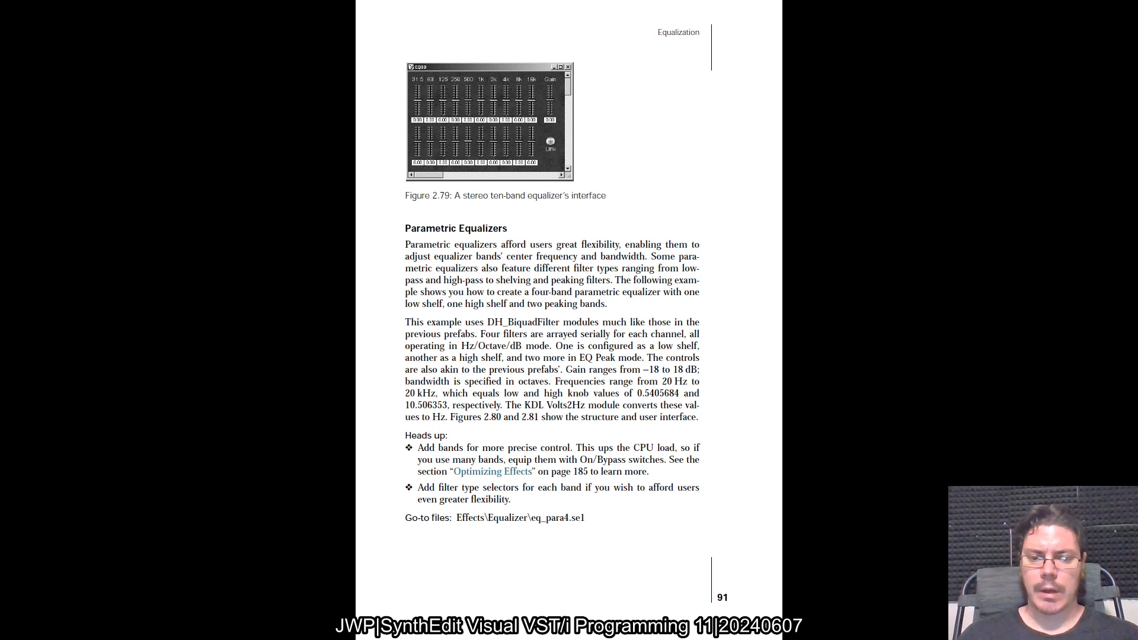
Launch the older SynthEdit and open the recent project eq10-2.se1, dismissing the image loading error.
{"action": "key", "text": "super"}
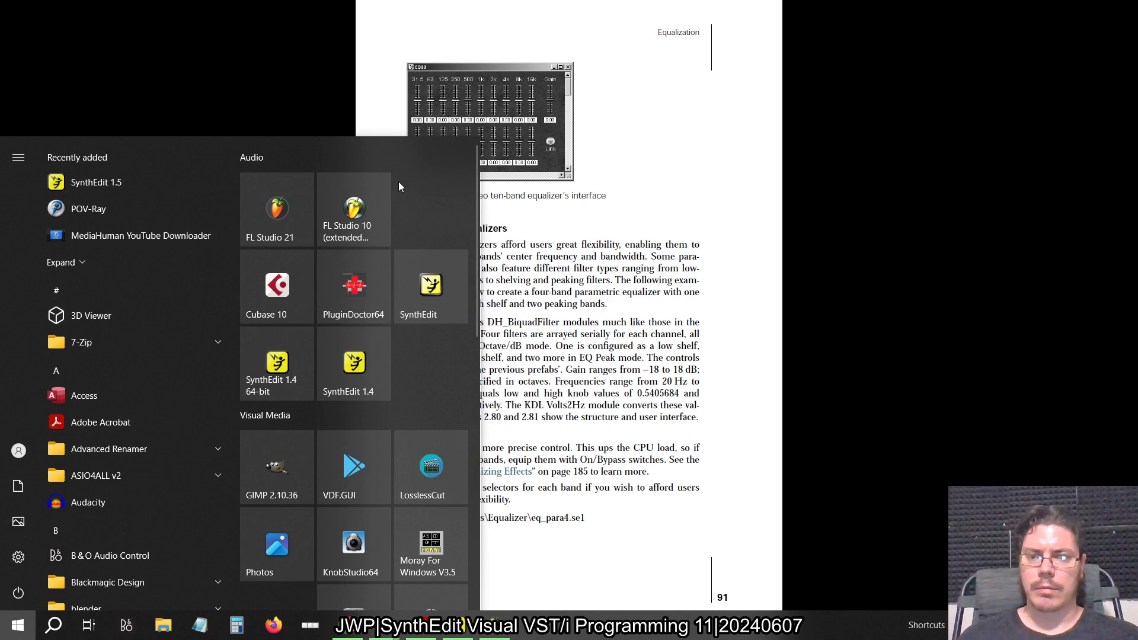
{"action": "left_click", "coordinate": [418, 276]}
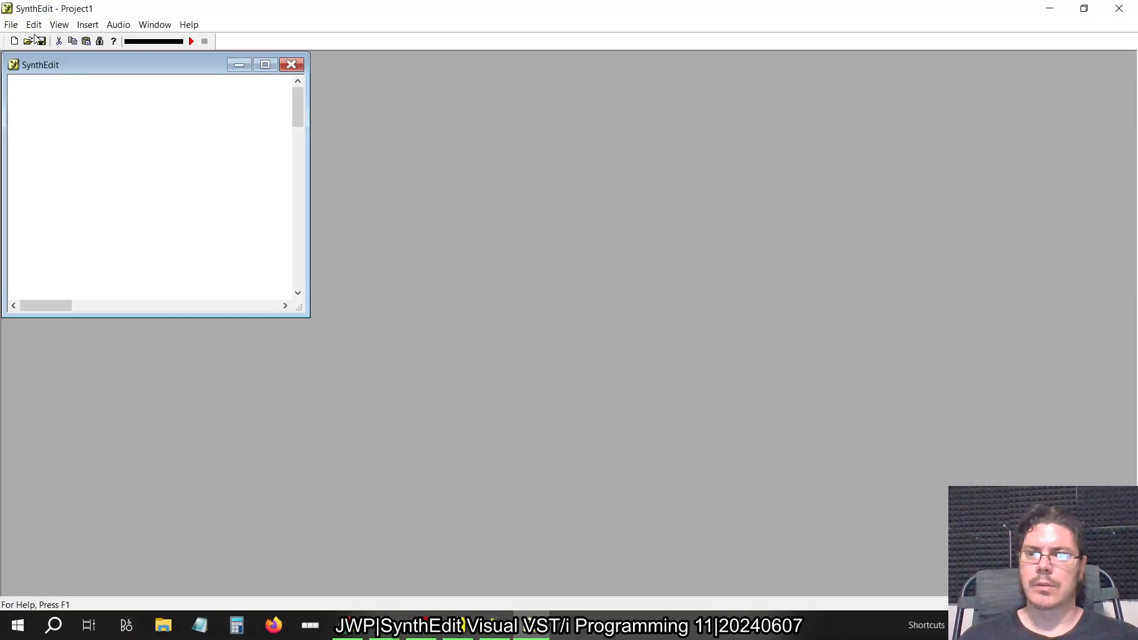
{"action": "left_click", "coordinate": [13, 26]}
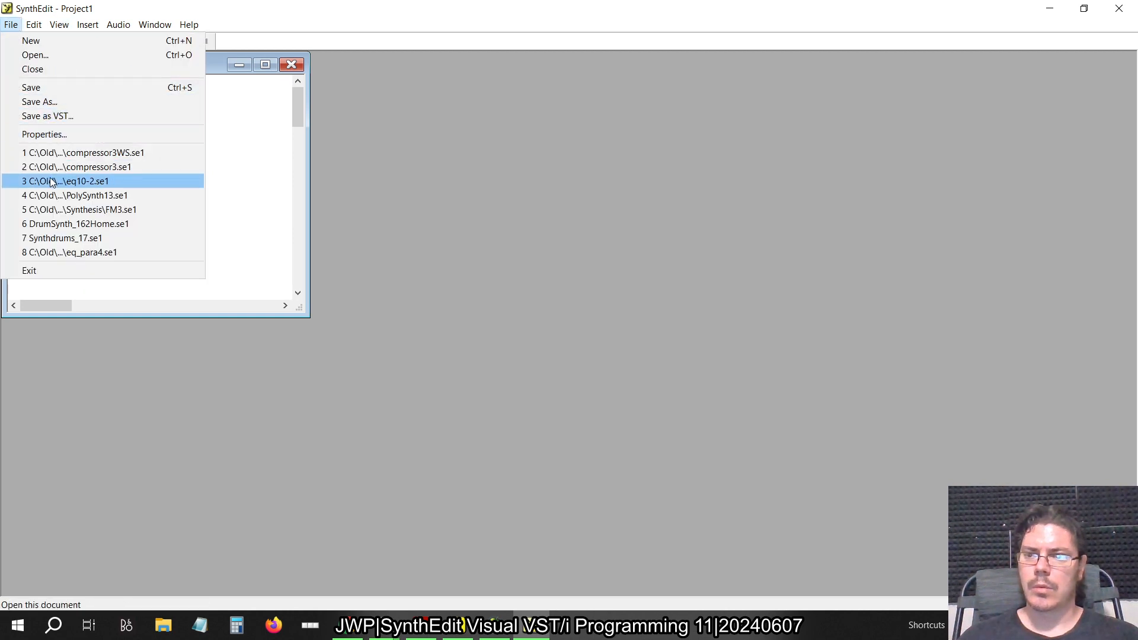
{"action": "left_click", "coordinate": [50, 176]}
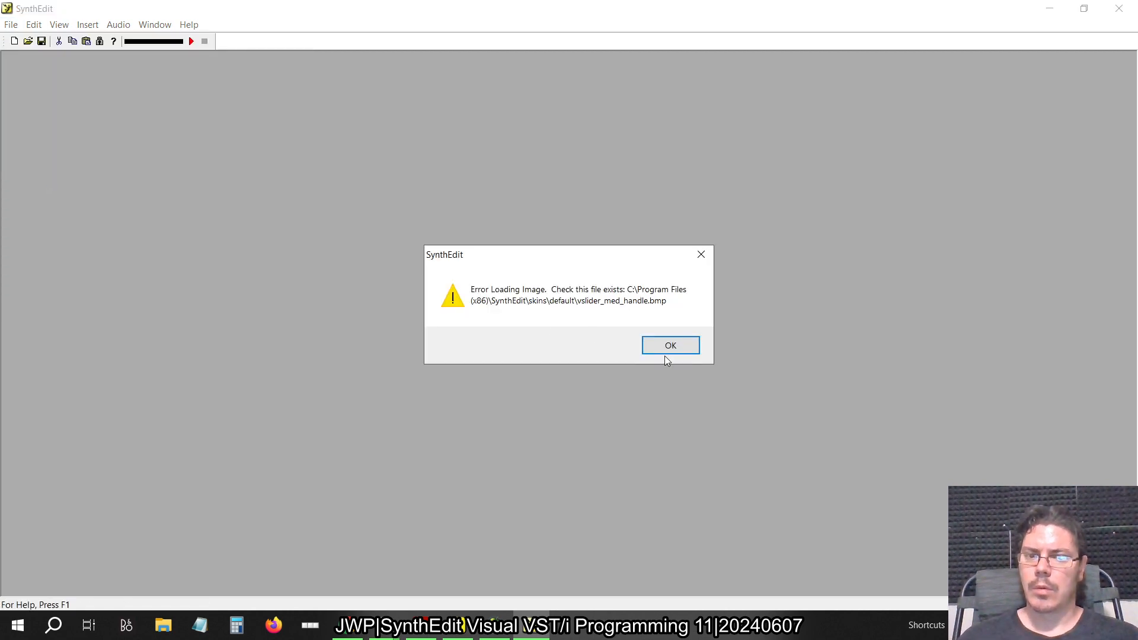
{"action": "left_click", "coordinate": [686, 348]}
Copy the path of the BookExamples Equalizer folder while saving the project under another name, and cancel the save.
{"action": "left_click", "coordinate": [11, 24]}
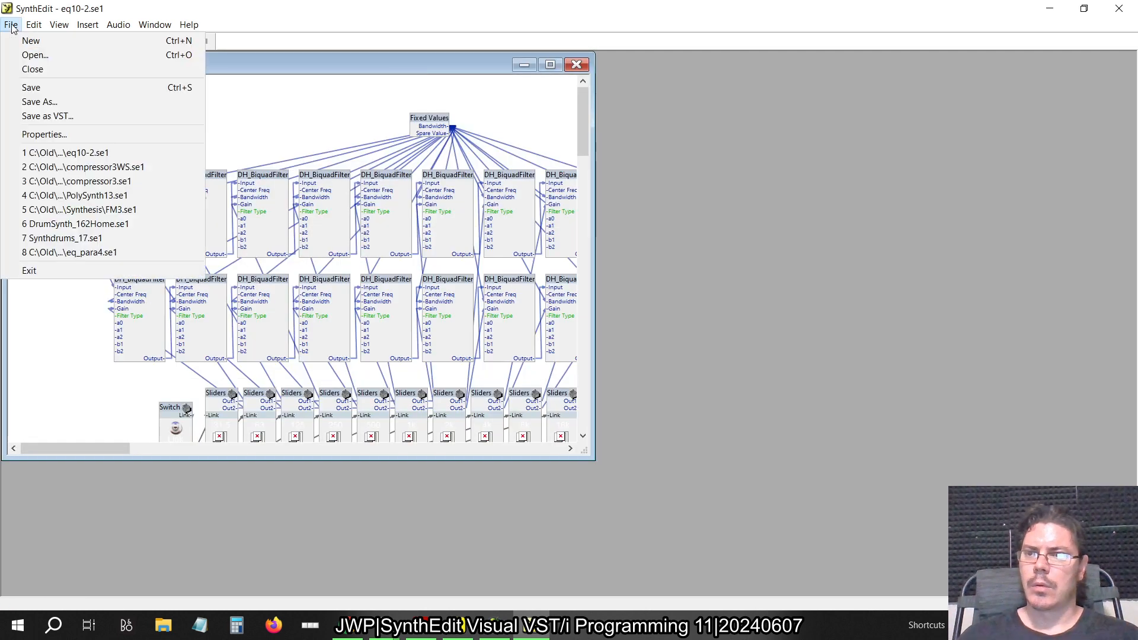
{"action": "left_click", "coordinate": [32, 107]}
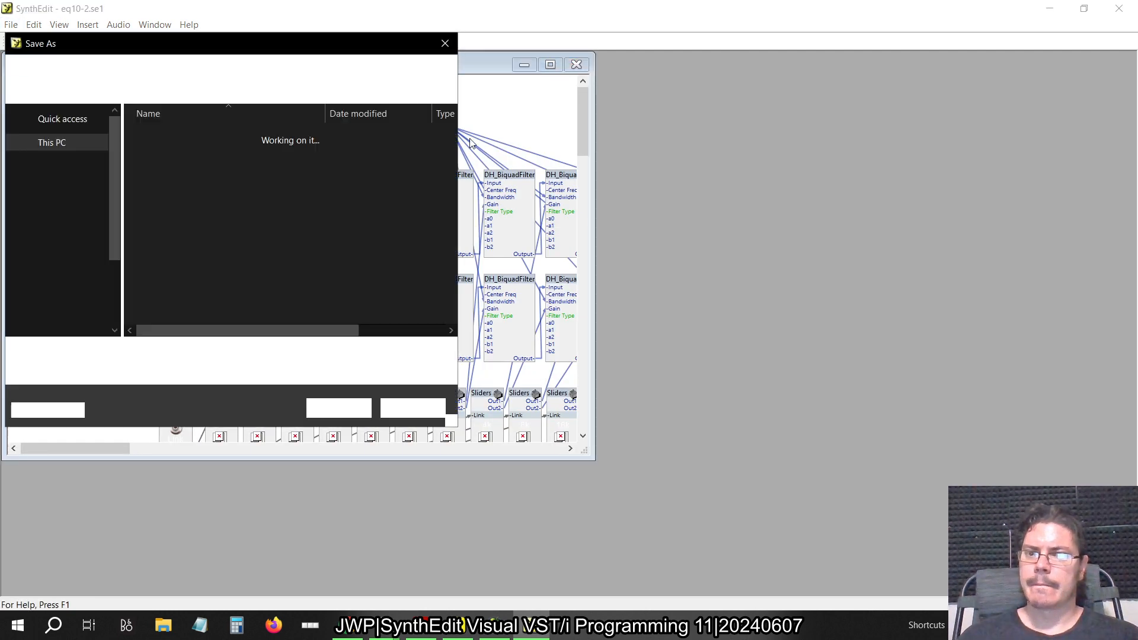
{"action": "left_click", "coordinate": [251, 70]}
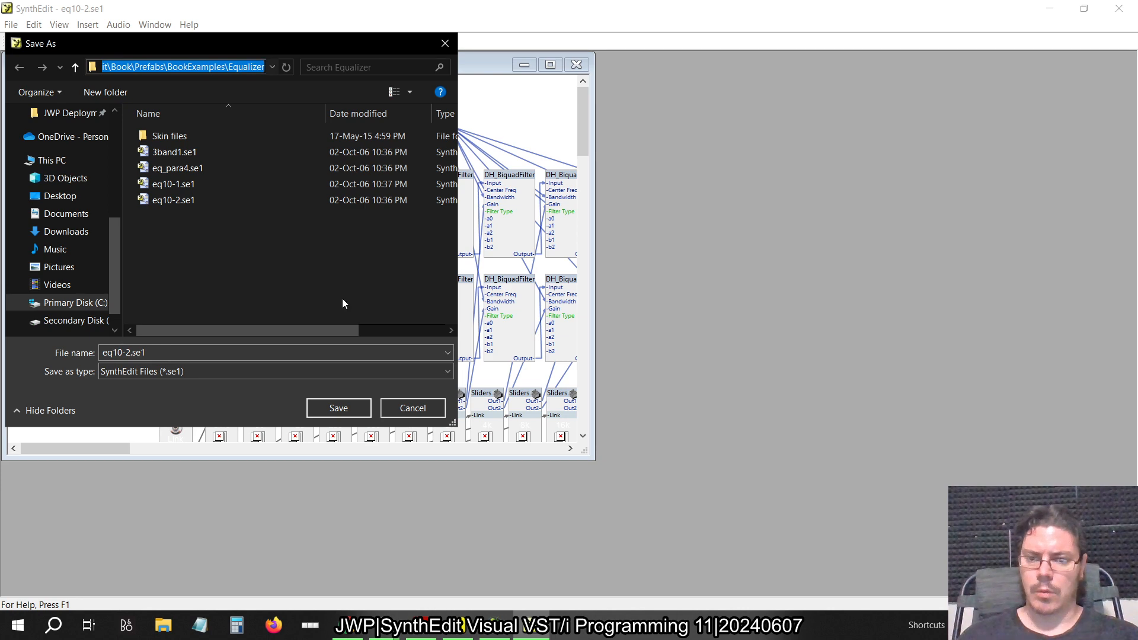
{"action": "left_click", "coordinate": [403, 403]}
Start a new project and open eq_para4.se1 from the copied BookExamples Equalizer folder path.
{"action": "left_click", "coordinate": [11, 24]}
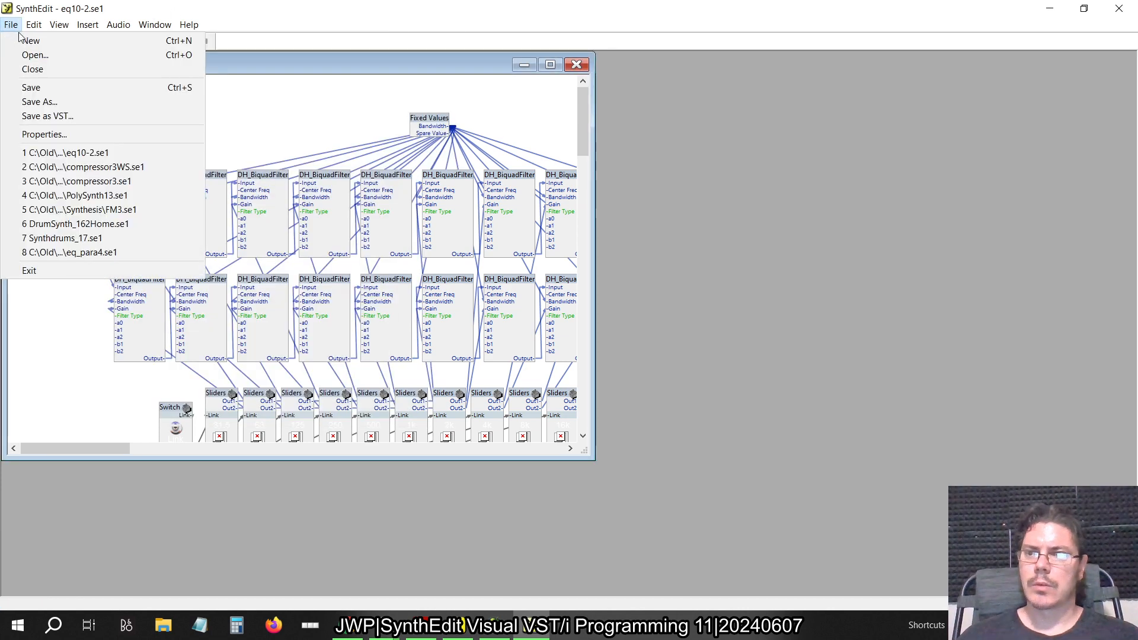
{"action": "left_click", "coordinate": [29, 42]}
{"action": "left_click", "coordinate": [11, 25]}
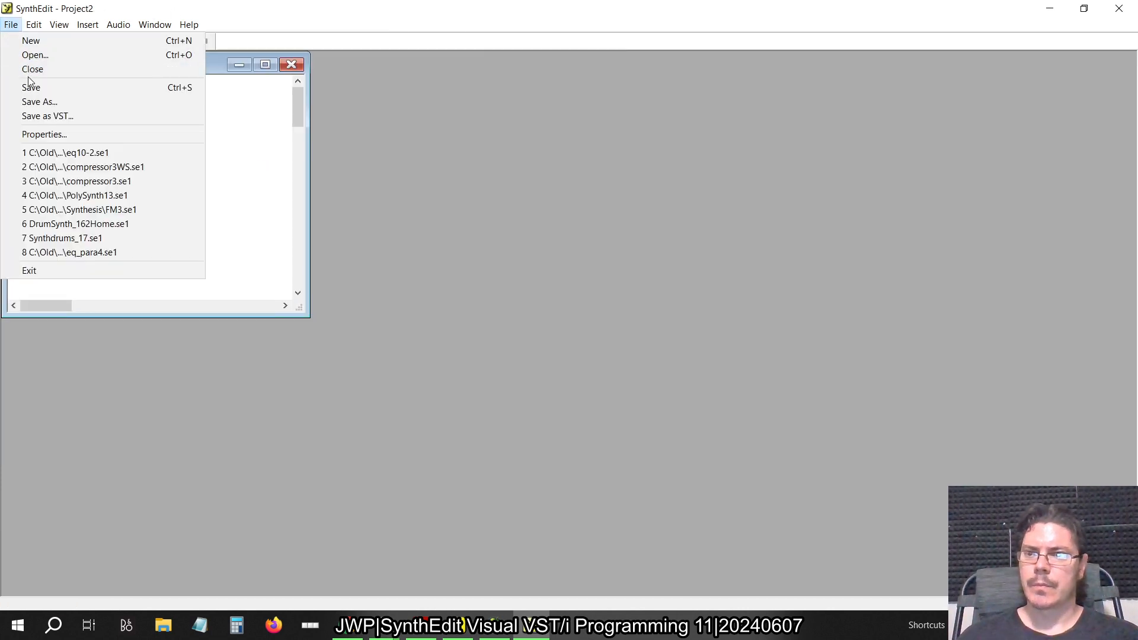
{"action": "left_click", "coordinate": [34, 55]}
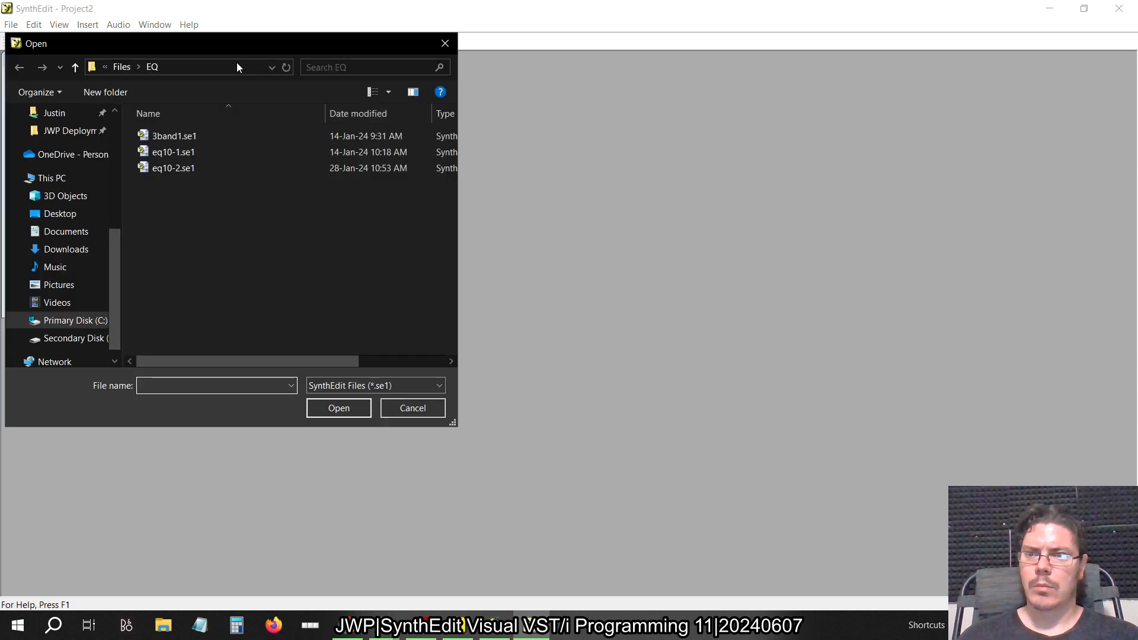
{"action": "left_click", "coordinate": [231, 65]}
{"action": "key", "text": "ctrl+v"}
{"action": "key", "text": "Return"}
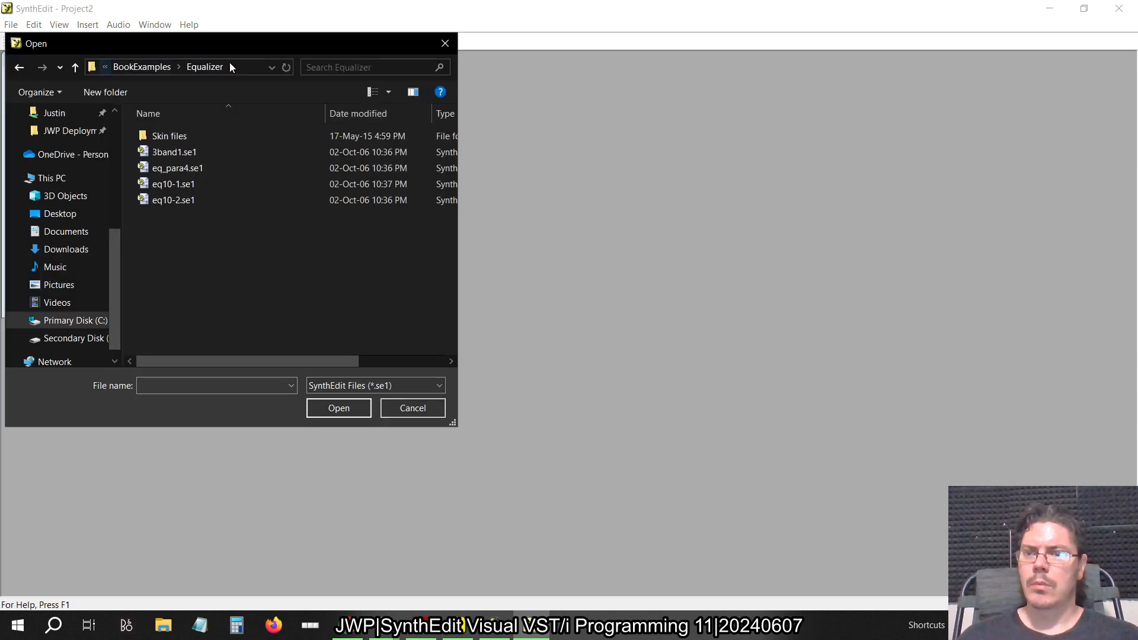
{"action": "left_click", "coordinate": [200, 168]}
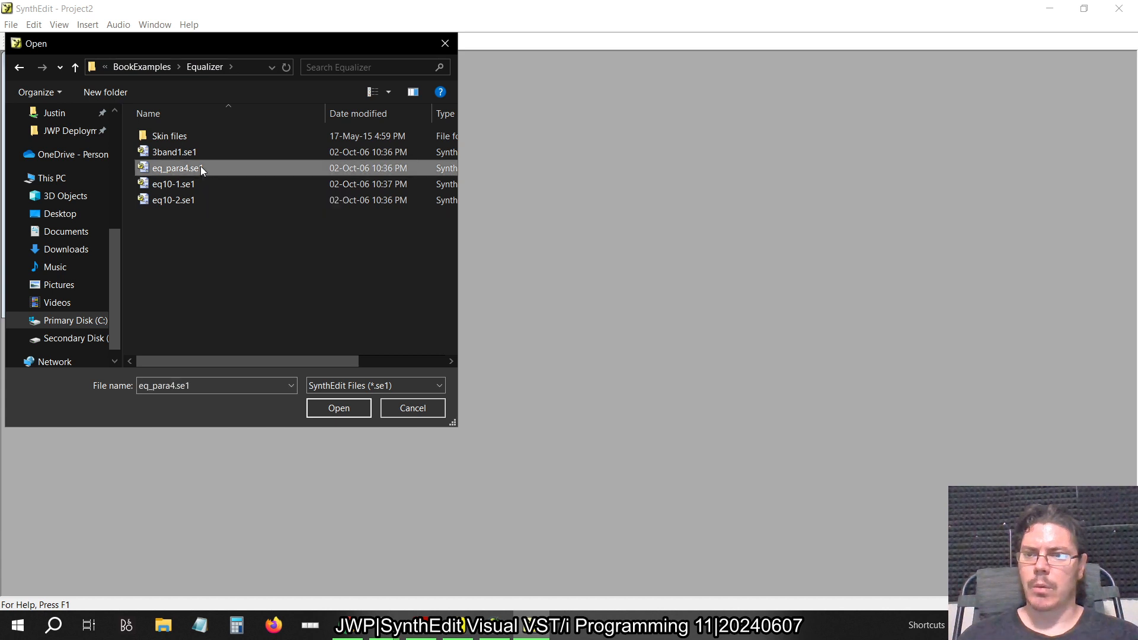
{"action": "left_click", "coordinate": [344, 415]}
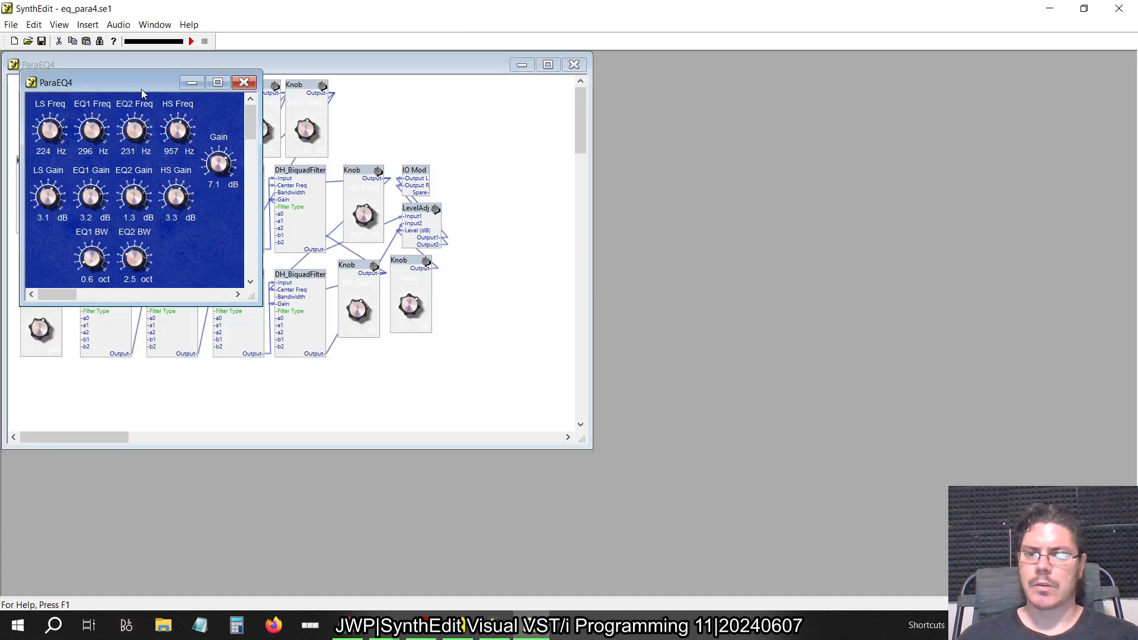
Switch to the Visual VST/i Programming PDF and examine the parametric equalizer text and its structure and interface figures on pages 91 and 92.
{"action": "key", "text": "alt+Tab"}
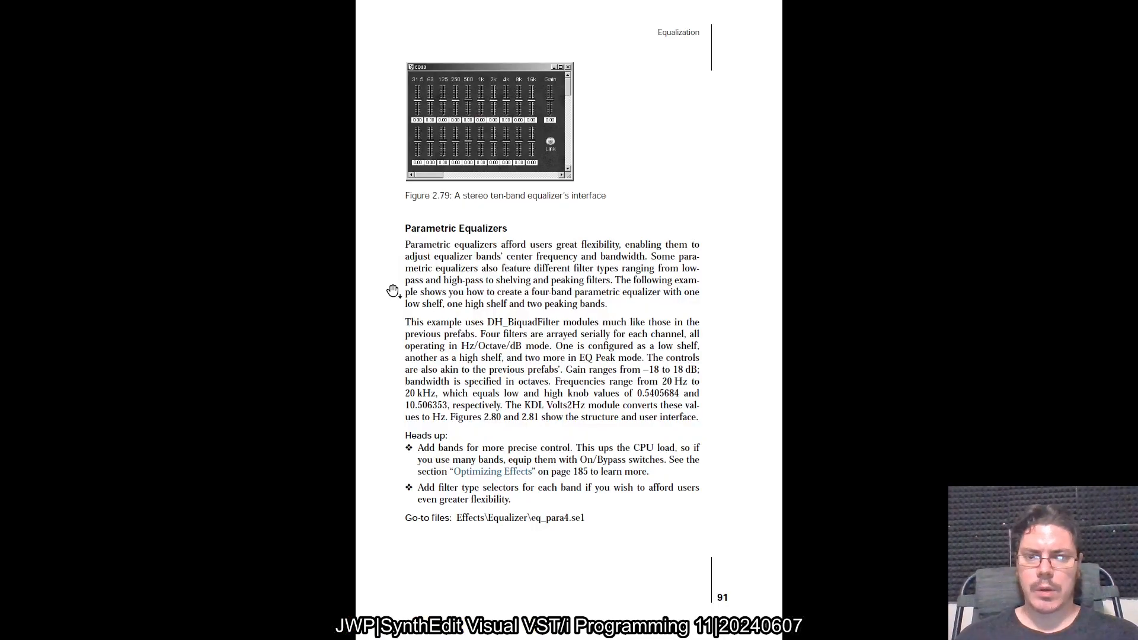
{"action": "key", "text": "alt+Tab"}
{"action": "key", "text": "alt+Tab"}
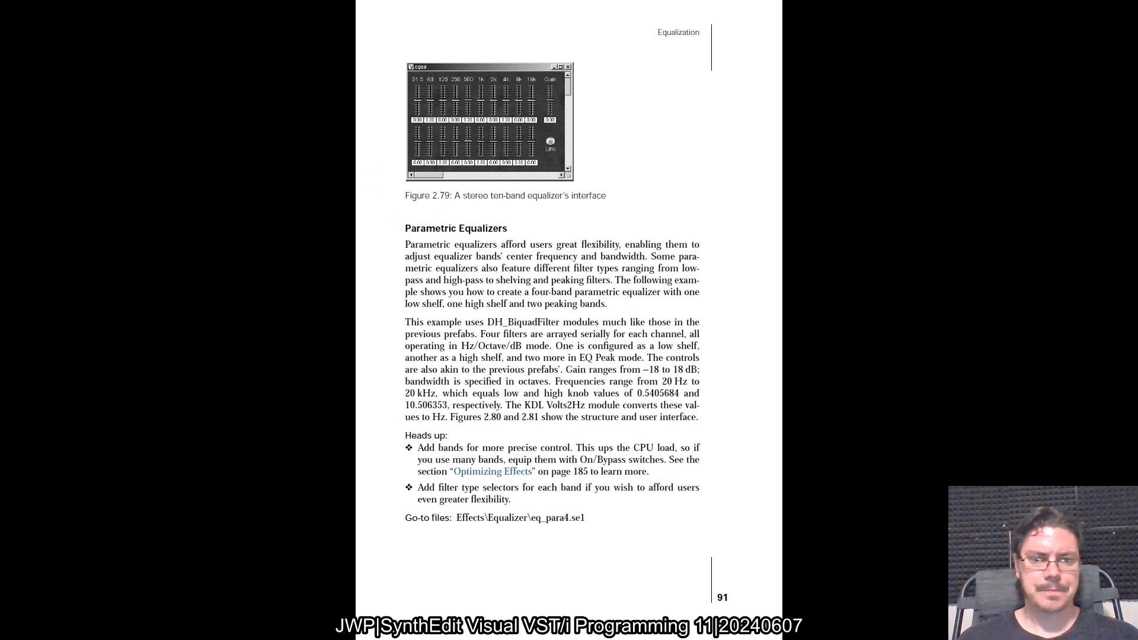
{"action": "key", "text": "Page_Down"}
{"action": "key", "text": "Page_Down"}
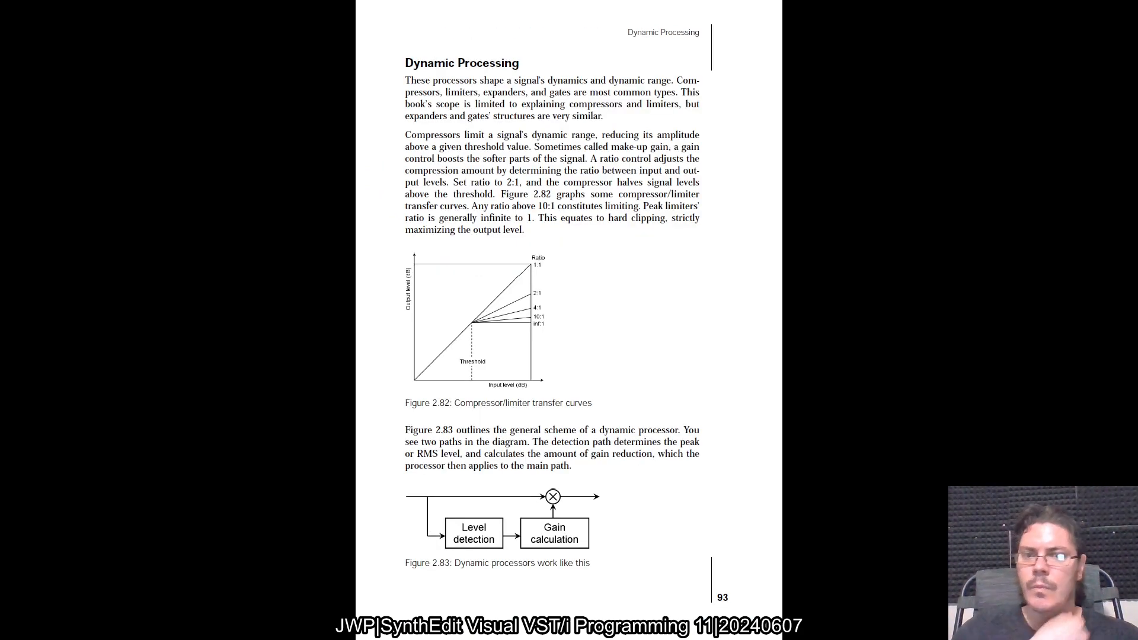
{"action": "key", "text": "Page_Up"}
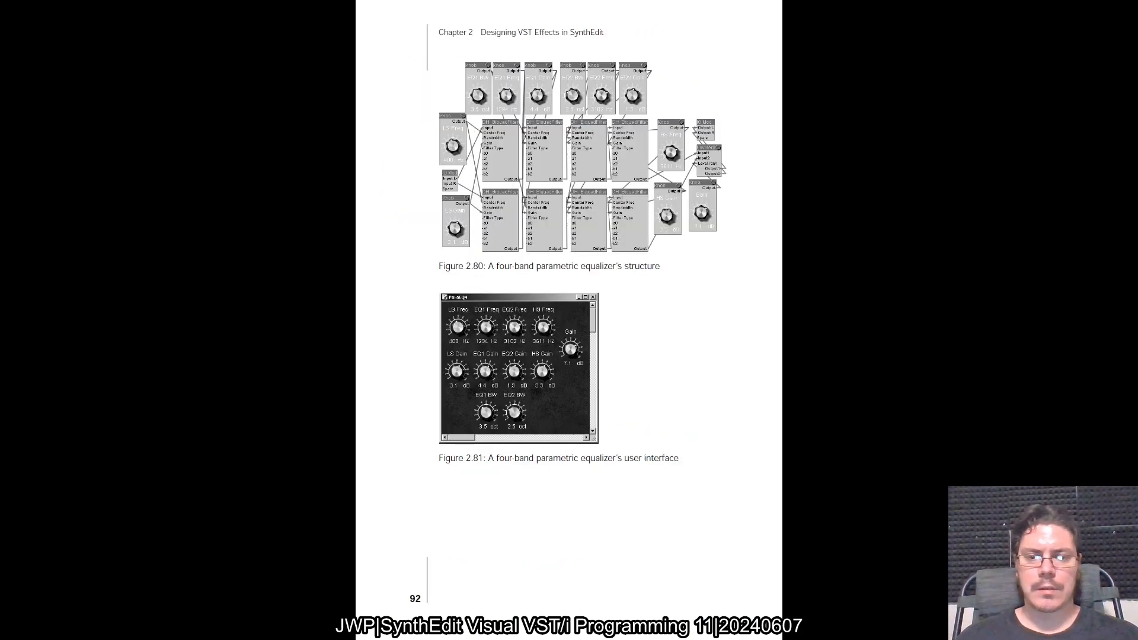
{"action": "key", "text": "Page_Up"}
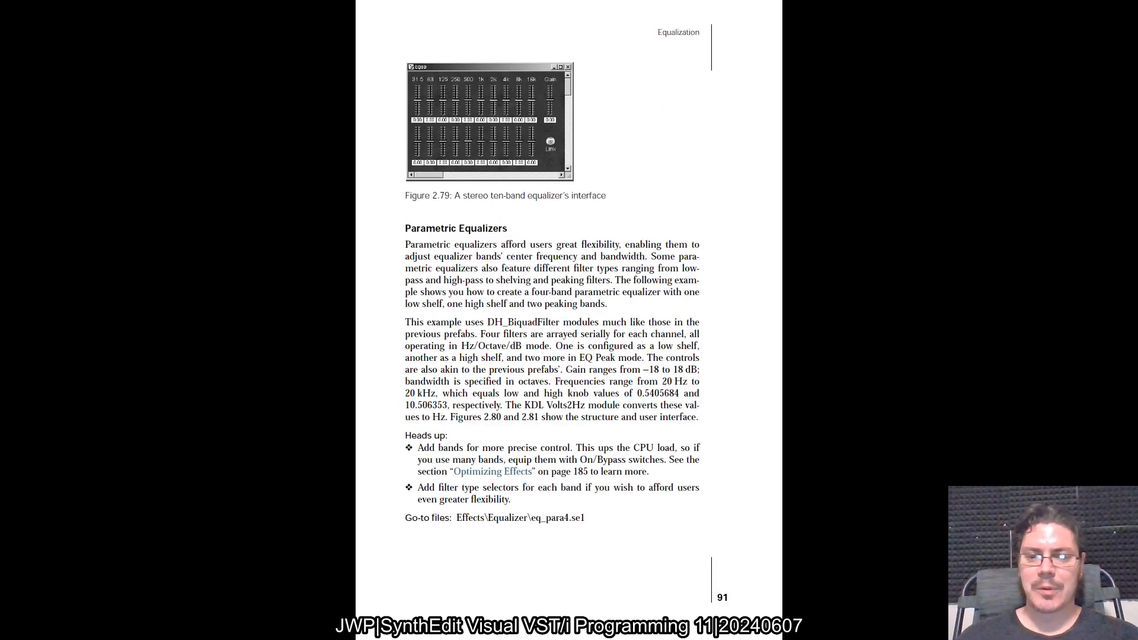
Return to eq_para4.se1 in the older SynthEdit and move the ParaEQ4 control panel window clear of the structure window.
{"action": "key", "text": "alt+Tab"}
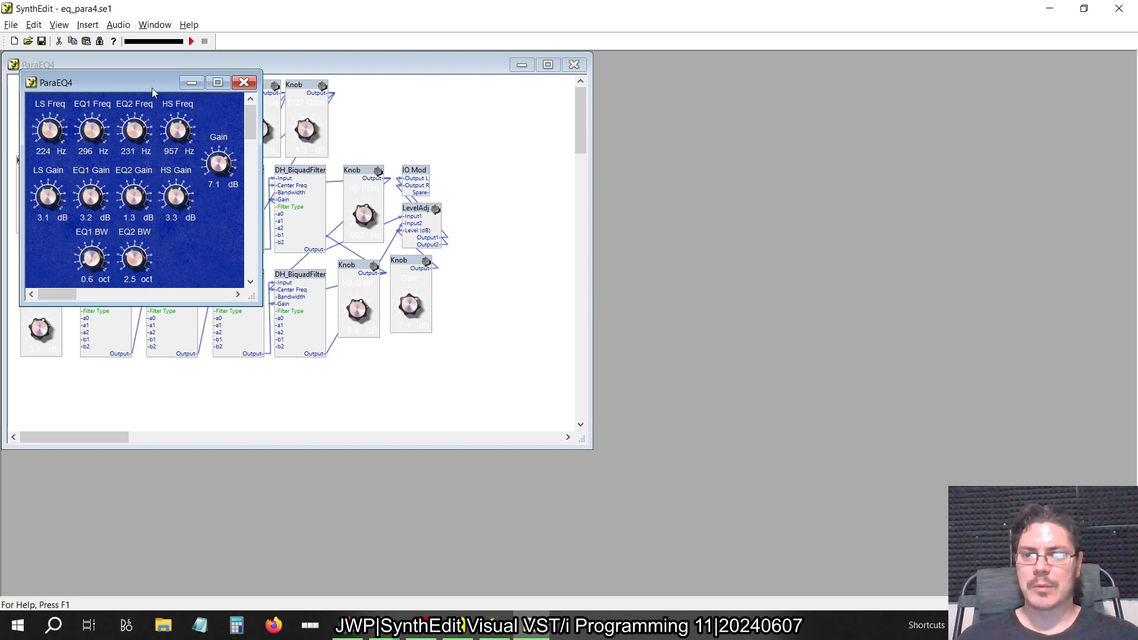
{"action": "left_click_drag", "start_coordinate": [151, 88], "coordinate": [782, 126]}
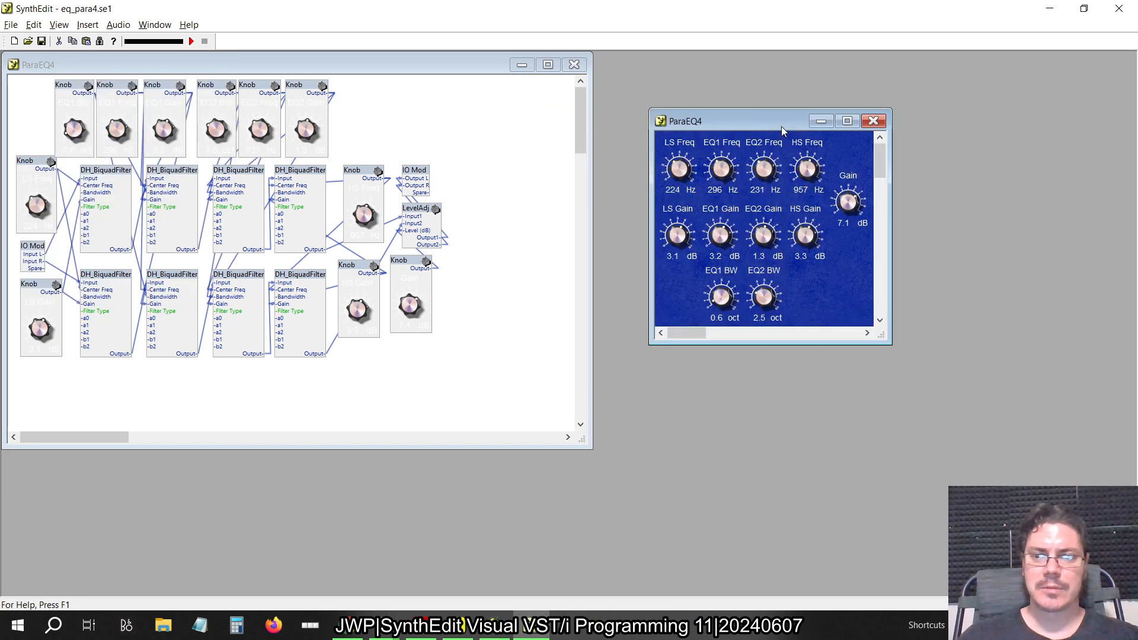
Switch to eq10-2.se1 in the newer SynthEdit and open the structure of the 10 Band EQ Linked container.
{"action": "key", "text": "alt+Tab"}
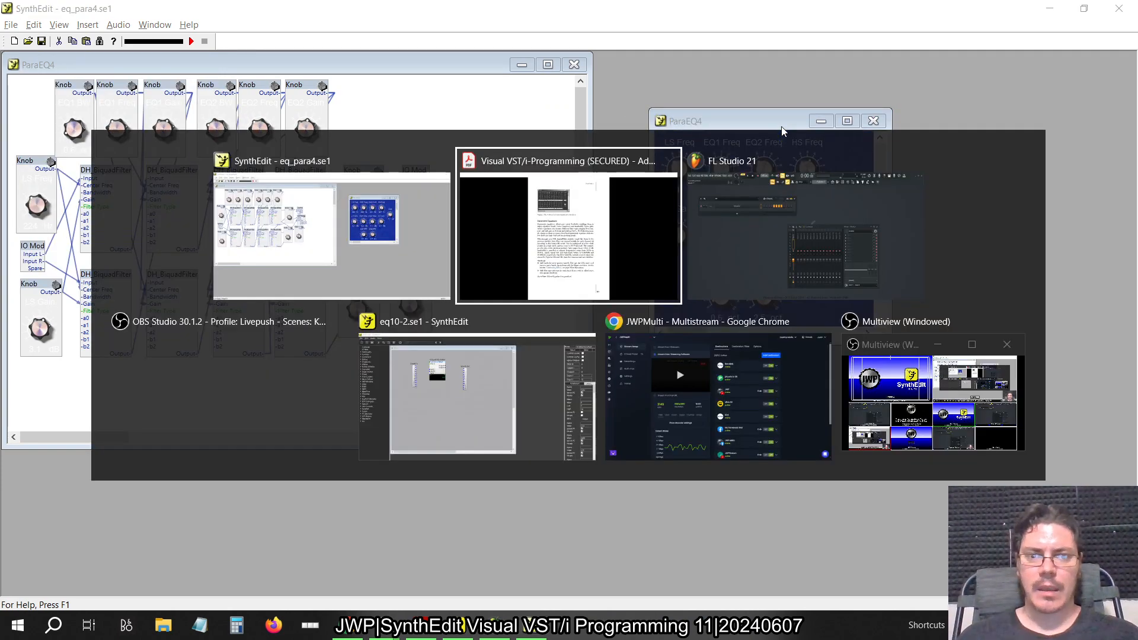
{"action": "key", "text": "alt+Tab"}
{"action": "key", "text": "alt+Tab"}
{"action": "key", "text": "alt+Tab"}
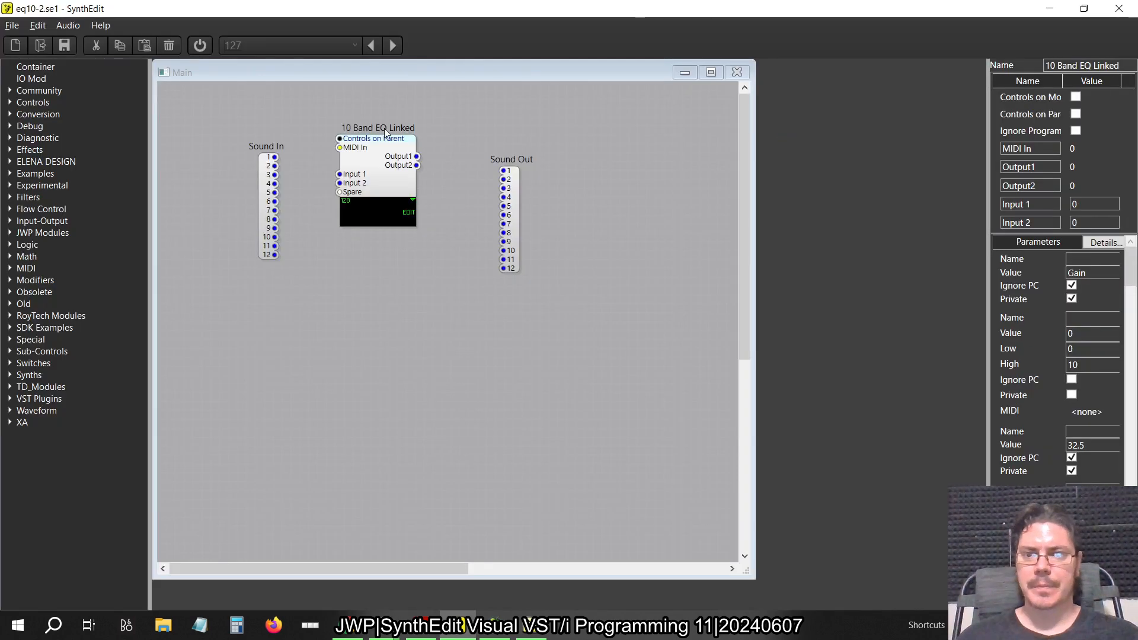
{"action": "double_click", "coordinate": [371, 157]}
{"action": "scroll", "coordinate": [347, 232], "scroll_direction": "down", "scroll_amount": 4}
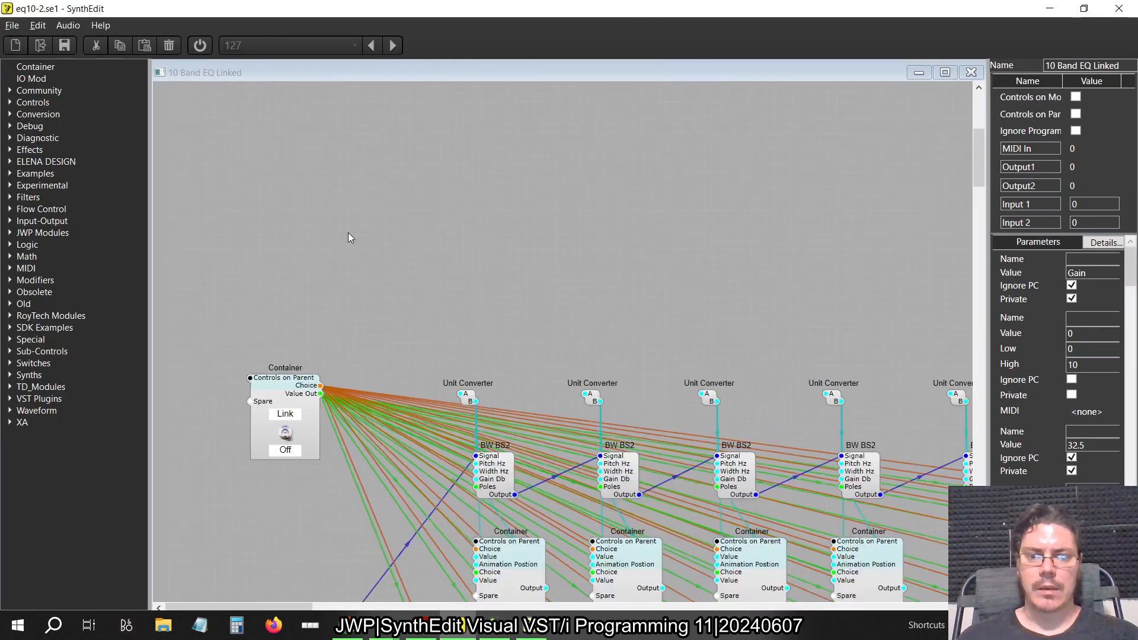
{"action": "scroll", "coordinate": [255, 239], "scroll_direction": "up", "scroll_amount": 1}
{"action": "scroll", "coordinate": [255, 240], "scroll_direction": "down", "scroll_amount": 1}
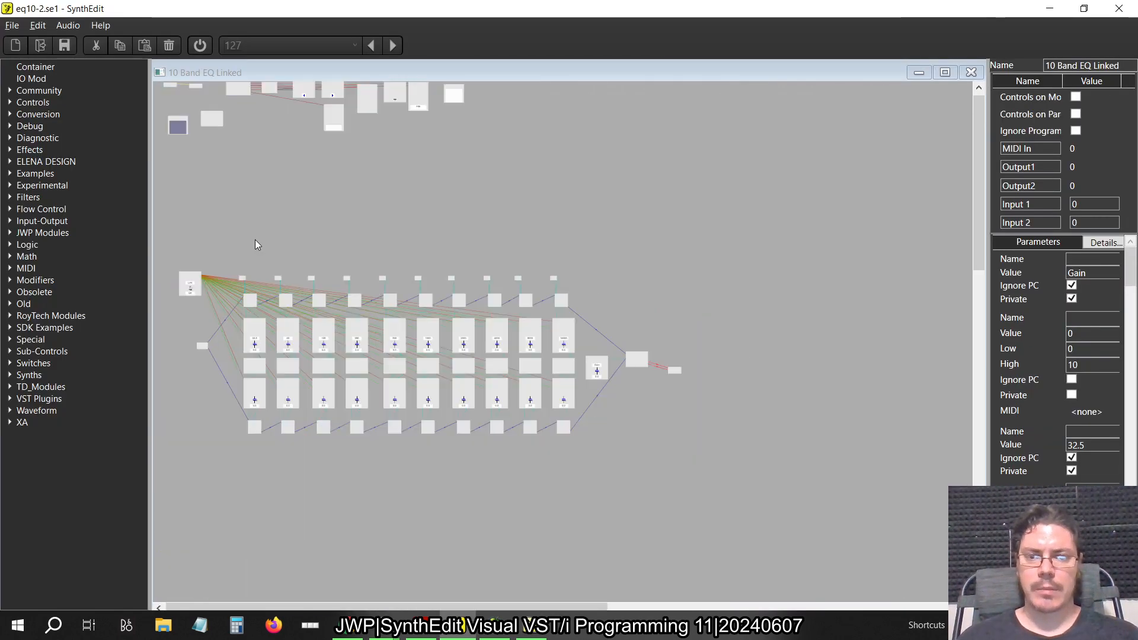
View the panel layout of the 10 Band EQ Linked container and close it again.
{"action": "right_click", "coordinate": [223, 137]}
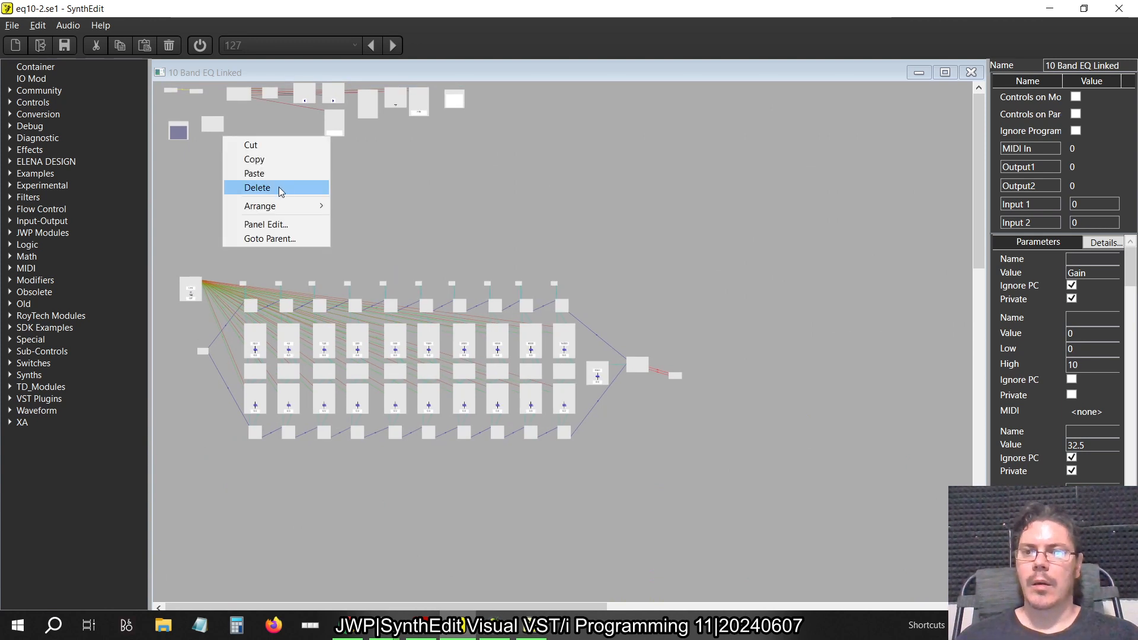
{"action": "left_click", "coordinate": [261, 224]}
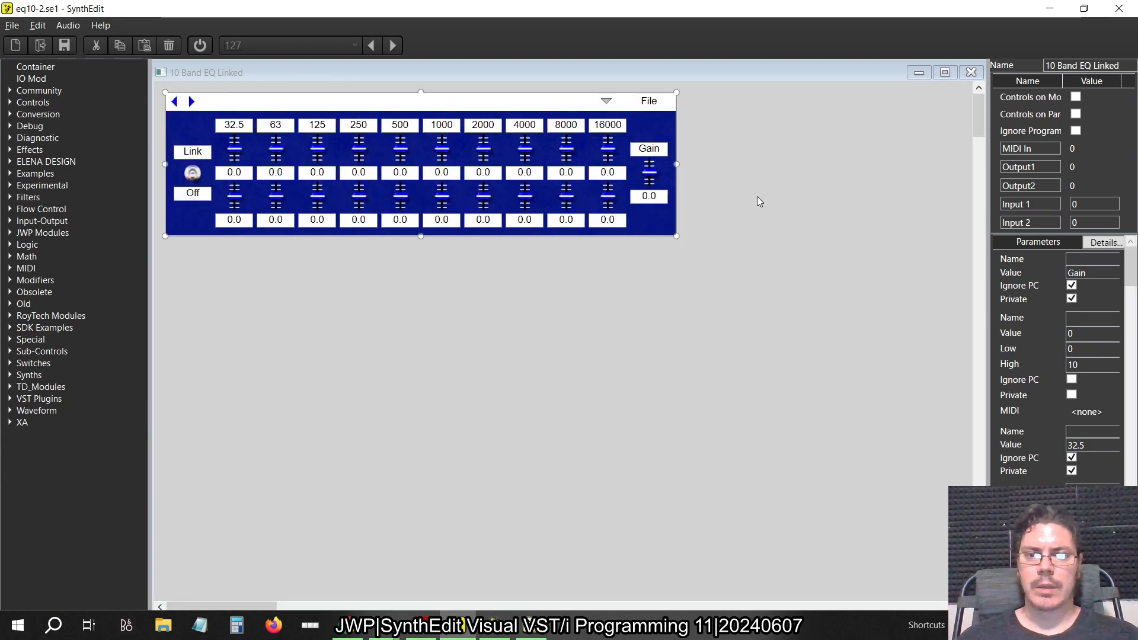
{"action": "left_click", "coordinate": [971, 71]}
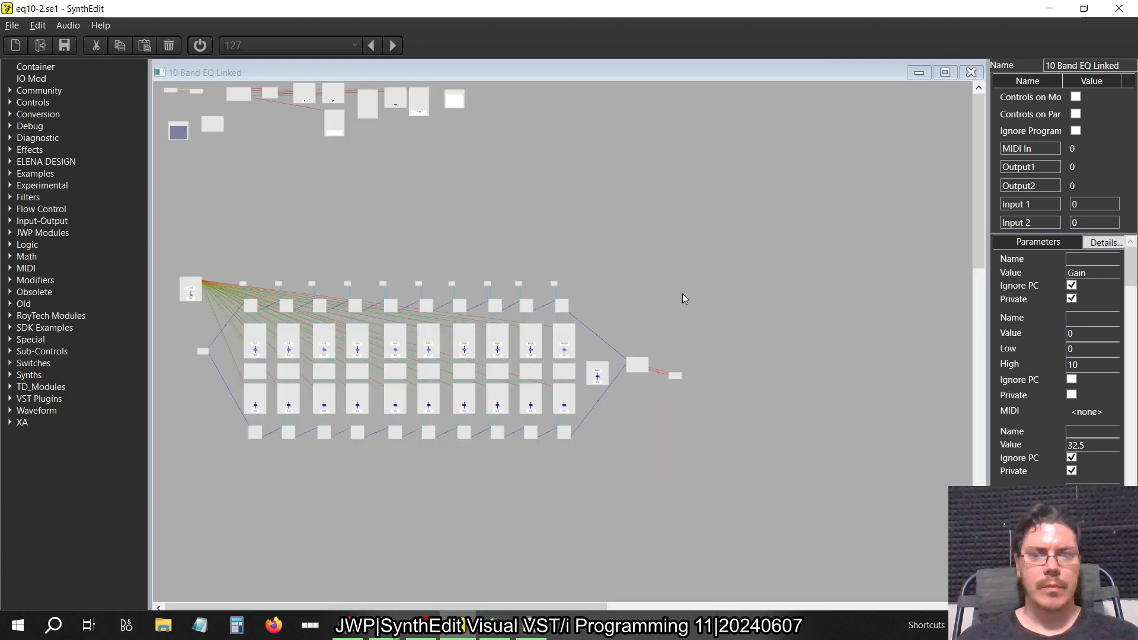
Move the ten-band EQ module network lower in the structure and insert a new IO Mod in the empty space above it.
{"action": "scroll", "coordinate": [431, 331], "scroll_direction": "down", "scroll_amount": 5}
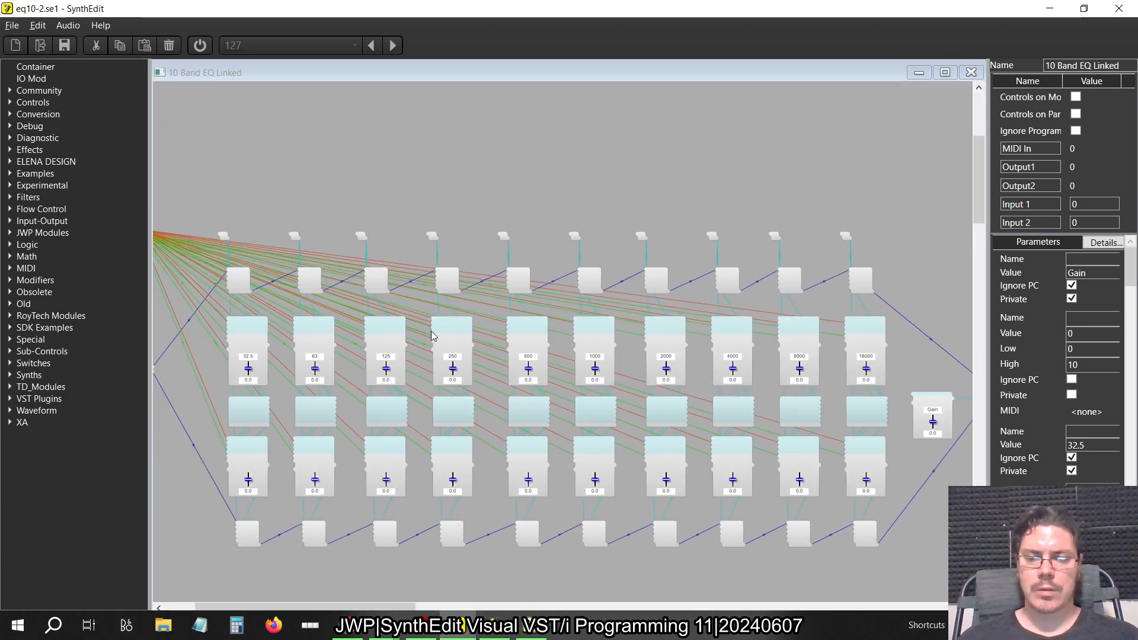
{"action": "left_click_drag", "start_coordinate": [770, 484], "coordinate": [200, 406]}
{"action": "left_click", "coordinate": [286, 295]}
{"action": "left_click_drag", "start_coordinate": [30, 78], "coordinate": [212, 186]}
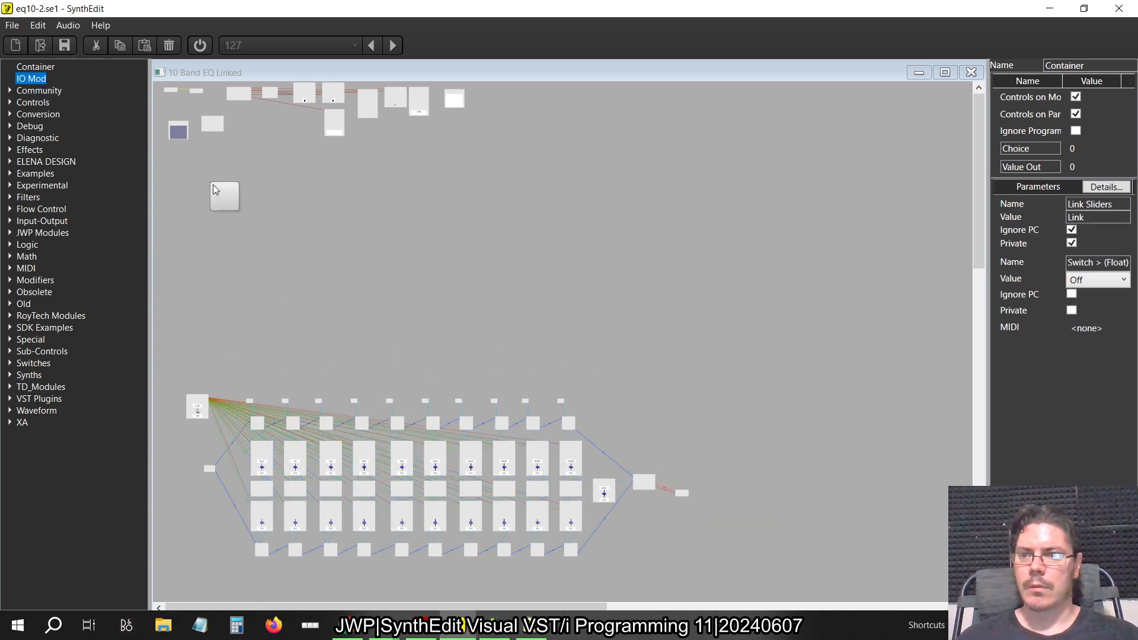
{"action": "scroll", "coordinate": [205, 223], "scroll_direction": "up", "scroll_amount": 5}
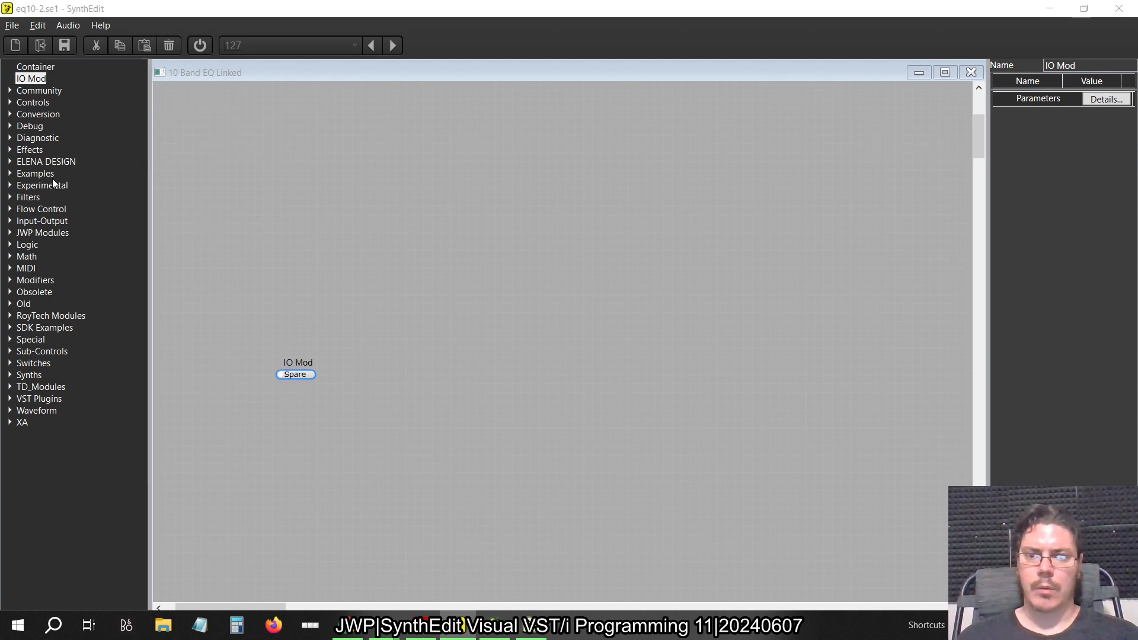
Compare the DH_BiquadFilter modules in eq_para4.se1 with the modules available in the newer SynthEdit's Filters category.
{"action": "key", "text": "alt+Tab"}
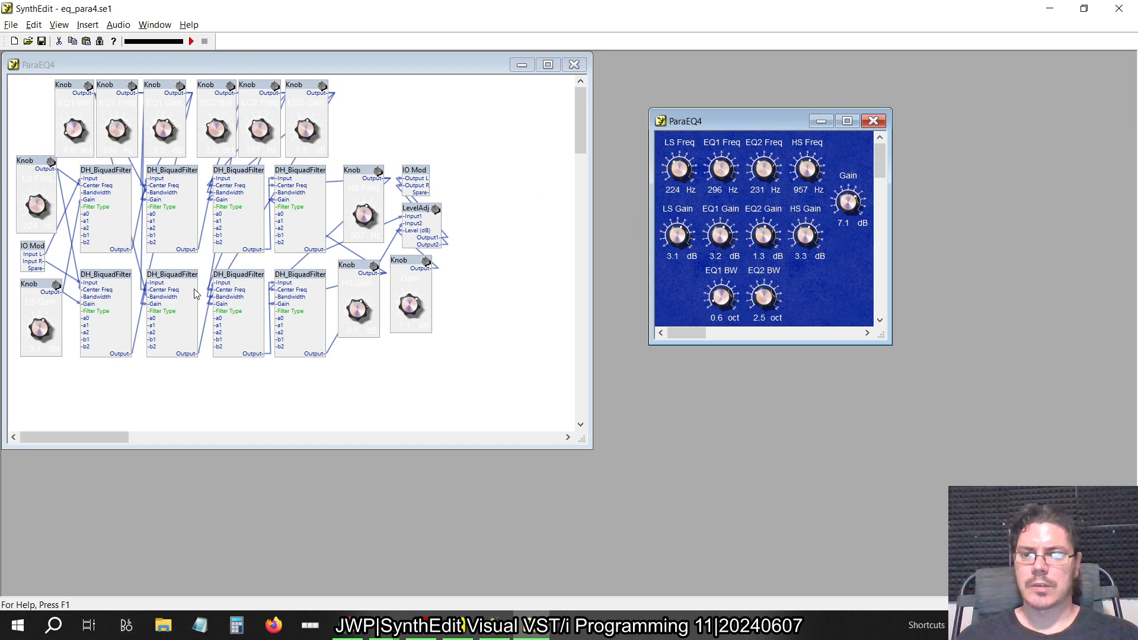
{"action": "key", "text": "alt+Tab"}
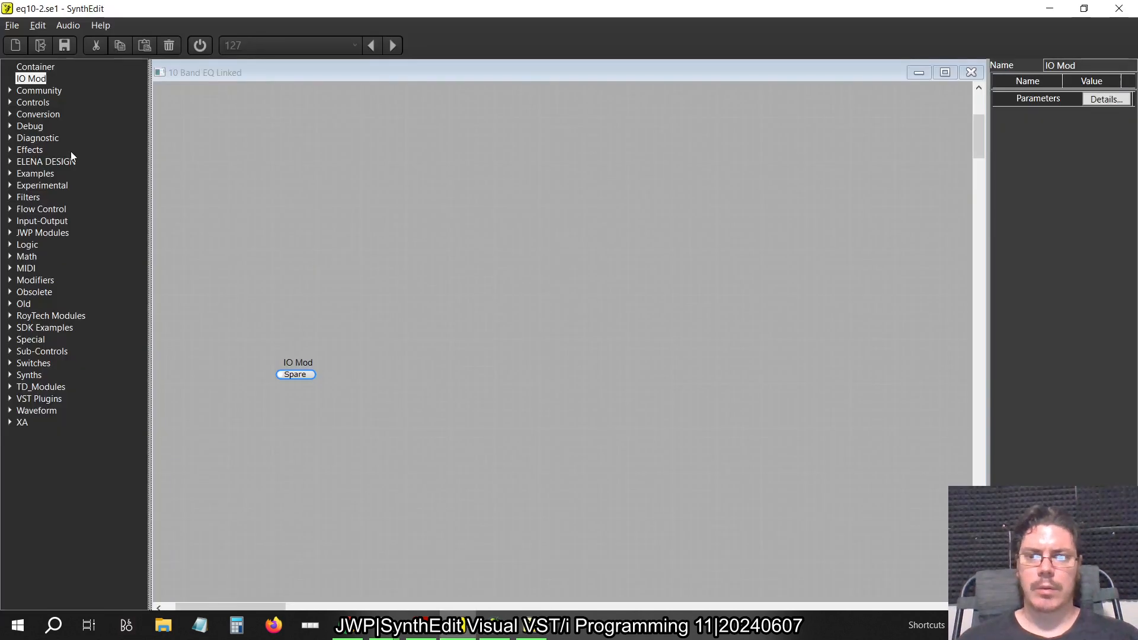
{"action": "left_click", "coordinate": [9, 197]}
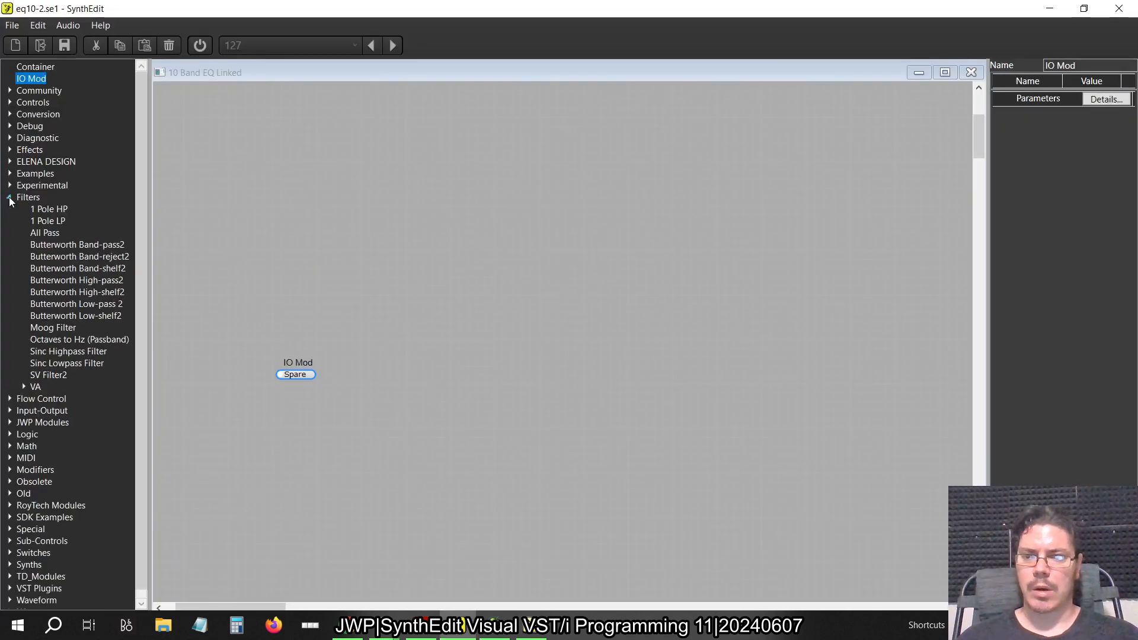
{"action": "key", "text": "alt+Tab"}
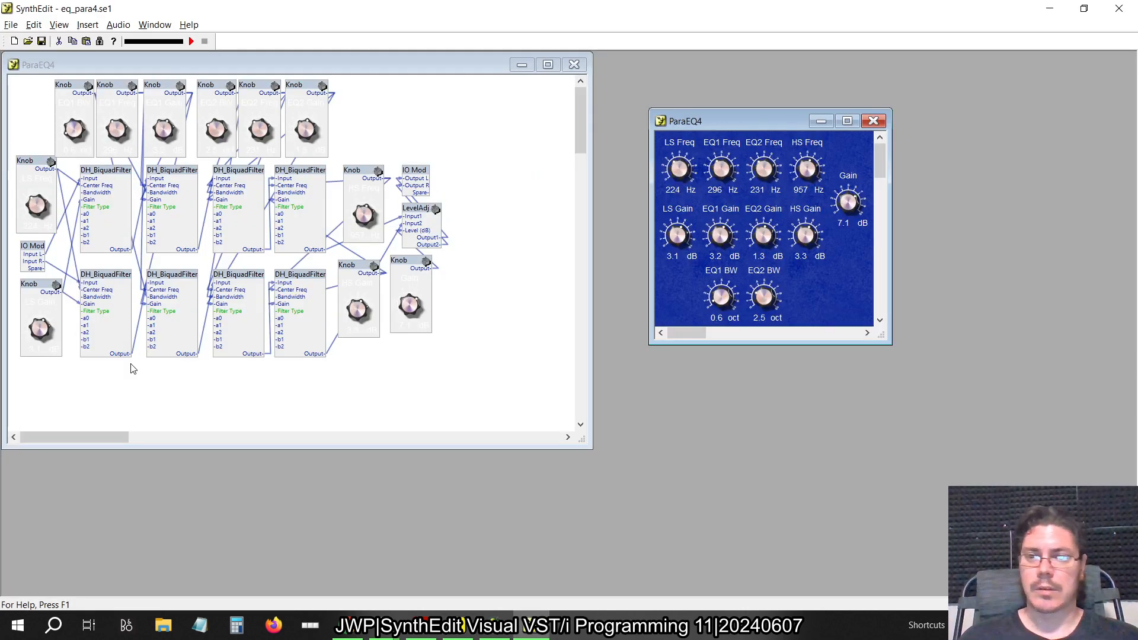
{"action": "key", "text": "alt+Tab"}
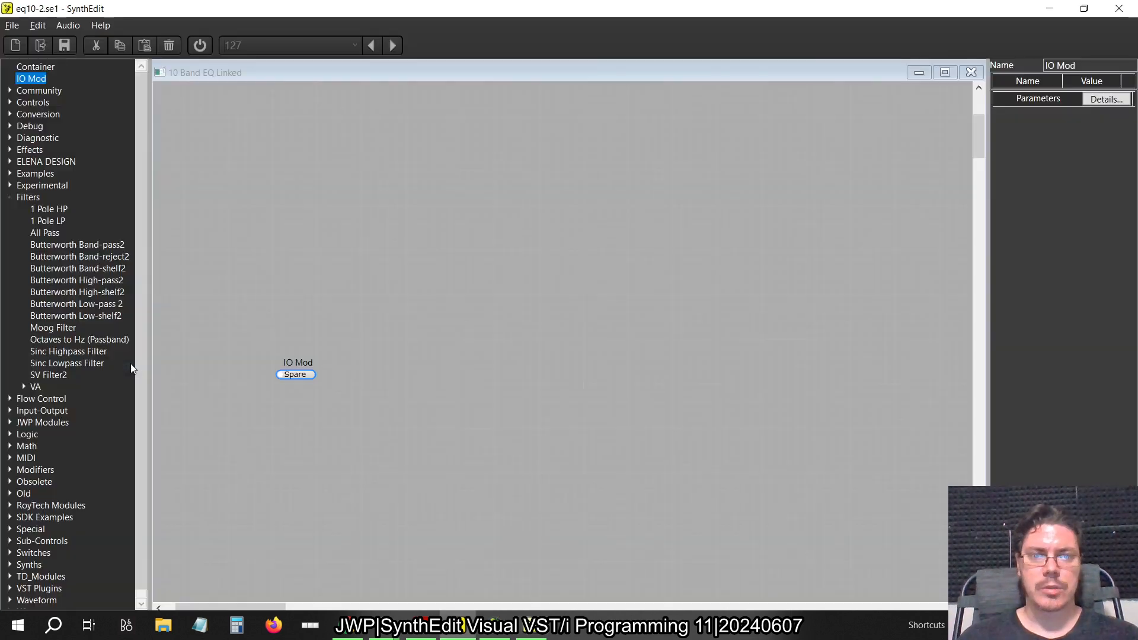
Examine the Butterworth modules in the Old category's Filters group and return to the main Filters category.
{"action": "left_click", "coordinate": [9, 197]}
{"action": "left_click", "coordinate": [10, 303]}
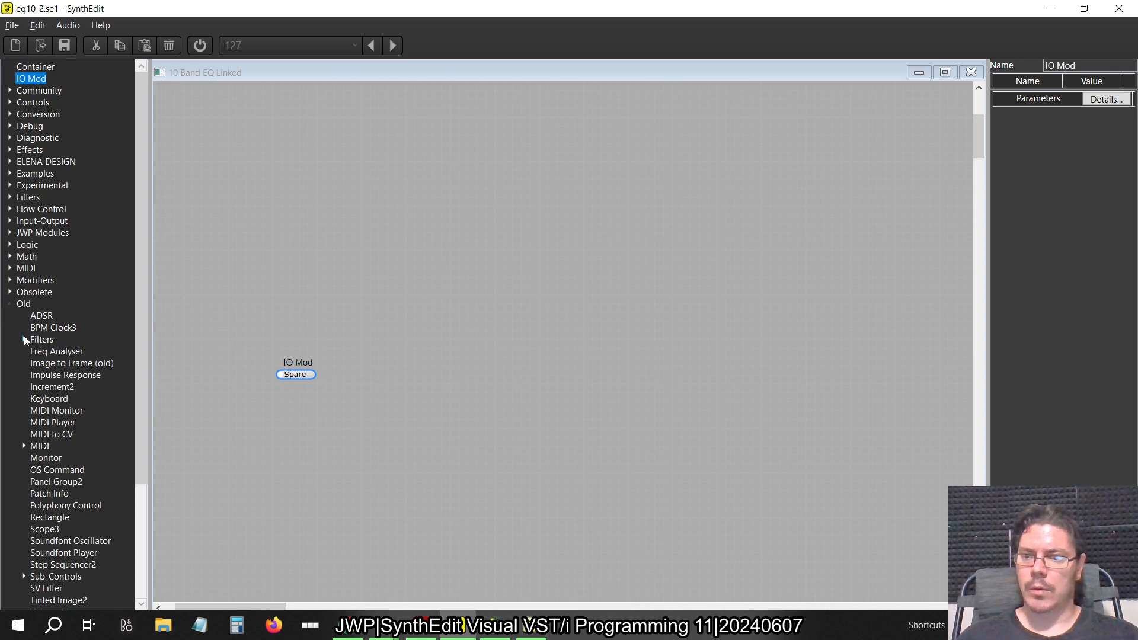
{"action": "left_click", "coordinate": [24, 340]}
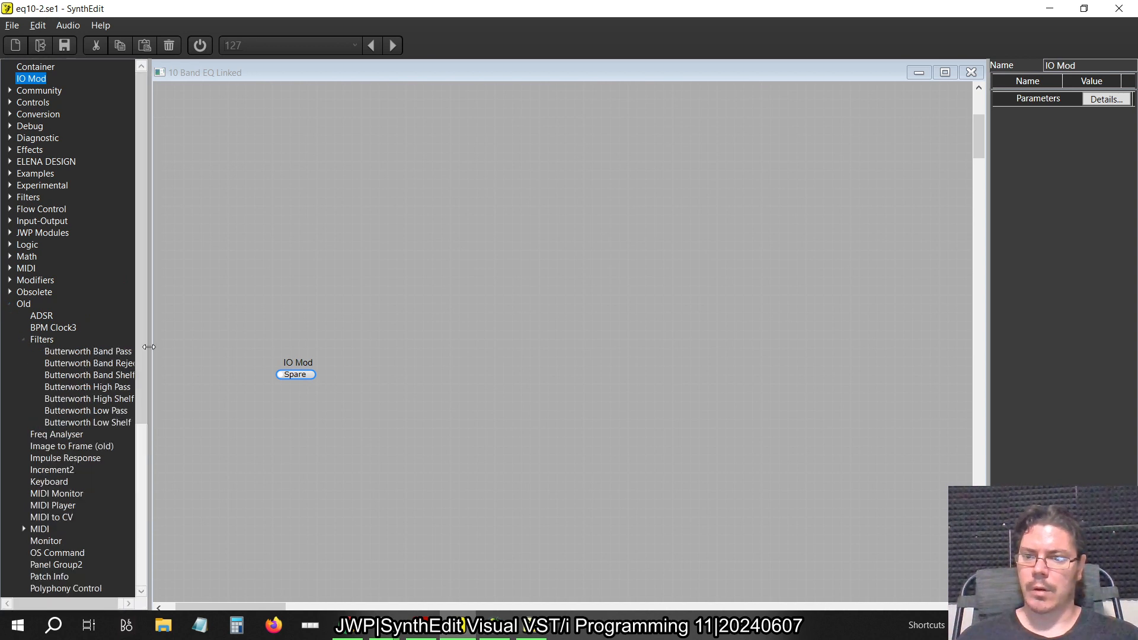
{"action": "left_click_drag", "start_coordinate": [149, 343], "coordinate": [117, 357]}
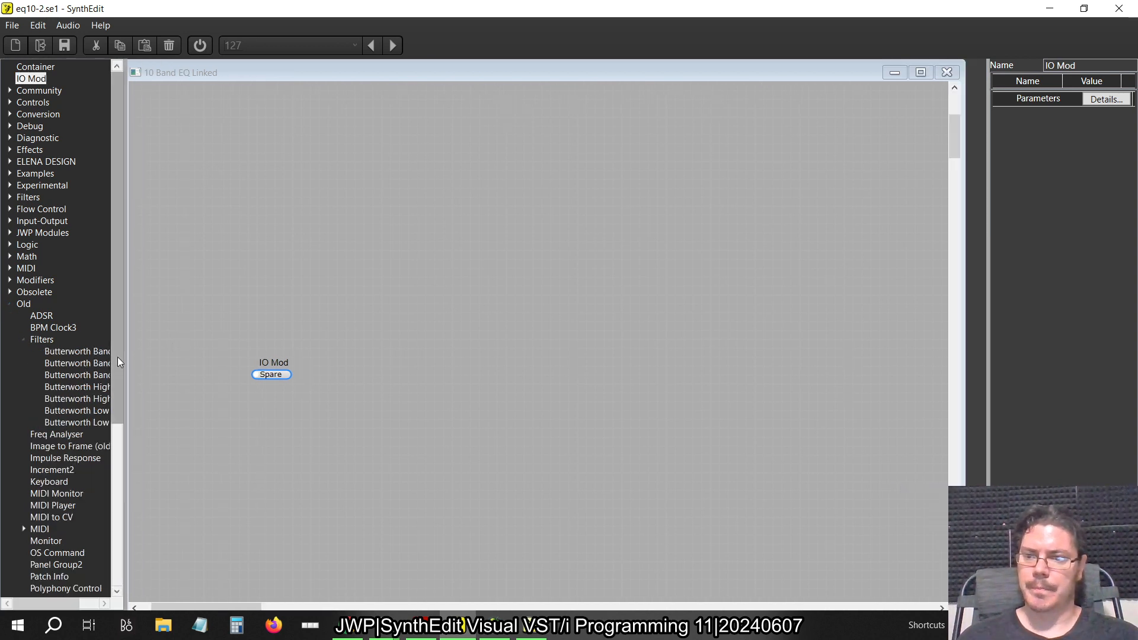
{"action": "left_click", "coordinate": [30, 339]}
{"action": "left_click", "coordinate": [23, 340]}
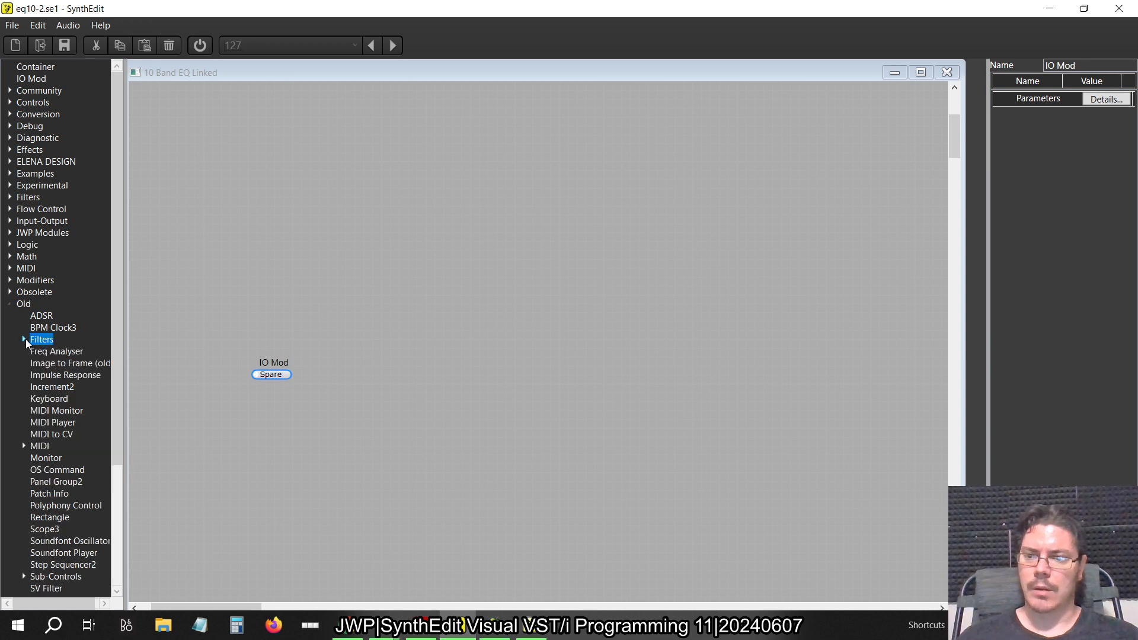
{"action": "left_click", "coordinate": [9, 305]}
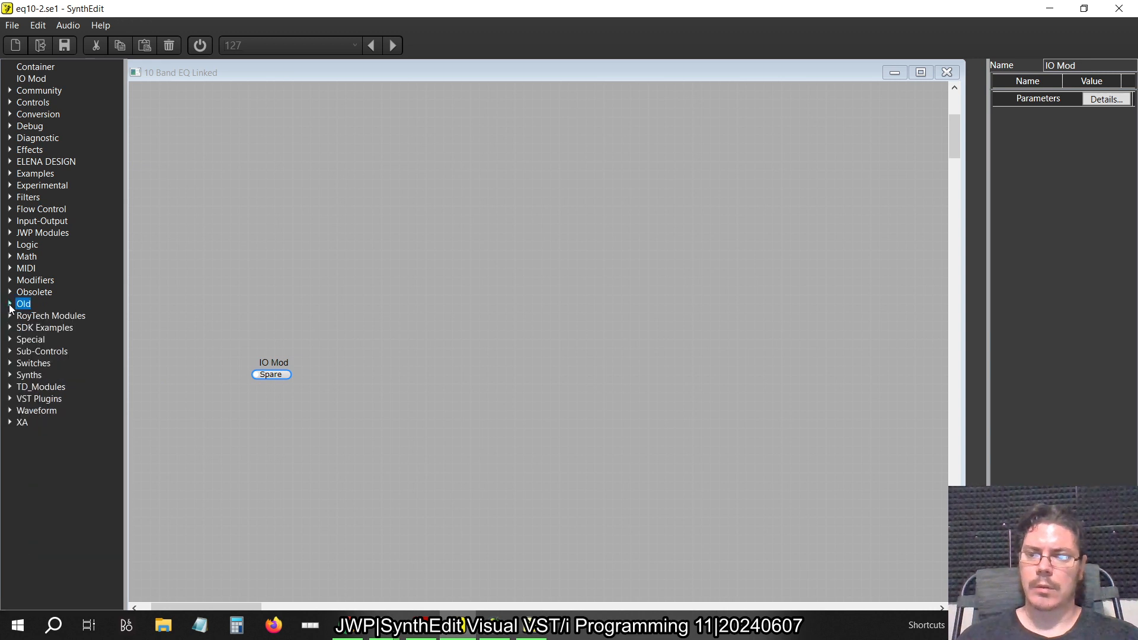
{"action": "left_click", "coordinate": [10, 150]}
{"action": "left_click", "coordinate": [9, 151]}
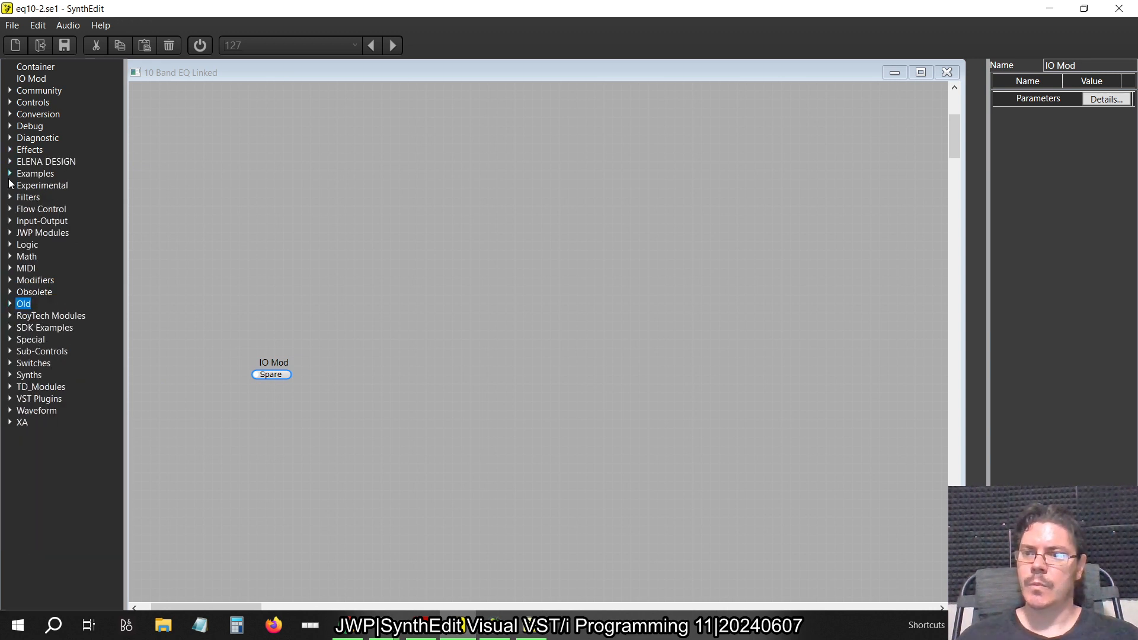
{"action": "left_click", "coordinate": [9, 197]}
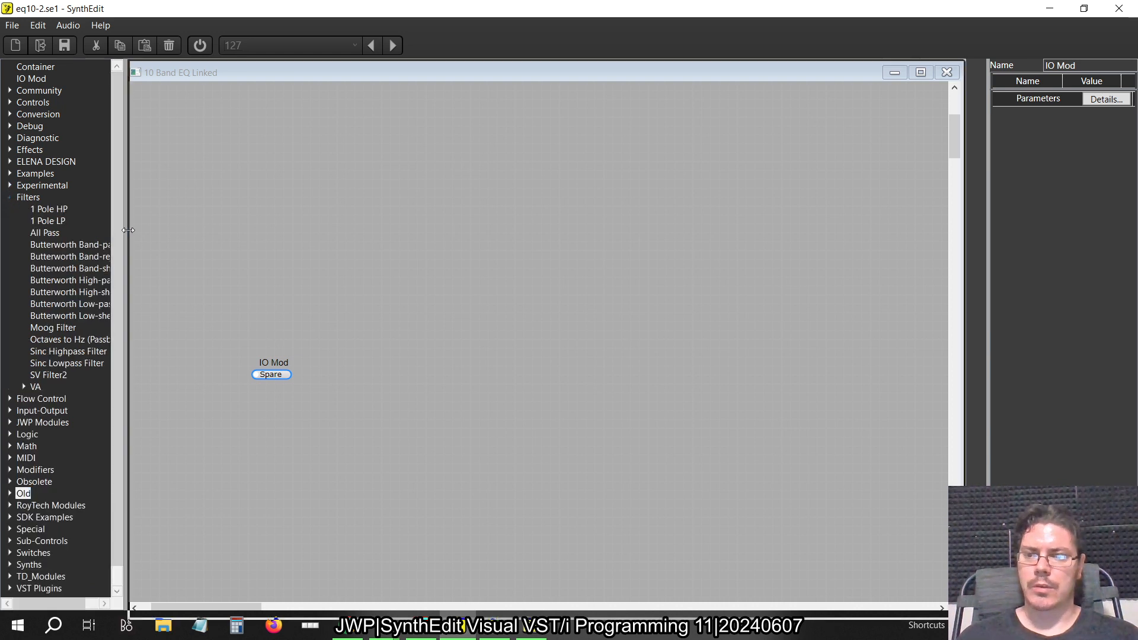
Widen the module browser to fit the full filter names and bring the 10 Band EQ Linked structure to the front.
{"action": "left_click_drag", "start_coordinate": [128, 228], "coordinate": [178, 228]}
{"action": "left_click", "coordinate": [172, 234]}
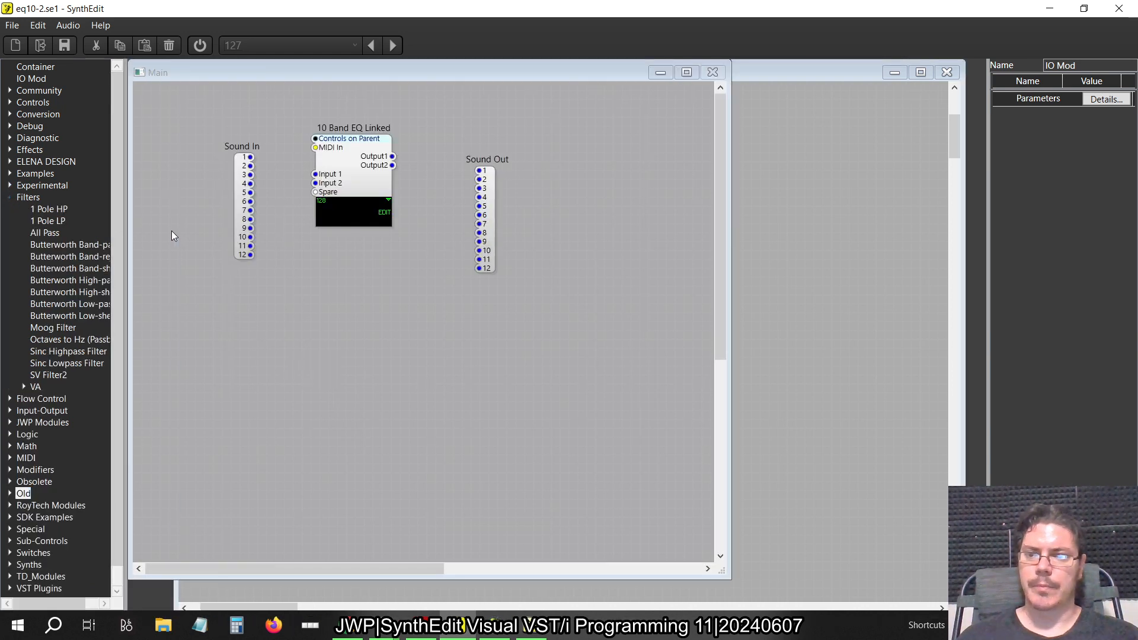
{"action": "left_click_drag", "start_coordinate": [125, 245], "coordinate": [147, 245]}
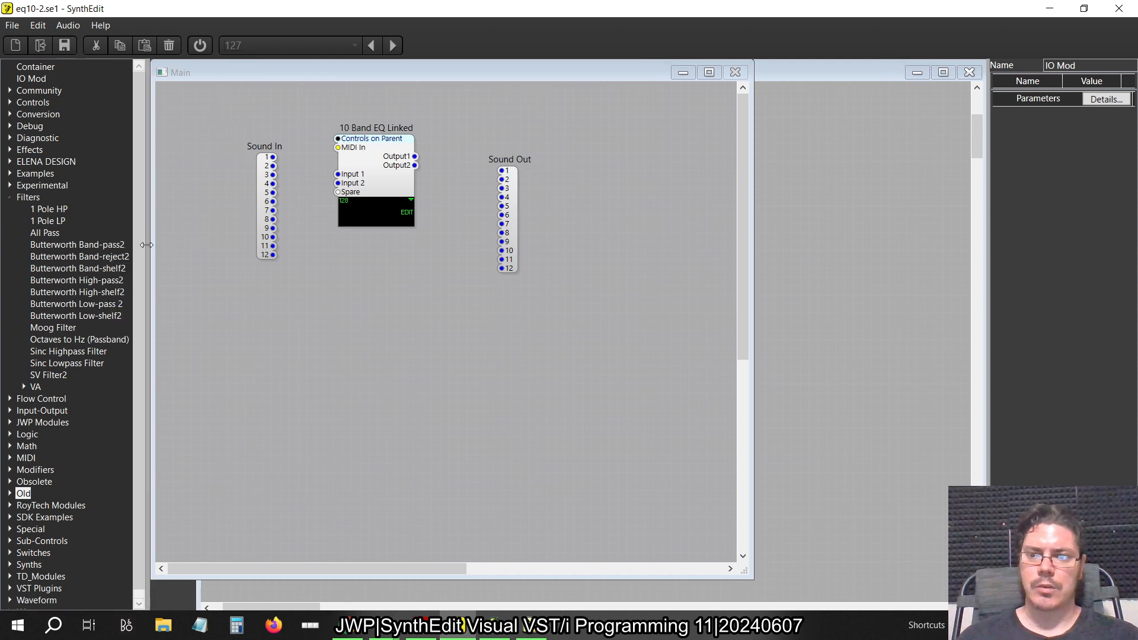
{"action": "left_click", "coordinate": [848, 378]}
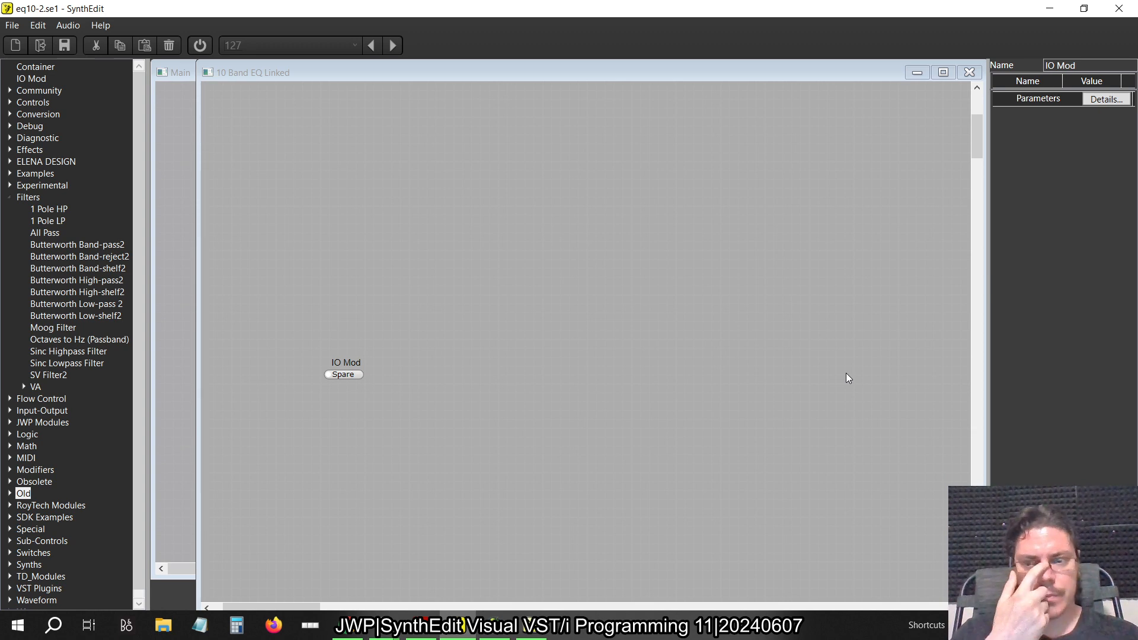
Check the filters in eq_para4.se1 and insert two Butterworth Low-shelf2 modules, one above the other, beside the IO Mod in eq10-2.se1.
{"action": "key", "text": "alt+Tab"}
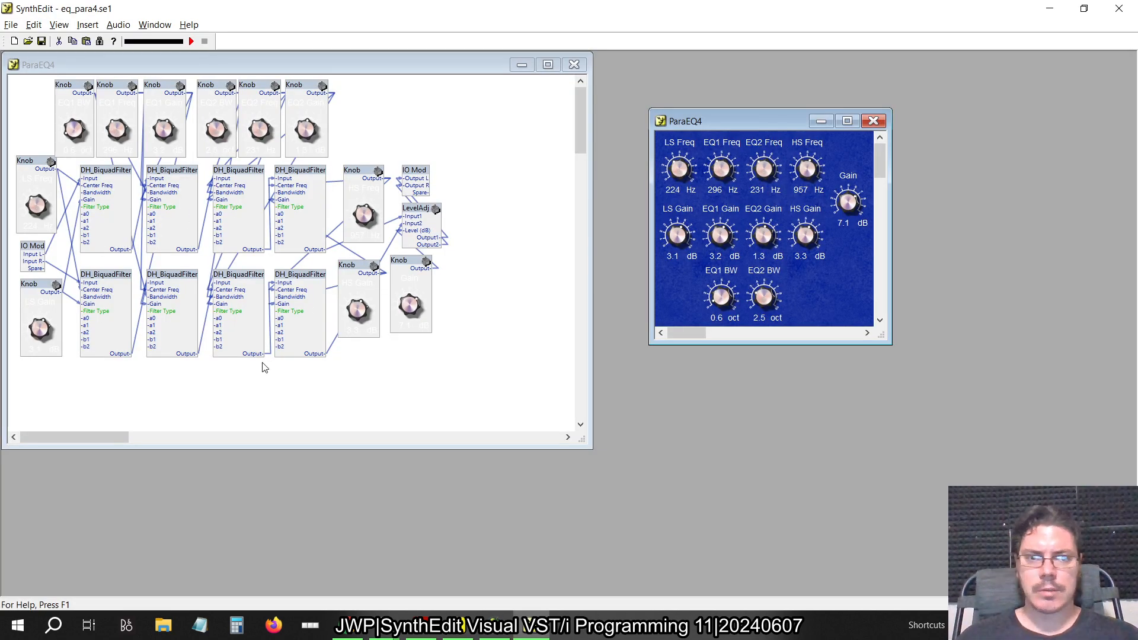
{"action": "key", "text": "alt+Tab"}
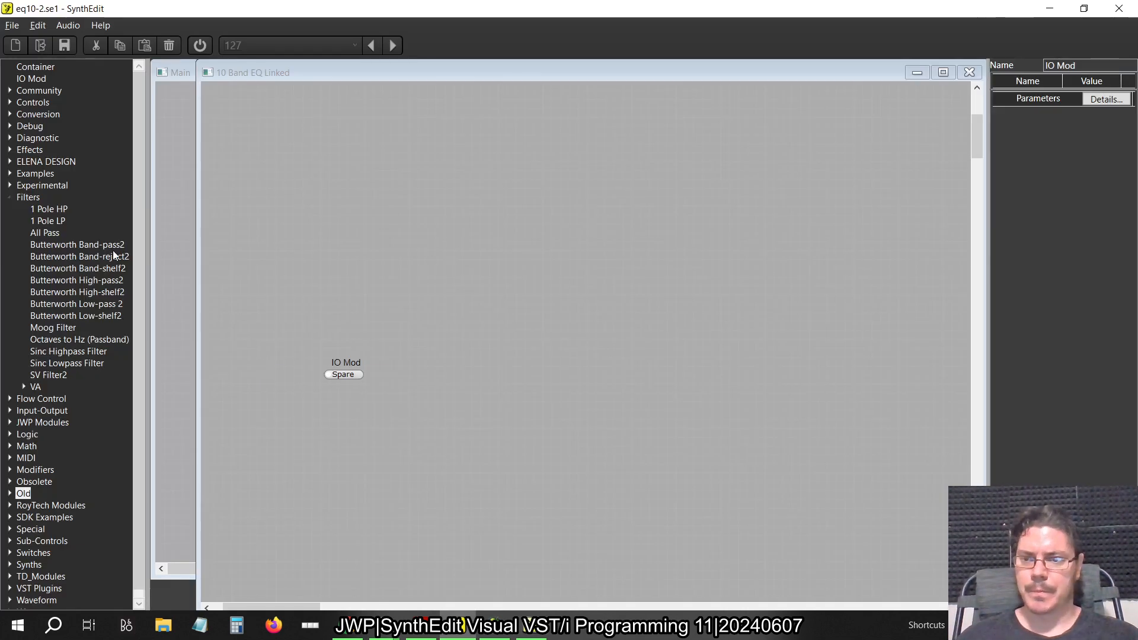
{"action": "left_click_drag", "start_coordinate": [98, 314], "coordinate": [451, 335]}
{"action": "left_click_drag", "start_coordinate": [109, 317], "coordinate": [454, 424]}
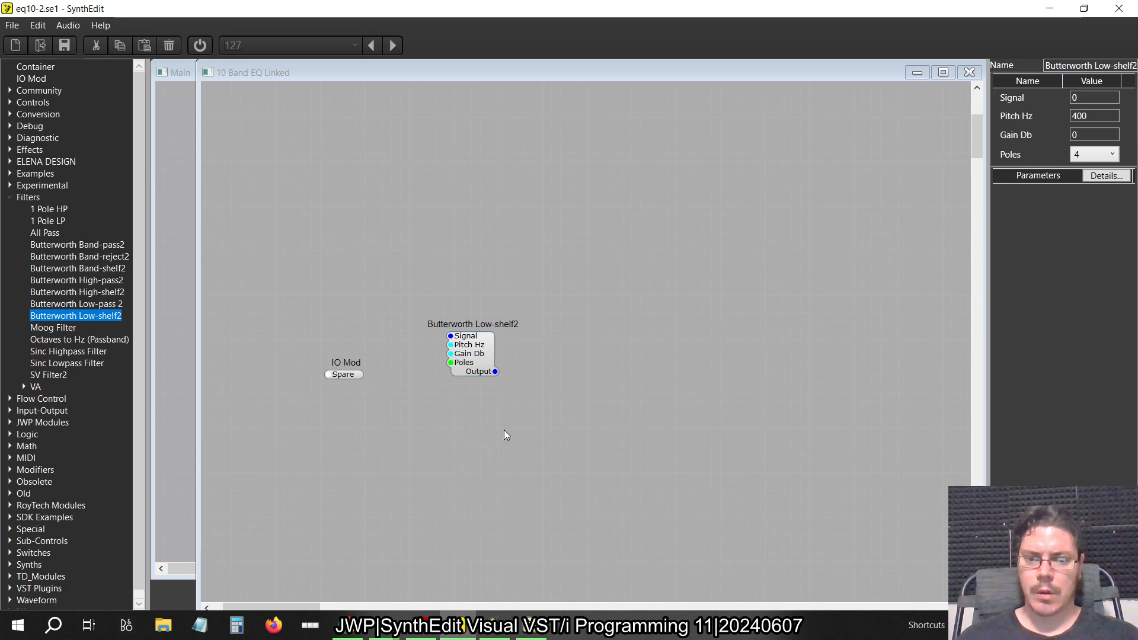
Switch to eq_para4.se1, inspect the first DH_BiquadFilter's properties, close them and try the EQ1 BW knob.
{"action": "key", "text": "alt+Tab"}
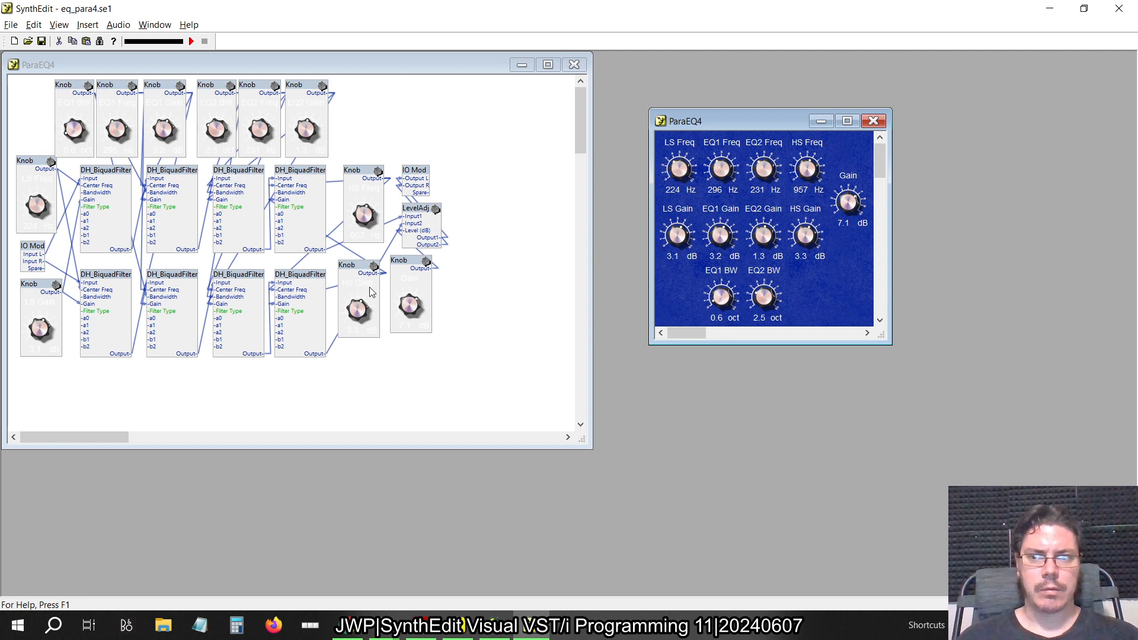
{"action": "left_click", "coordinate": [125, 209]}
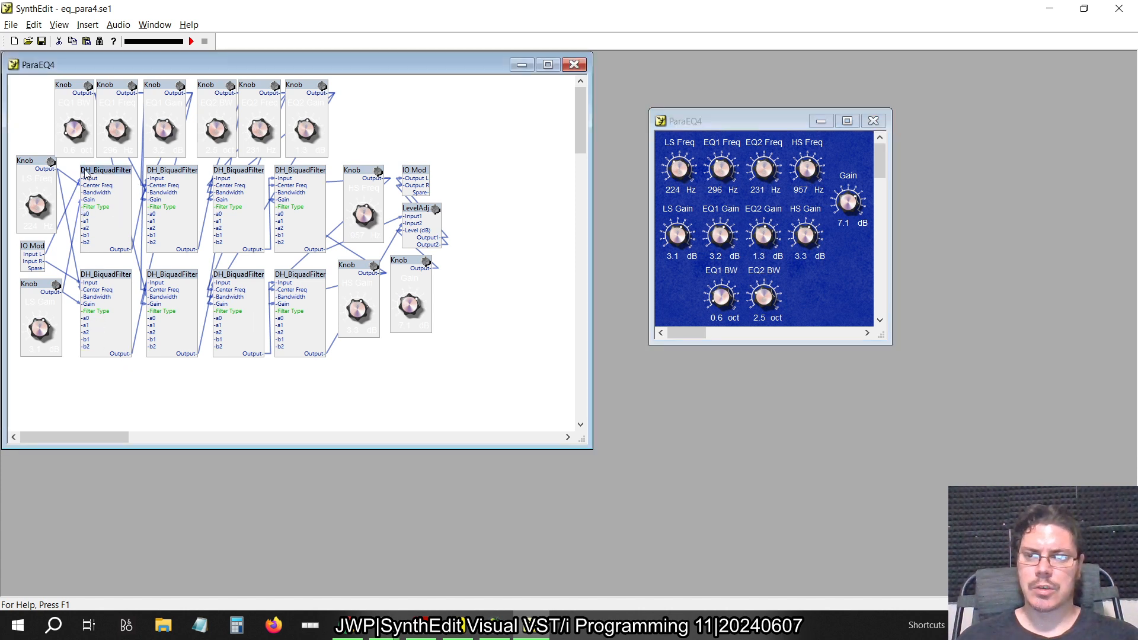
{"action": "right_click", "coordinate": [118, 195]}
{"action": "left_click", "coordinate": [381, 418]}
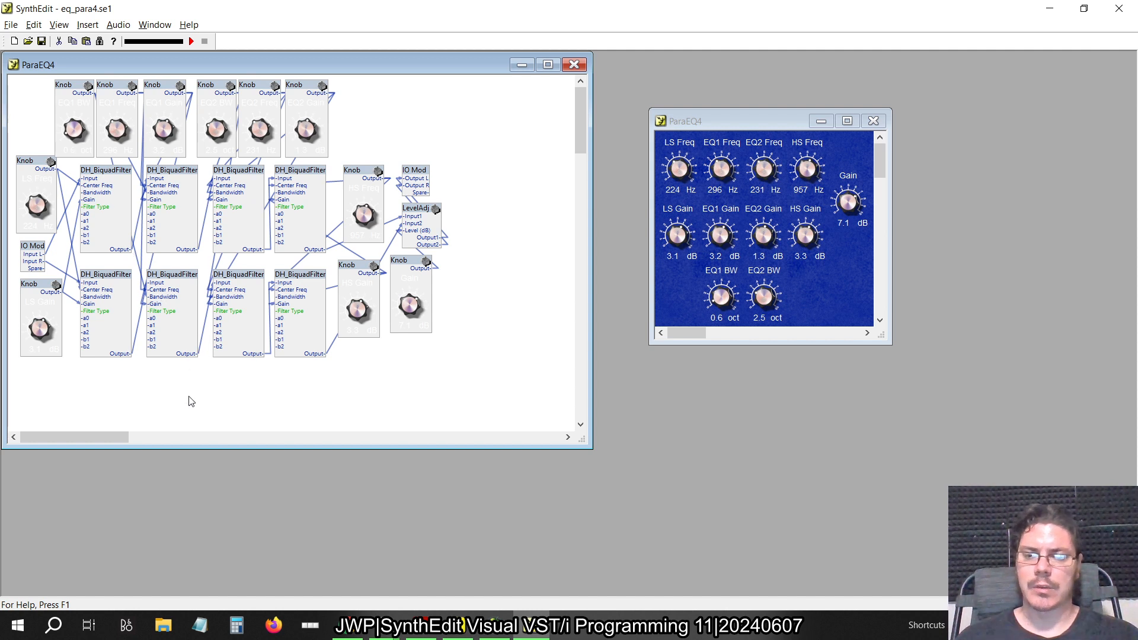
{"action": "right_click", "coordinate": [115, 208]}
{"action": "left_click", "coordinate": [173, 436]}
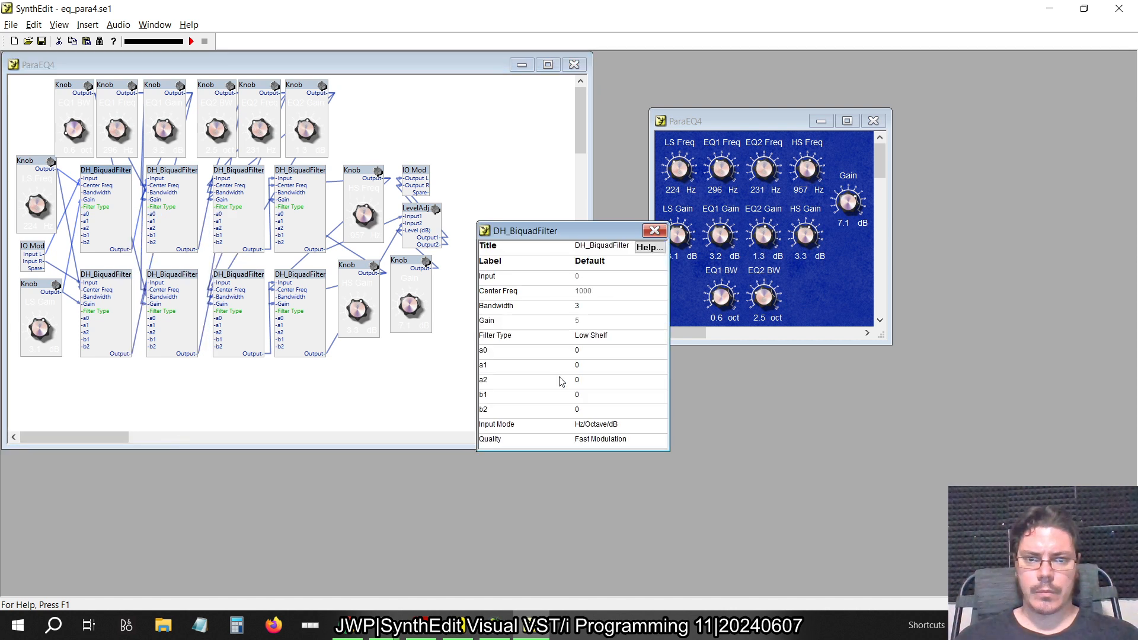
{"action": "left_click", "coordinate": [599, 306]}
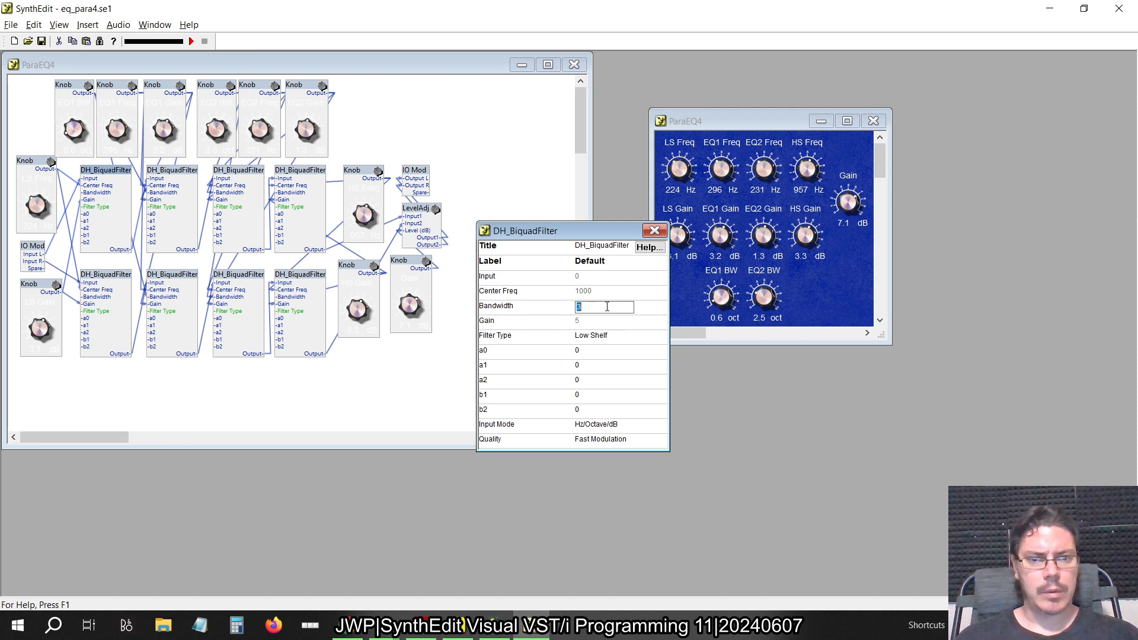
{"action": "left_click", "coordinate": [380, 355]}
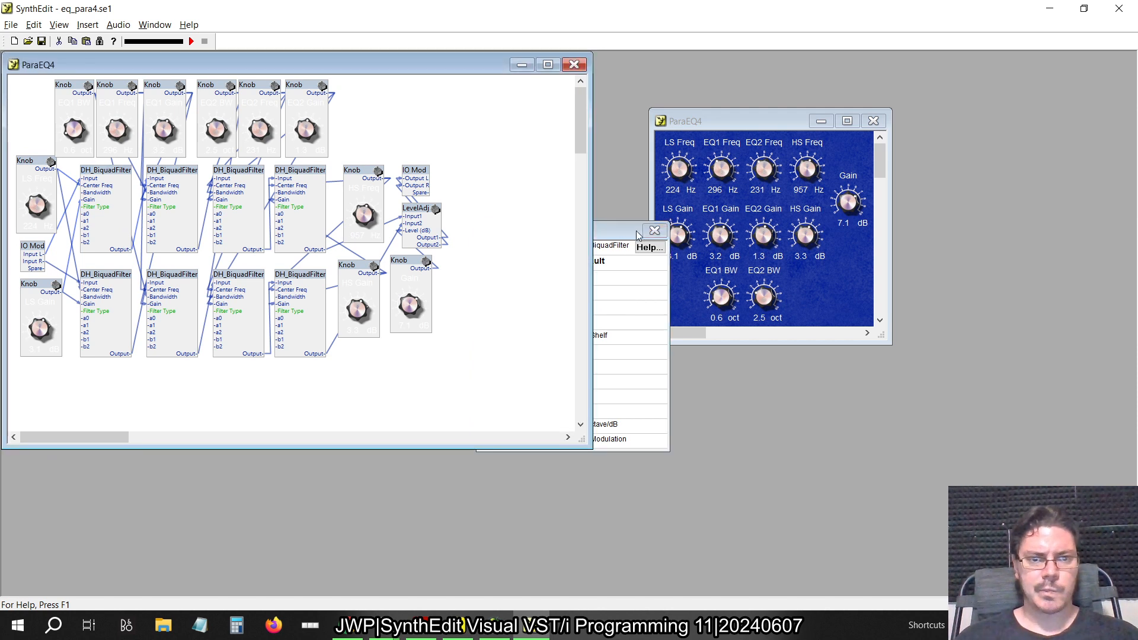
{"action": "left_click", "coordinate": [654, 230]}
{"action": "left_click_drag", "start_coordinate": [723, 304], "coordinate": [688, 336]}
Switch back to eq10-2.se1 and move the upper Butterworth Low-shelf2 slightly up and to the right.
{"action": "key", "text": "alt+Tab"}
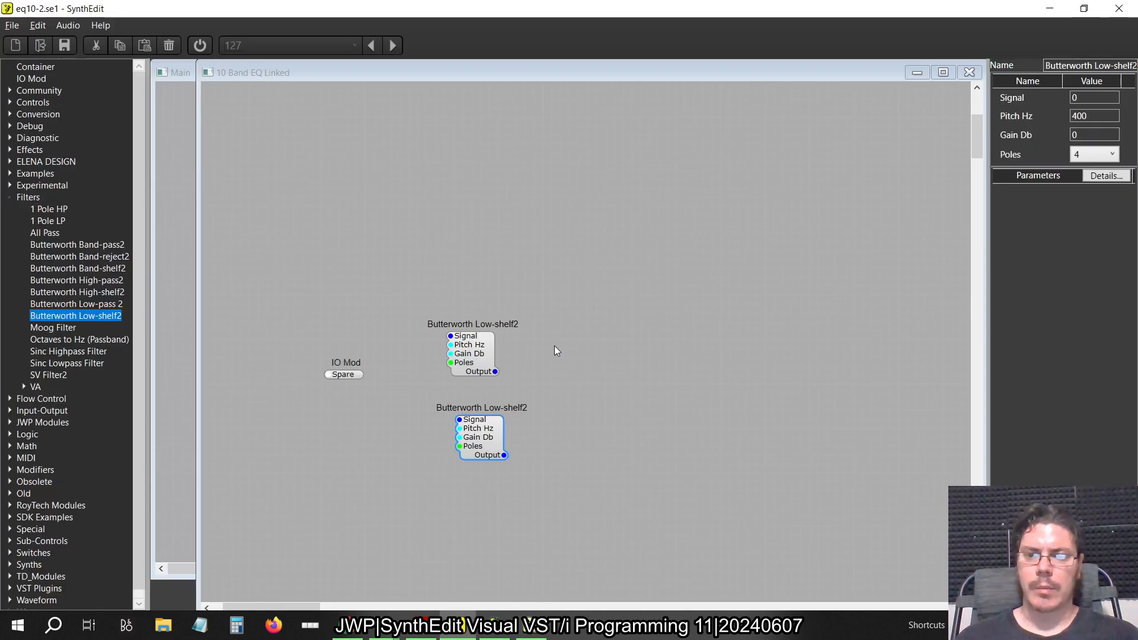
{"action": "left_click", "coordinate": [477, 352]}
{"action": "mouse_move", "coordinate": [476, 352]}
{"action": "left_mouse_down"}
{"action": "mouse_move", "coordinate": [495, 325]}
{"action": "mouse_move", "coordinate": [494, 342]}
{"action": "left_mouse_up"}
{"action": "left_click", "coordinate": [610, 352]}
Switch to eq_para4.se1 and turn the EQ1 BW knob up and down to examine its bandwidth range.
{"action": "key", "text": "alt+Tab"}
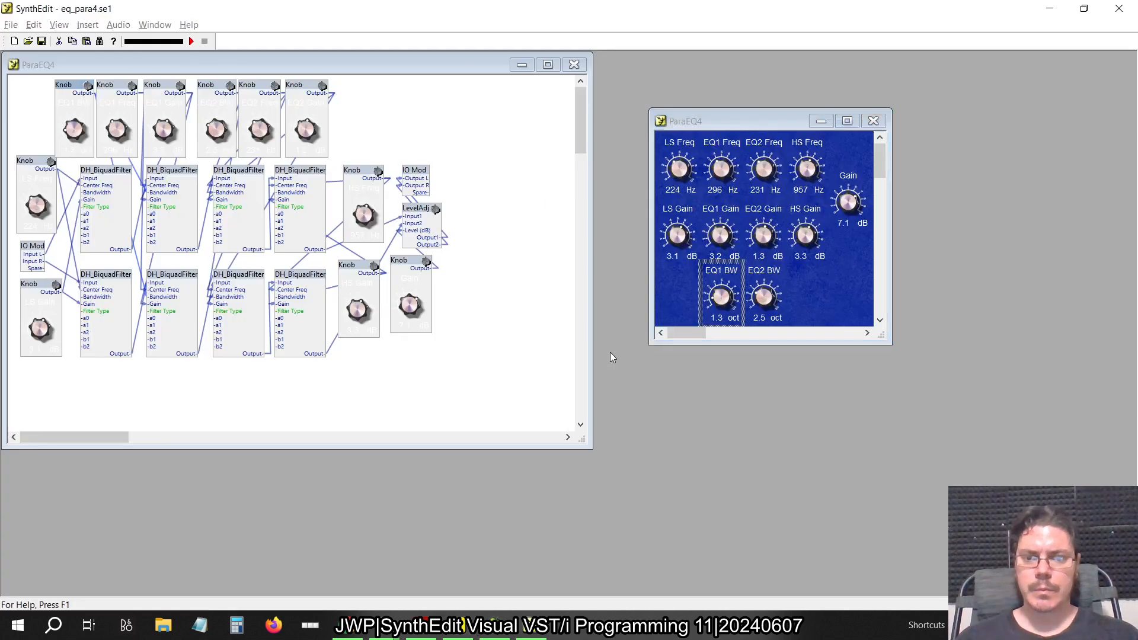
{"action": "left_click_drag", "start_coordinate": [723, 306], "coordinate": [717, 239]}
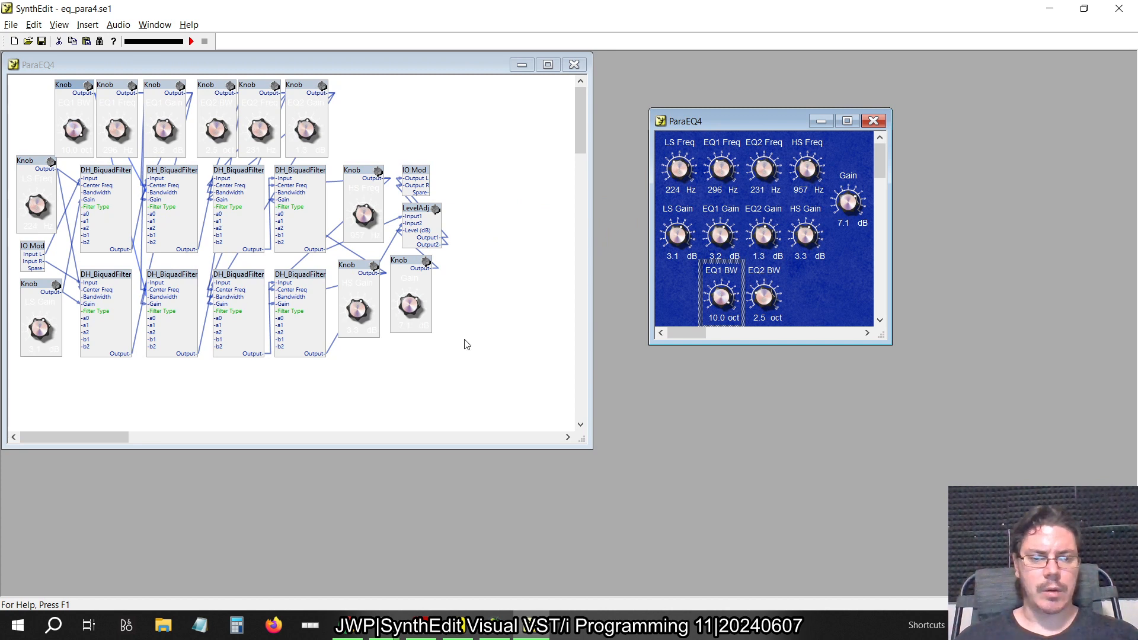
{"action": "key", "text": "alt+Tab"}
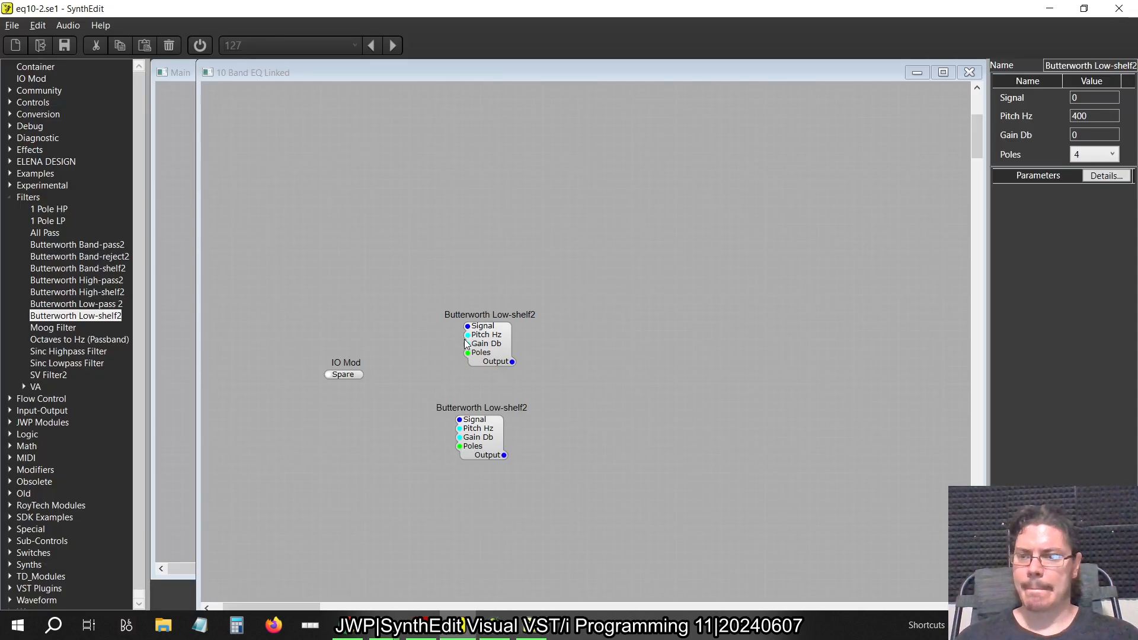
{"action": "key", "text": "alt+Tab"}
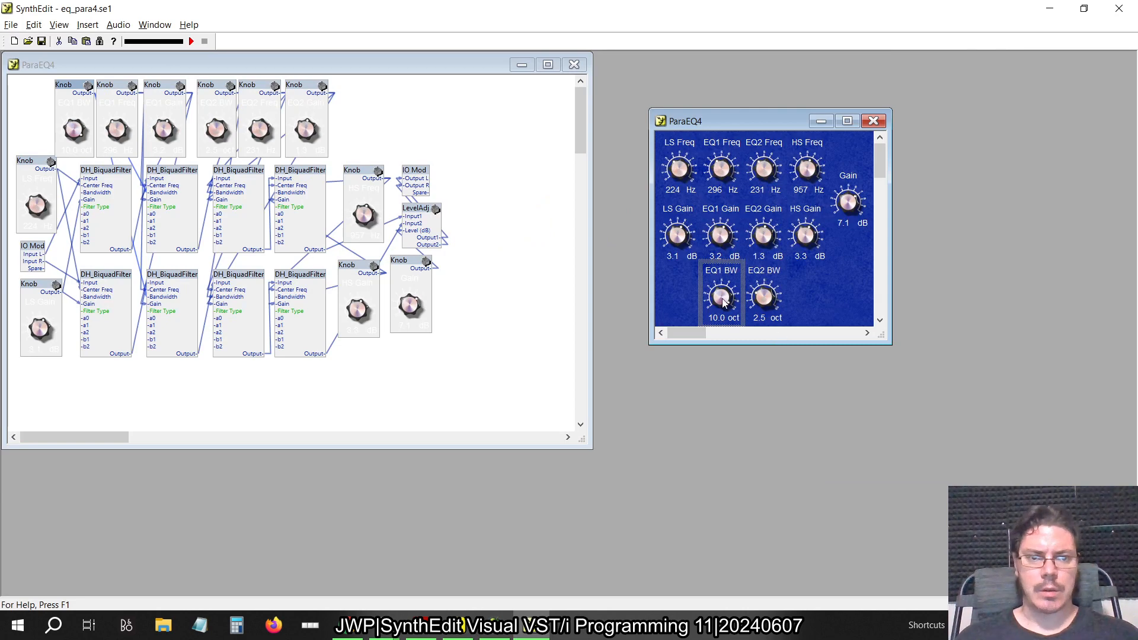
{"action": "left_click_drag", "start_coordinate": [723, 302], "coordinate": [731, 351]}
{"action": "left_click_drag", "start_coordinate": [738, 409], "coordinate": [781, 145]}
In eq10-2.se1, align the lower Butterworth Low-shelf2 under the upper one and connect the IO Mod to both filters' Signal inputs.
{"action": "key", "text": "alt+Tab"}
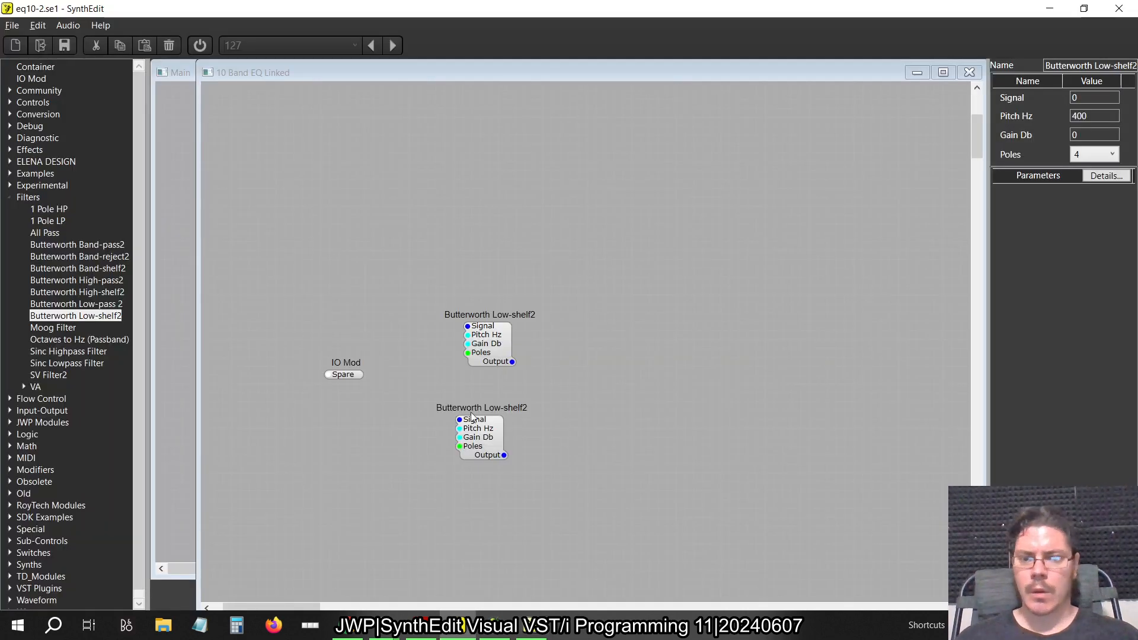
{"action": "mouse_move", "coordinate": [475, 439]}
{"action": "left_mouse_down"}
{"action": "mouse_move", "coordinate": [506, 455]}
{"action": "mouse_move", "coordinate": [485, 446]}
{"action": "left_mouse_up"}
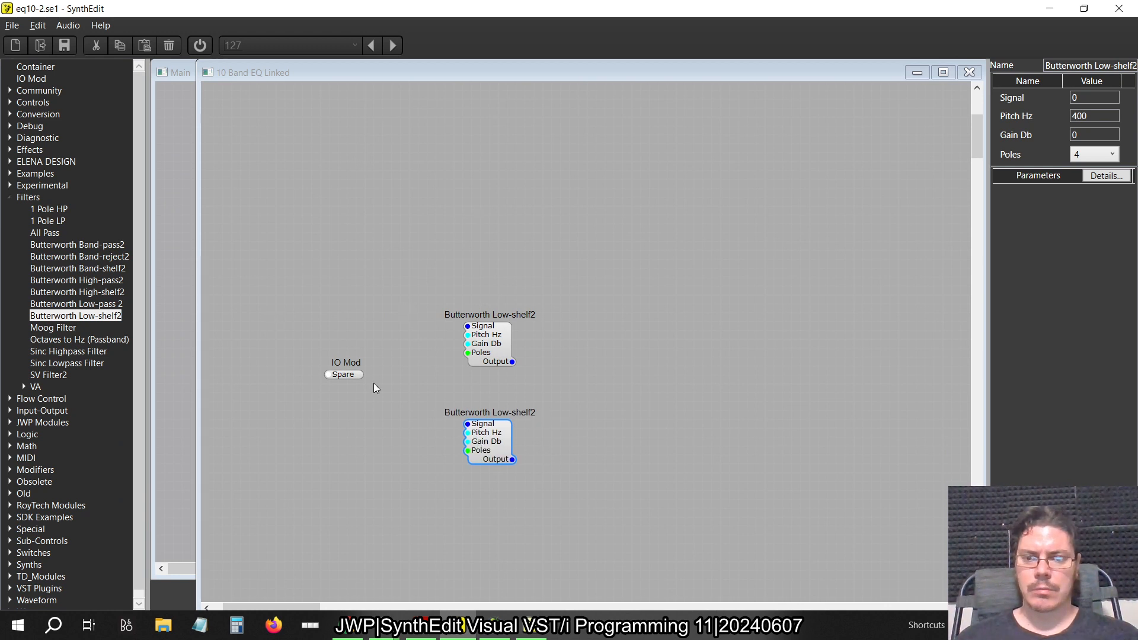
{"action": "left_click_drag", "start_coordinate": [351, 377], "coordinate": [468, 326]}
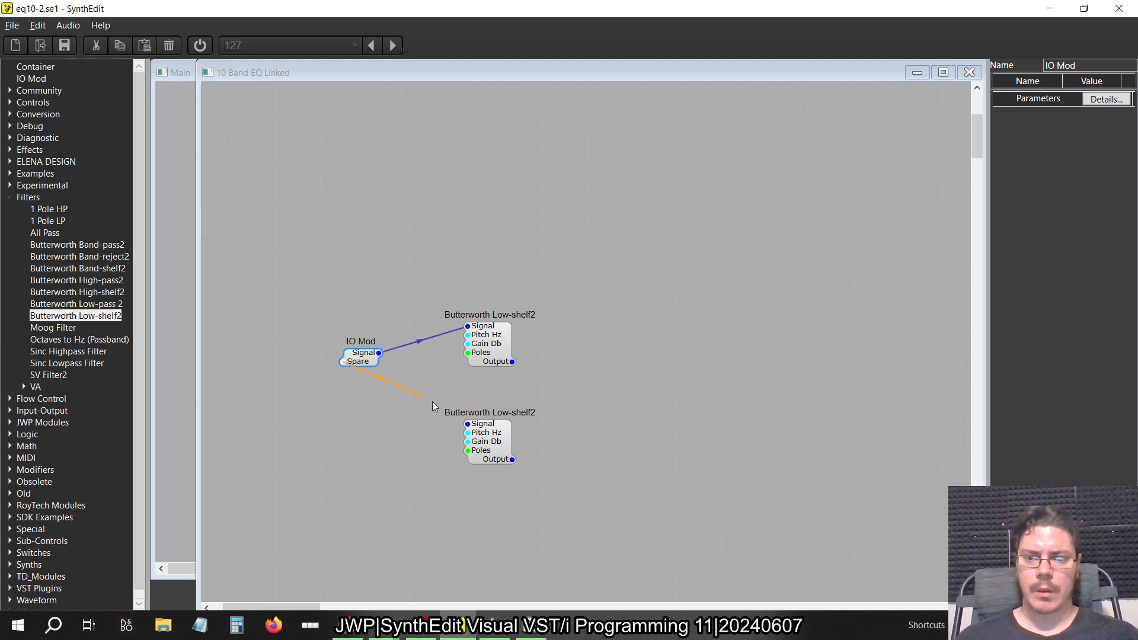
{"action": "left_click_drag", "start_coordinate": [463, 421], "coordinate": [467, 423]}
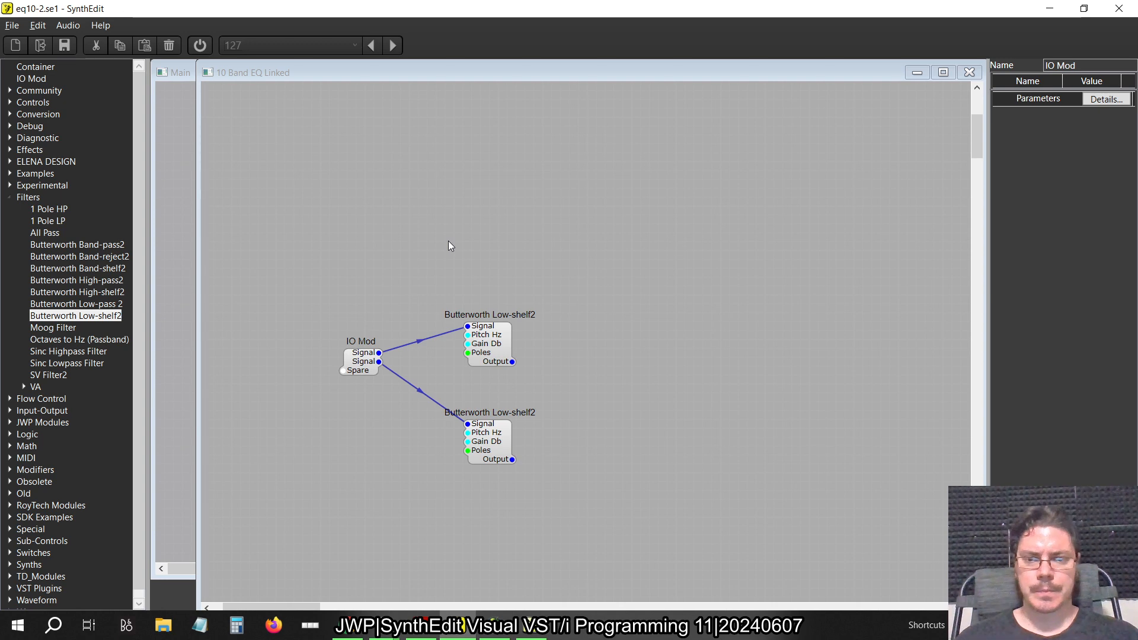
{"action": "left_click_drag", "start_coordinate": [358, 358], "coordinate": [349, 376]}
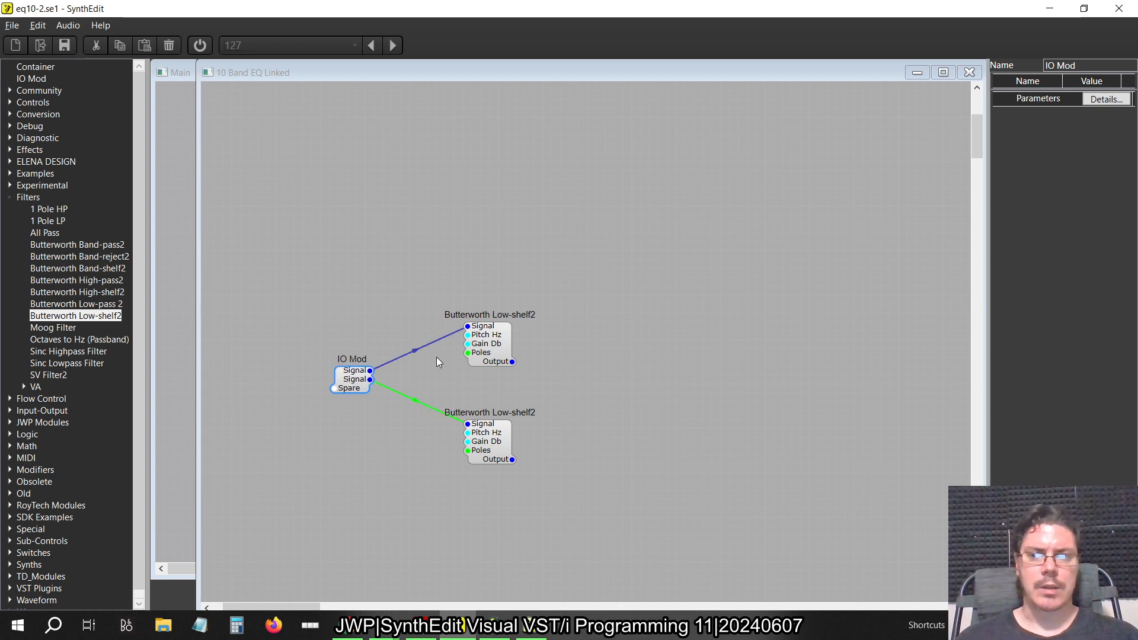
{"action": "key", "text": "alt+Tab"}
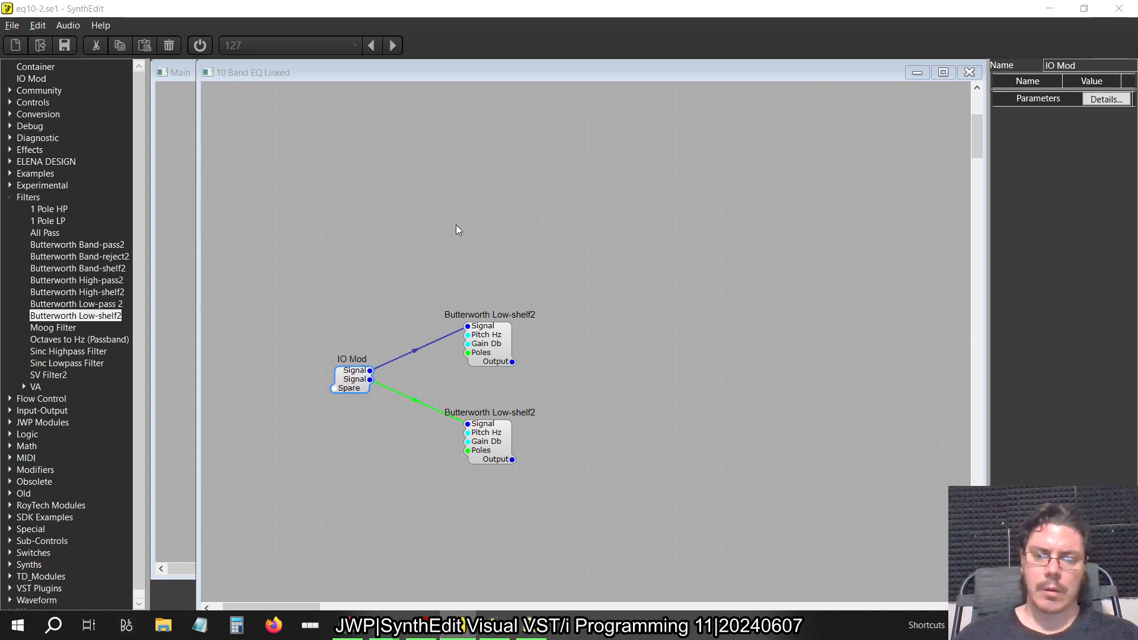
{"action": "key", "text": "alt+Tab"}
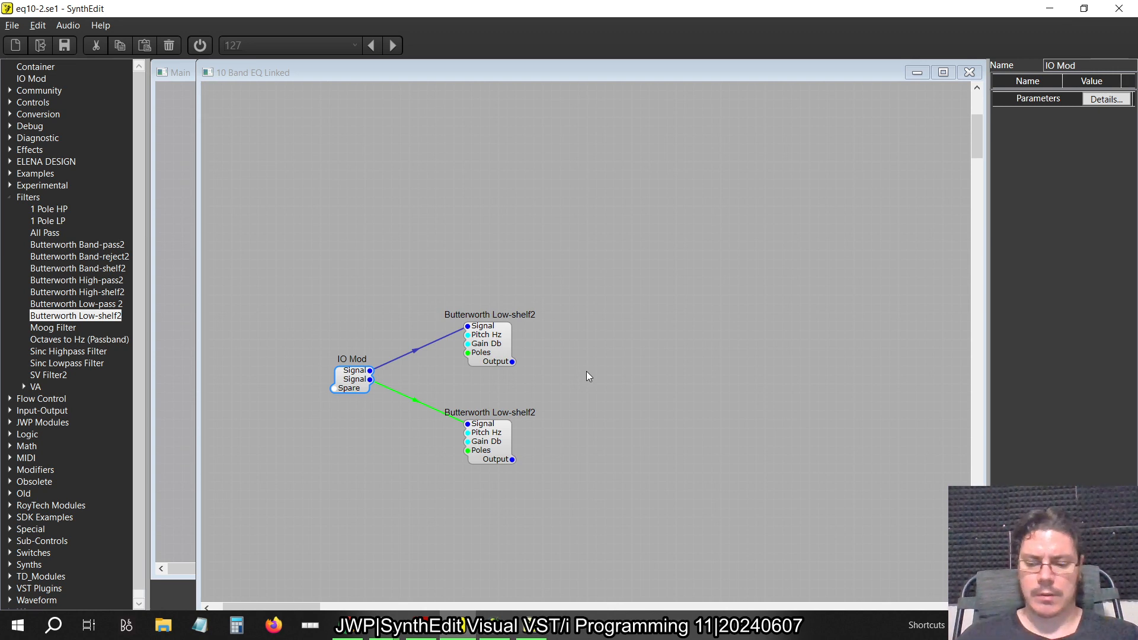
{"action": "key", "text": "alt+Tab"}
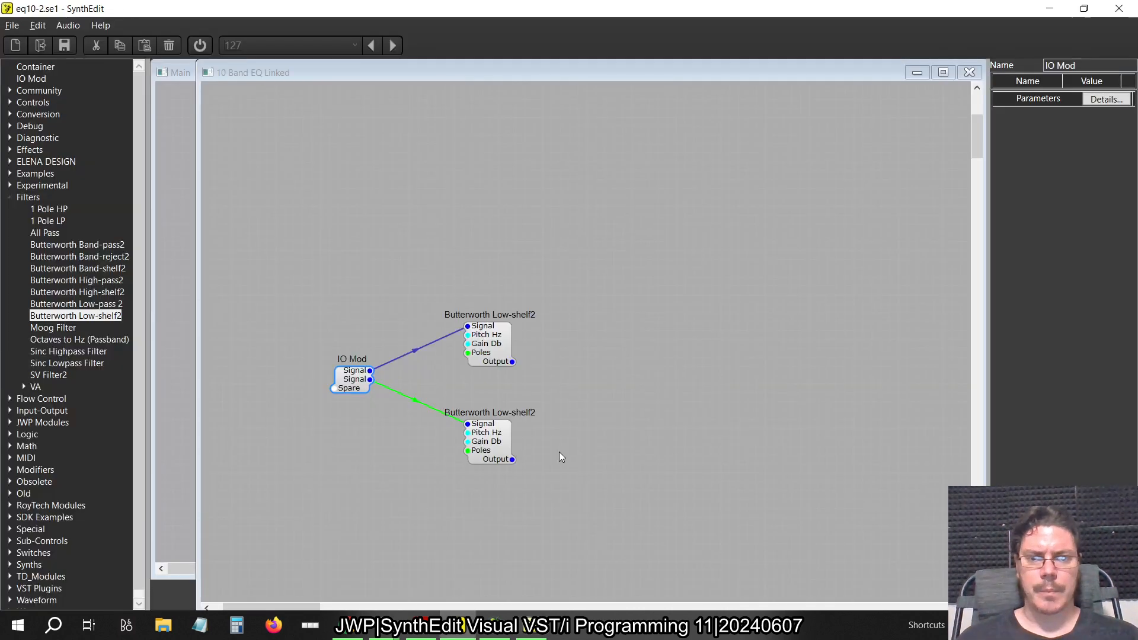
Collapse the Filters category and move the lower Butterworth Low-shelf2 slightly down.
{"action": "left_click", "coordinate": [487, 348]}
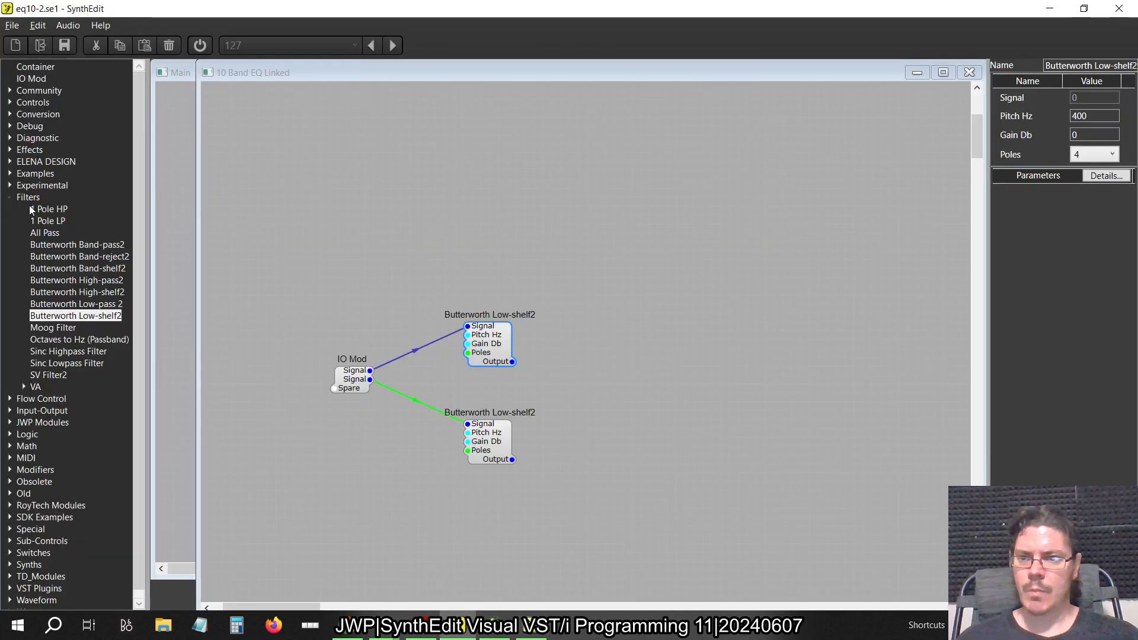
{"action": "double_click", "coordinate": [17, 198]}
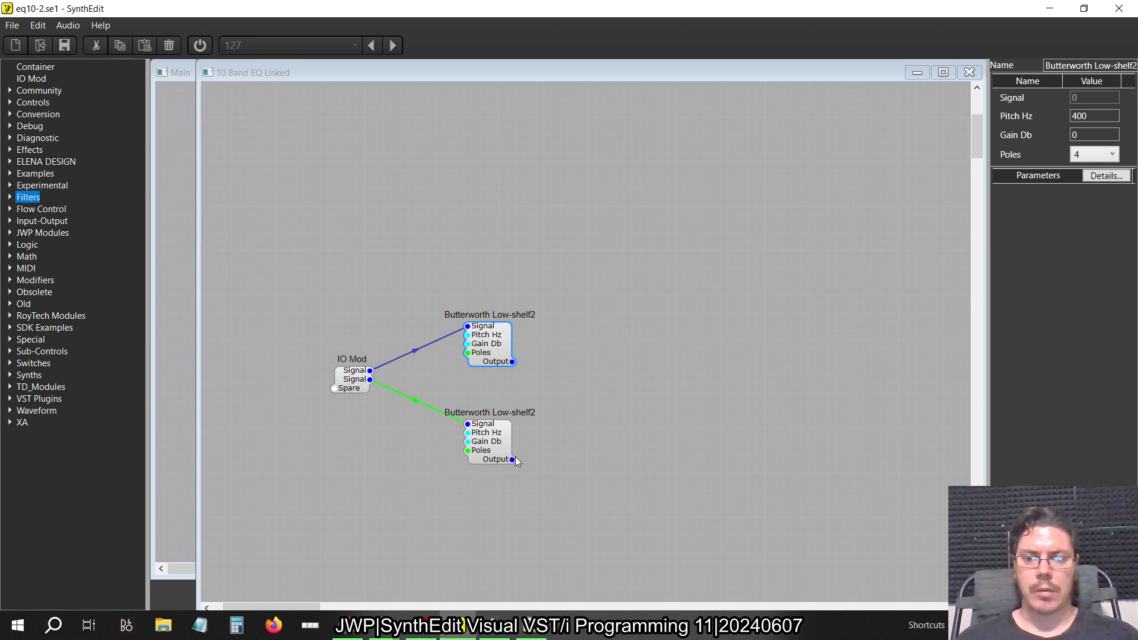
{"action": "left_click_drag", "start_coordinate": [488, 448], "coordinate": [488, 458]}
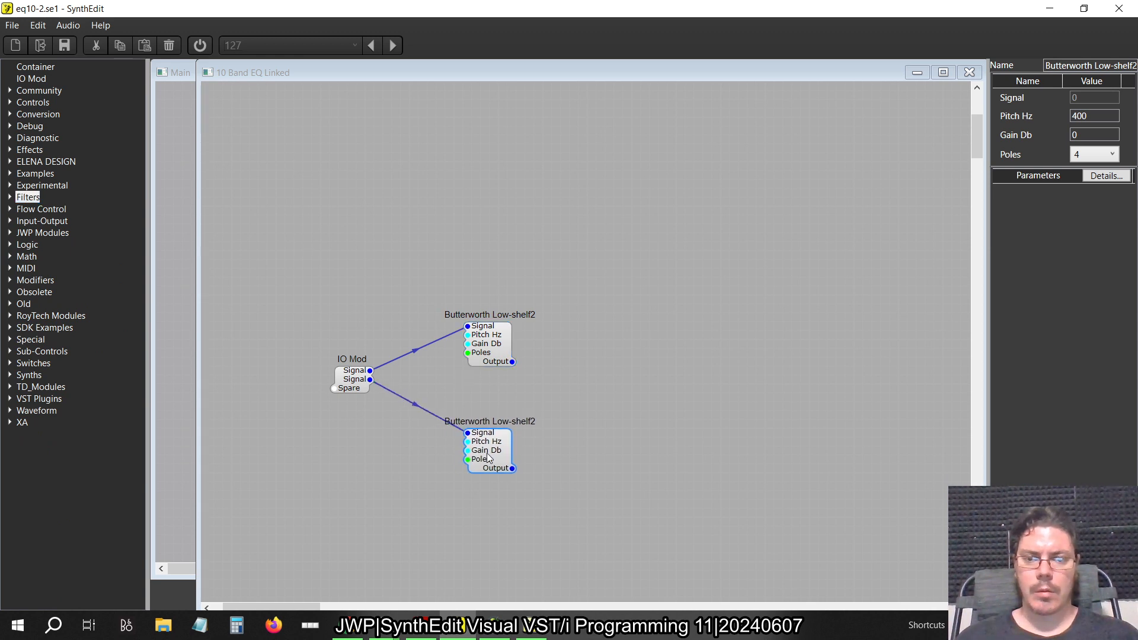
Compare eq_para4.se1's filter structure and ParaEQ4 knob panel with the eq10-2.se1 layout, selecting the EQ1 Freq knob.
{"action": "left_click", "coordinate": [461, 223]}
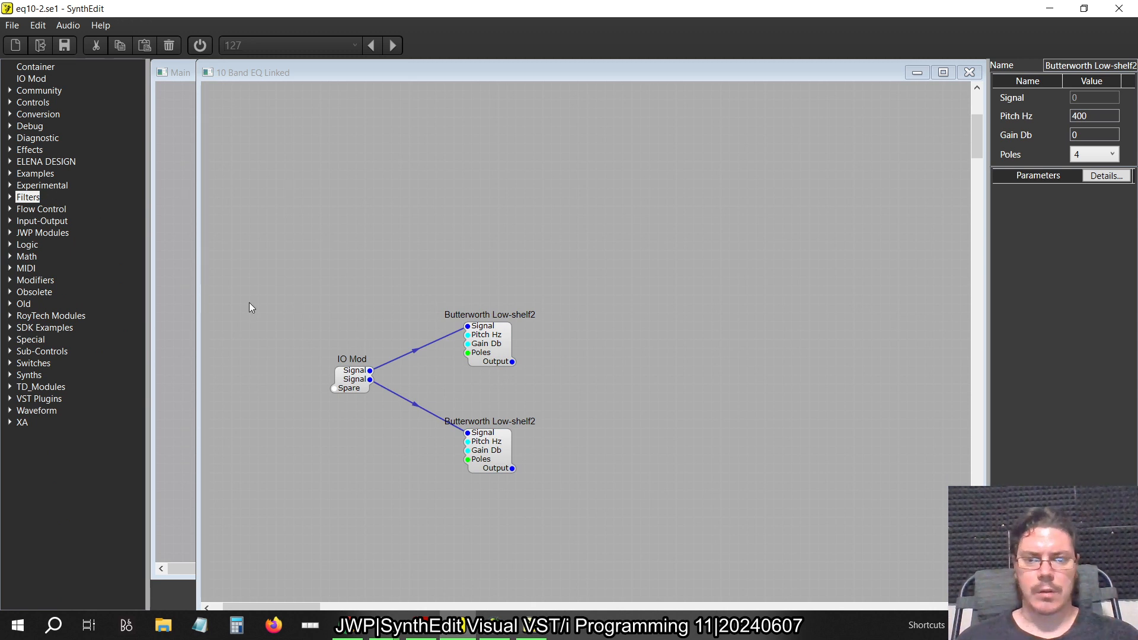
{"action": "key", "text": "alt+Tab"}
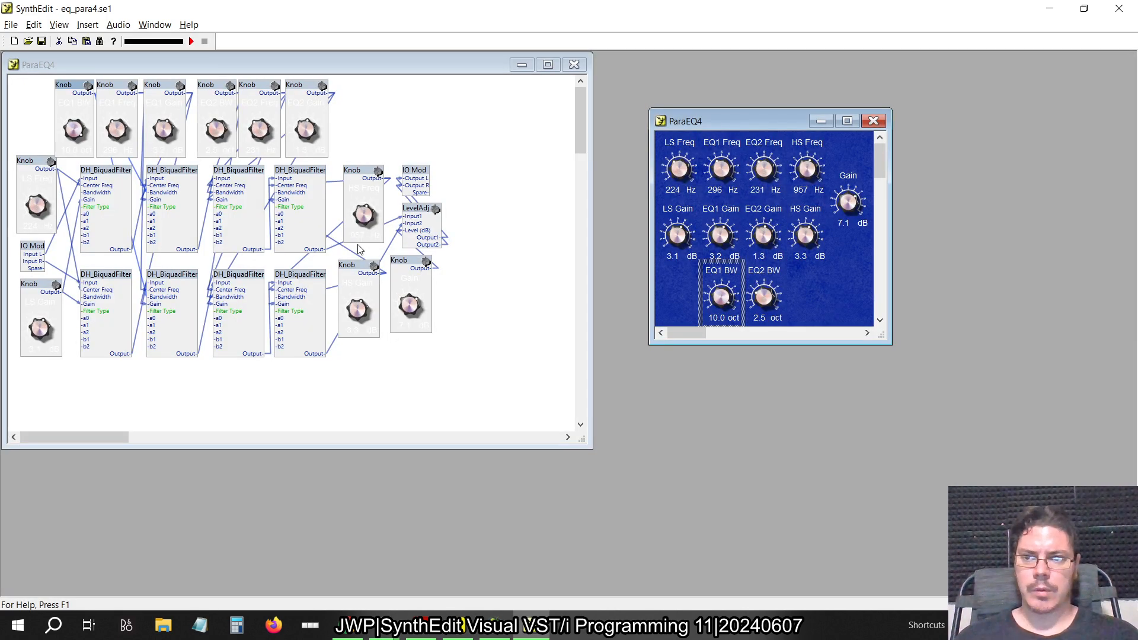
{"action": "key", "text": "alt+Tab"}
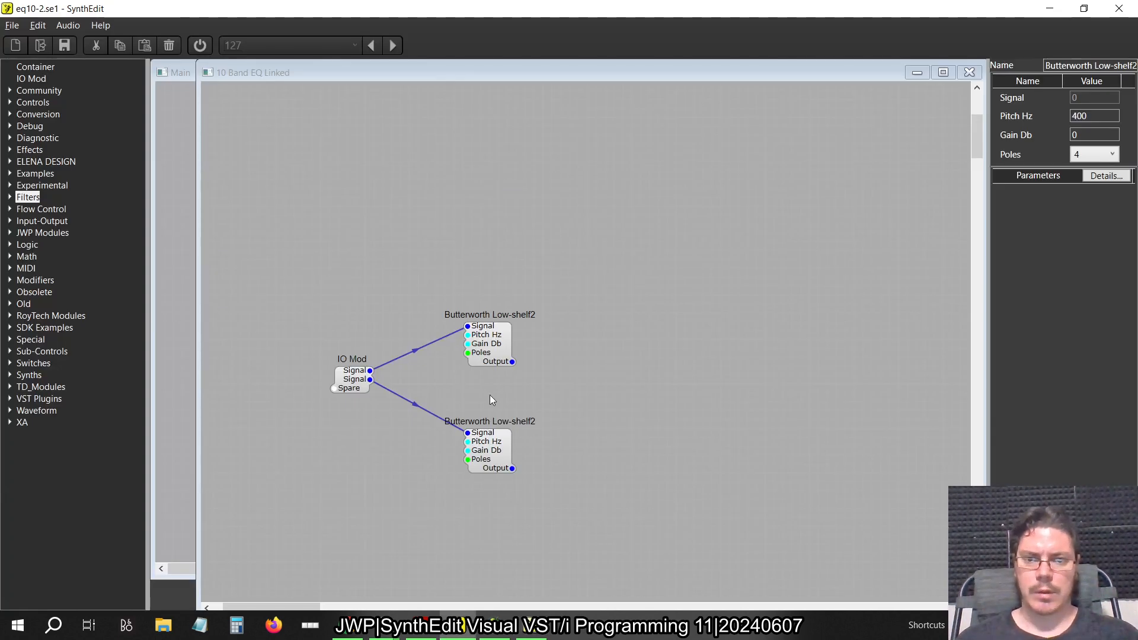
{"action": "key", "text": "alt+Tab"}
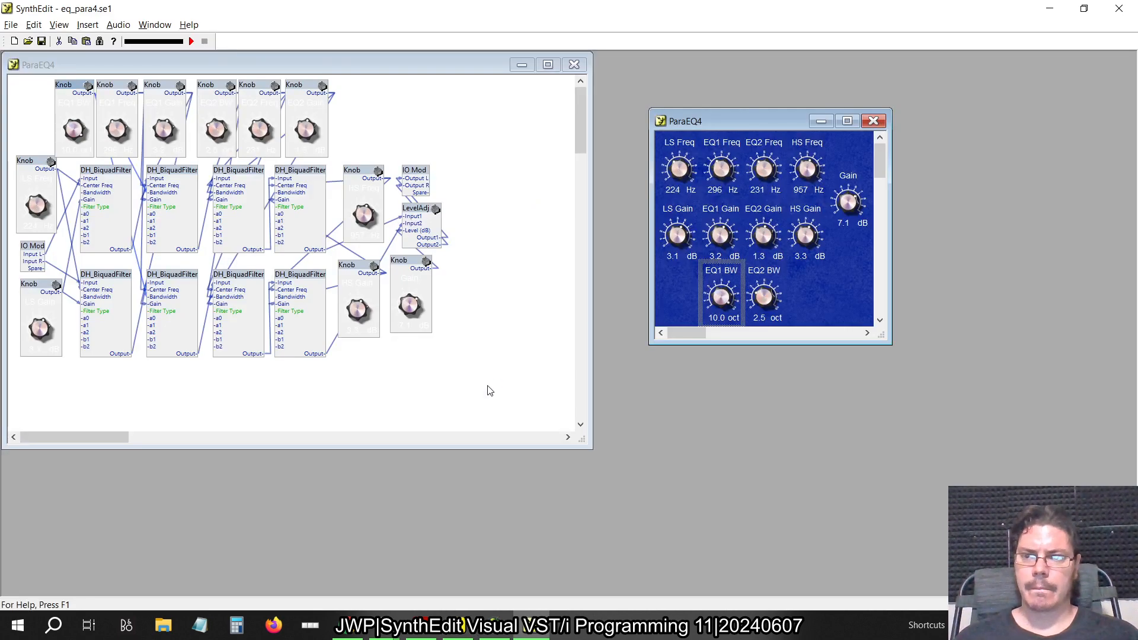
{"action": "key", "text": "alt+Tab"}
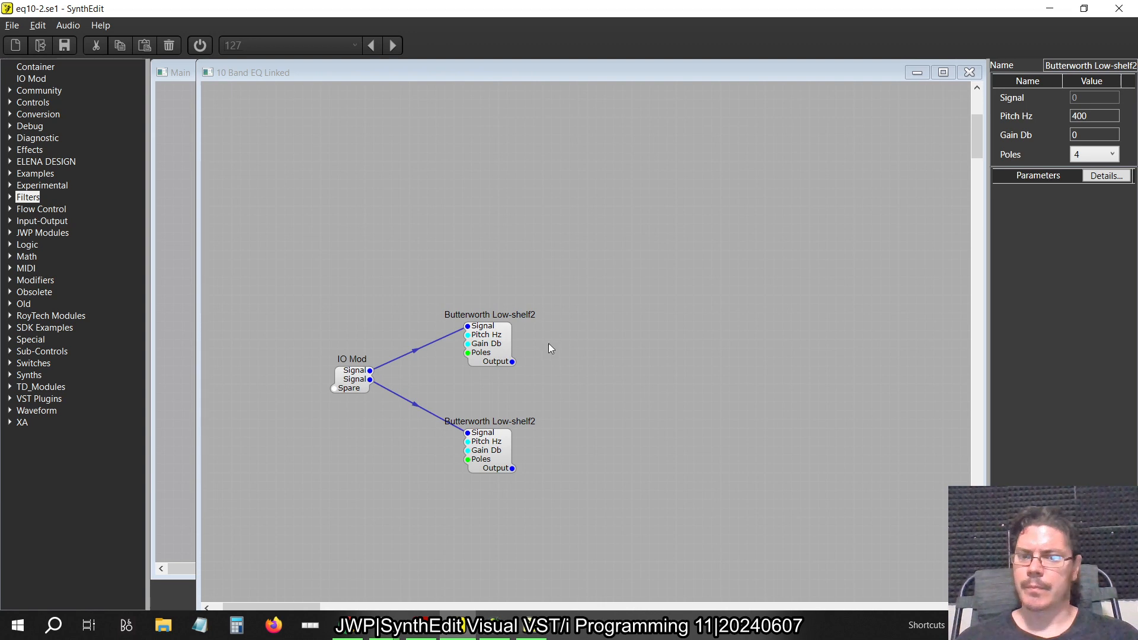
{"action": "key", "text": "alt+Tab"}
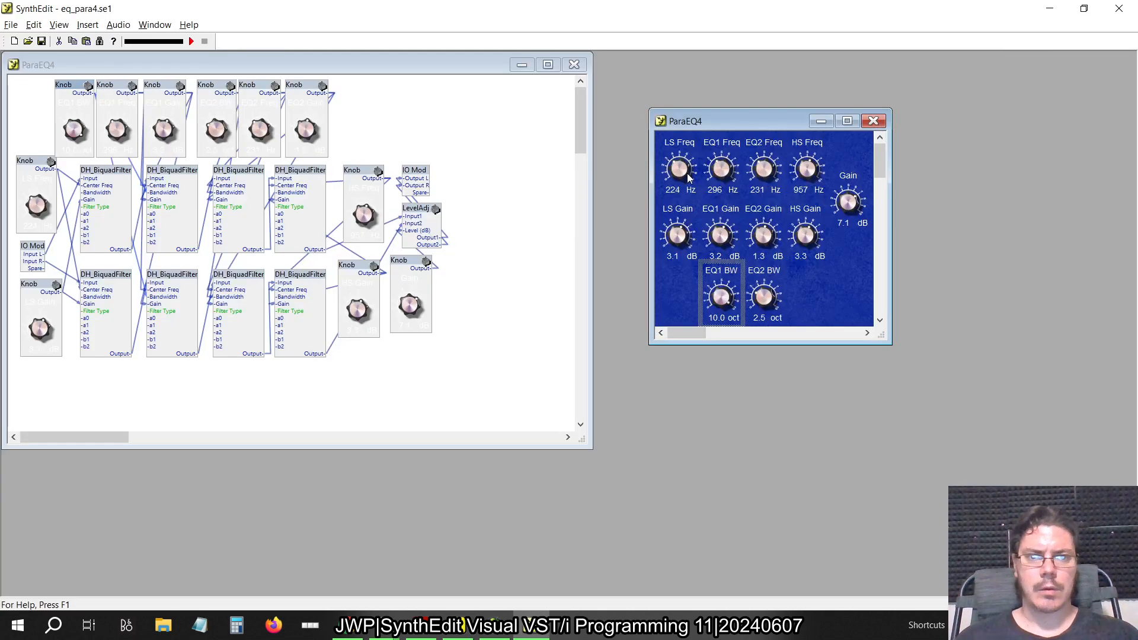
{"action": "left_click", "coordinate": [724, 172]}
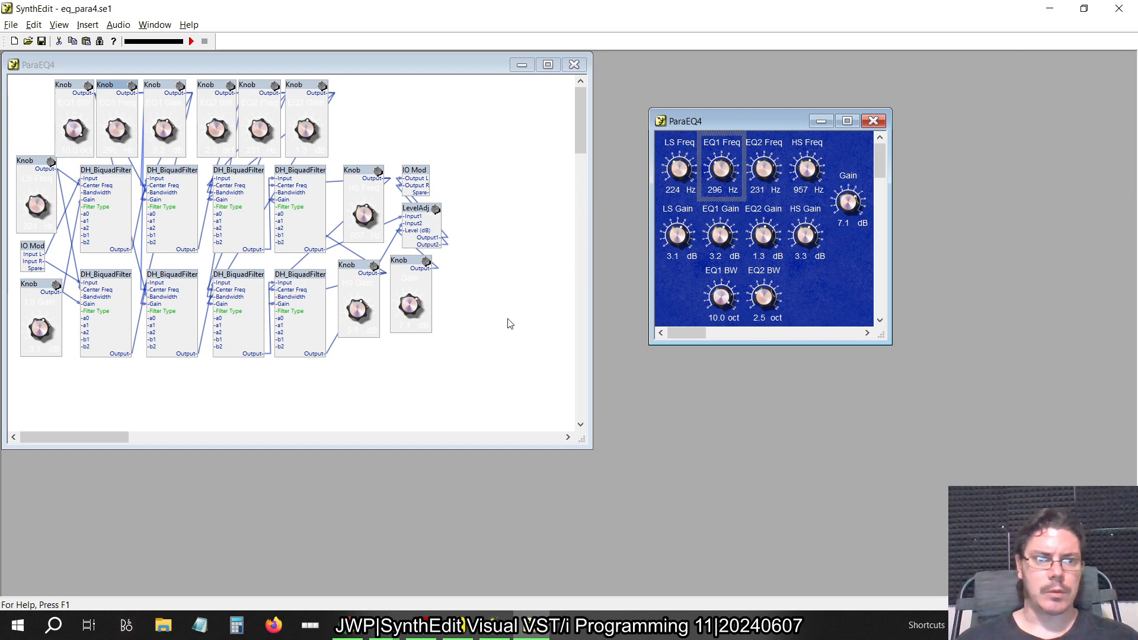
{"action": "key", "text": "alt+Tab"}
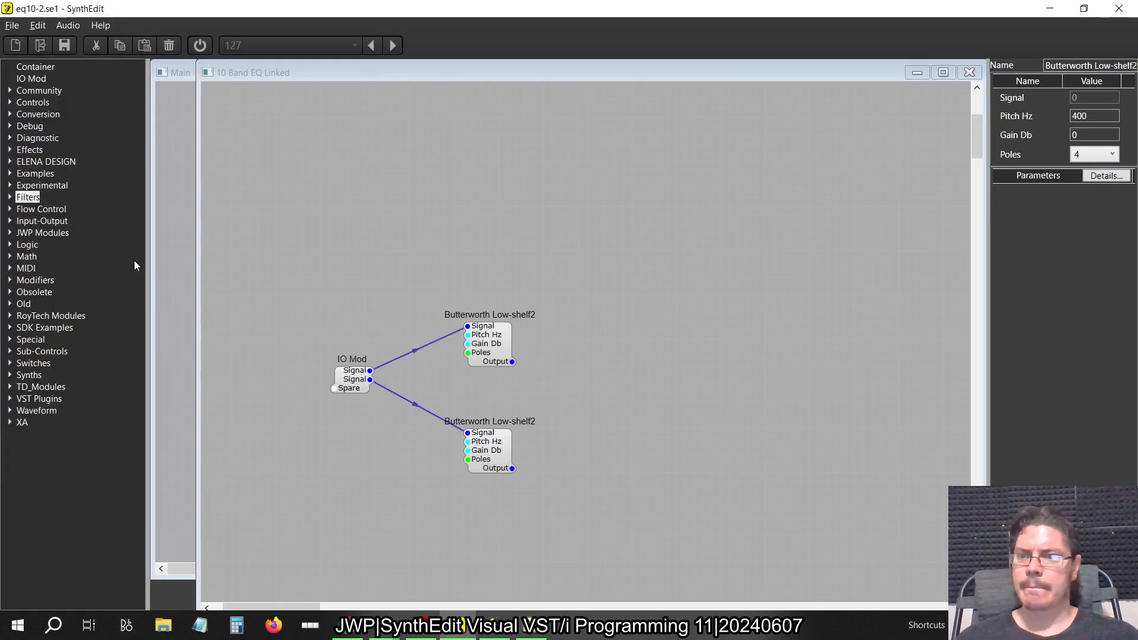
Expand the Controls category, then open 10 Band EQ Linked from Main and examine the inside of its 32.5 band slider container.
{"action": "left_click", "coordinate": [9, 102]}
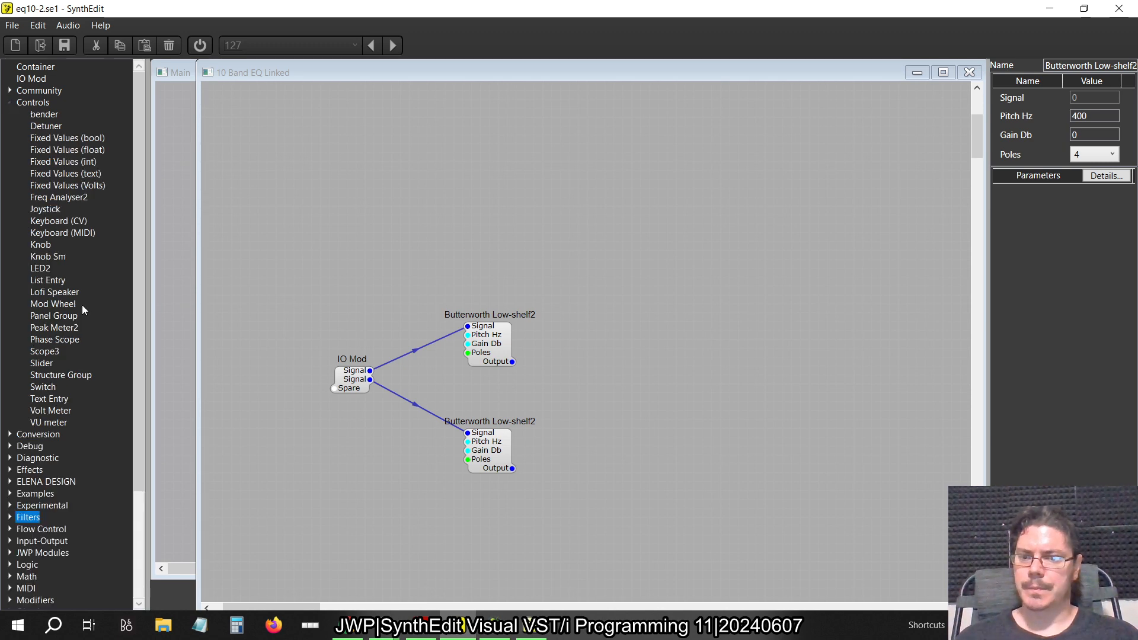
{"action": "left_click", "coordinate": [176, 224]}
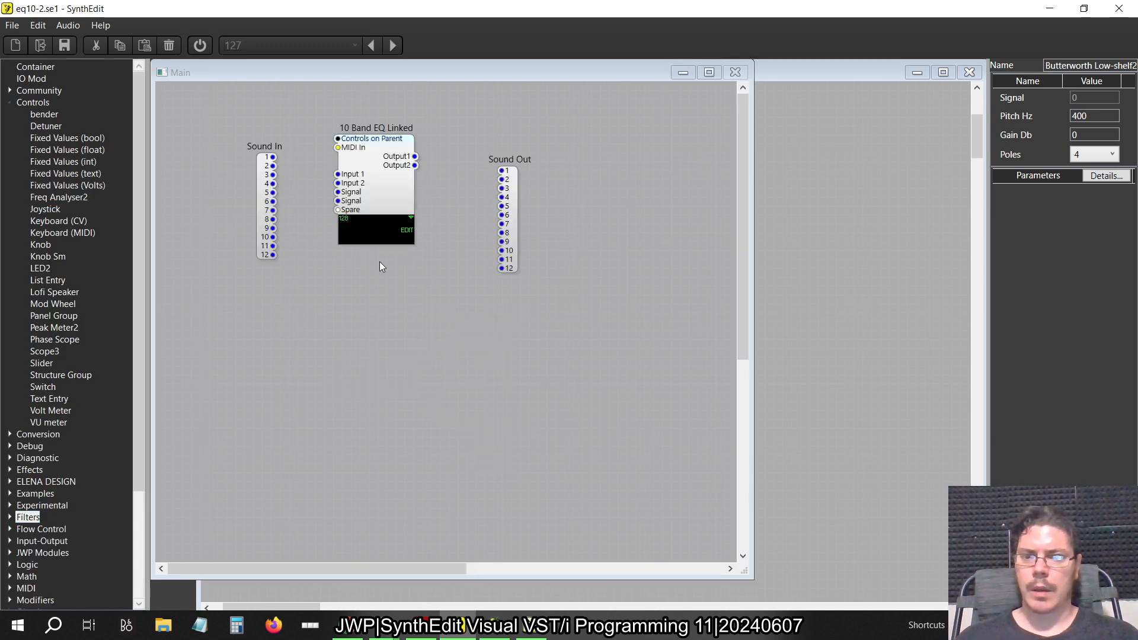
{"action": "double_click", "coordinate": [390, 198]}
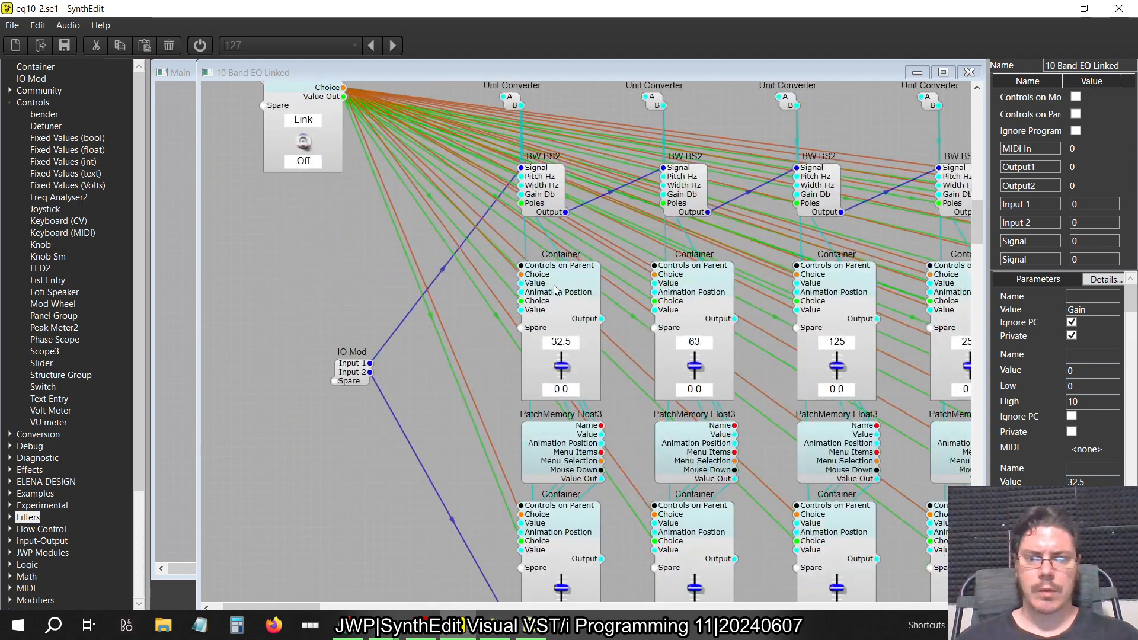
{"action": "scroll", "coordinate": [553, 286], "scroll_direction": "right", "scroll_amount": 3}
{"action": "scroll", "coordinate": [553, 286], "scroll_direction": "left", "scroll_amount": 4}
{"action": "scroll", "coordinate": [554, 286], "scroll_direction": "up", "scroll_amount": 10}
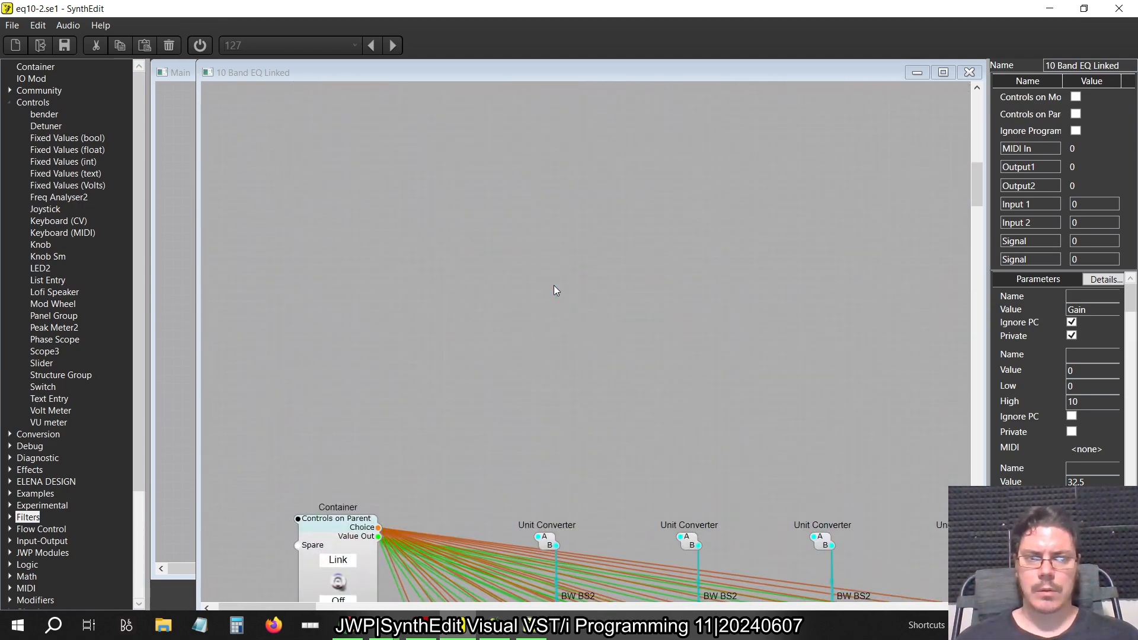
{"action": "scroll", "coordinate": [555, 286], "scroll_direction": "down", "scroll_amount": 10}
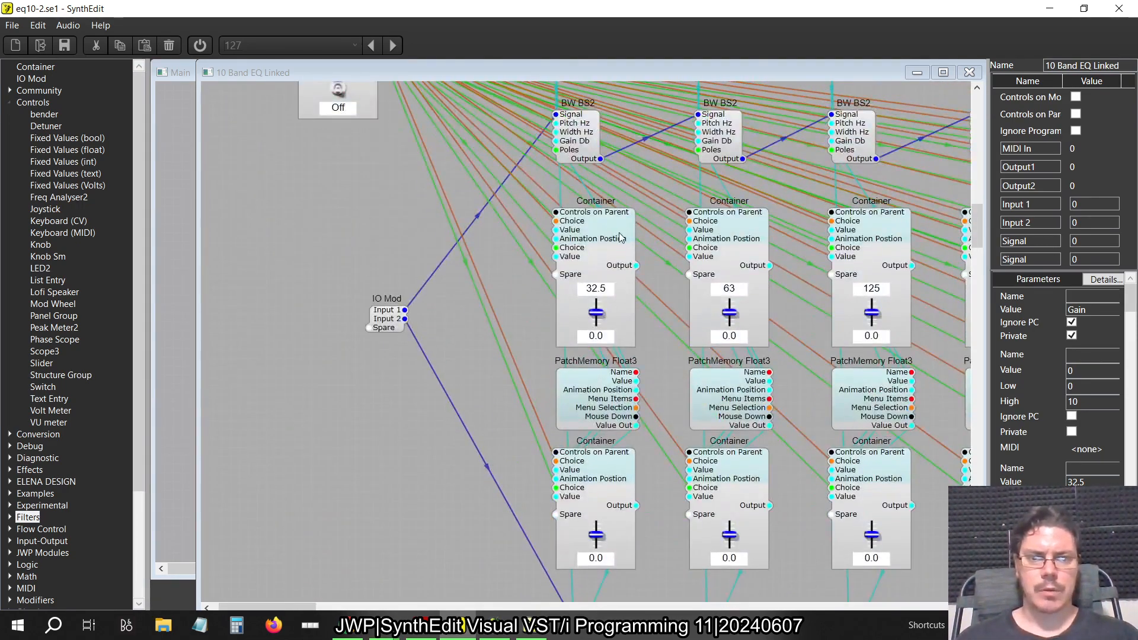
{"action": "double_click", "coordinate": [620, 237]}
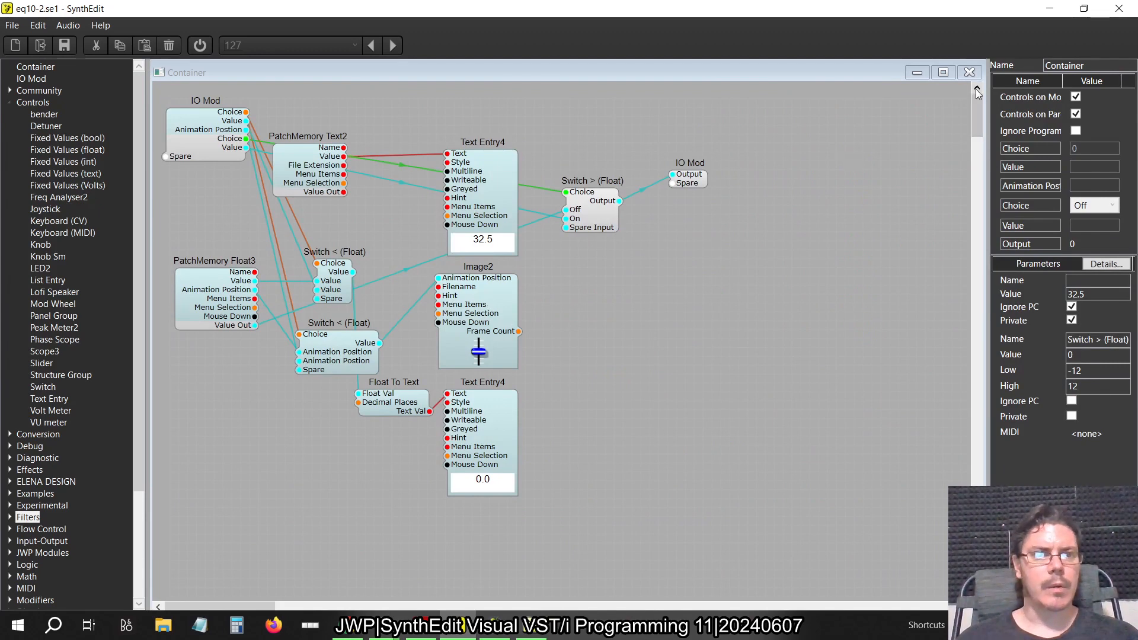
{"action": "left_click", "coordinate": [969, 72]}
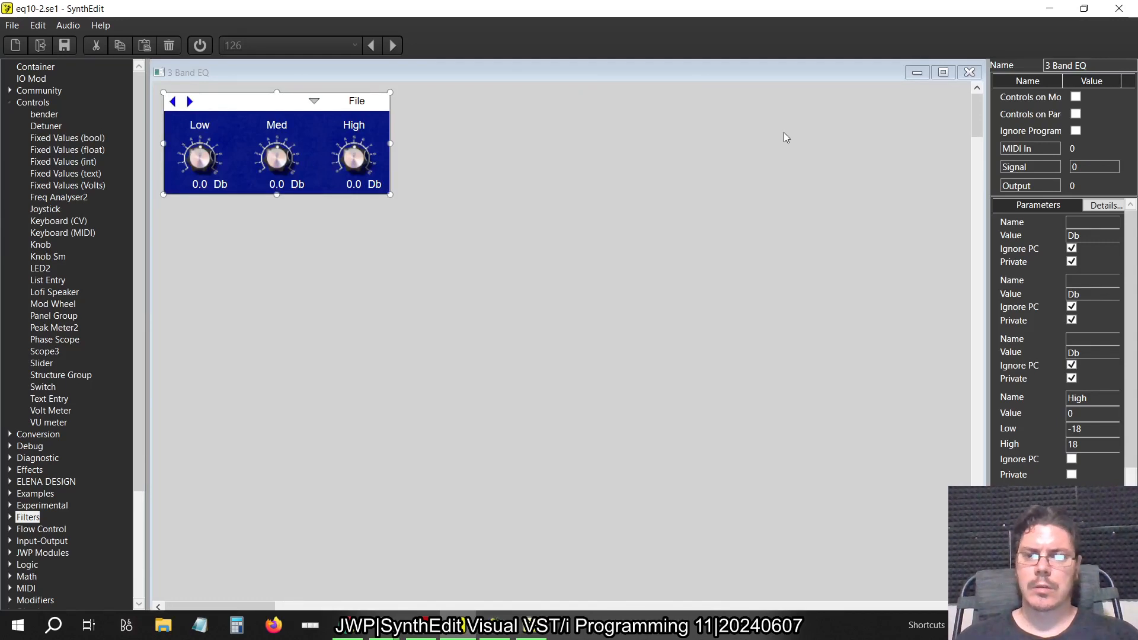
Open the 3 Band EQ container's structure, copy its Low knob and close the container.
{"action": "left_click", "coordinate": [970, 73]}
{"action": "double_click", "coordinate": [528, 327]}
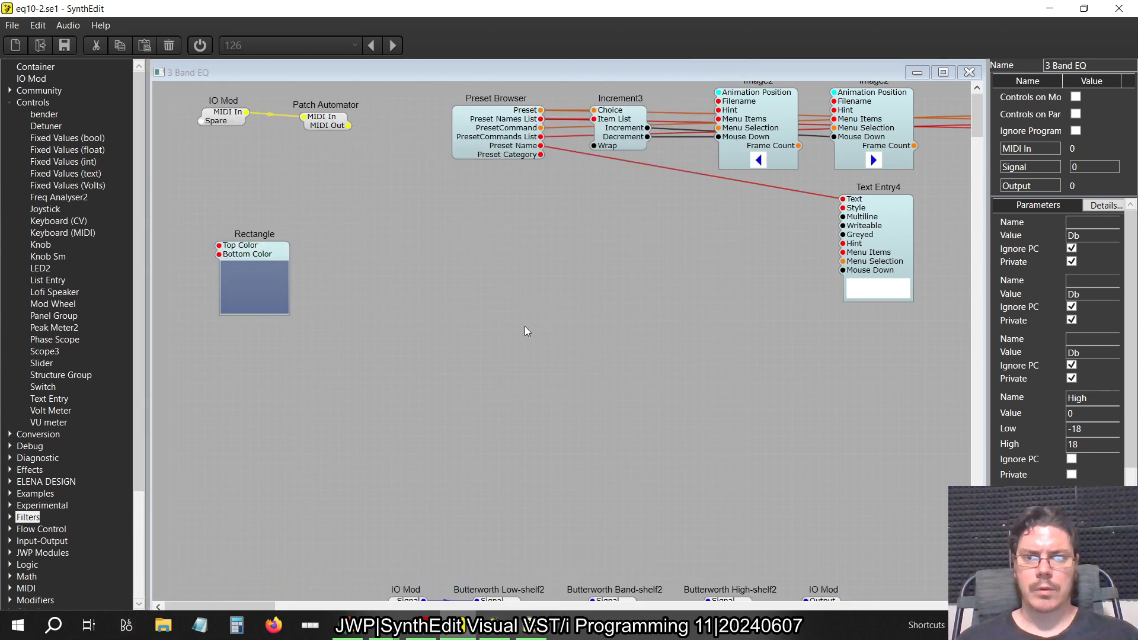
{"action": "scroll", "coordinate": [474, 318], "scroll_direction": "down", "scroll_amount": 5}
{"action": "scroll", "coordinate": [311, 425], "scroll_direction": "up", "scroll_amount": 5}
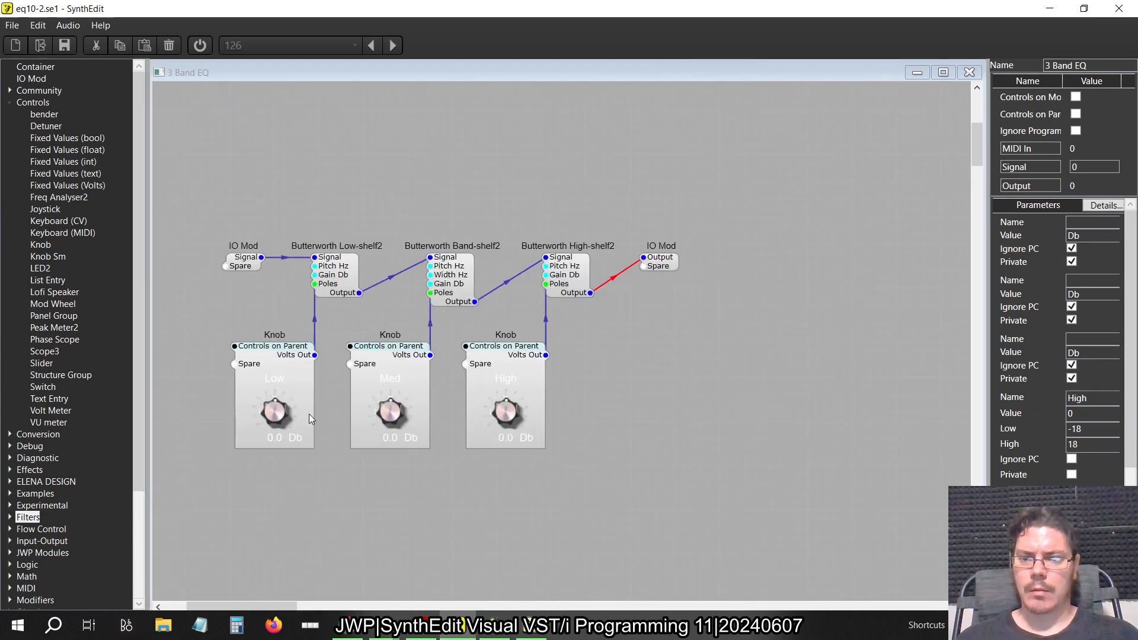
{"action": "left_click", "coordinate": [310, 419]}
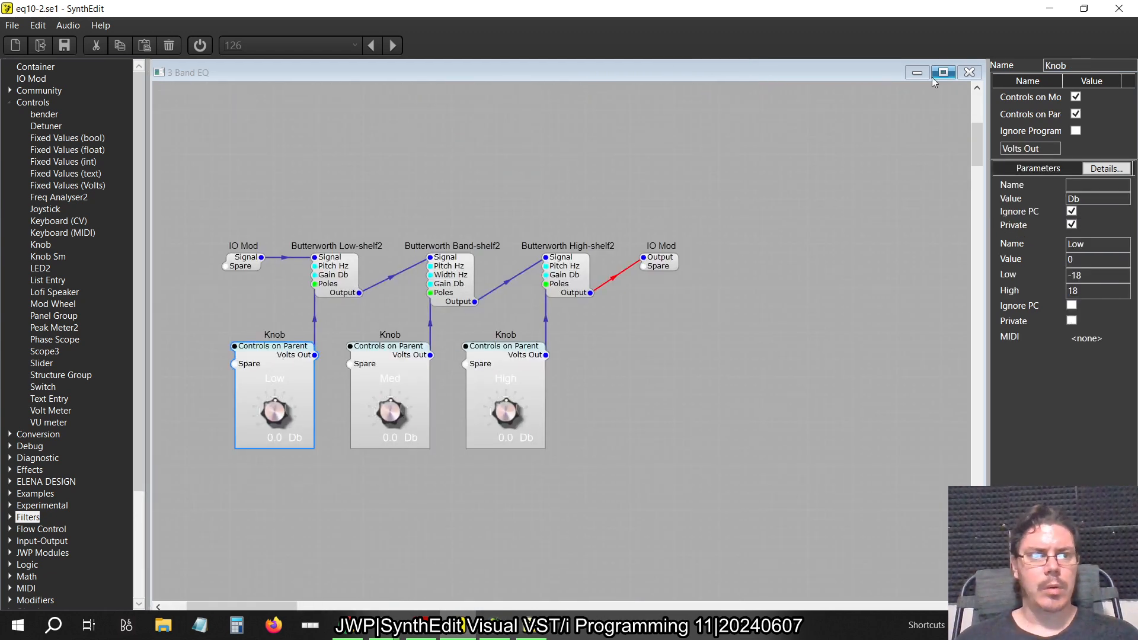
{"action": "left_click", "coordinate": [969, 72]}
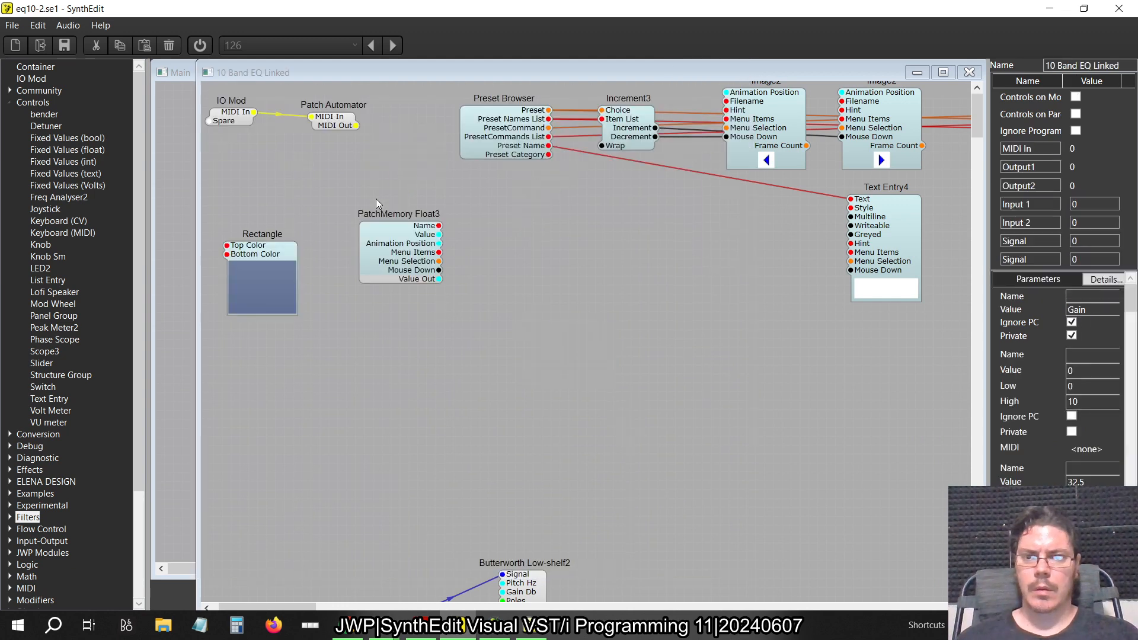
Paste the Low knob into 10 Band EQ Linked and place it above the upper Butterworth Low-shelf2.
{"action": "scroll", "coordinate": [549, 271], "scroll_direction": "down", "scroll_amount": 5}
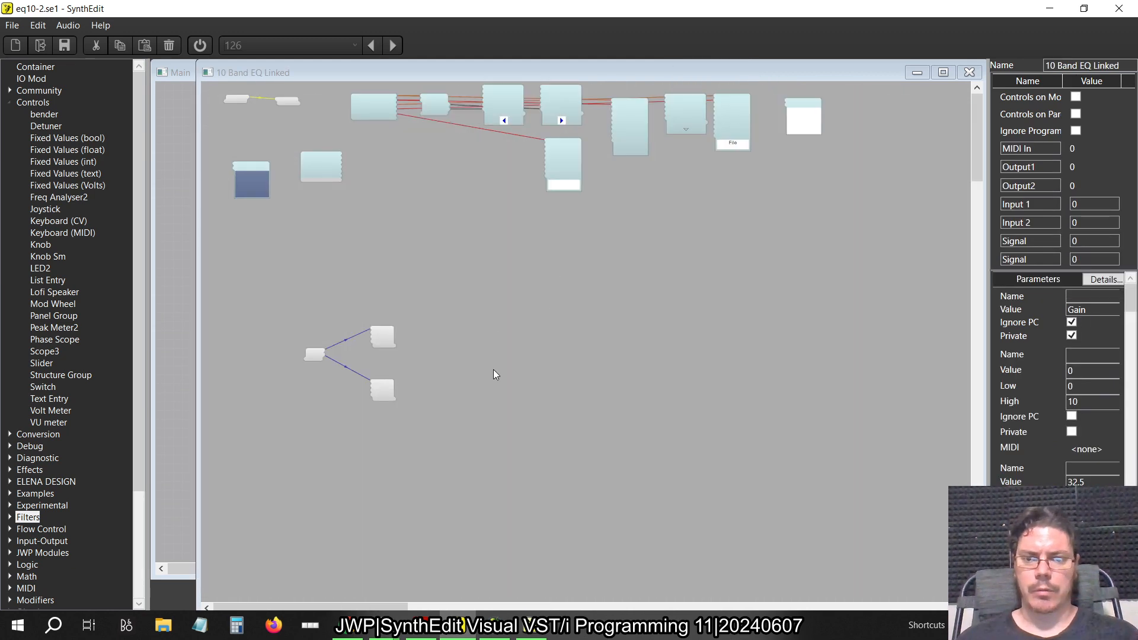
{"action": "scroll", "coordinate": [493, 369], "scroll_direction": "up", "scroll_amount": 3}
{"action": "right_click", "coordinate": [330, 261]}
{"action": "left_click", "coordinate": [391, 295]}
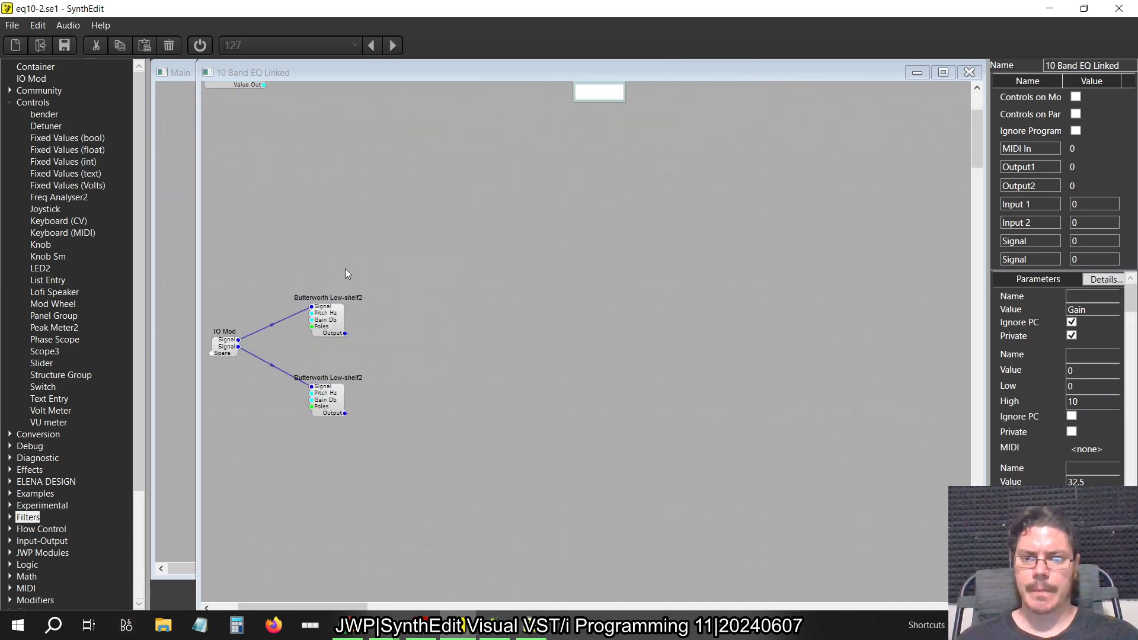
{"action": "left_click_drag", "start_coordinate": [361, 271], "coordinate": [308, 208]}
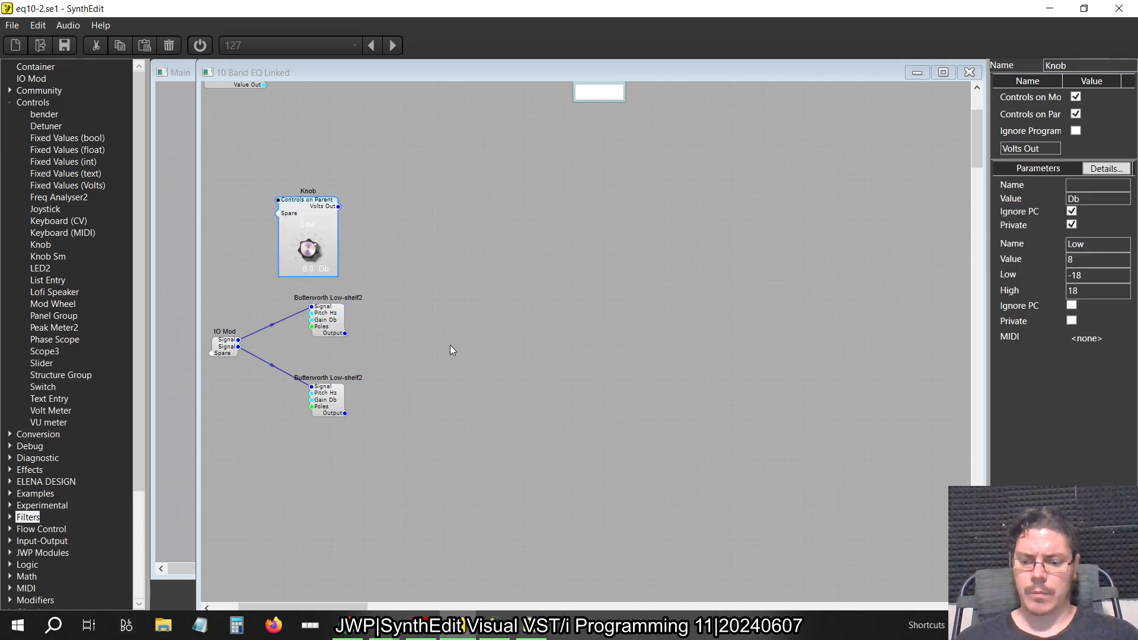
Switch to the Visual VST/i Programming PDF, examine the four-band parametric equalizer in Figures 2.80 and 2.81, and switch to eq_para4.se1.
{"action": "key", "text": "alt+Tab"}
{"action": "key", "text": "alt+Tab"}
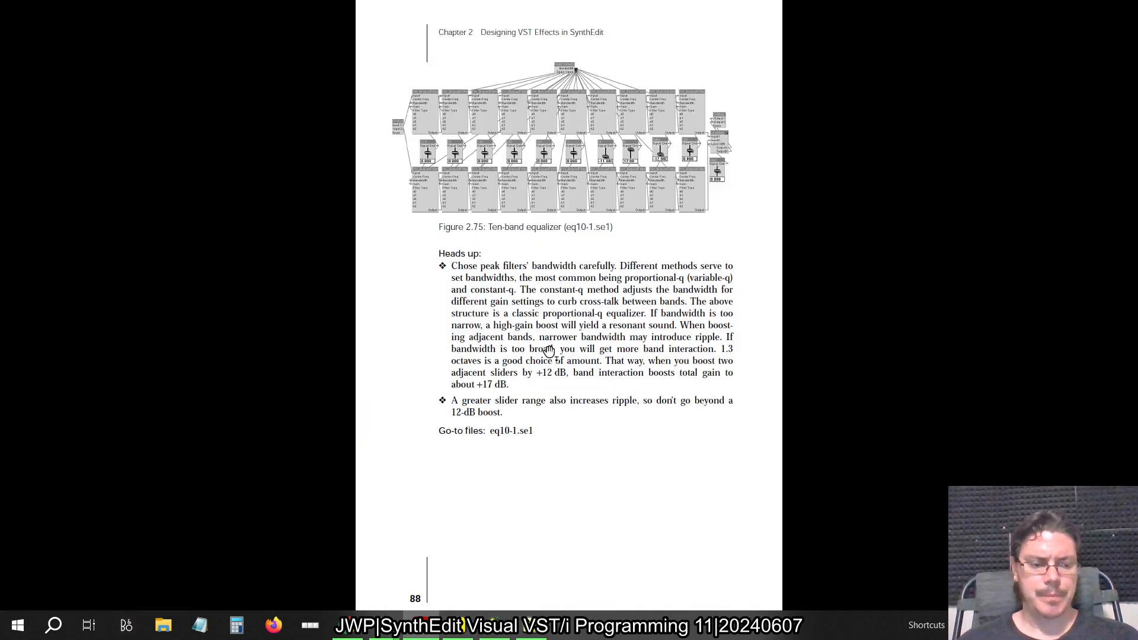
{"action": "scroll", "coordinate": [548, 350], "scroll_direction": "down", "scroll_amount": 2}
{"action": "scroll", "coordinate": [548, 350], "scroll_direction": "down", "scroll_amount": 2}
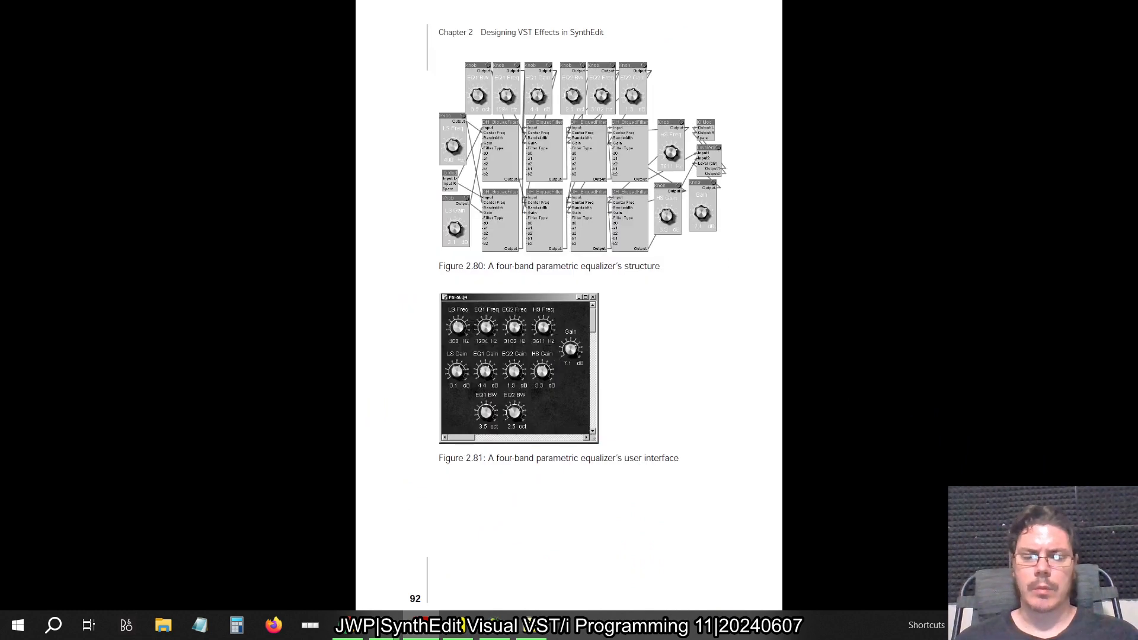
{"action": "key", "text": "alt+Tab"}
{"action": "key", "text": "alt+Tab"}
{"action": "key", "text": "alt+Tab"}
{"action": "key", "text": "alt+Tab"}
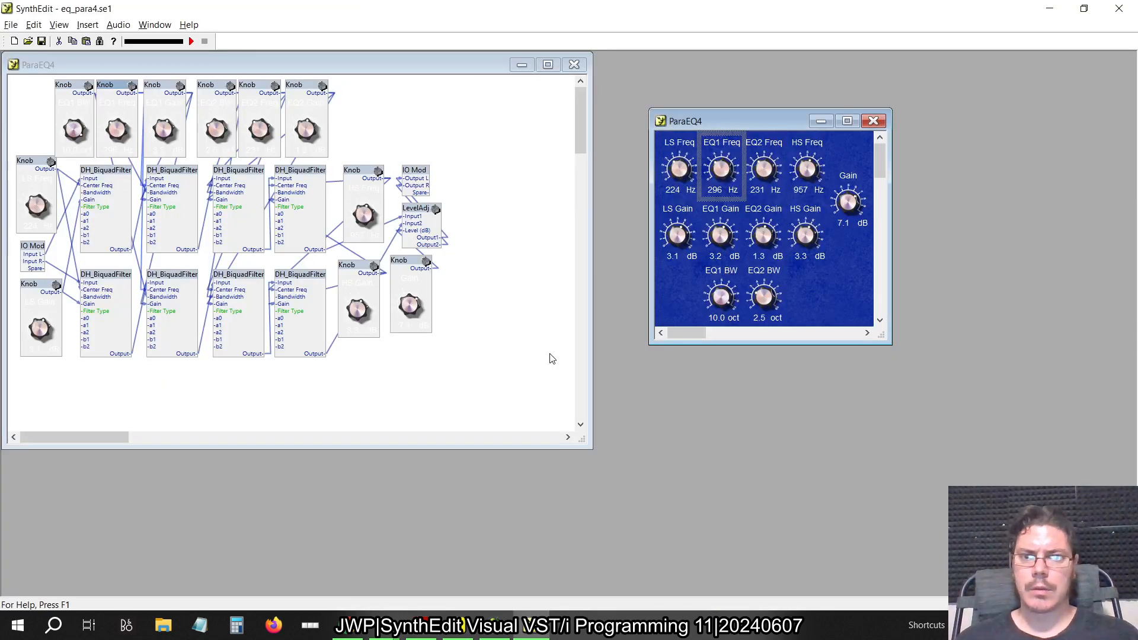
Switch to FL Studio 21 and close it without saving untitled.flp.
{"action": "key", "text": "alt+Tab"}
{"action": "key", "text": "alt+Tab"}
{"action": "key", "text": "alt+Tab"}
{"action": "key", "text": "alt+Tab"}
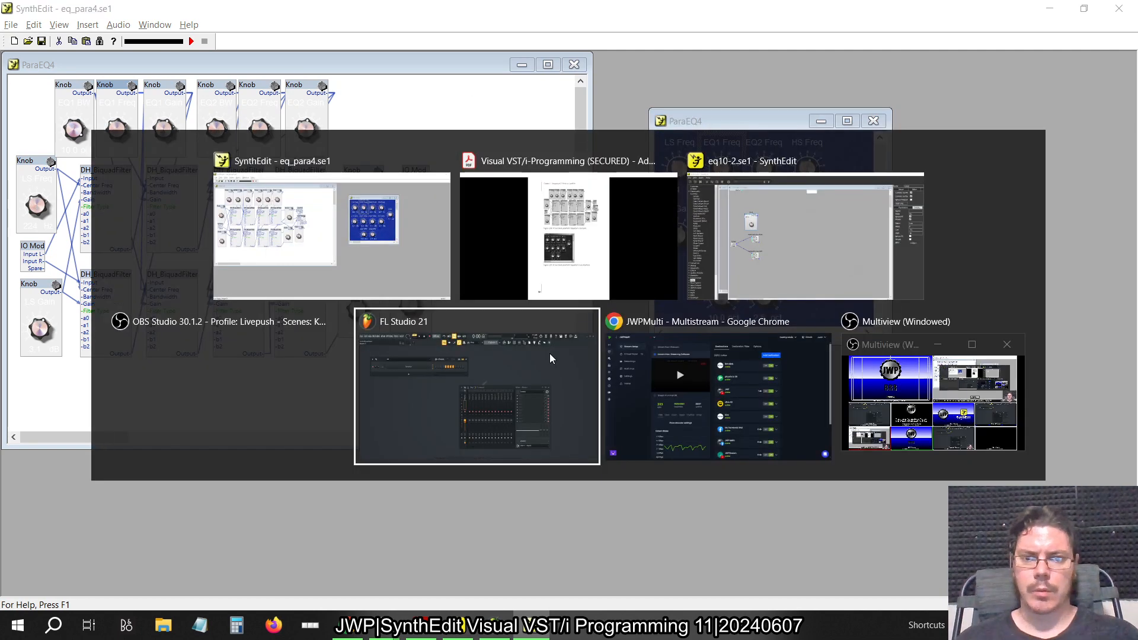
{"action": "key", "text": "alt+F4"}
{"action": "key", "text": "alt+Tab"}
{"action": "key", "text": "alt+Tab"}
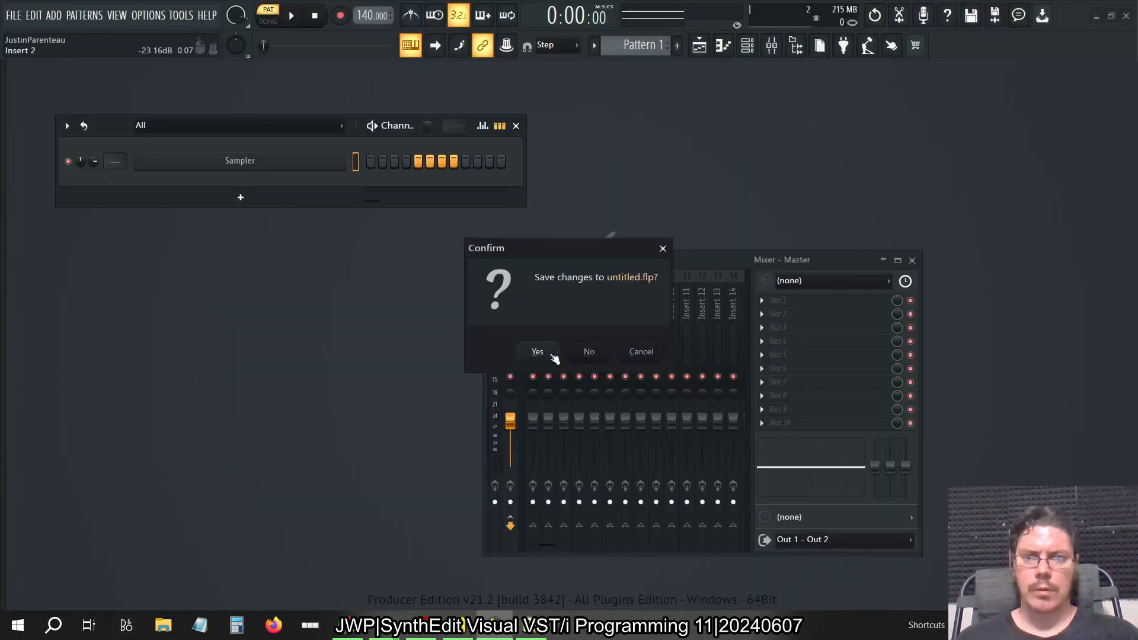
Check the frequency knobs on the ParaEQ4 panel in eq_para4.se1 against the eq10-2.se1 layout, and return to eq10-2.se1.
{"action": "key", "text": "alt+Tab"}
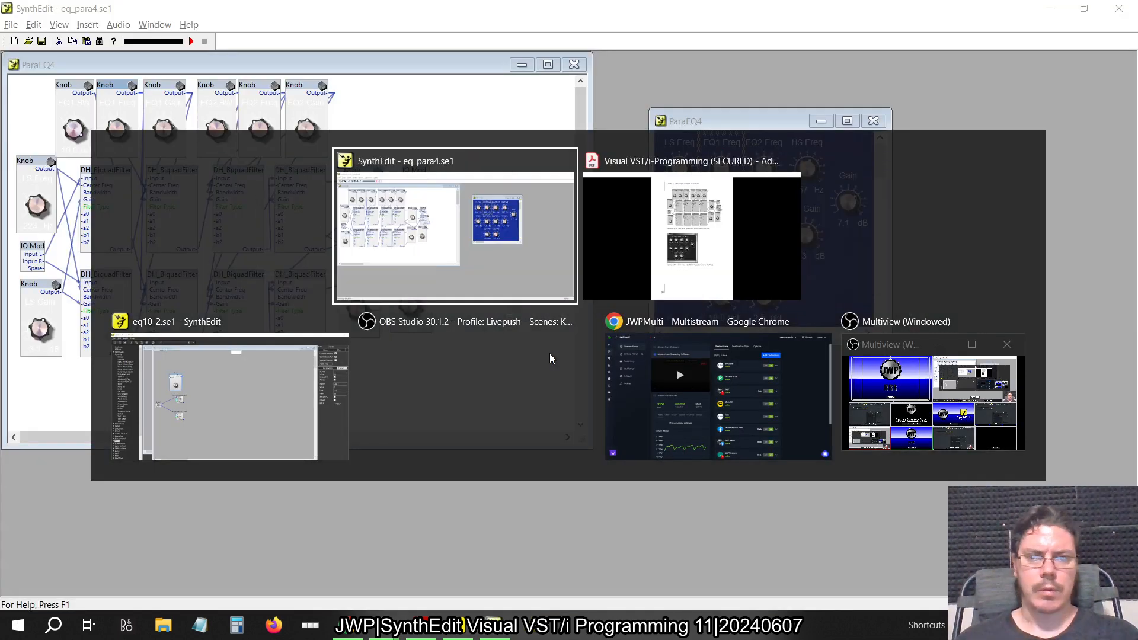
{"action": "key", "text": "alt+Tab"}
{"action": "key", "text": "alt+Tab"}
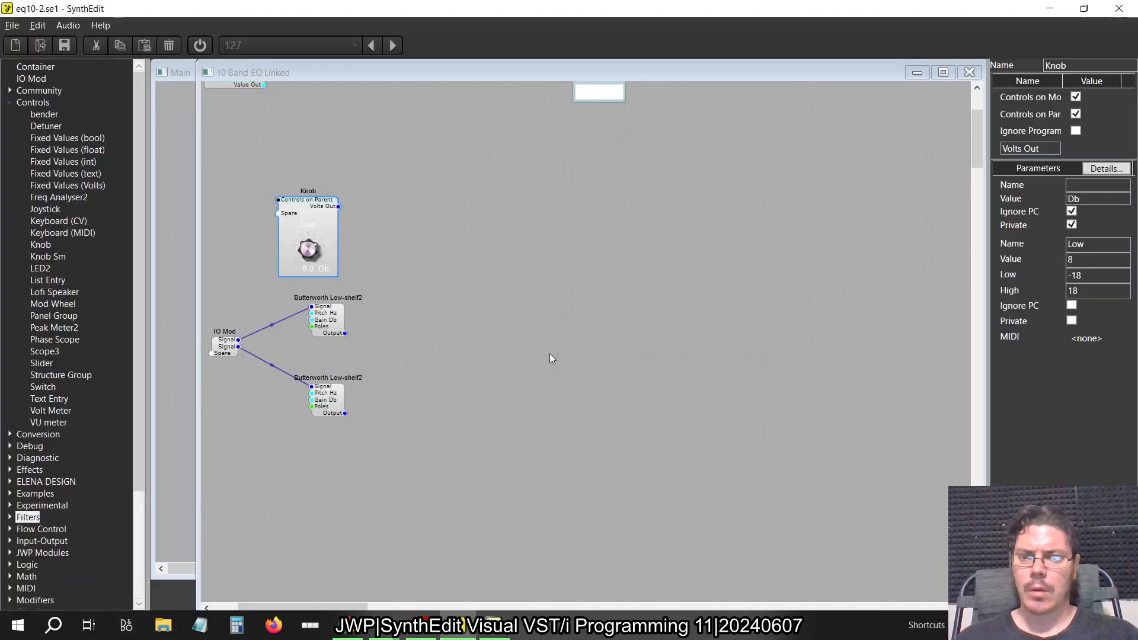
{"action": "key", "text": "alt+Tab"}
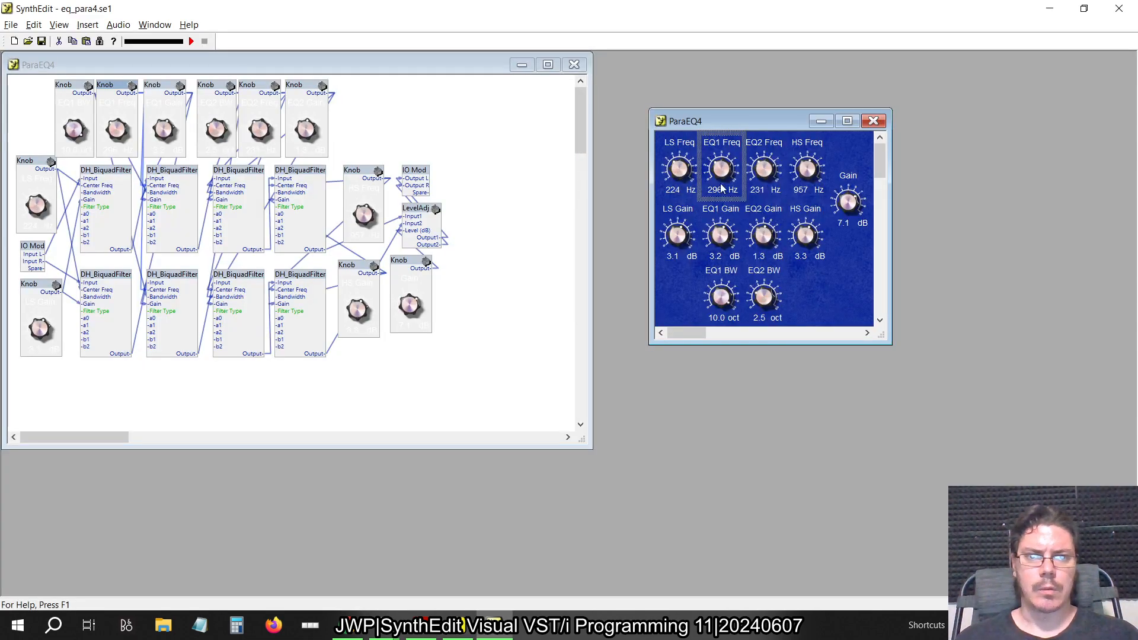
{"action": "key", "text": "alt+Tab"}
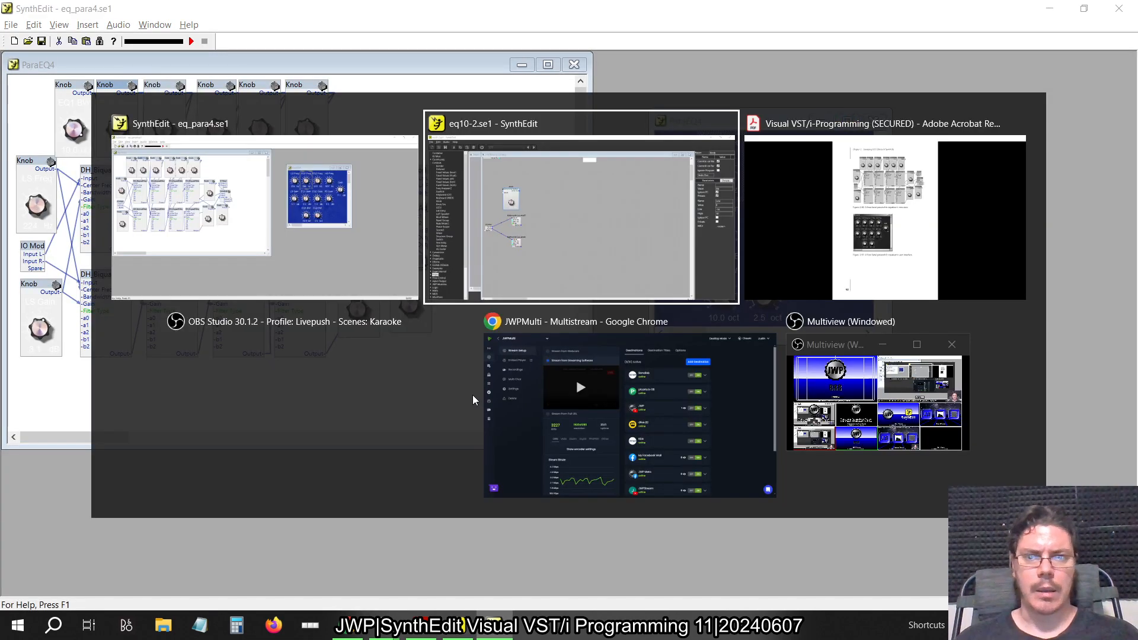
Move the Low knob slightly up and to the right, and paste a second copy below the lower Butterworth Low-shelf2.
{"action": "left_click_drag", "start_coordinate": [316, 214], "coordinate": [375, 203]}
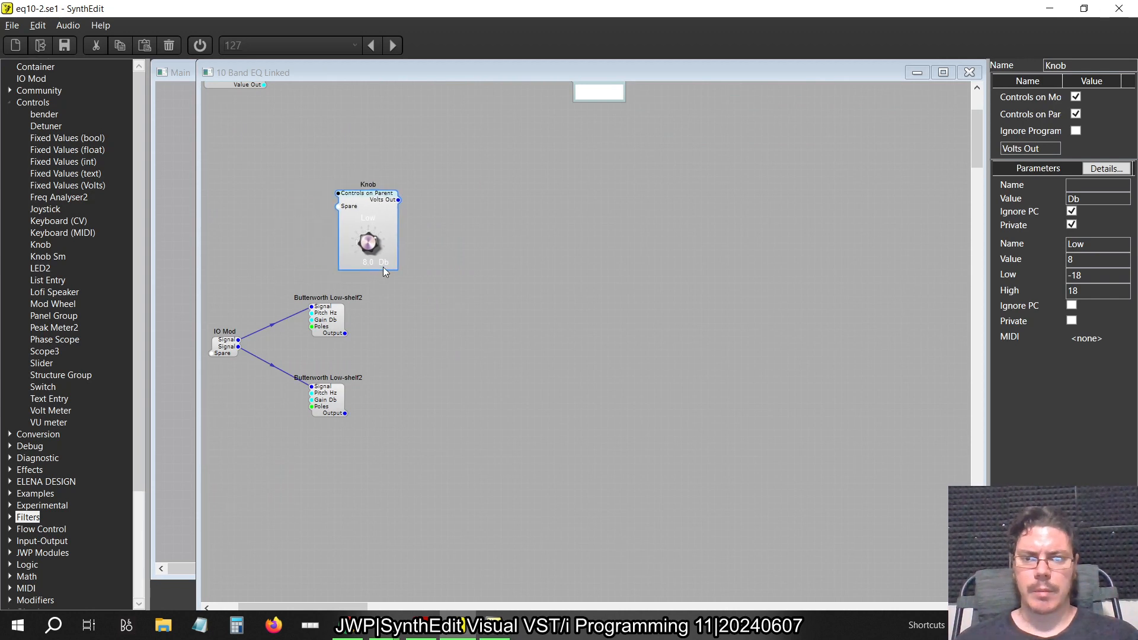
{"action": "key", "text": "ctrl+v"}
{"action": "left_click_drag", "start_coordinate": [398, 248], "coordinate": [360, 462]}
Rename the upper knob's Low parameter to "LS Freq.".
{"action": "left_click", "coordinate": [370, 199]}
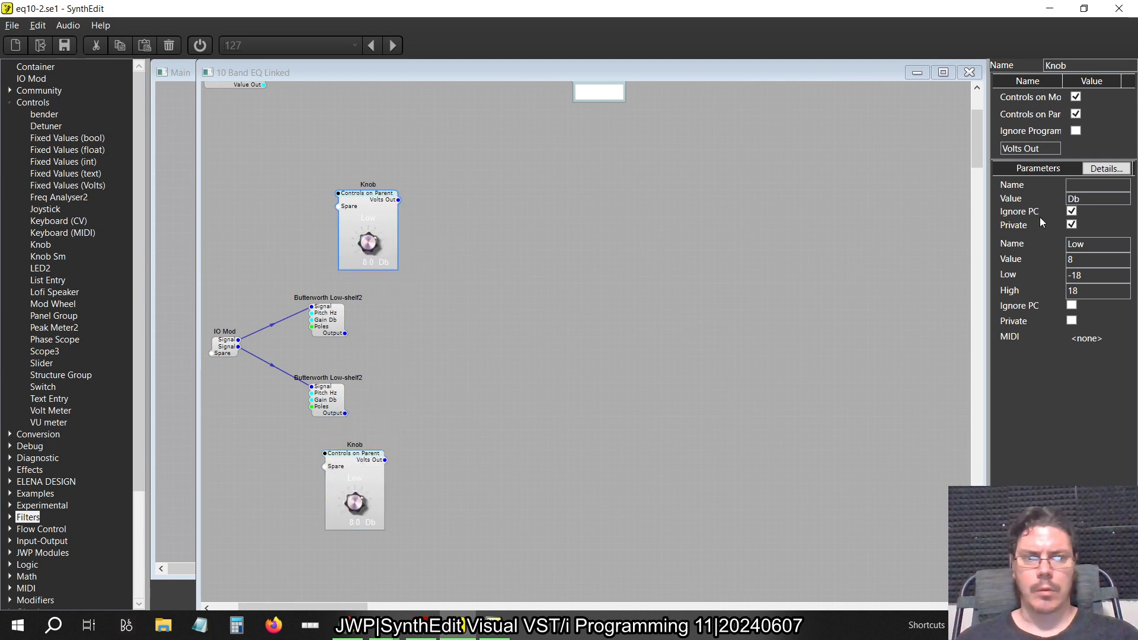
{"action": "left_click", "coordinate": [1121, 241]}
{"action": "type", "text": "LS"}
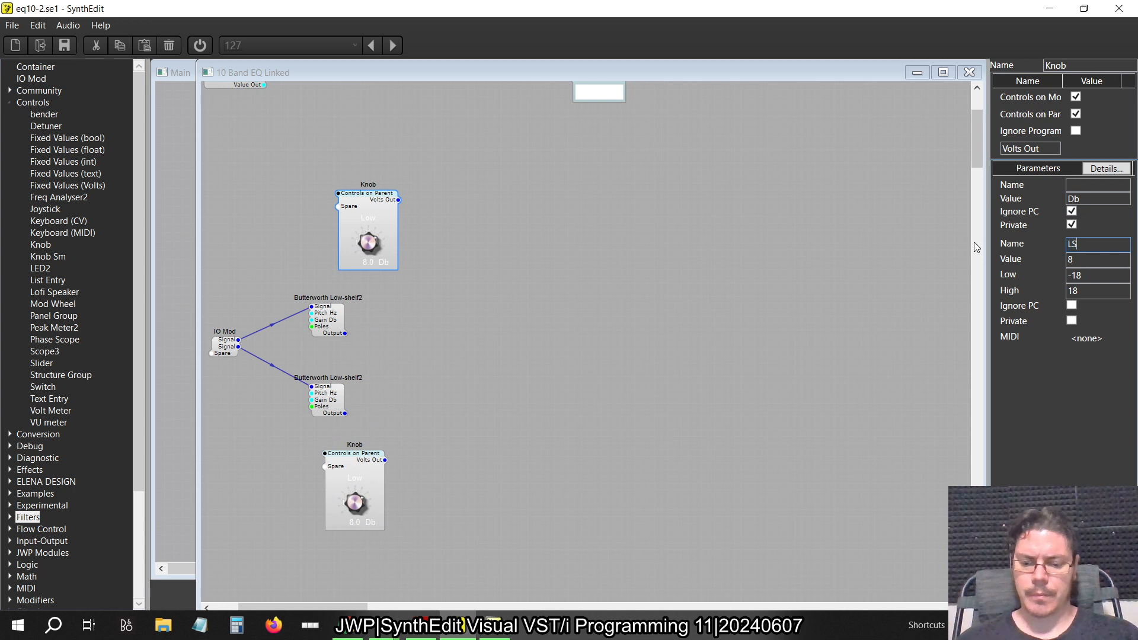
{"action": "type", "text": " Freq."}
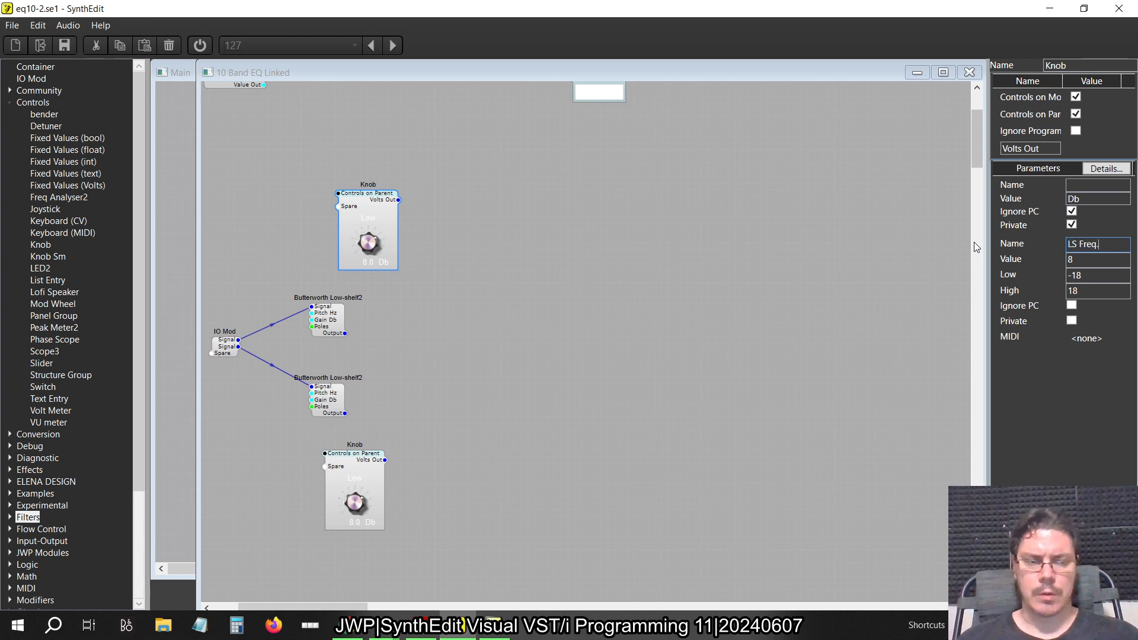
Rename the lower knob's Low parameter to "LS Gain" and set its unit text to "dB".
{"action": "key", "text": "Tab"}
{"action": "left_click", "coordinate": [382, 481]}
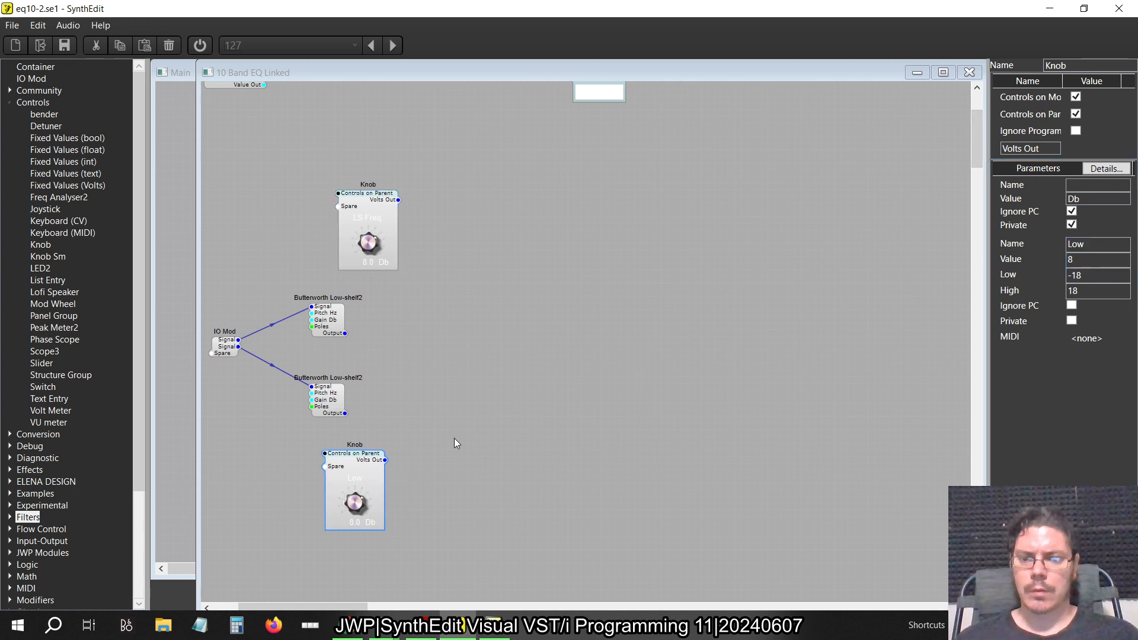
{"action": "key", "text": "alt+Tab"}
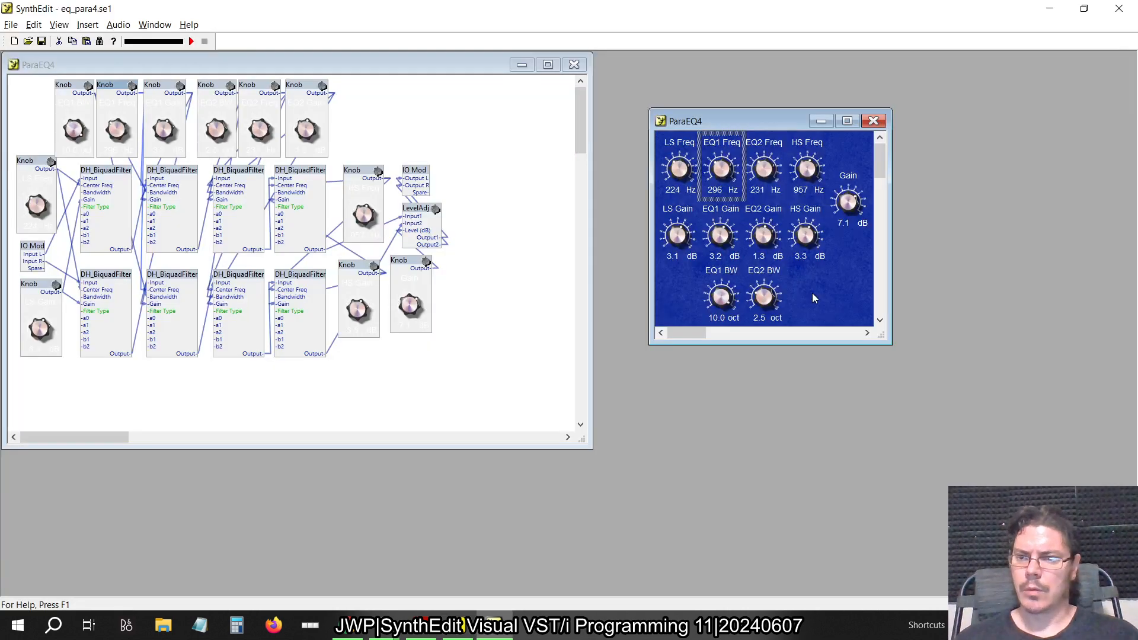
{"action": "key", "text": "alt+Tab"}
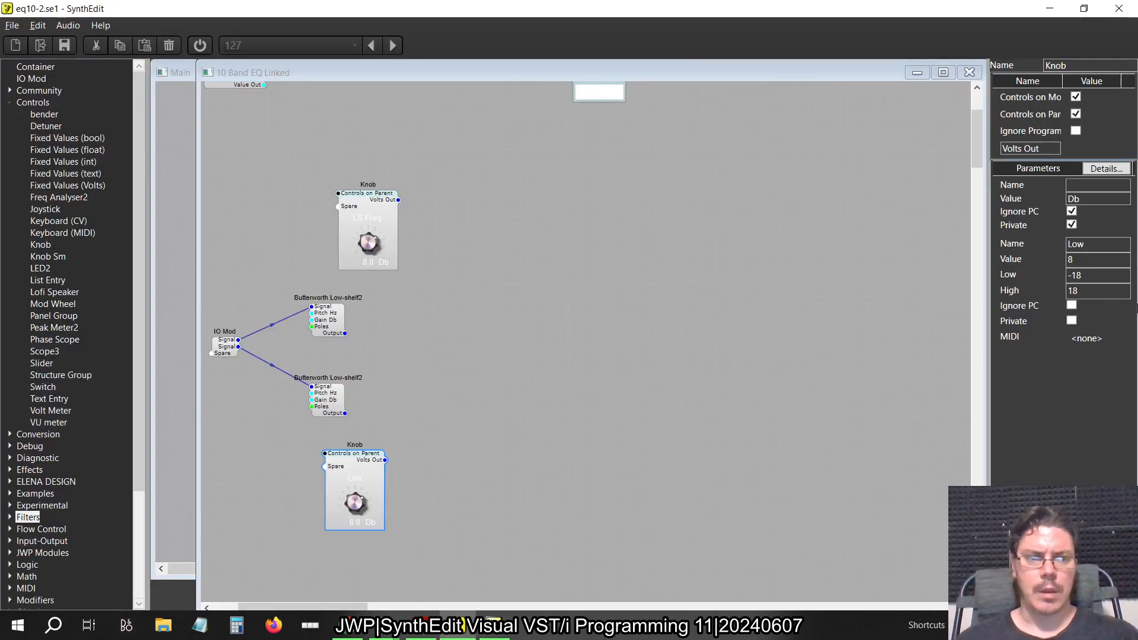
{"action": "double_click", "coordinate": [1103, 244]}
{"action": "type", "text": "L"}
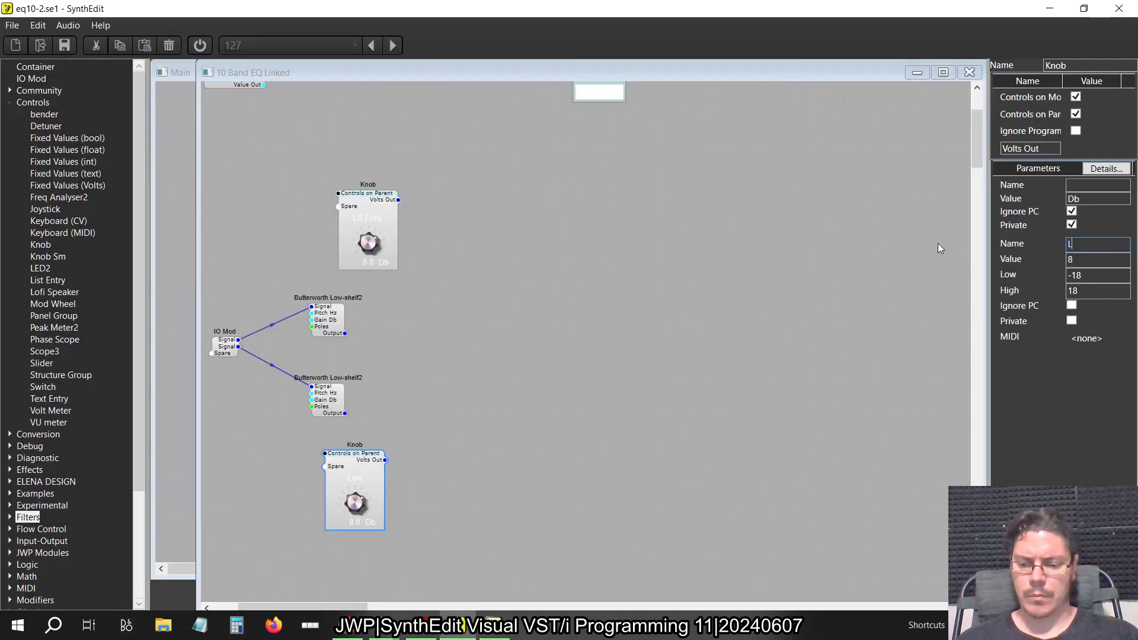
{"action": "type", "text": "S Gain"}
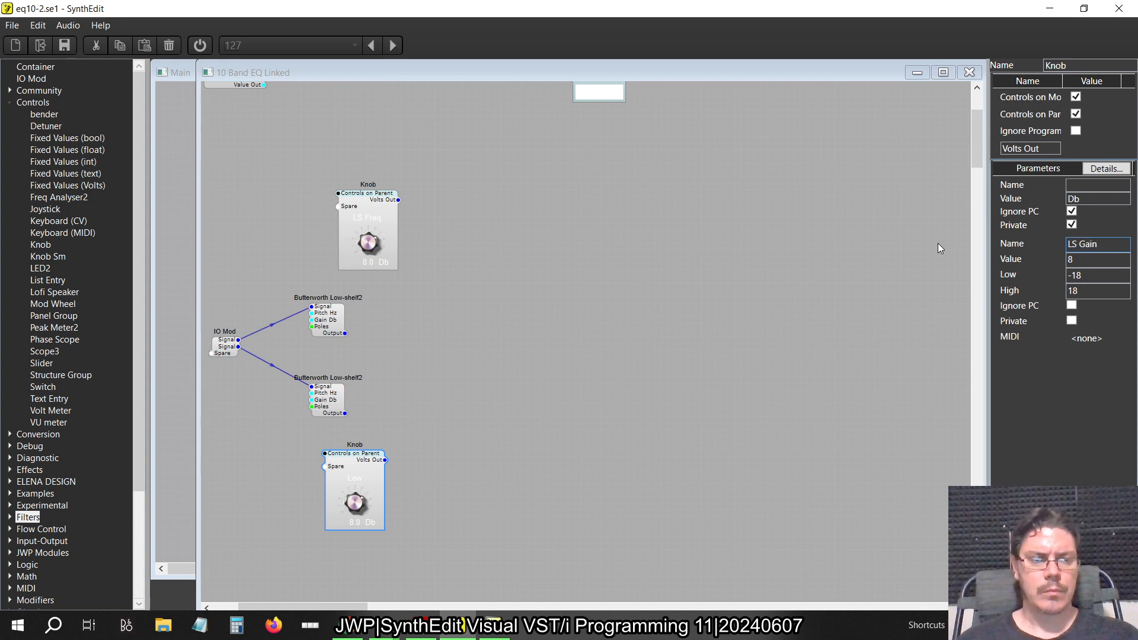
{"action": "key", "text": "Tab"}
{"action": "double_click", "coordinate": [1122, 199]}
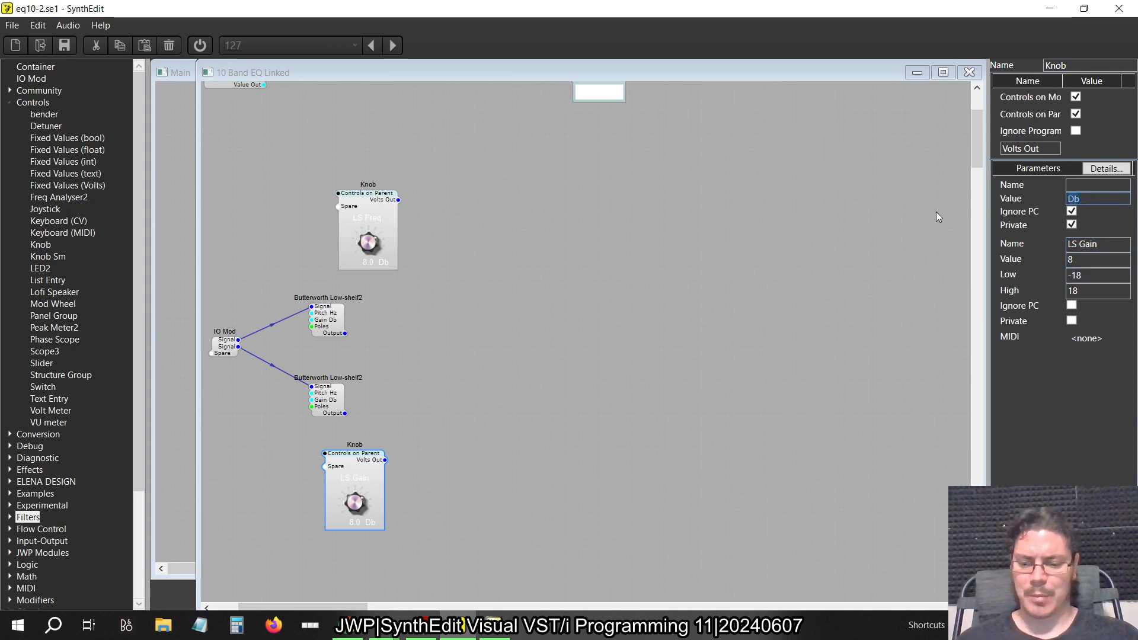
{"action": "type", "text": "dB"}
{"action": "key", "text": "Tab"}
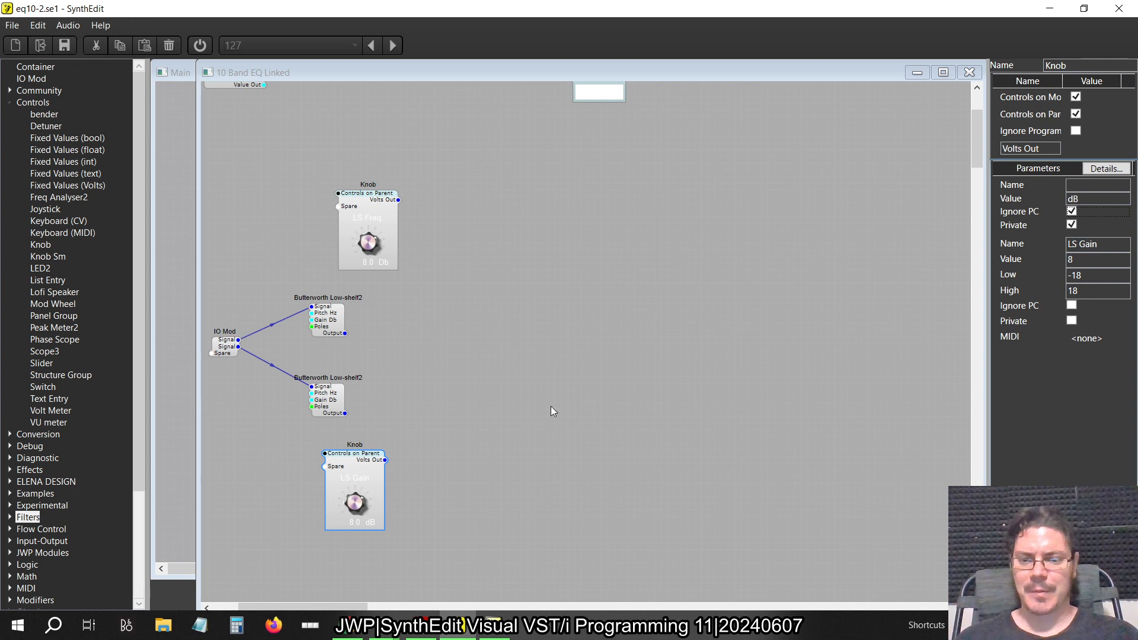
Set the LS Freq. knob's unit text to "Hz", matching the ParaEQ4 panel in eq_para4.se1.
{"action": "left_click", "coordinate": [379, 199]}
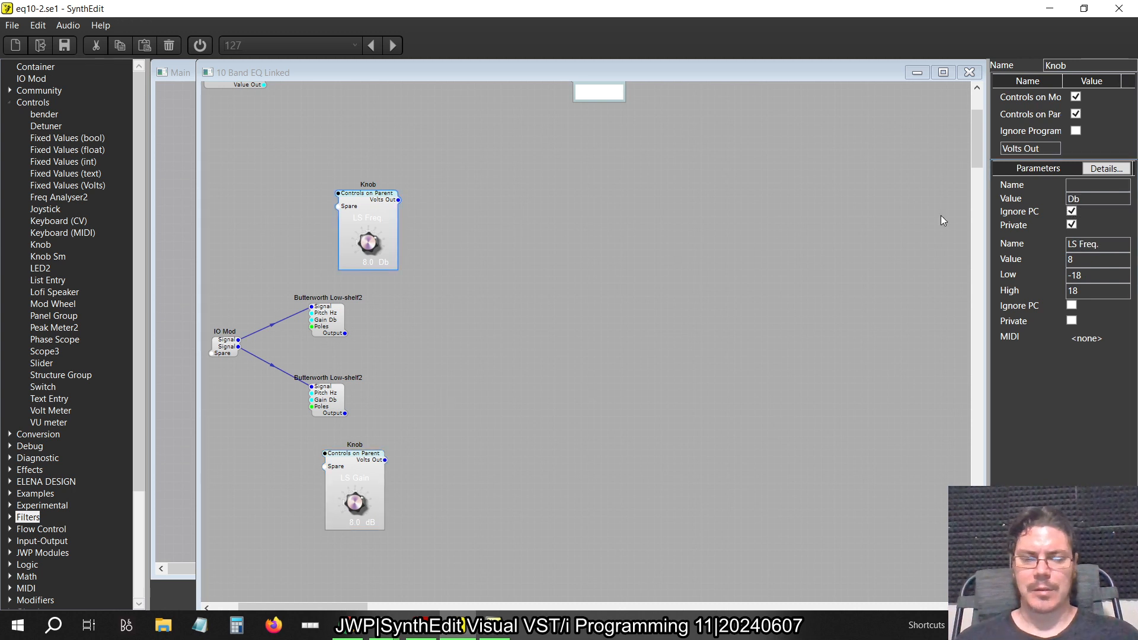
{"action": "left_click_drag", "start_coordinate": [1114, 199], "coordinate": [925, 187]}
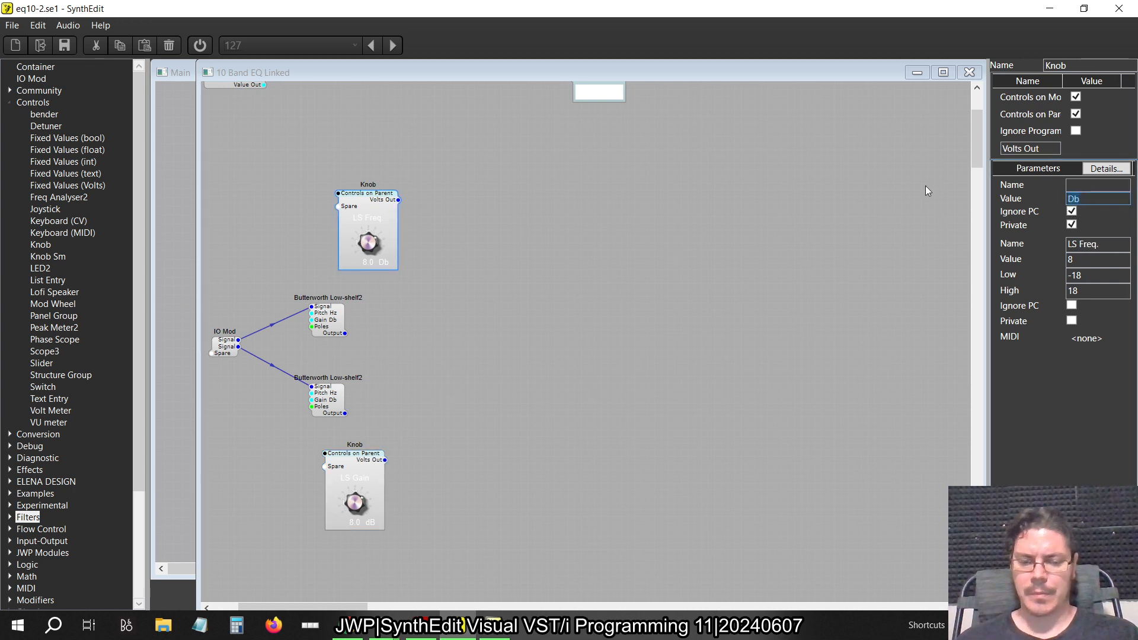
{"action": "key", "text": "alt+Tab"}
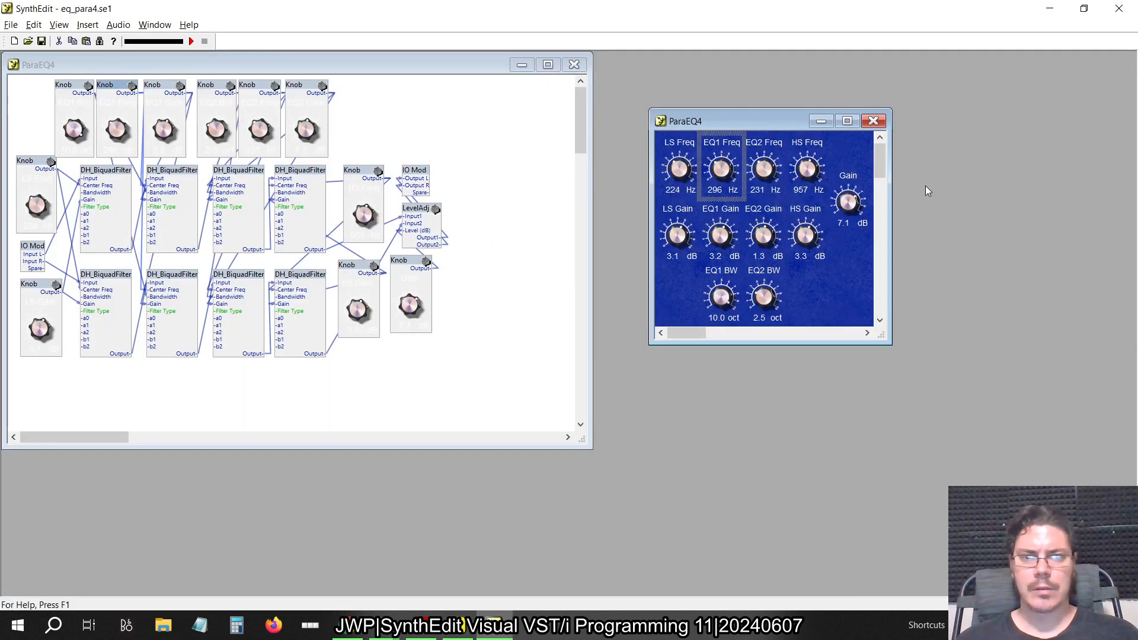
{"action": "key", "text": "alt+Tab"}
{"action": "type", "text": "hz"}
{"action": "key", "text": "Return"}
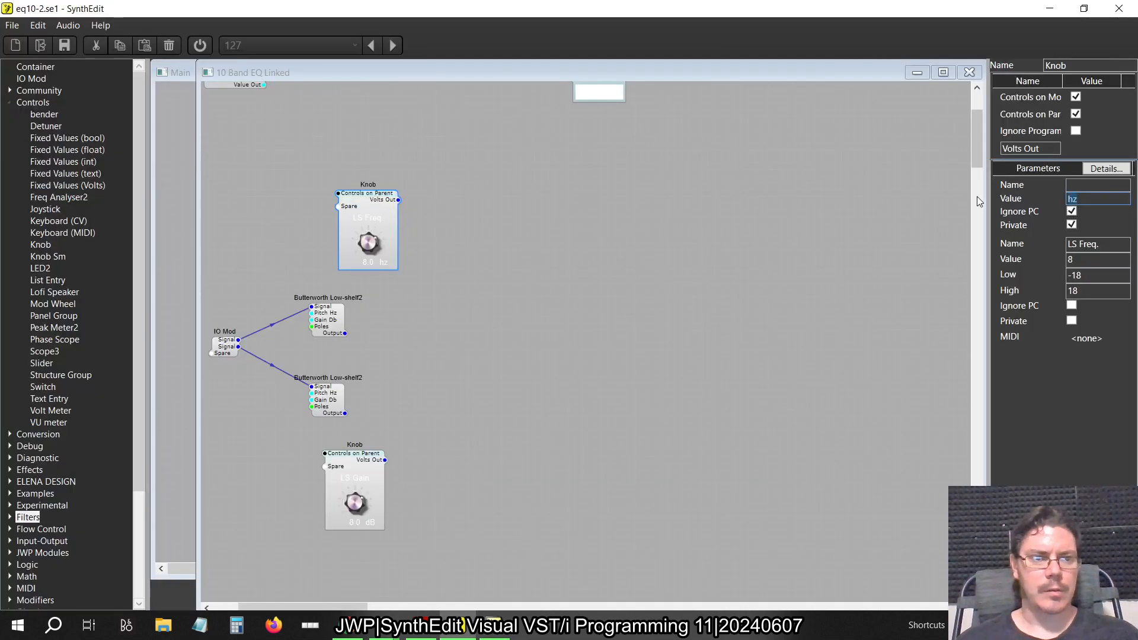
{"action": "type", "text": "H"}
{"action": "key", "text": "Tab"}
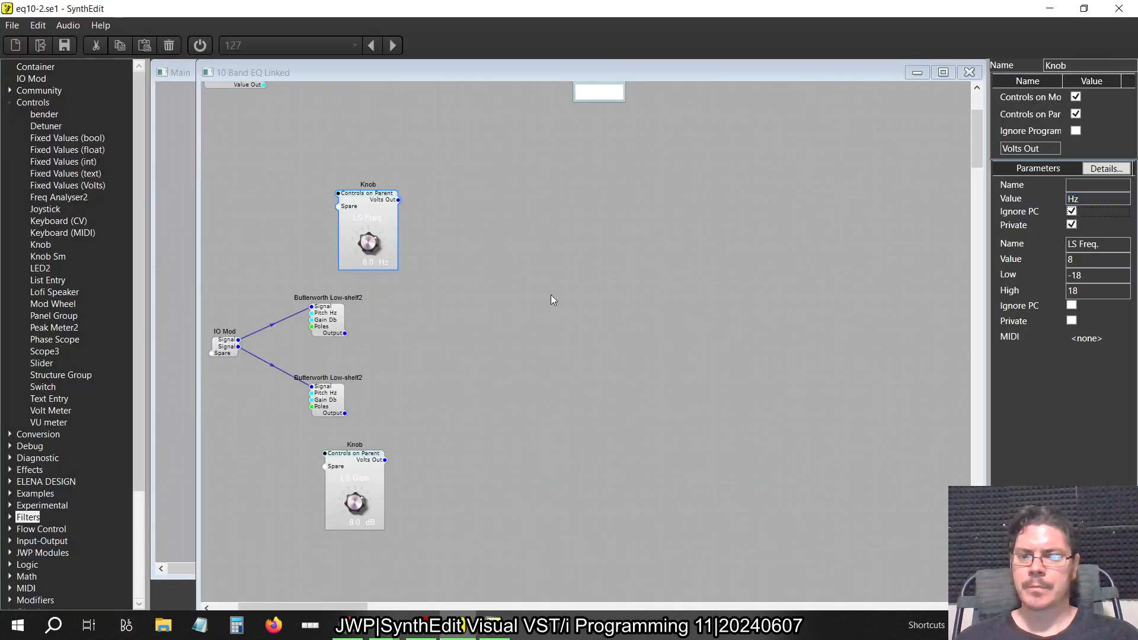
Move the LS Freq. knob to the right and set its range to a low of 20 and a high of 20000.
{"action": "left_click_drag", "start_coordinate": [365, 204], "coordinate": [424, 210]}
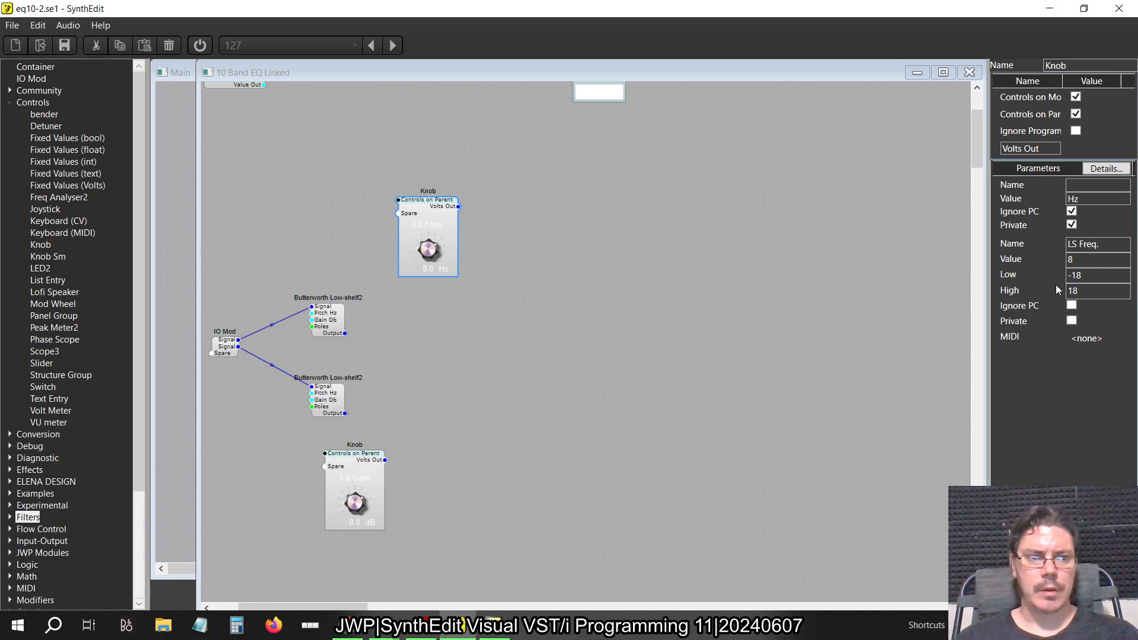
{"action": "left_click", "coordinate": [1095, 274]}
{"action": "key", "text": "BackSpace"}
{"action": "key", "text": "BackSpace"}
{"action": "key", "text": "BackSpace"}
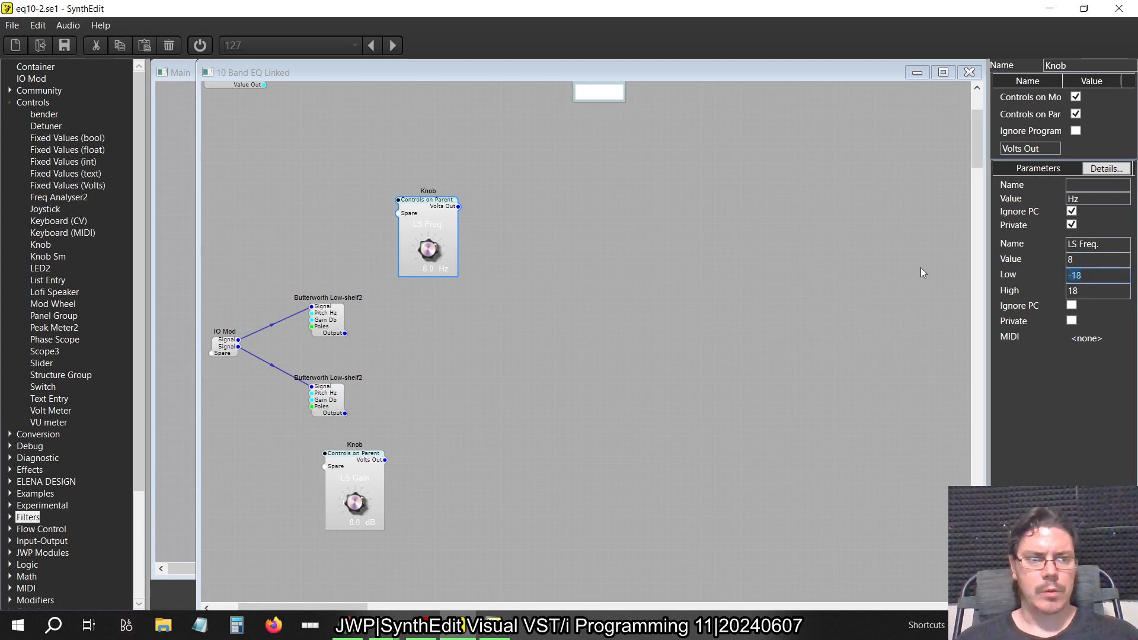
{"action": "type", "text": "20"}
{"action": "key", "text": "Tab"}
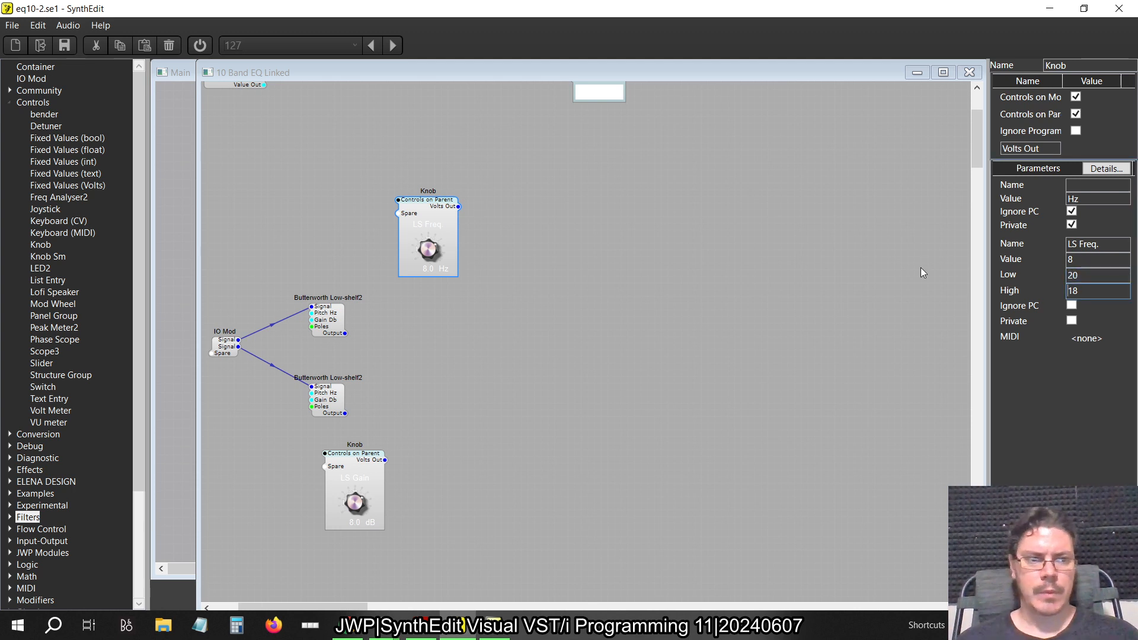
{"action": "type", "text": "20000"}
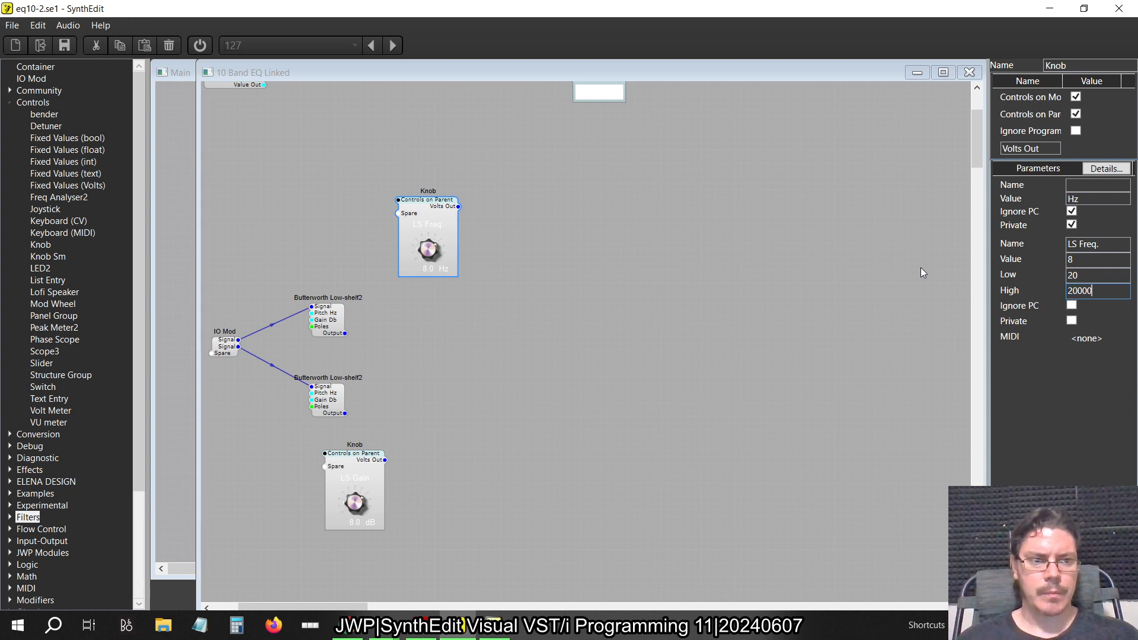
{"action": "key", "text": "Tab"}
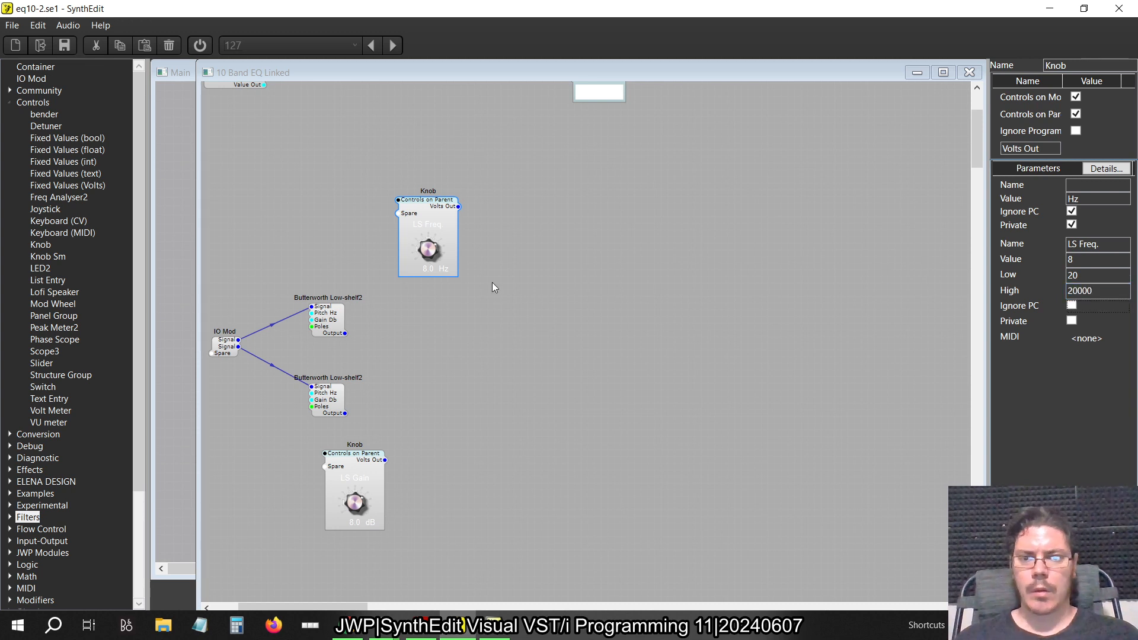
Connect the LS Freq. knob to Pitch Hz and LS Gain to Gain Db on both Butterworth Low-shelf2 modules, and move the knobs in line with them.
{"action": "left_click_drag", "start_coordinate": [439, 250], "coordinate": [334, 315]}
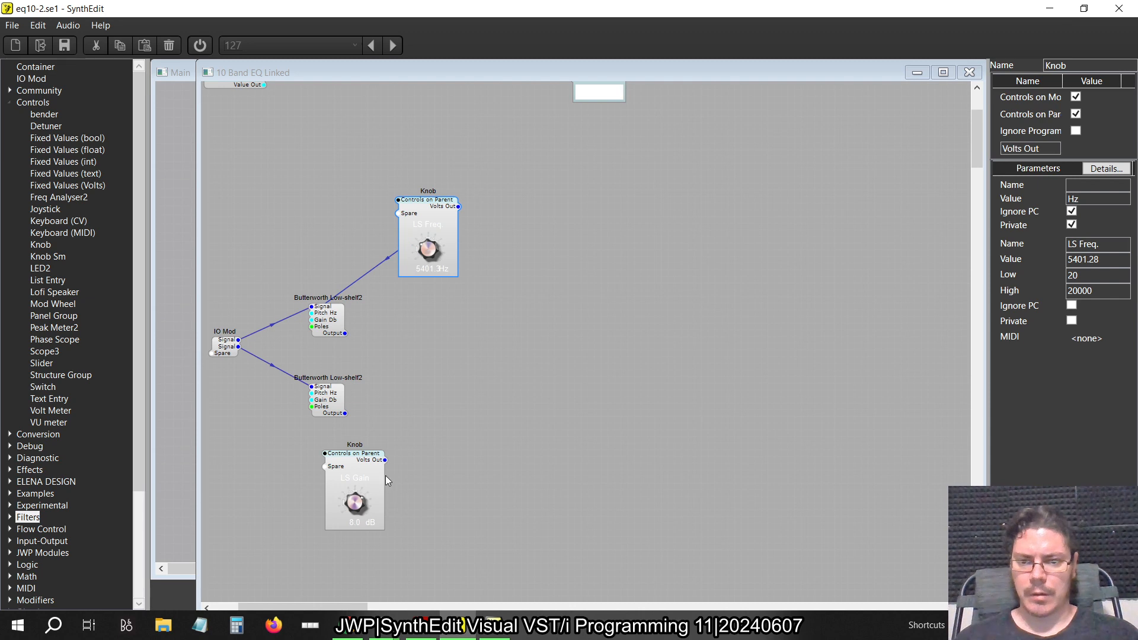
{"action": "left_click_drag", "start_coordinate": [385, 461], "coordinate": [323, 325]}
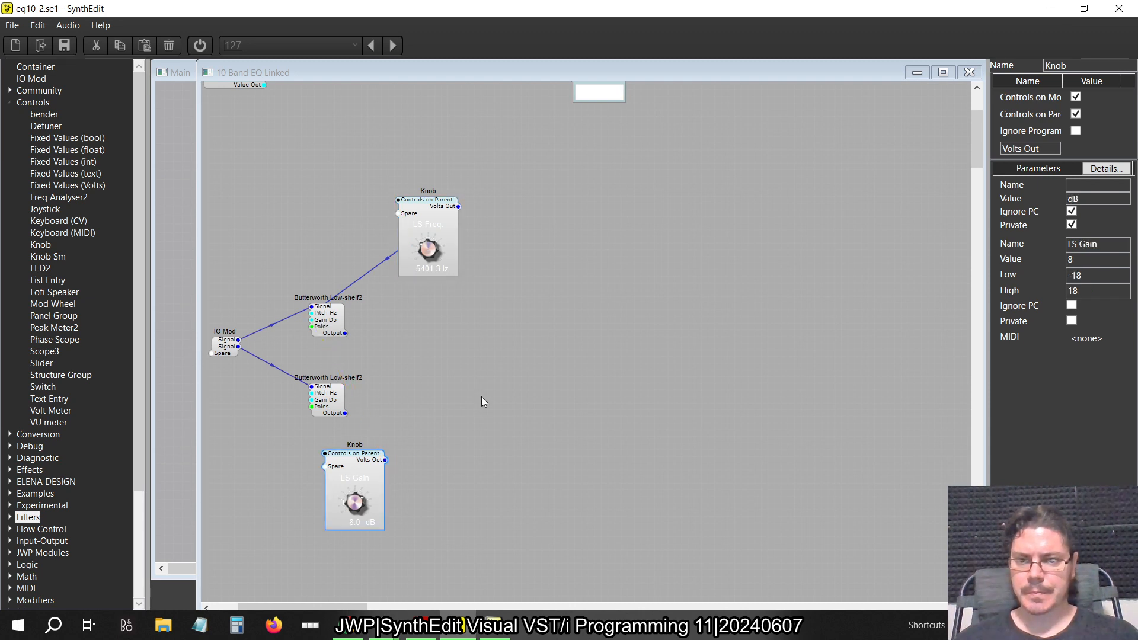
{"action": "key", "text": "alt+Tab"}
{"action": "key", "text": "alt+Tab"}
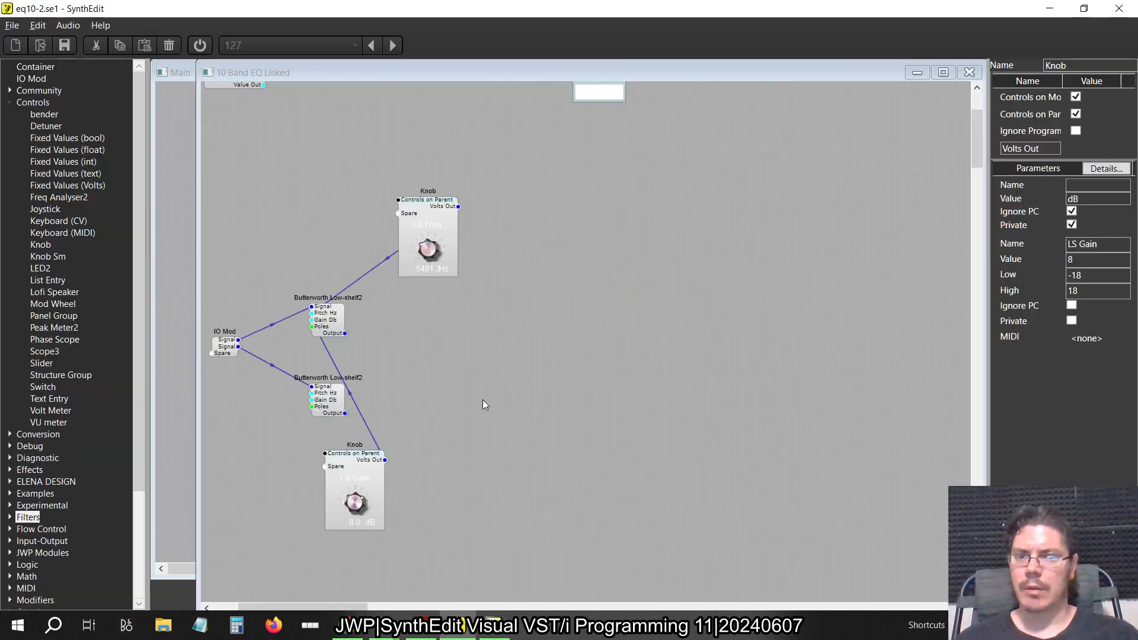
{"action": "left_click_drag", "start_coordinate": [458, 206], "coordinate": [315, 400]}
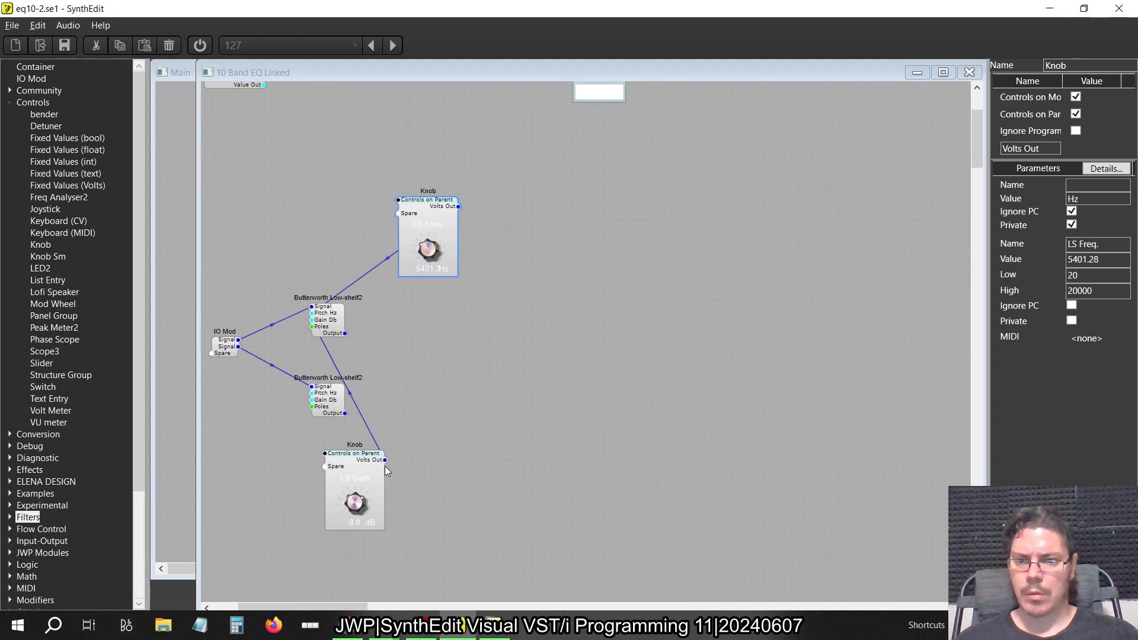
{"action": "left_click_drag", "start_coordinate": [386, 459], "coordinate": [313, 409]}
{"action": "left_click_drag", "start_coordinate": [425, 215], "coordinate": [313, 221]}
{"action": "left_click_drag", "start_coordinate": [372, 456], "coordinate": [320, 445]}
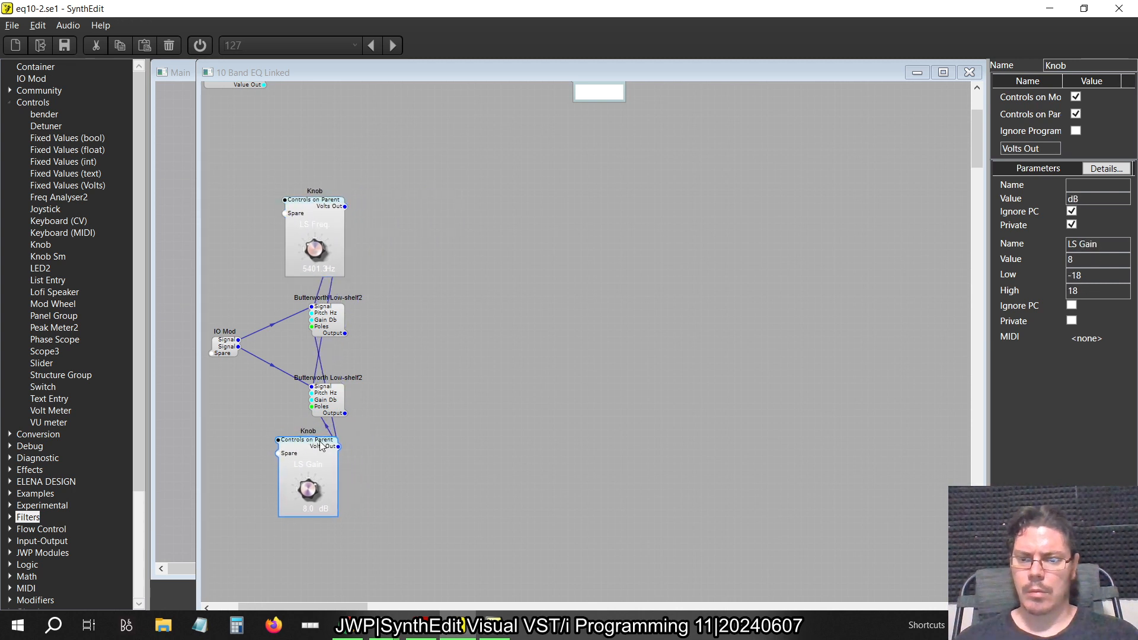
Open the 10 Band EQ Linked panel for editing, extend its height downward, and move the ten-band controls into its lower part.
{"action": "right_click", "coordinate": [421, 330]}
{"action": "left_click", "coordinate": [490, 412]}
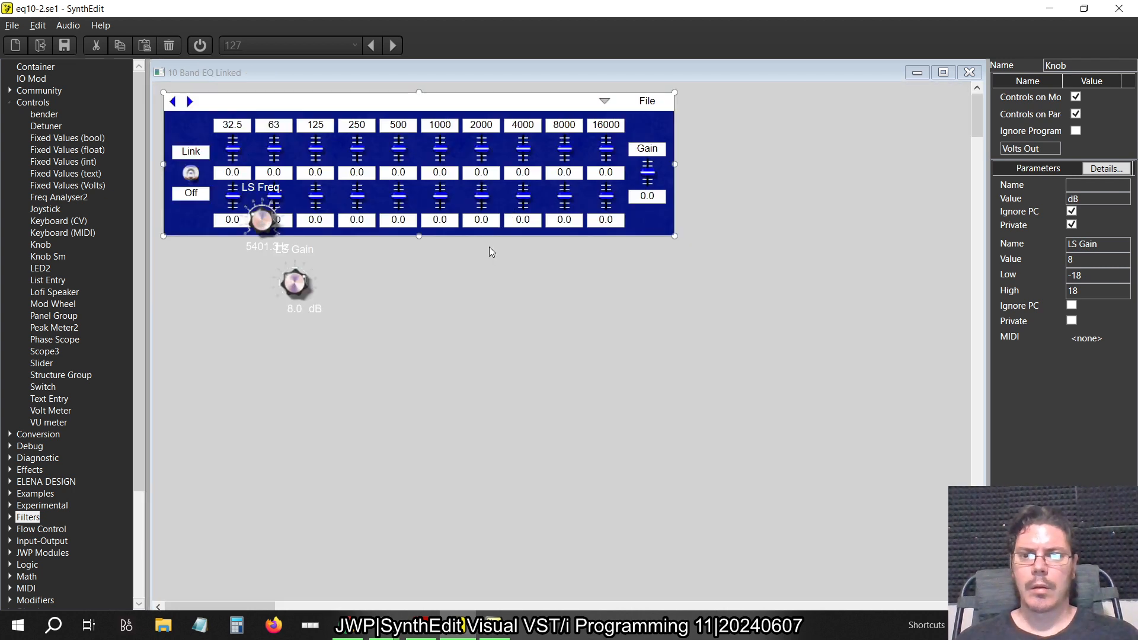
{"action": "left_click_drag", "start_coordinate": [420, 238], "coordinate": [460, 468]}
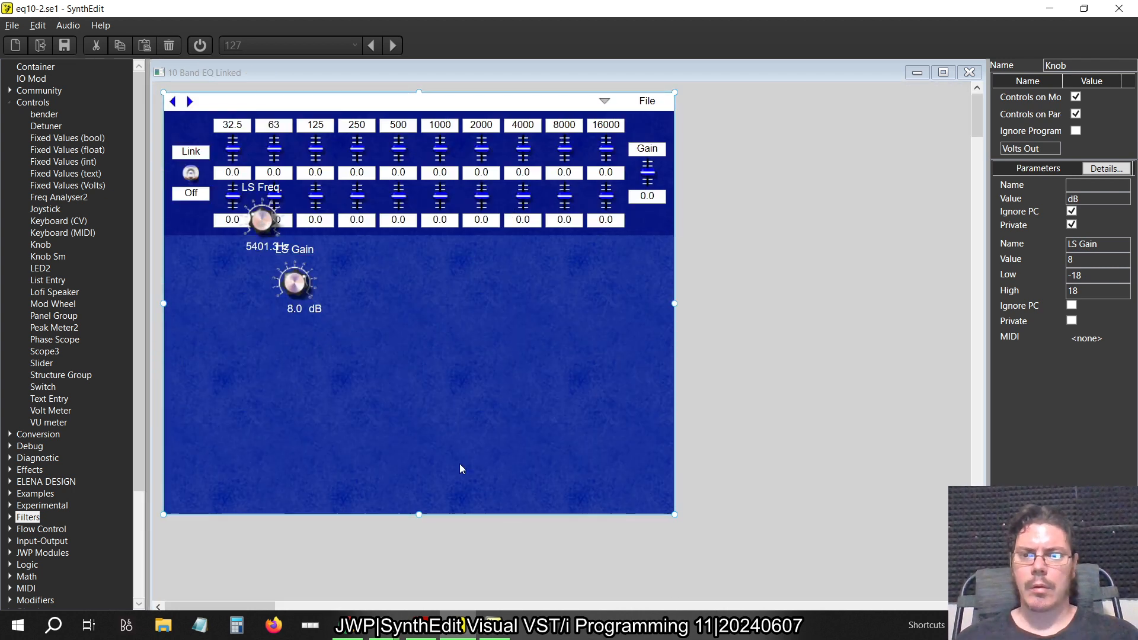
{"action": "left_click_drag", "start_coordinate": [774, 308], "coordinate": [149, 161]}
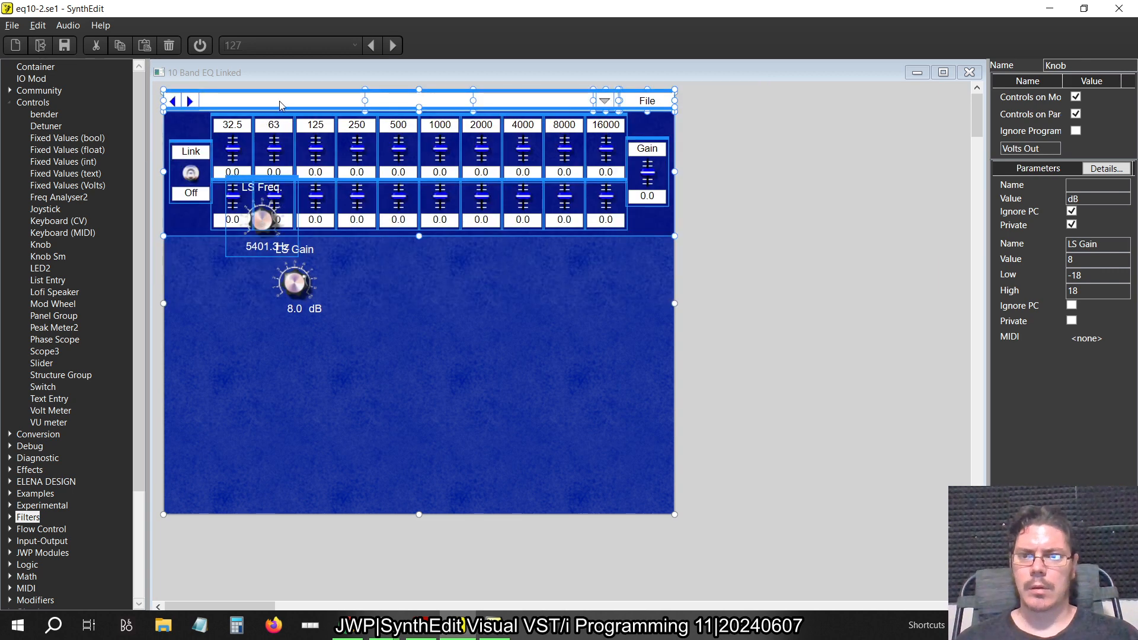
{"action": "left_click_drag", "start_coordinate": [287, 90], "coordinate": [312, 339]}
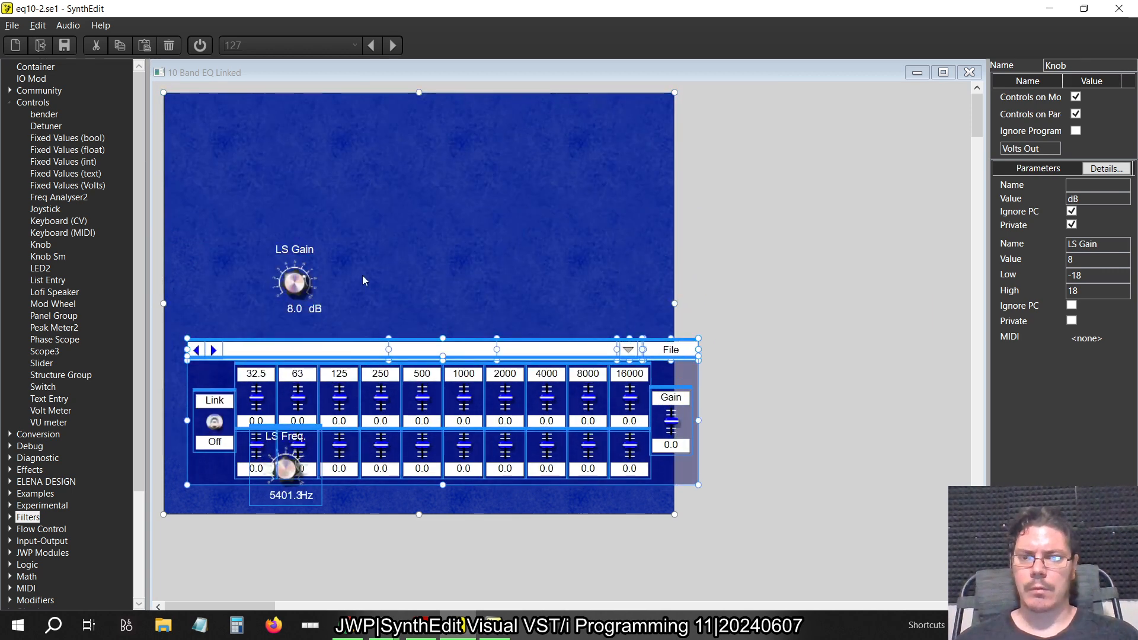
Place the LS Freq. knob in the panel's upper-left corner with the LS Gain knob directly below it.
{"action": "left_click", "coordinate": [292, 252]}
{"action": "left_click_drag", "start_coordinate": [291, 252], "coordinate": [226, 199]}
{"action": "left_click", "coordinate": [289, 466]}
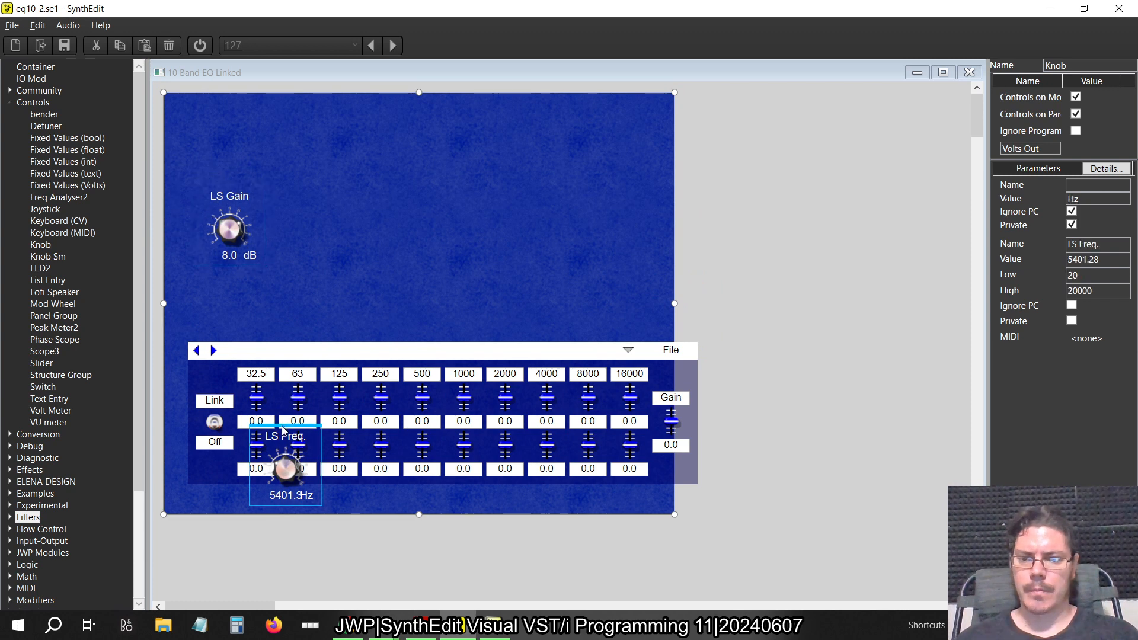
{"action": "left_click_drag", "start_coordinate": [286, 465], "coordinate": [224, 108]}
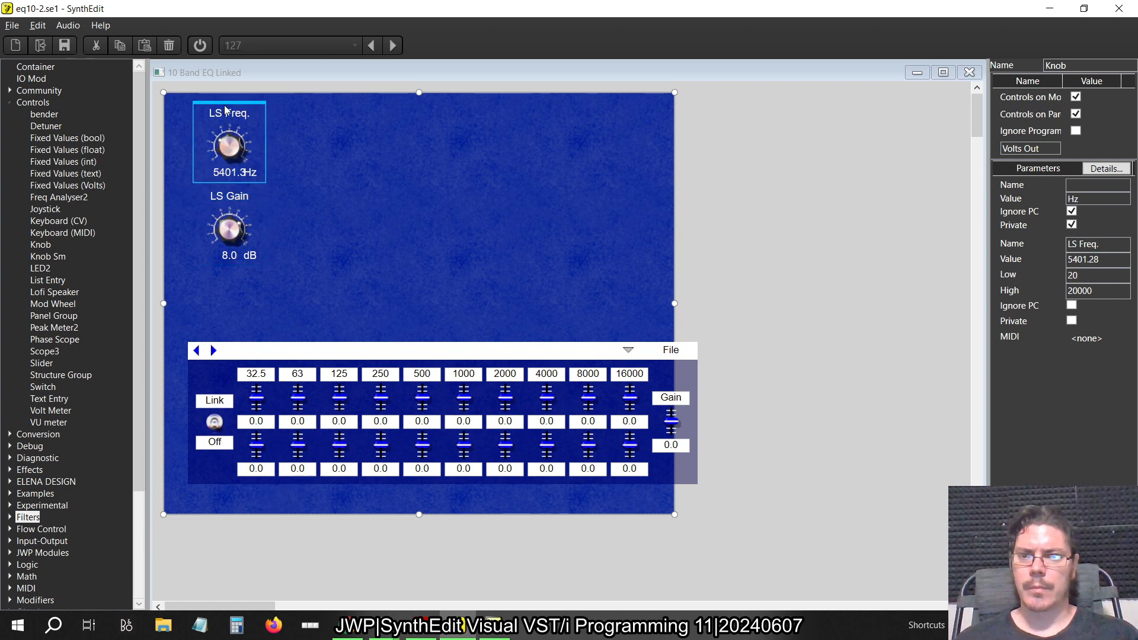
Check the LS Freq knob in eq_para4.se1, and set the LS Freq. knob in eq10-2.se1 to 225 Hz.
{"action": "key", "text": "alt+Tab"}
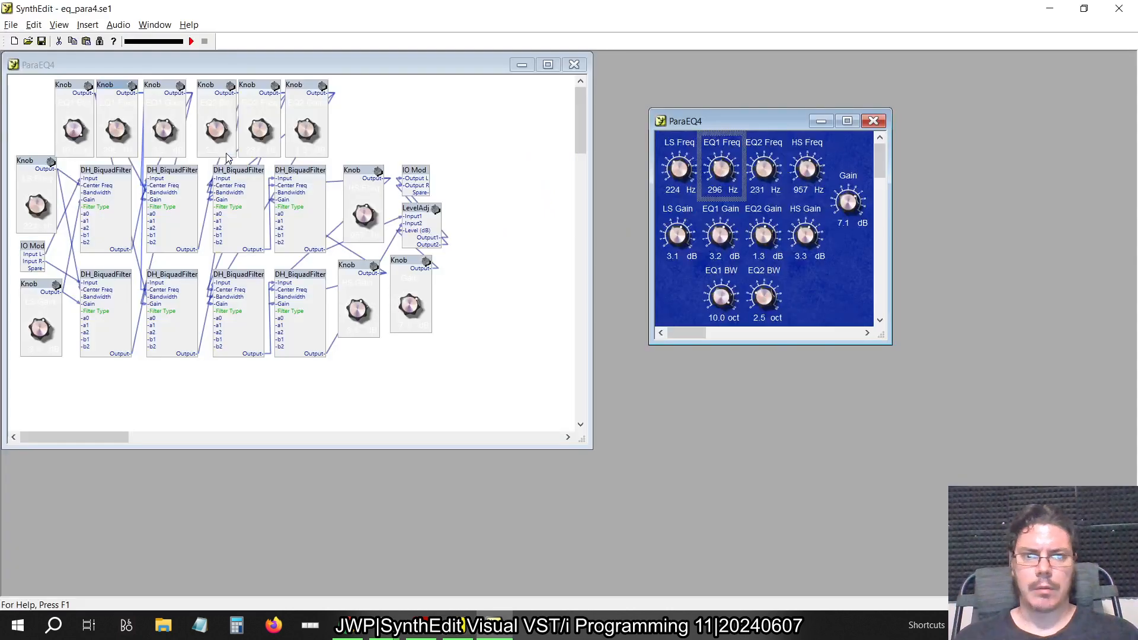
{"action": "key", "text": "alt+Tab"}
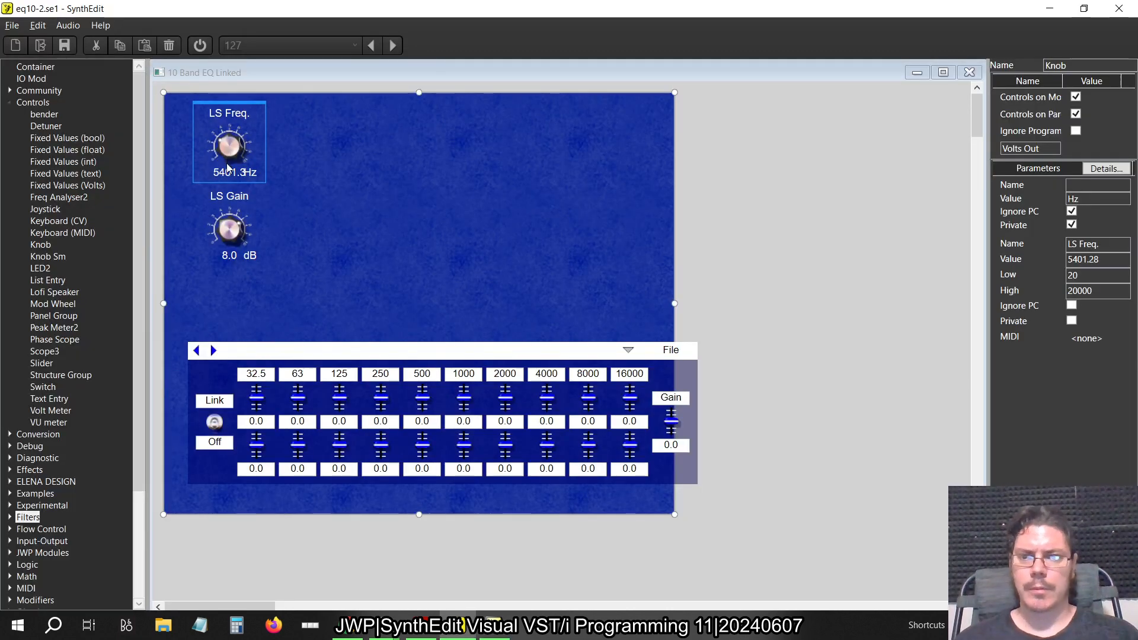
{"action": "double_click", "coordinate": [227, 174]}
{"action": "type", "text": "225"}
{"action": "key", "text": "Return"}
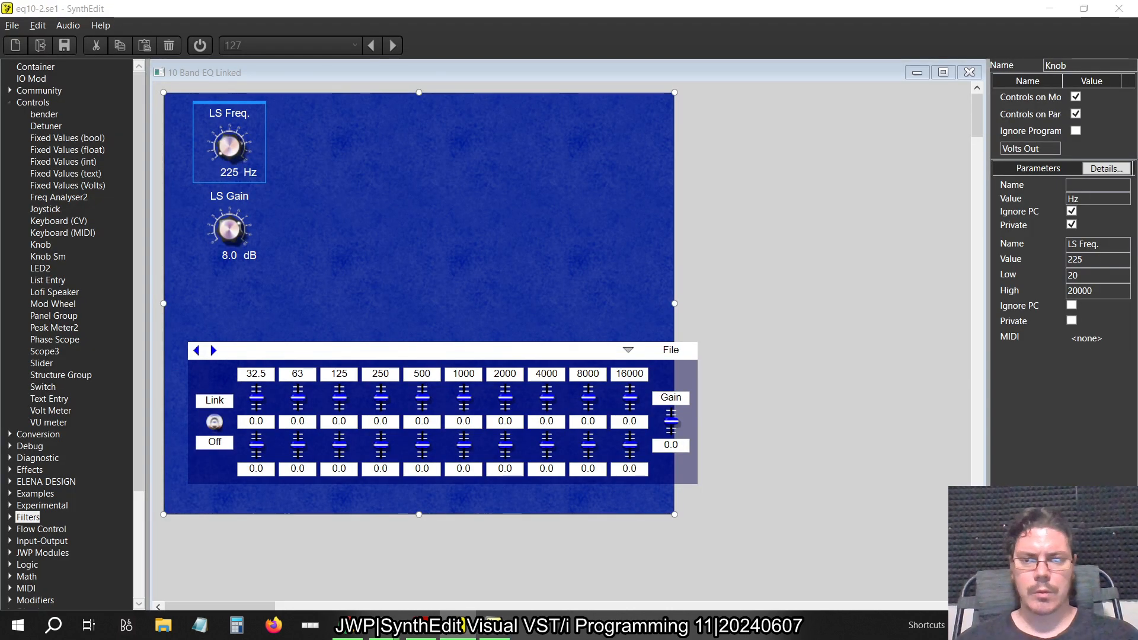
Compare with the ParaEQ4 panel, set the LS Gain knob to 0 dB, and close the panel editor to return to the module layout.
{"action": "key", "text": "alt+Tab"}
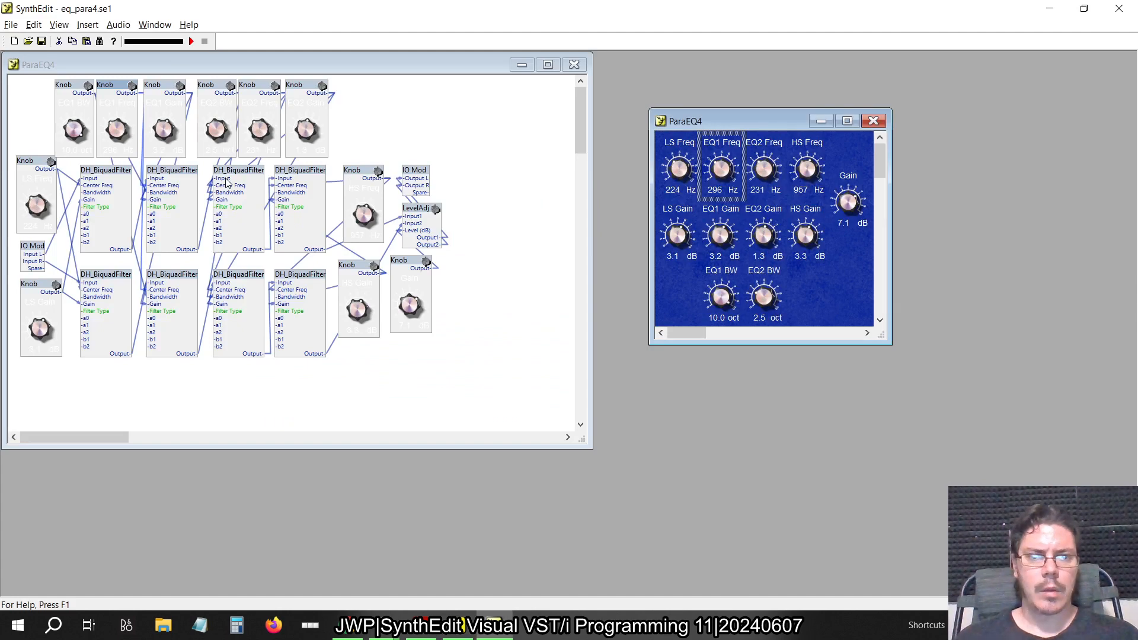
{"action": "key", "text": "alt+Tab"}
{"action": "double_click", "coordinate": [230, 256]}
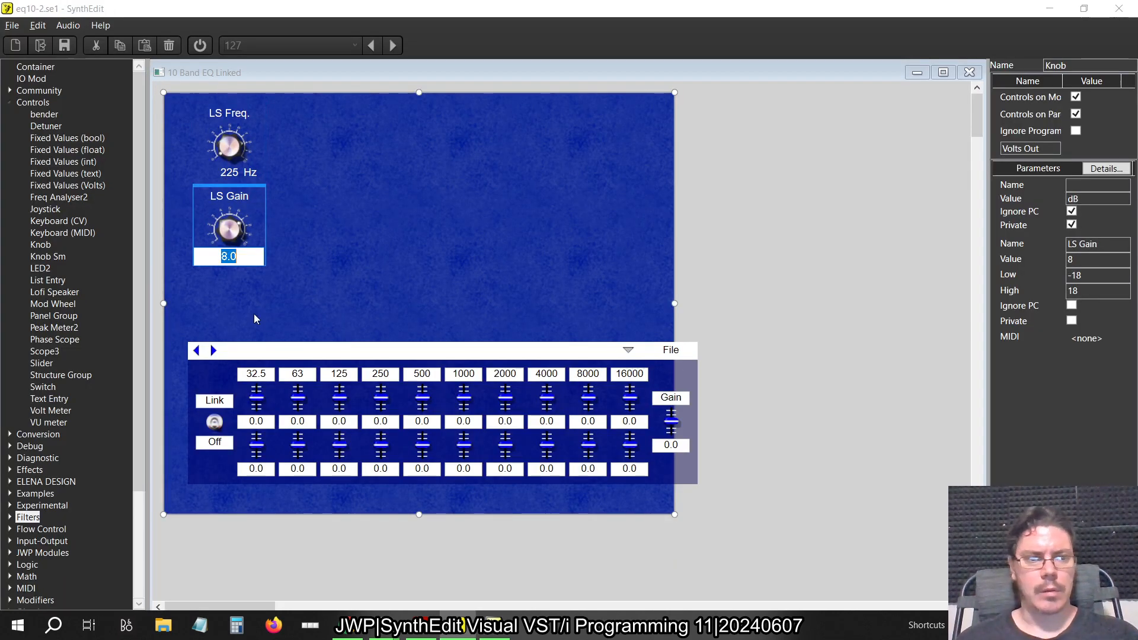
{"action": "type", "text": "0"}
{"action": "key", "text": "Return"}
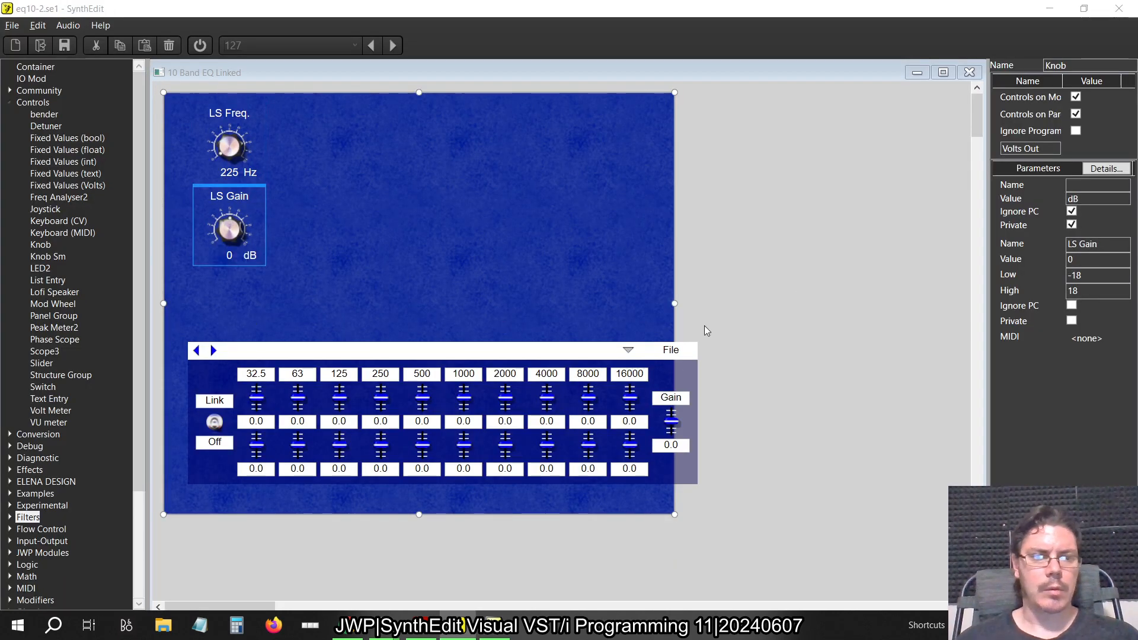
{"action": "left_click", "coordinate": [969, 72]}
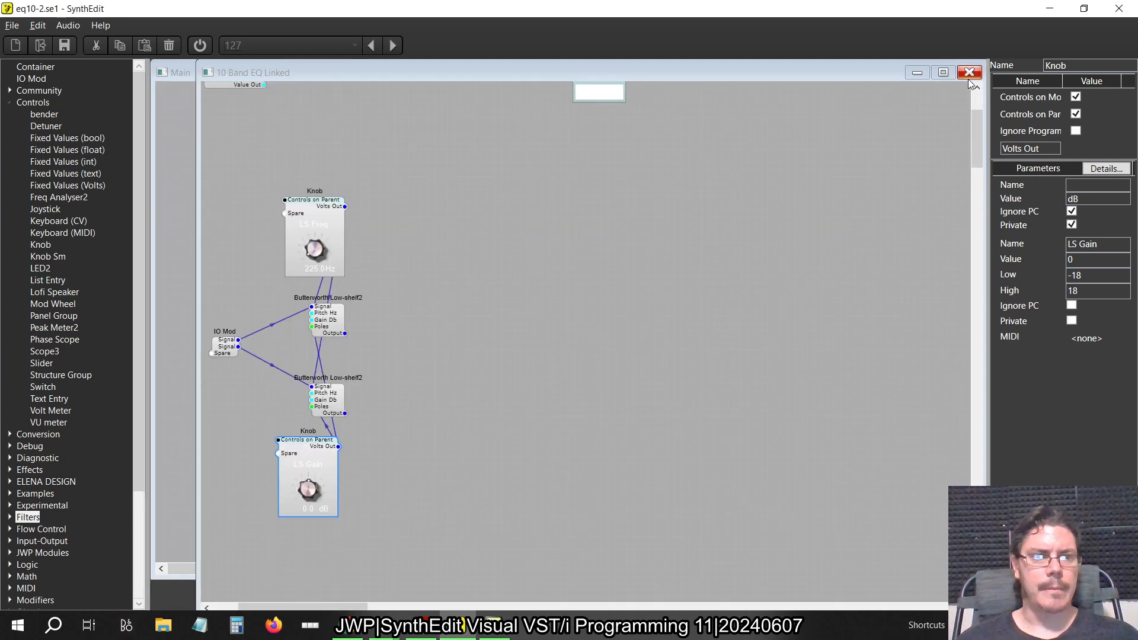
Check the eq_para4.se1 layout, and add two Butterworth Band-shelf2 filters to eq10-2.se1, stacked beside the two low-shelf filters.
{"action": "left_click", "coordinate": [540, 276]}
{"action": "key", "text": "alt+Tab"}
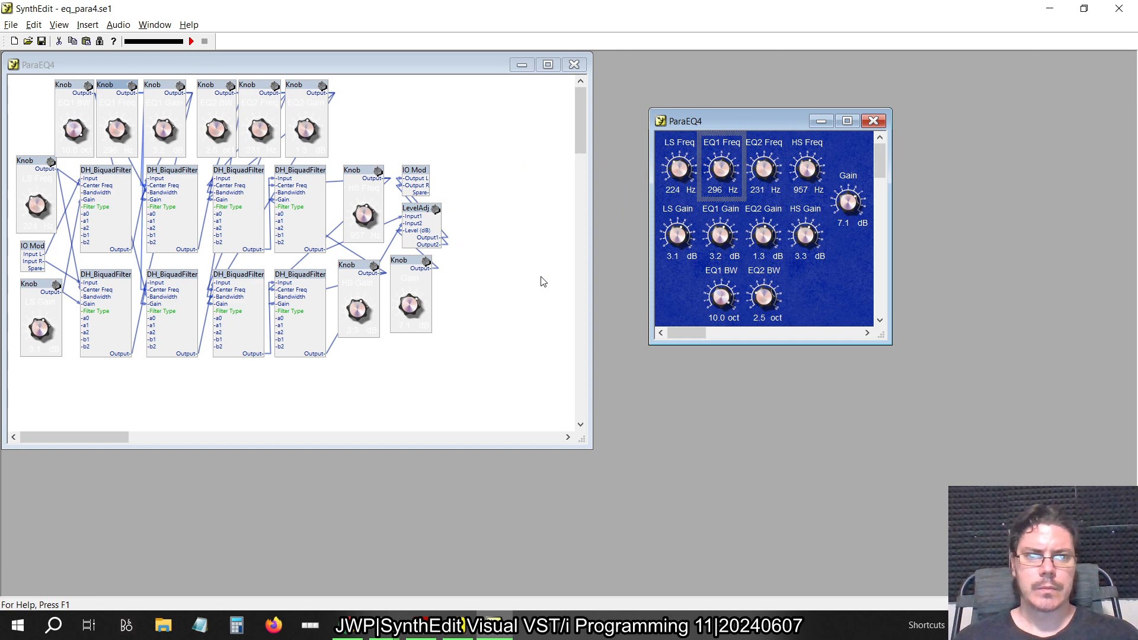
{"action": "key", "text": "alt+Tab"}
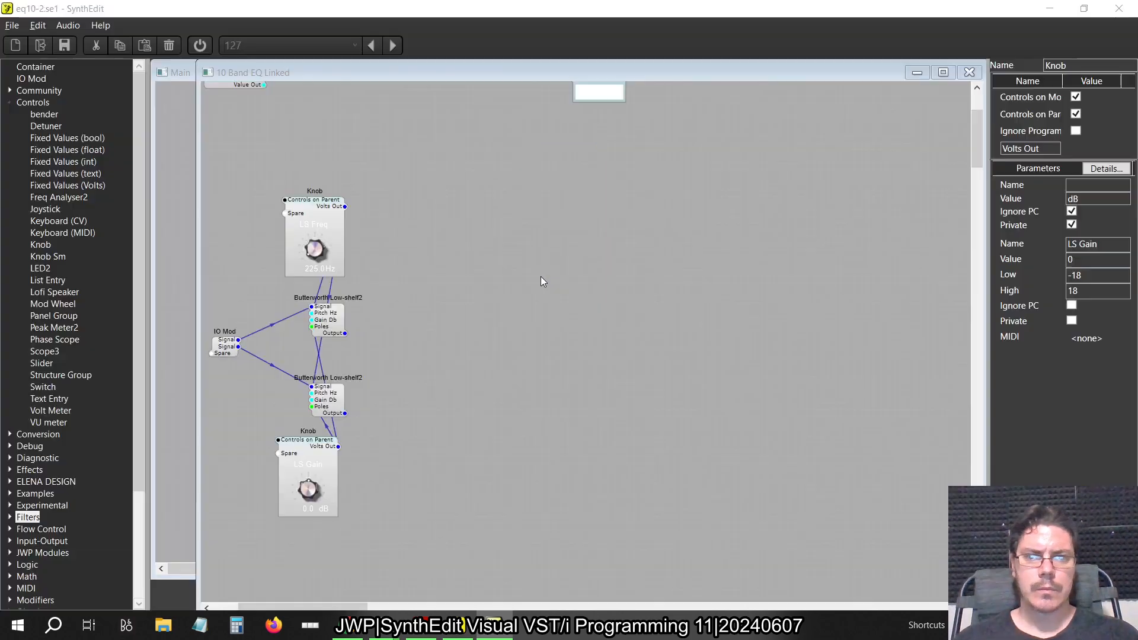
{"action": "left_click", "coordinate": [9, 104]}
{"action": "left_click", "coordinate": [9, 197]}
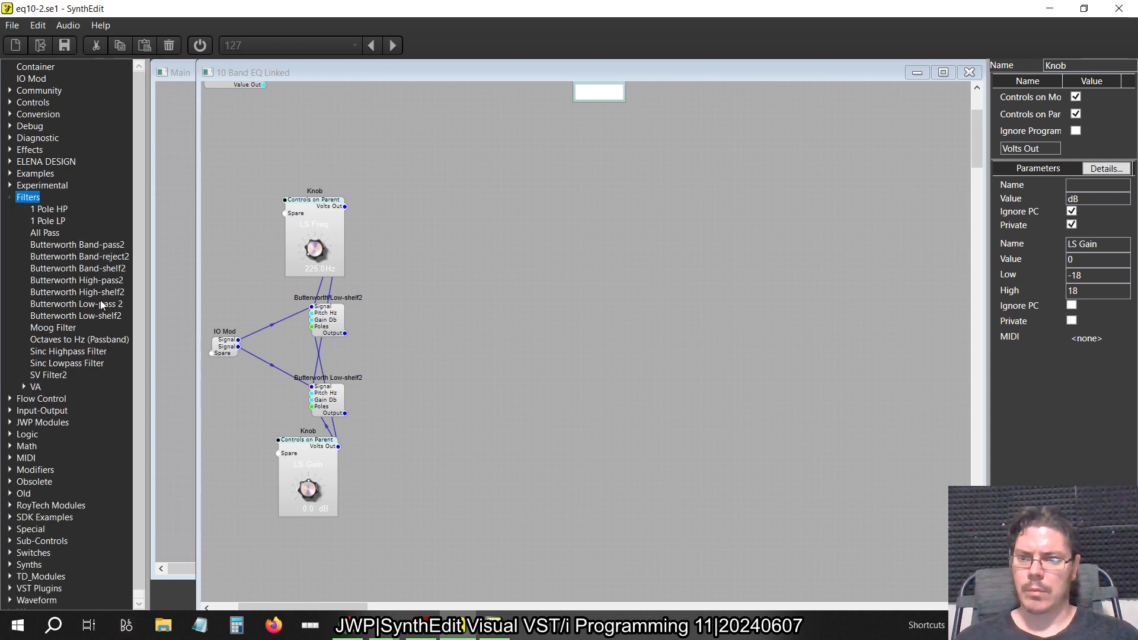
{"action": "left_click_drag", "start_coordinate": [92, 268], "coordinate": [413, 312]}
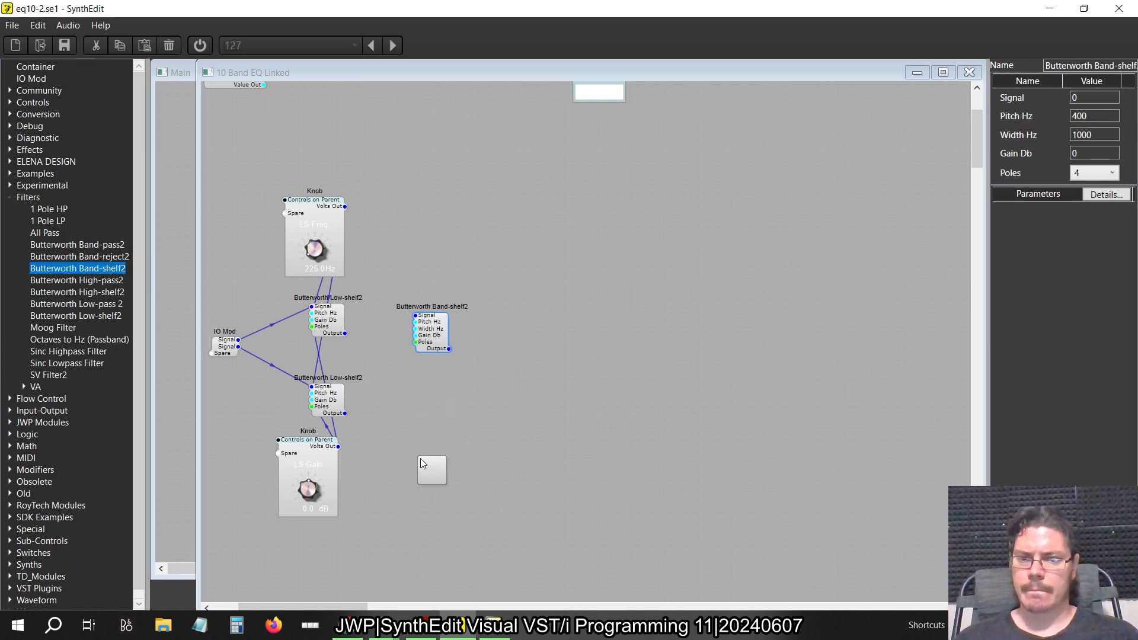
{"action": "left_click_drag", "start_coordinate": [421, 461], "coordinate": [416, 388]}
{"action": "left_click_drag", "start_coordinate": [435, 339], "coordinate": [432, 325]}
{"action": "left_click_drag", "start_coordinate": [432, 426], "coordinate": [428, 417]}
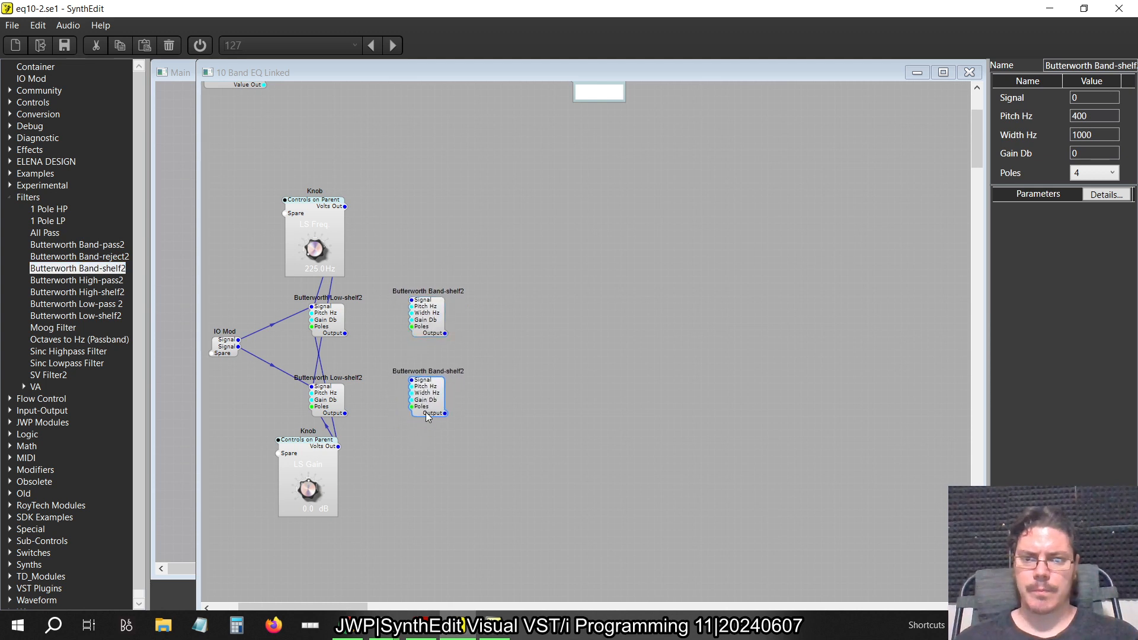
Make three copies of the LS Freq. knob and arrange them in a row beside the original, above the filters.
{"action": "left_click", "coordinate": [308, 206]}
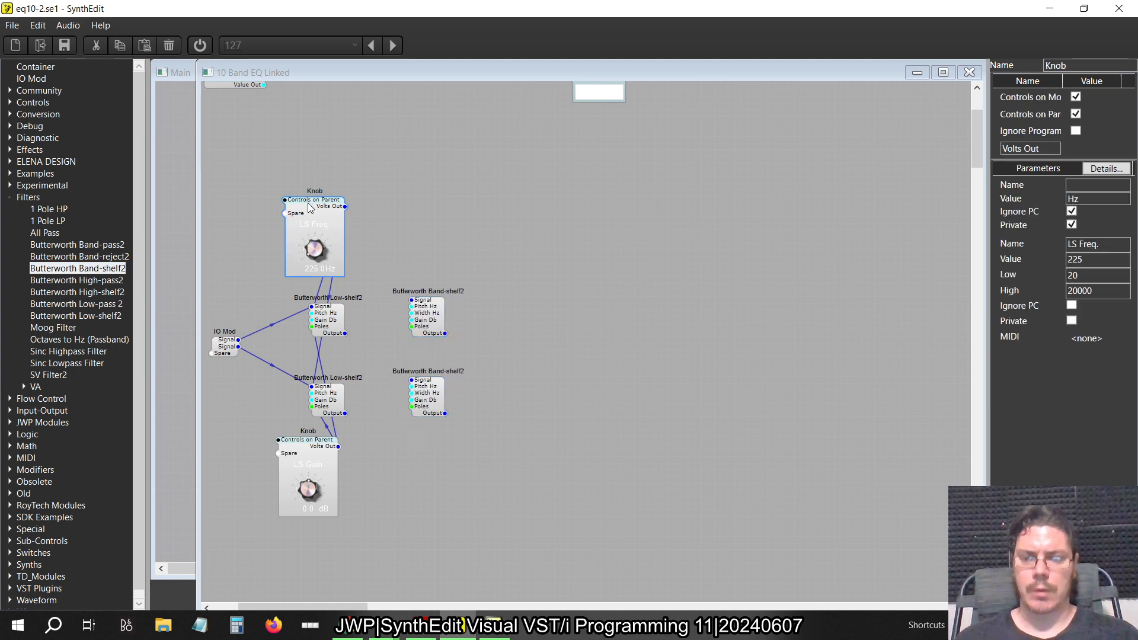
{"action": "key", "text": "ctrl+v"}
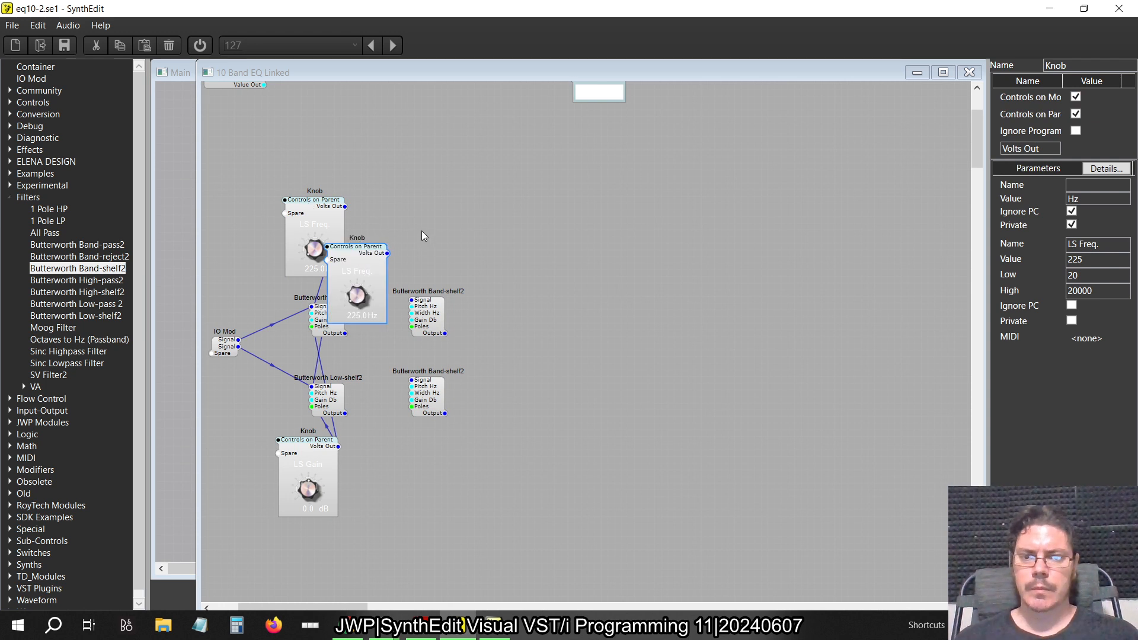
{"action": "left_click_drag", "start_coordinate": [358, 255], "coordinate": [421, 204]}
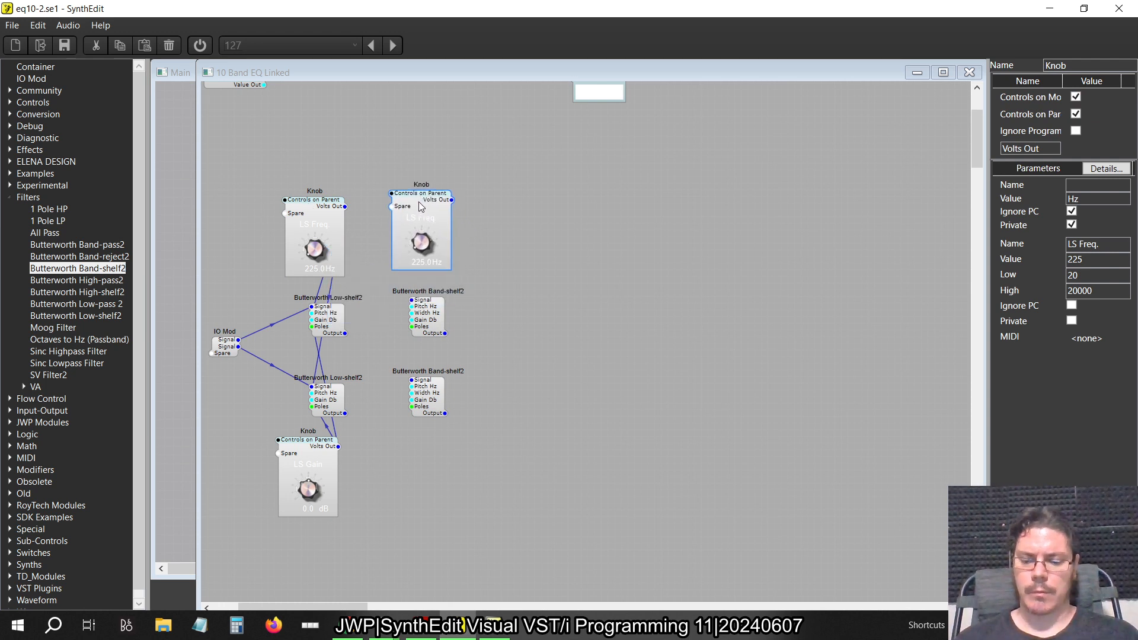
{"action": "key", "text": "ctrl+v"}
{"action": "key", "text": "ctrl+v"}
{"action": "left_click_drag", "start_coordinate": [451, 253], "coordinate": [524, 220]}
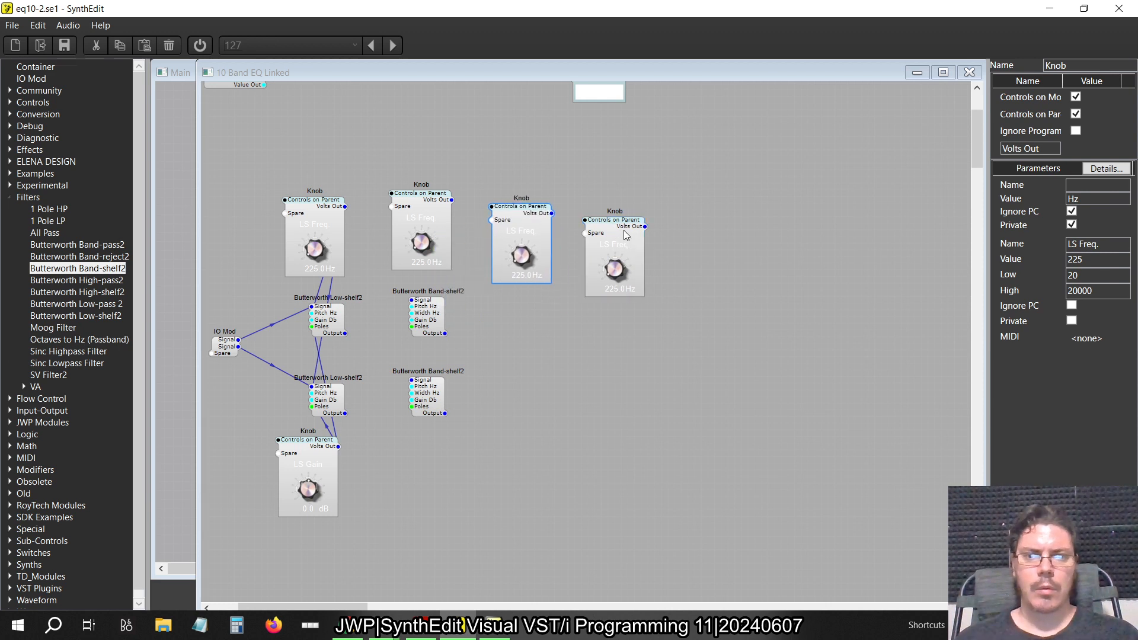
{"action": "left_click_drag", "start_coordinate": [625, 235], "coordinate": [652, 215]}
Make three copies of the LS Gain knob and arrange them in a row beside the original, below the filters.
{"action": "left_click", "coordinate": [328, 466]}
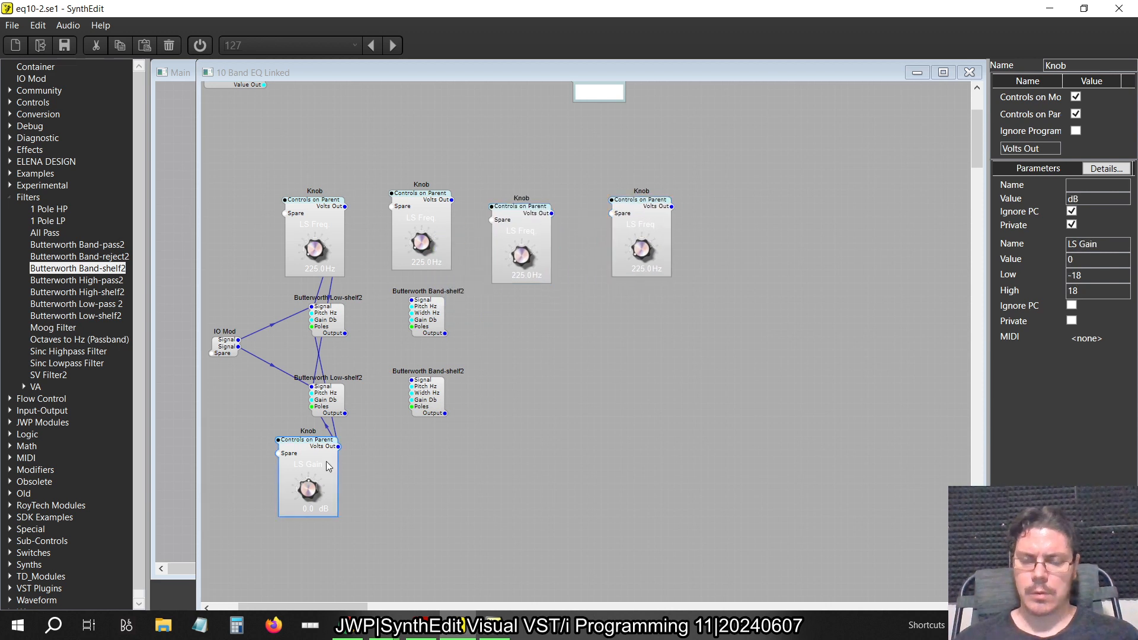
{"action": "key", "text": "ctrl+c"}
{"action": "key", "text": "ctrl+v"}
{"action": "left_click_drag", "start_coordinate": [337, 333], "coordinate": [464, 462]}
{"action": "key", "text": "ctrl+v"}
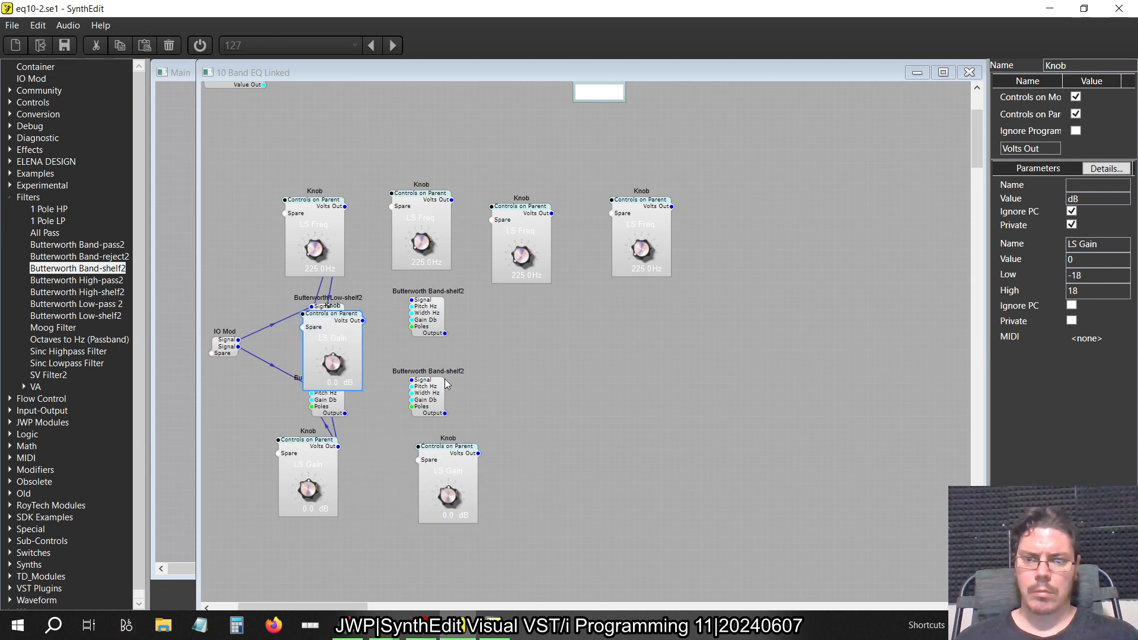
{"action": "left_click_drag", "start_coordinate": [336, 327], "coordinate": [553, 467]}
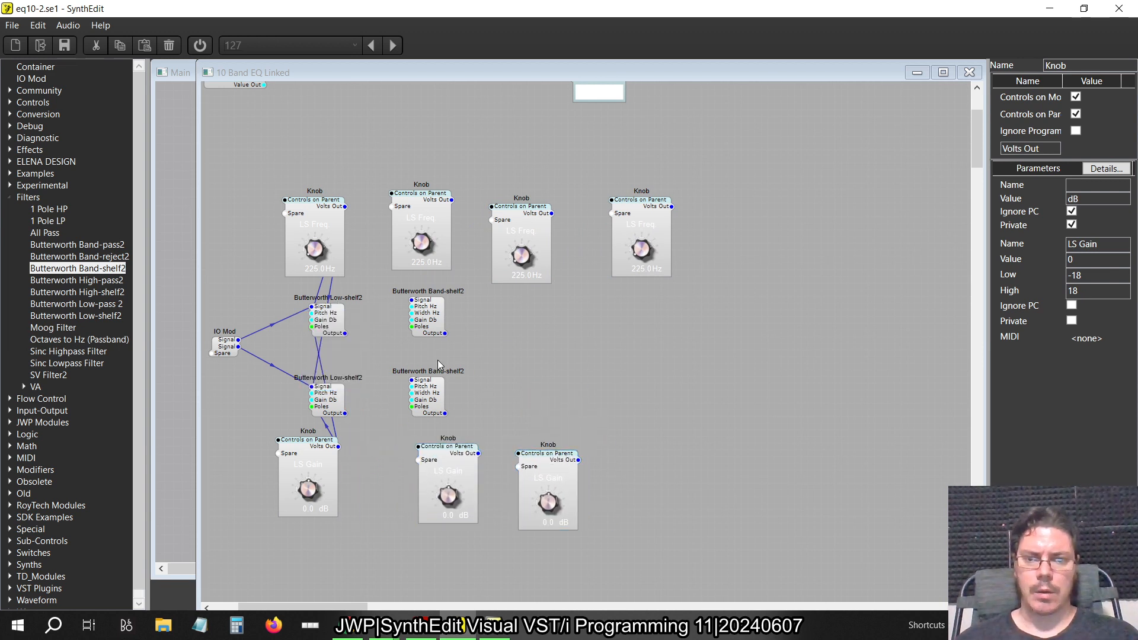
{"action": "key", "text": "ctrl+v"}
{"action": "left_click_drag", "start_coordinate": [342, 351], "coordinate": [669, 472]}
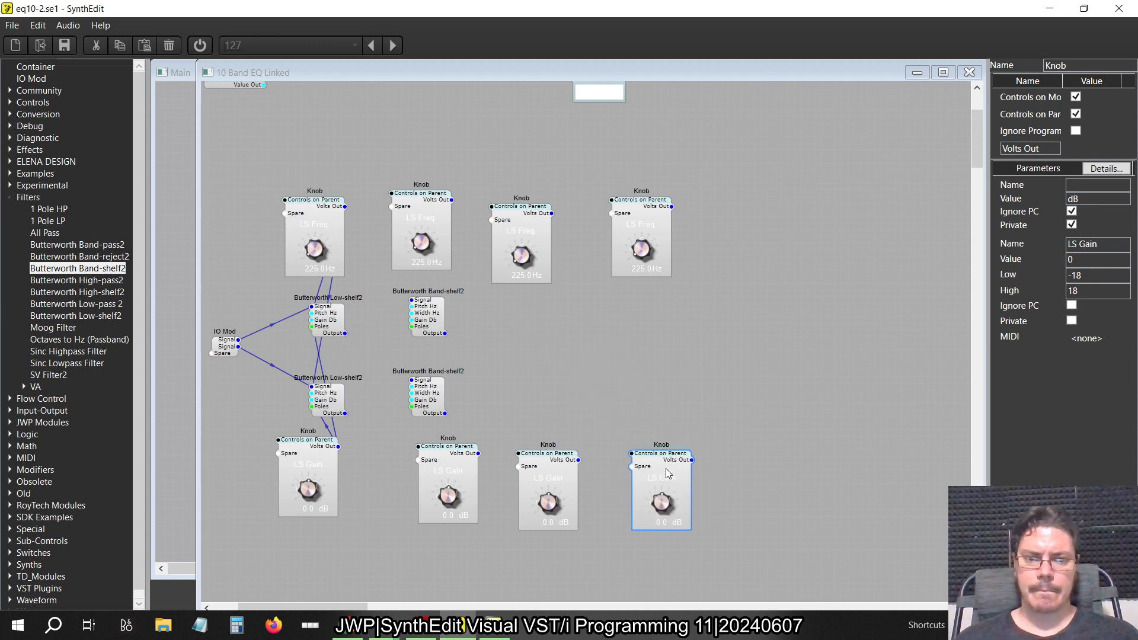
{"action": "left_click_drag", "start_coordinate": [717, 293], "coordinate": [649, 356]}
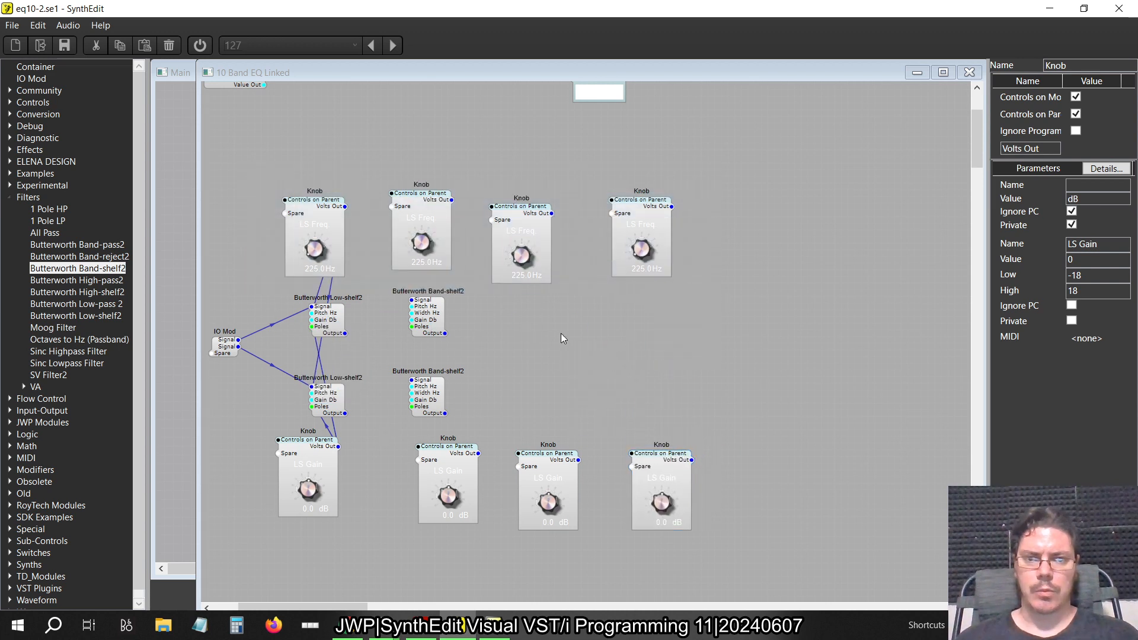
Duplicate the two middle LS Freq. knobs and place the copies below the two middle LS Gain knobs, comparing with the ParaEQ4 panel.
{"action": "left_click_drag", "start_coordinate": [581, 308], "coordinate": [439, 228]}
{"action": "key", "text": "ctrl+c"}
{"action": "left_click", "coordinate": [589, 308]}
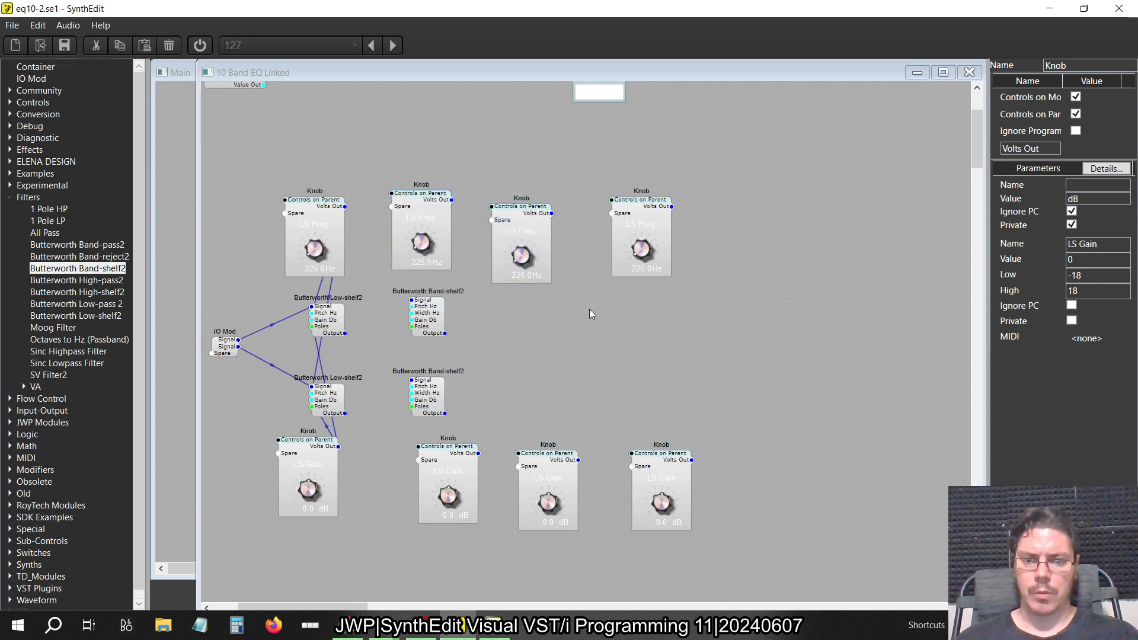
{"action": "key", "text": "ctrl+v"}
{"action": "left_click_drag", "start_coordinate": [548, 254], "coordinate": [548, 434]}
{"action": "scroll", "coordinate": [500, 497], "scroll_direction": "down", "scroll_amount": 2}
{"action": "key", "text": "alt+Tab"}
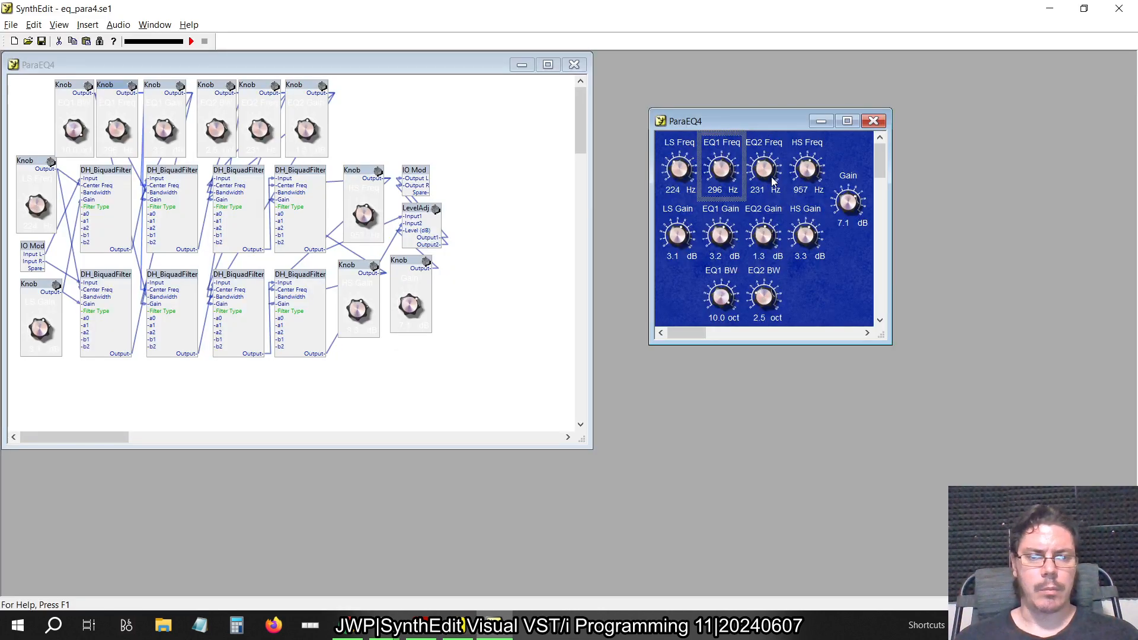
{"action": "key", "text": "alt+Tab"}
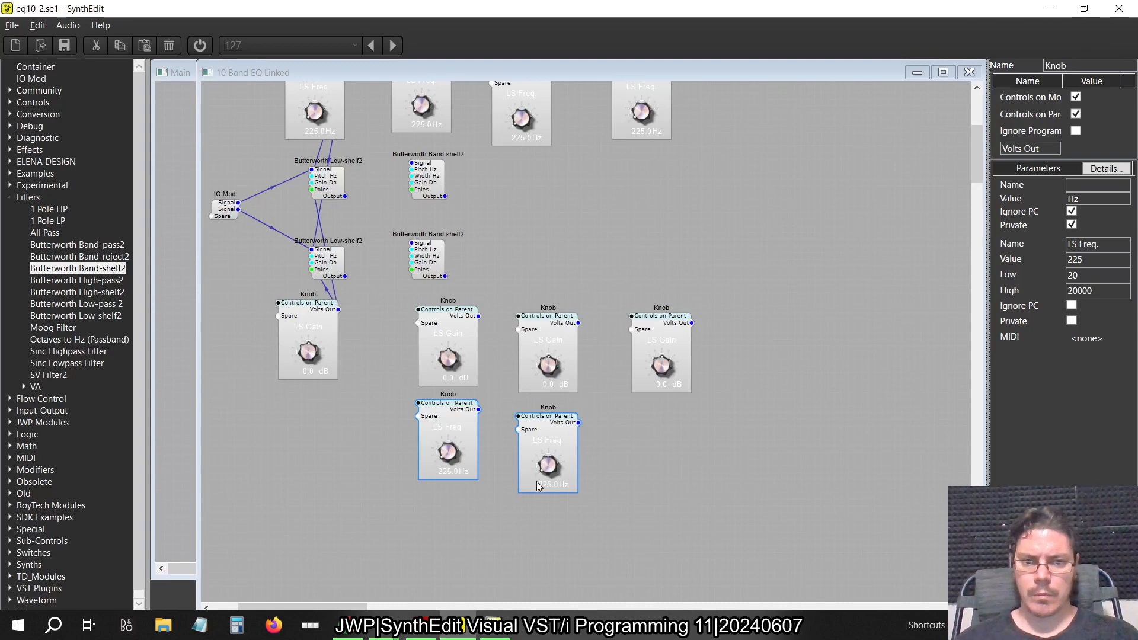
{"action": "scroll", "coordinate": [465, 278], "scroll_direction": "up", "scroll_amount": 4}
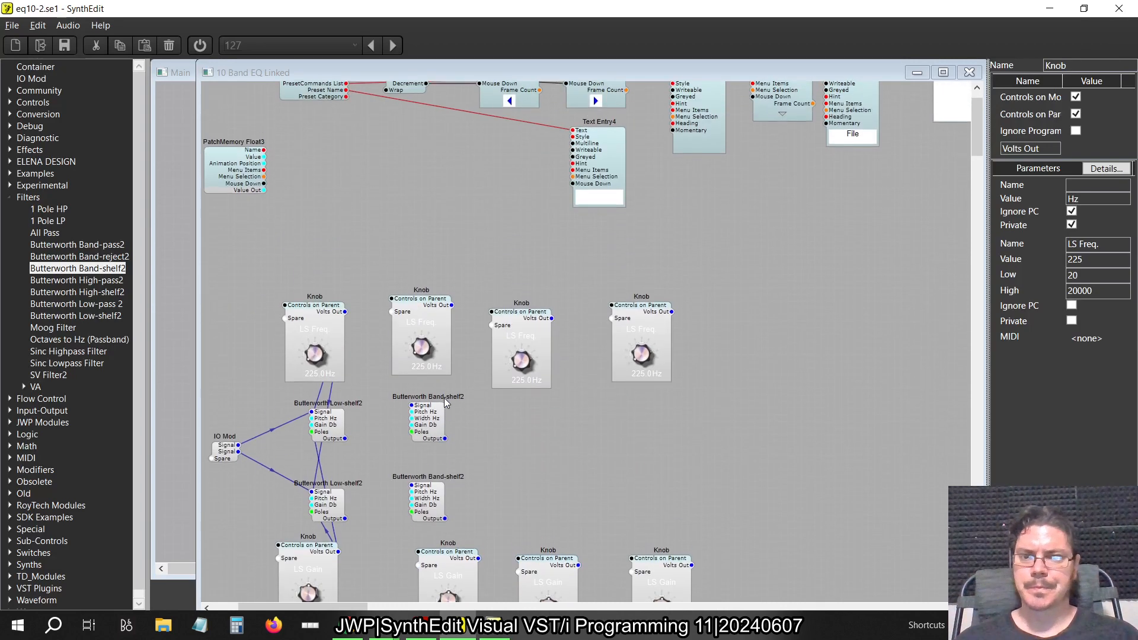
{"action": "scroll", "coordinate": [466, 282], "scroll_direction": "down", "scroll_amount": 4}
Check the knob labels in eq_para4.se1, and rename the second knob in the upper row of eq10-2.se1 to EQ1 Freq.
{"action": "key", "text": "alt+Tab"}
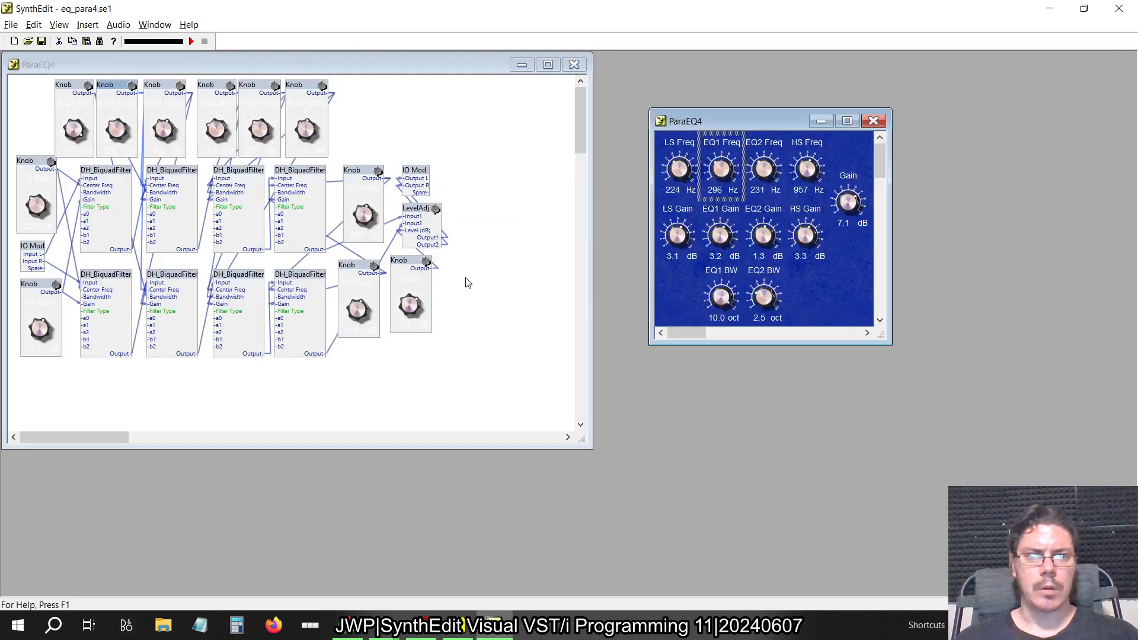
{"action": "key", "text": "alt+Tab"}
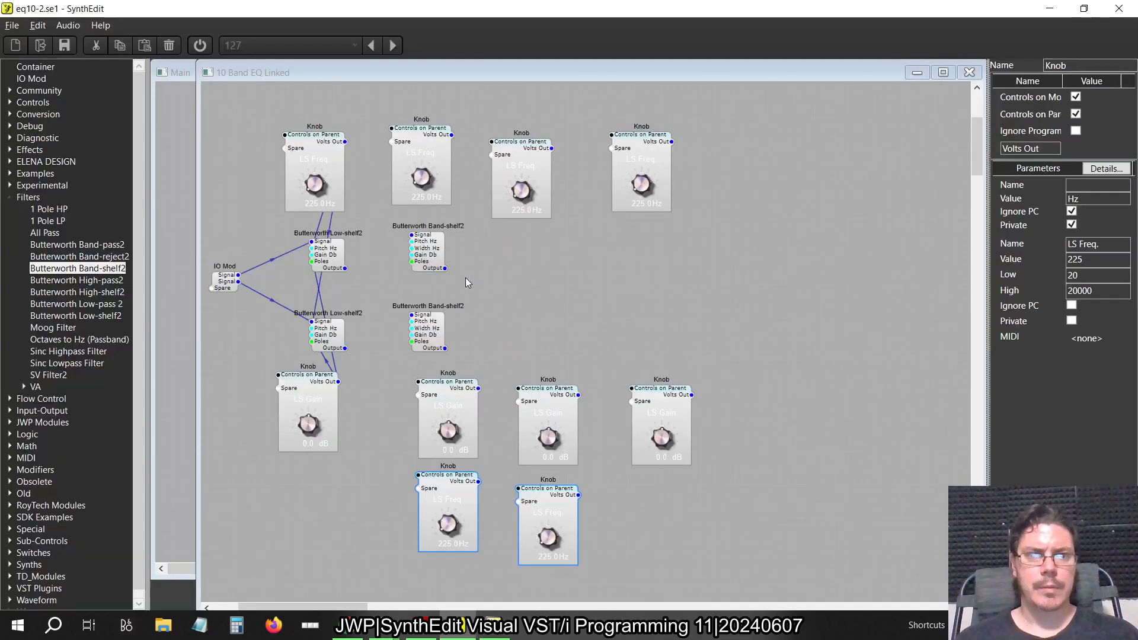
{"action": "left_click", "coordinate": [444, 139]}
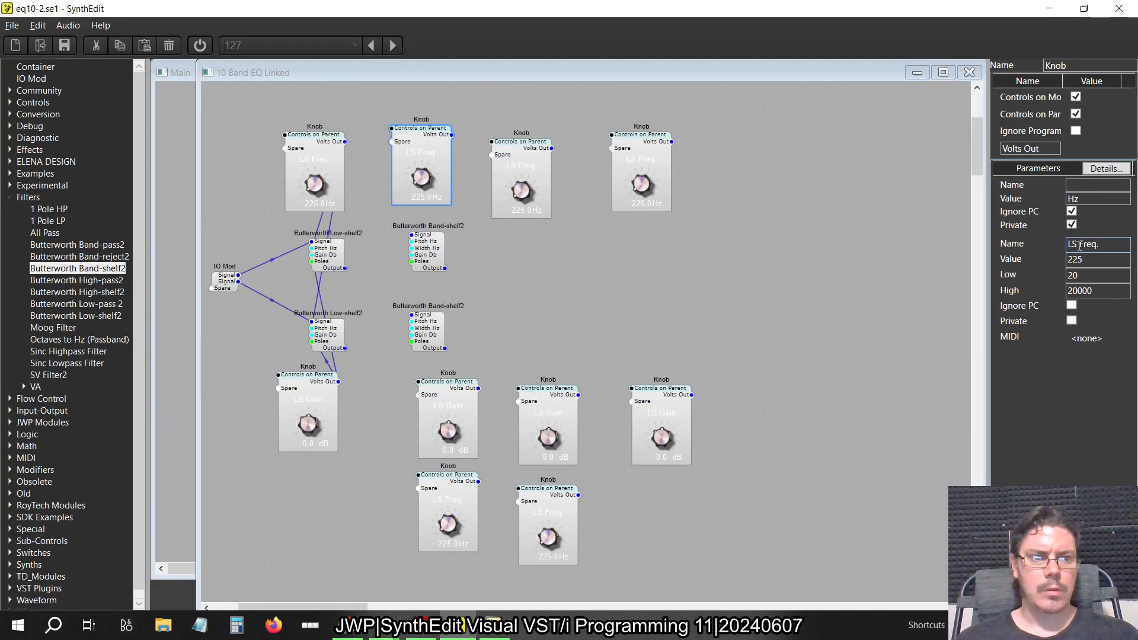
{"action": "key", "text": "BackSpace"}
{"action": "key", "text": "BackSpace"}
{"action": "type", "text": "EQ"}
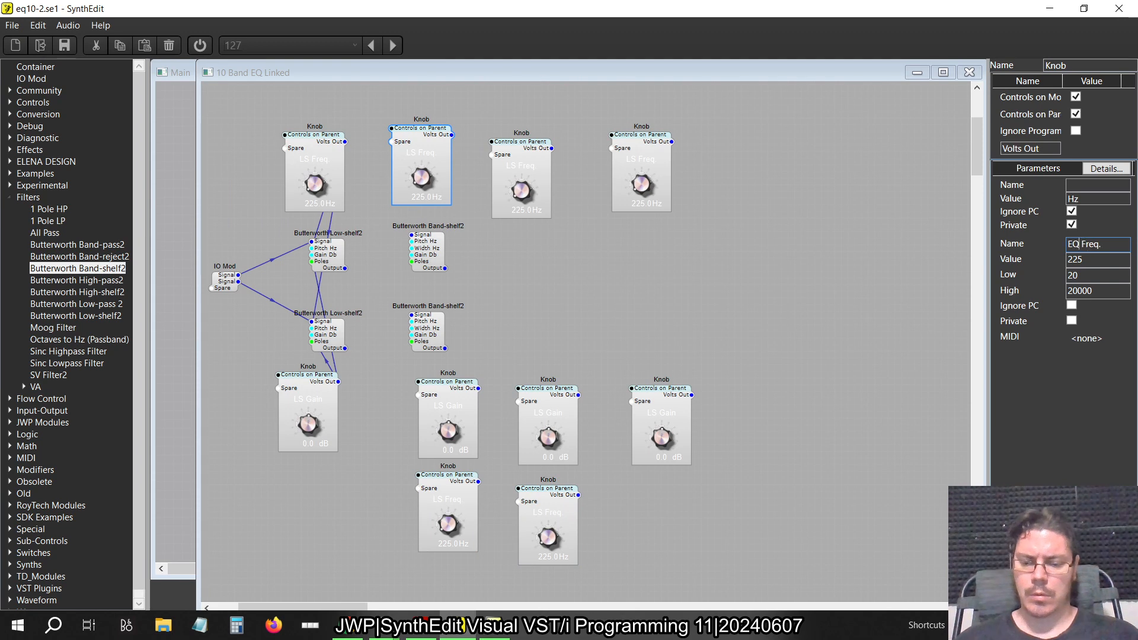
{"action": "key", "text": "Tab"}
{"action": "key", "text": "alt+Tab"}
{"action": "key", "text": "alt+Tab"}
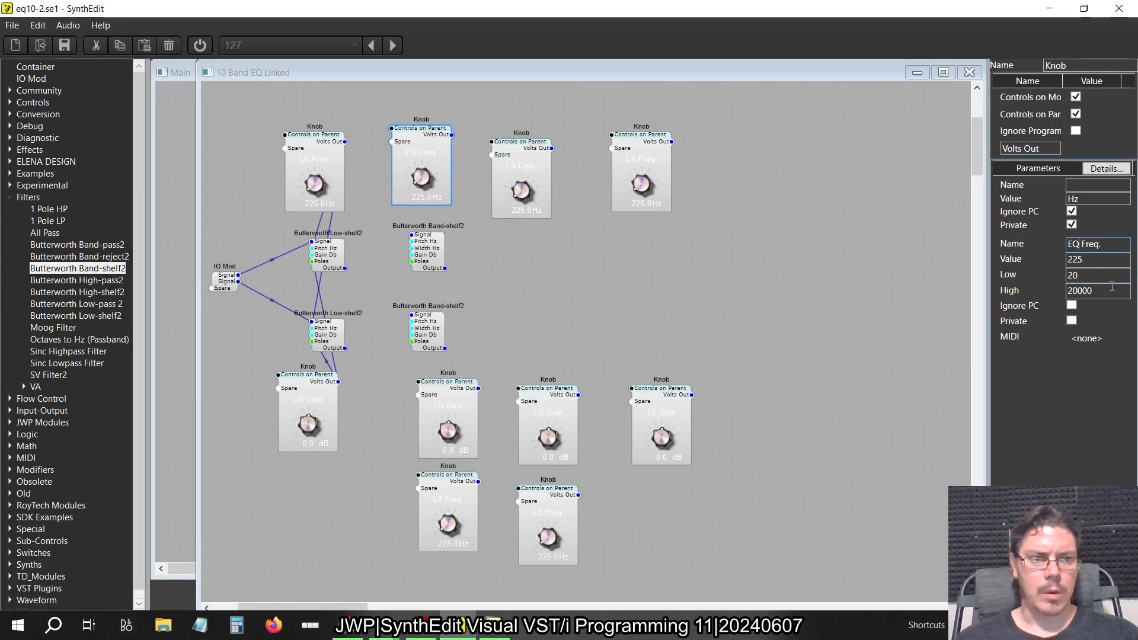
{"action": "type", "text": "1"}
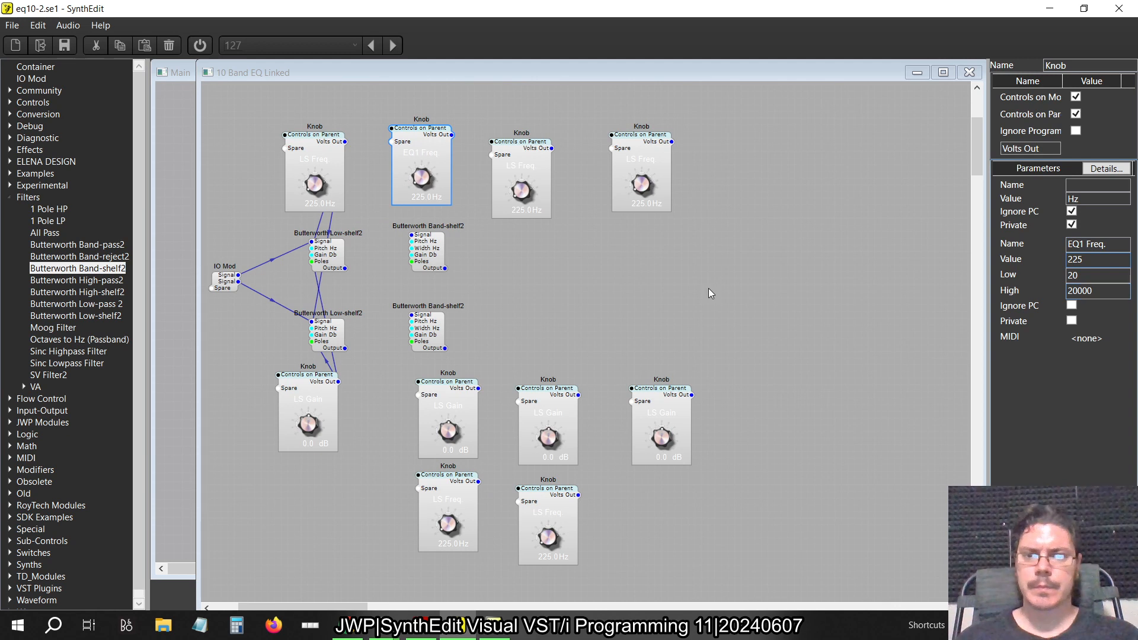
Rename the third knob in the upper row to EQ2 Freq.
{"action": "left_click", "coordinate": [528, 166]}
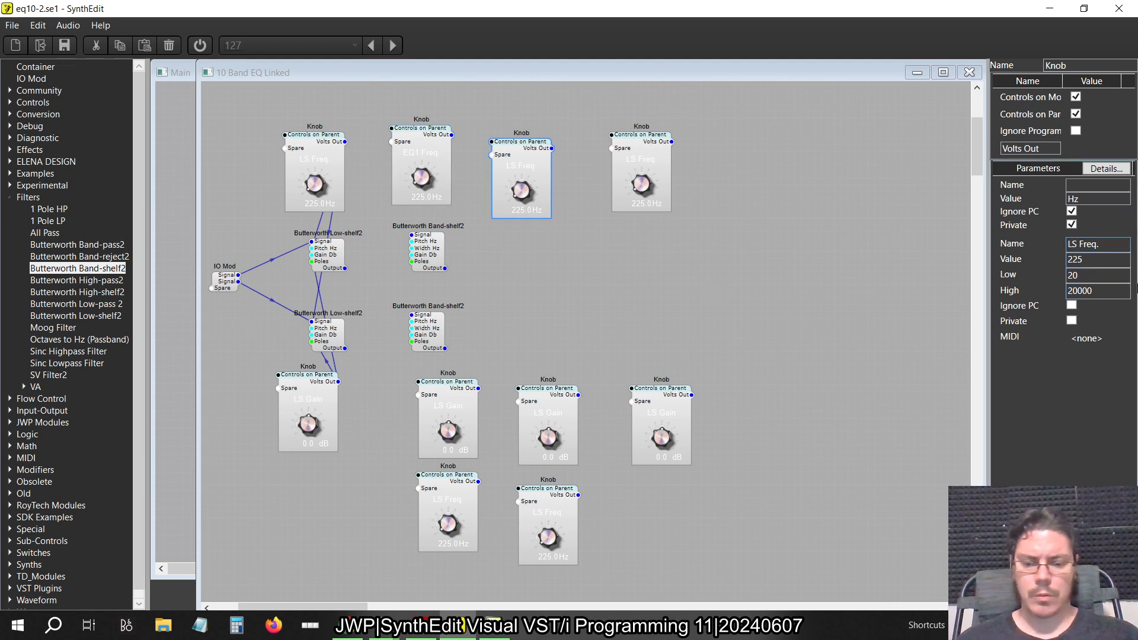
{"action": "double_click", "coordinate": [1074, 244]}
{"action": "type", "text": "EQ2"}
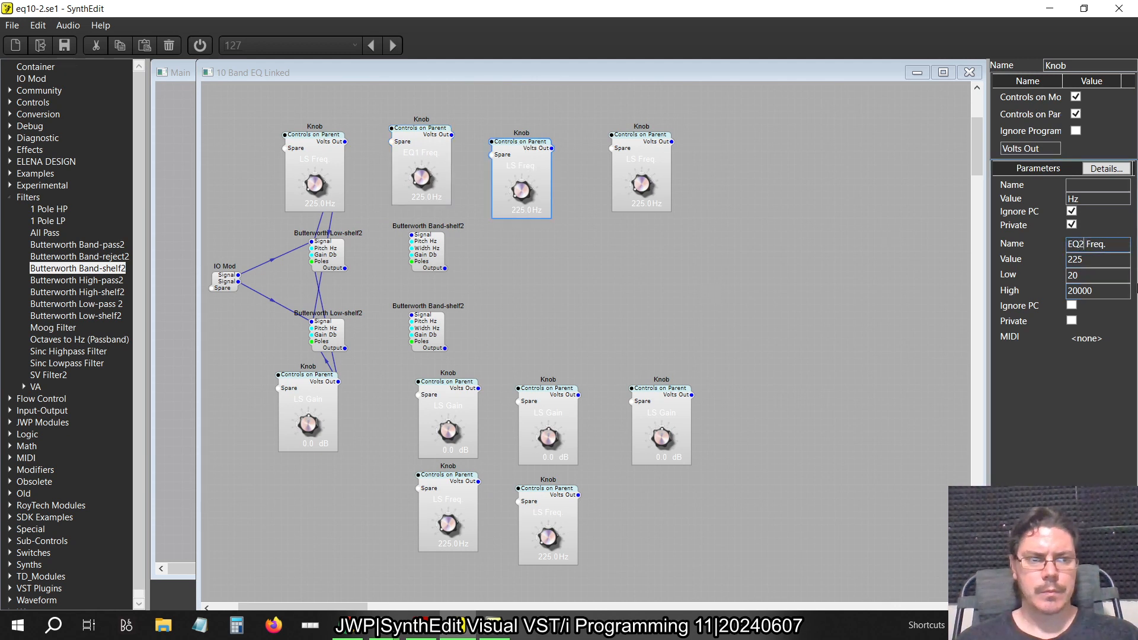
{"action": "key", "text": "Tab"}
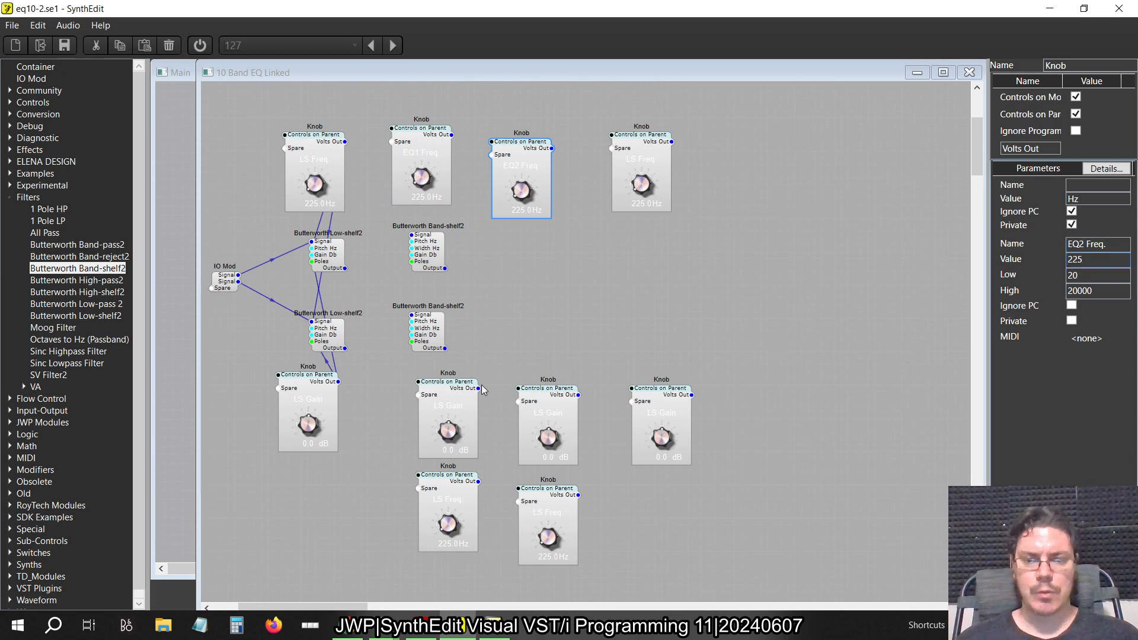
Check the gain labels in eq_para4.se1, and rename the second LS Gain knob in eq10-2.se1 to EQ1 Gain.
{"action": "left_click", "coordinate": [449, 403]}
{"action": "key", "text": "alt+Tab"}
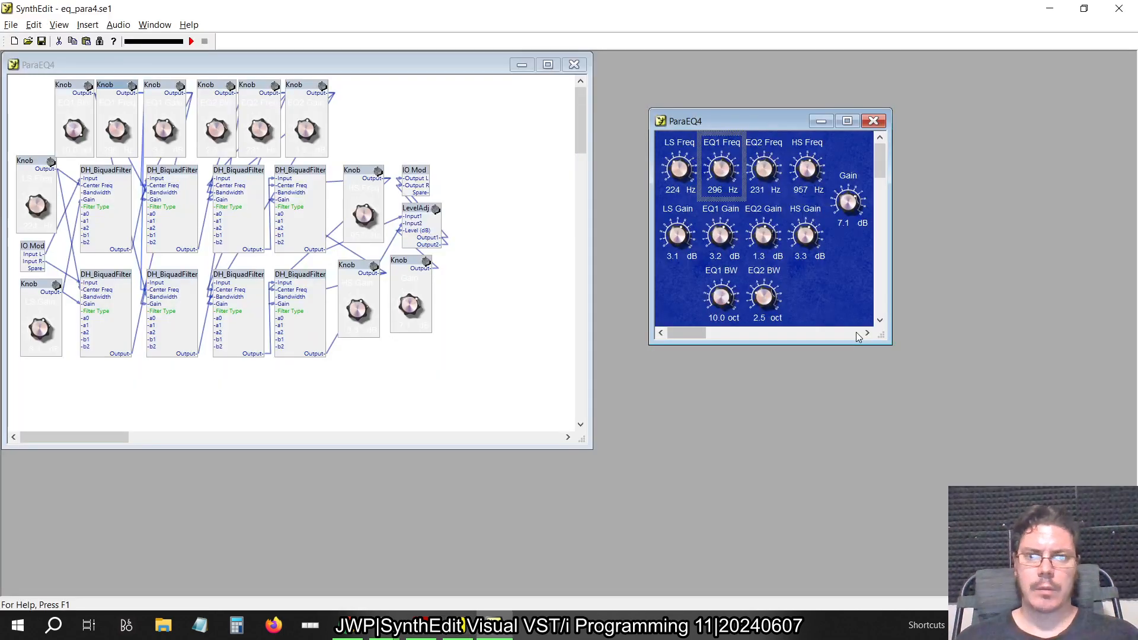
{"action": "key", "text": "alt+Tab"}
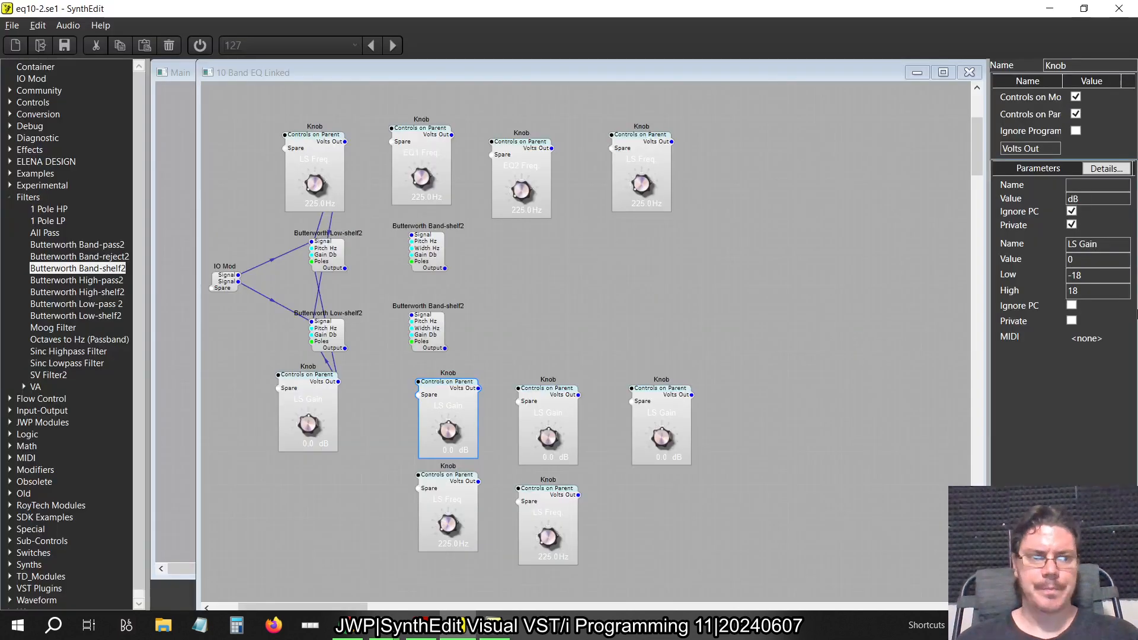
{"action": "left_click", "coordinate": [1079, 243]}
{"action": "key", "text": "BackSpace"}
{"action": "key", "text": "BackSpace"}
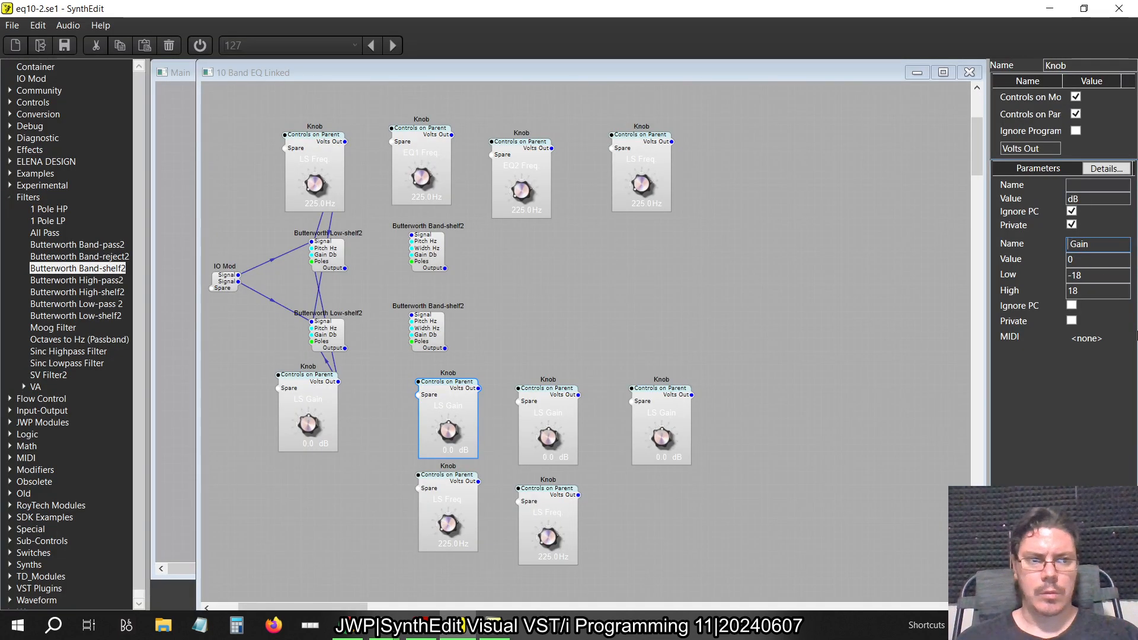
{"action": "type", "text": "EQ1"}
{"action": "key", "text": "Tab"}
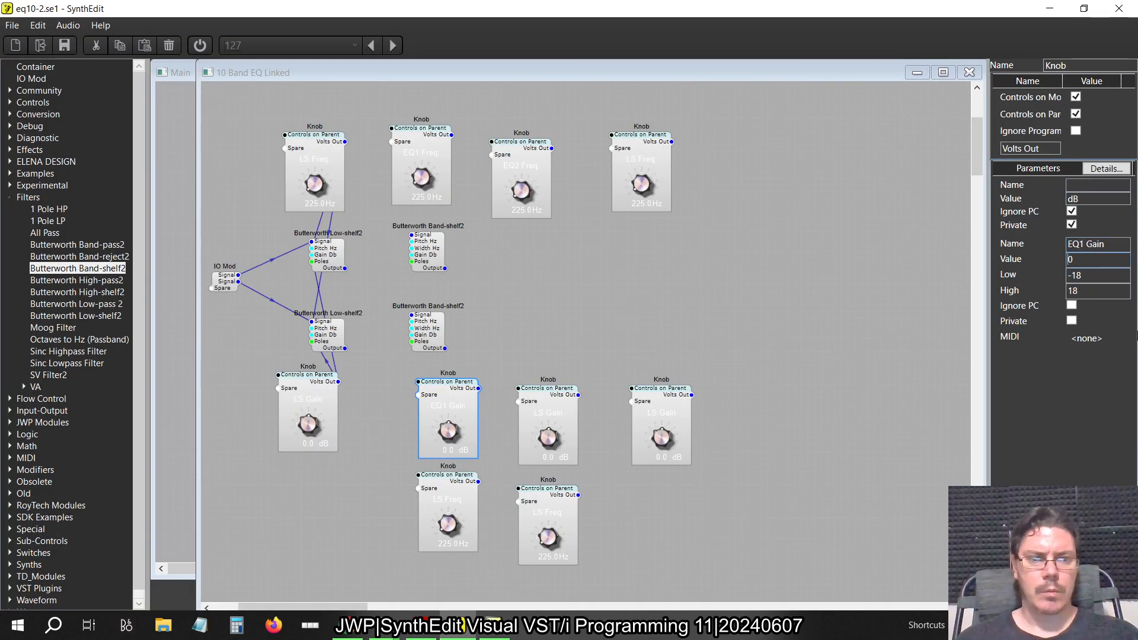
Check the bandwidth labels in eq_para4.se1, and rename the LS Freq. knob below EQ1 Gain in eq10-2.se1 to EQ1 BW.
{"action": "left_click", "coordinate": [430, 503]}
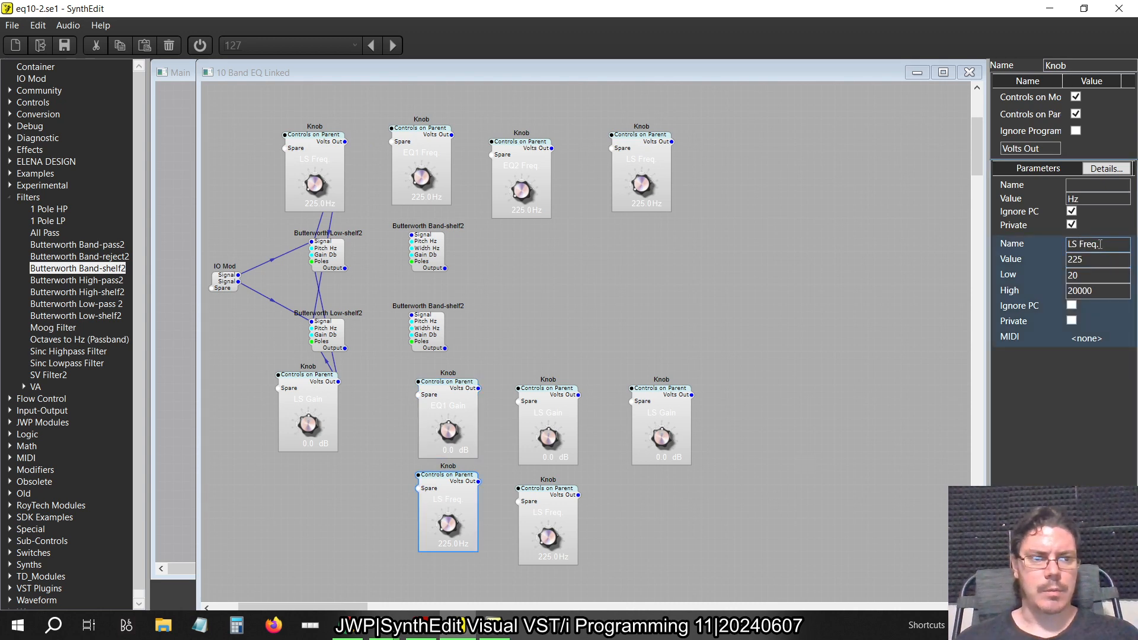
{"action": "key", "text": "alt+Tab"}
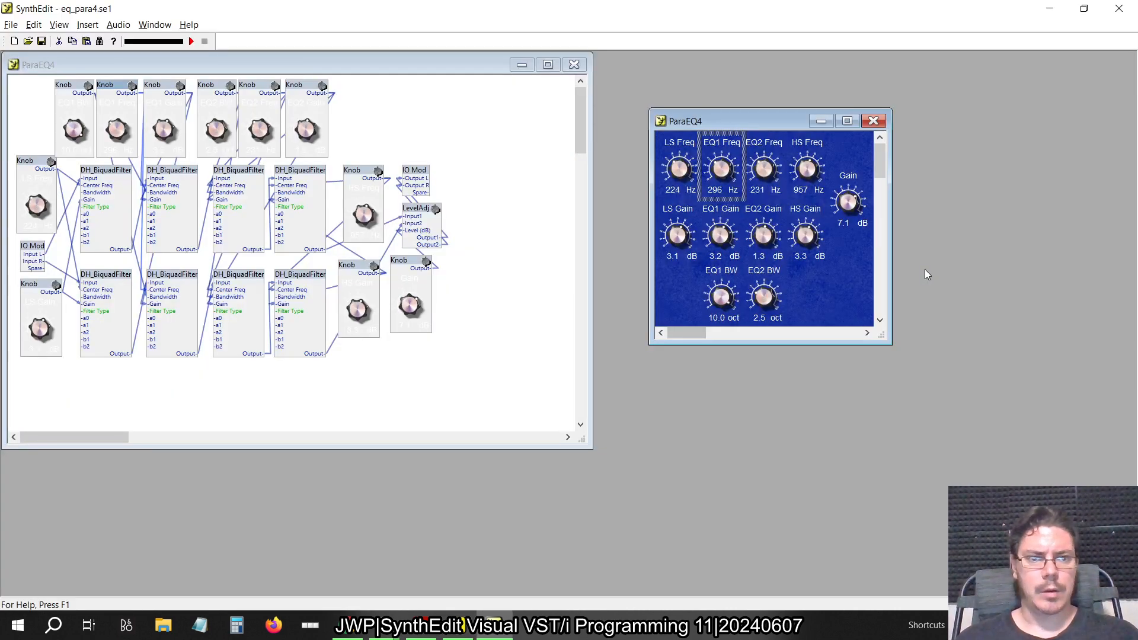
{"action": "key", "text": "alt+Tab"}
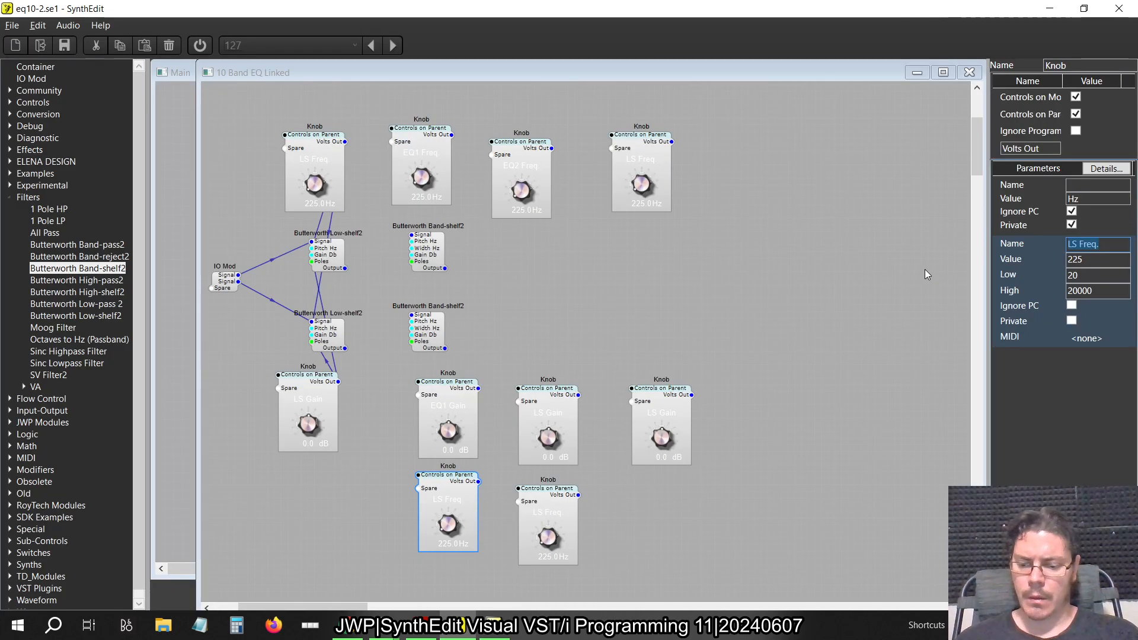
{"action": "type", "text": "EQ"}
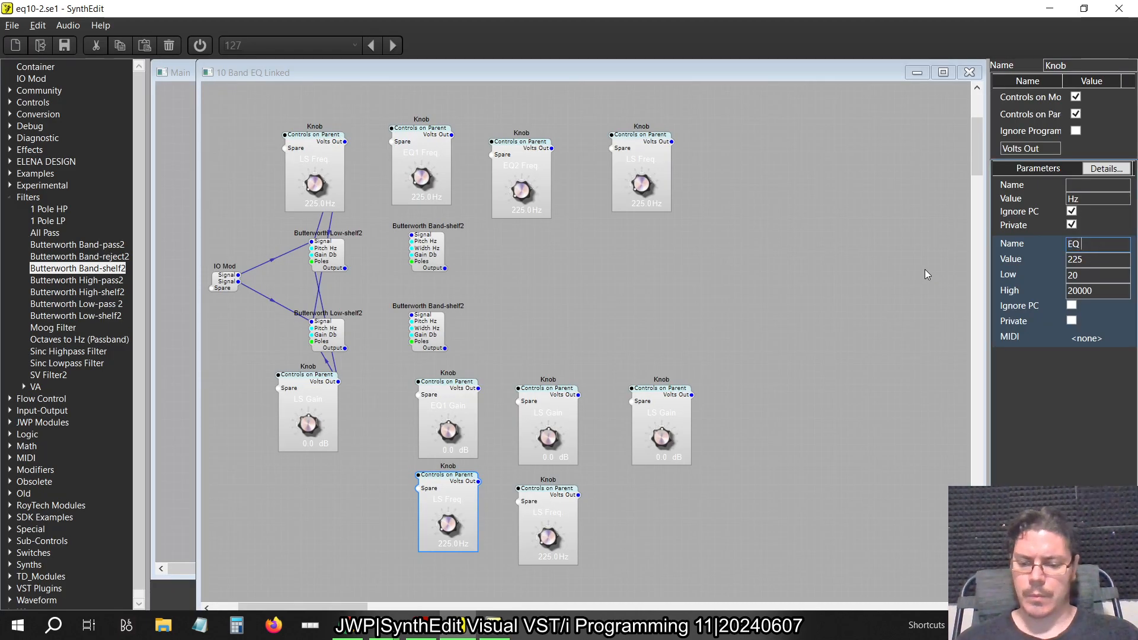
{"action": "type", "text": " BW"}
{"action": "key", "text": "Tab"}
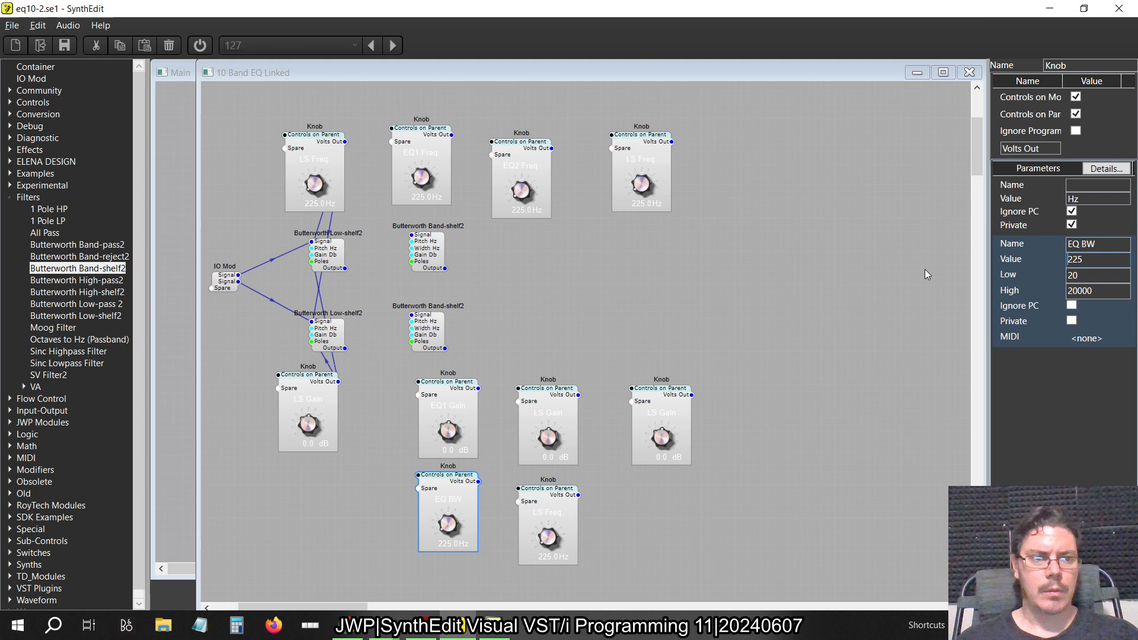
{"action": "left_click", "coordinate": [1083, 243]}
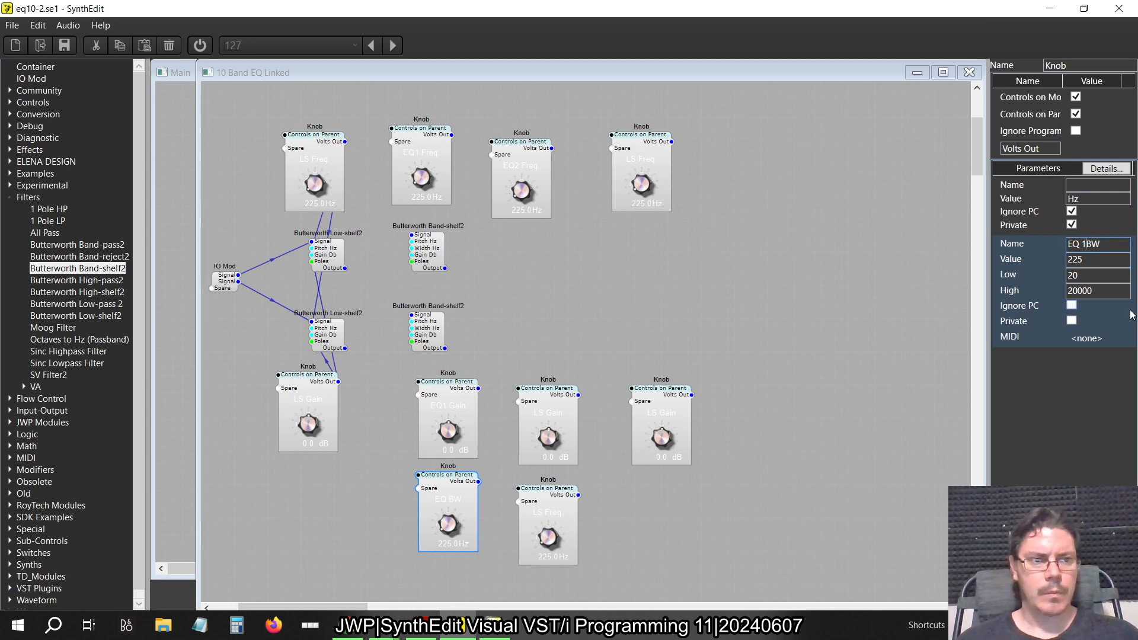
{"action": "type", "text": "1"}
{"action": "key", "text": "Tab"}
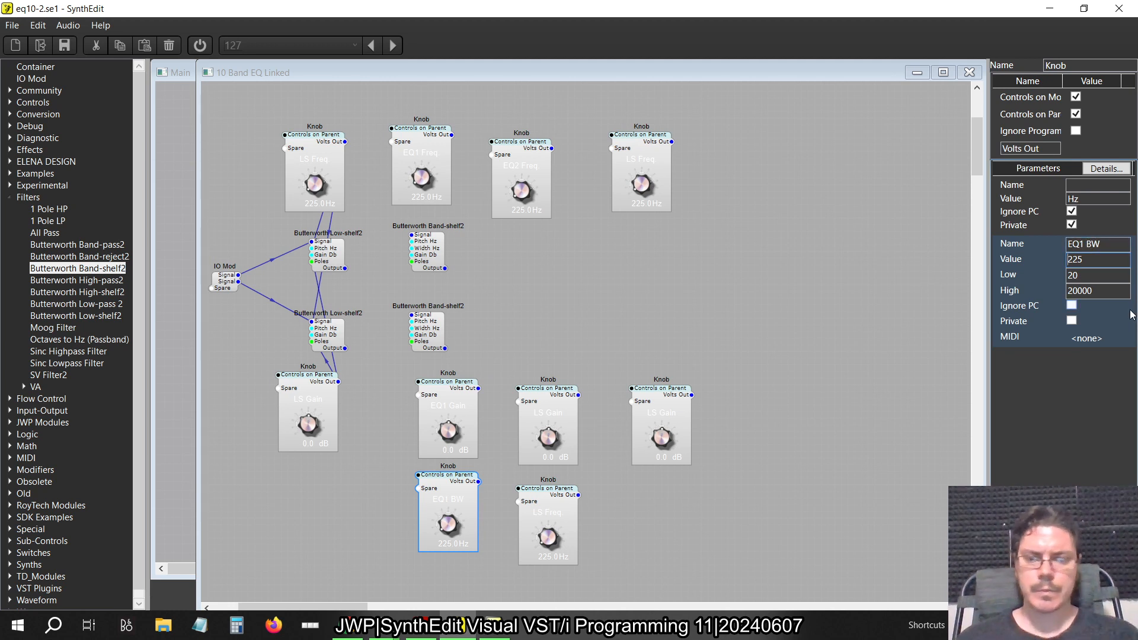
{"action": "left_click", "coordinate": [534, 318]}
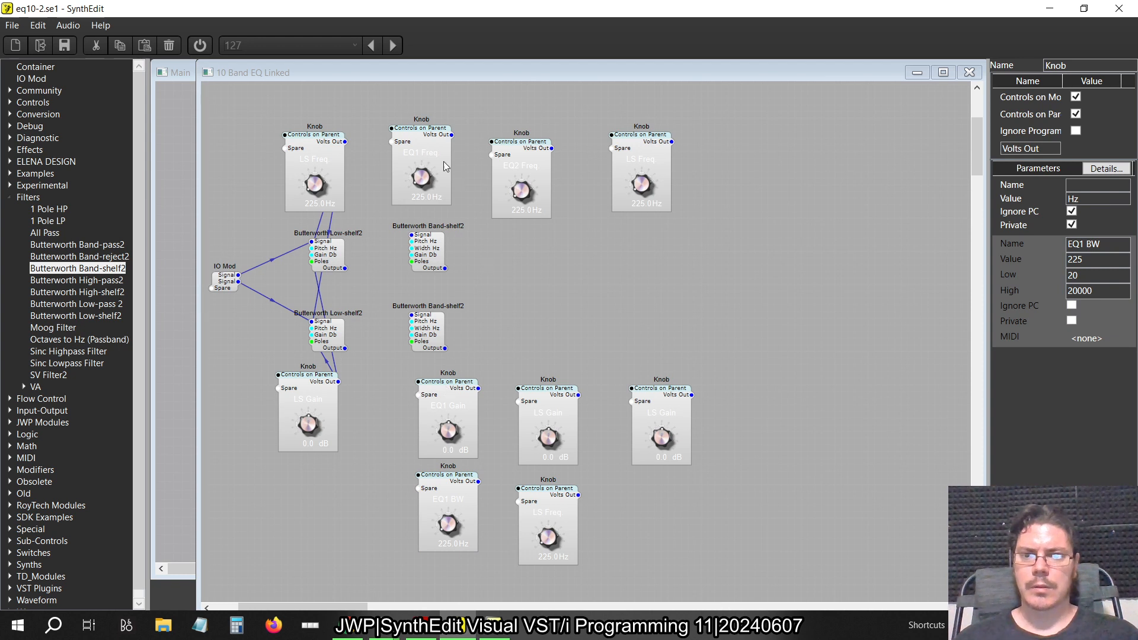
Align the LS Gain knob beneath the first LS Freq knob, and remove the trailing period from the upper-row frequency knob names.
{"action": "left_click", "coordinate": [339, 153]}
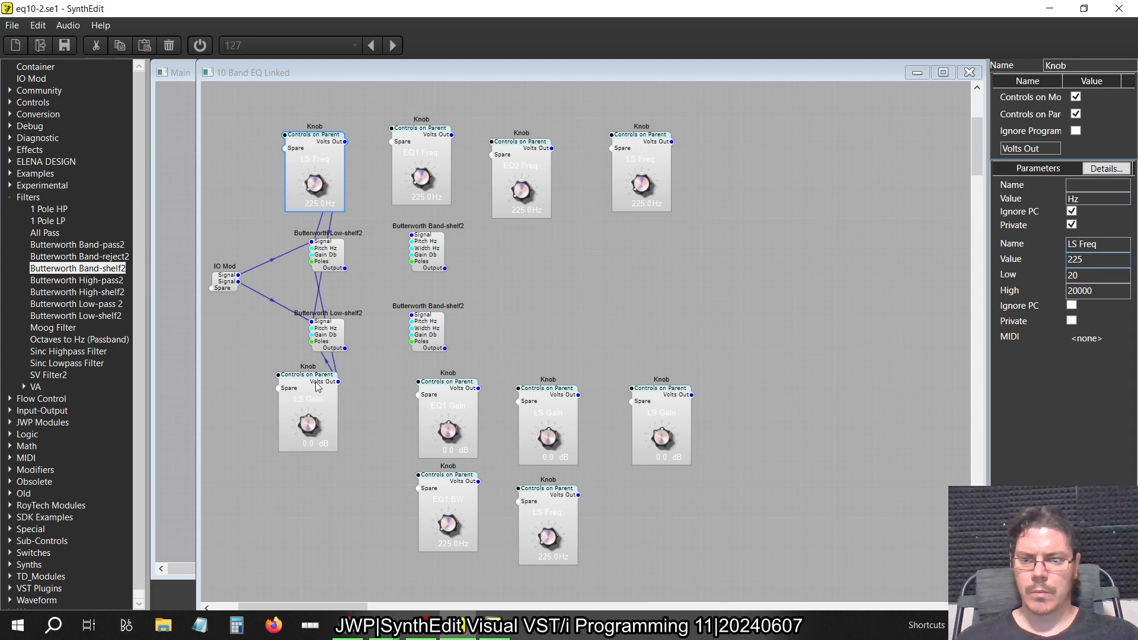
{"action": "mouse_move", "coordinate": [314, 387]}
{"action": "left_mouse_down"}
{"action": "mouse_move", "coordinate": [384, 381]}
{"action": "mouse_move", "coordinate": [341, 357]}
{"action": "mouse_move", "coordinate": [324, 383]}
{"action": "left_mouse_up"}
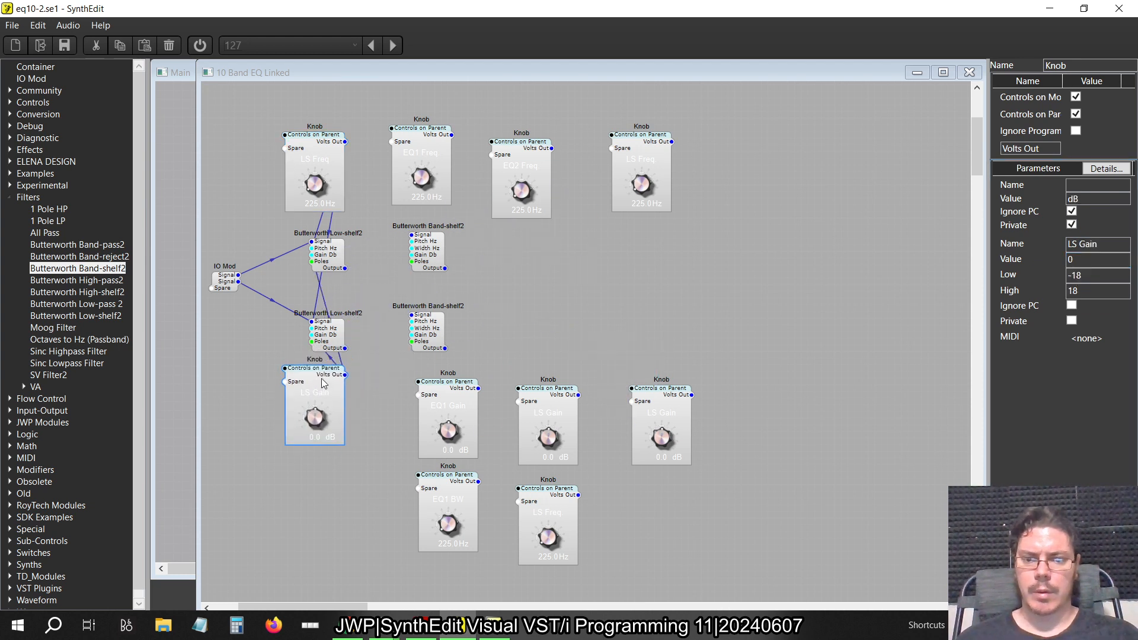
{"action": "left_click", "coordinate": [442, 140]}
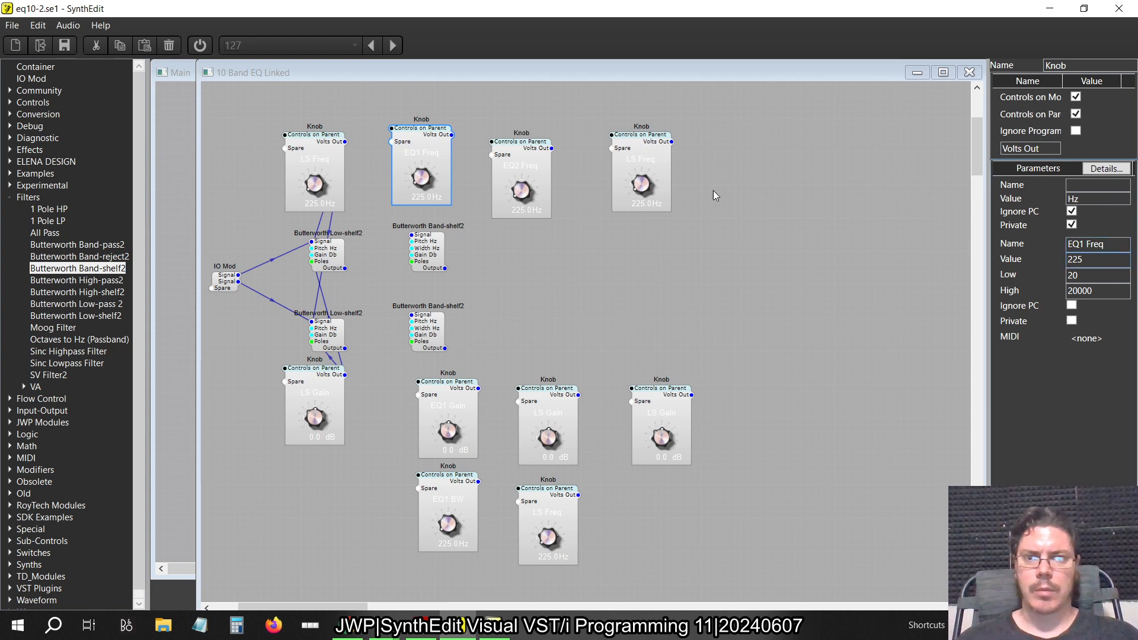
{"action": "left_click", "coordinate": [502, 148]}
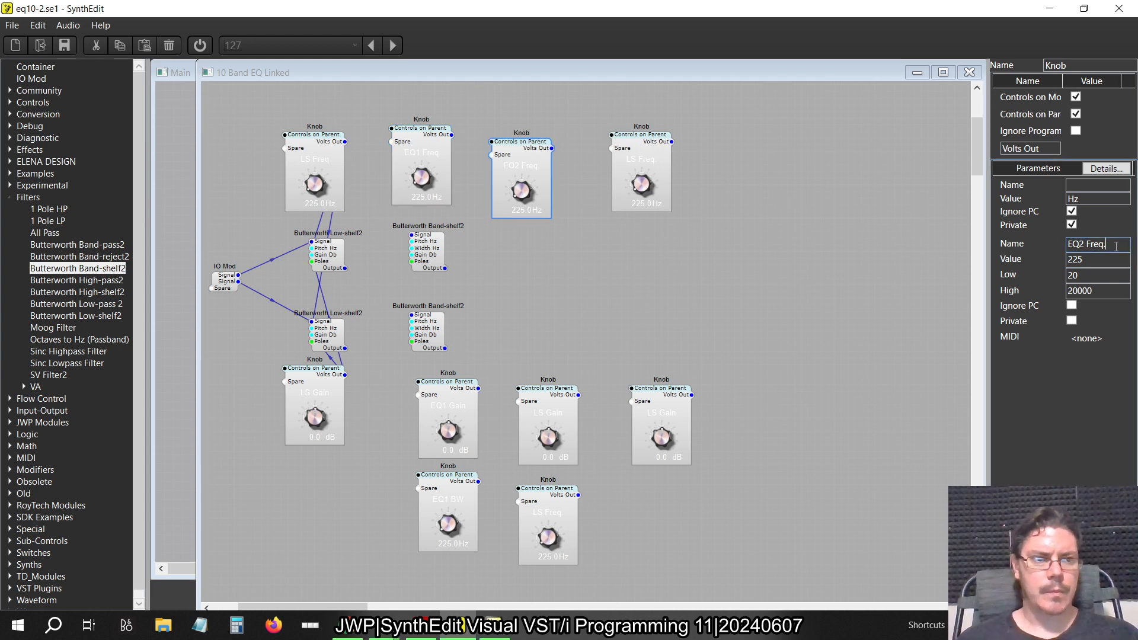
{"action": "left_click", "coordinate": [662, 168]}
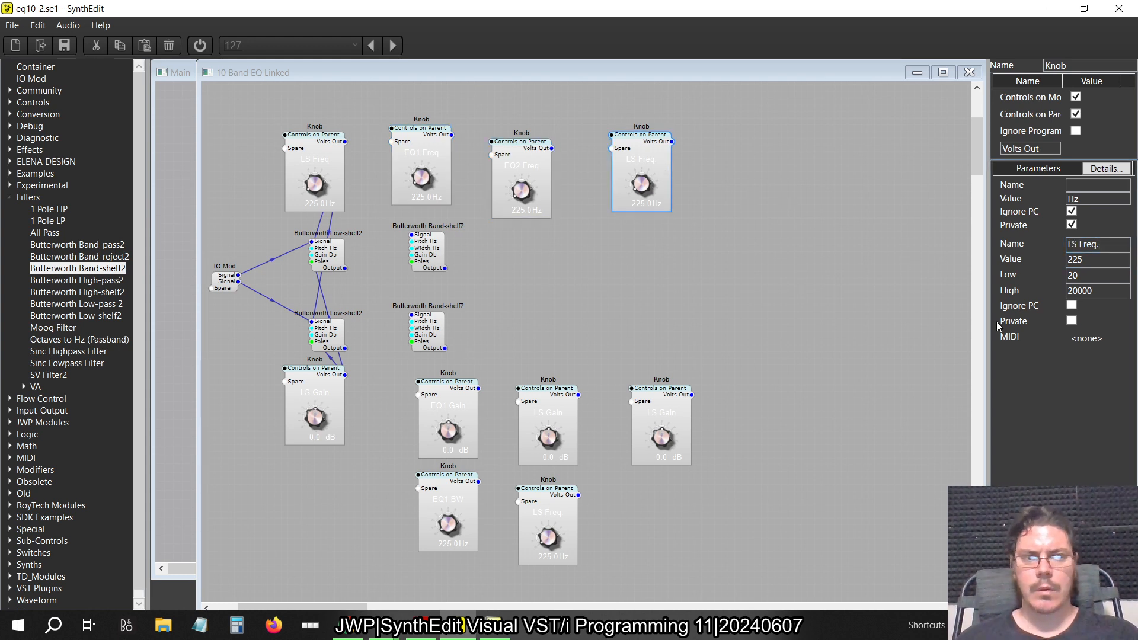
{"action": "left_click", "coordinate": [1115, 242]}
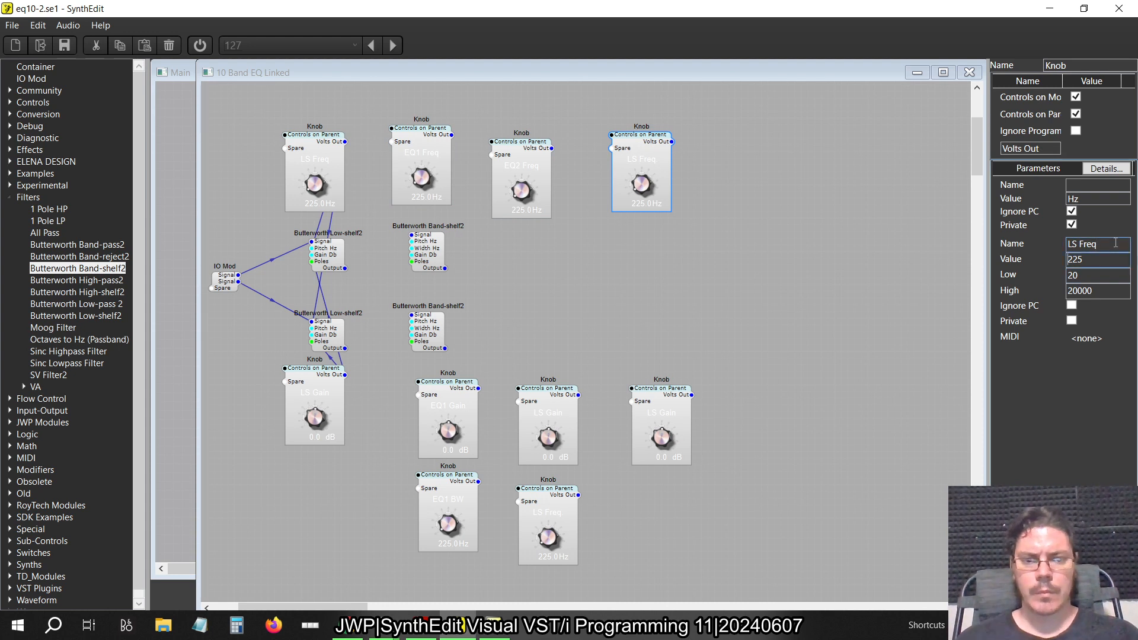
Replace the LS Freq. knob beside EQ1 BW with a copy of EQ1 BW, and rename the copy to EQ2 BW.
{"action": "left_click", "coordinate": [546, 499]}
{"action": "key", "text": "Delete"}
{"action": "left_click", "coordinate": [463, 484]}
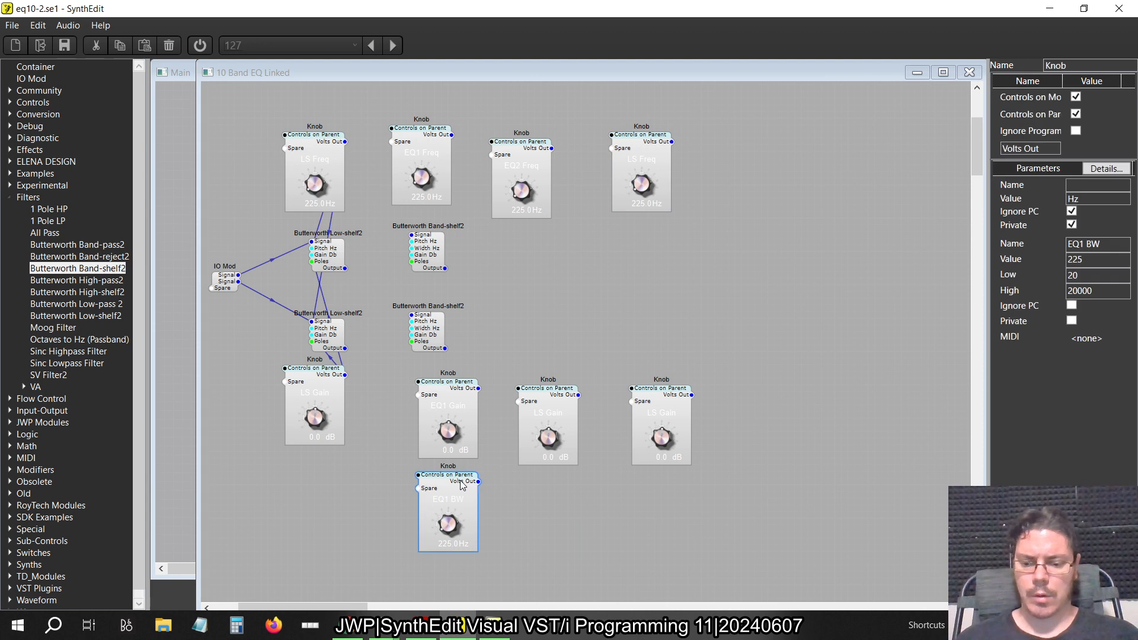
{"action": "left_click_drag", "start_coordinate": [462, 485], "coordinate": [569, 485]}
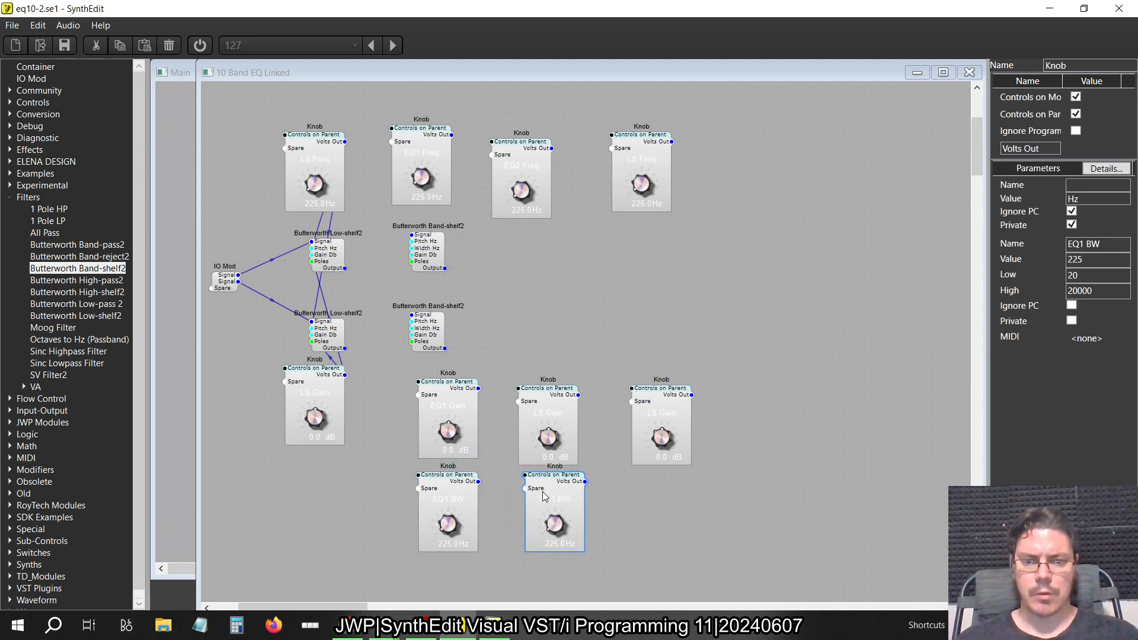
{"action": "left_click", "coordinate": [1082, 243]}
{"action": "key", "text": "BackSpace"}
{"action": "type", "text": "2"}
{"action": "key", "text": "Tab"}
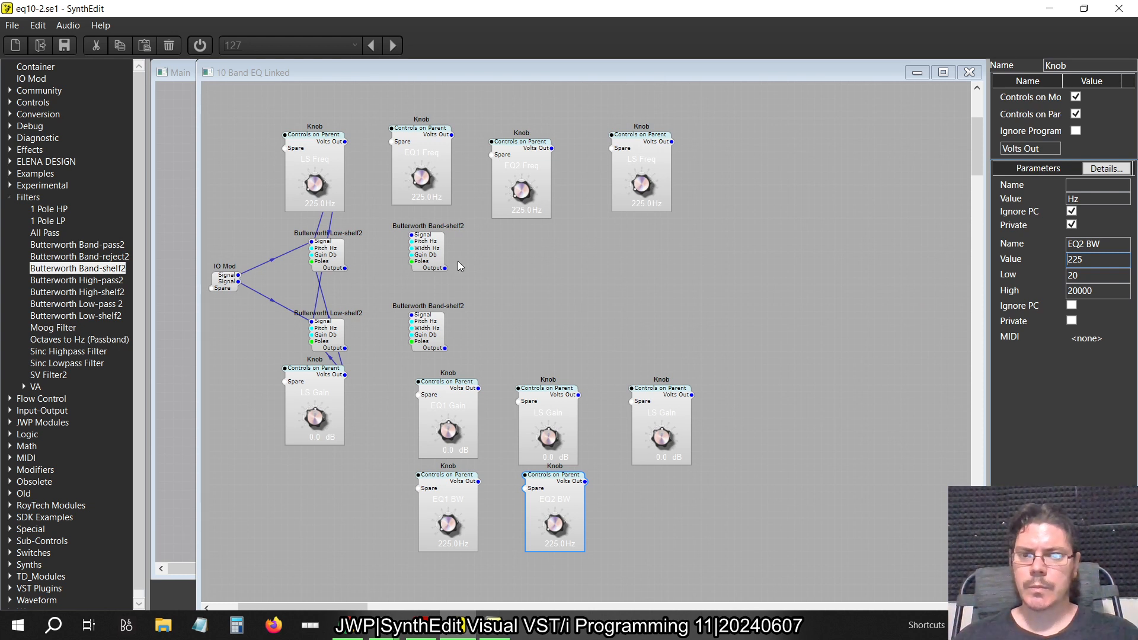
Connect EQ1 Freq, EQ1 Gain and EQ1 BW to the upper Butterworth Band-shelf2's Pitch Hz, Gain Db and Width Hz inputs.
{"action": "left_click_drag", "start_coordinate": [451, 135], "coordinate": [413, 241]}
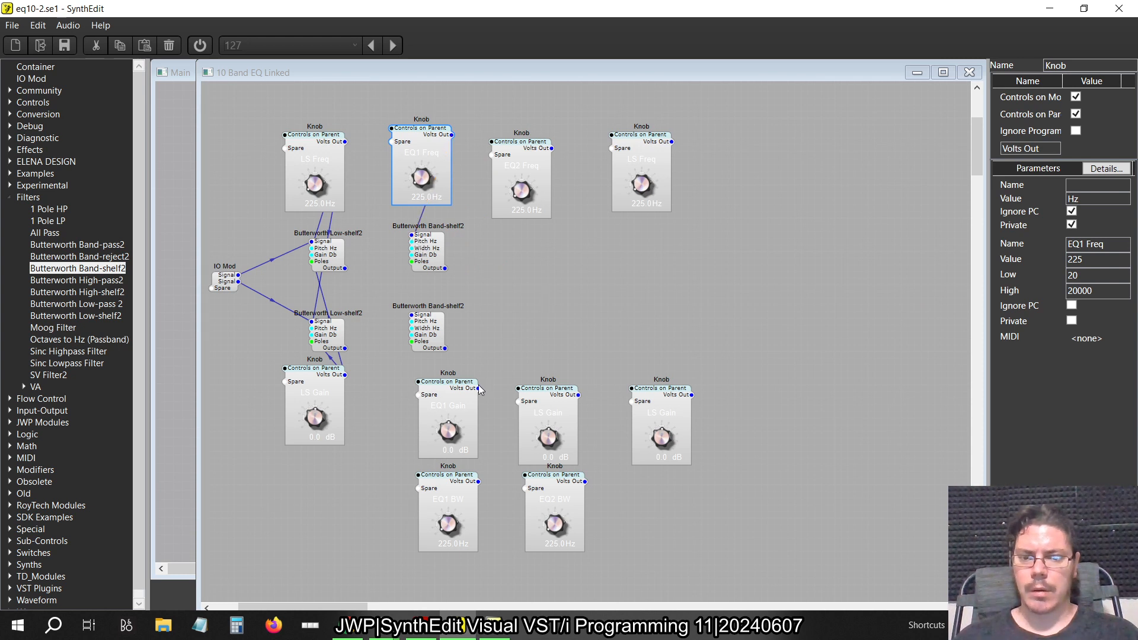
{"action": "left_click_drag", "start_coordinate": [478, 389], "coordinate": [418, 261]}
{"action": "left_click_drag", "start_coordinate": [478, 481], "coordinate": [415, 248]}
{"action": "left_click", "coordinate": [431, 252]}
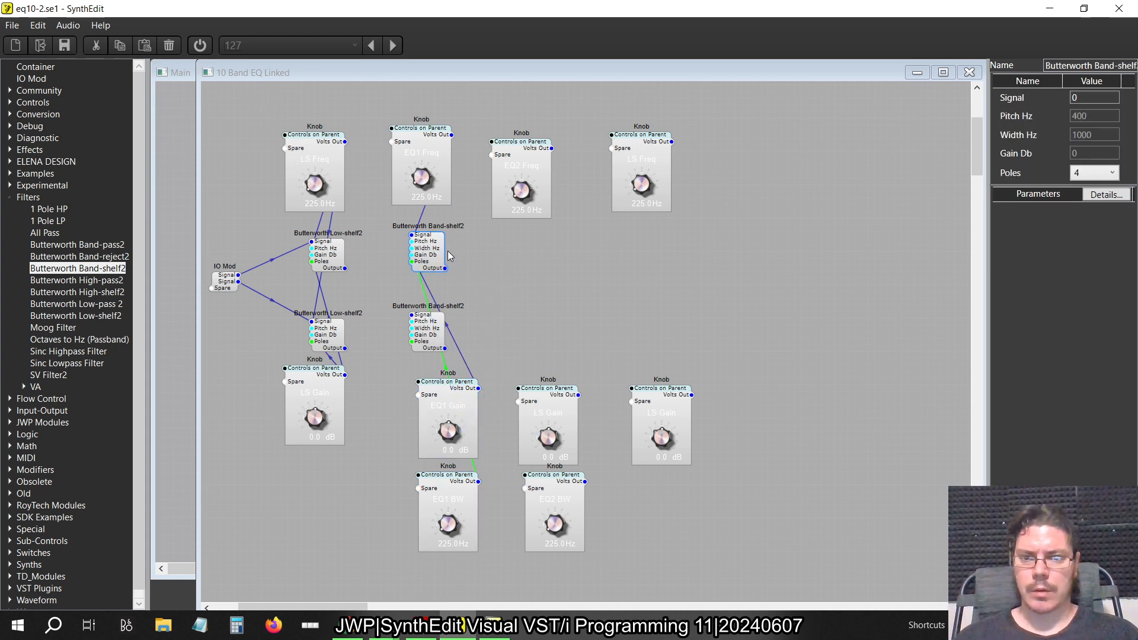
{"action": "left_click", "coordinate": [677, 348]}
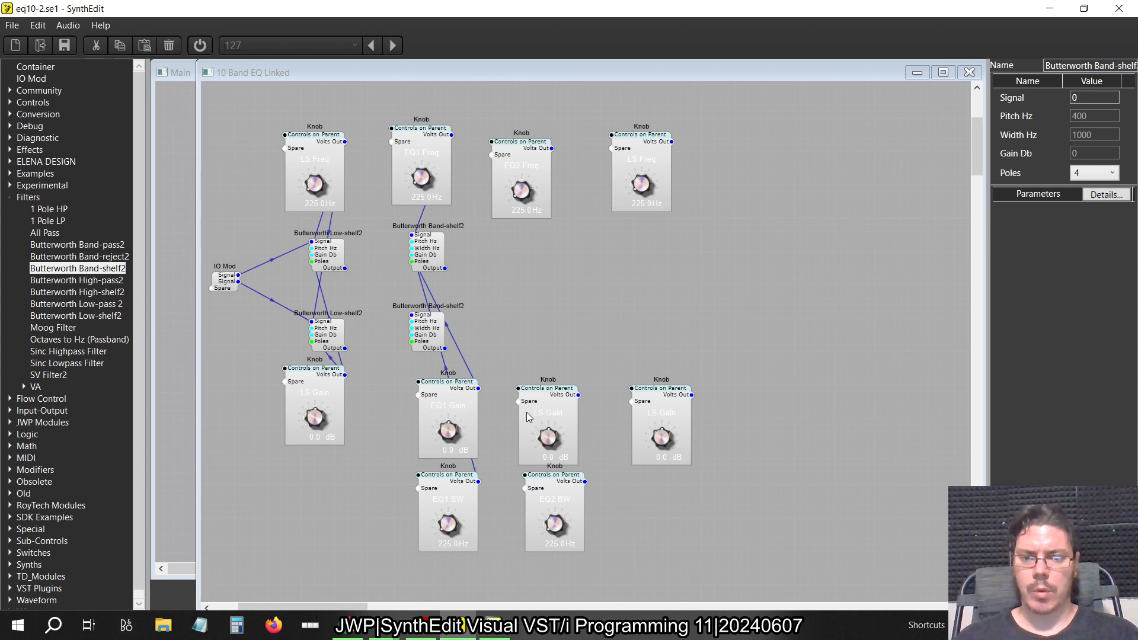
Connect the EQ1 Freq, Gain and BW knobs to the matching Pitch Hz, Gain Db and Width Hz inputs of the lower Butterworth Band-shelf2.
{"action": "left_click_drag", "start_coordinate": [451, 136], "coordinate": [420, 326]}
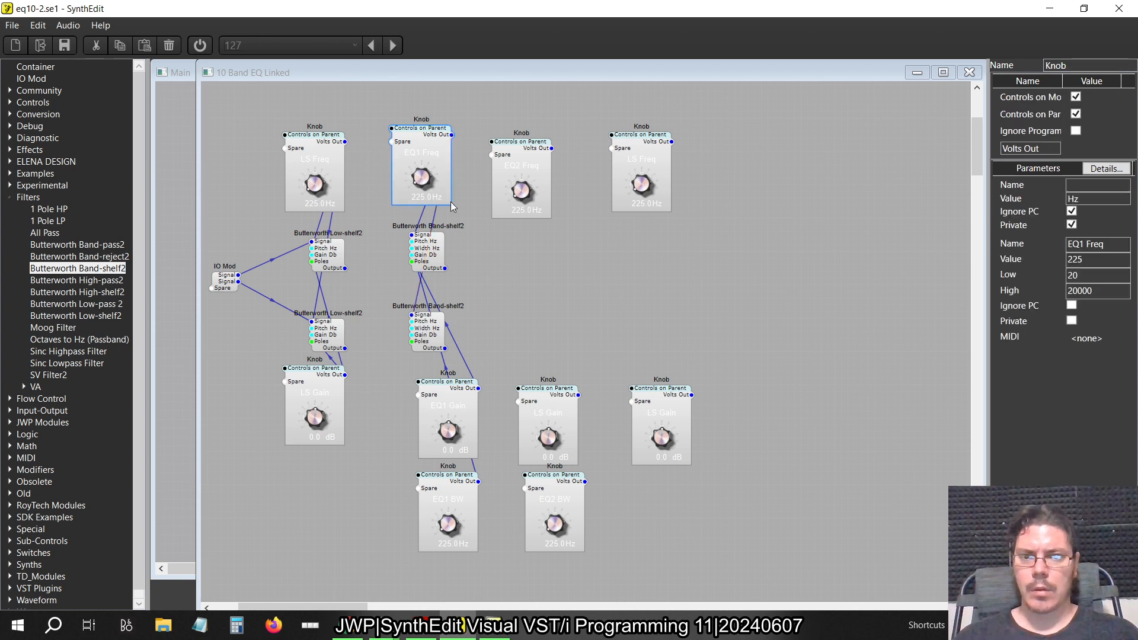
{"action": "left_click_drag", "start_coordinate": [477, 388], "coordinate": [418, 334]}
{"action": "left_click_drag", "start_coordinate": [478, 480], "coordinate": [418, 329]}
Delete the three third-column knobs and replace them with a copy of the whole wired EQ1 column, including both Band-shelf2 filters.
{"action": "left_click_drag", "start_coordinate": [596, 546], "coordinate": [479, 119]}
{"action": "key", "text": "Delete"}
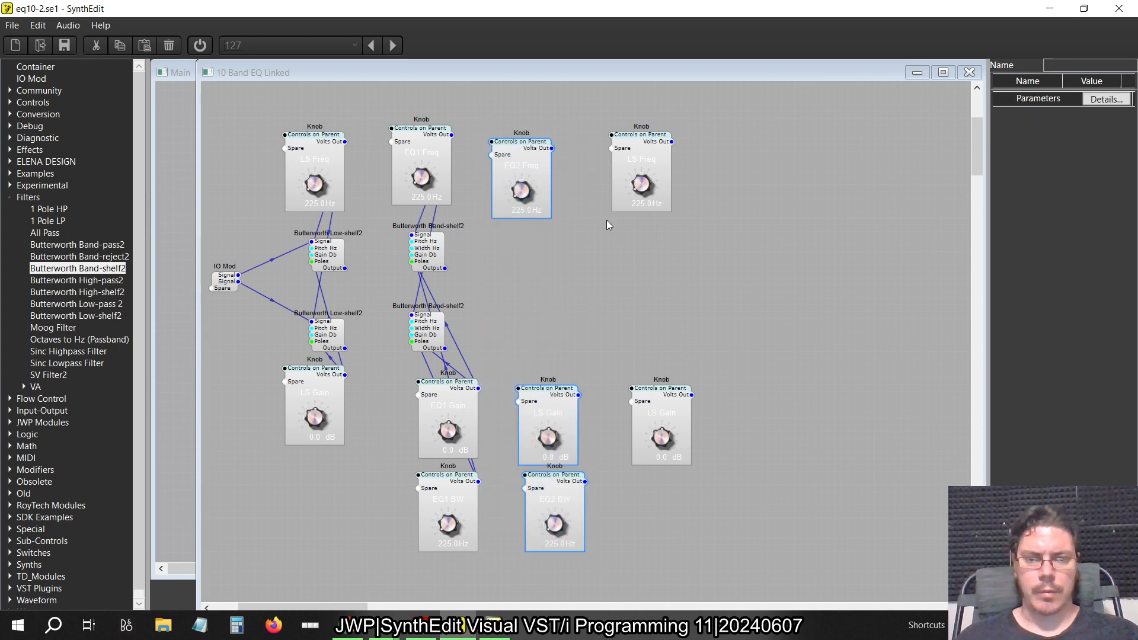
{"action": "left_click_drag", "start_coordinate": [507, 556], "coordinate": [372, 112]}
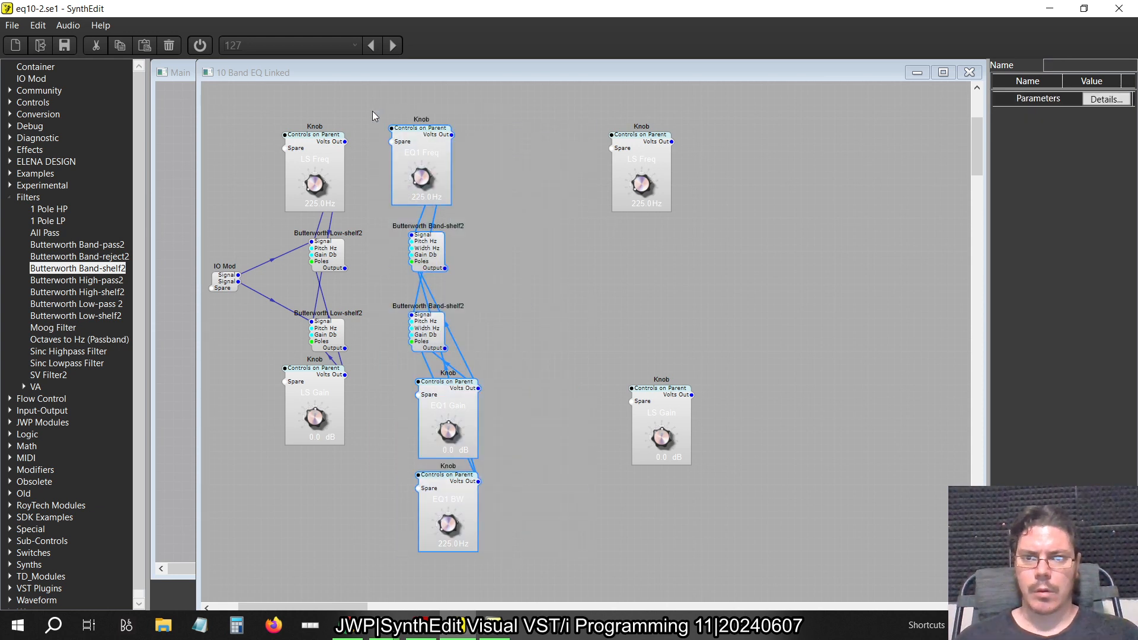
{"action": "left_click", "coordinate": [507, 158]}
{"action": "key", "text": "ctrl+v"}
{"action": "left_click_drag", "start_coordinate": [456, 191], "coordinate": [535, 147]}
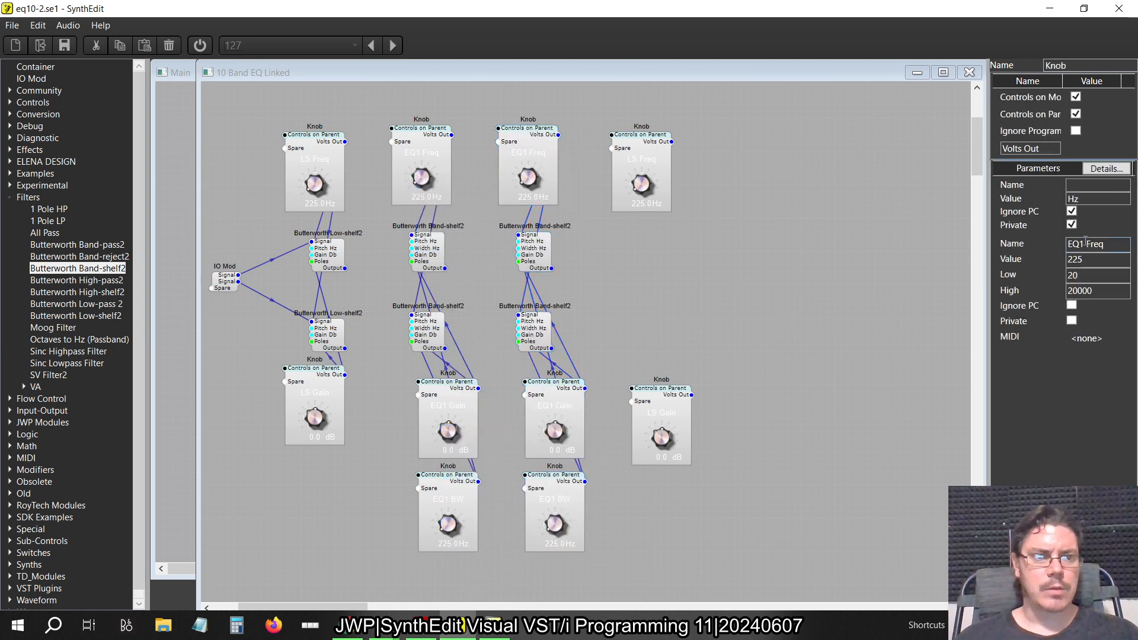
Rename the frequency and gain knobs in the copied column to EQ2 Freq and EQ2 Gain.
{"action": "key", "text": "BackSpace"}
{"action": "type", "text": "2"}
{"action": "key", "text": "Tab"}
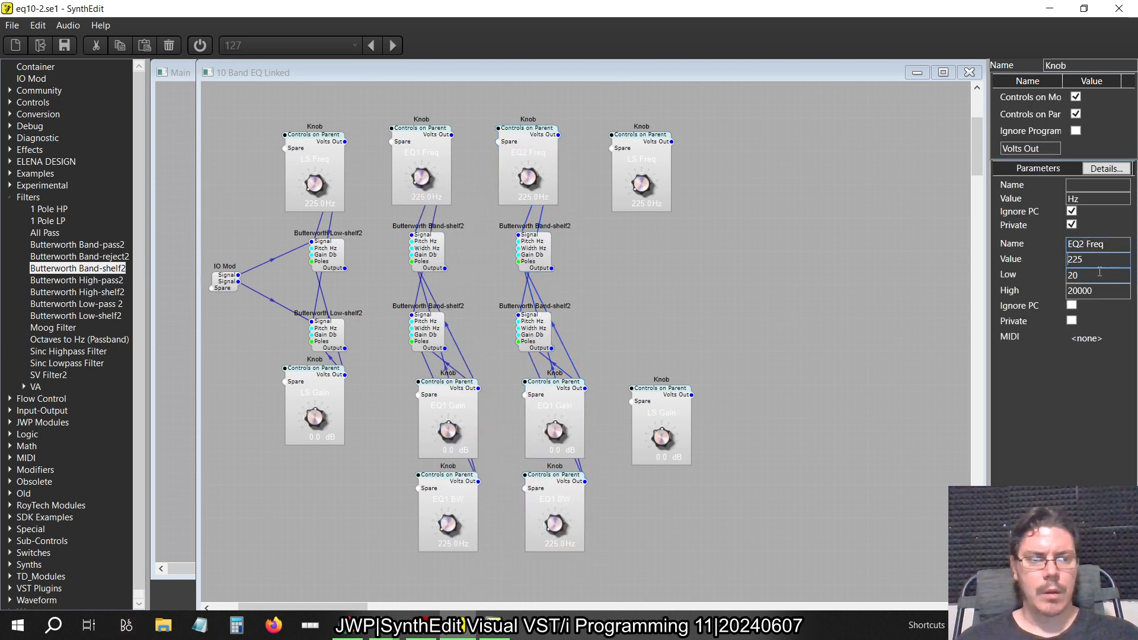
{"action": "left_click", "coordinate": [556, 402]}
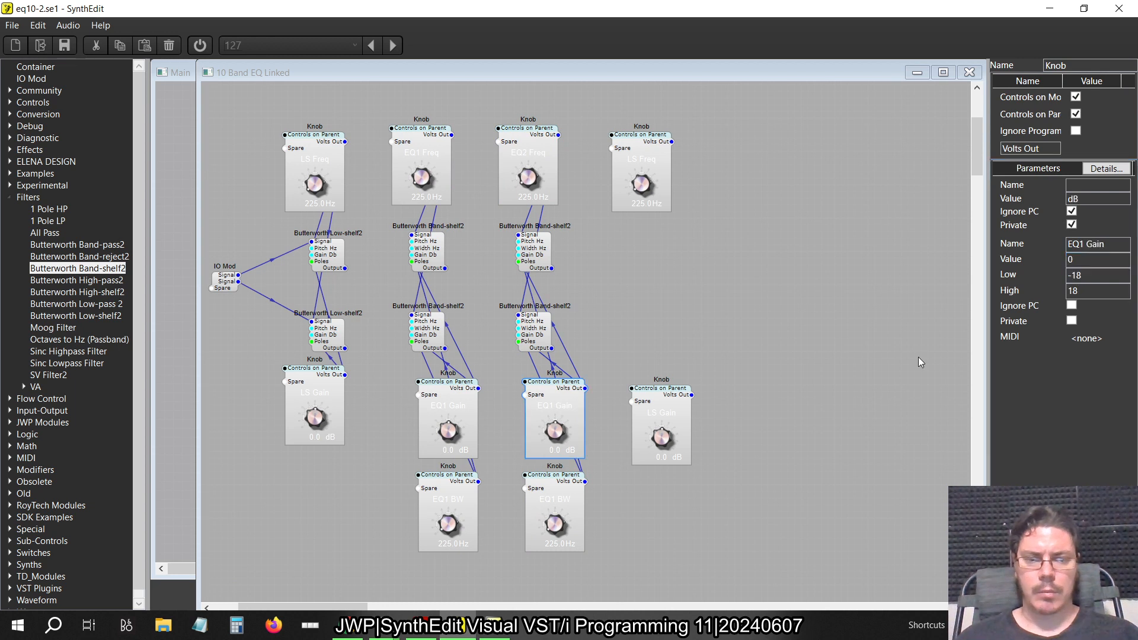
{"action": "left_click", "coordinate": [1086, 244]}
{"action": "key", "text": "BackSpace"}
{"action": "type", "text": "2"}
{"action": "key", "text": "Tab"}
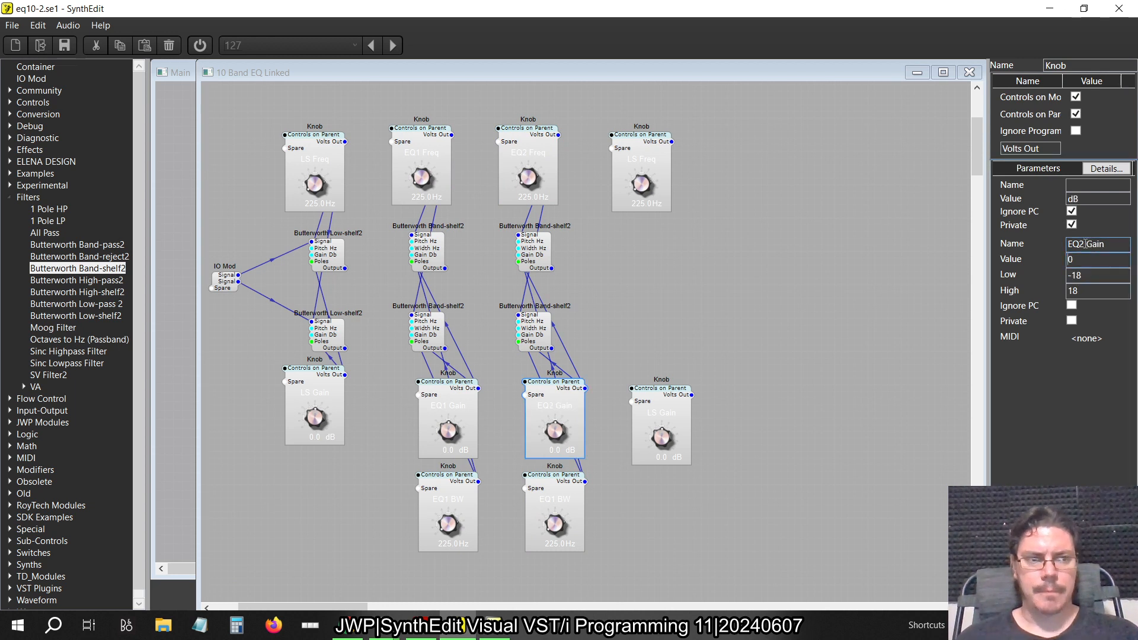
Rename the bandwidth knob in the copied column to EQ2 BW.
{"action": "left_click", "coordinate": [560, 487]}
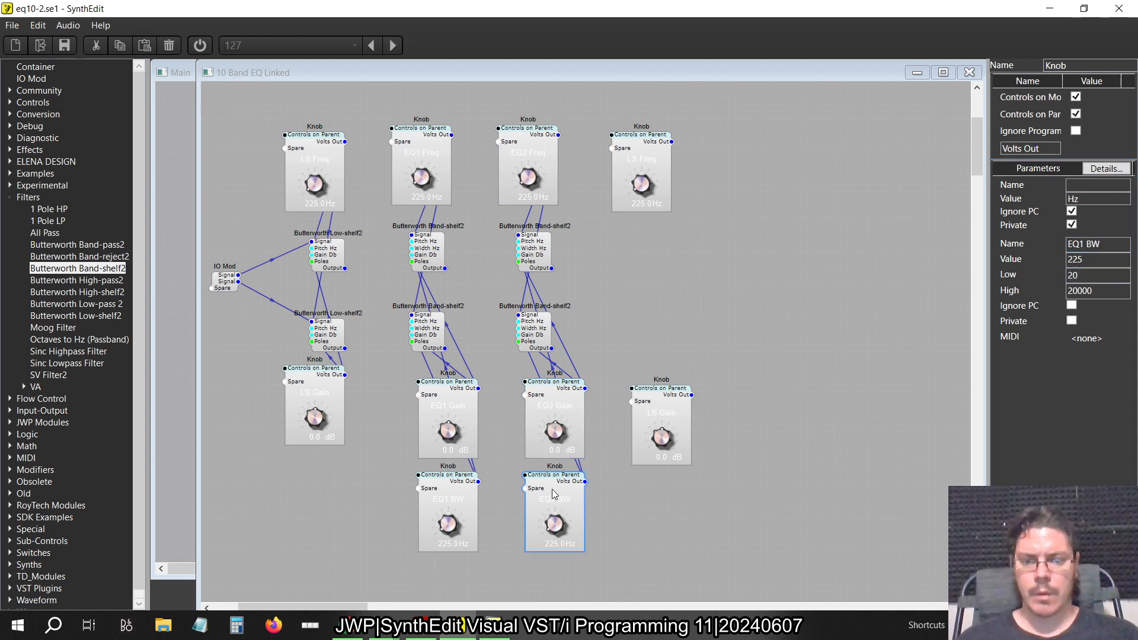
{"action": "left_click", "coordinate": [1088, 245]}
{"action": "key", "text": "BackSpace"}
{"action": "type", "text": "2"}
{"action": "key", "text": "Tab"}
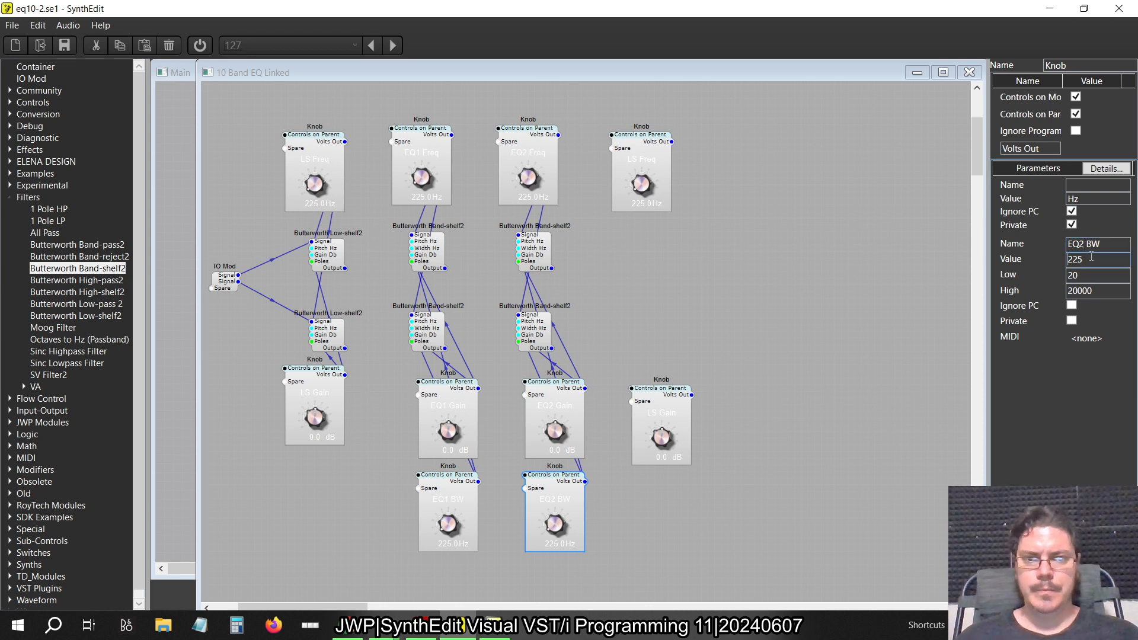
Rename the fourth column's frequency and gain knobs to HS Freq and HS Gain.
{"action": "left_click", "coordinate": [643, 161]}
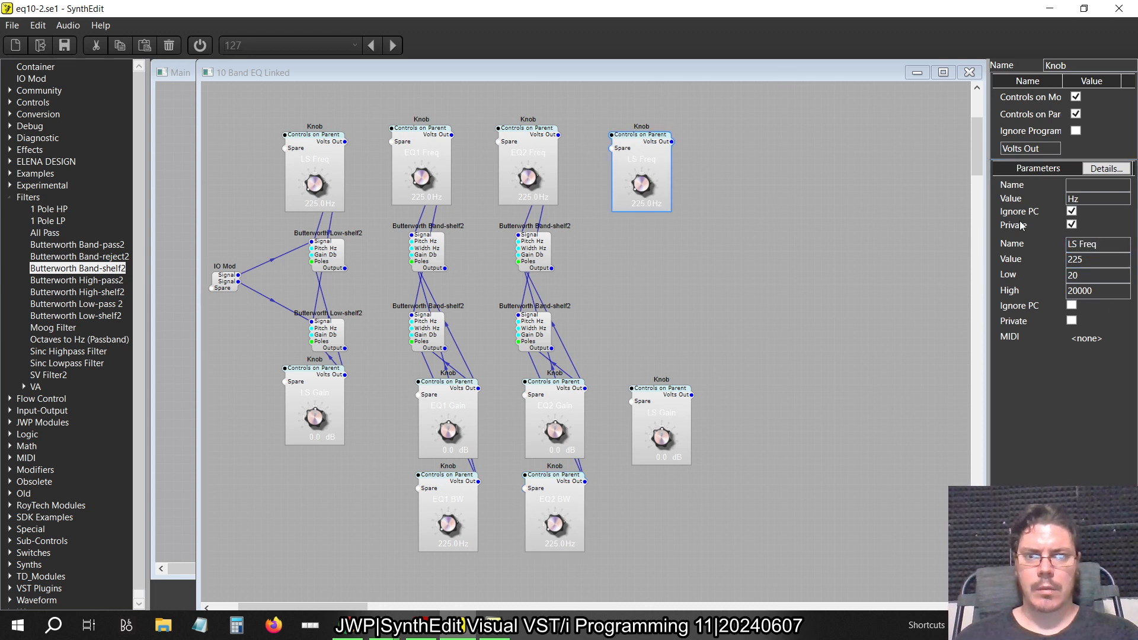
{"action": "left_click", "coordinate": [1074, 244]}
{"action": "key", "text": "BackSpace"}
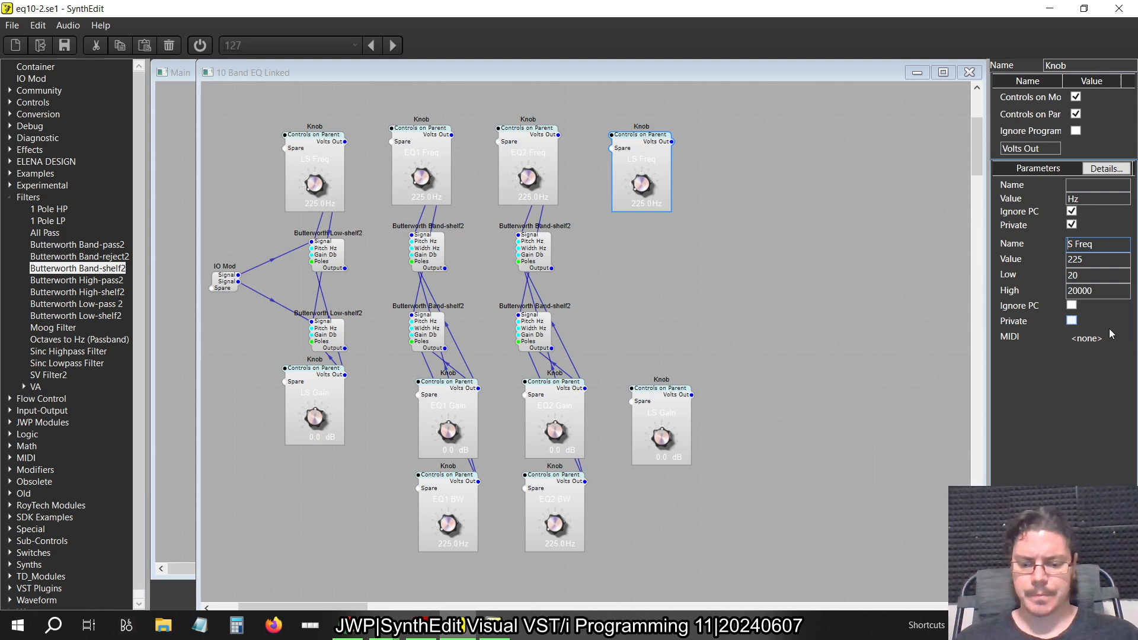
{"action": "type", "text": "H"}
{"action": "left_click", "coordinate": [690, 403]}
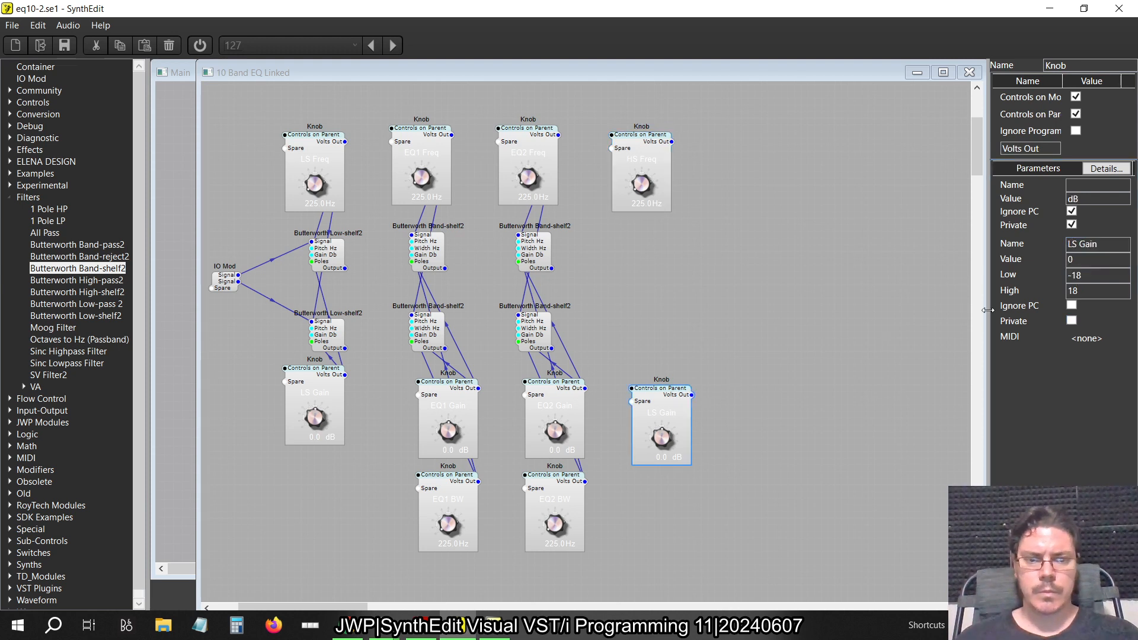
{"action": "left_click", "coordinate": [1074, 243]}
{"action": "key", "text": "BackSpace"}
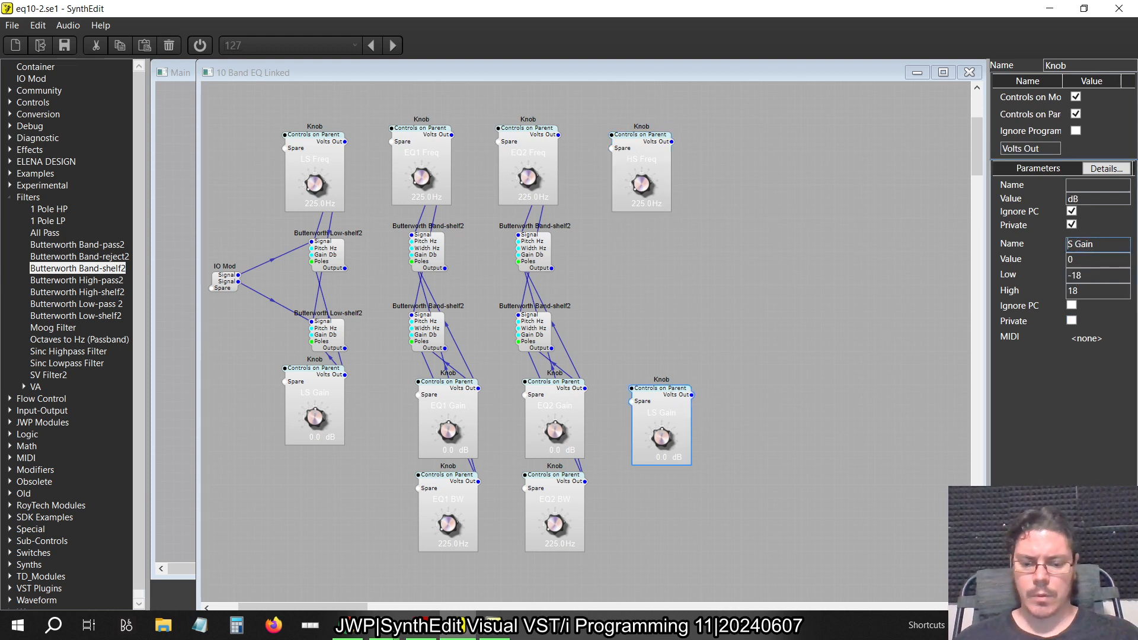
{"action": "type", "text": "H"}
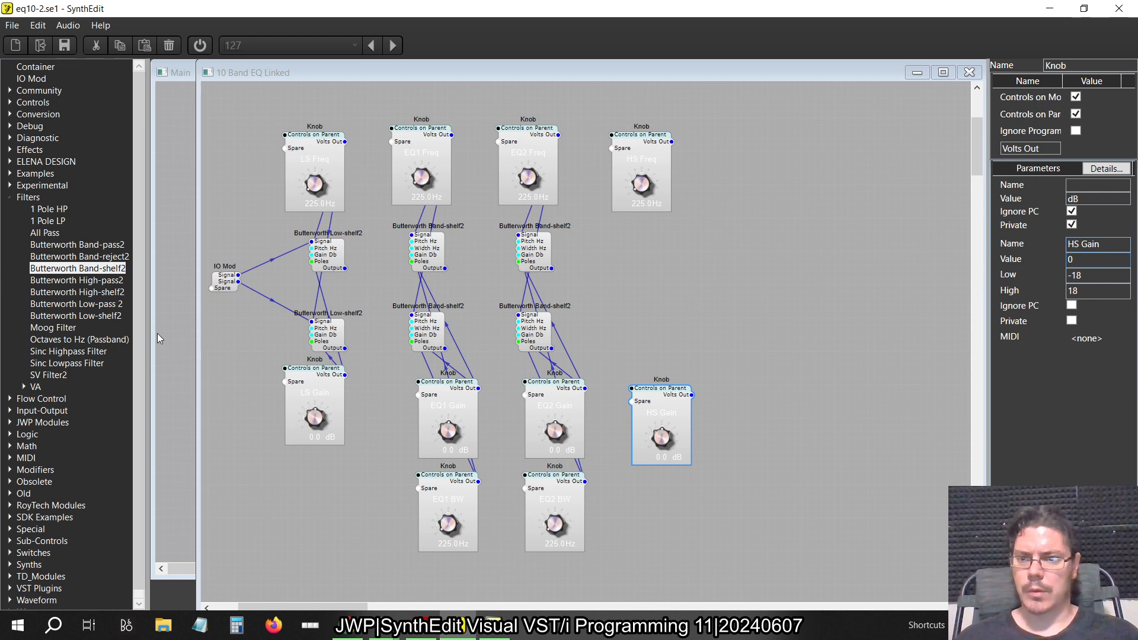
Add a Butterworth High-shelf2 filter and wire HS Freq to its Pitch Hz and HS Gain to its Gain Db.
{"action": "left_click_drag", "start_coordinate": [102, 294], "coordinate": [599, 355]}
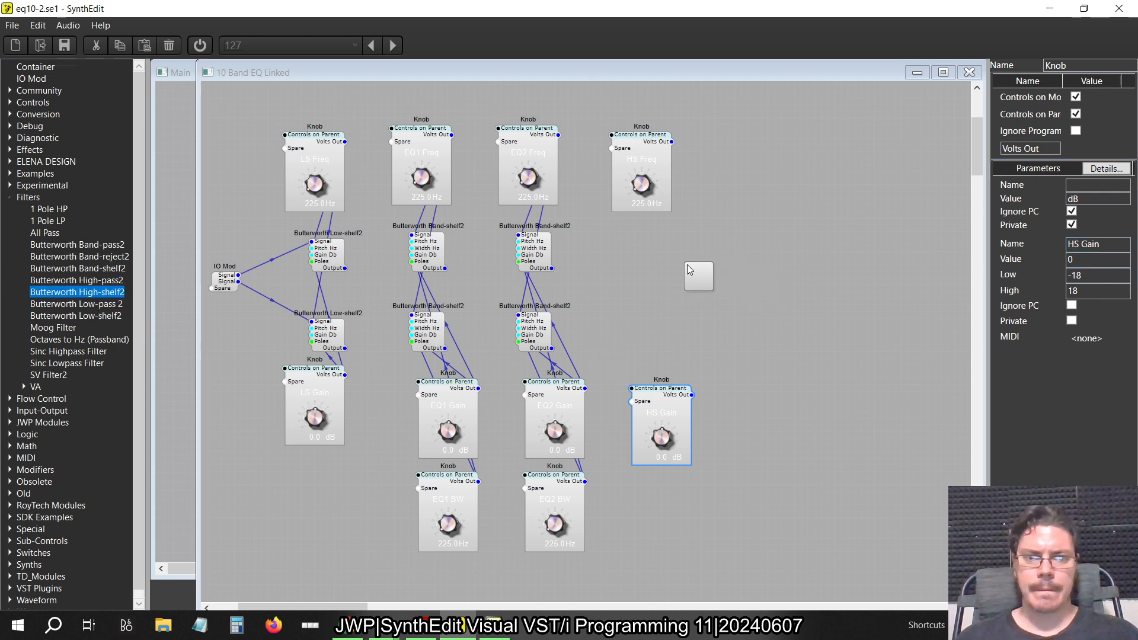
{"action": "left_click_drag", "start_coordinate": [687, 265], "coordinate": [699, 277]}
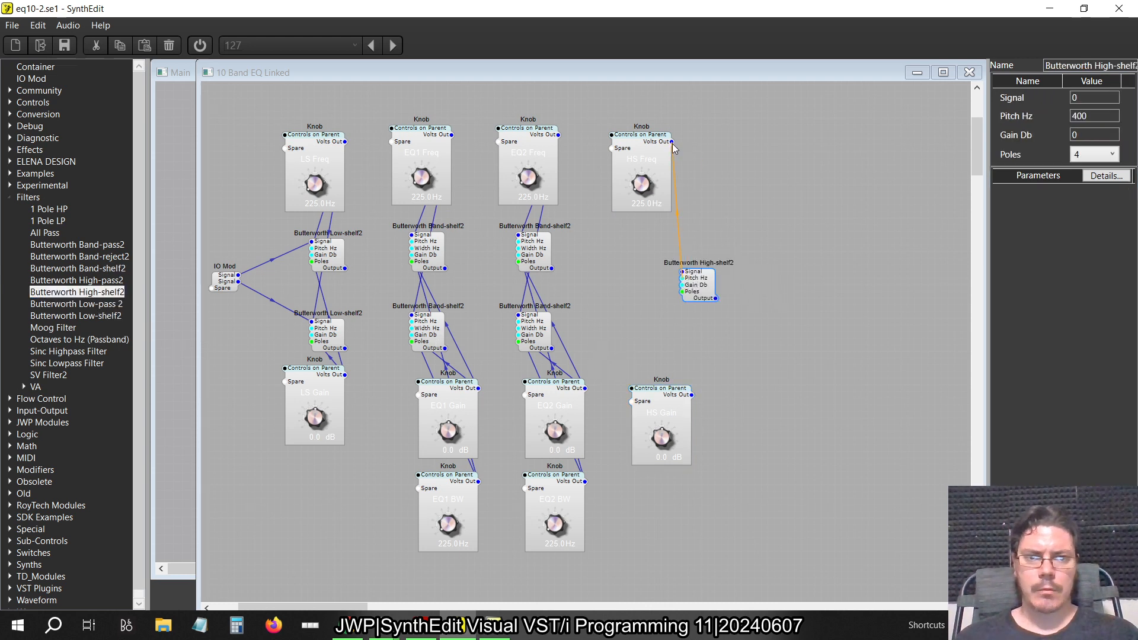
{"action": "left_click_drag", "start_coordinate": [672, 143], "coordinate": [684, 283]}
{"action": "left_click_drag", "start_coordinate": [672, 412], "coordinate": [705, 297]}
Duplicate the High-shelf2 filter and wire HS Freq and HS Gain to the copy's Pitch Hz and Gain Db.
{"action": "key", "text": "ctrl+c"}
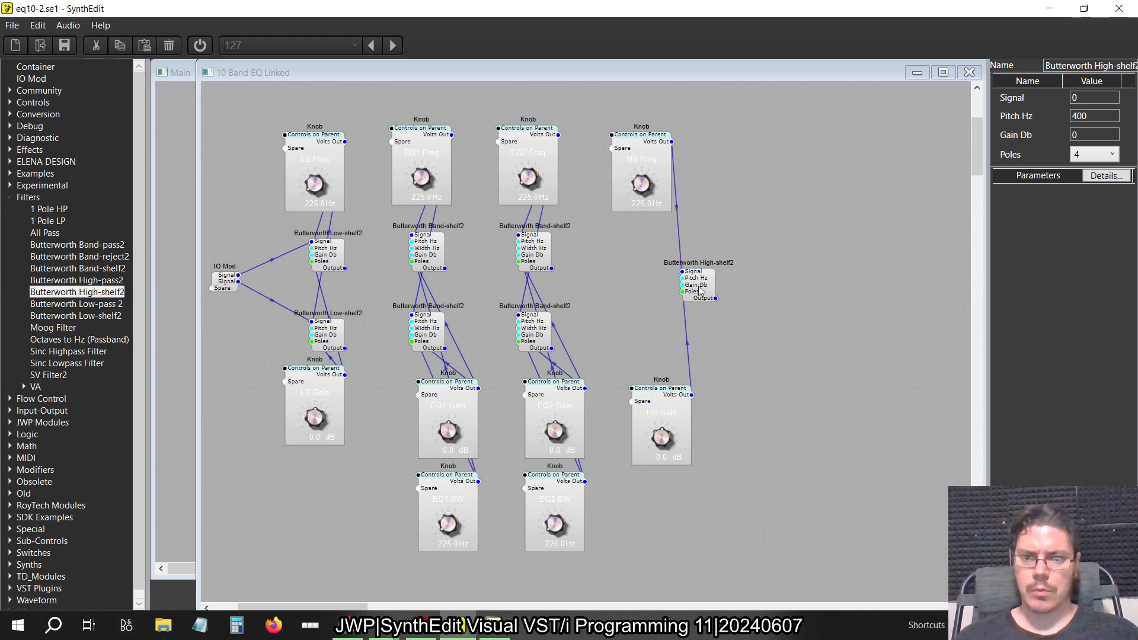
{"action": "key", "text": "ctrl+v"}
{"action": "mouse_move", "coordinate": [425, 339]}
{"action": "left_mouse_down"}
{"action": "mouse_move", "coordinate": [510, 325]}
{"action": "mouse_move", "coordinate": [501, 237]}
{"action": "mouse_move", "coordinate": [509, 362]}
{"action": "mouse_move", "coordinate": [483, 374]}
{"action": "mouse_move", "coordinate": [435, 332]}
{"action": "left_mouse_up"}
{"action": "left_click_drag", "start_coordinate": [752, 322], "coordinate": [671, 141]}
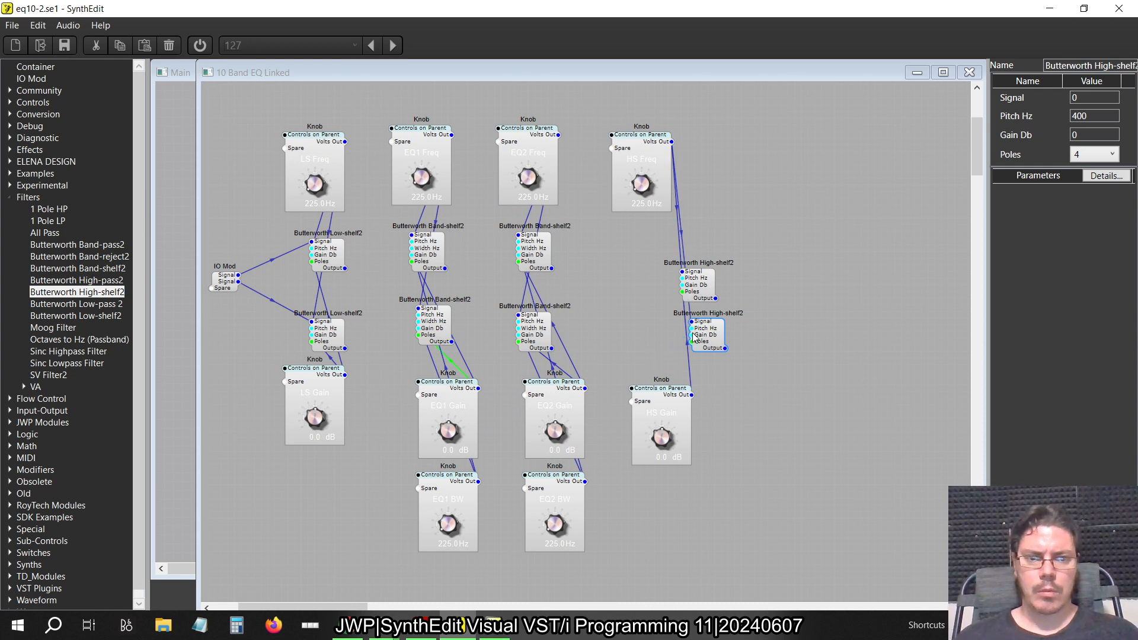
{"action": "left_click_drag", "start_coordinate": [693, 336], "coordinate": [692, 395]}
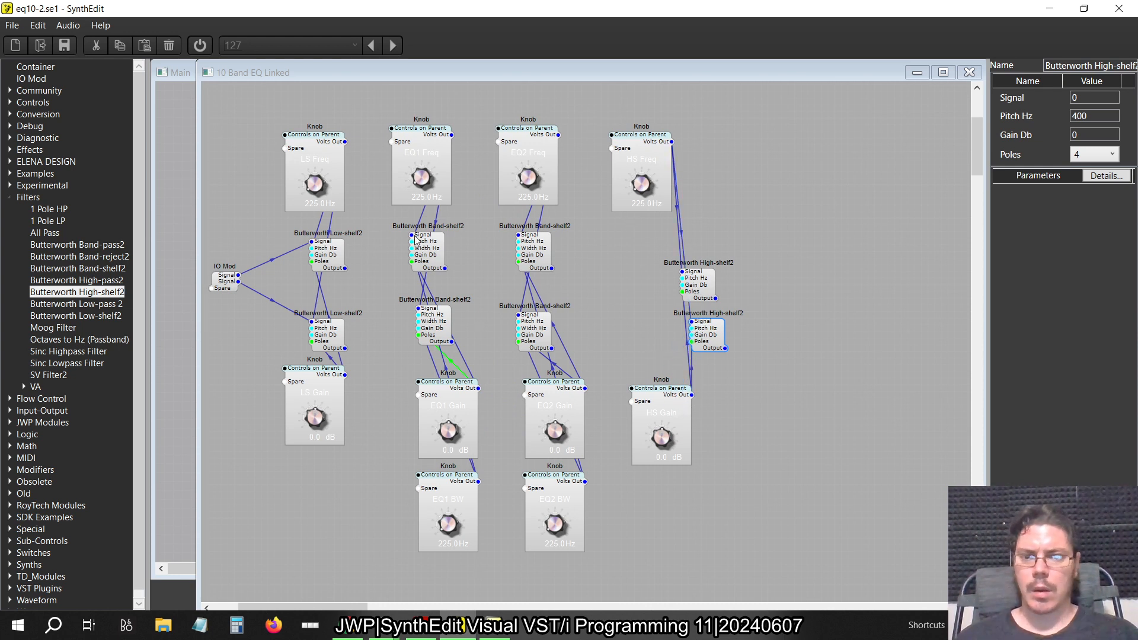
Chain both stereo channels by wiring each filter's Output to the next filter's Signal, from Low-shelf2 through both Band-shelf2 filters to High-shelf2.
{"action": "left_click_drag", "start_coordinate": [342, 263], "coordinate": [467, 273]}
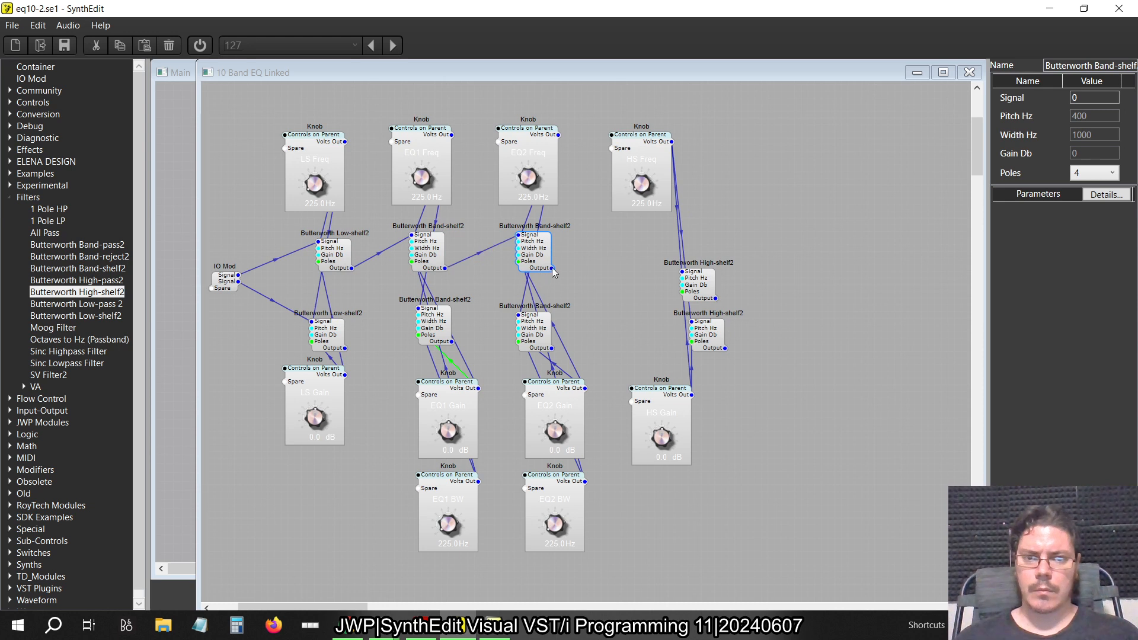
{"action": "left_click_drag", "start_coordinate": [551, 268], "coordinate": [683, 271]}
{"action": "left_click_drag", "start_coordinate": [344, 349], "coordinate": [518, 315]}
{"action": "left_click_drag", "start_coordinate": [552, 349], "coordinate": [642, 337]}
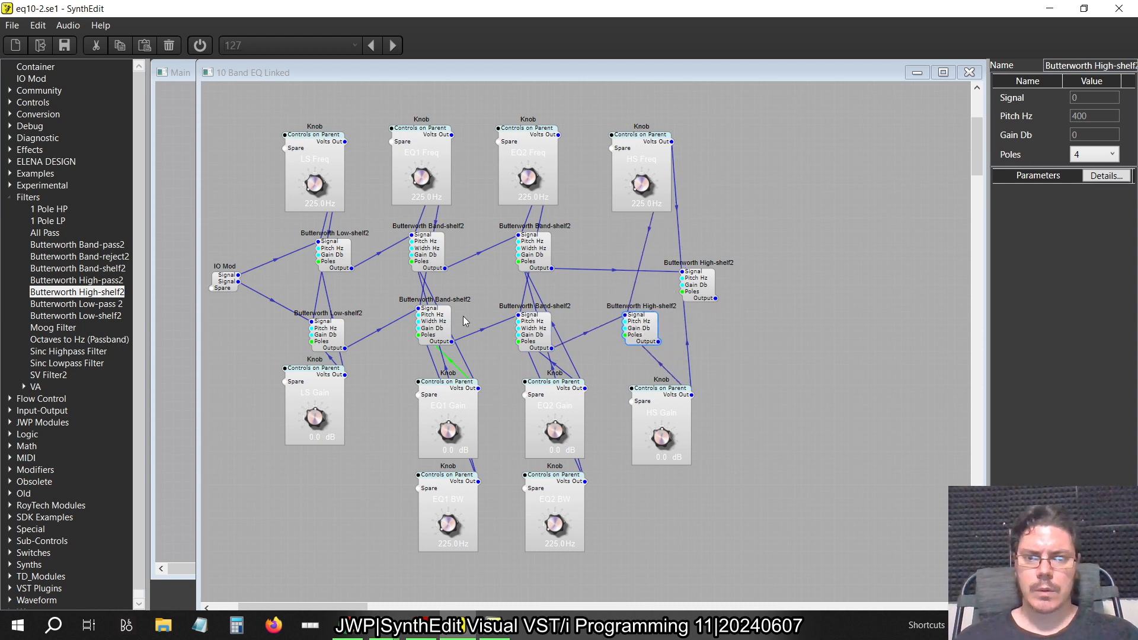
Arrange the filters in two compact rows, each lower-channel filter directly beneath its upper-channel counterpart, with the High-shelf2 pair stacked beside EQ2.
{"action": "left_click_drag", "start_coordinate": [311, 334], "coordinate": [267, 318]}
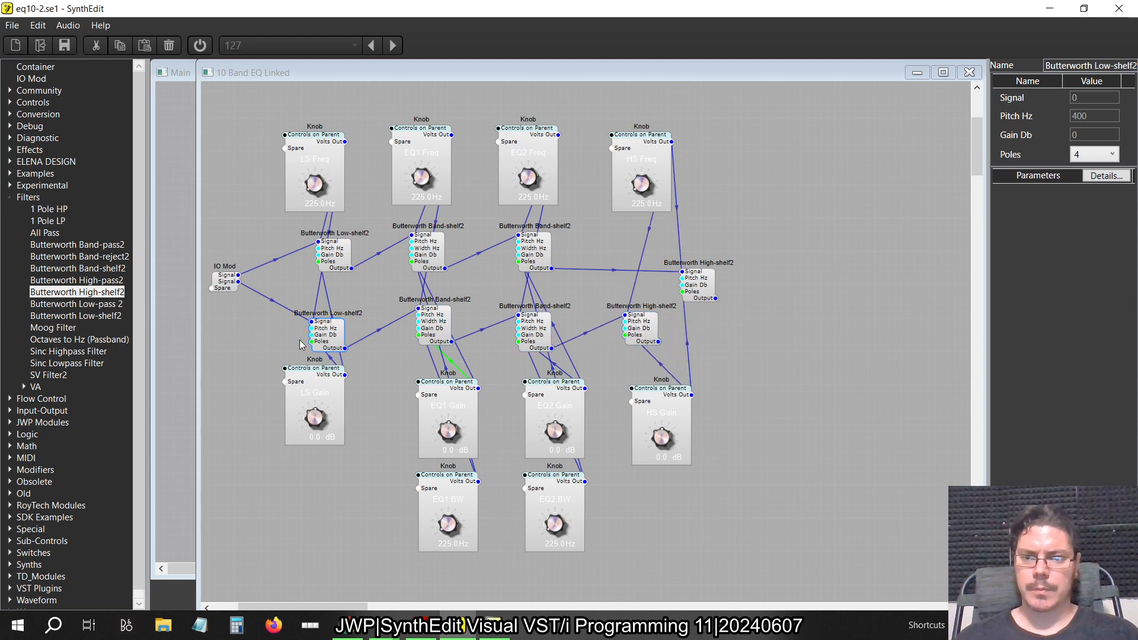
{"action": "left_click_drag", "start_coordinate": [330, 340], "coordinate": [338, 306]}
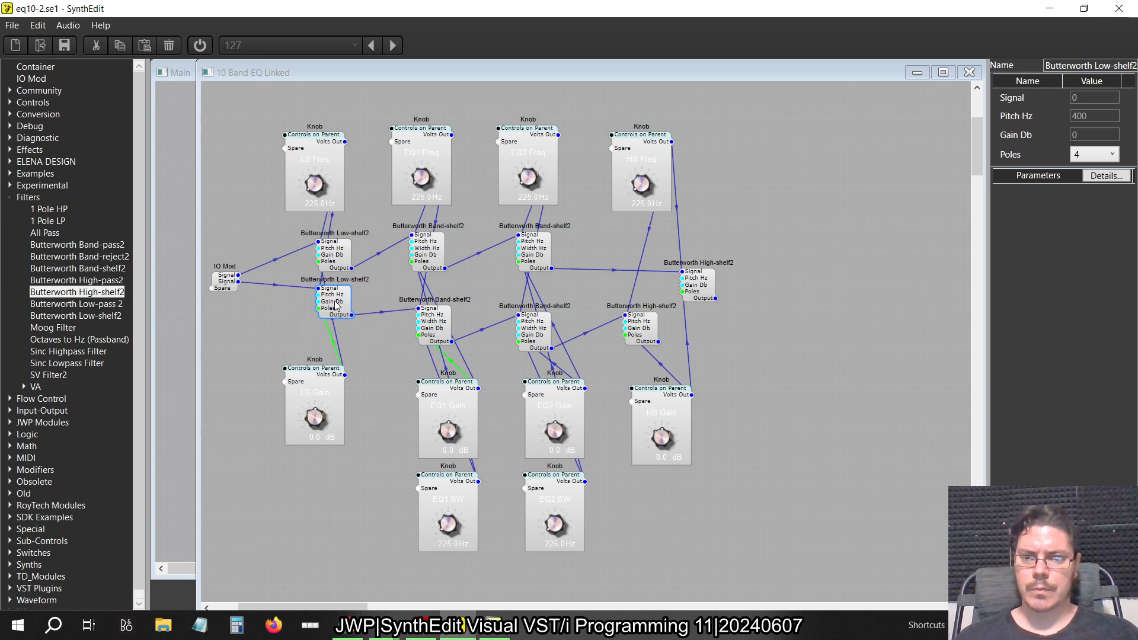
{"action": "left_click_drag", "start_coordinate": [438, 335], "coordinate": [431, 314]}
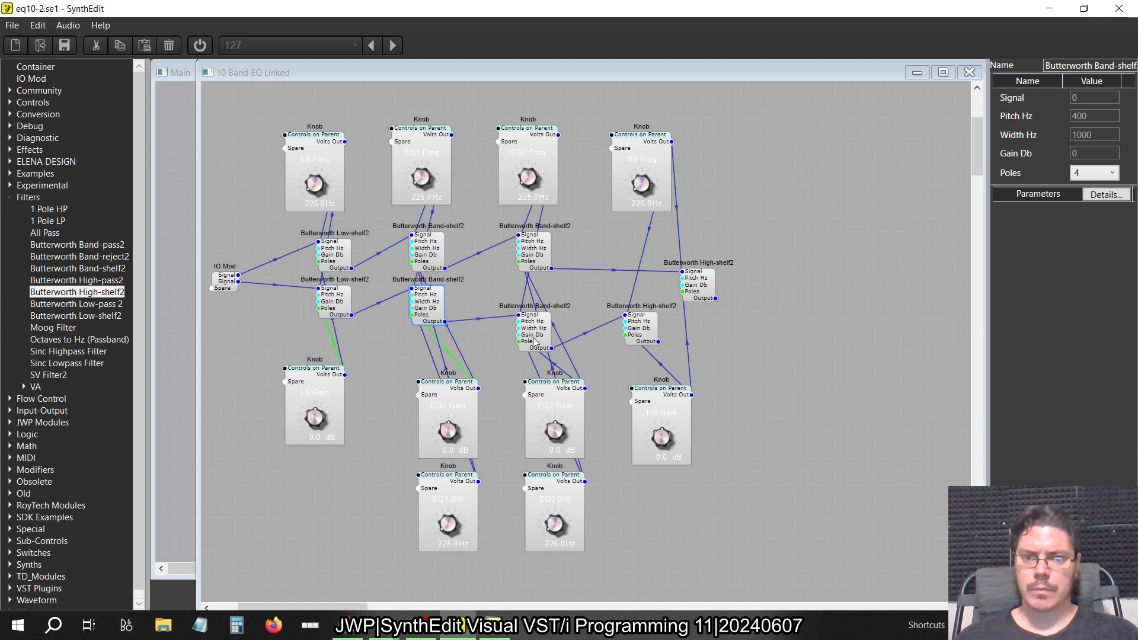
{"action": "left_click_drag", "start_coordinate": [531, 337], "coordinate": [531, 305]}
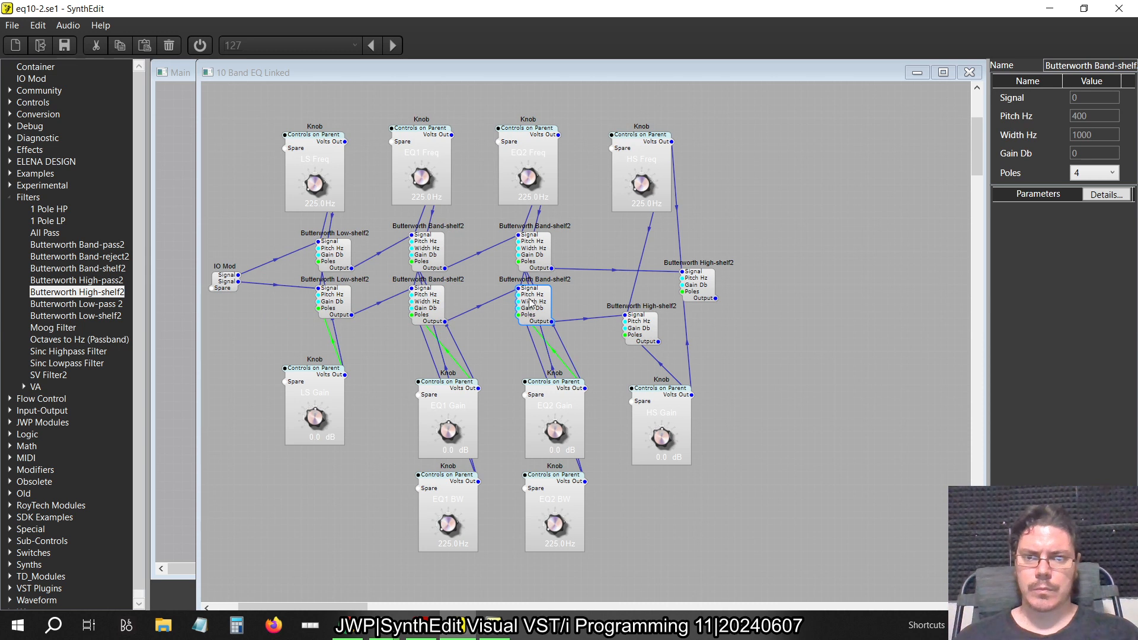
{"action": "left_click_drag", "start_coordinate": [637, 331], "coordinate": [631, 305]}
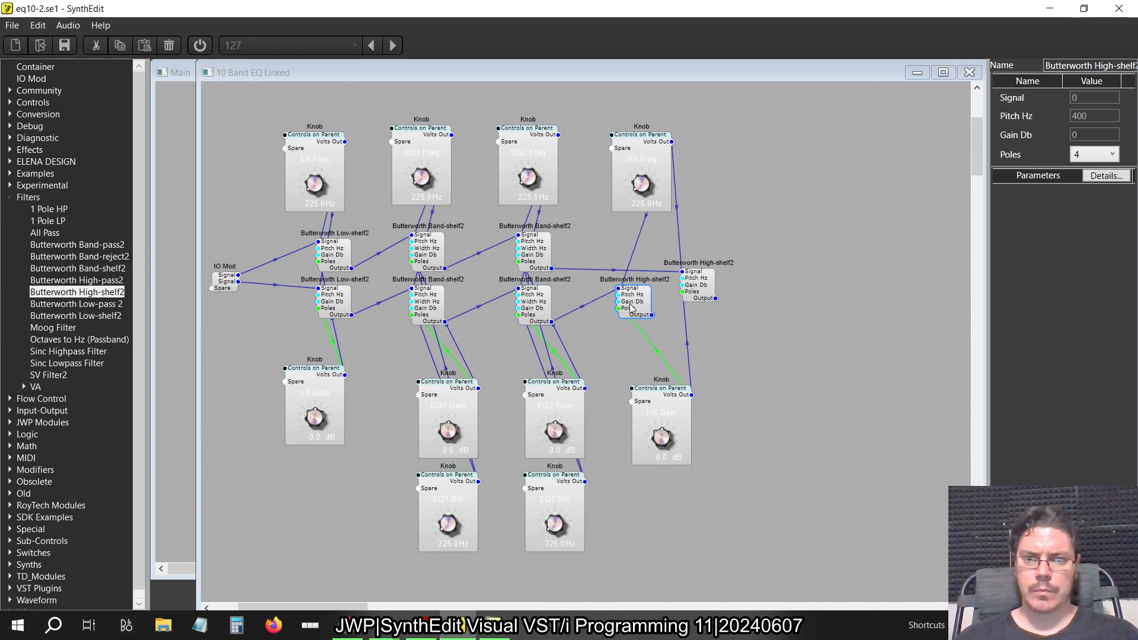
{"action": "left_click_drag", "start_coordinate": [698, 289], "coordinate": [638, 252]}
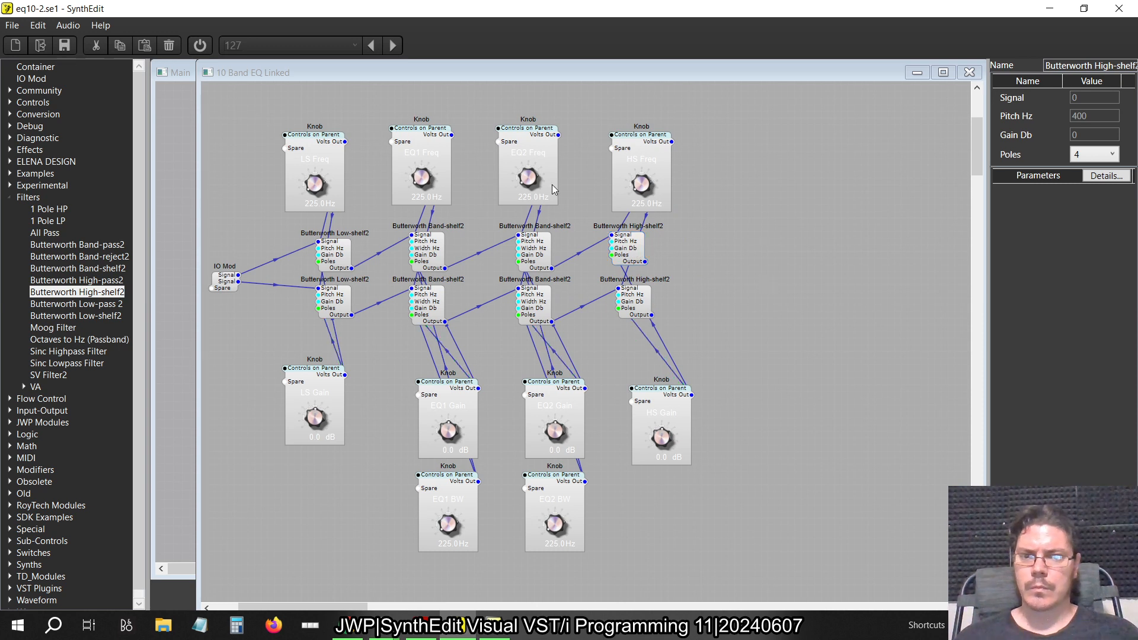
Reposition the LS, EQ1, EQ2 and HS Freq knobs so each output drops straight down to its filter column.
{"action": "left_click_drag", "start_coordinate": [323, 151], "coordinate": [298, 142]}
{"action": "left_click_drag", "start_coordinate": [420, 142], "coordinate": [381, 143]}
{"action": "left_click_drag", "start_coordinate": [517, 148], "coordinate": [501, 148]}
{"action": "left_click", "coordinate": [651, 159]}
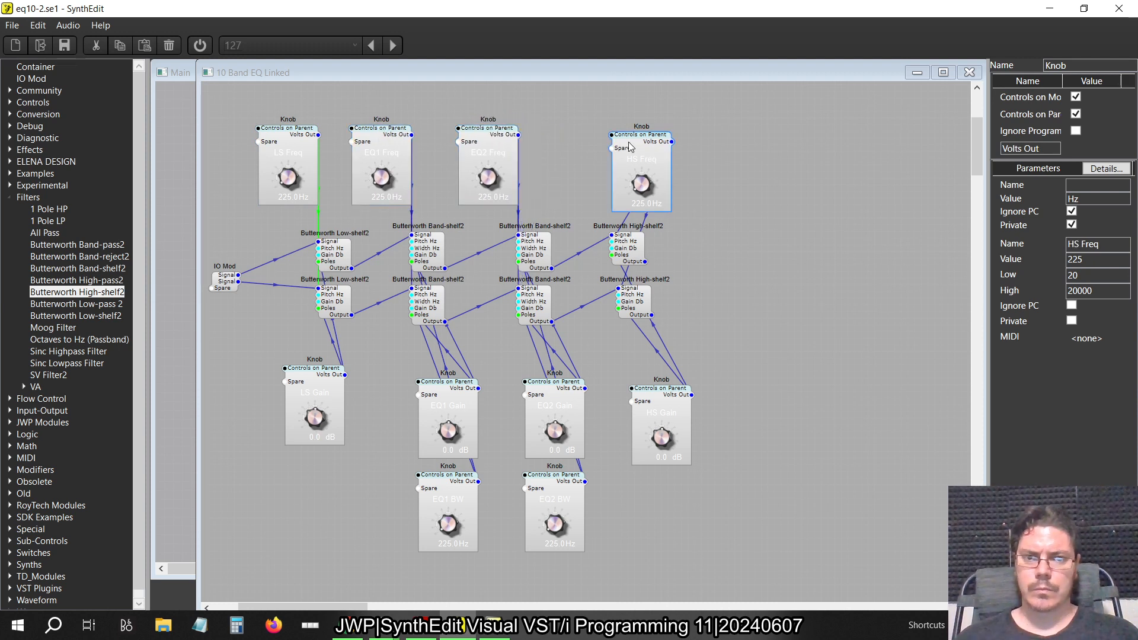
{"action": "left_click_drag", "start_coordinate": [628, 147], "coordinate": [575, 153]}
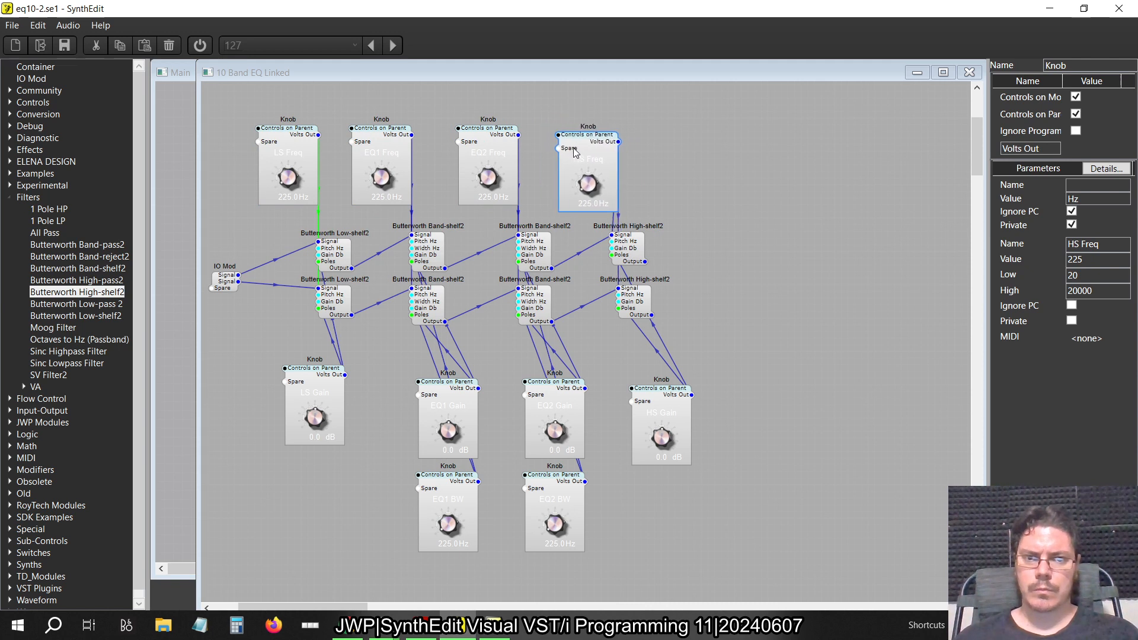
{"action": "left_click_drag", "start_coordinate": [633, 253], "coordinate": [640, 252]}
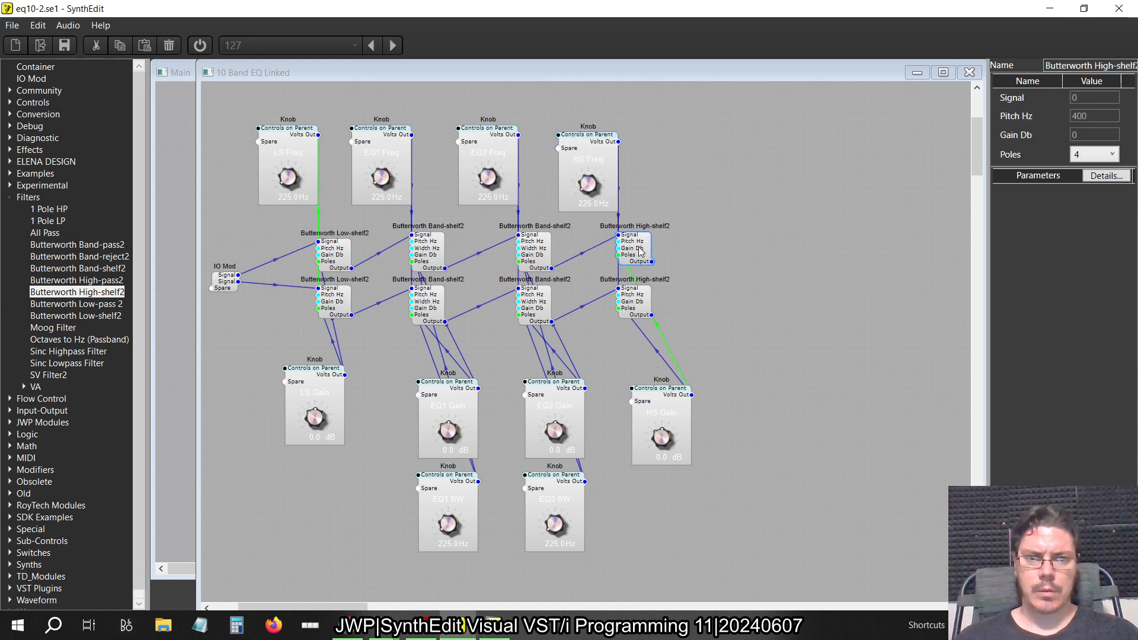
{"action": "left_click", "coordinate": [609, 155]}
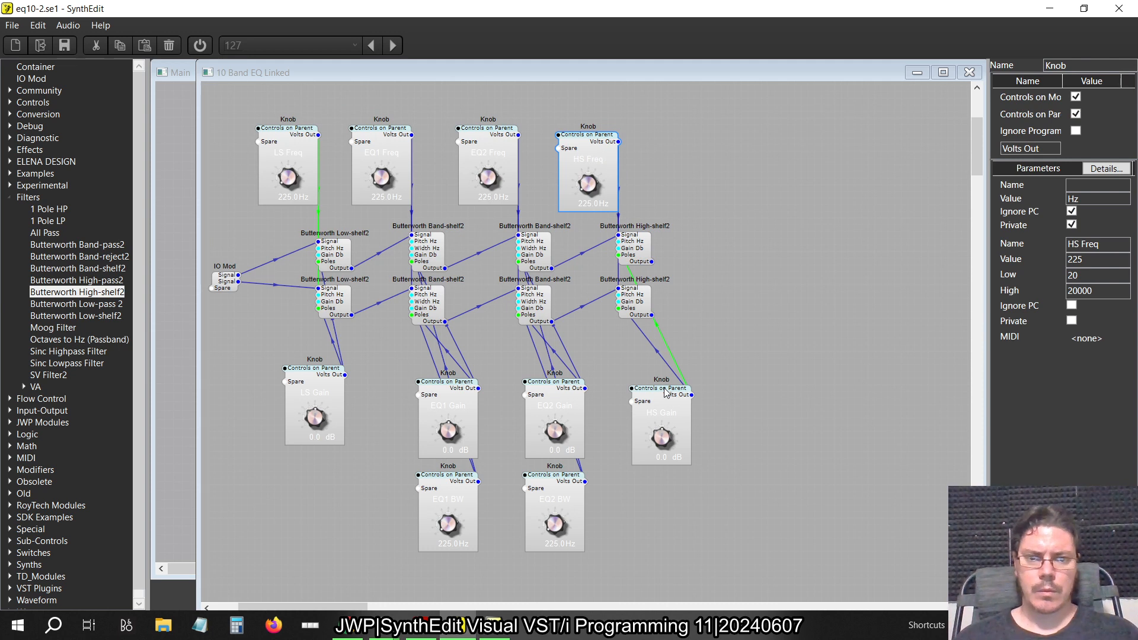
Move the gain and bandwidth knobs beneath their filters so the LS, EQ1 and EQ2 wires run straight up.
{"action": "left_click_drag", "start_coordinate": [768, 556], "coordinate": [240, 349]}
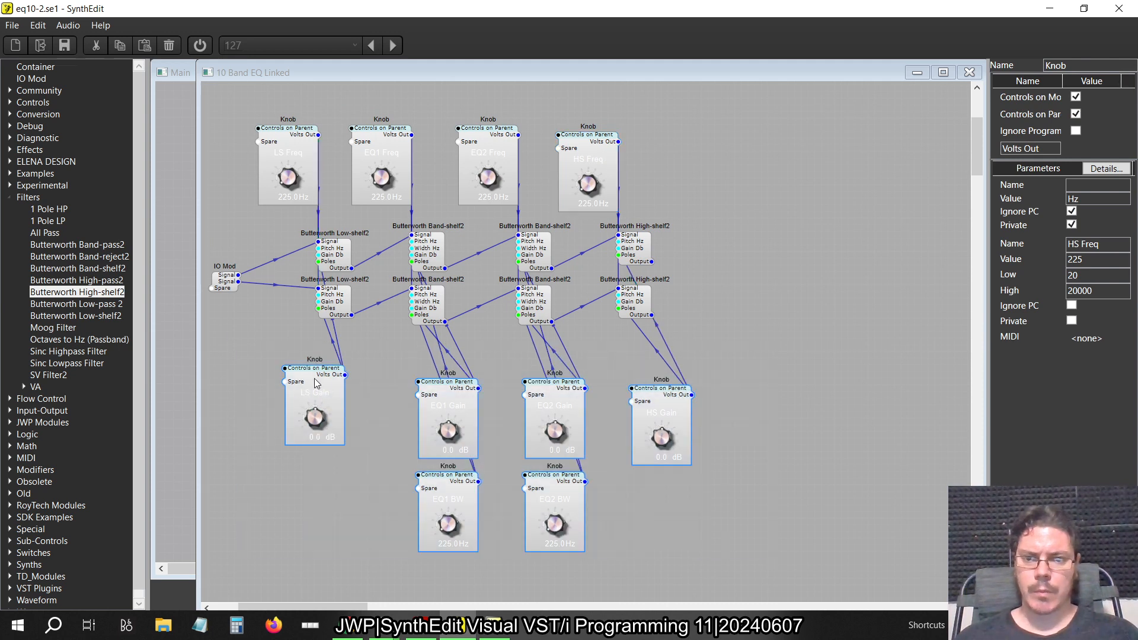
{"action": "left_click", "coordinate": [320, 386]}
{"action": "left_click_drag", "start_coordinate": [314, 374], "coordinate": [286, 368]}
{"action": "left_click_drag", "start_coordinate": [734, 588], "coordinate": [360, 339]}
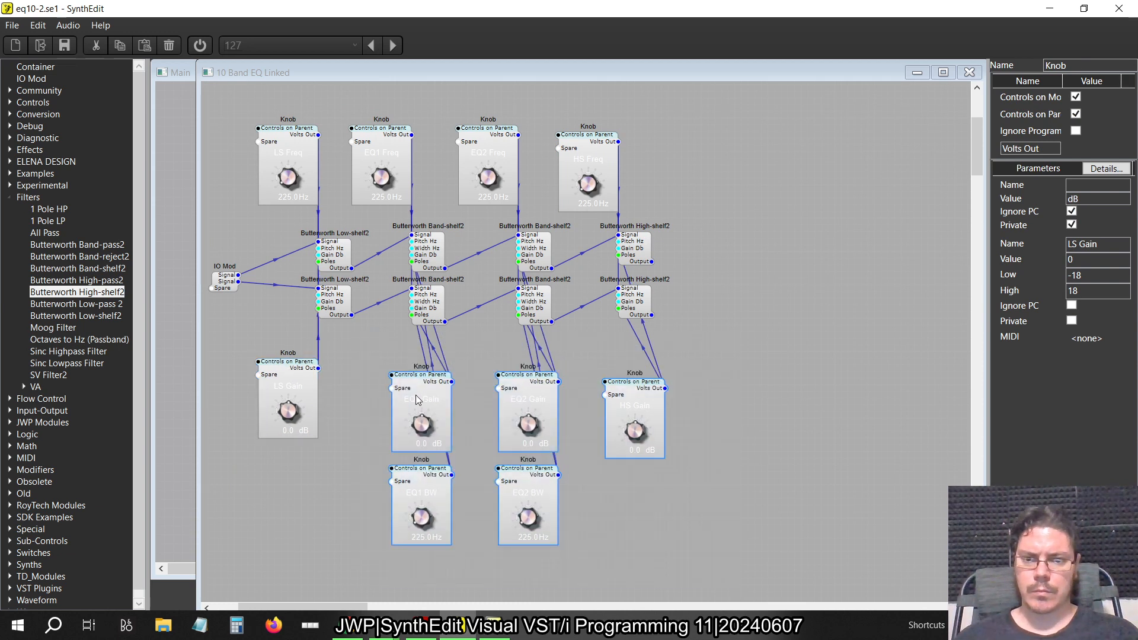
{"action": "left_click_drag", "start_coordinate": [415, 395], "coordinate": [397, 362]}
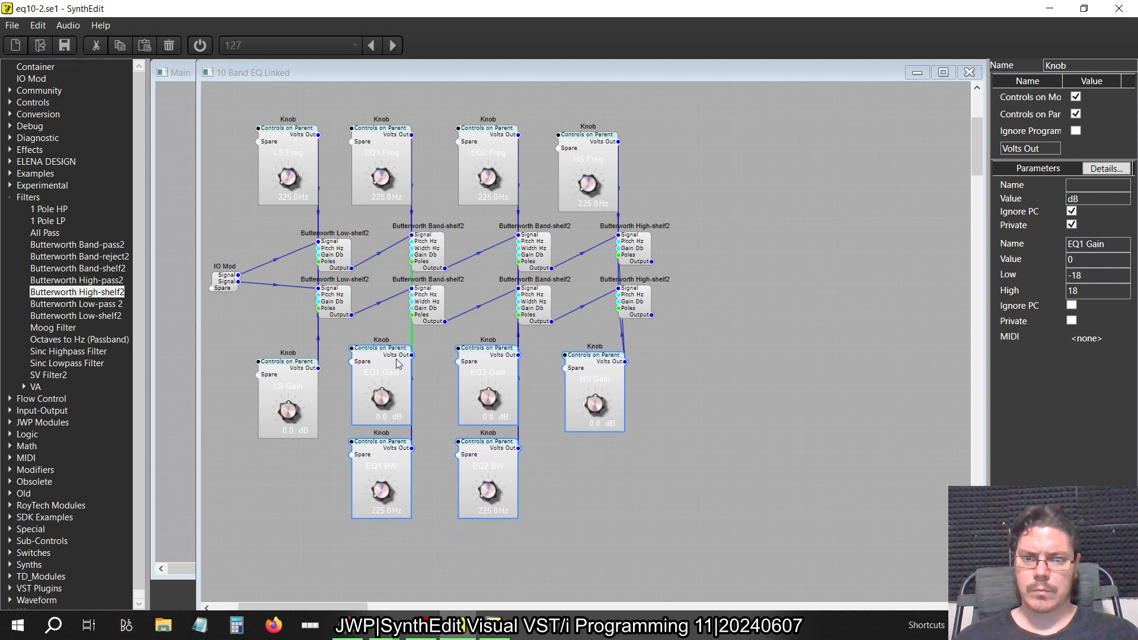
Align HS Gain under the High-shelf2 pair and LS Gain in the same row as EQ1 Gain and EQ2 Gain.
{"action": "left_click", "coordinate": [657, 389]}
{"action": "left_click", "coordinate": [603, 375]}
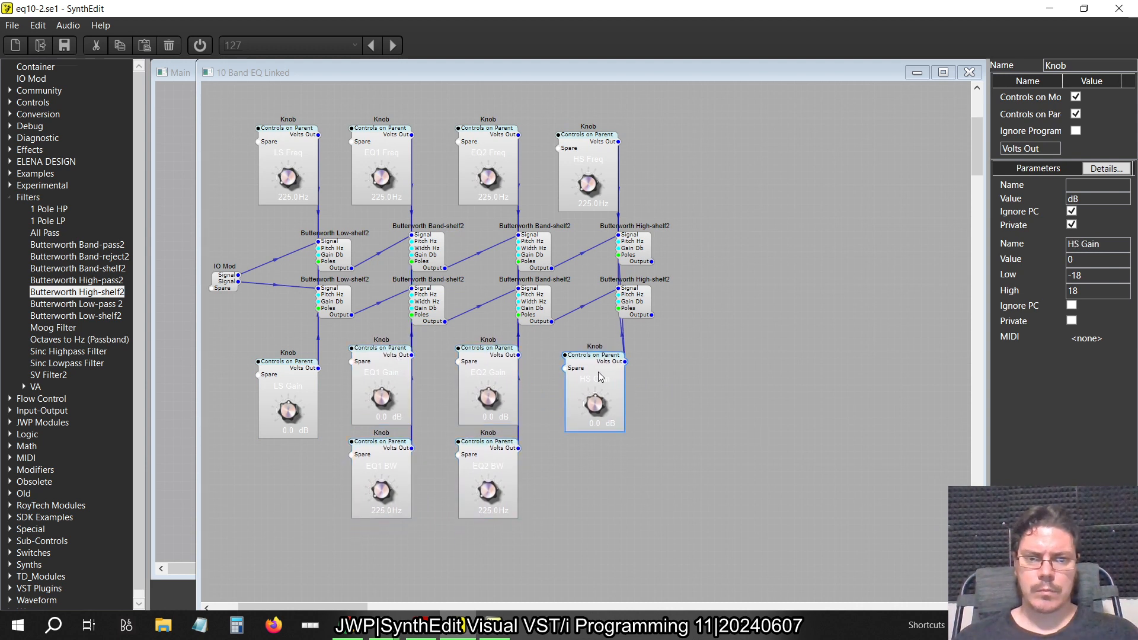
{"action": "left_click_drag", "start_coordinate": [603, 364], "coordinate": [591, 354]}
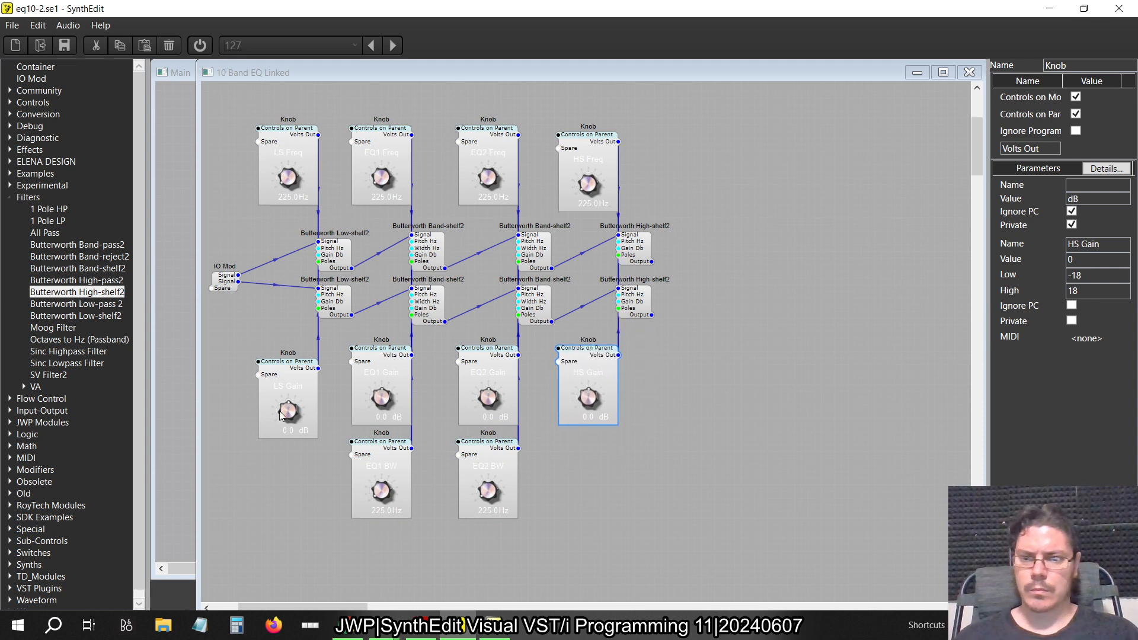
{"action": "left_click_drag", "start_coordinate": [293, 372], "coordinate": [293, 356]}
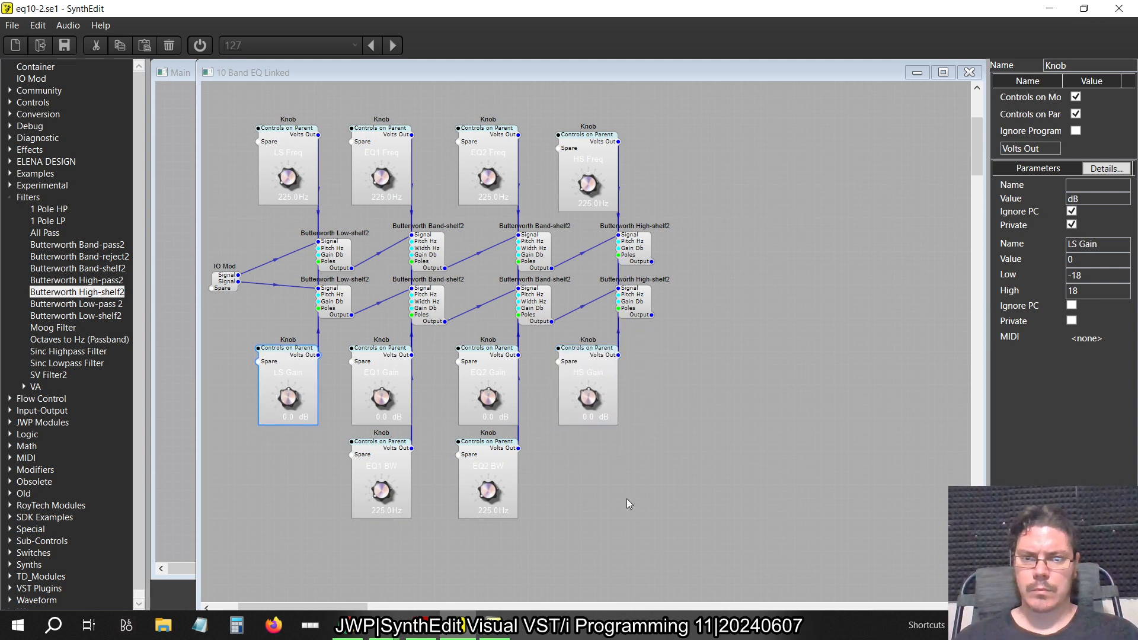
{"action": "left_click", "coordinate": [525, 513]}
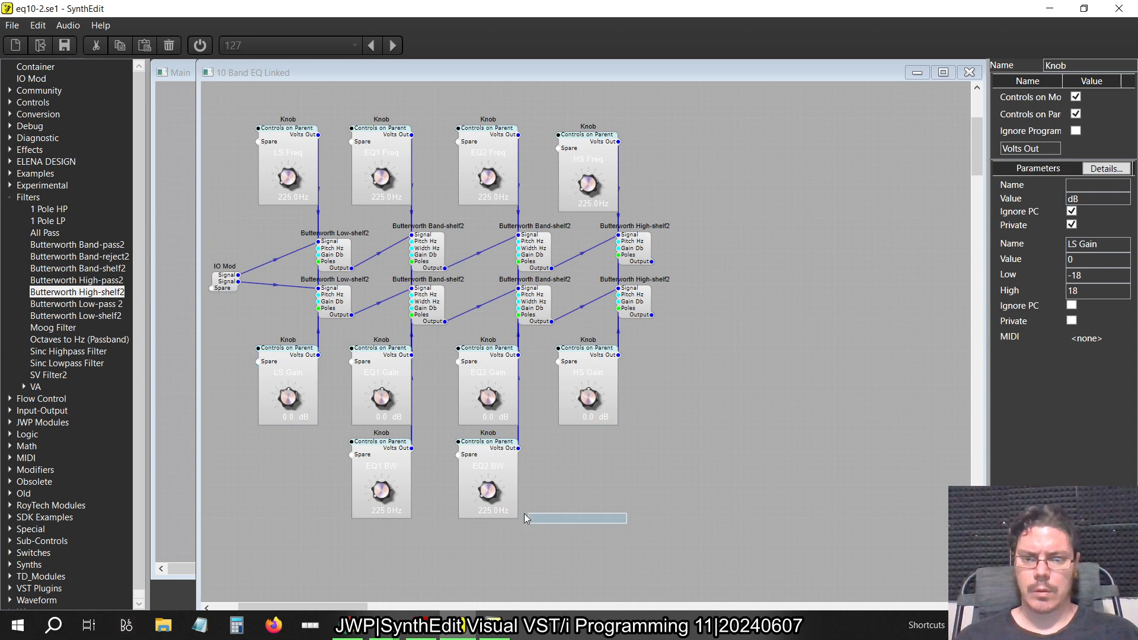
In the container's panel view, place EQ1 Freq beside LS Freq and move EQ1 BW below the blue background.
{"action": "right_click", "coordinate": [734, 367]}
{"action": "left_click", "coordinate": [762, 451]}
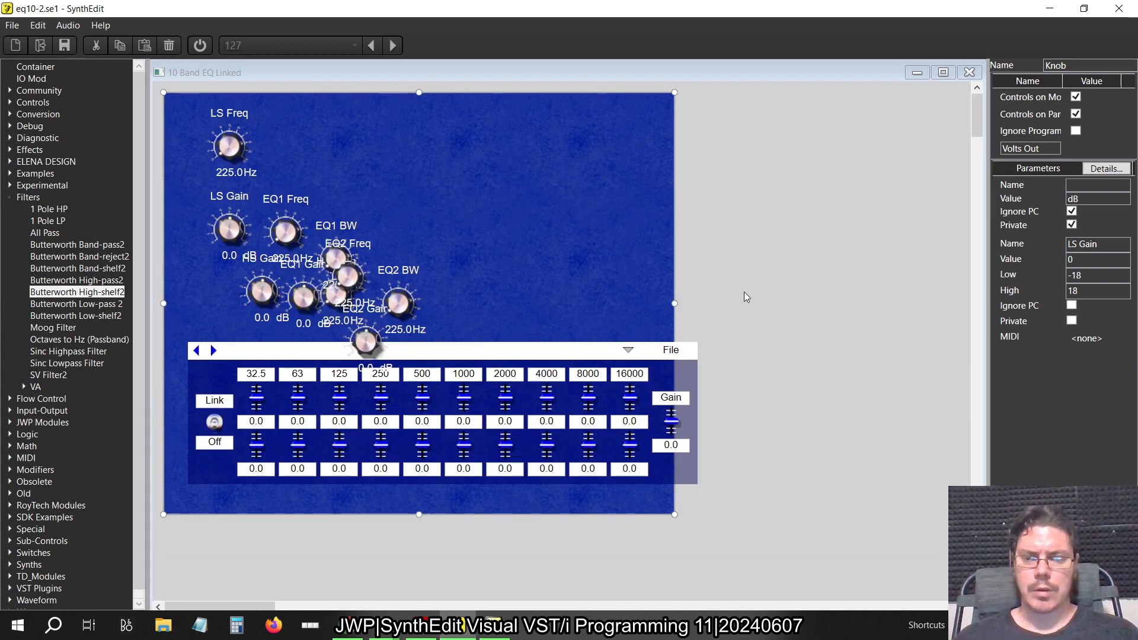
{"action": "left_click", "coordinate": [287, 226]}
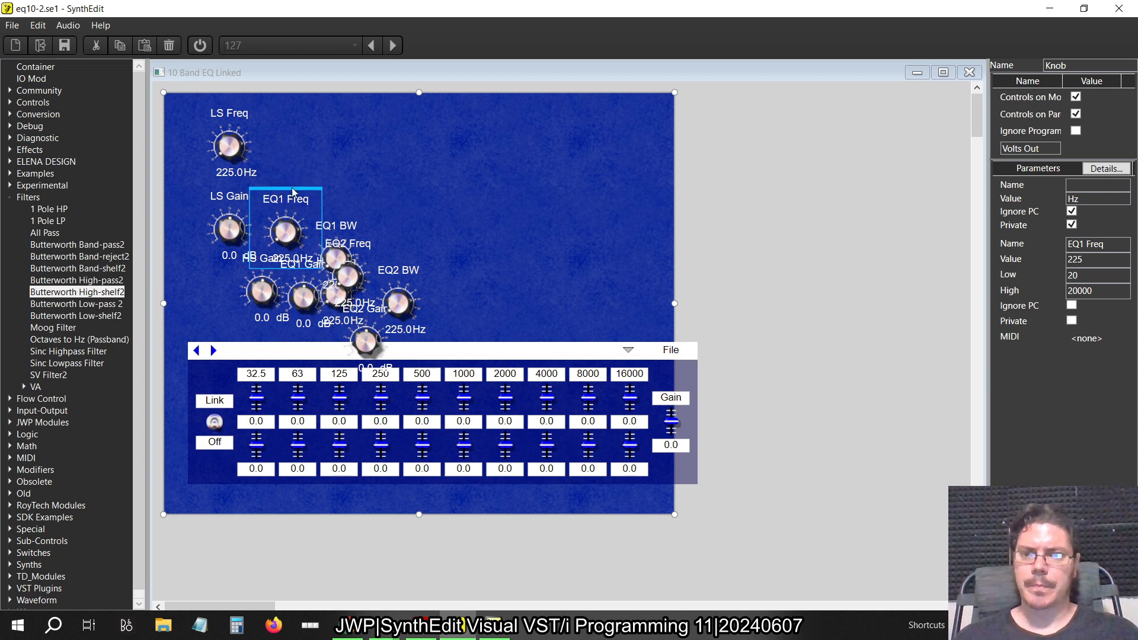
{"action": "left_click_drag", "start_coordinate": [293, 191], "coordinate": [306, 107]}
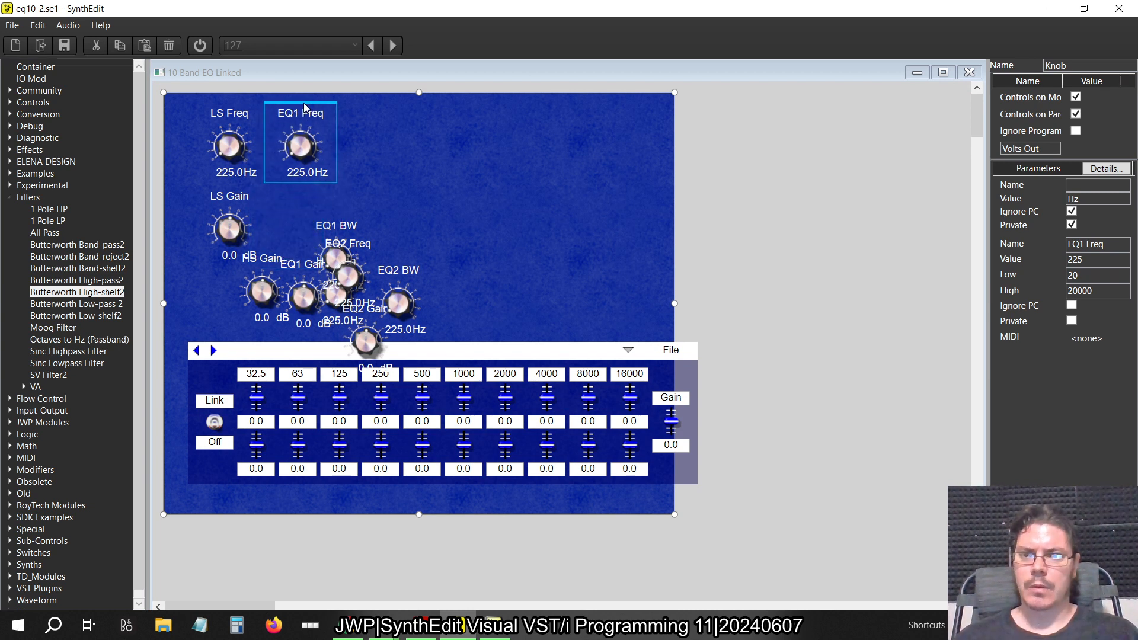
{"action": "left_click", "coordinate": [336, 242]}
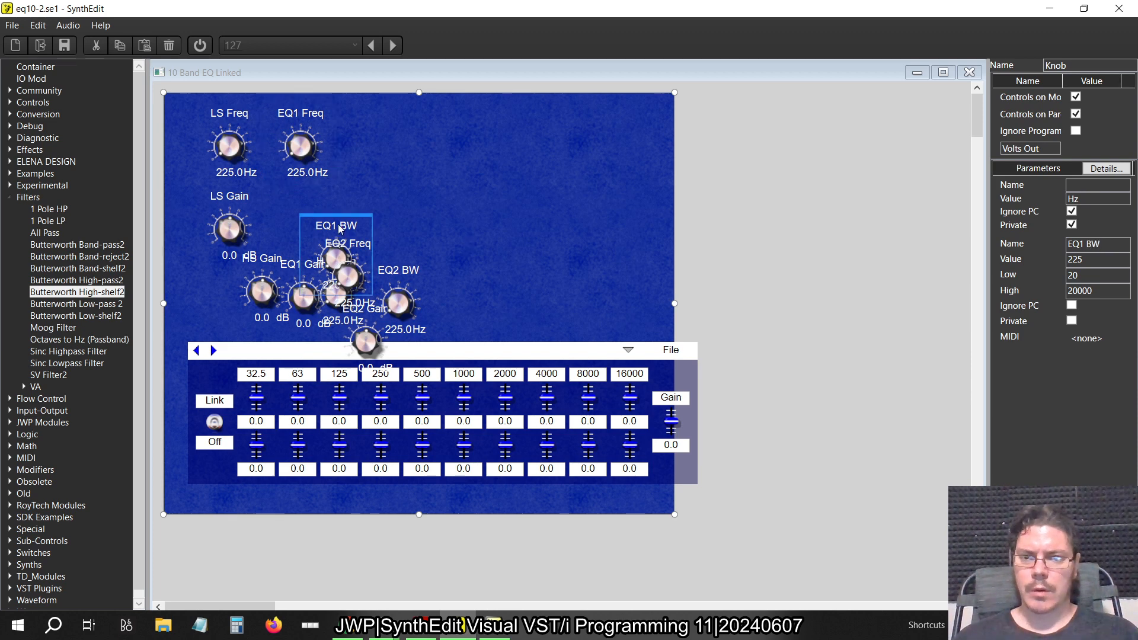
{"action": "left_click_drag", "start_coordinate": [331, 232], "coordinate": [230, 534]}
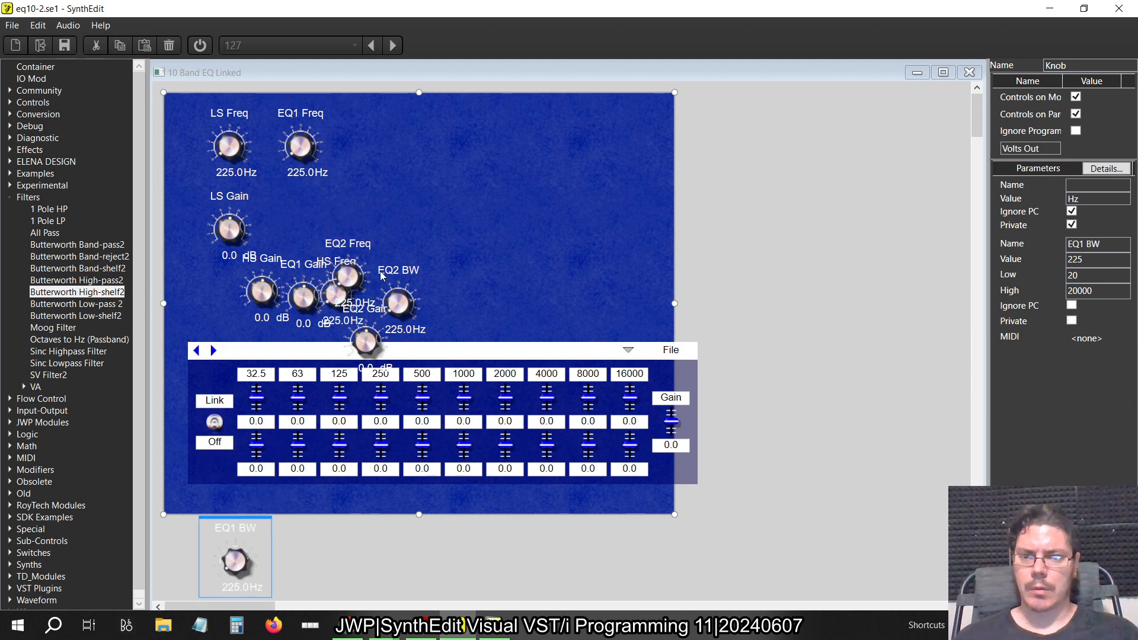
Place EQ2 Freq beside EQ1 Freq and move EQ2 BW below the blue background, level with EQ1 BW.
{"action": "left_click", "coordinate": [349, 238]}
{"action": "left_click_drag", "start_coordinate": [349, 238], "coordinate": [373, 109]}
{"action": "left_click_drag", "start_coordinate": [403, 296], "coordinate": [388, 554]}
Line up the EQ2 Gain, EQ1 Gain and LS Gain knobs in a second row beneath their frequency knobs.
{"action": "left_click", "coordinate": [366, 321]}
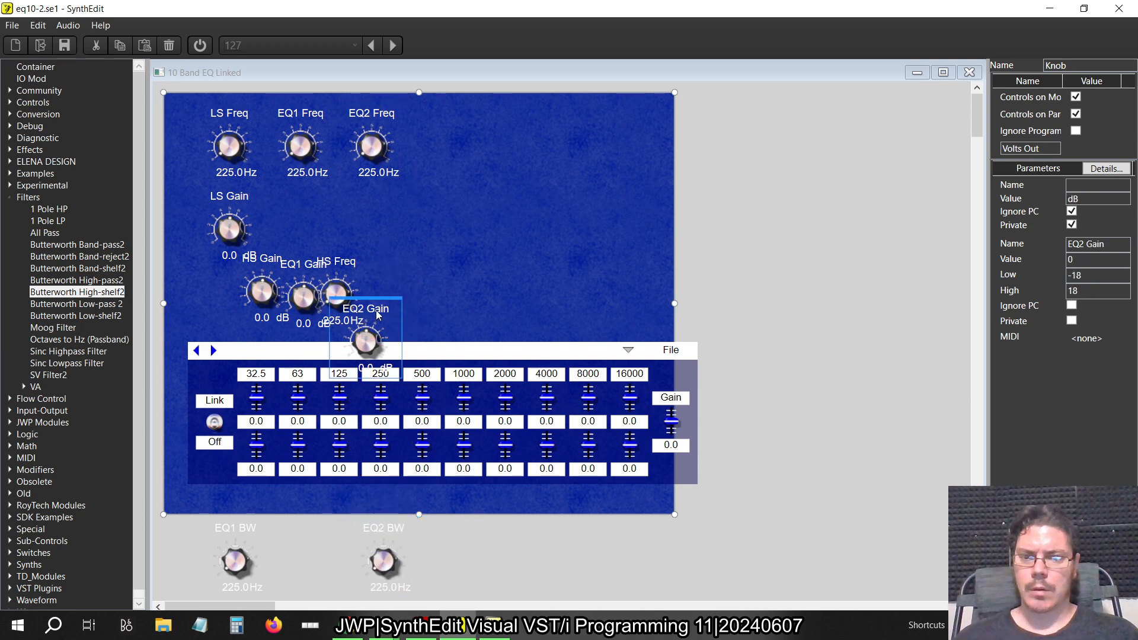
{"action": "left_click_drag", "start_coordinate": [368, 300], "coordinate": [372, 183]}
{"action": "left_click", "coordinate": [317, 260]}
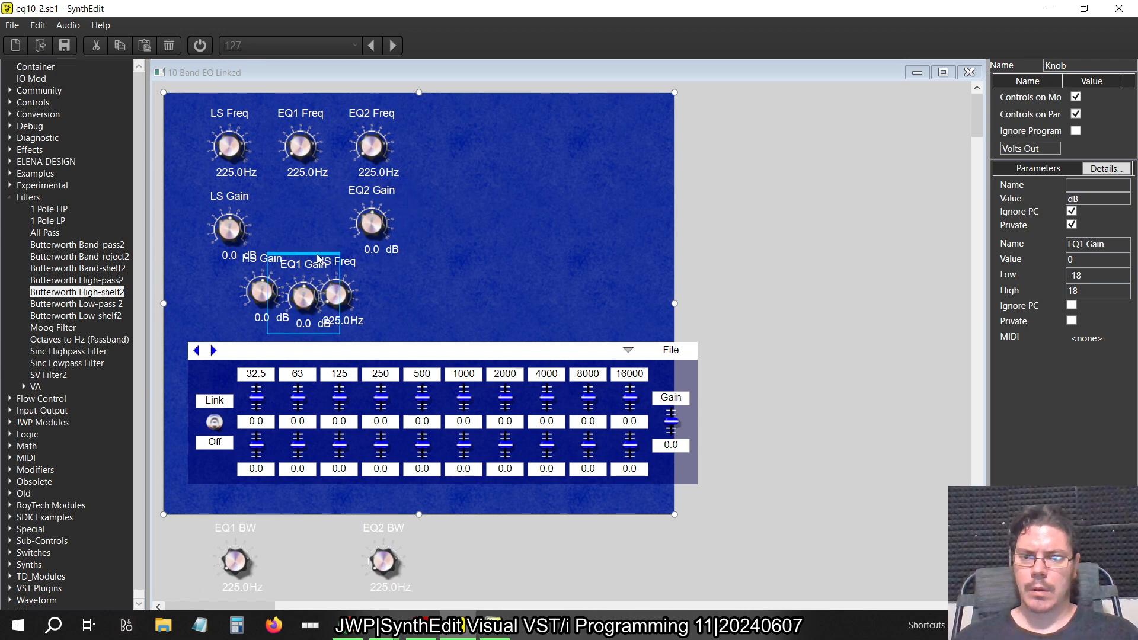
{"action": "left_click_drag", "start_coordinate": [318, 259], "coordinate": [320, 186]}
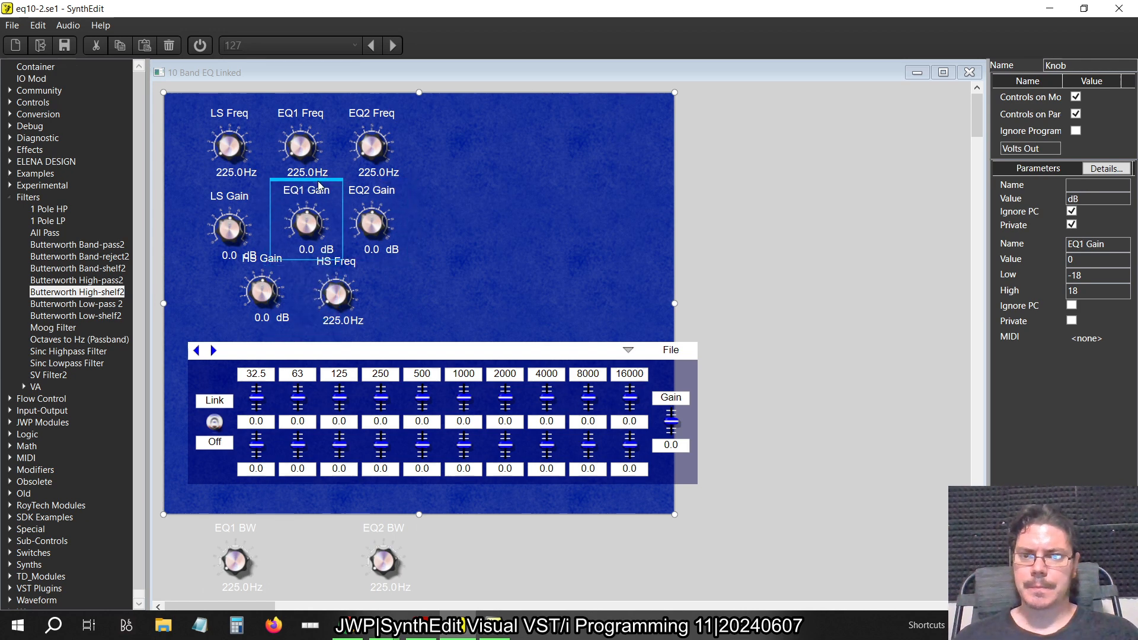
{"action": "left_click", "coordinate": [231, 208]}
{"action": "left_click_drag", "start_coordinate": [235, 191], "coordinate": [240, 186]}
Place HS Freq at the end of the frequency row and HS Gain beneath it in the gain row.
{"action": "left_click", "coordinate": [365, 255]}
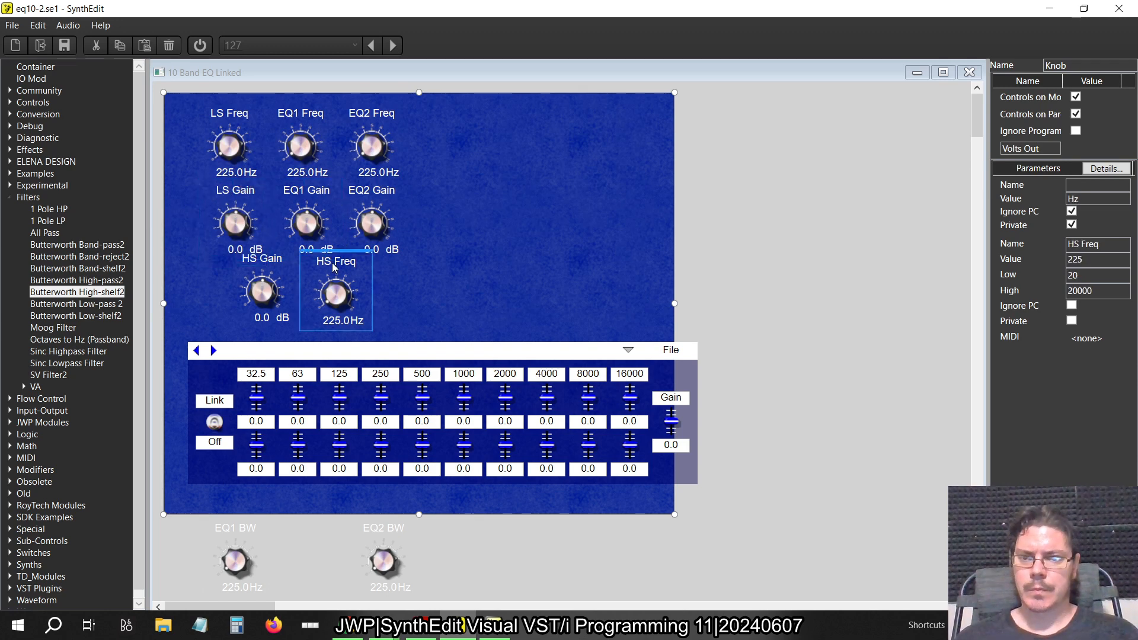
{"action": "left_click_drag", "start_coordinate": [365, 255], "coordinate": [465, 105]}
{"action": "left_click", "coordinate": [293, 259]}
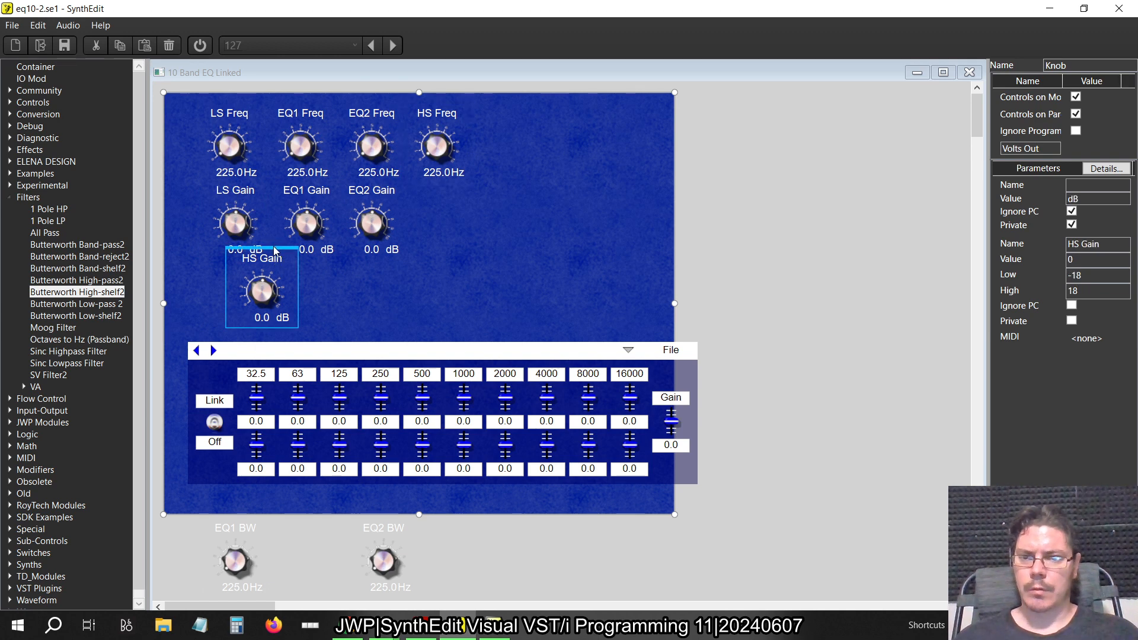
{"action": "left_click_drag", "start_coordinate": [293, 259], "coordinate": [449, 186]}
{"action": "left_click", "coordinate": [548, 195]}
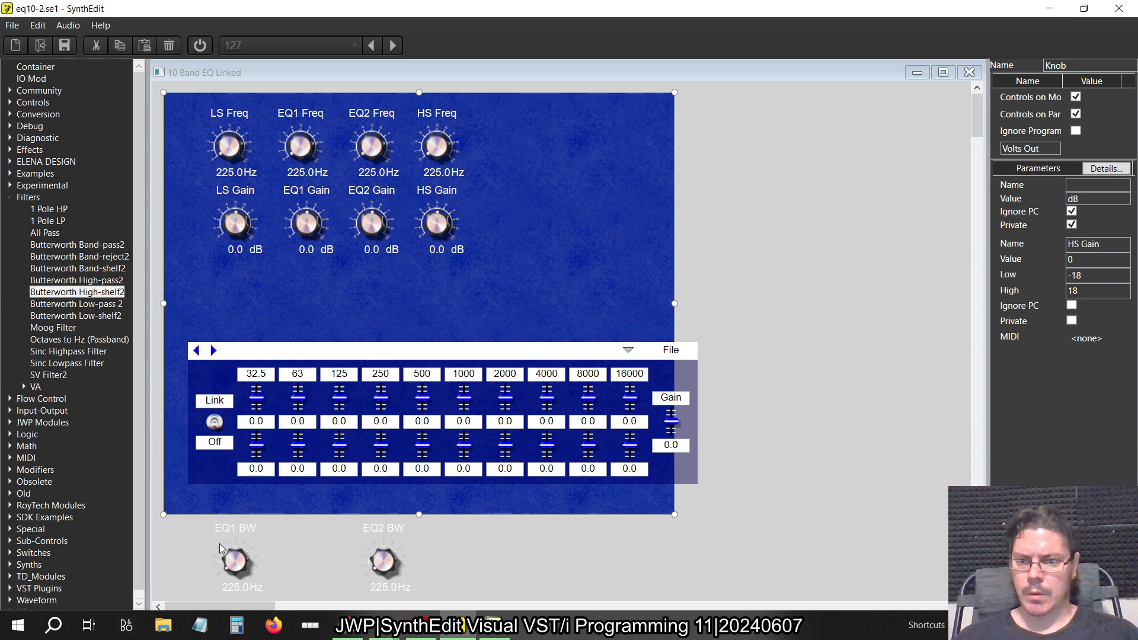
Place EQ1 BW beneath EQ1 Gain and EQ2 BW beneath EQ2 Gain to form a third knob row on the blue background.
{"action": "left_click", "coordinate": [228, 529]}
{"action": "left_click_drag", "start_coordinate": [228, 529], "coordinate": [303, 260]}
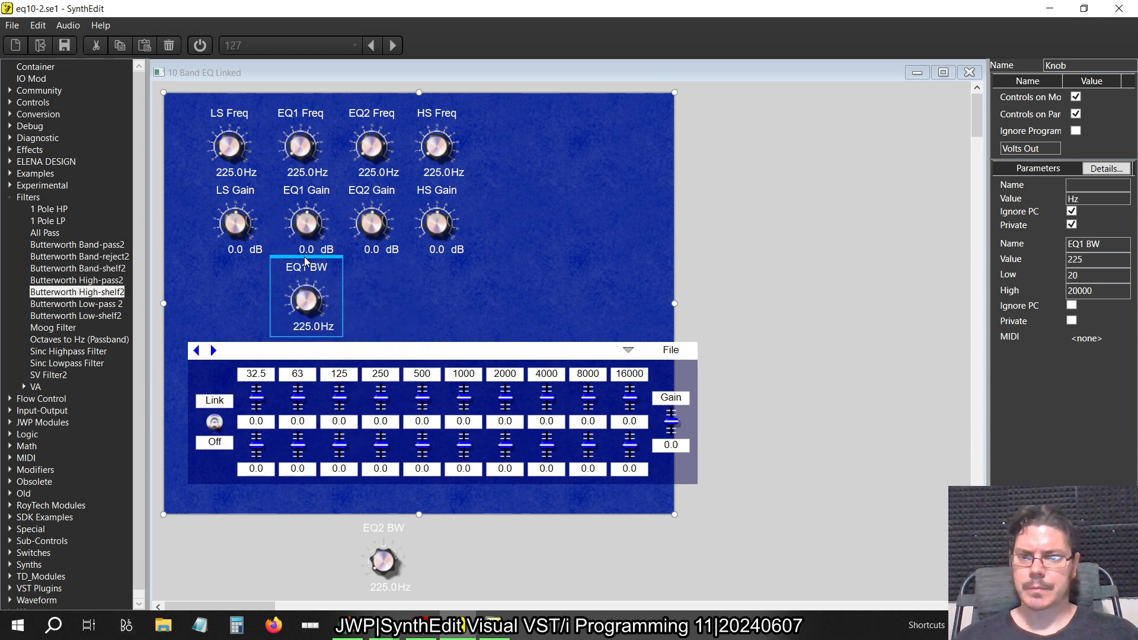
{"action": "left_click", "coordinate": [379, 525]}
{"action": "left_click_drag", "start_coordinate": [382, 517], "coordinate": [369, 260]}
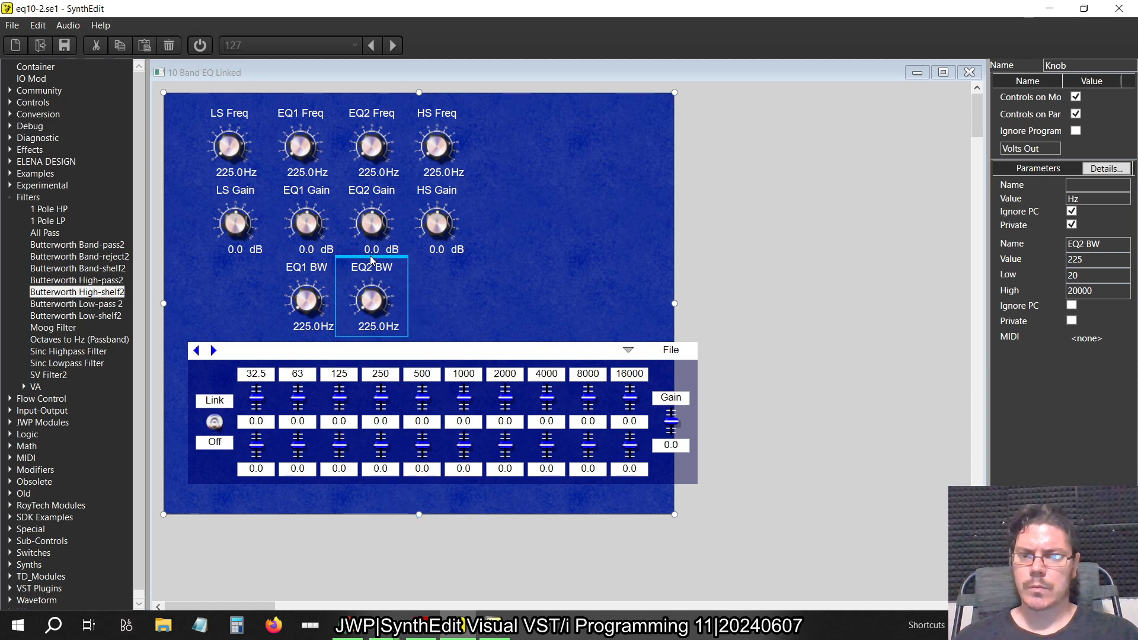
{"action": "left_click_drag", "start_coordinate": [796, 338], "coordinate": [154, 92]}
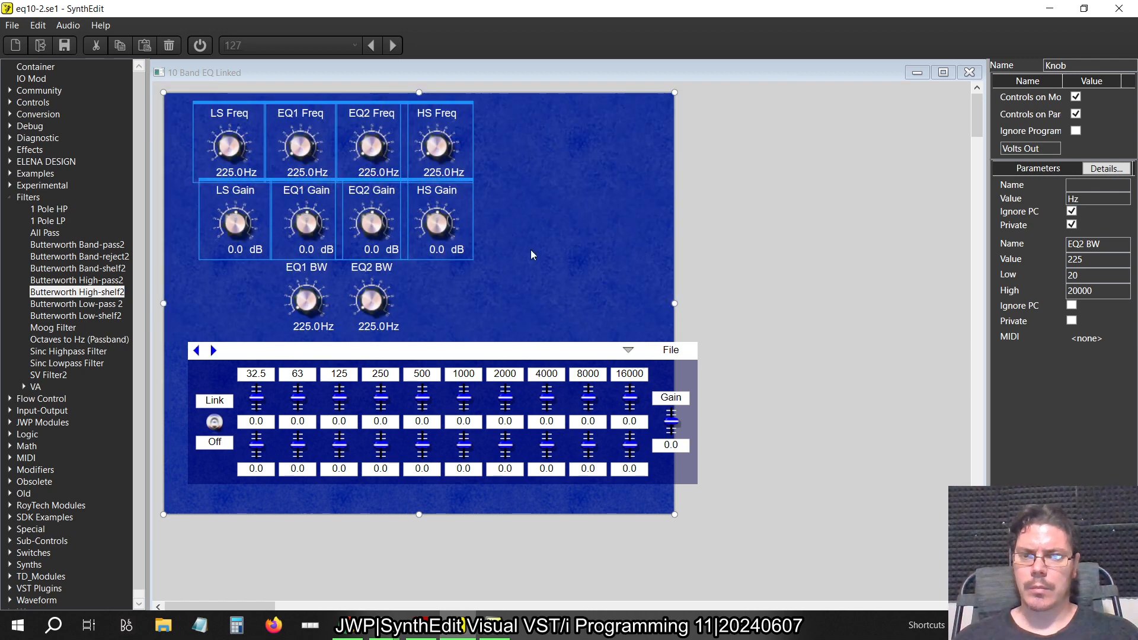
{"action": "left_click", "coordinate": [531, 200]}
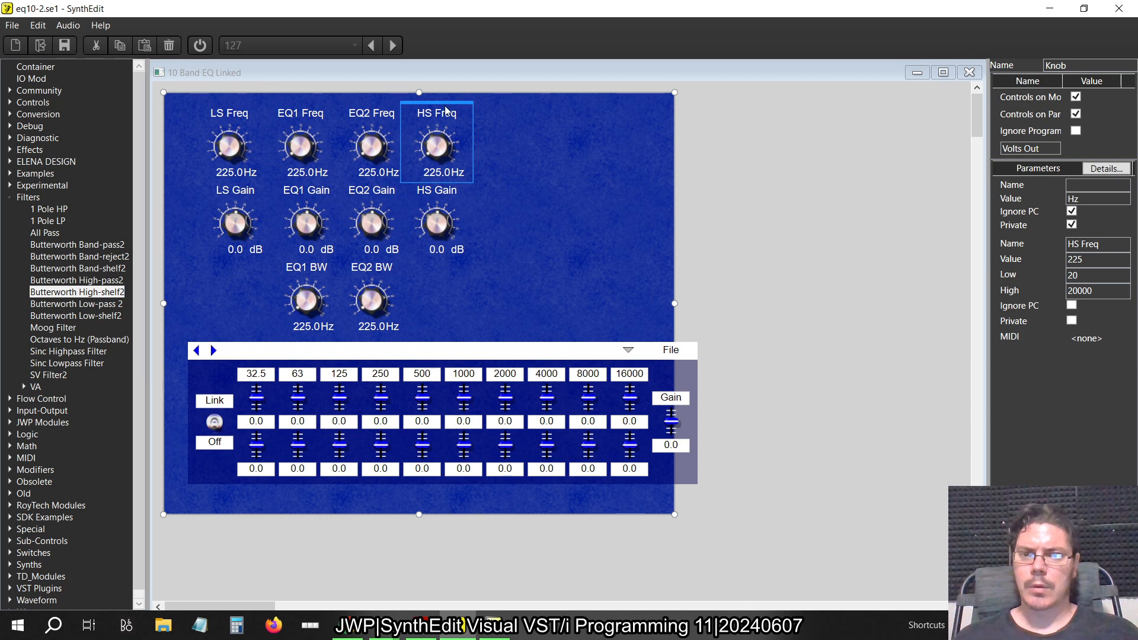
Shift HS Freq, EQ2 Gain, EQ2 BW and HS Gain slightly right so the knobs in each row sit evenly without overlapping.
{"action": "left_click_drag", "start_coordinate": [440, 101], "coordinate": [446, 101]}
{"action": "left_click_drag", "start_coordinate": [557, 268], "coordinate": [332, 243]}
{"action": "left_click_drag", "start_coordinate": [589, 168], "coordinate": [192, 459]}
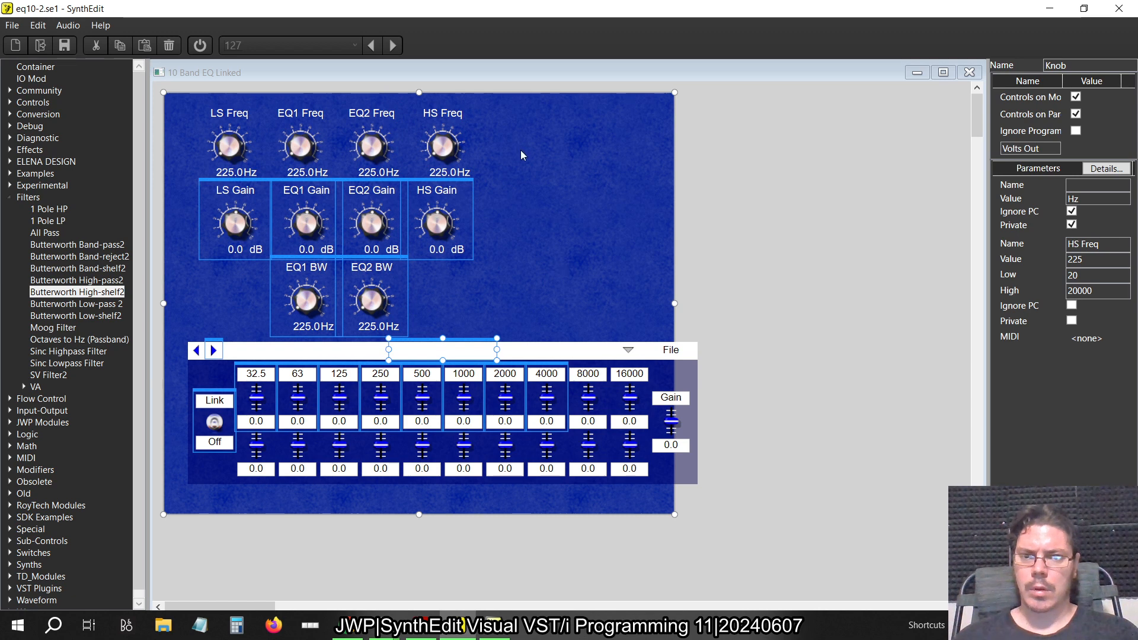
{"action": "left_click_drag", "start_coordinate": [520, 151], "coordinate": [366, 182]}
{"action": "left_click", "coordinate": [525, 230]}
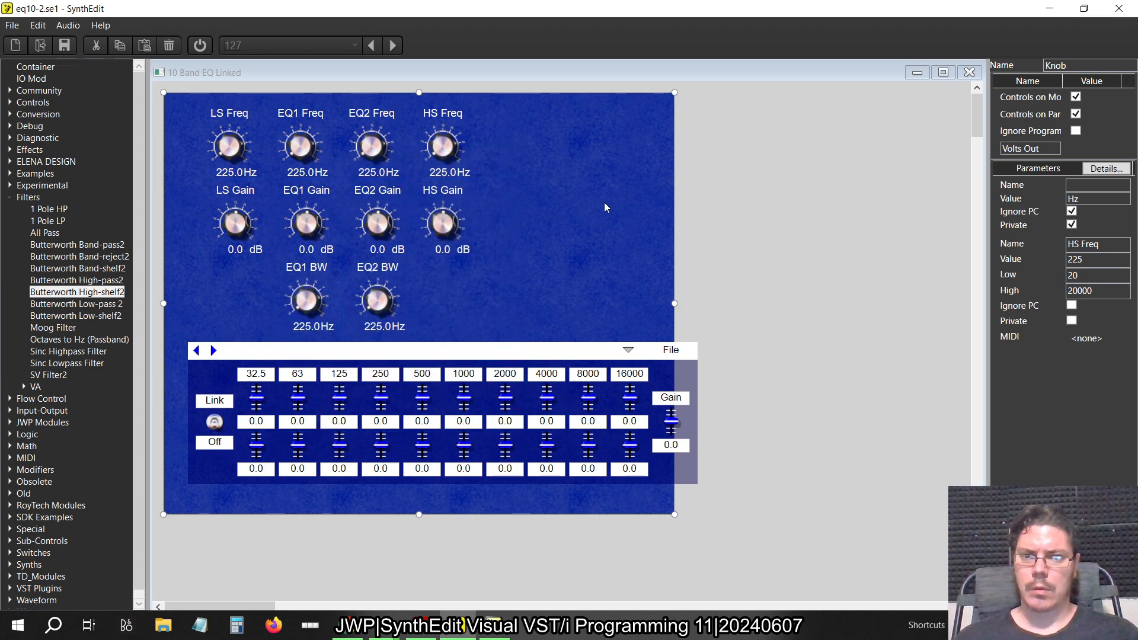
{"action": "left_click", "coordinate": [449, 225]}
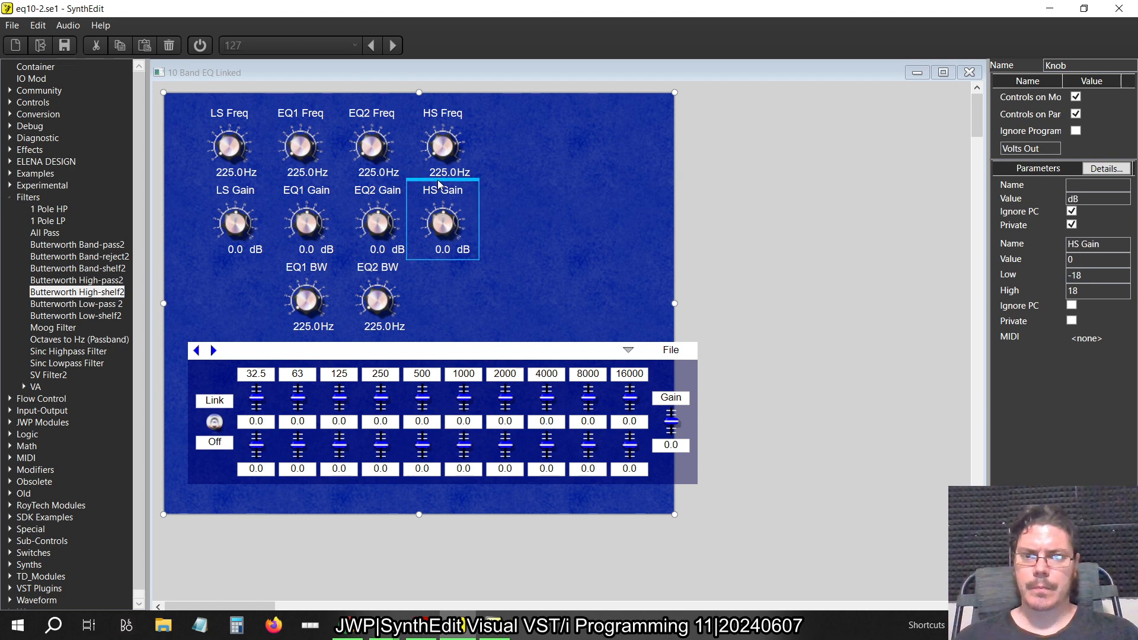
{"action": "left_click_drag", "start_coordinate": [439, 186], "coordinate": [445, 185]}
{"action": "left_click", "coordinate": [524, 218]}
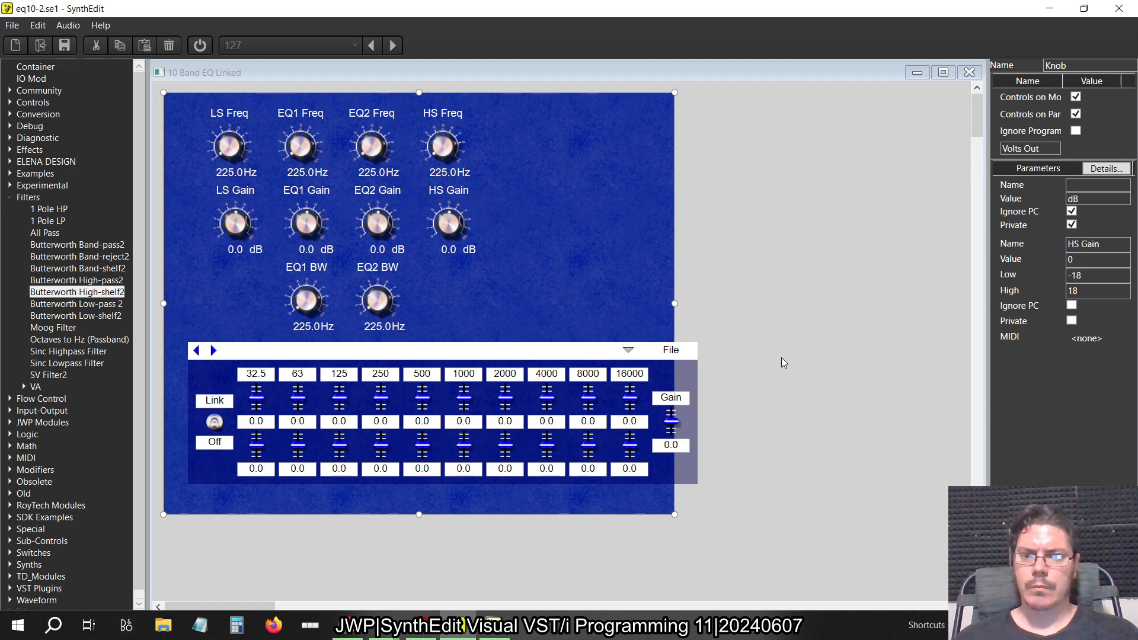
Shift the gain and BW knob rows slightly left so they line up exactly under the frequency knobs.
{"action": "left_click_drag", "start_coordinate": [781, 359], "coordinate": [153, 84]}
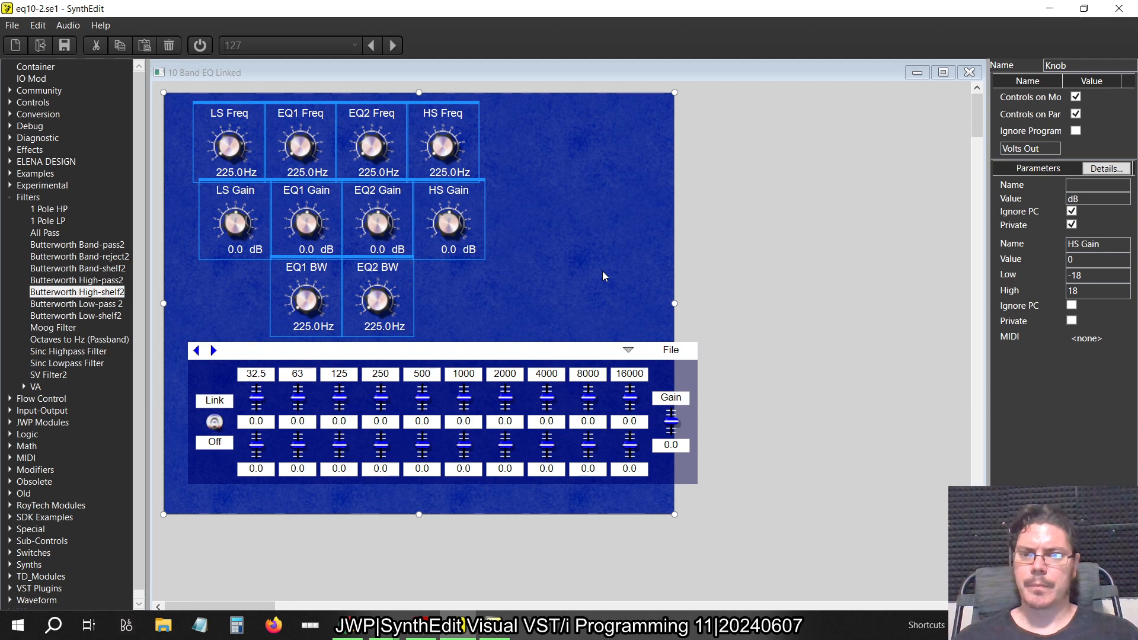
{"action": "left_click_drag", "start_coordinate": [589, 158], "coordinate": [131, 372]}
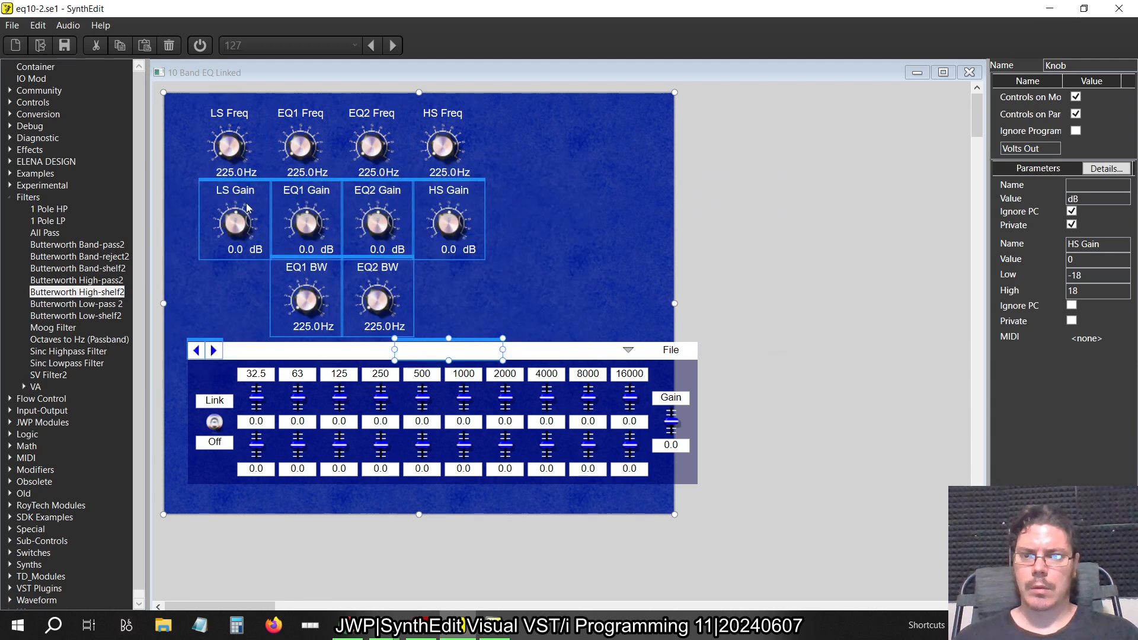
{"action": "left_click_drag", "start_coordinate": [245, 184], "coordinate": [240, 183]}
{"action": "left_click", "coordinate": [561, 195]}
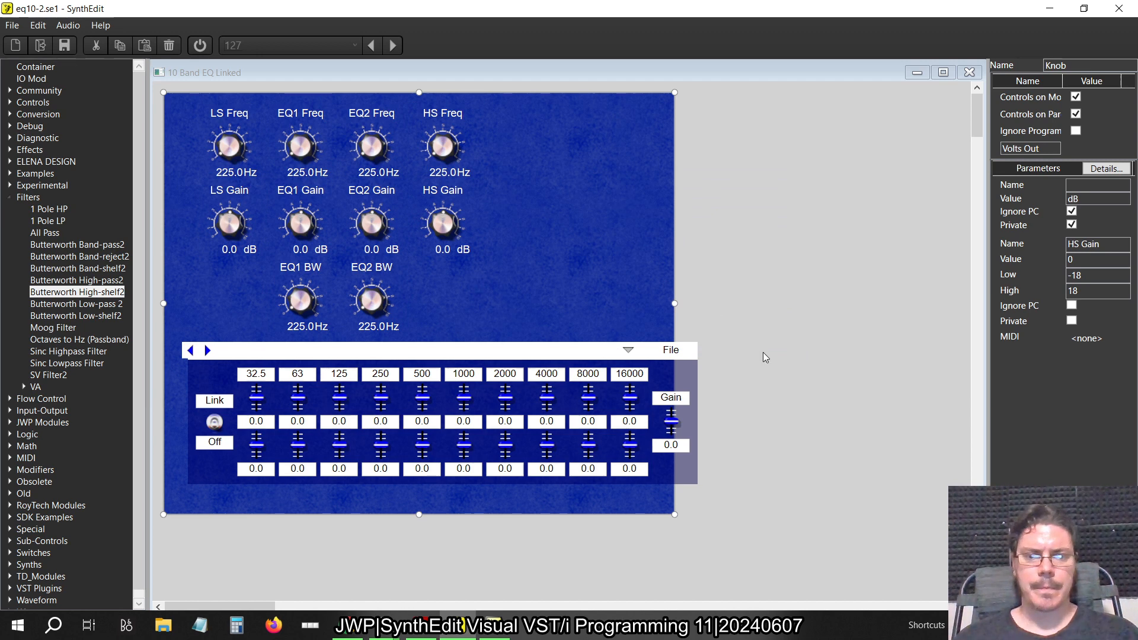
Move the whole block of ten band knobs down and towards the left edge of the blue background.
{"action": "left_click_drag", "start_coordinate": [765, 355], "coordinate": [167, 101]}
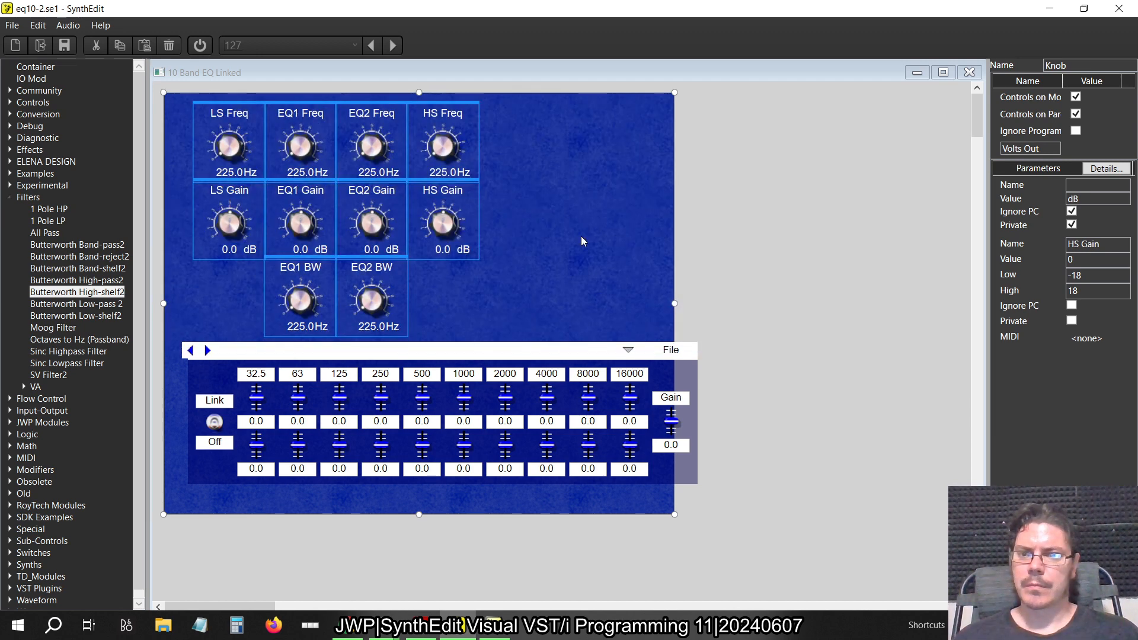
{"action": "left_click_drag", "start_coordinate": [323, 100], "coordinate": [285, 136]}
{"action": "left_click", "coordinate": [641, 189]}
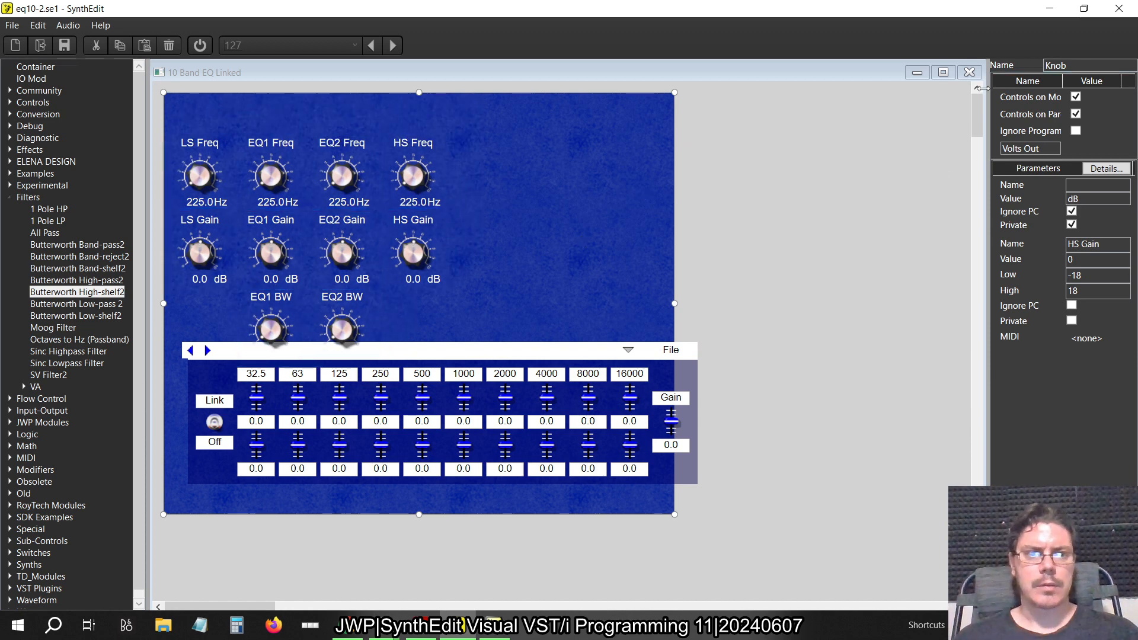
Close the panel view and save the project as eq_para4.se1 in the EQ folder, matching the original project's name.
{"action": "left_click", "coordinate": [970, 73]}
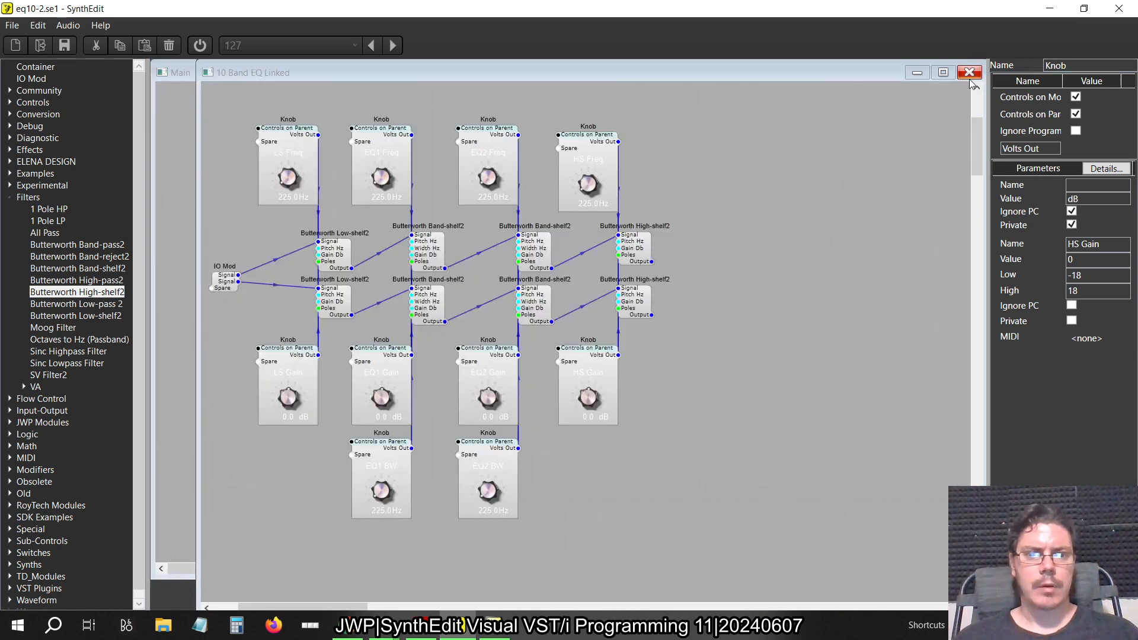
{"action": "left_click", "coordinate": [12, 25]}
{"action": "left_click", "coordinate": [34, 120]}
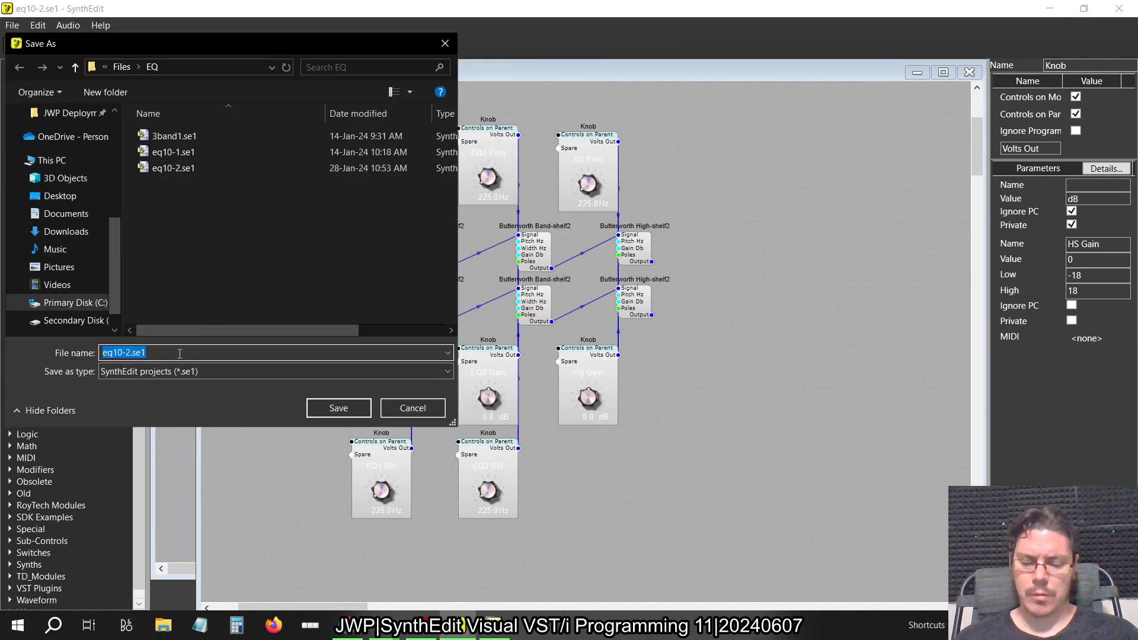
{"action": "key", "text": "alt+Tab"}
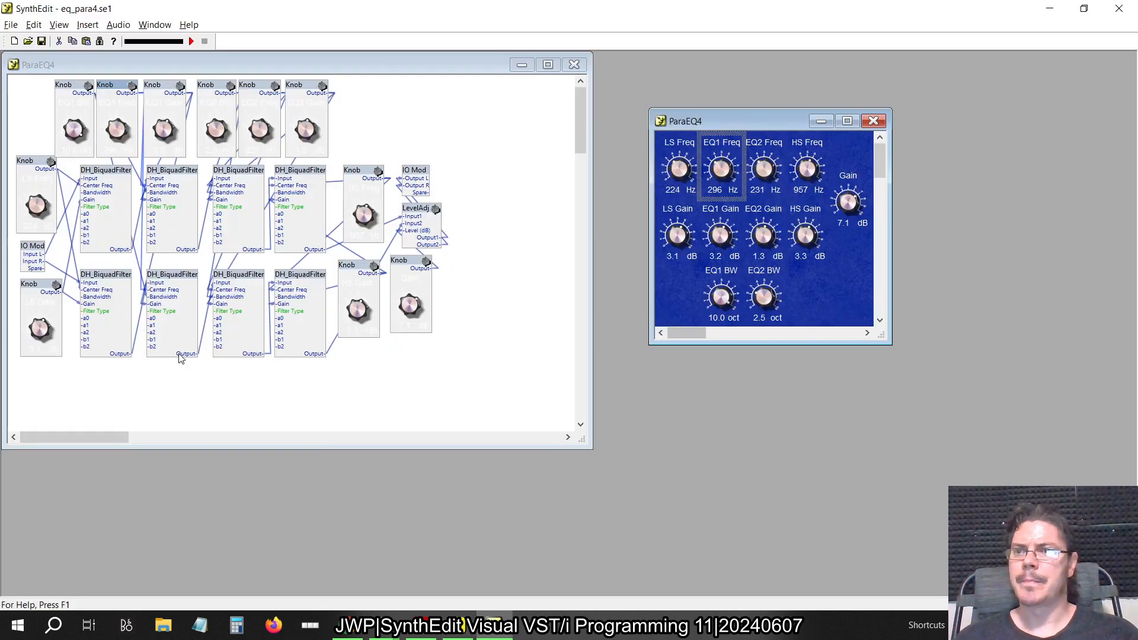
{"action": "key", "text": "alt+Tab"}
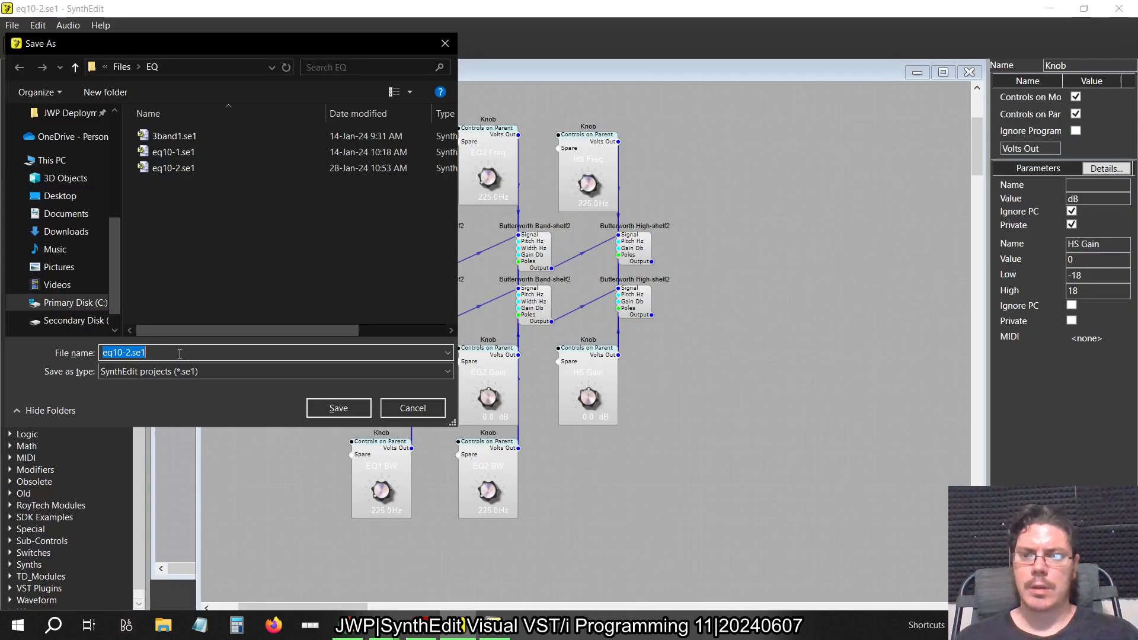
{"action": "left_click", "coordinate": [180, 353]}
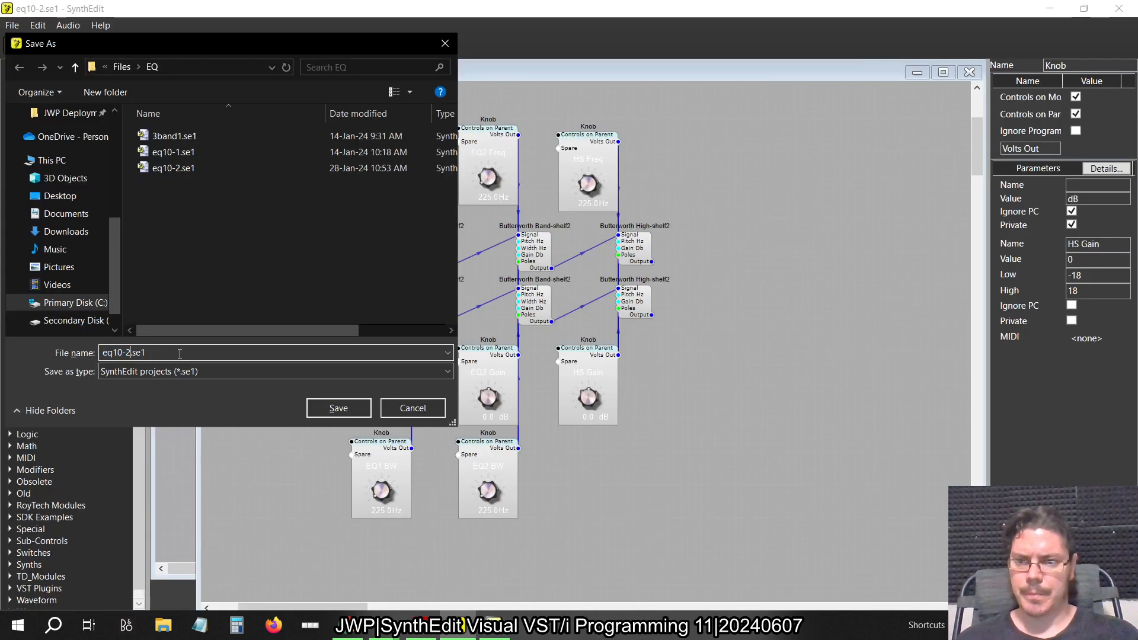
{"action": "key", "text": "BackSpace"}
{"action": "key", "text": "BackSpace"}
{"action": "key", "text": "BackSpace"}
{"action": "key", "text": "BackSpace"}
{"action": "type", "text": "_"}
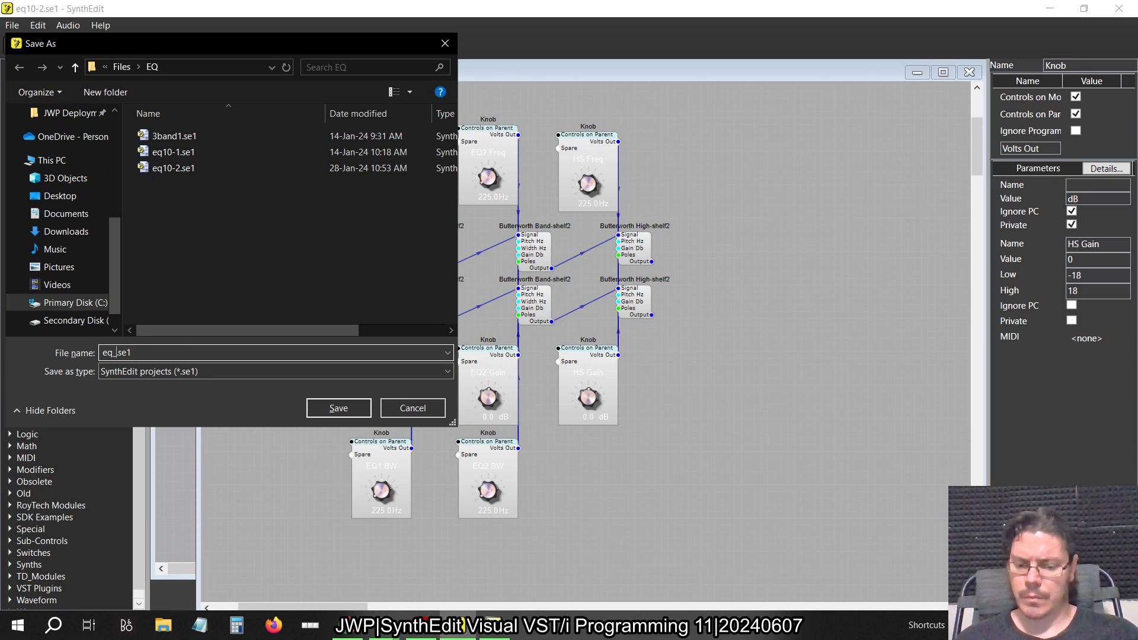
{"action": "type", "text": "para4"}
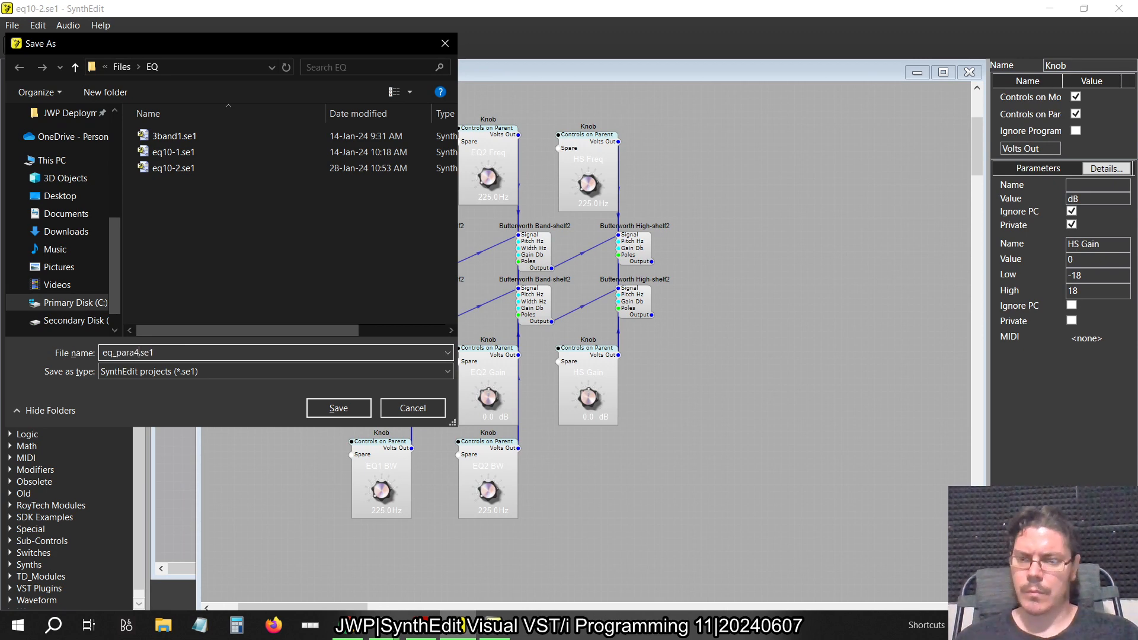
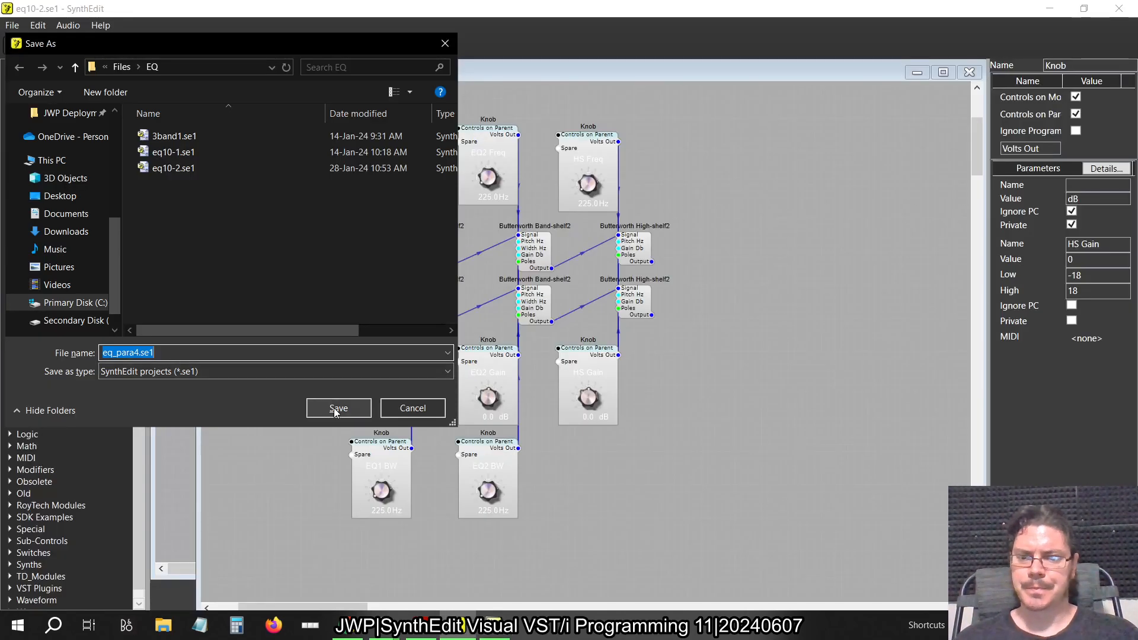
{"action": "left_click", "coordinate": [337, 408]}
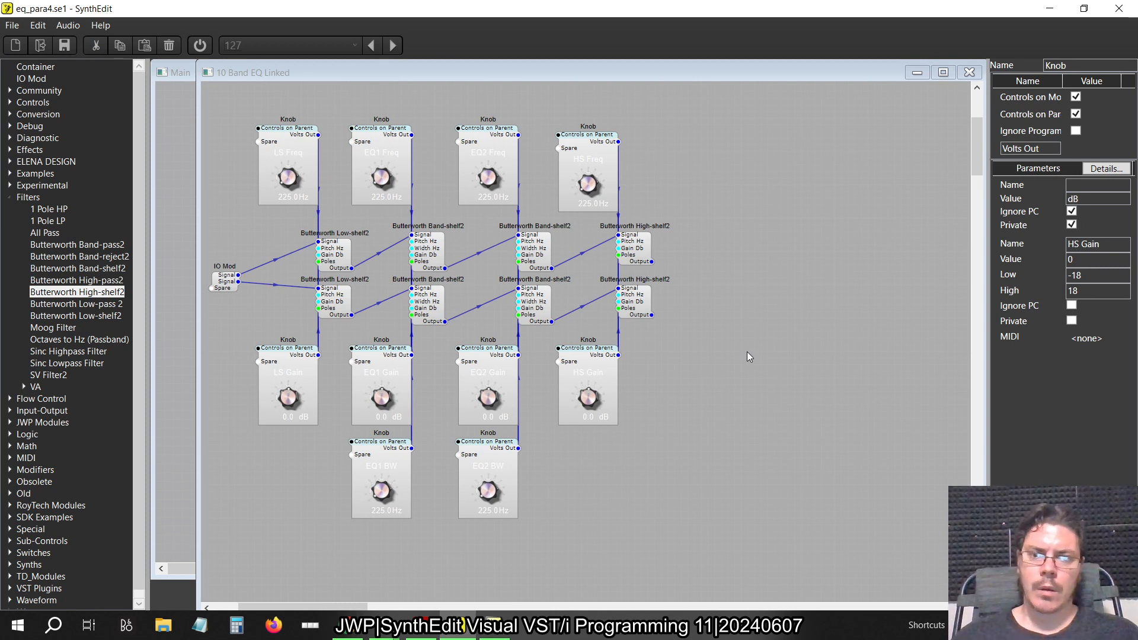
Add an IO Mod after the filters and wire both Butterworth High-shelf2 outputs to its two outputs.
{"action": "left_click_drag", "start_coordinate": [64, 78], "coordinate": [751, 261]}
{"action": "left_click_drag", "start_coordinate": [652, 261], "coordinate": [739, 261]}
{"action": "left_click_drag", "start_coordinate": [655, 315], "coordinate": [686, 312]}
Delete the entire old ten-band EQ module group below the new four-band filter structure.
{"action": "scroll", "coordinate": [710, 355], "scroll_direction": "down", "scroll_amount": 3}
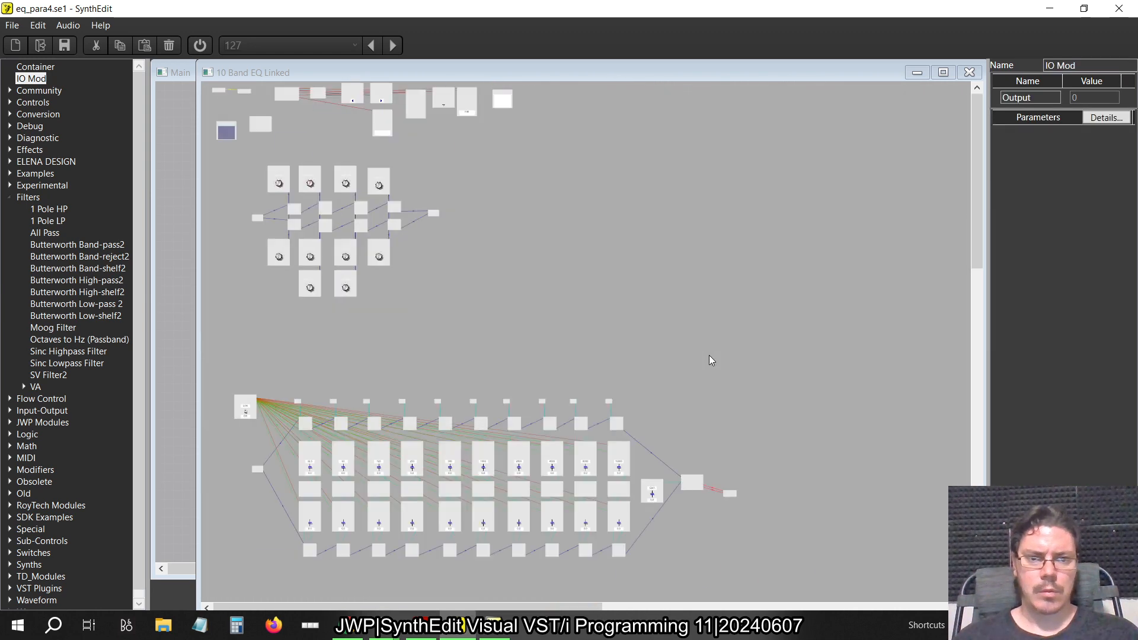
{"action": "left_click_drag", "start_coordinate": [779, 574], "coordinate": [219, 376]}
{"action": "key", "text": "Delete"}
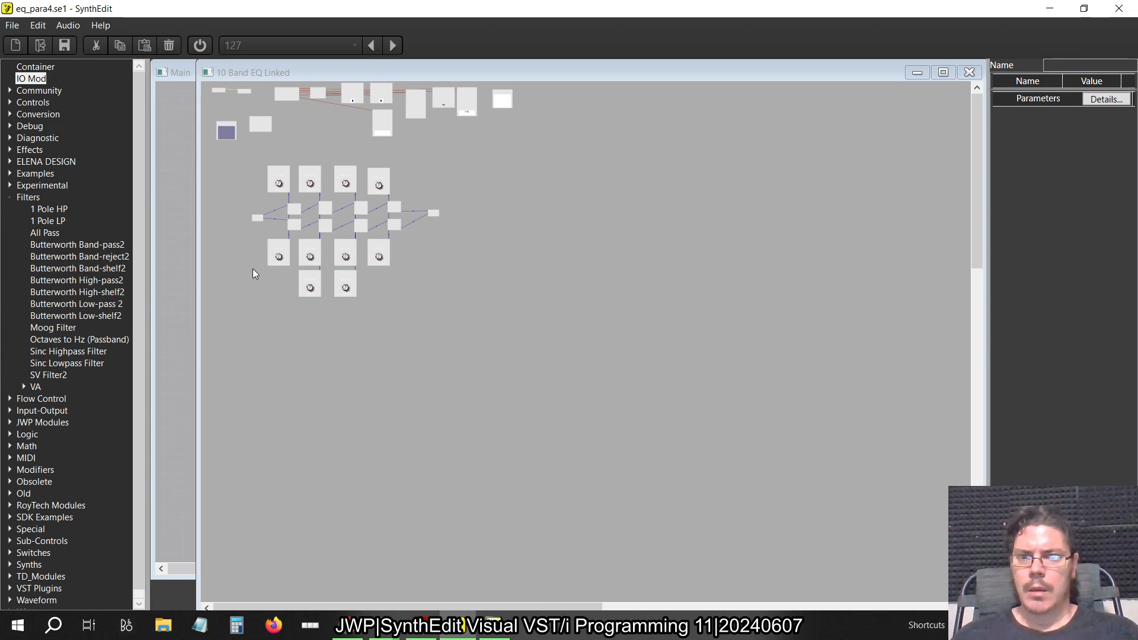
In the container's panel view, move the white preset browser bar with its arrows and File menu to the top of the blue background.
{"action": "scroll", "coordinate": [252, 269], "scroll_direction": "up", "scroll_amount": 4}
{"action": "right_click", "coordinate": [490, 255]}
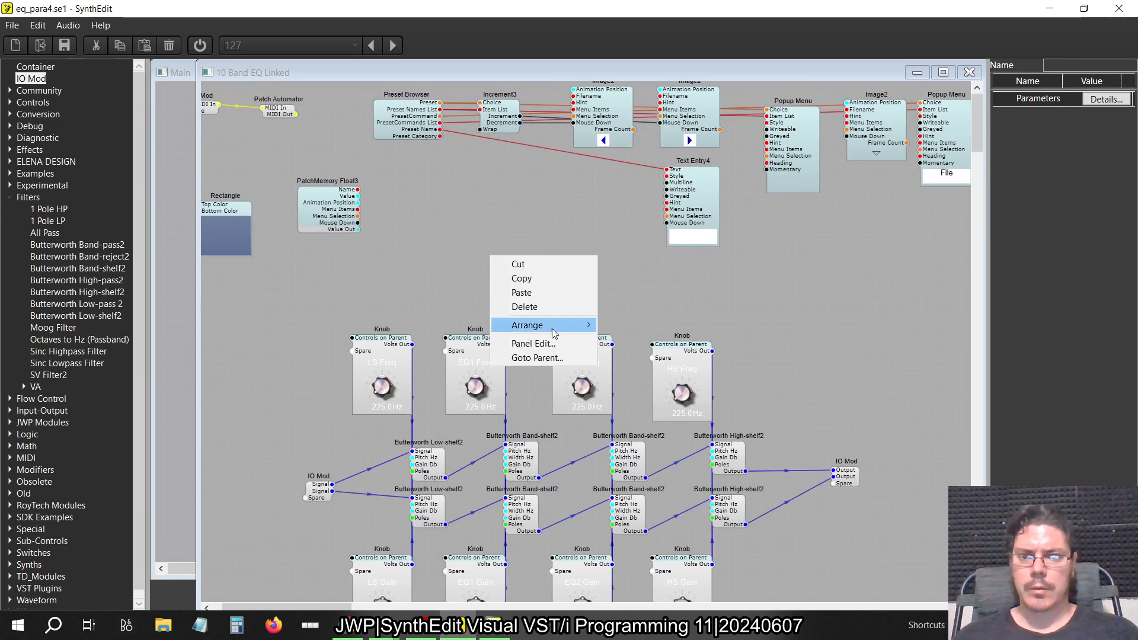
{"action": "left_click", "coordinate": [551, 347]}
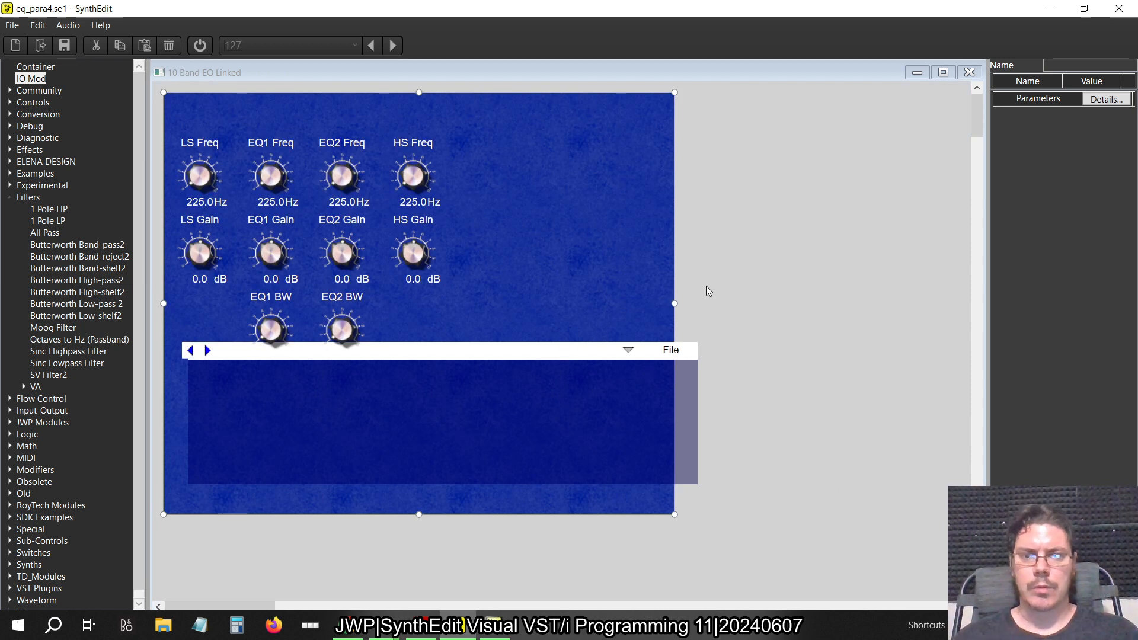
{"action": "left_click_drag", "start_coordinate": [784, 392], "coordinate": [171, 330]}
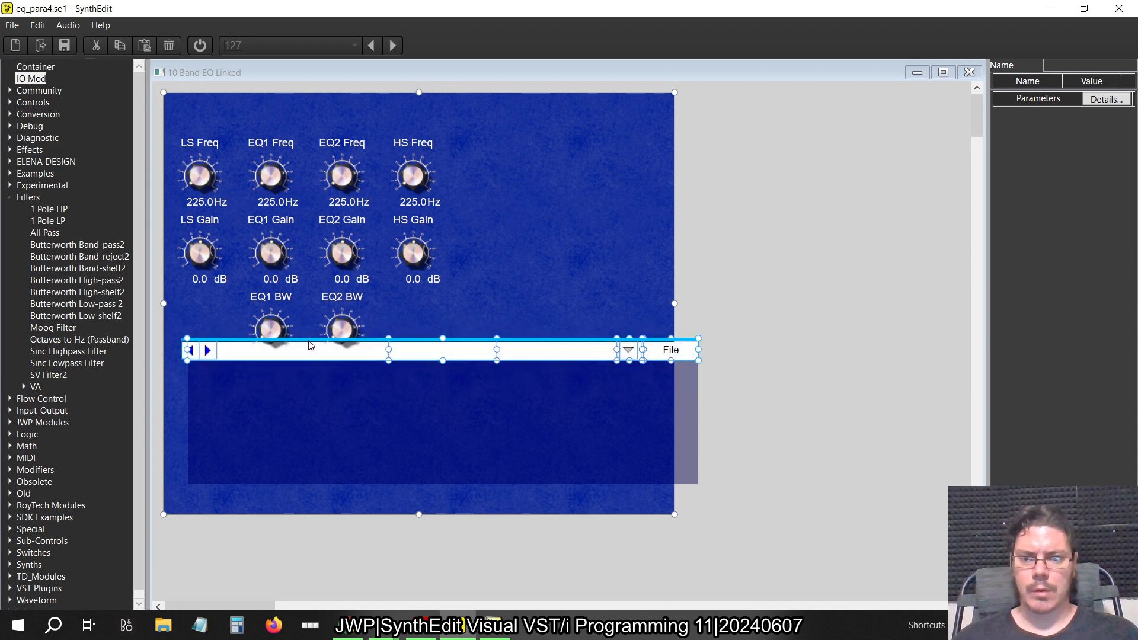
{"action": "left_click_drag", "start_coordinate": [309, 349], "coordinate": [292, 98]}
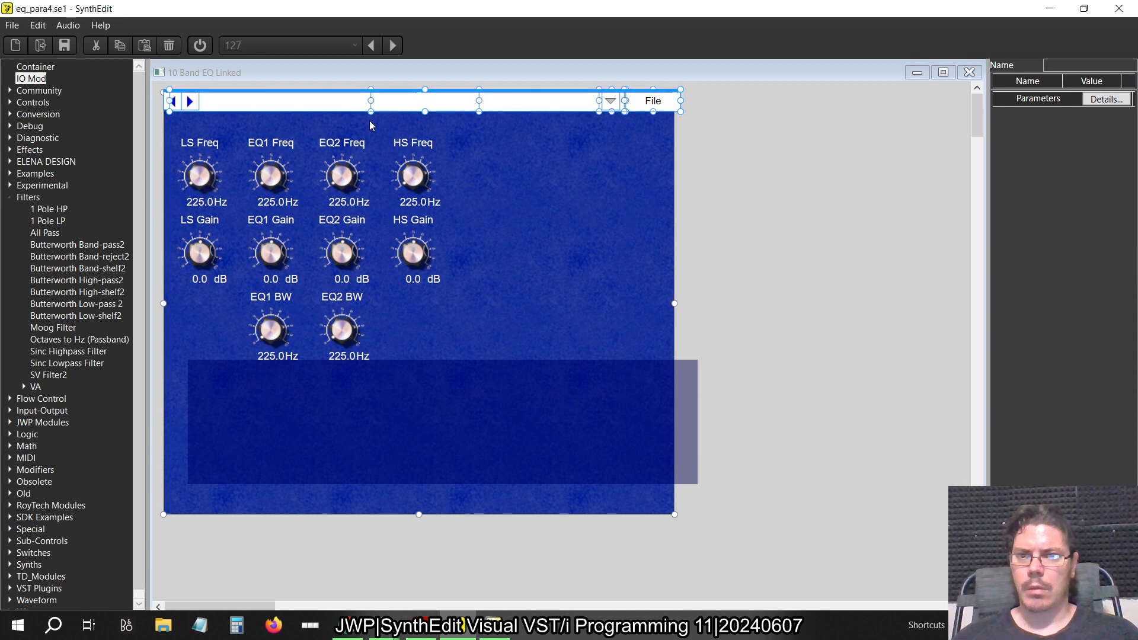
{"action": "left_click", "coordinate": [489, 148]}
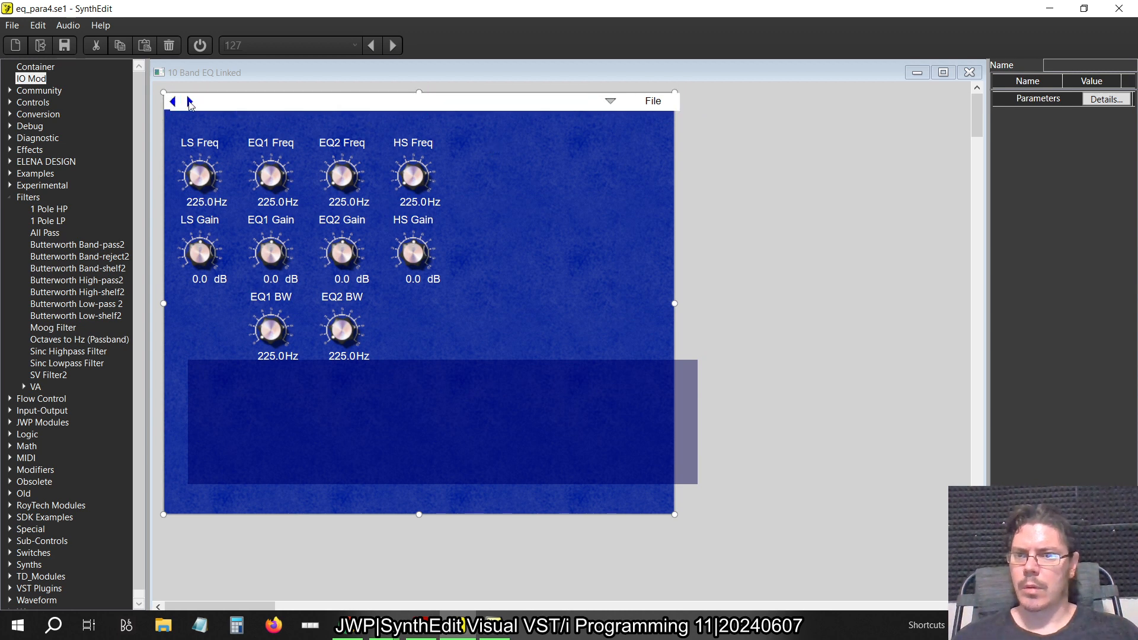
Narrow the blue background to just beyond the HS knobs and move the translucent dark rectangle down and right, clear of the BW knobs.
{"action": "left_click", "coordinate": [304, 106]}
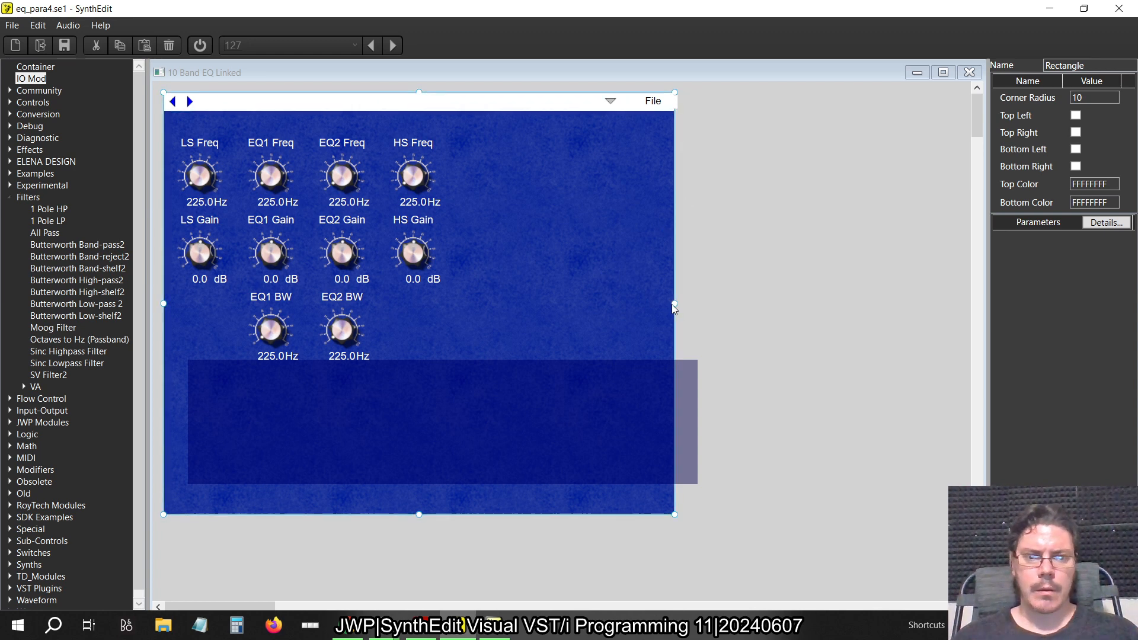
{"action": "left_click_drag", "start_coordinate": [675, 304], "coordinate": [458, 311]}
{"action": "left_click", "coordinate": [526, 400]}
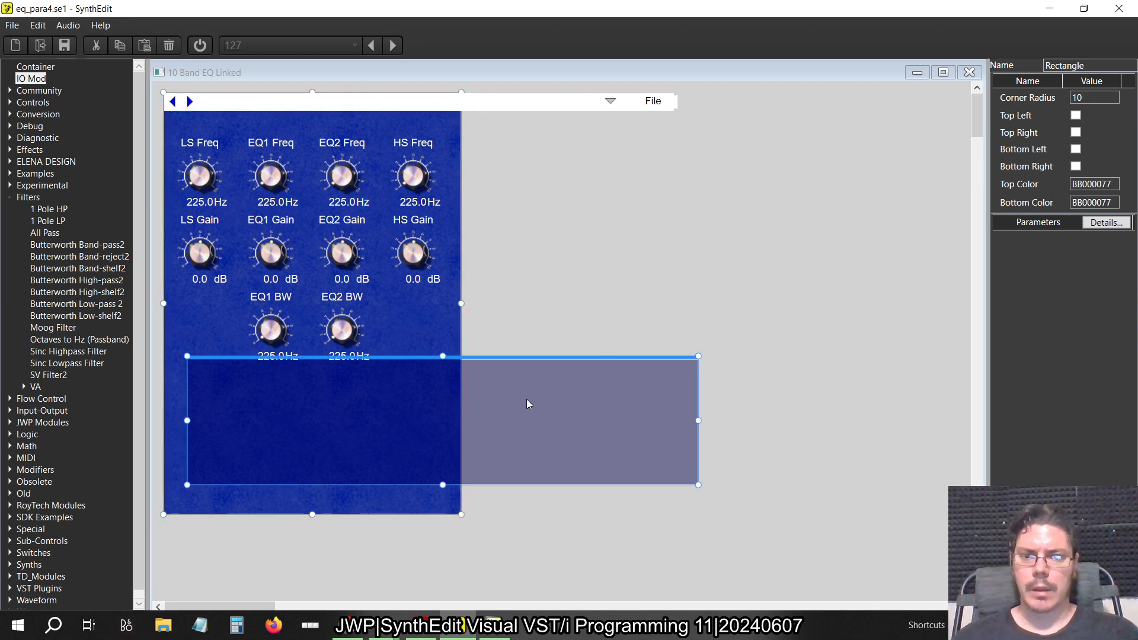
{"action": "left_click_drag", "start_coordinate": [522, 359], "coordinate": [717, 393]}
Examine the modules inside the LevelAdj container of the original eq_para4.se1 in the older SynthEdit, and return to the new project.
{"action": "key", "text": "alt+Tab"}
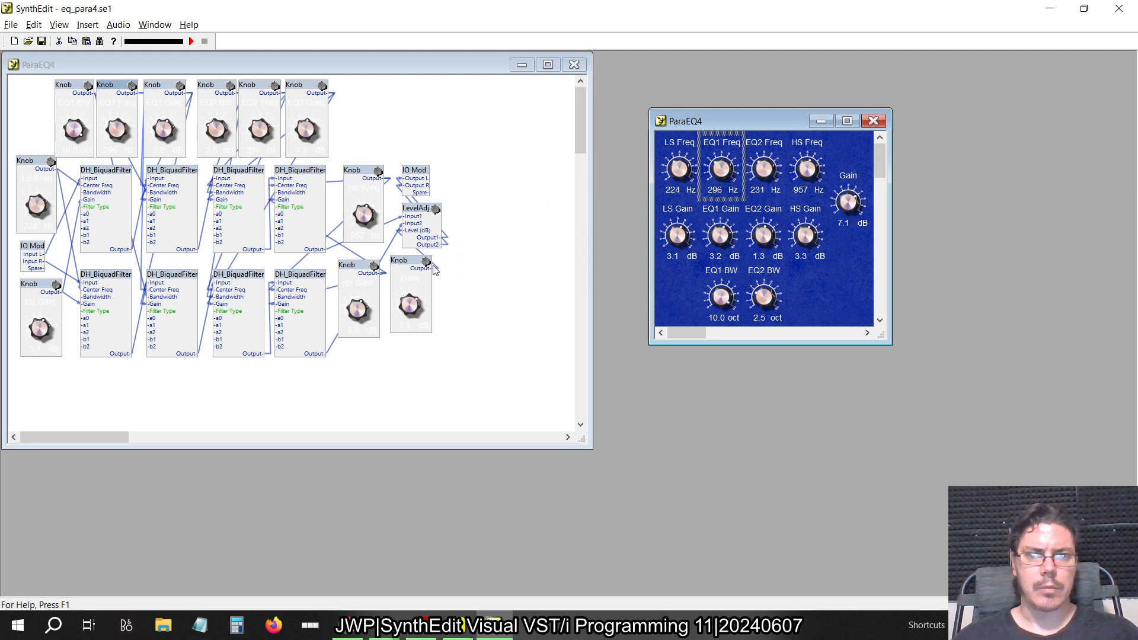
{"action": "left_click", "coordinate": [414, 212]}
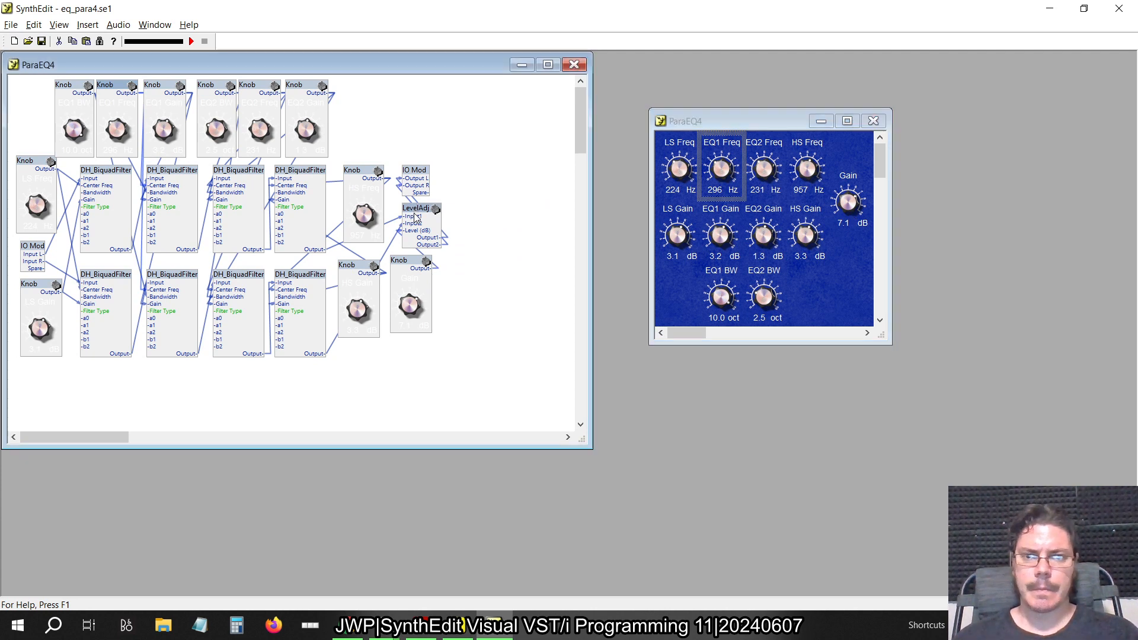
{"action": "double_click", "coordinate": [415, 212]}
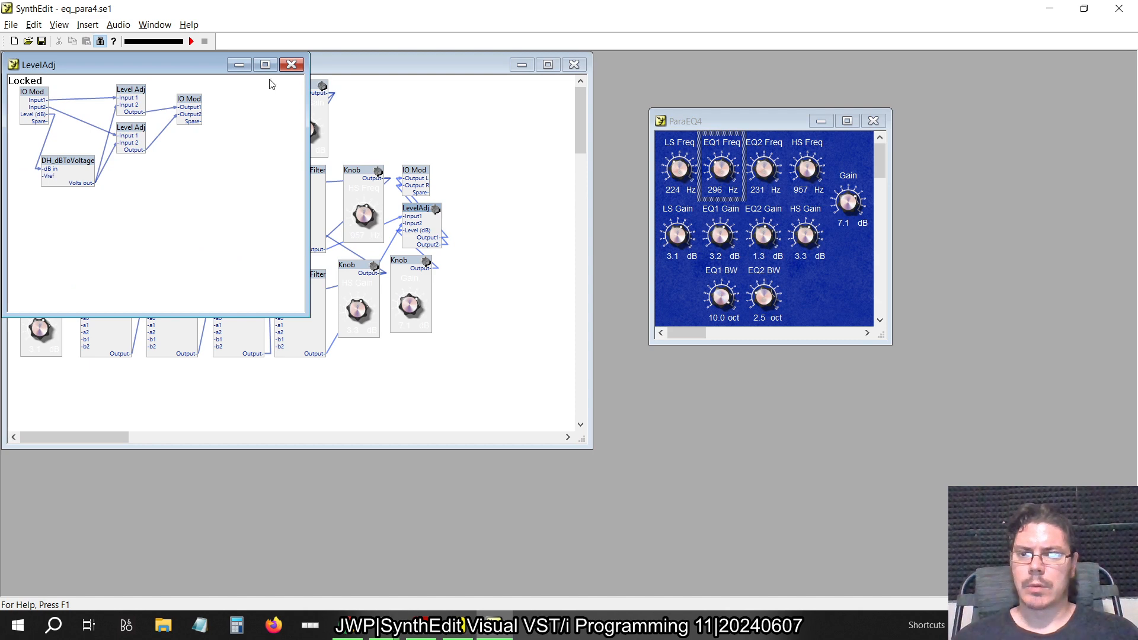
{"action": "left_click", "coordinate": [291, 64]}
{"action": "key", "text": "alt+Tab"}
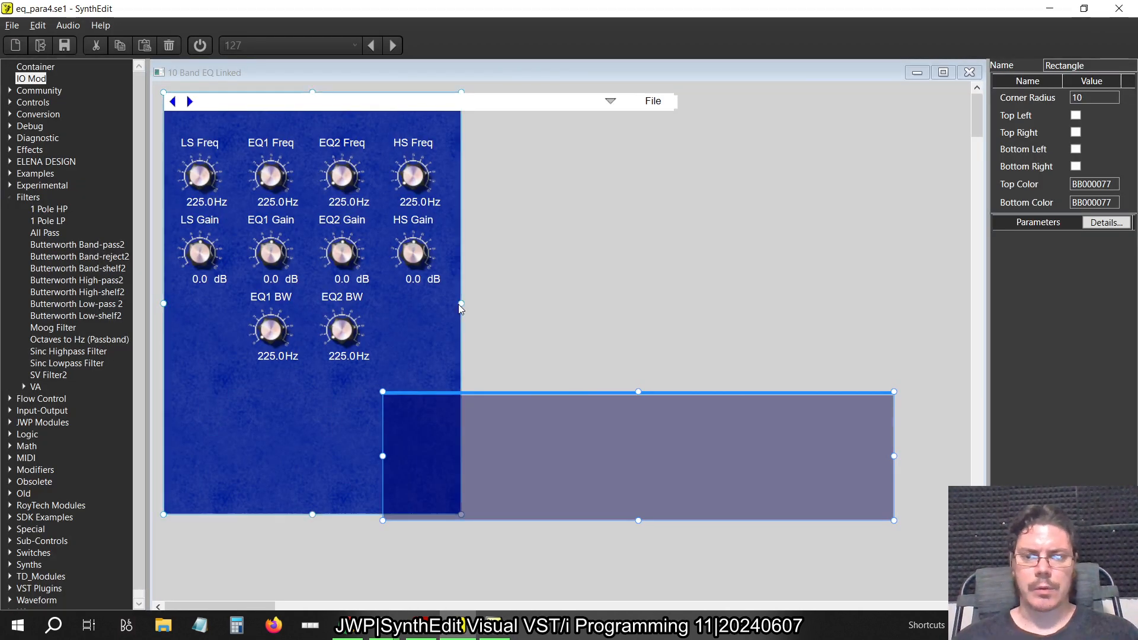
Widen the blue background to leave an empty column beside the HS knobs.
{"action": "left_click_drag", "start_coordinate": [461, 304], "coordinate": [557, 305]}
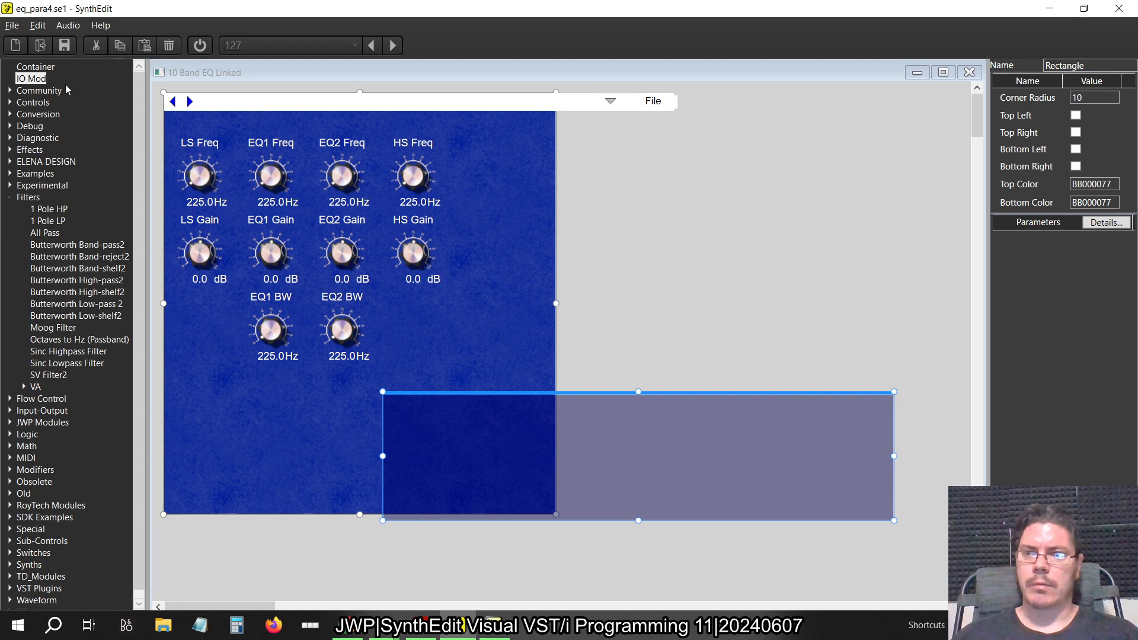
Look up the volts-to-dB and dB-to-volts formulas in the help topic on signal level conversion, and return to the project.
{"action": "left_click", "coordinate": [101, 25]}
{"action": "left_click", "coordinate": [134, 44]}
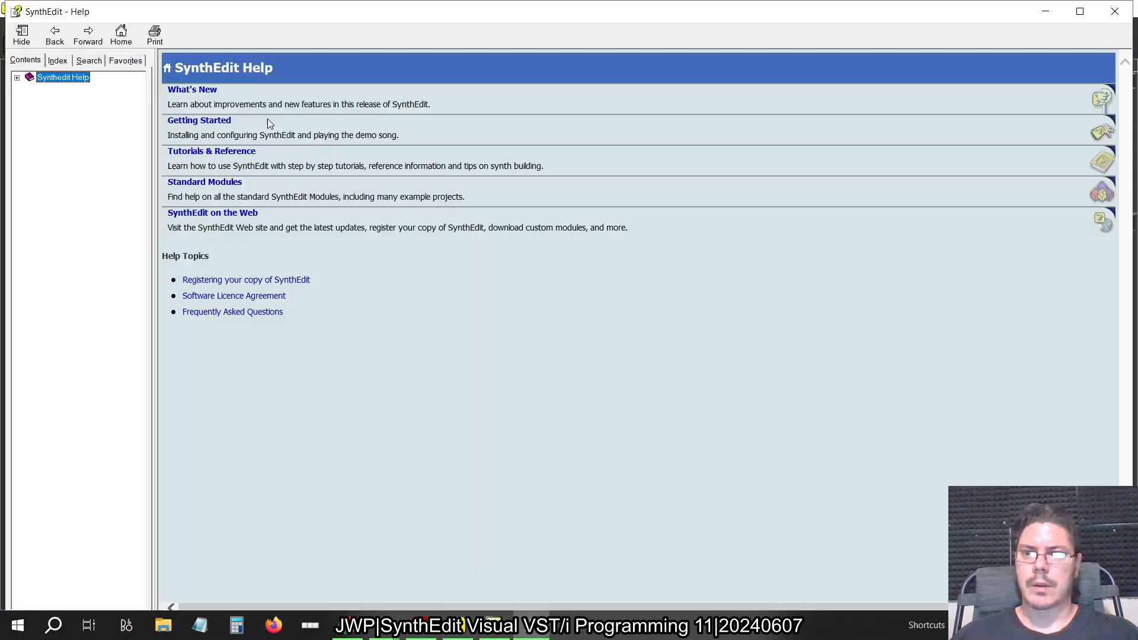
{"action": "left_click", "coordinate": [17, 78]}
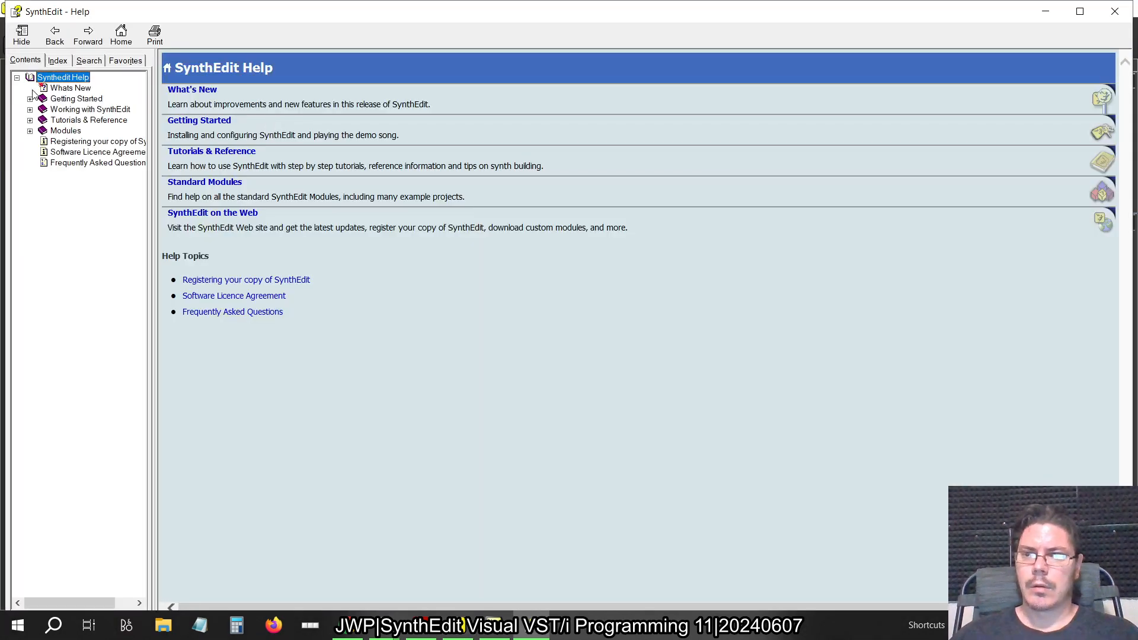
{"action": "left_click", "coordinate": [30, 120]}
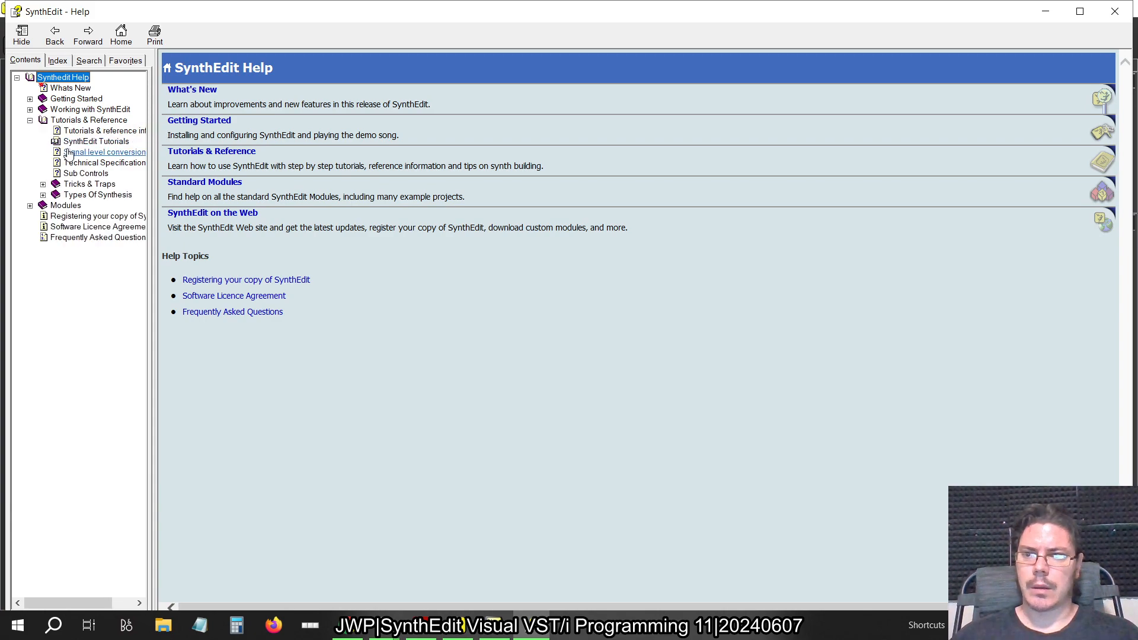
{"action": "left_click", "coordinate": [101, 151]}
{"action": "scroll", "coordinate": [264, 184], "scroll_direction": "down", "scroll_amount": 20}
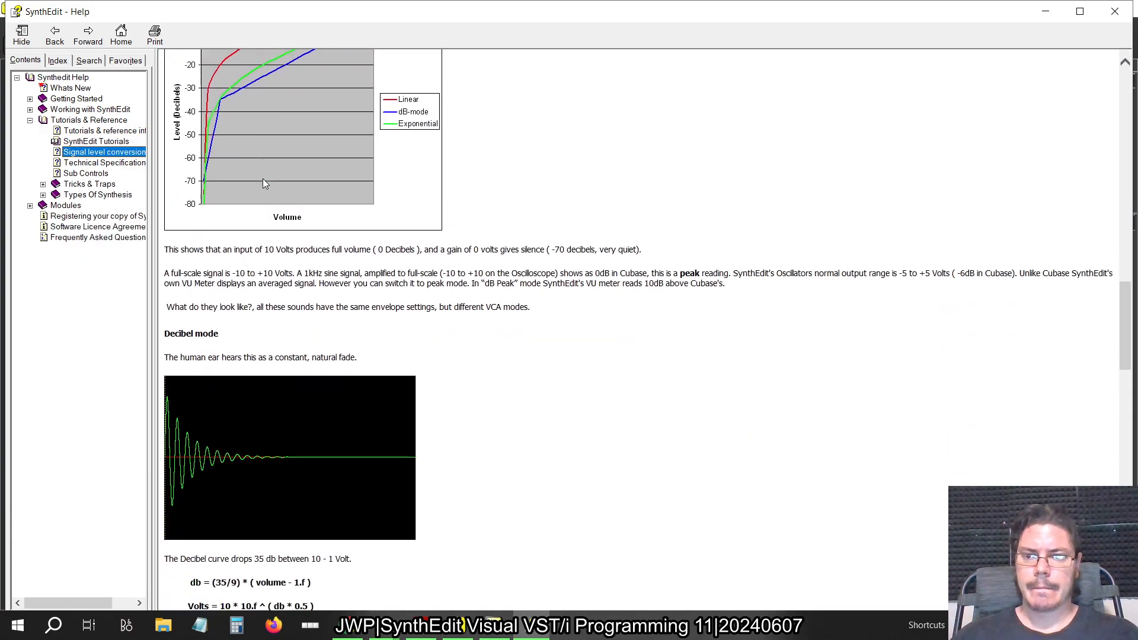
{"action": "scroll", "coordinate": [264, 184], "scroll_direction": "down", "scroll_amount": 20}
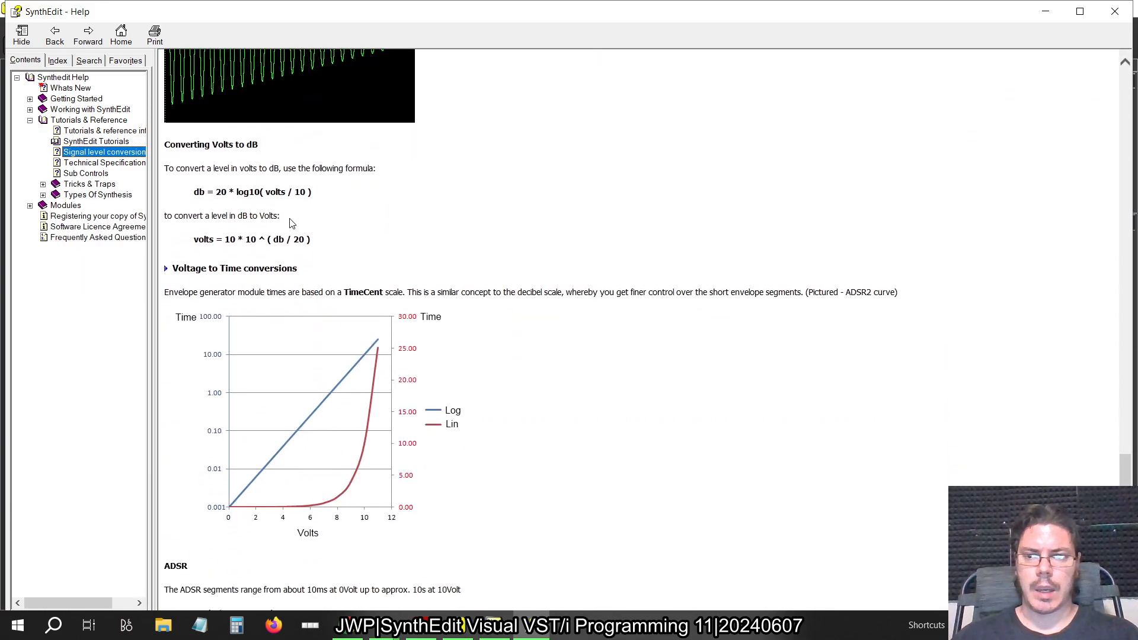
{"action": "left_click", "coordinate": [1046, 11]}
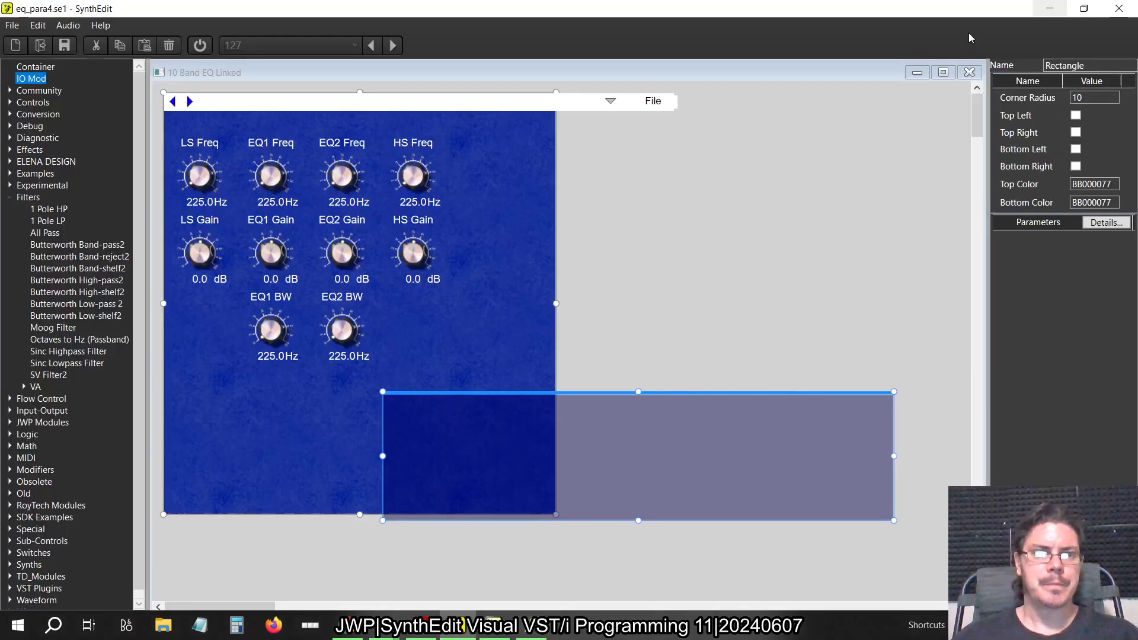
Check the panel layout of the original ParaEQ4 in the older SynthEdit, and return to the new project.
{"action": "left_click", "coordinate": [665, 375]}
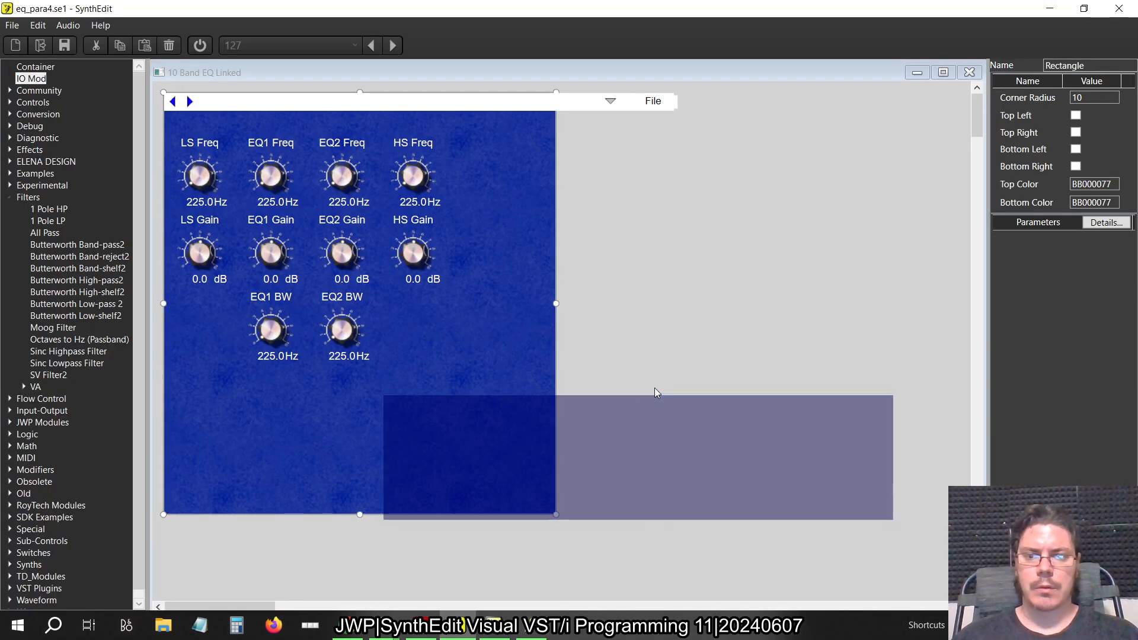
{"action": "key", "text": "alt+Tab"}
{"action": "key", "text": "Tab"}
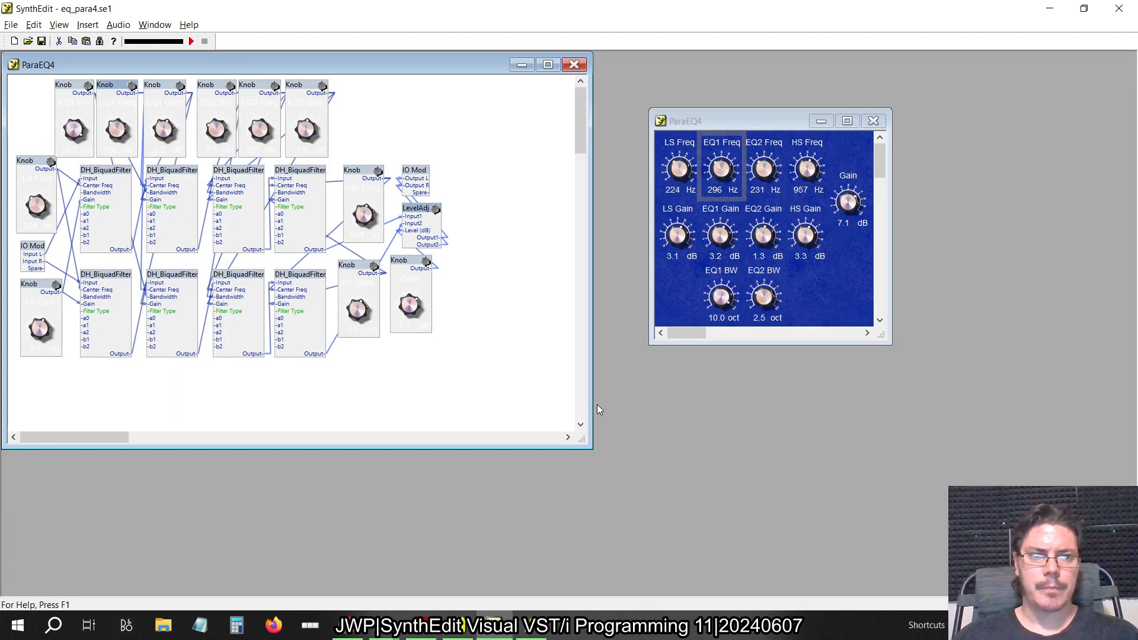
{"action": "key", "text": "alt+Tab"}
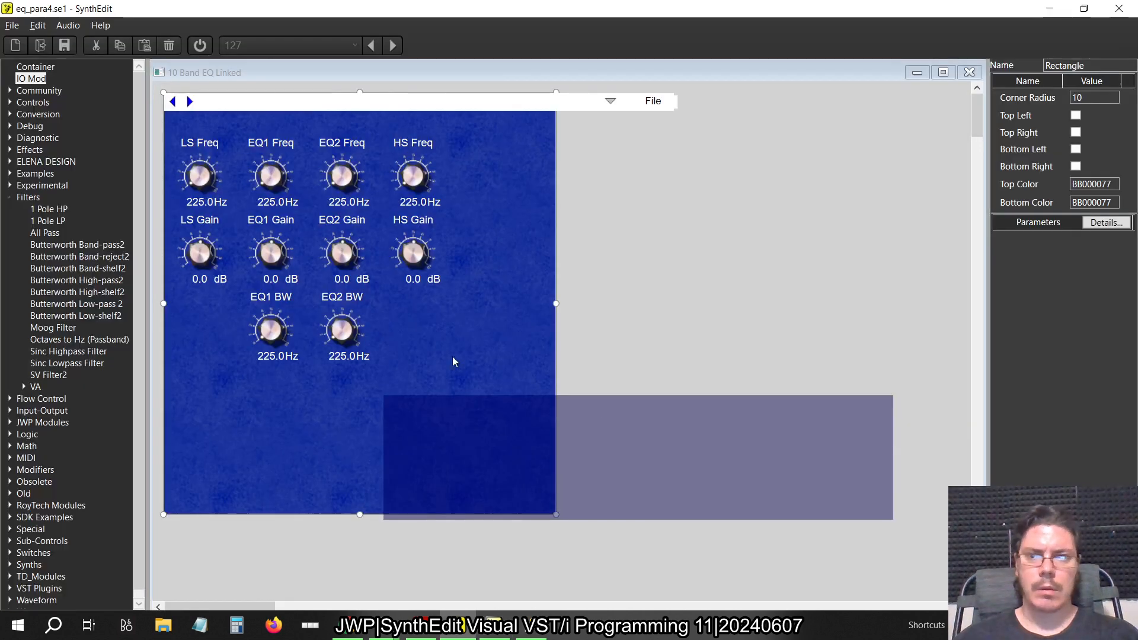
Move all ten knobs up and slightly left, directly under the white browser bar, and shorten the blue background to end just below the BW knobs.
{"action": "left_click_drag", "start_coordinate": [659, 360], "coordinate": [710, 376]}
{"action": "left_click_drag", "start_coordinate": [514, 317], "coordinate": [153, 110]}
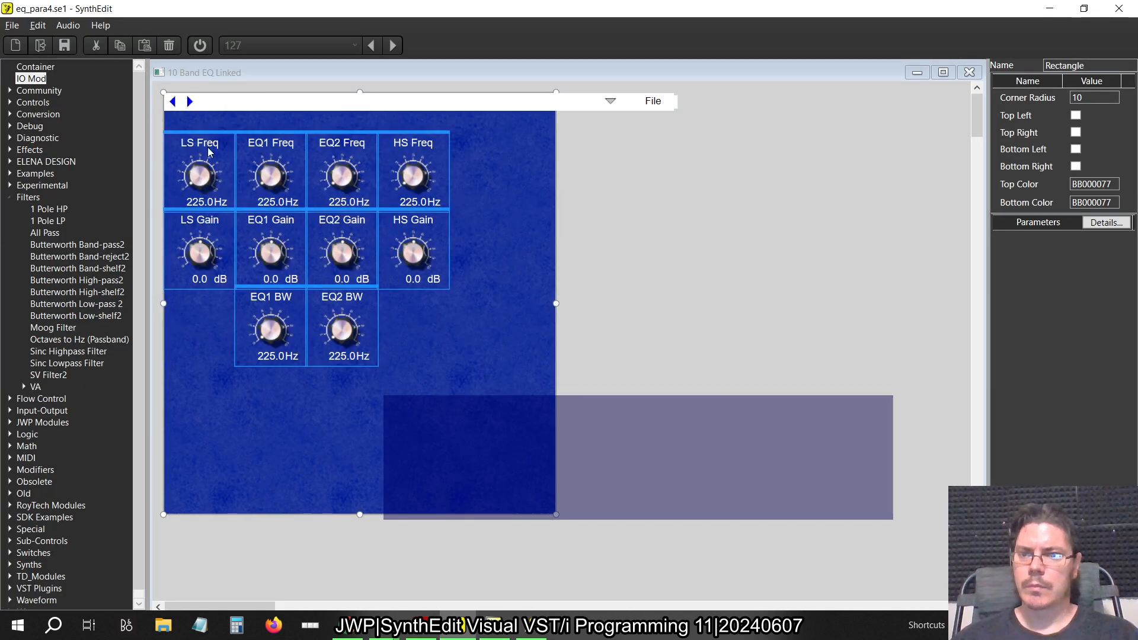
{"action": "left_click_drag", "start_coordinate": [210, 135], "coordinate": [208, 112]}
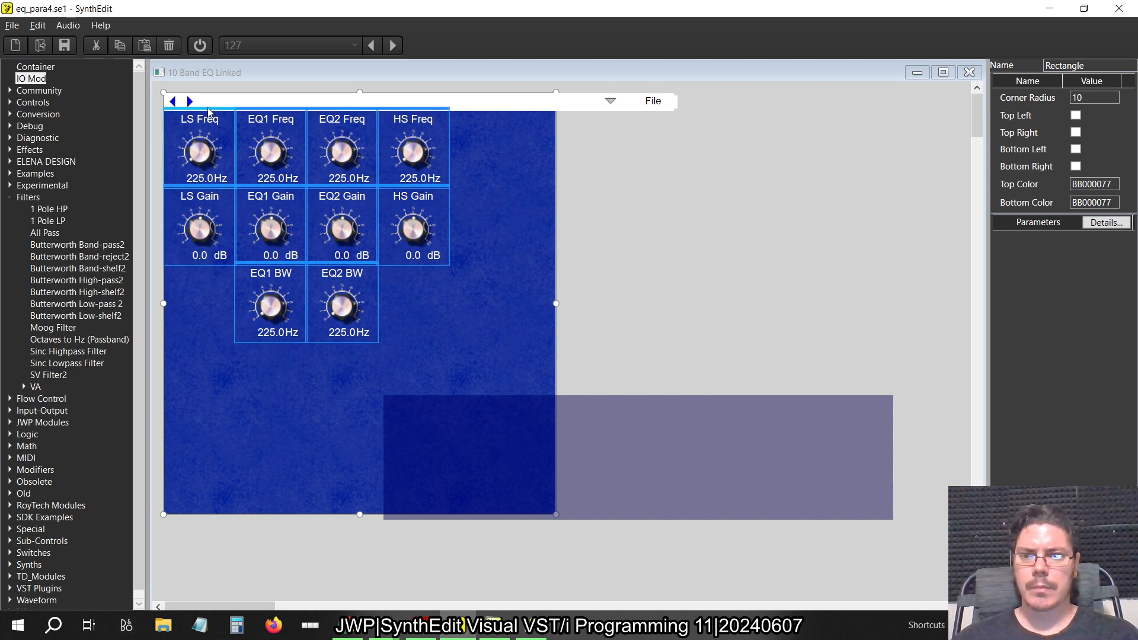
{"action": "left_click_drag", "start_coordinate": [207, 113], "coordinate": [201, 112]}
{"action": "left_click", "coordinate": [524, 222]}
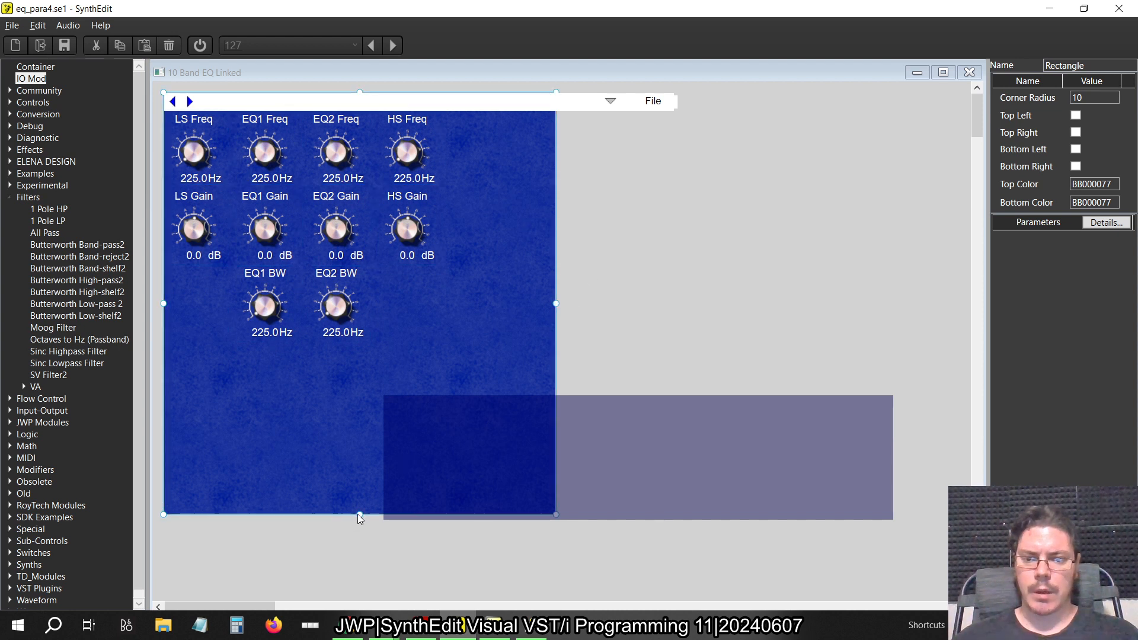
{"action": "left_click_drag", "start_coordinate": [359, 515], "coordinate": [364, 354]}
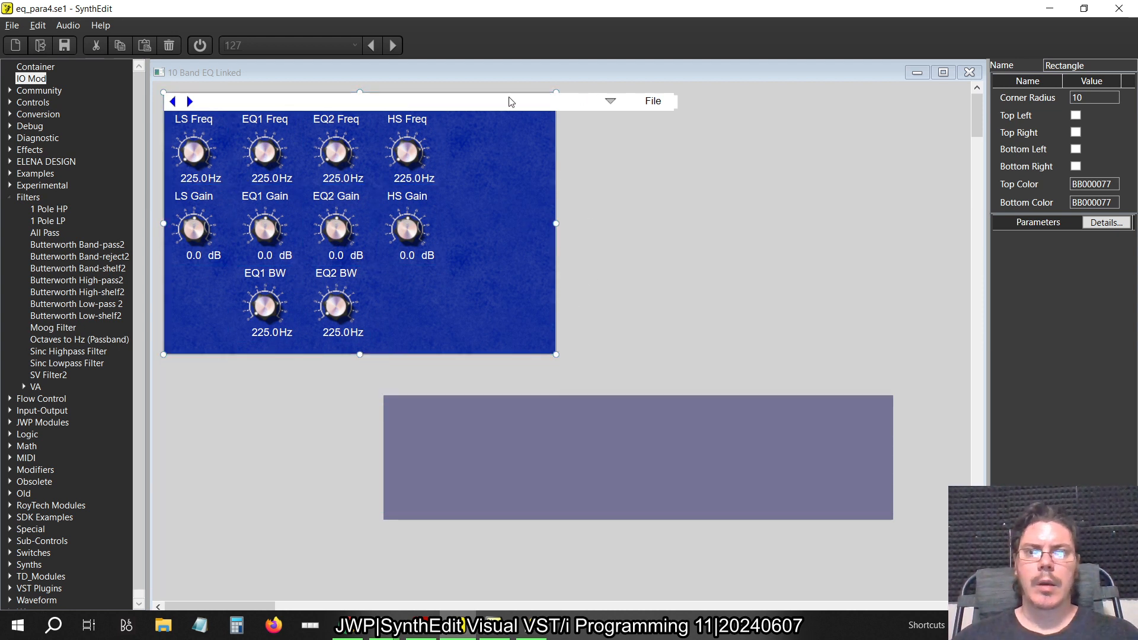
Shorten the white browser bar to the blue background's width and move its dropdown arrow, text field and File menu onto the bar's right end.
{"action": "left_click", "coordinate": [650, 105]}
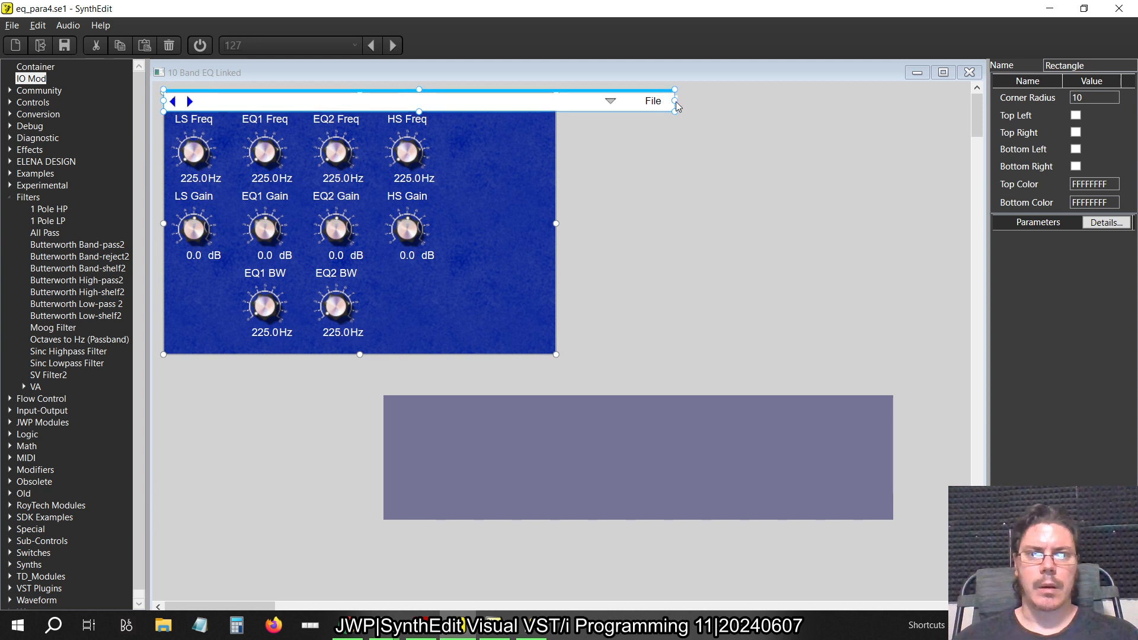
{"action": "left_click_drag", "start_coordinate": [677, 106], "coordinate": [556, 116]}
{"action": "left_click_drag", "start_coordinate": [741, 135], "coordinate": [595, 83]}
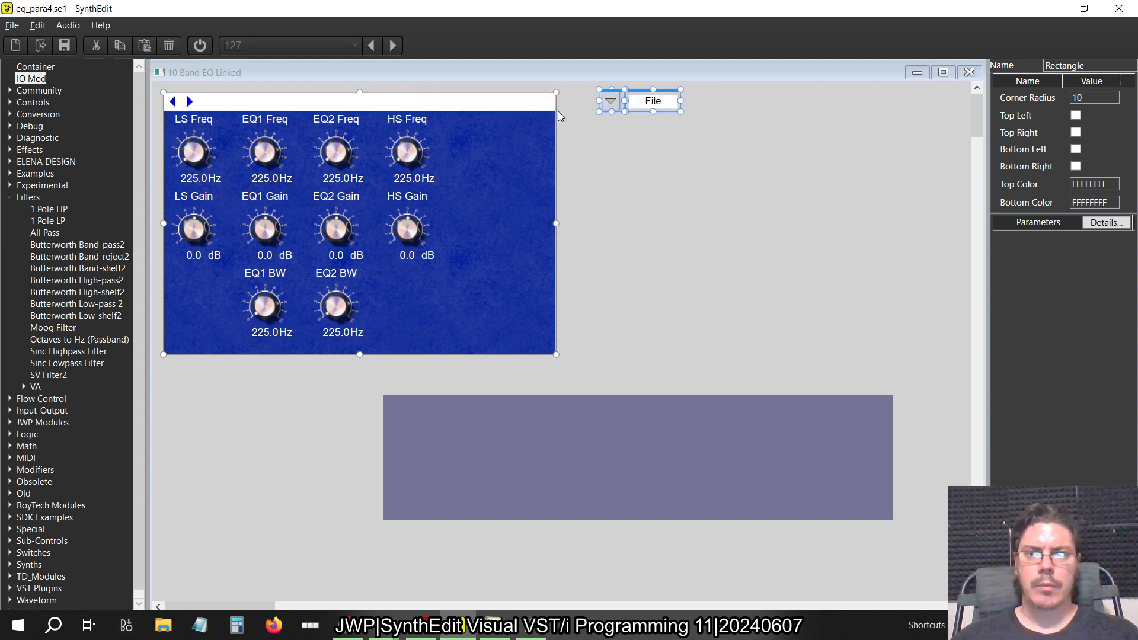
{"action": "left_click", "coordinate": [387, 110]}
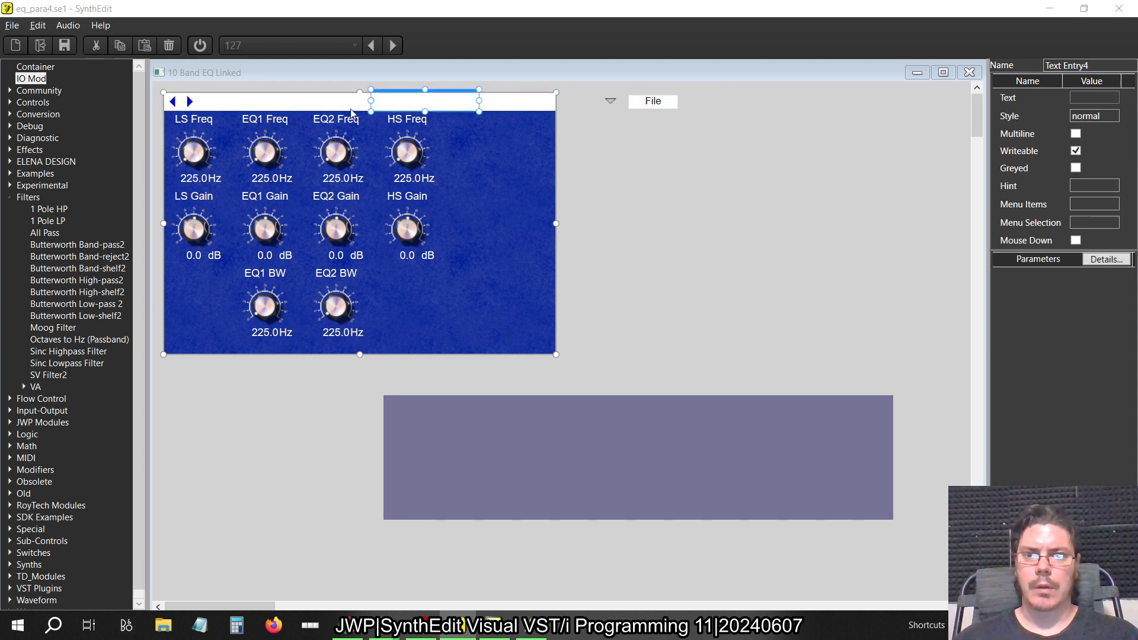
{"action": "left_click_drag", "start_coordinate": [428, 94], "coordinate": [541, 90]}
{"action": "left_click", "coordinate": [697, 139]}
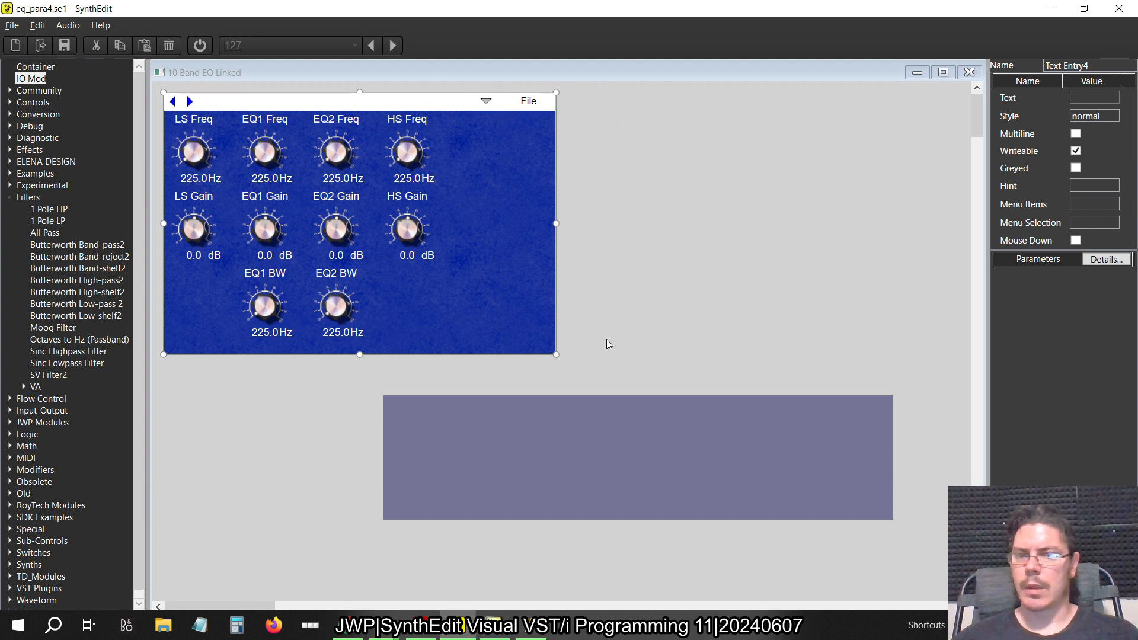
{"action": "left_click", "coordinate": [646, 424]}
{"action": "left_click", "coordinate": [638, 276]}
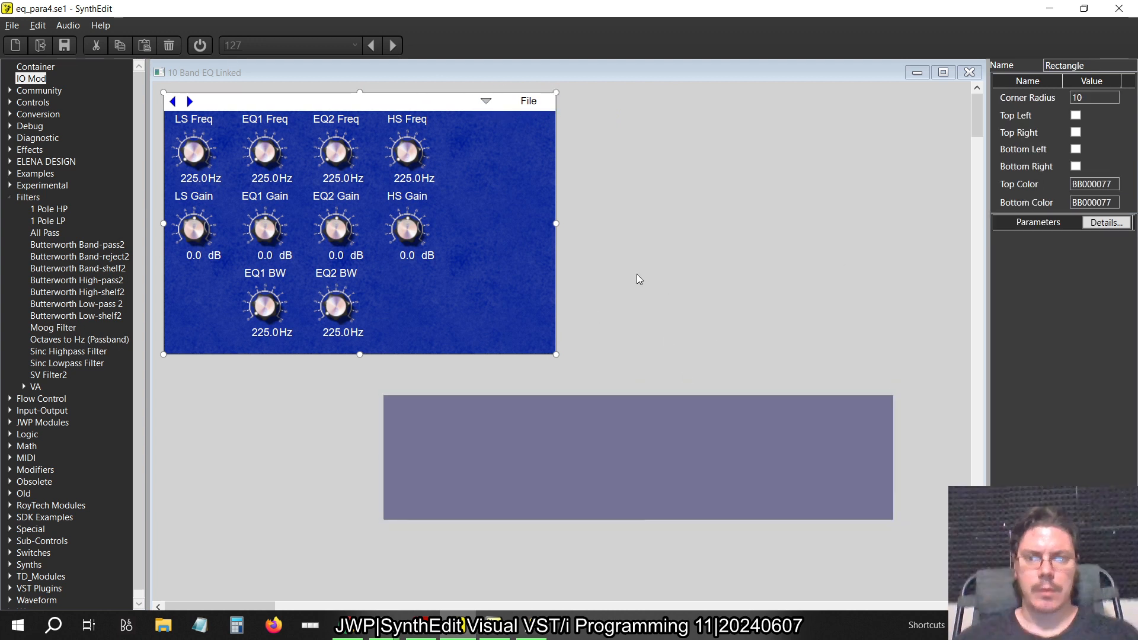
Move the output IO Mod farther from the filters and delete both connections from the Butterworth High-shelf2 outputs to it.
{"action": "left_click", "coordinate": [970, 74]}
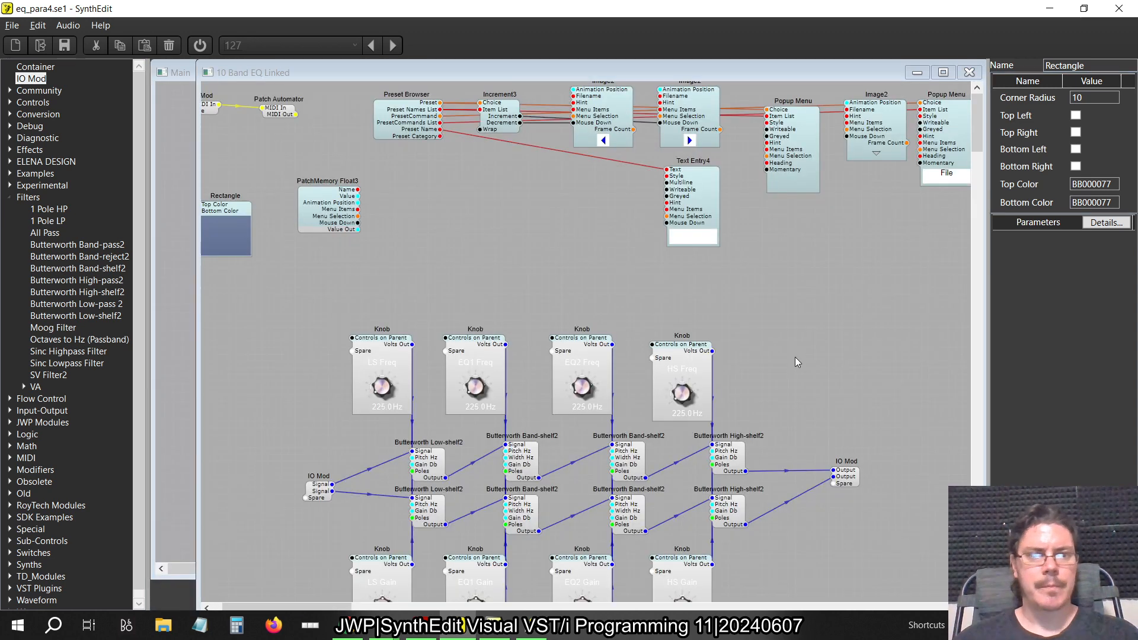
{"action": "scroll", "coordinate": [721, 361], "scroll_direction": "right", "scroll_amount": 2}
{"action": "scroll", "coordinate": [720, 360], "scroll_direction": "down", "scroll_amount": 3}
{"action": "scroll", "coordinate": [721, 361], "scroll_direction": "right", "scroll_amount": 1}
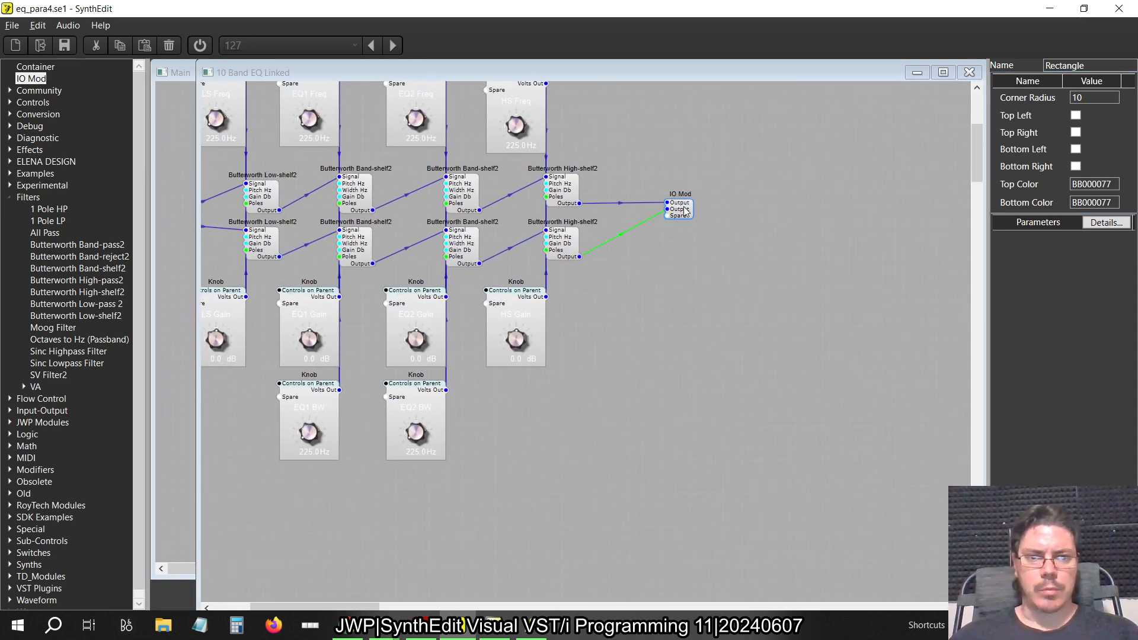
{"action": "left_click_drag", "start_coordinate": [684, 207], "coordinate": [790, 214]}
{"action": "left_click_drag", "start_coordinate": [769, 291], "coordinate": [578, 127]}
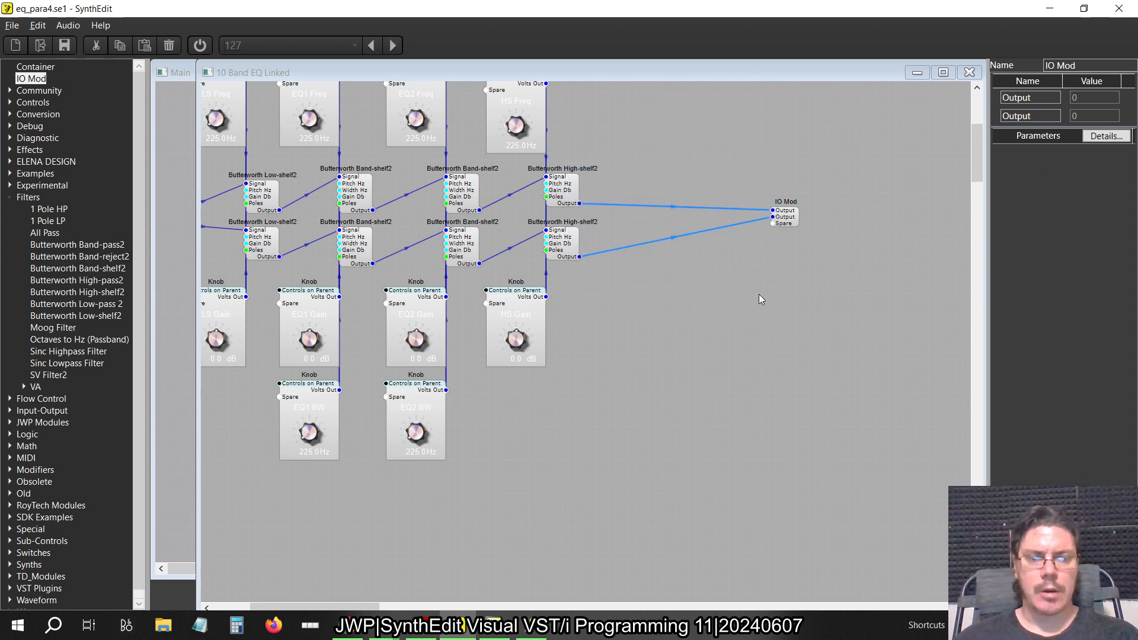
{"action": "key", "text": "Delete"}
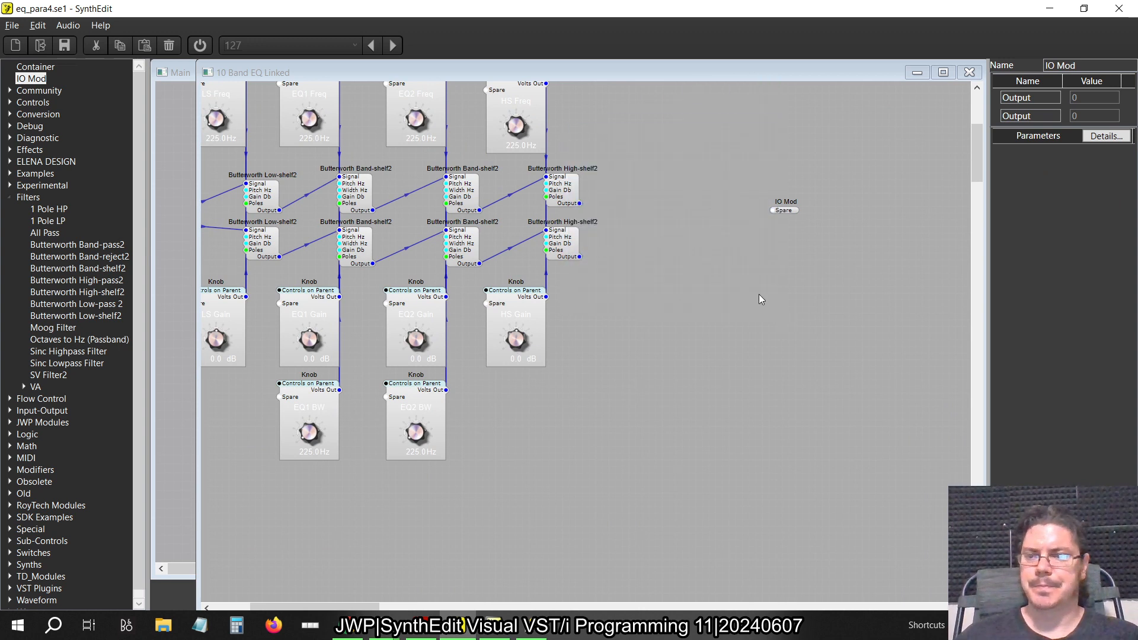
Add a Float Function module from the Conversion category between the High-shelf2 filters and the output IO Mod.
{"action": "left_click", "coordinate": [9, 198]}
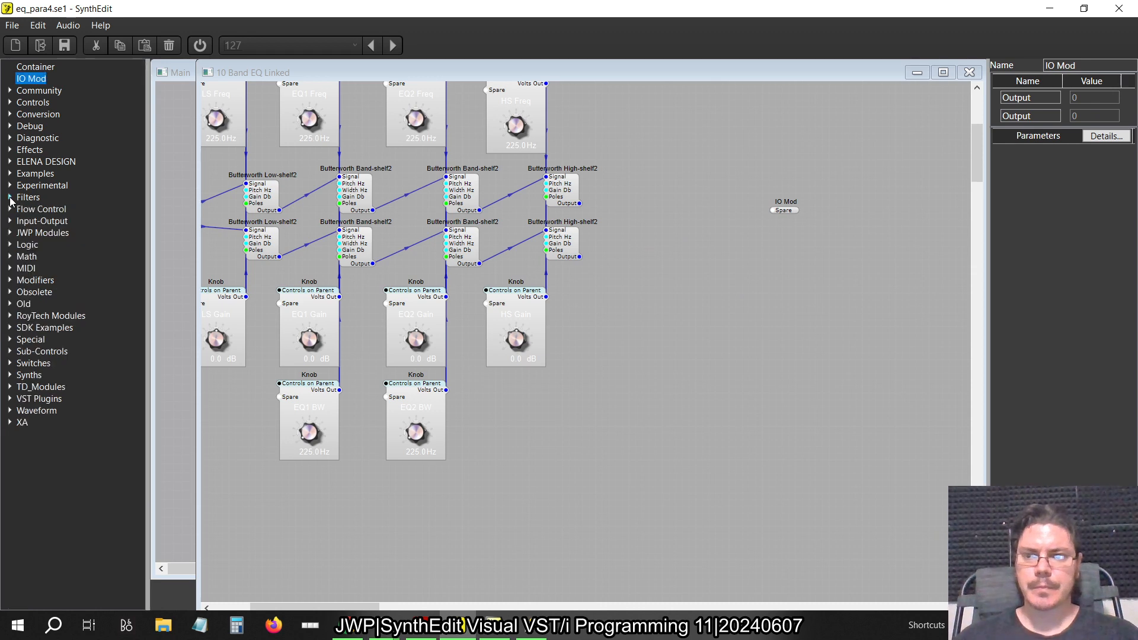
{"action": "left_click", "coordinate": [9, 103]}
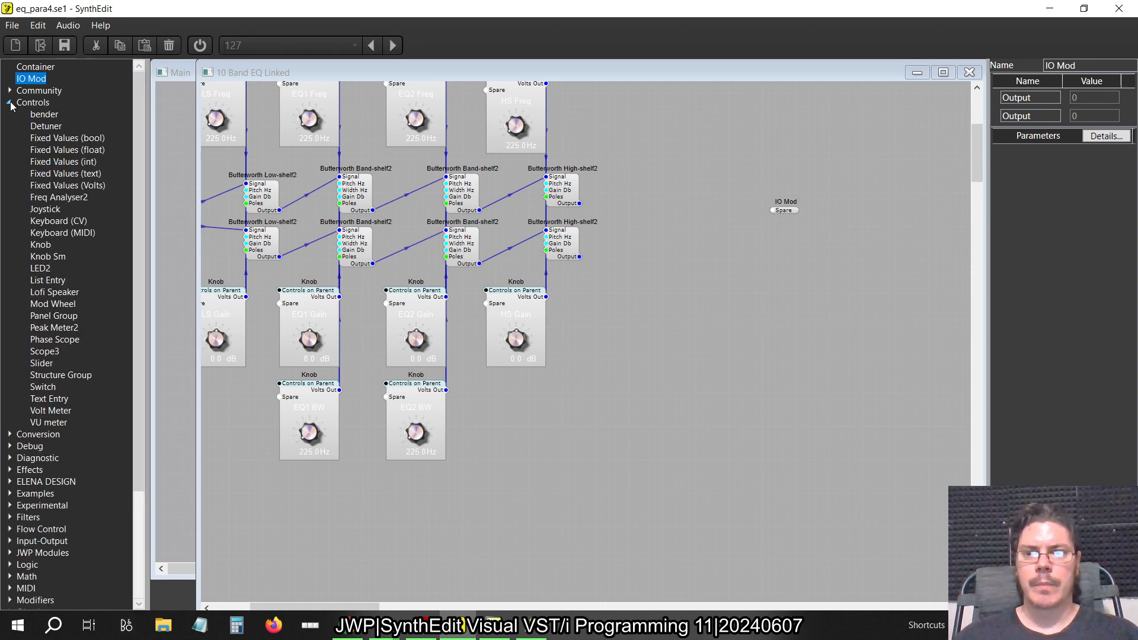
{"action": "left_click", "coordinate": [10, 103]}
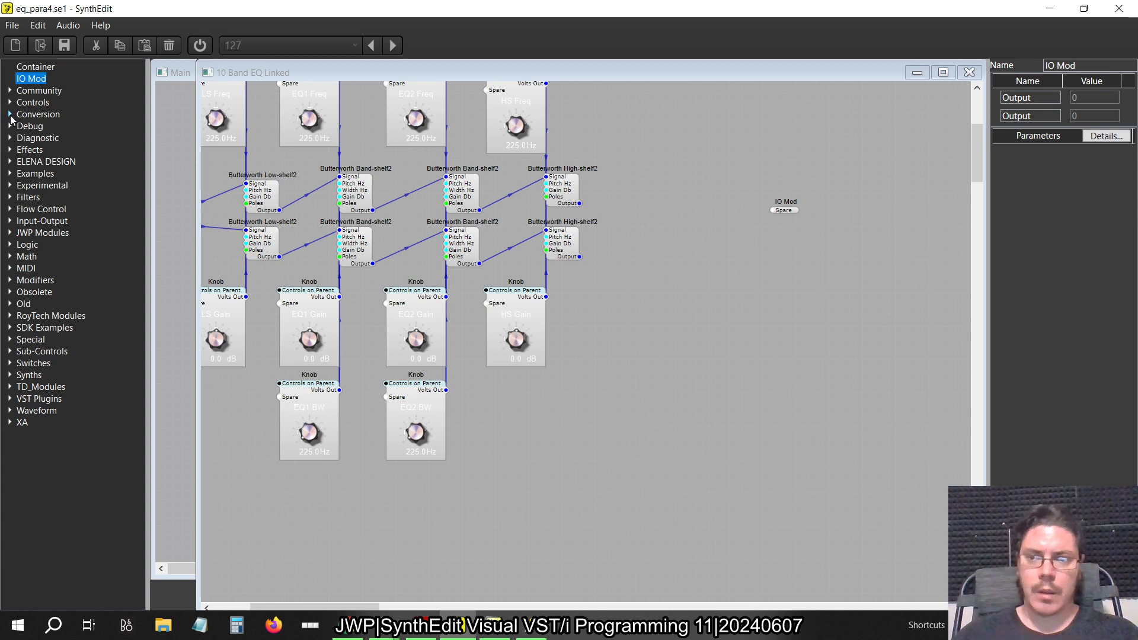
{"action": "left_click", "coordinate": [10, 116]}
{"action": "left_click", "coordinate": [10, 116]}
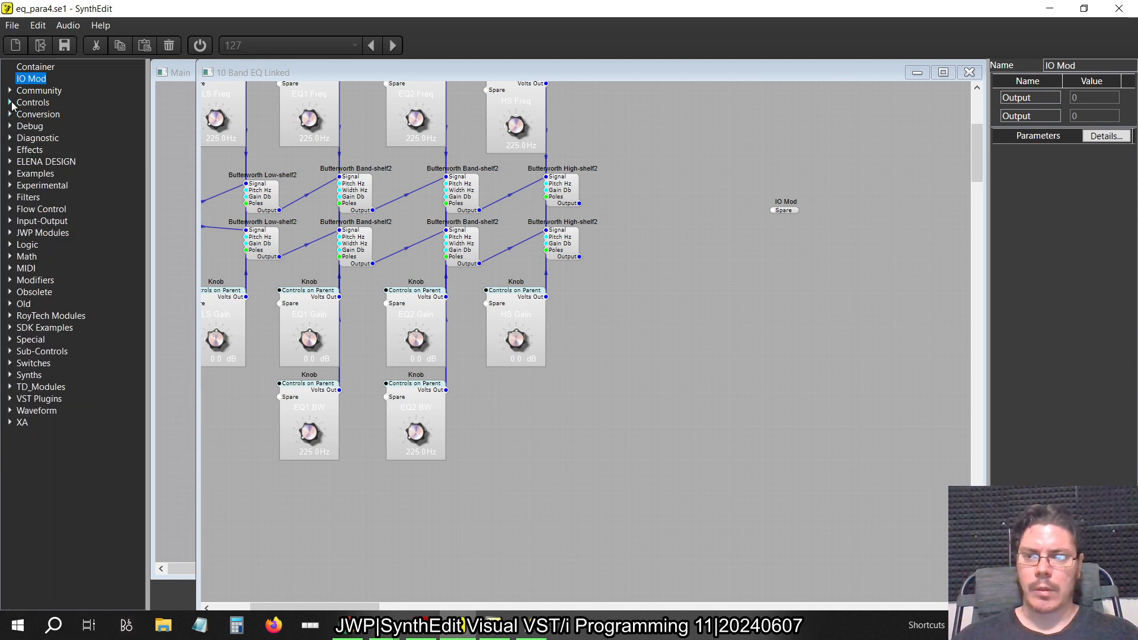
{"action": "left_click", "coordinate": [10, 103]}
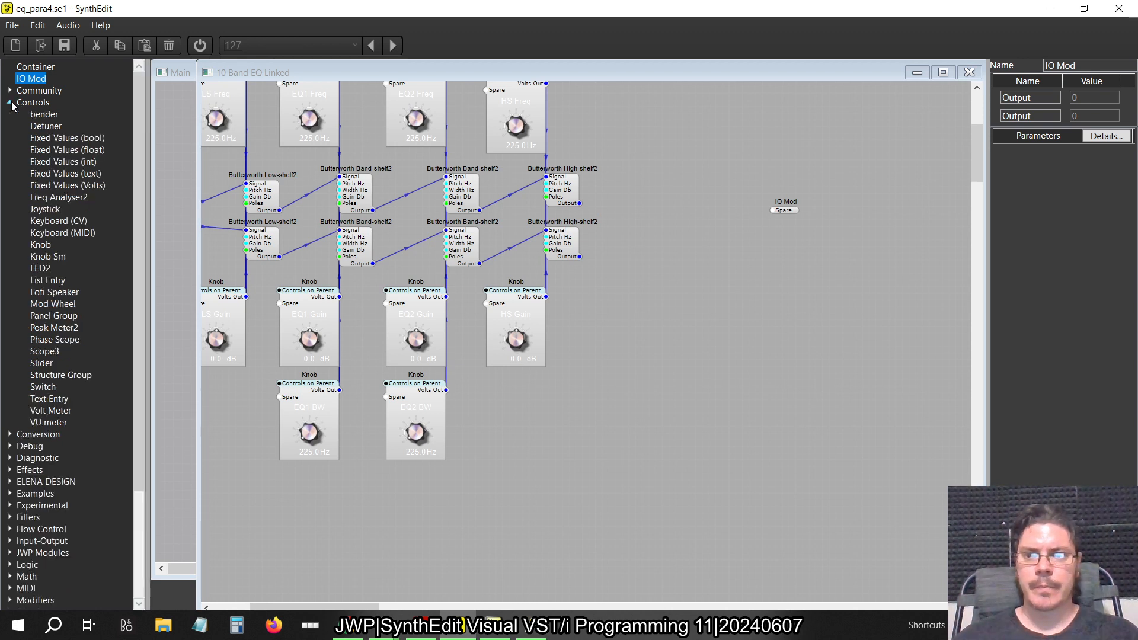
{"action": "left_click", "coordinate": [10, 103]}
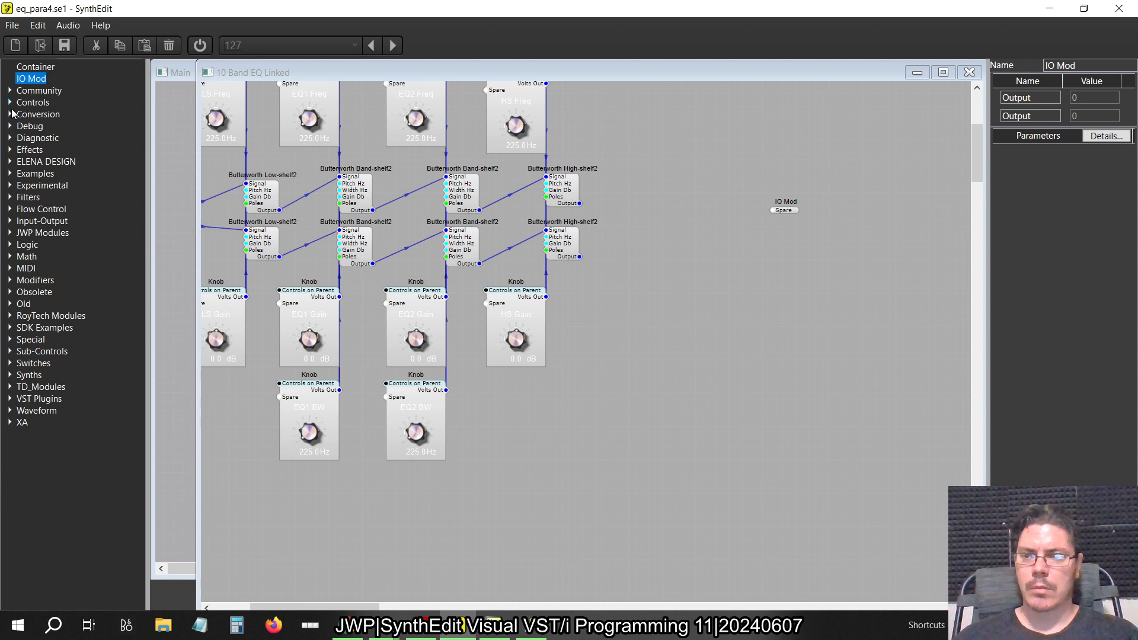
{"action": "left_click", "coordinate": [10, 115]}
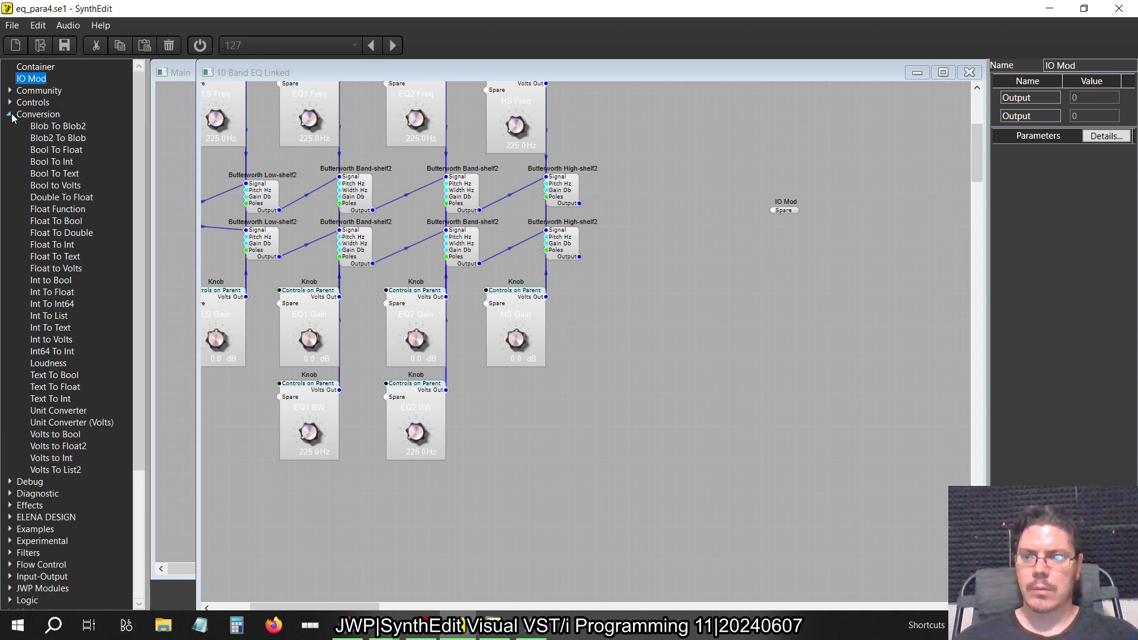
{"action": "left_click_drag", "start_coordinate": [49, 209], "coordinate": [681, 259]}
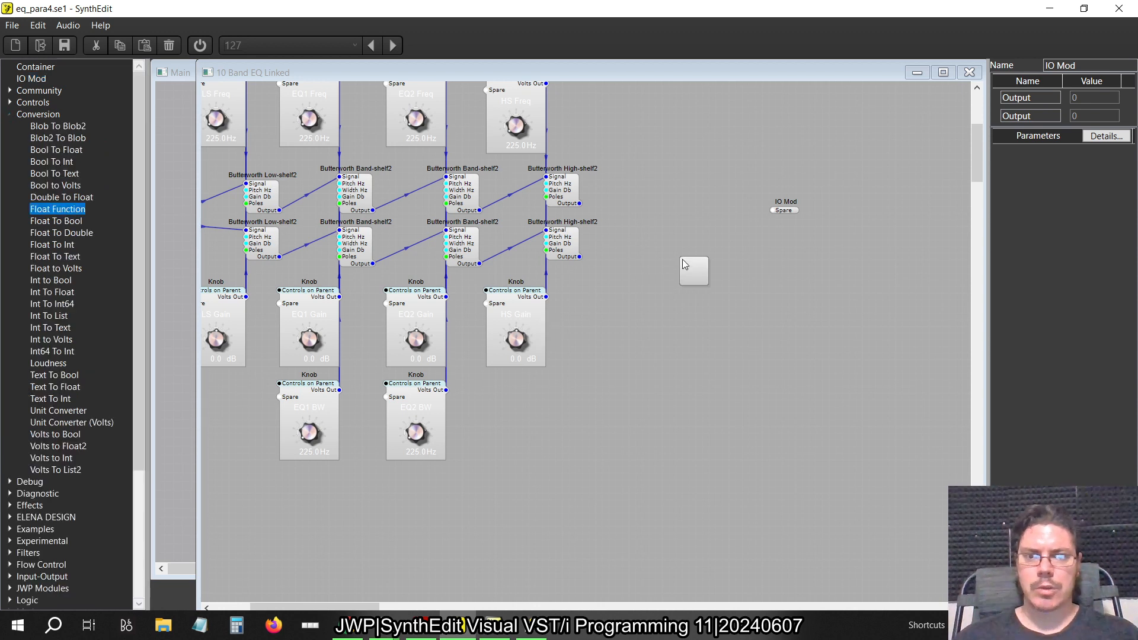
{"action": "mouse_move", "coordinate": [645, 207]}
{"action": "left_mouse_down"}
{"action": "mouse_move", "coordinate": [633, 189]}
{"action": "mouse_move", "coordinate": [660, 195]}
{"action": "left_mouse_up"}
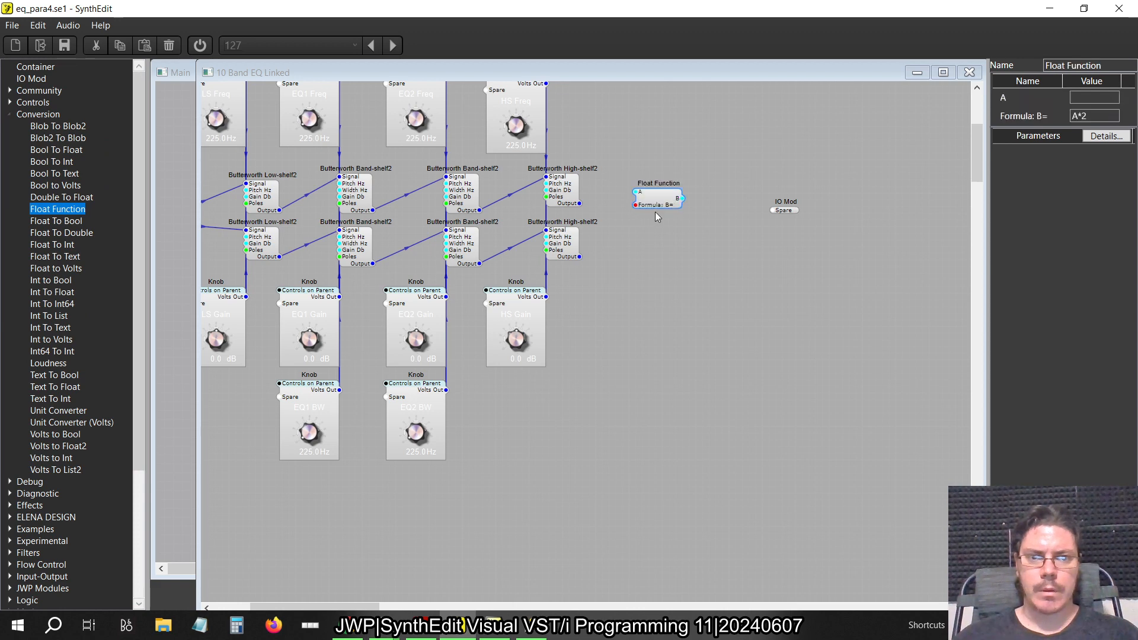
Add a Container below the Float Function module and name it "LevelAdj (dB)".
{"action": "left_click", "coordinate": [47, 67]}
{"action": "left_click", "coordinate": [662, 247]}
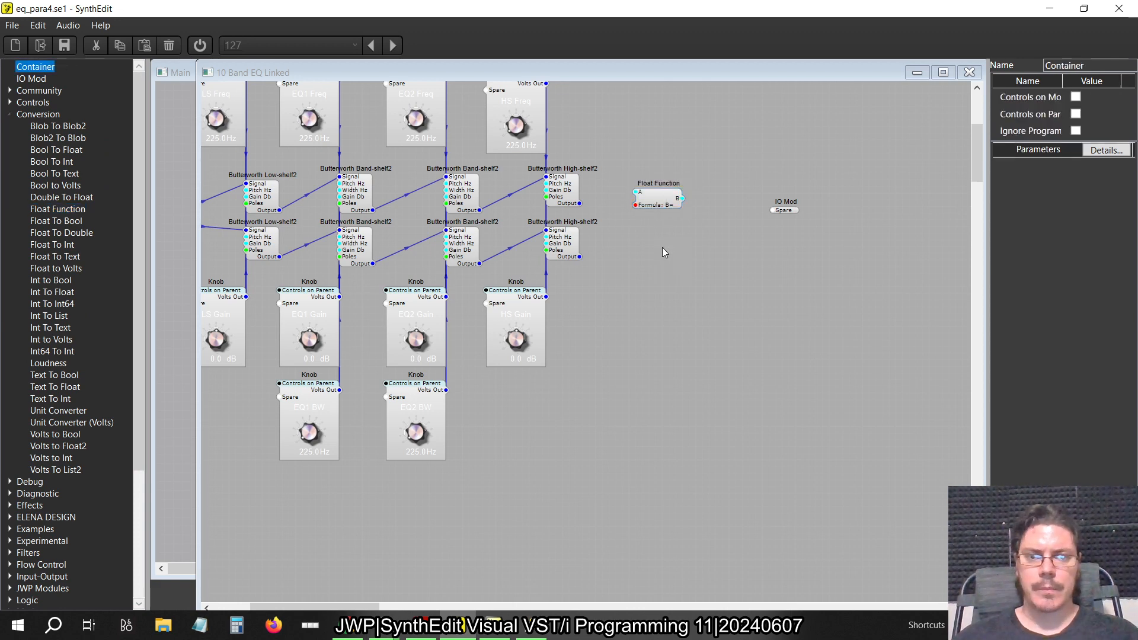
{"action": "key", "text": "alt+Tab"}
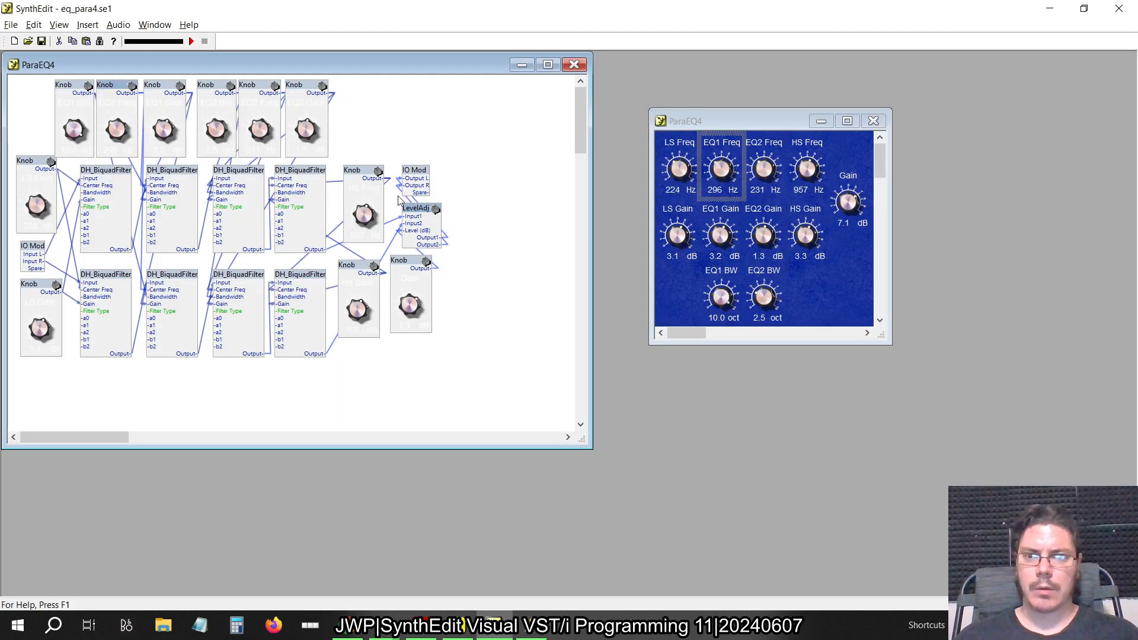
{"action": "key", "text": "alt+Tab"}
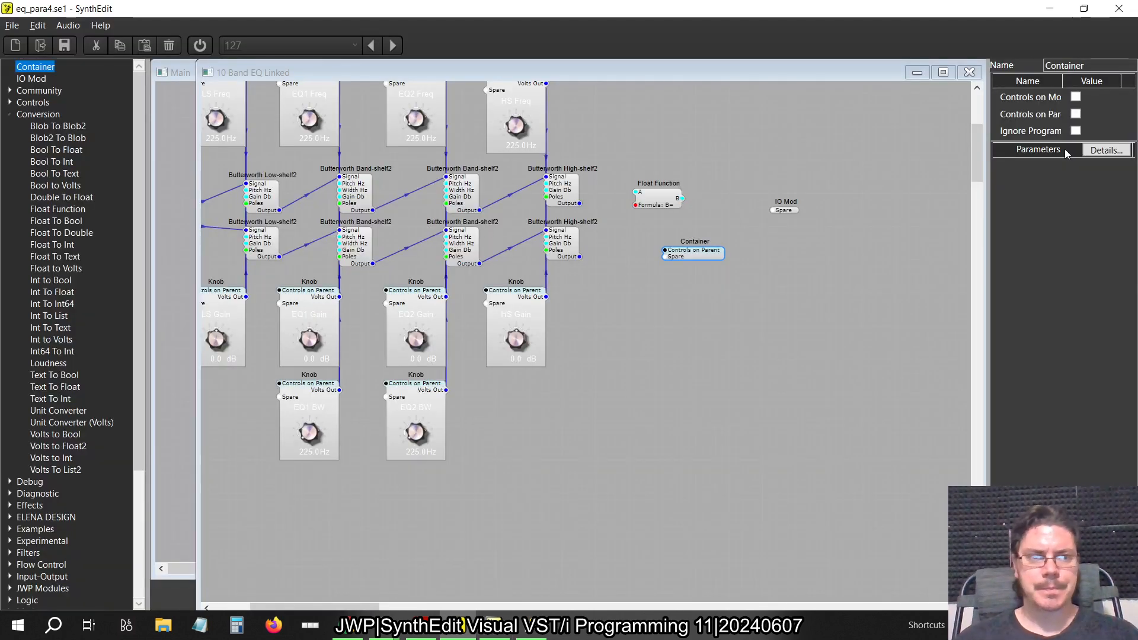
{"action": "double_click", "coordinate": [1108, 66]}
{"action": "type", "text": "Level"}
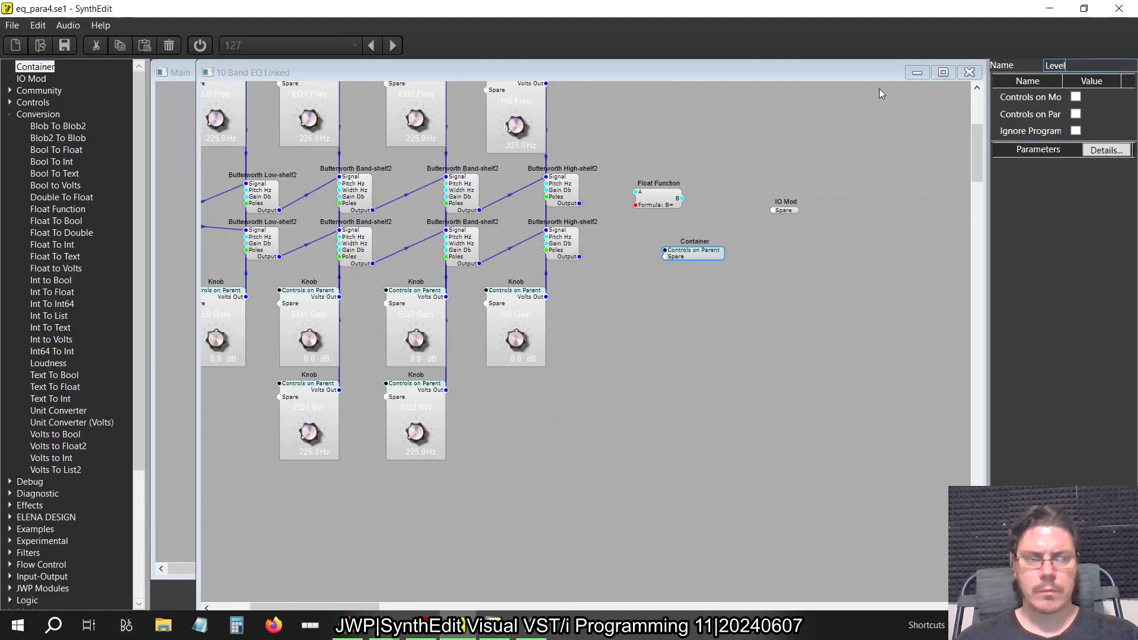
{"action": "type", "text": "Adj (d"}
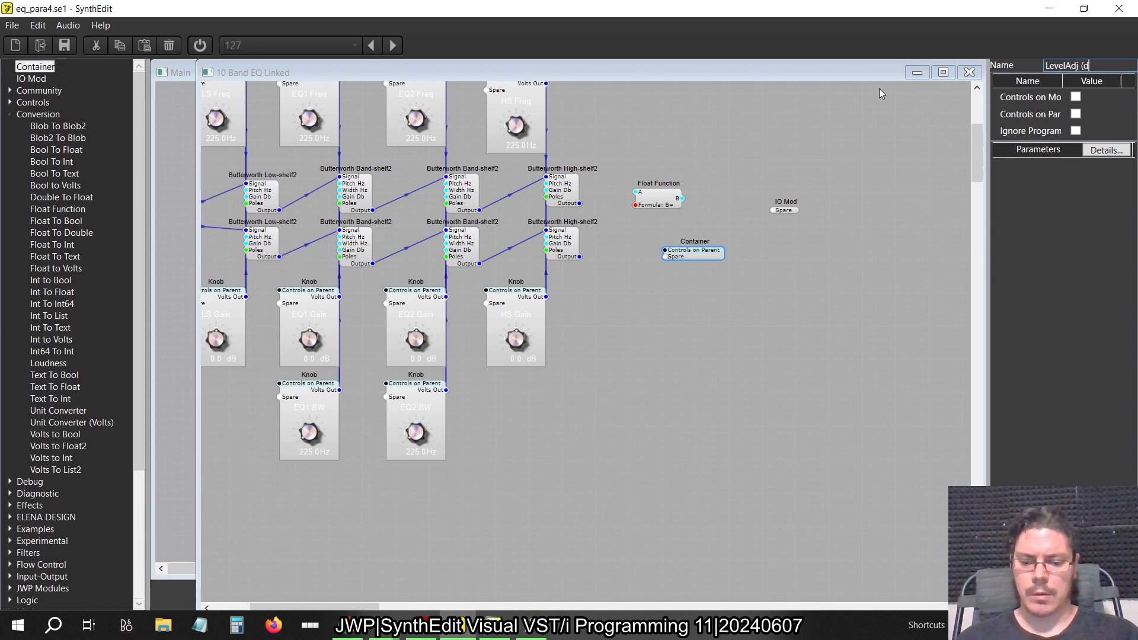
{"action": "type", "text": "B)"}
{"action": "key", "text": "Return"}
Check the naming in the older SynthEdit ParaEQ4 project and shorten the new container's name to "LevelAdj".
{"action": "key", "text": "alt+Tab"}
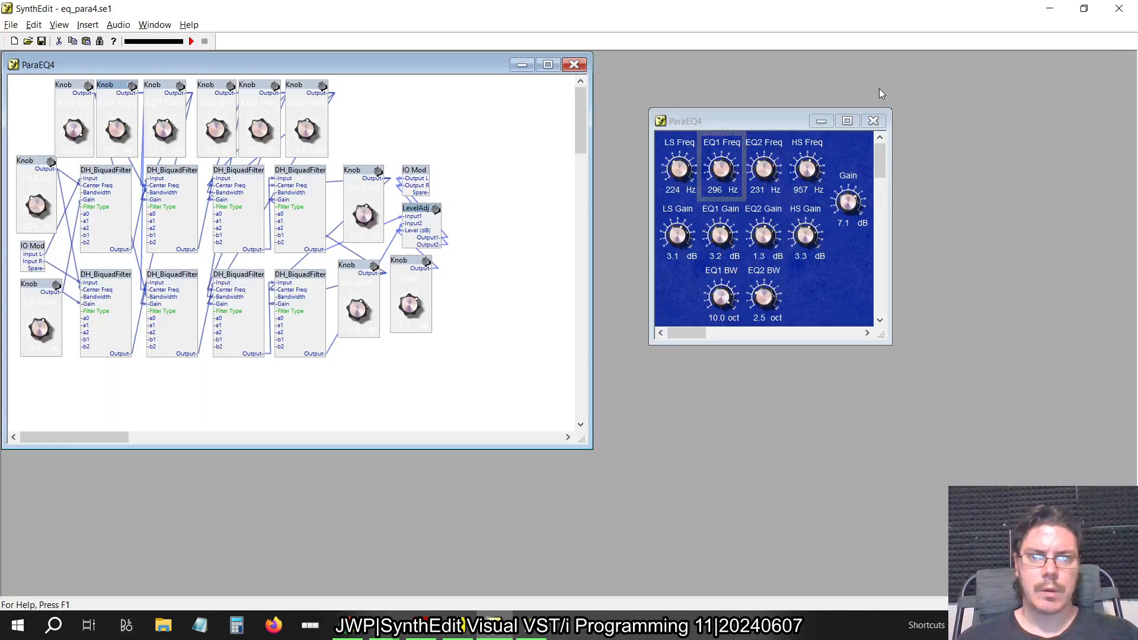
{"action": "key", "text": "alt+Tab"}
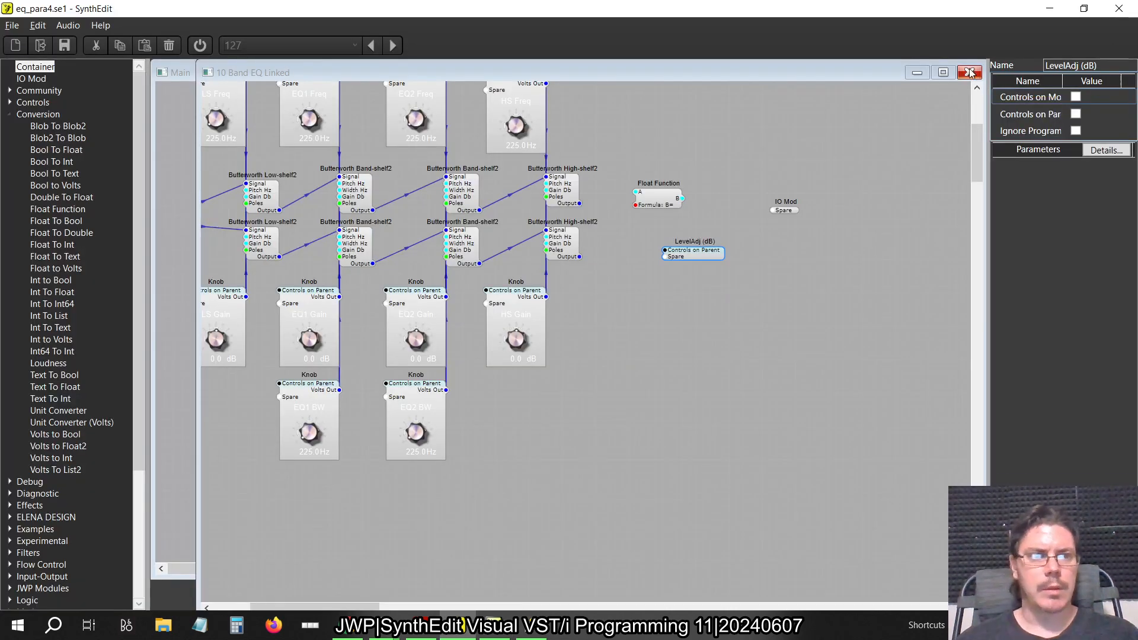
{"action": "left_click", "coordinate": [1125, 65]}
{"action": "key", "text": "BackSpace"}
{"action": "key", "text": "BackSpace"}
{"action": "key", "text": "BackSpace"}
{"action": "key", "text": "BackSpace"}
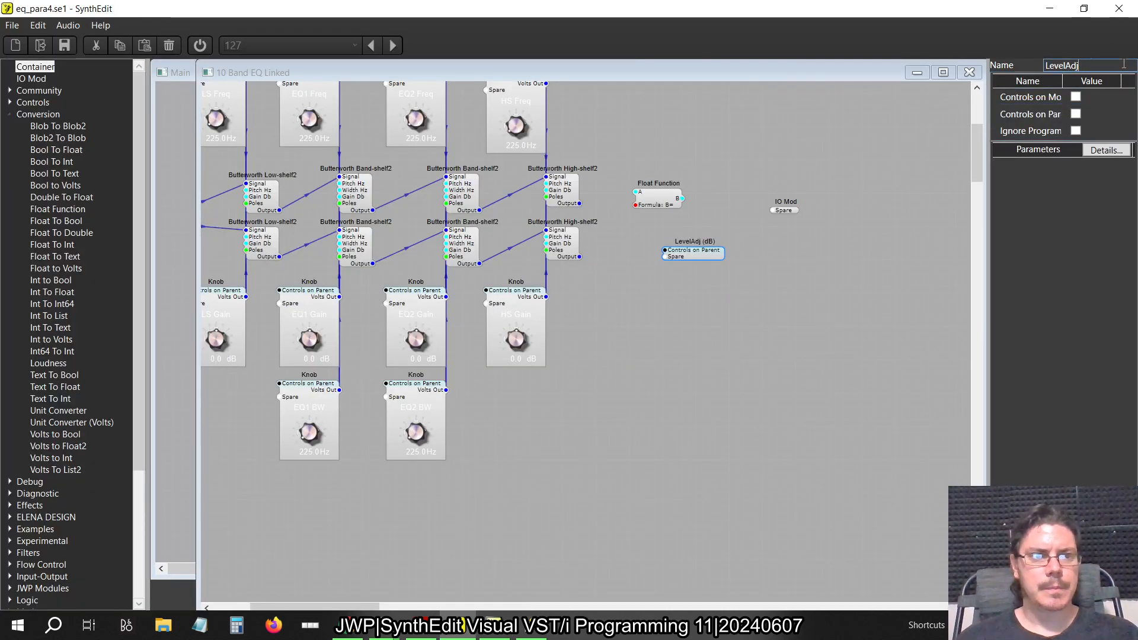
{"action": "key", "text": "Return"}
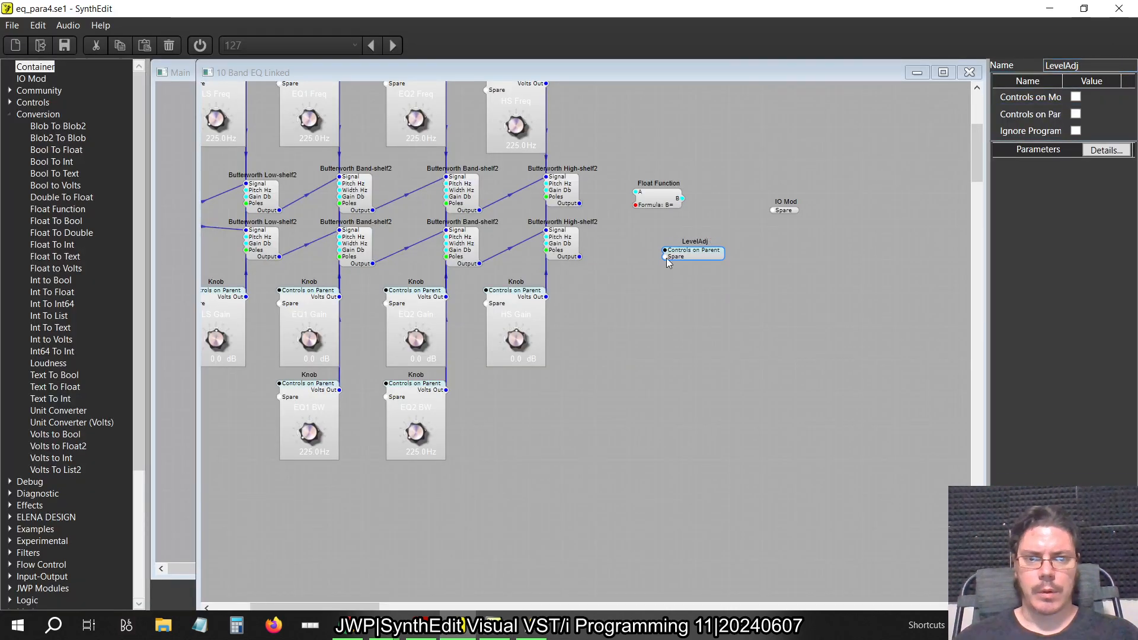
Wire both Butterworth High-shelf2 outputs into the LevelAdj container and move the Float Function module inside it.
{"action": "left_click_drag", "start_coordinate": [579, 204], "coordinate": [676, 257]}
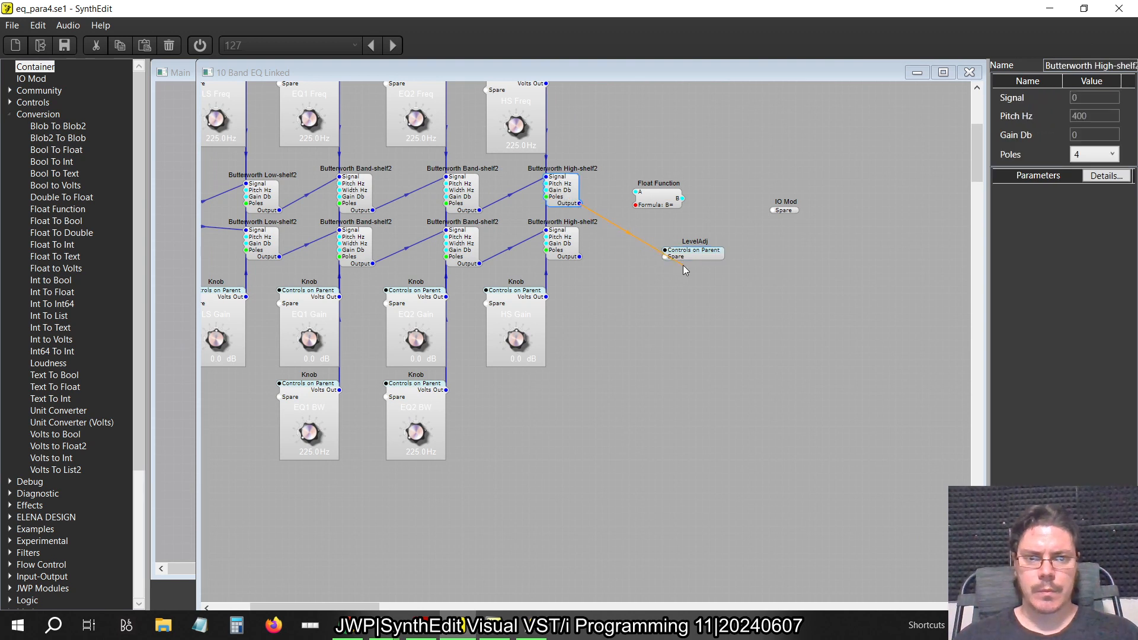
{"action": "left_click_drag", "start_coordinate": [579, 257], "coordinate": [656, 265]}
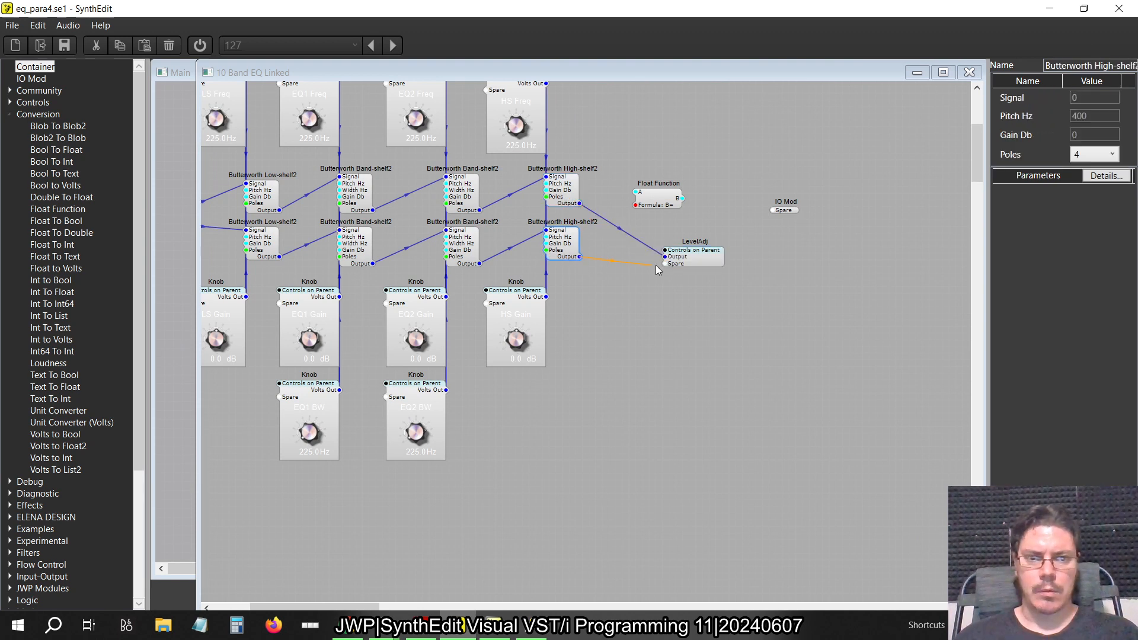
{"action": "left_click", "coordinate": [661, 207]}
{"action": "double_click", "coordinate": [699, 272]}
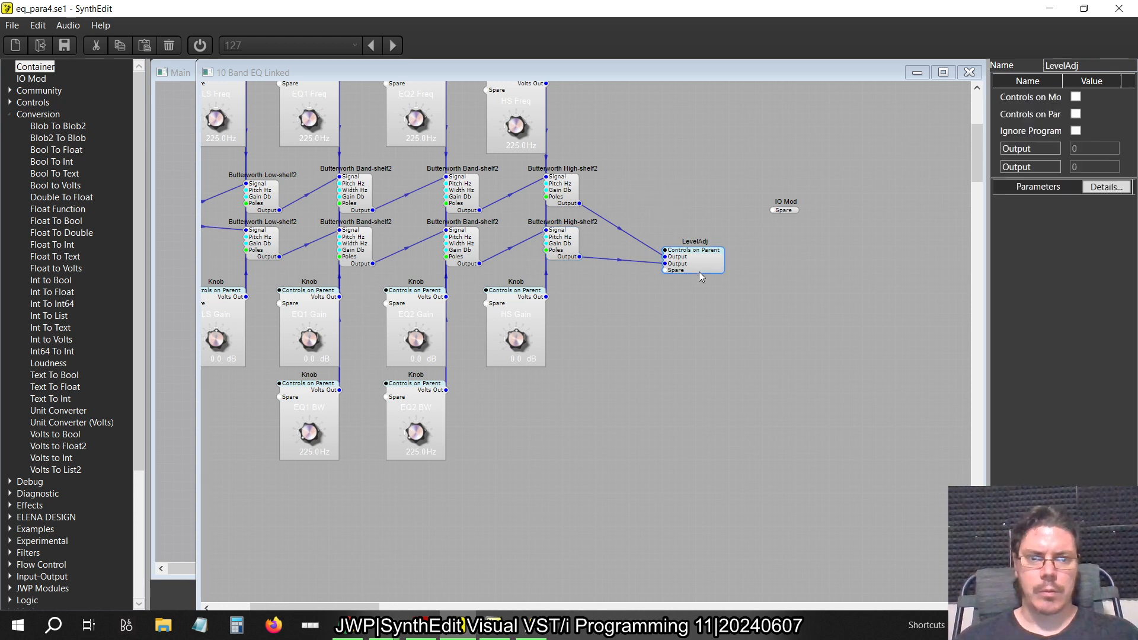
{"action": "right_click", "coordinate": [318, 159]}
{"action": "left_click", "coordinate": [346, 194]}
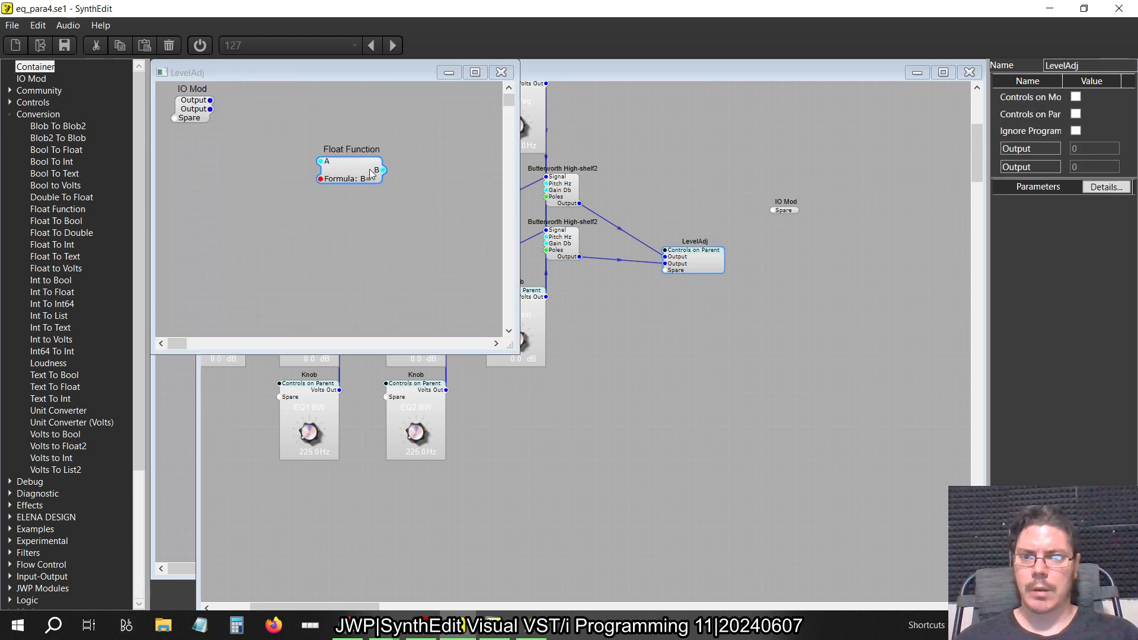
{"action": "left_click_drag", "start_coordinate": [371, 173], "coordinate": [352, 191]}
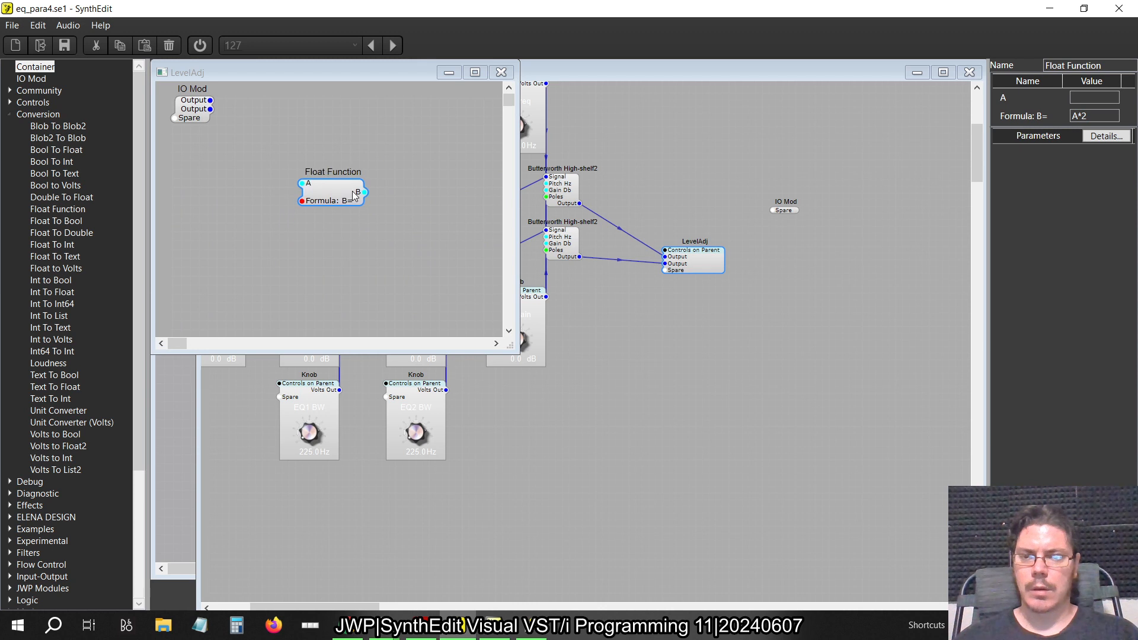
Add two Level Adj modules from the Modifiers category inside the container, one above the other, with the Float Function beside the lower one.
{"action": "left_click", "coordinate": [10, 114]}
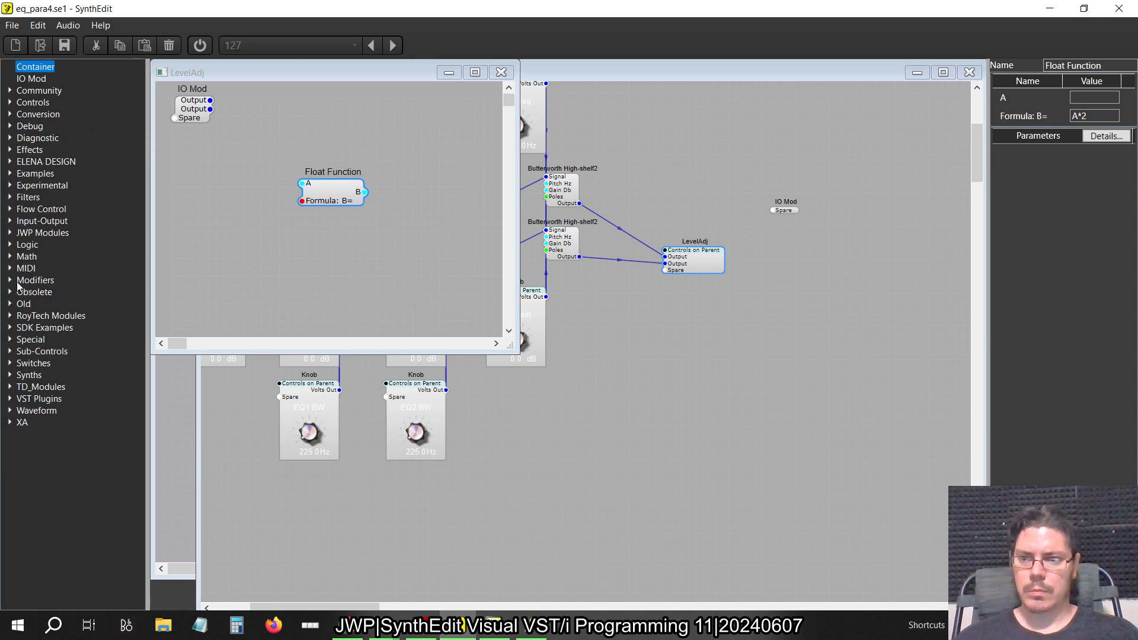
{"action": "left_click", "coordinate": [10, 280]}
{"action": "left_click_drag", "start_coordinate": [48, 316], "coordinate": [422, 102]}
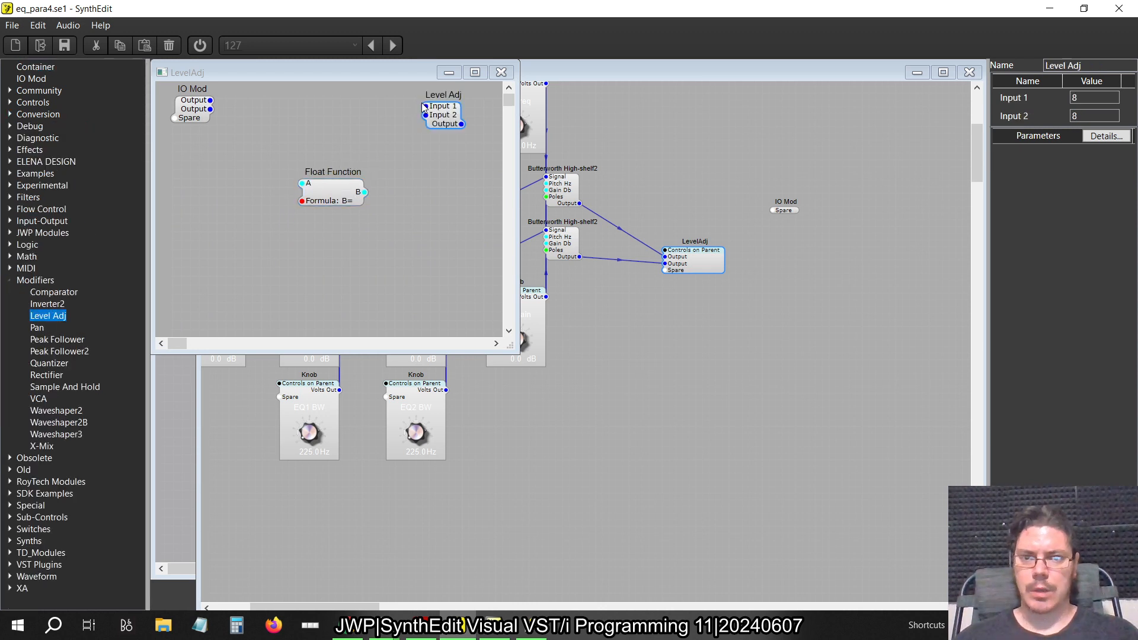
{"action": "left_click_drag", "start_coordinate": [47, 316], "coordinate": [423, 217]}
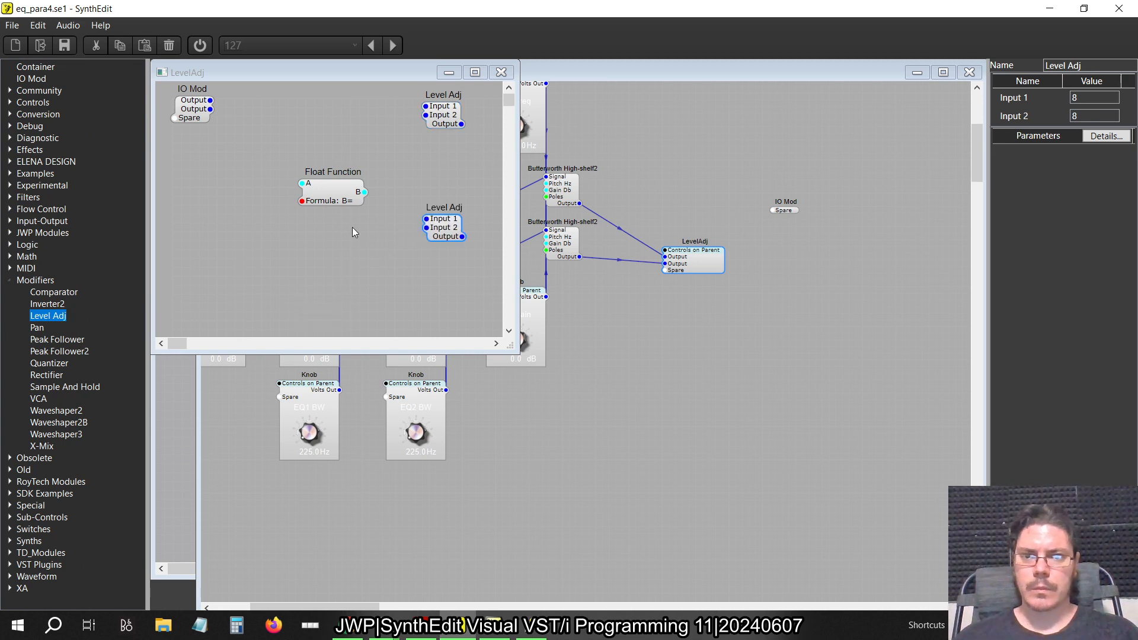
{"action": "left_click_drag", "start_coordinate": [328, 200], "coordinate": [310, 228]}
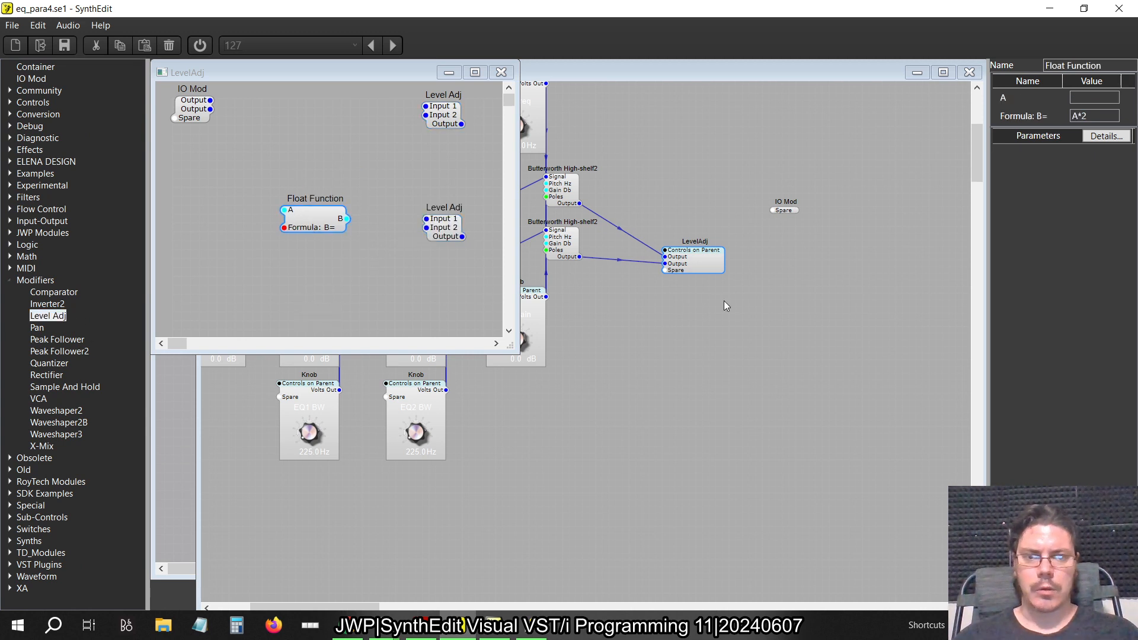
Close the container's structure, duplicate the HS Gain knob and place the copy below and beside the LevelAdj container.
{"action": "left_click", "coordinate": [501, 71]}
{"action": "left_click", "coordinate": [513, 299]}
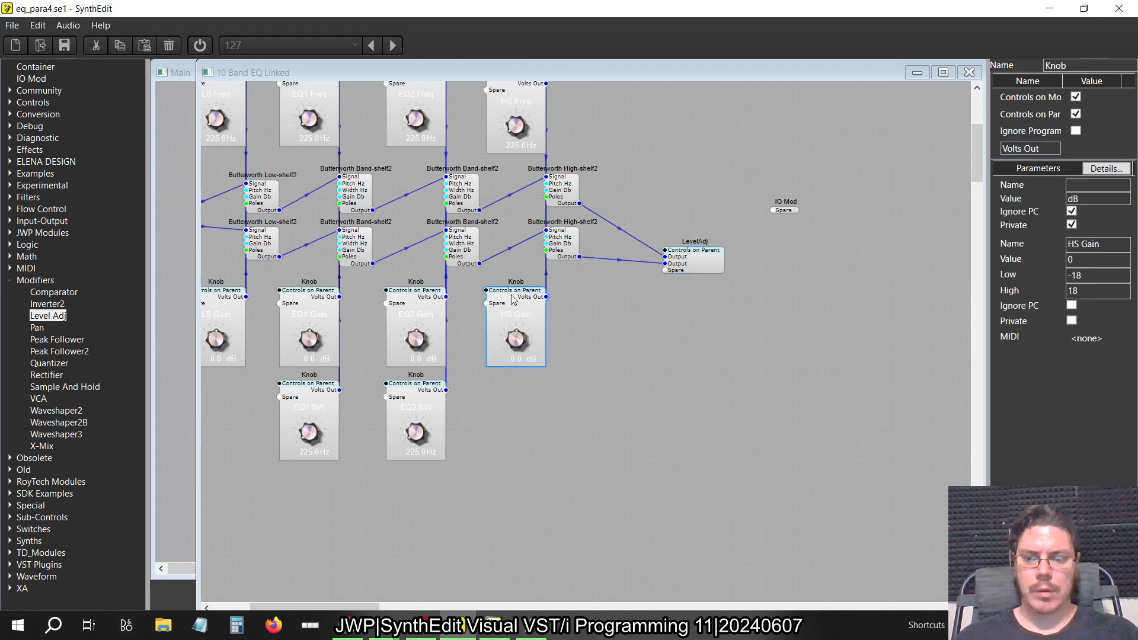
{"action": "key", "text": "ctrl+d"}
{"action": "left_click_drag", "start_coordinate": [550, 328], "coordinate": [613, 309]}
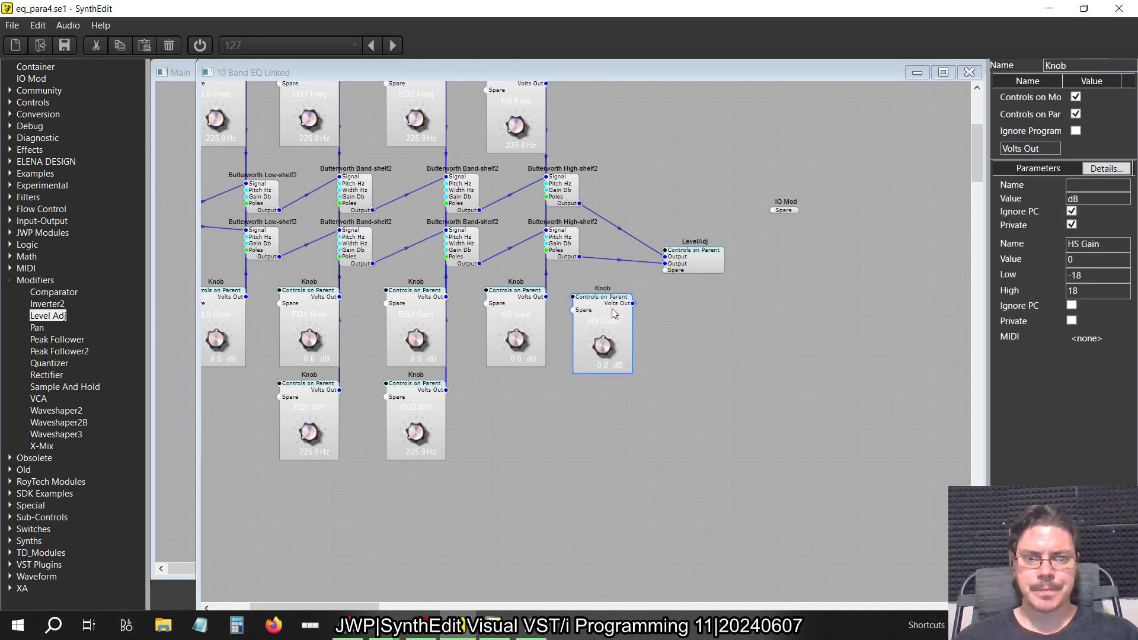
Wire the copied HS Gain knob's Volts Out into the LevelAdj container and rename that container plug "Level (dB)".
{"action": "left_click_drag", "start_coordinate": [670, 279], "coordinate": [671, 276]}
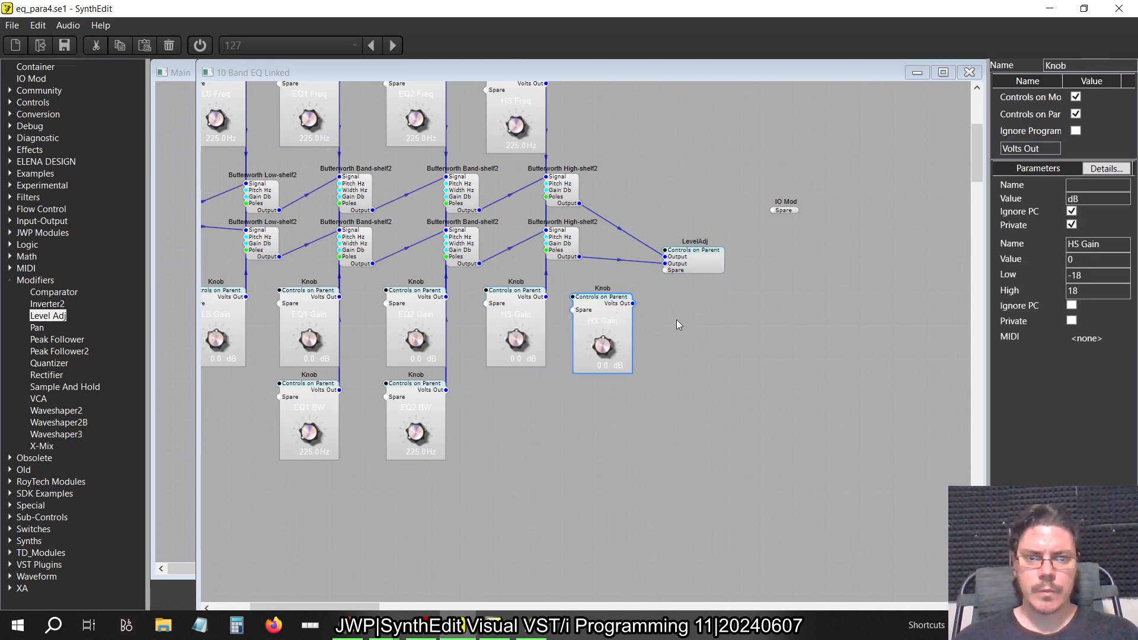
{"action": "left_click", "coordinate": [700, 252]}
{"action": "key", "text": "alt+Tab"}
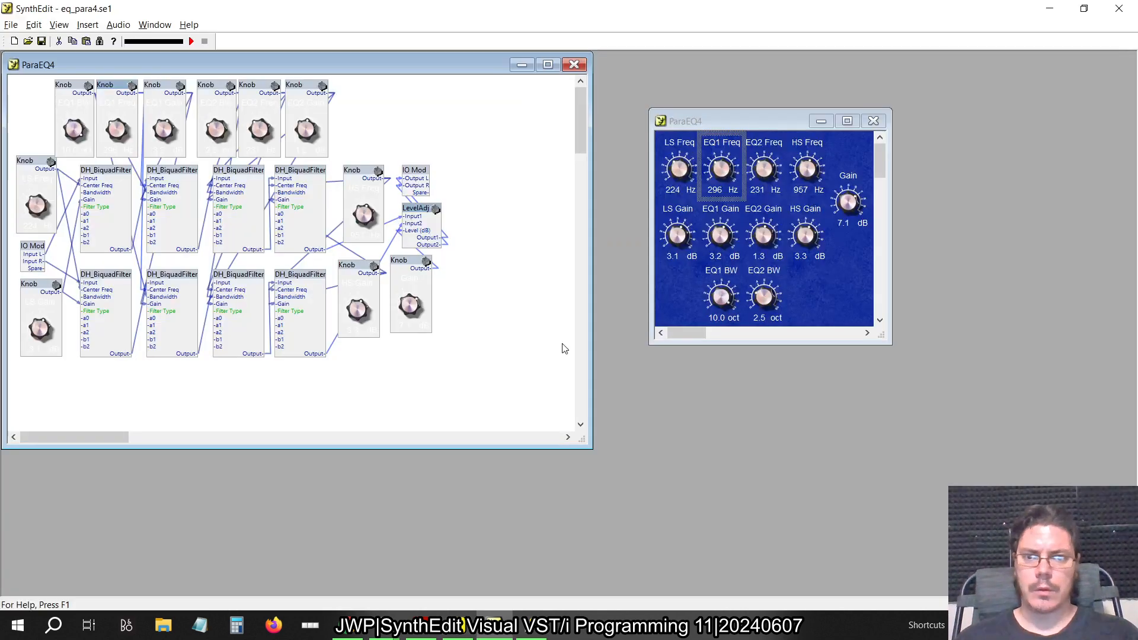
{"action": "key", "text": "alt+Tab"}
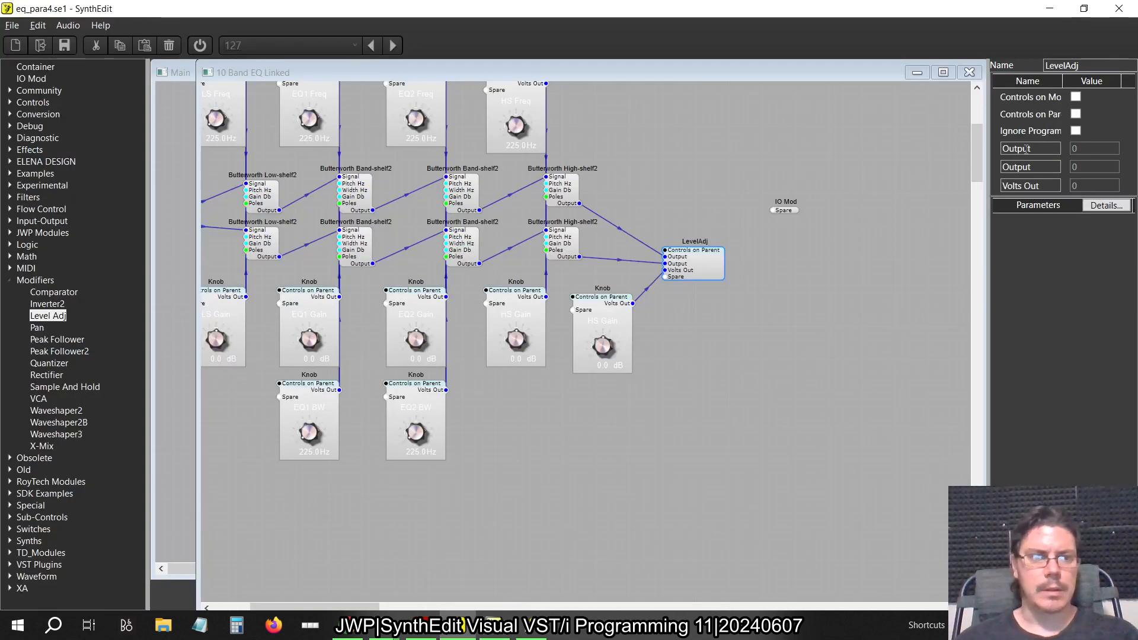
{"action": "left_click", "coordinate": [1020, 186]}
{"action": "type", "text": "Level"}
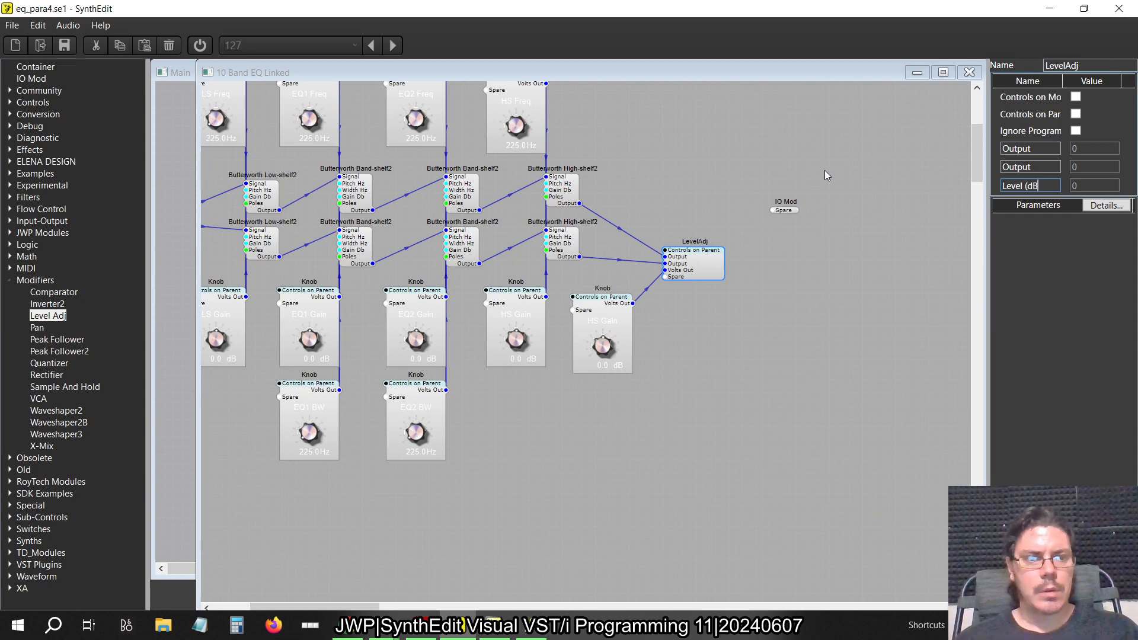
{"action": "type", "text": " (dB"}
{"action": "key", "text": "Return"}
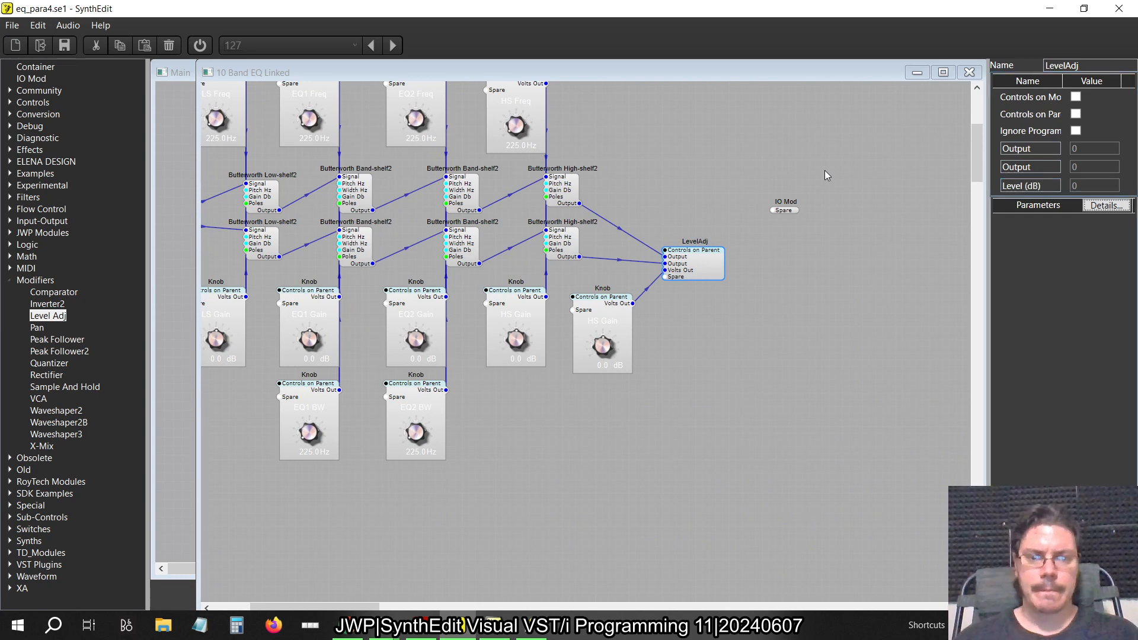
Test the Gain and HS Gain knob ranges in the older SynthEdit ParaEQ4 project and check the volts-to-dB section in SynthEdit Help.
{"action": "left_click", "coordinate": [592, 317]}
{"action": "key", "text": "alt+Tab"}
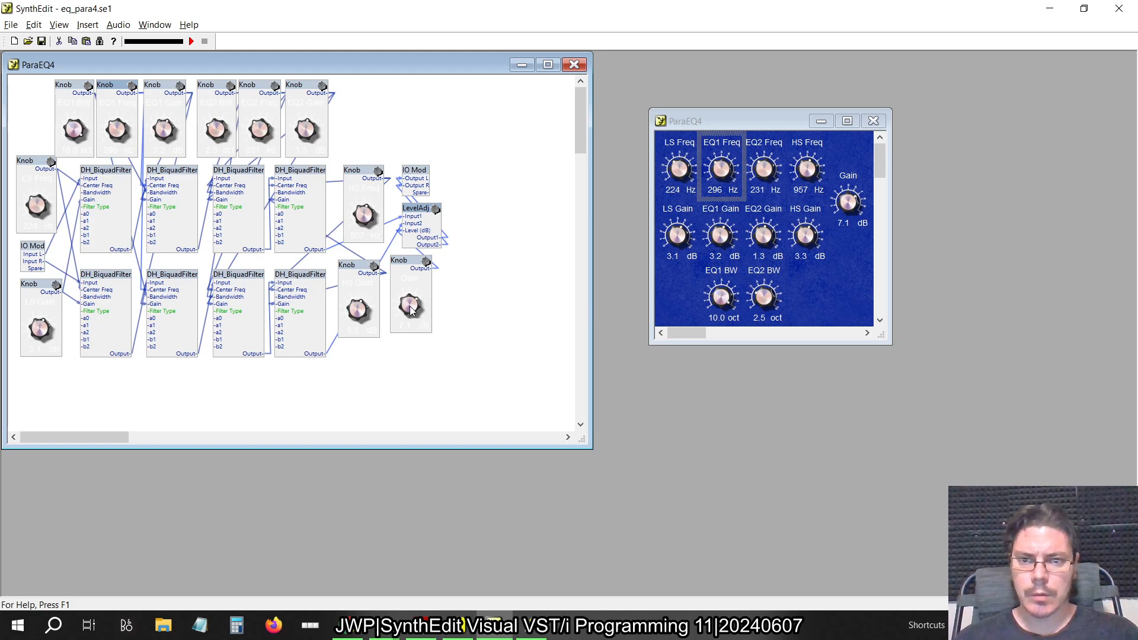
{"action": "left_click_drag", "start_coordinate": [412, 309], "coordinate": [427, 385]}
{"action": "key", "text": "alt+Tab"}
{"action": "key", "text": "alt+Tab"}
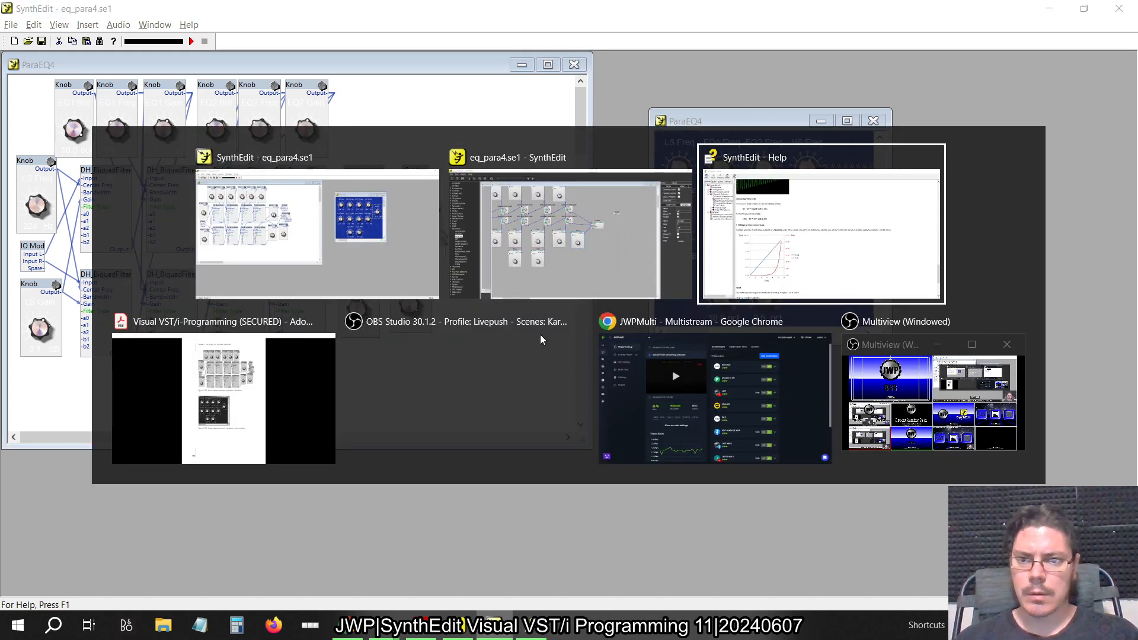
{"action": "key", "text": "alt+Tab"}
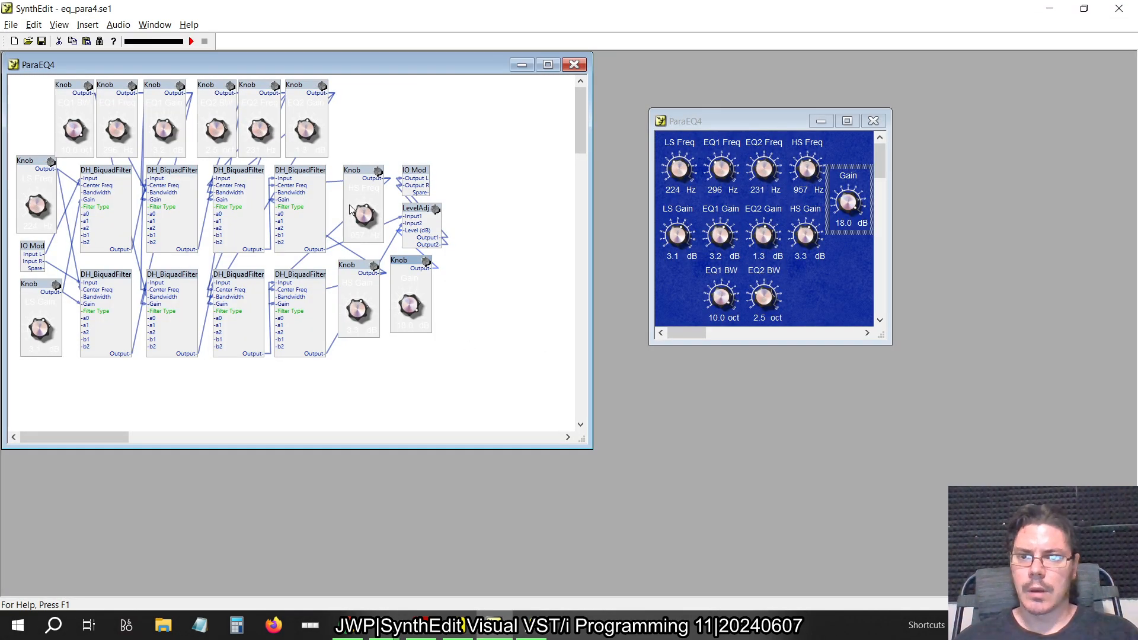
{"action": "left_click_drag", "start_coordinate": [354, 310], "coordinate": [253, 189]}
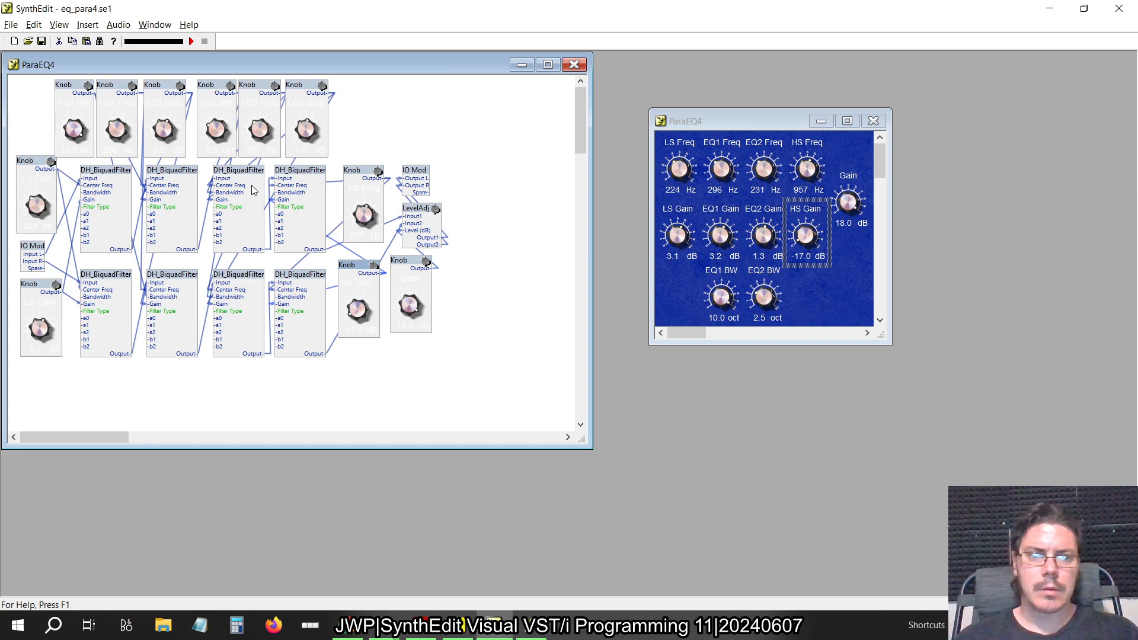
{"action": "left_click_drag", "start_coordinate": [372, 316], "coordinate": [326, 254]}
{"action": "key", "text": "alt+Tab"}
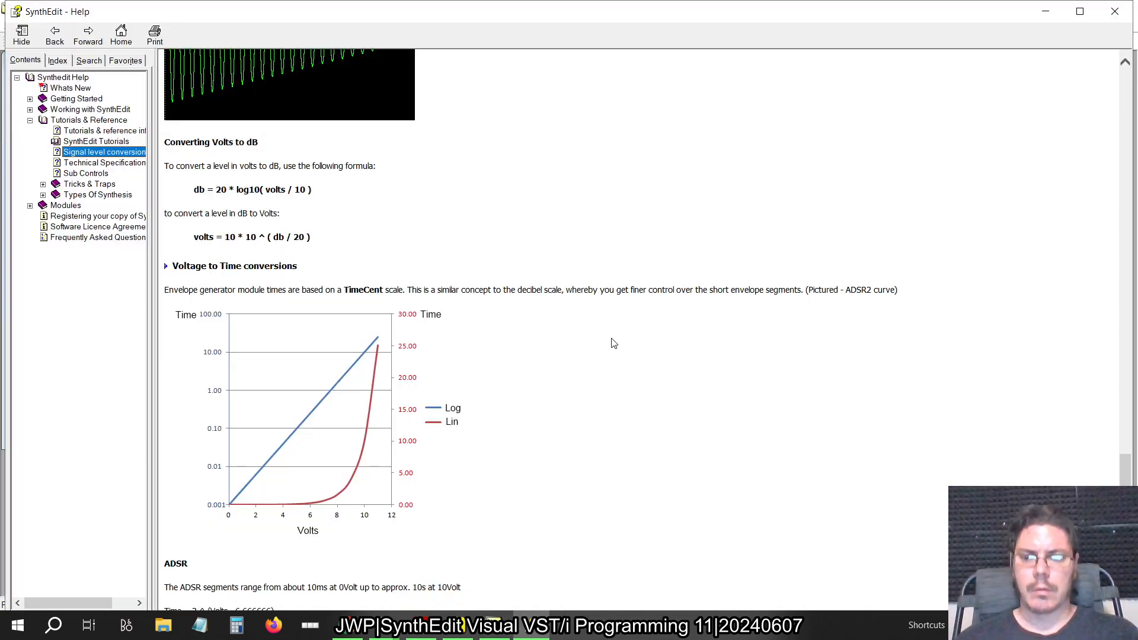
{"action": "key", "text": "alt+Tab"}
{"action": "key", "text": "alt+Tab"}
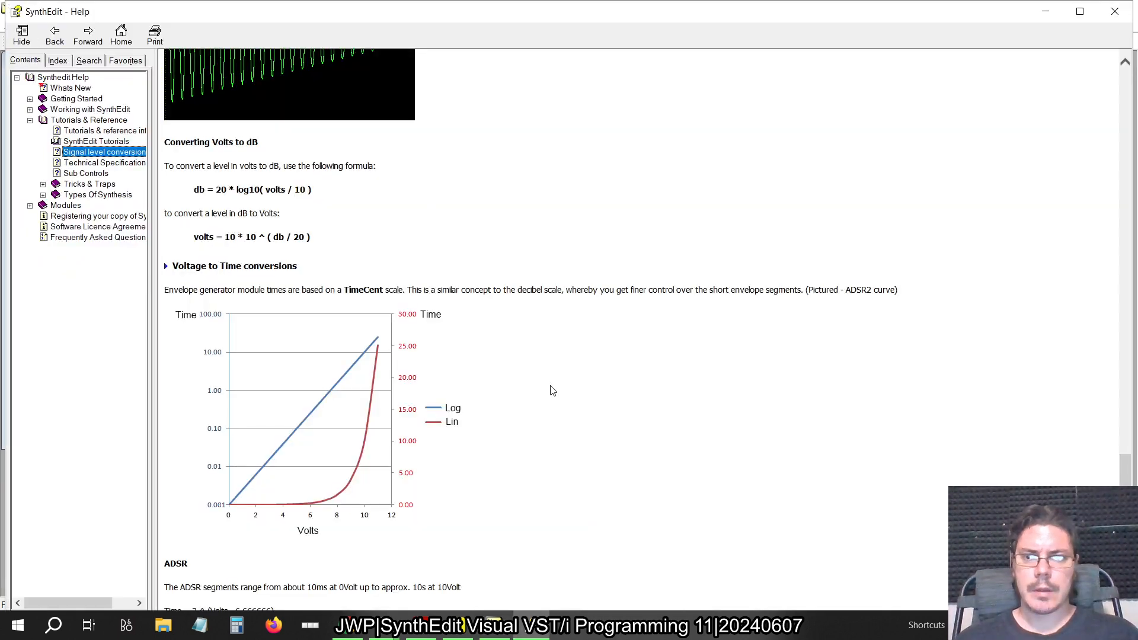
{"action": "key", "text": "alt+Tab"}
{"action": "key", "text": "alt+Tab"}
{"action": "key", "text": "alt+Tab"}
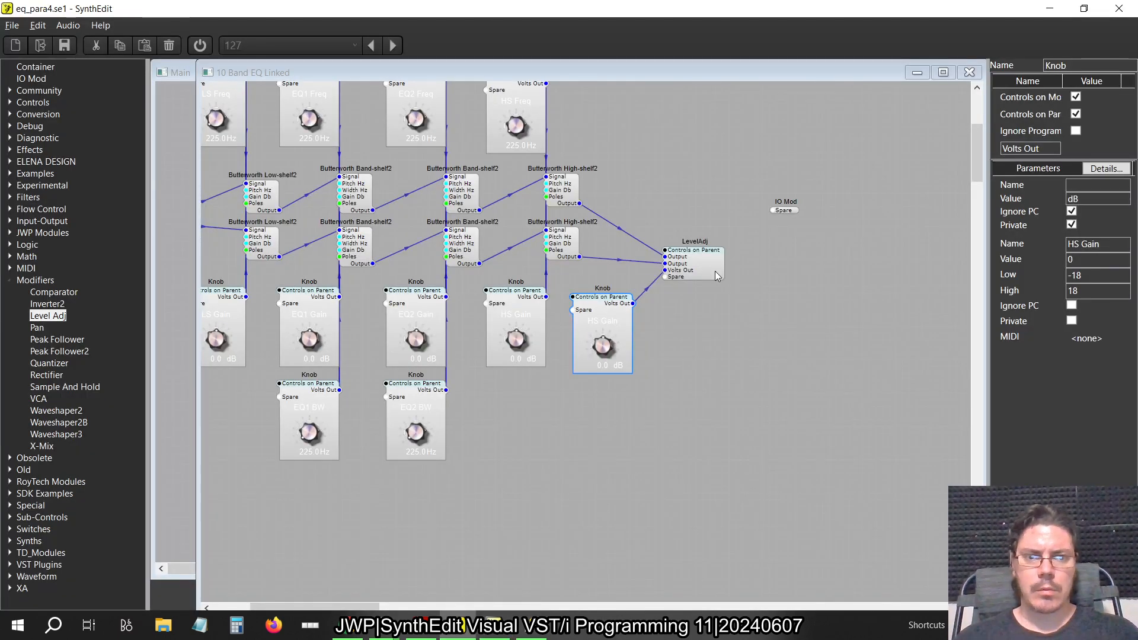
Move the LevelAdj container farther from the filters and compare the inner structures of the copied HS Gain knob and the EQ2 Gain knob.
{"action": "left_click_drag", "start_coordinate": [715, 272], "coordinate": [768, 266]}
{"action": "double_click", "coordinate": [603, 306]}
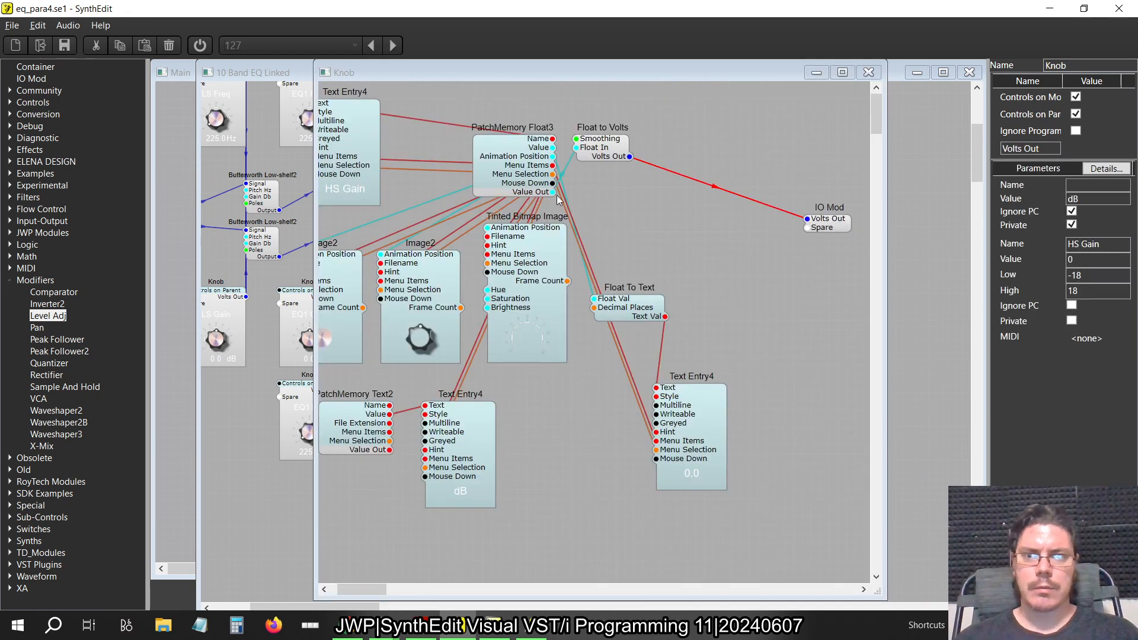
{"action": "left_click", "coordinate": [869, 72]}
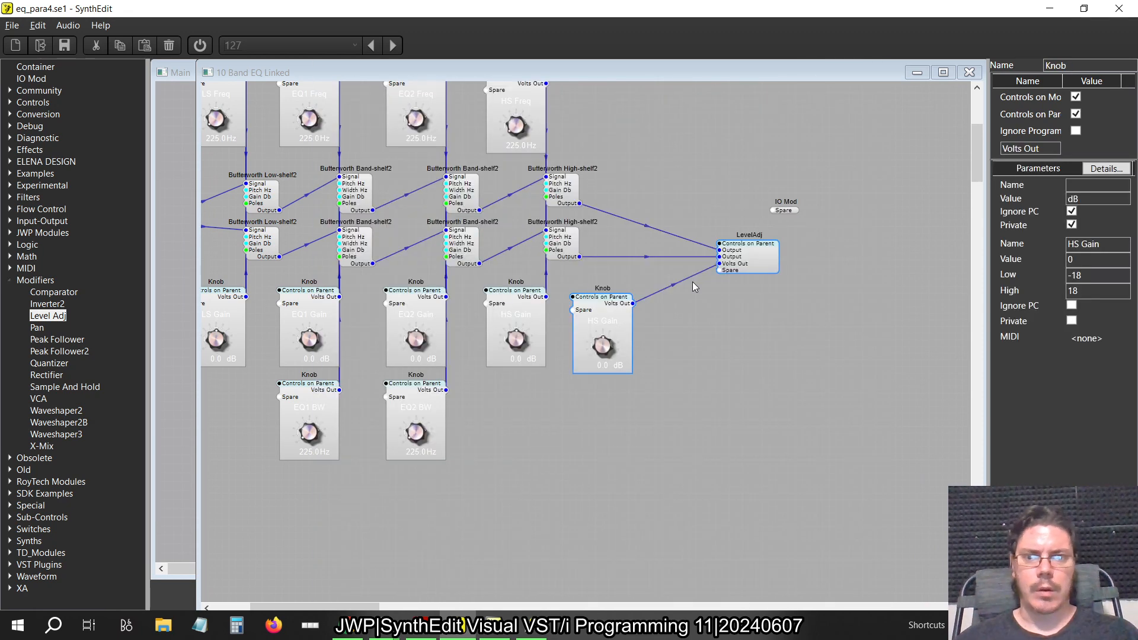
{"action": "double_click", "coordinate": [408, 296]}
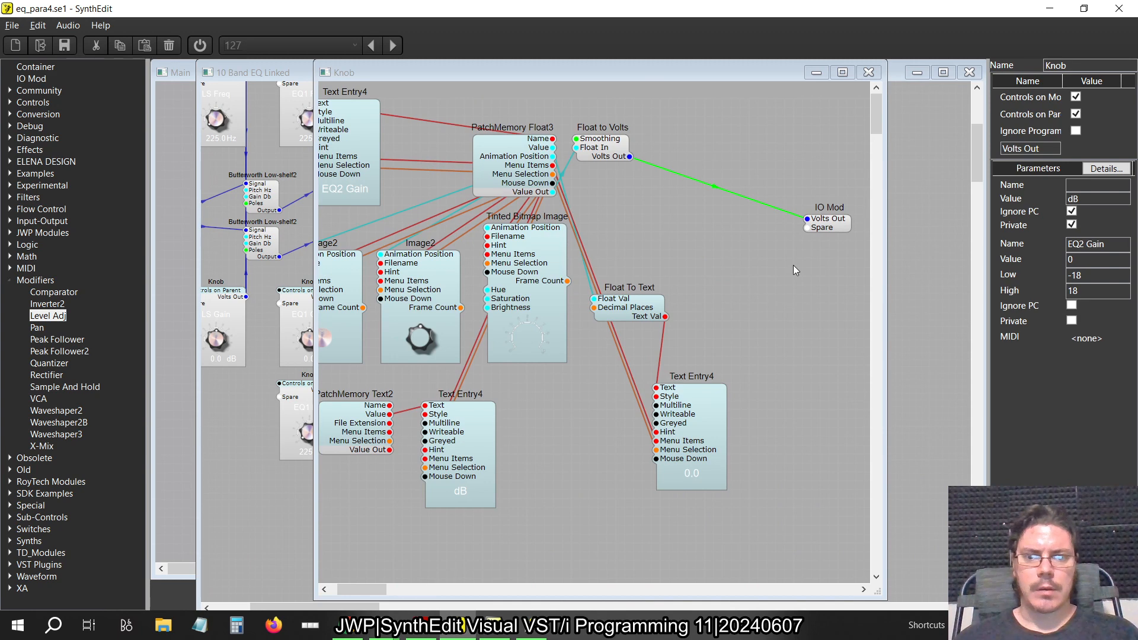
{"action": "left_click", "coordinate": [869, 72]}
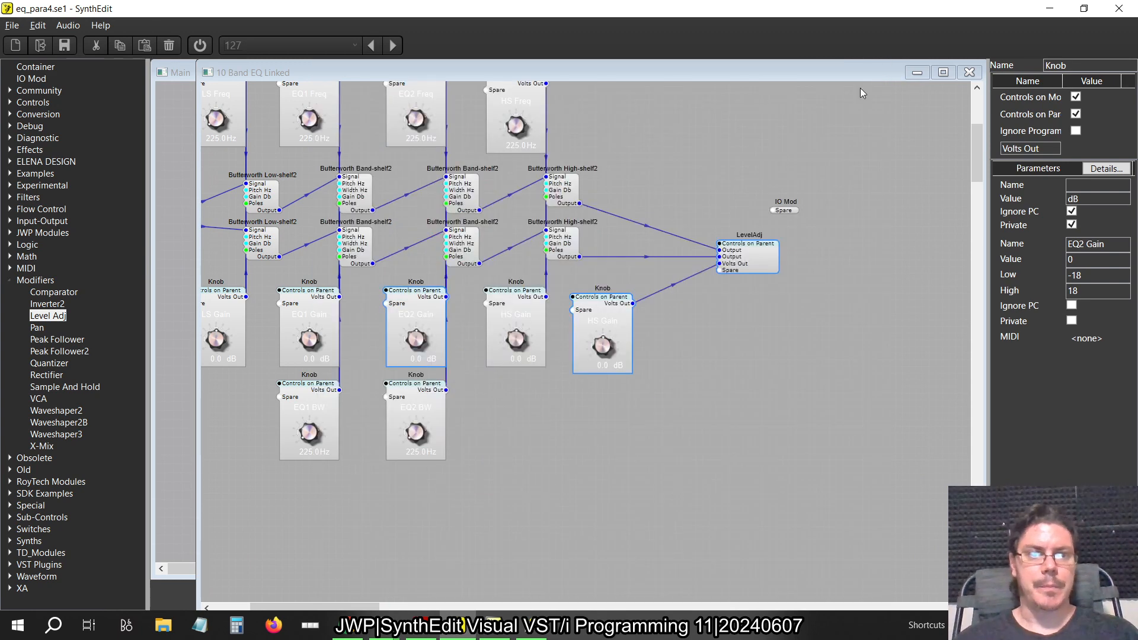
Inside the copied HS Gain knob, delete the connection between Float to Volts and the IO Mod.
{"action": "double_click", "coordinate": [606, 317]}
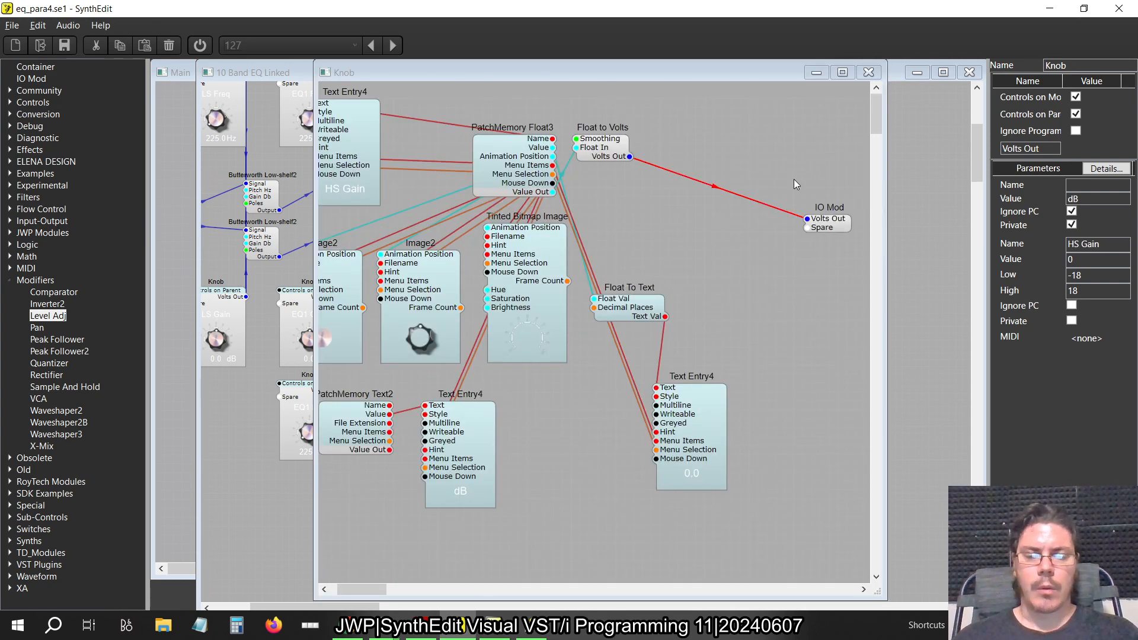
{"action": "left_click", "coordinate": [713, 189]}
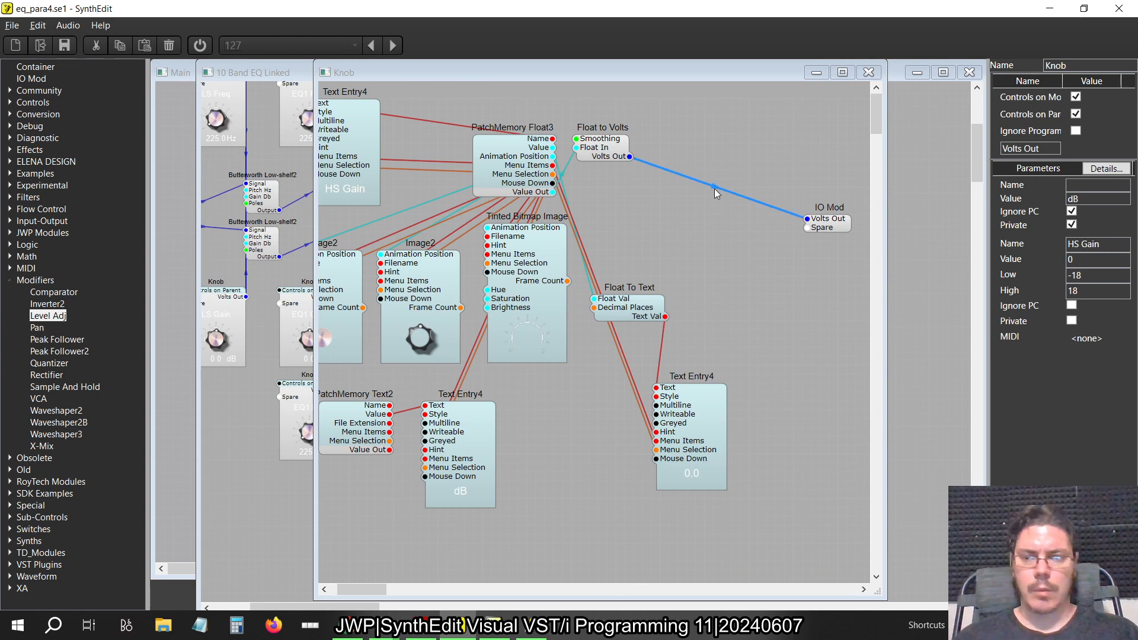
{"action": "key", "text": "Delete"}
{"action": "left_click", "coordinate": [869, 72]}
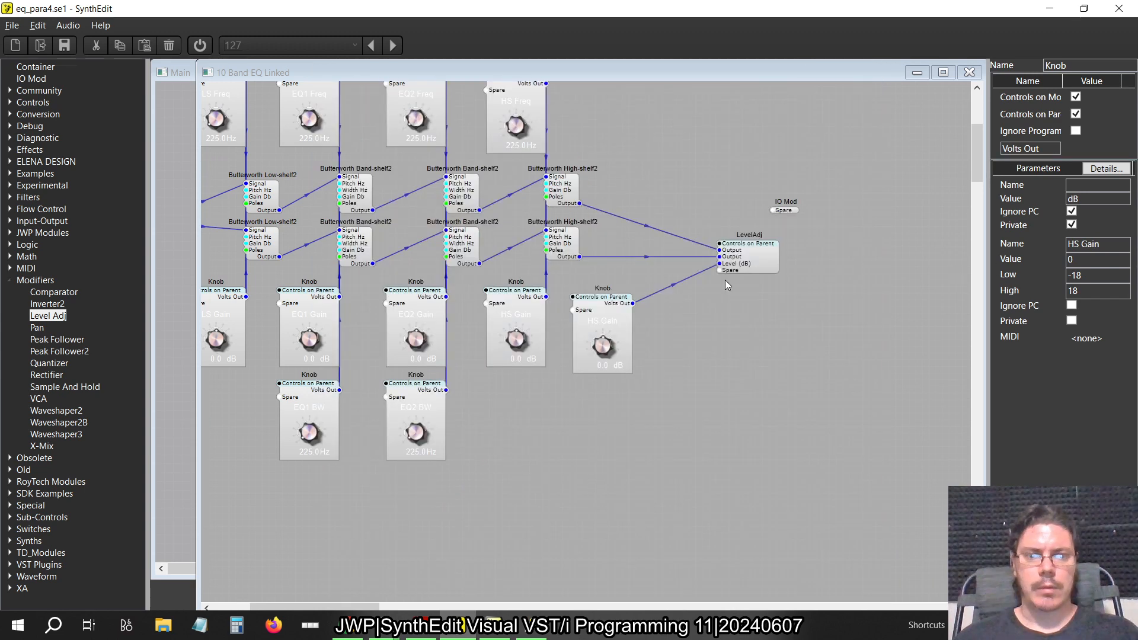
Cut the Float Function module from the LevelAdj container and paste it into the copied HS Gain knob's structure.
{"action": "double_click", "coordinate": [749, 258]}
{"action": "left_click", "coordinate": [334, 217]}
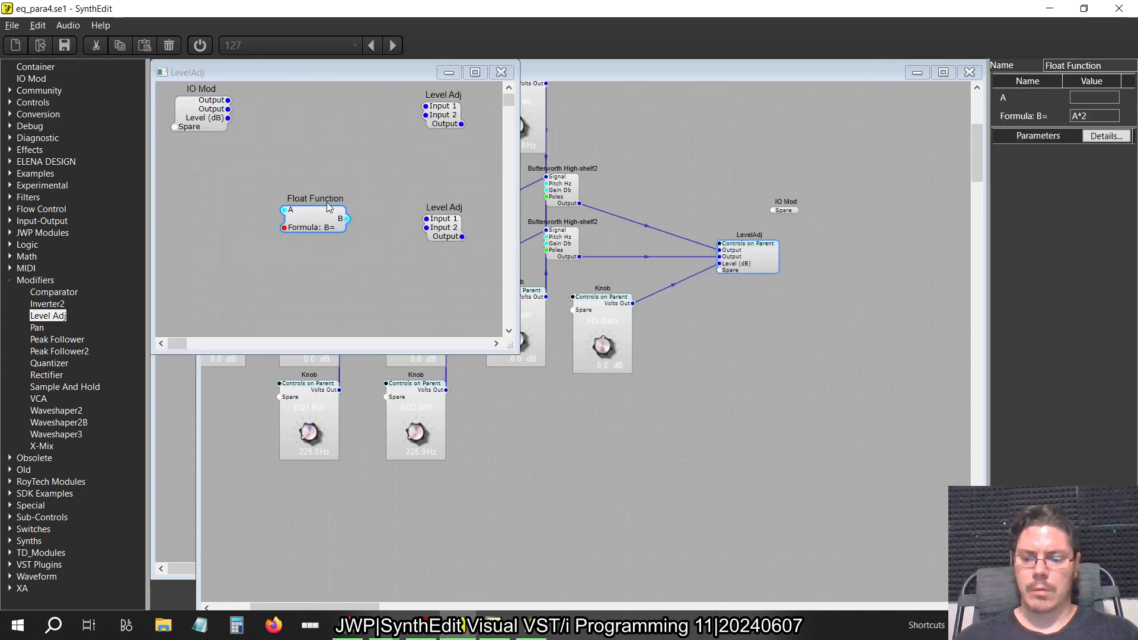
{"action": "key", "text": "Delete"}
{"action": "left_click", "coordinate": [501, 73]}
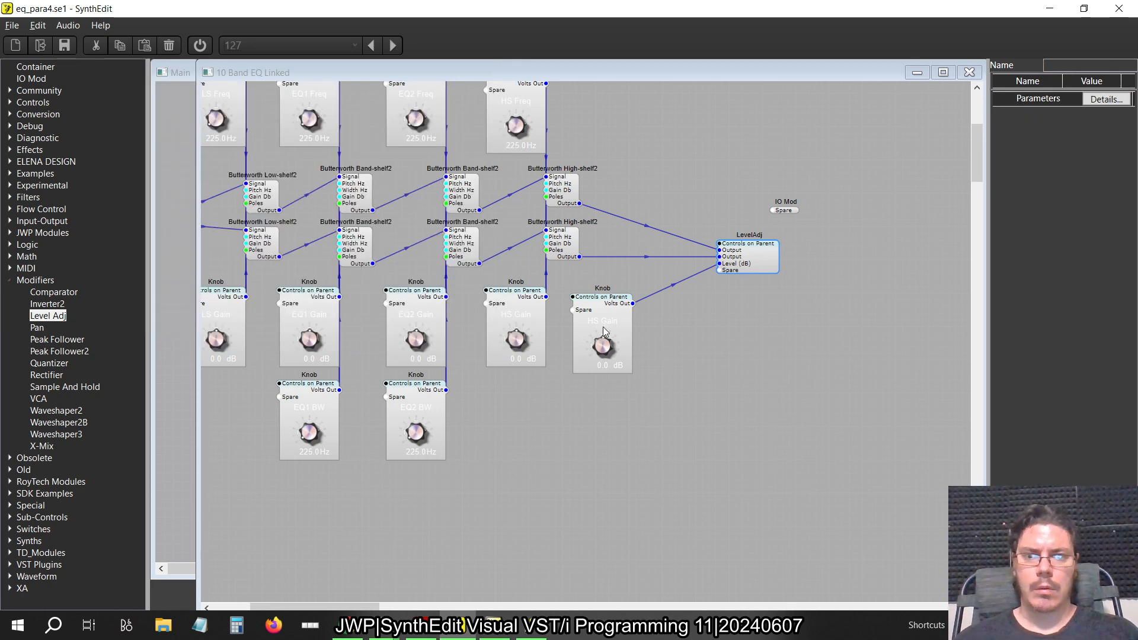
{"action": "double_click", "coordinate": [602, 326]}
{"action": "right_click", "coordinate": [676, 244]}
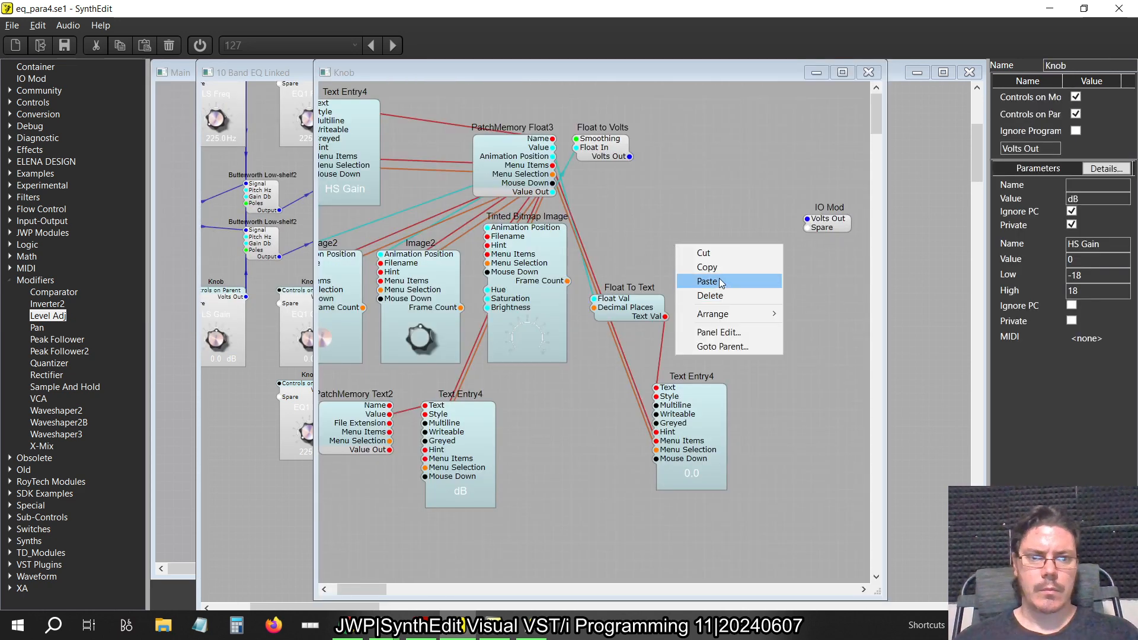
{"action": "left_click", "coordinate": [719, 280]}
{"action": "left_click_drag", "start_coordinate": [683, 251], "coordinate": [620, 157]}
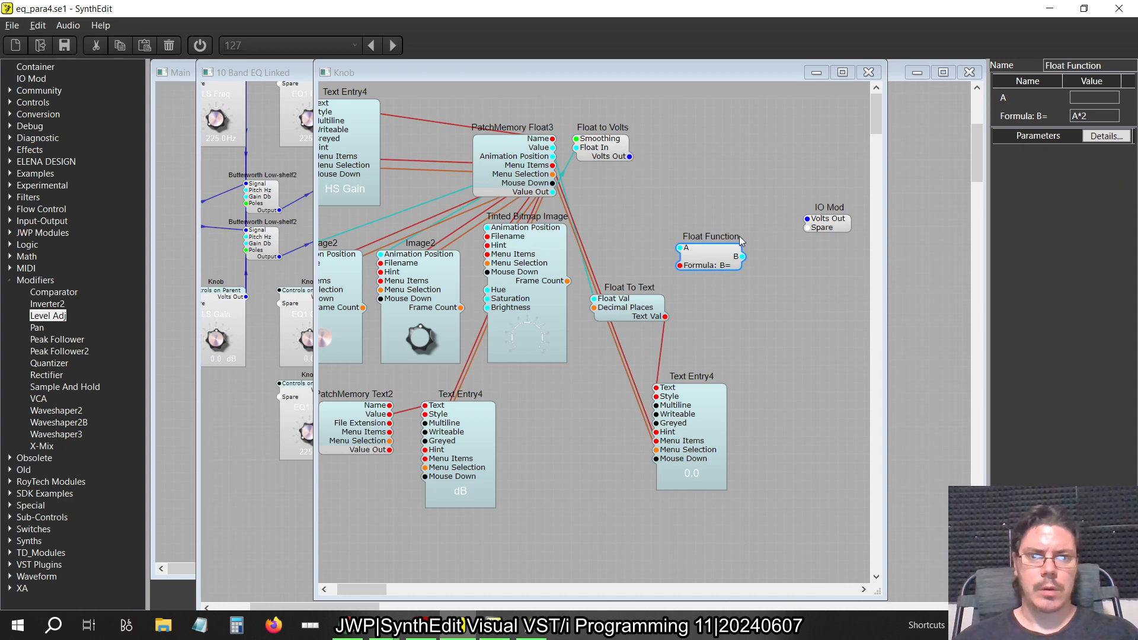
{"action": "left_click", "coordinate": [654, 205]}
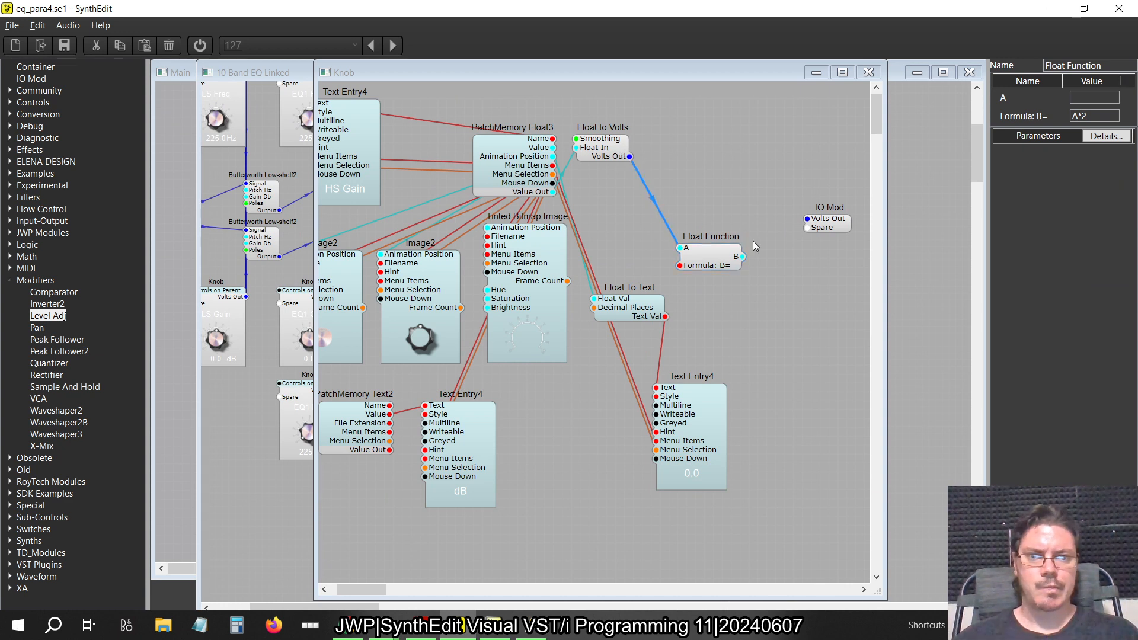
{"action": "key", "text": "Delete"}
Reroute the knob's signal so PatchMemory Float3's Value Out feeds Float Function input A and output B feeds Float to Volts' Float In.
{"action": "left_click_drag", "start_coordinate": [602, 154], "coordinate": [709, 157]}
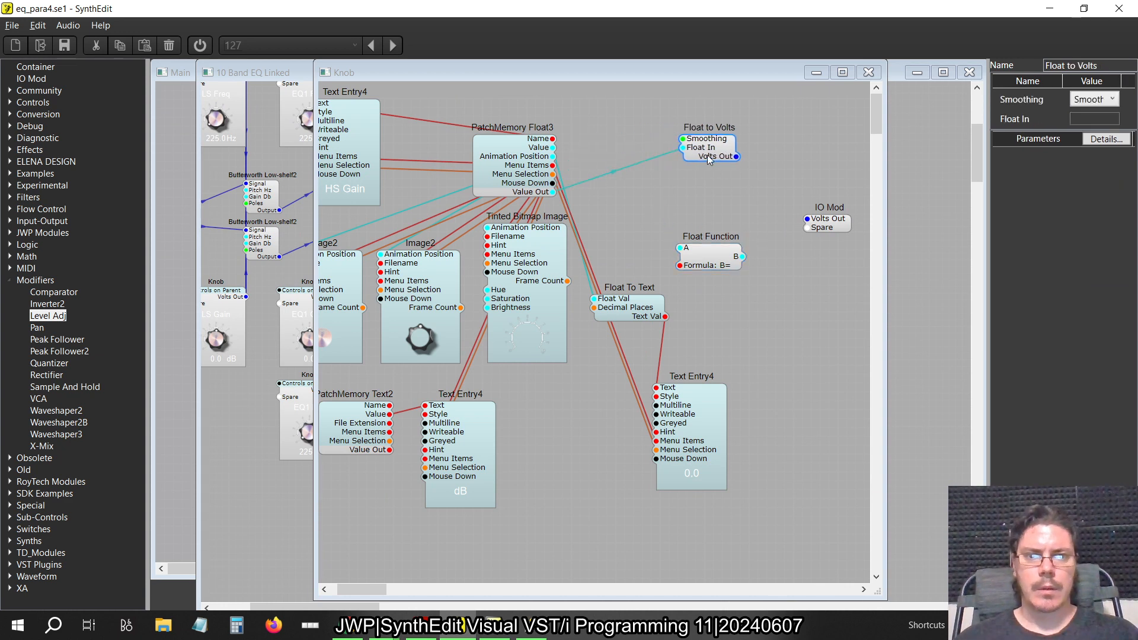
{"action": "left_click", "coordinate": [660, 158]}
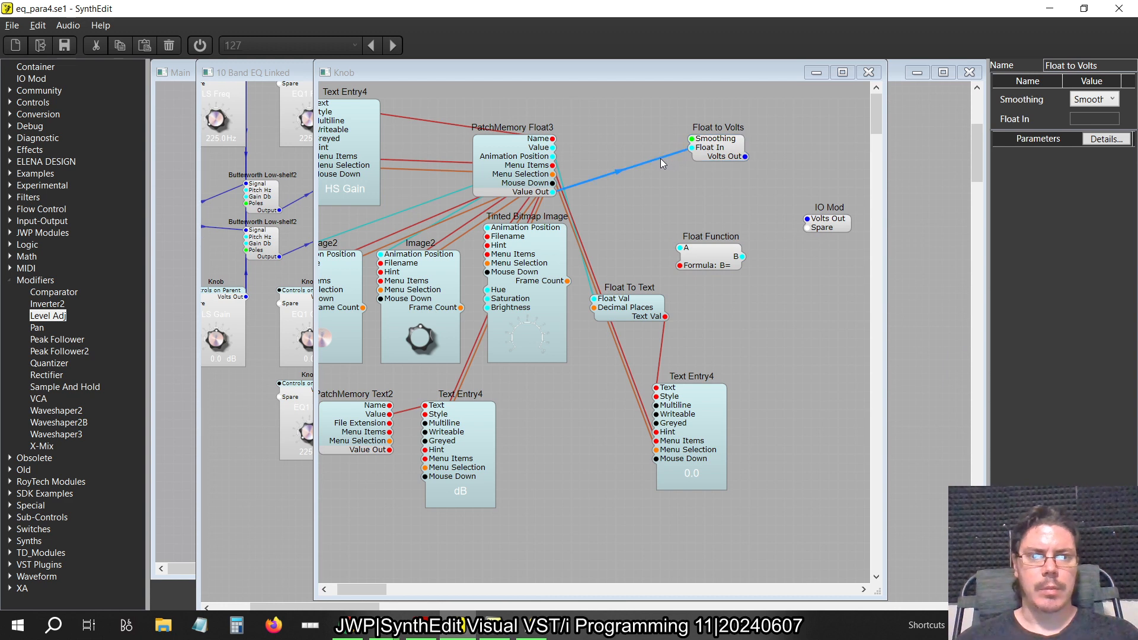
{"action": "key", "text": "Delete"}
{"action": "left_click_drag", "start_coordinate": [680, 248], "coordinate": [553, 192]}
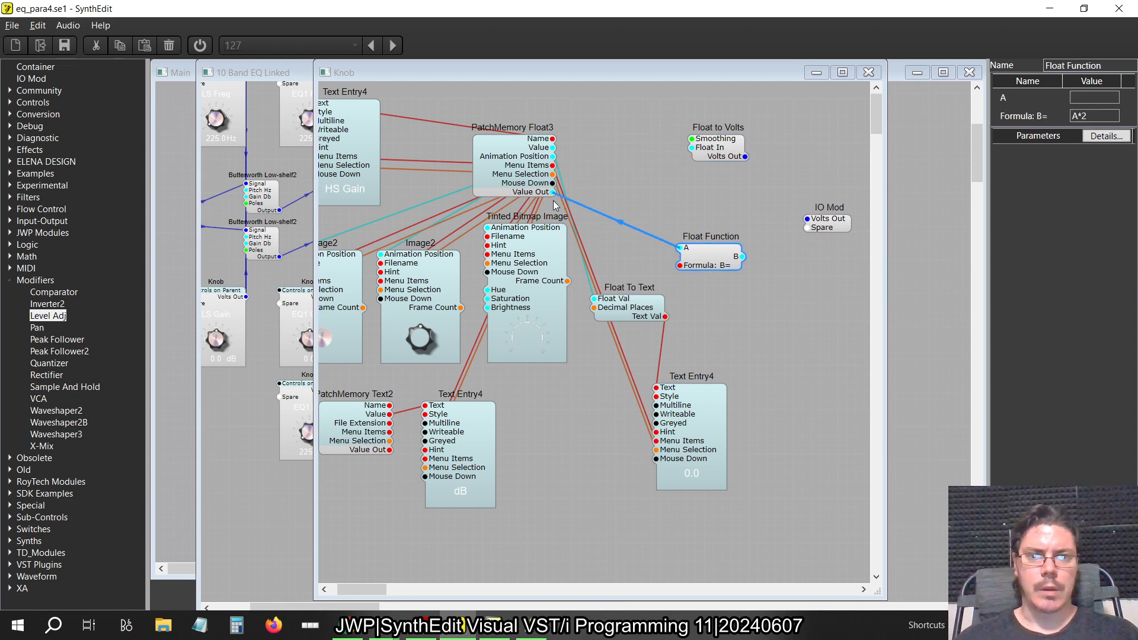
{"action": "left_click_drag", "start_coordinate": [708, 250], "coordinate": [691, 147]}
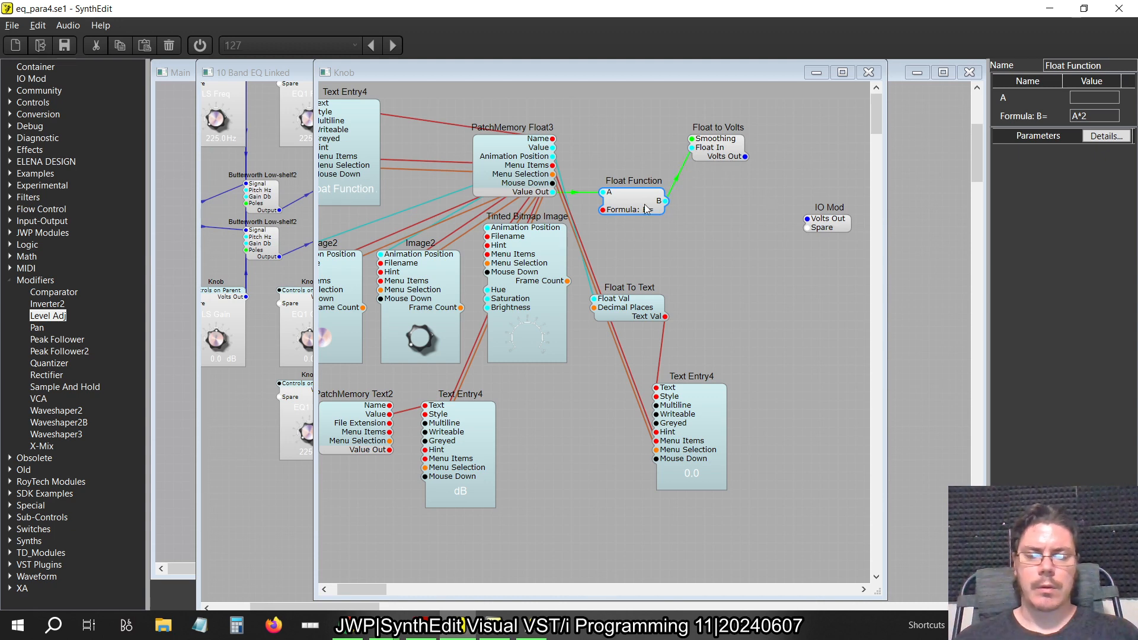
Find the dB-to-volts formula in SynthEdit Help's signal level conversion topic, select "10 * 10 ^ ( db / 20 )", and return to the knob's structure.
{"action": "key", "text": "alt+Tab"}
{"action": "key", "text": "alt+Tab"}
{"action": "key", "text": "Tab"}
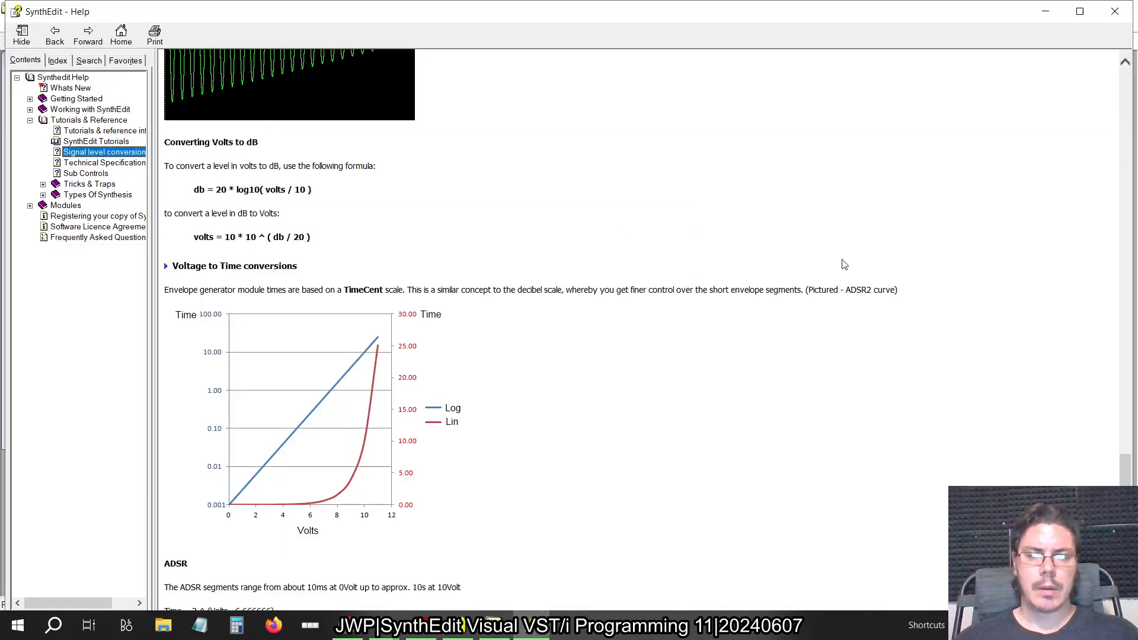
{"action": "scroll", "coordinate": [562, 215], "scroll_direction": "down", "scroll_amount": 15}
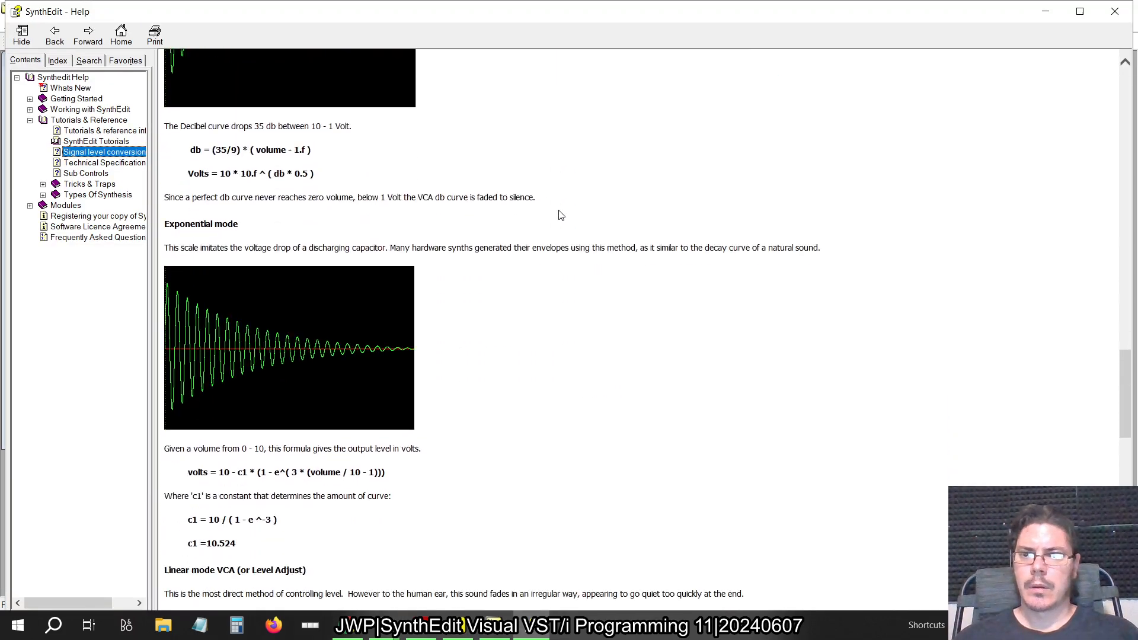
{"action": "scroll", "coordinate": [561, 215], "scroll_direction": "up", "scroll_amount": 5}
{"action": "scroll", "coordinate": [562, 216], "scroll_direction": "up", "scroll_amount": 5}
{"action": "scroll", "coordinate": [385, 166], "scroll_direction": "down", "scroll_amount": 12}
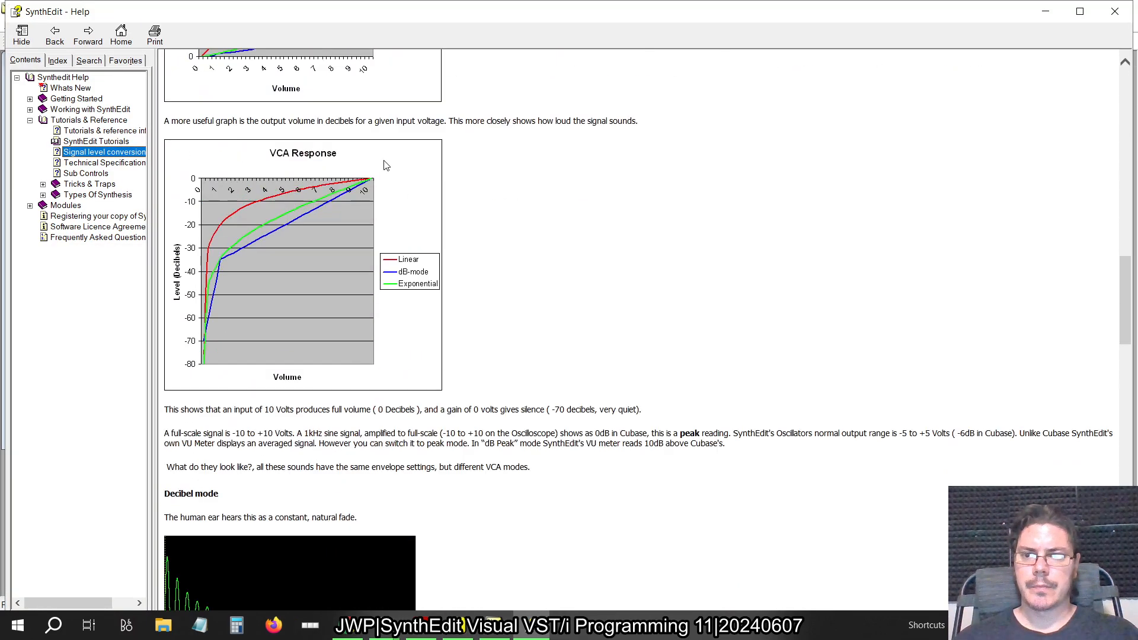
{"action": "scroll", "coordinate": [384, 166], "scroll_direction": "down", "scroll_amount": 5}
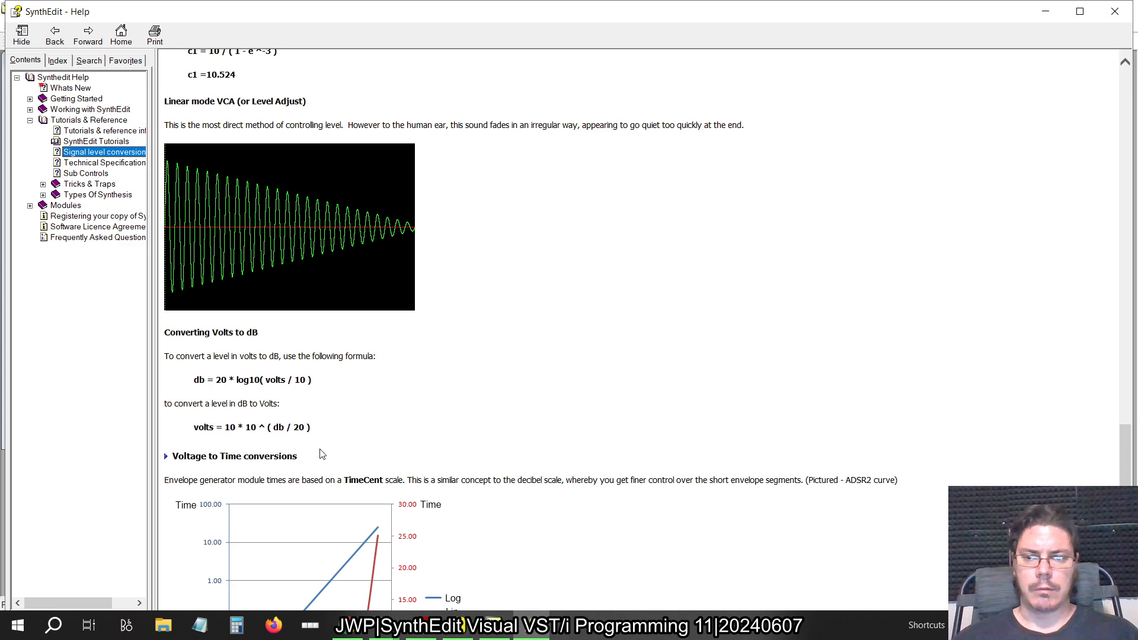
{"action": "left_click_drag", "start_coordinate": [313, 428], "coordinate": [220, 434]}
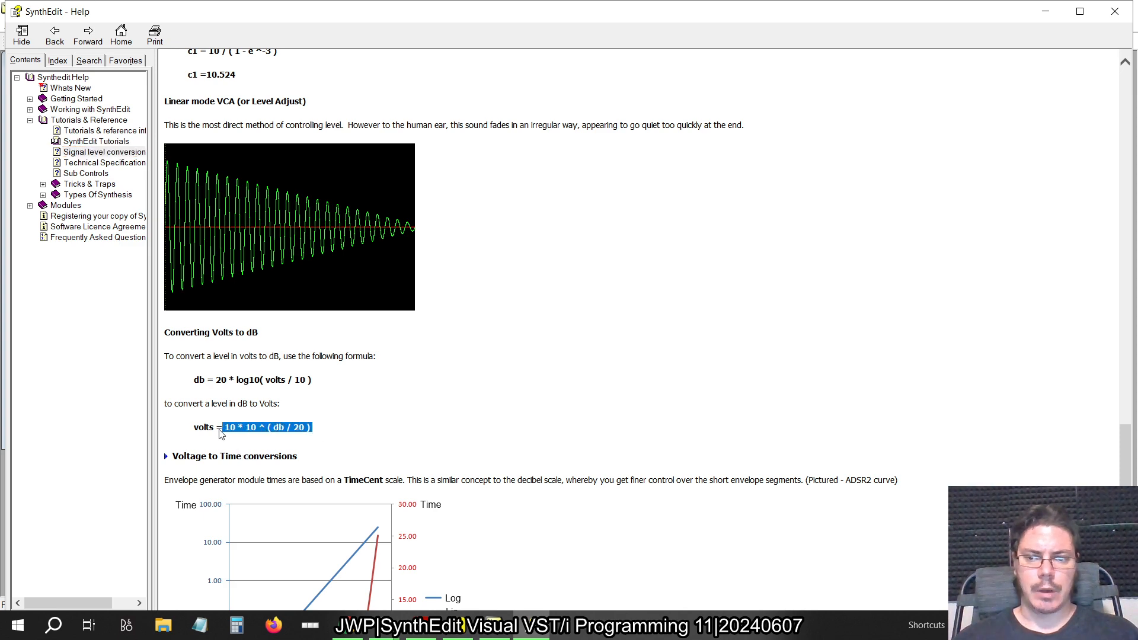
{"action": "key", "text": "alt+Tab"}
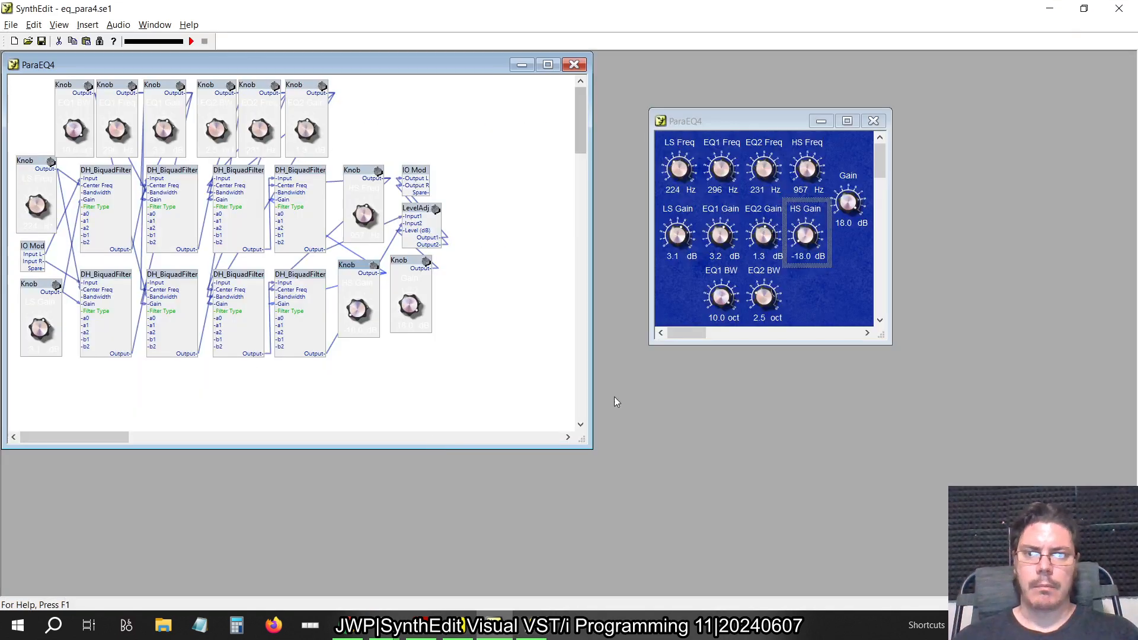
{"action": "key", "text": "alt+Tab"}
{"action": "key", "text": "alt+Tab"}
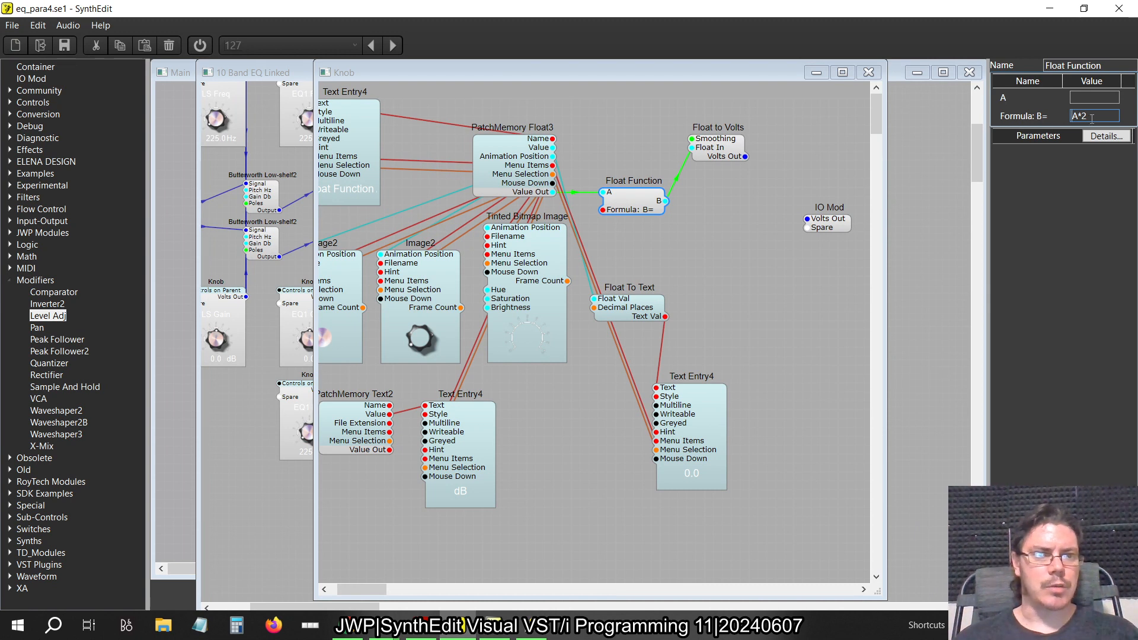
Set the Float Function's formula to 10 * 10 ^ ( A / 20 ) and connect Float to Volts' Volts Out to the knob's IO Mod.
{"action": "key", "text": "ctrl+v"}
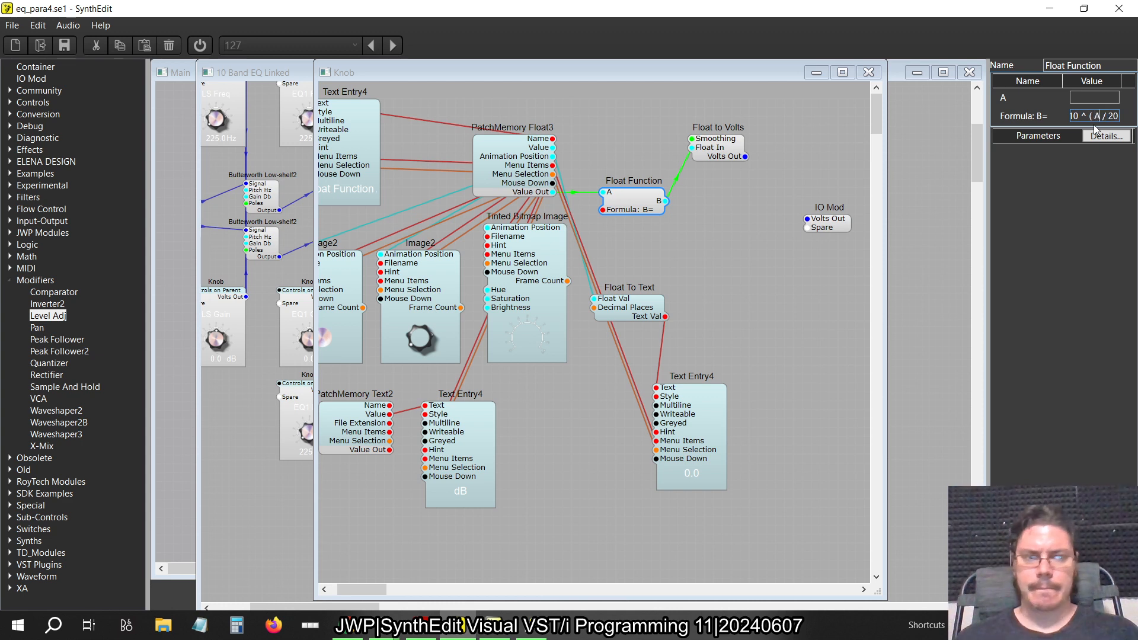
{"action": "key", "text": "Tab"}
{"action": "left_click", "coordinate": [1109, 116]}
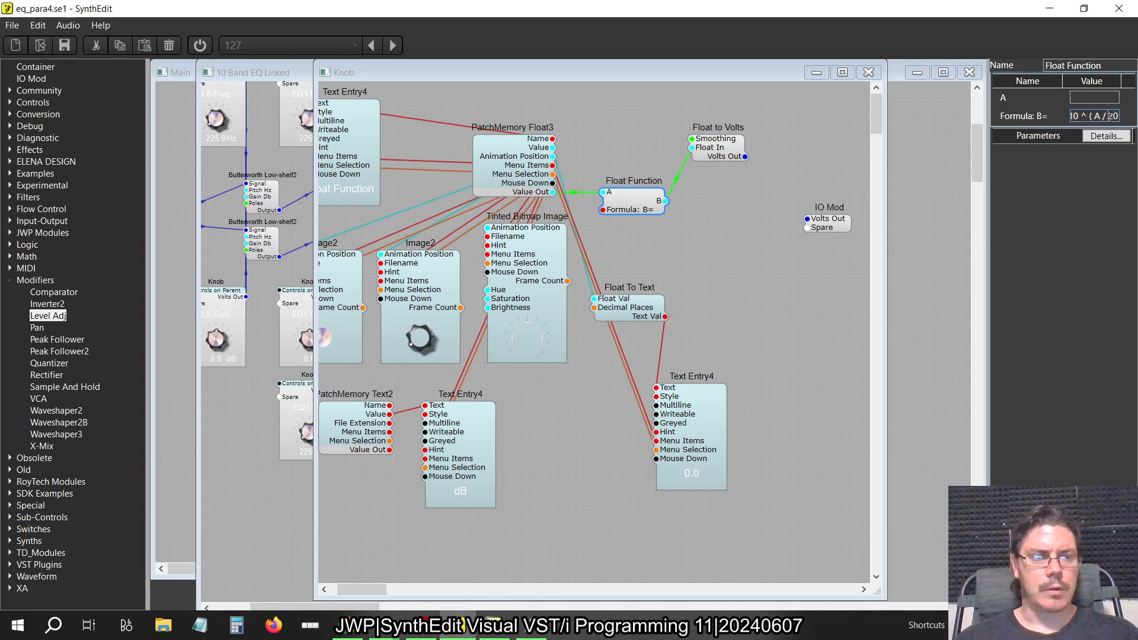
{"action": "key", "text": "Left"}
{"action": "key", "text": "Left"}
{"action": "key", "text": "Left"}
{"action": "key", "text": "Left"}
{"action": "key", "text": "Left"}
{"action": "key", "text": "Left"}
{"action": "key", "text": "Left"}
{"action": "key", "text": "Left"}
{"action": "key", "text": "Left"}
{"action": "key", "text": "Left"}
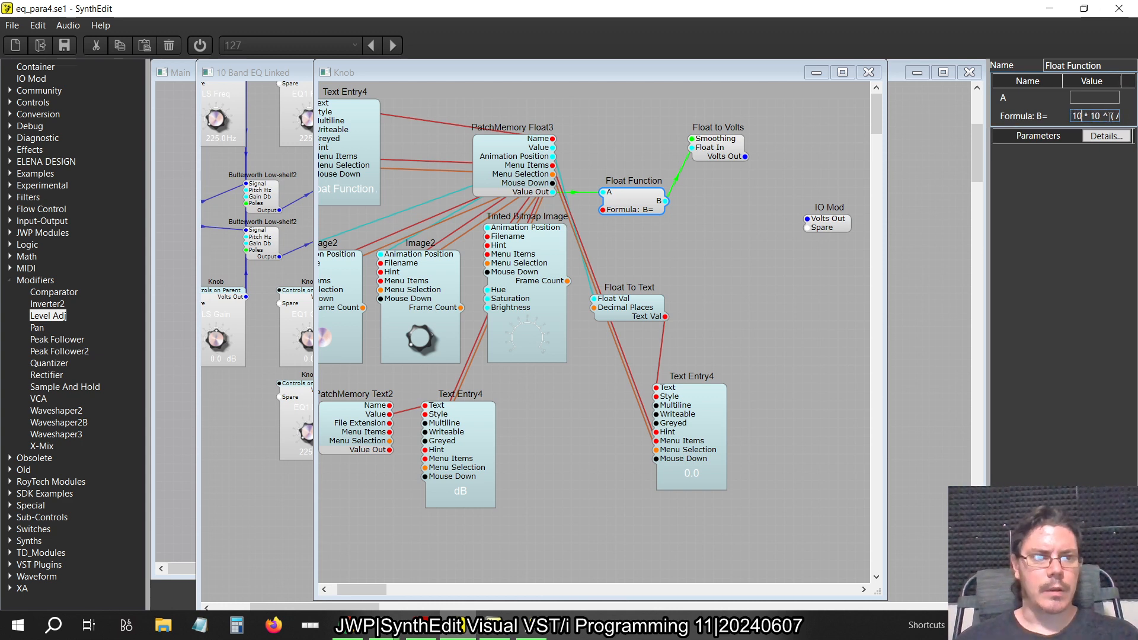
{"action": "key", "text": "Right"}
{"action": "key", "text": "Right"}
{"action": "key", "text": "Right"}
{"action": "key", "text": "Right"}
{"action": "key", "text": "Right"}
{"action": "key", "text": "Right"}
{"action": "key", "text": "Right"}
{"action": "key", "text": "Right"}
{"action": "key", "text": "Right"}
{"action": "key", "text": "Right"}
{"action": "key", "text": "Right"}
{"action": "key", "text": "Right"}
{"action": "key", "text": "Right"}
{"action": "key", "text": "Right"}
{"action": "key", "text": "Right"}
{"action": "key", "text": "Right"}
{"action": "key", "text": "Right"}
{"action": "key", "text": "Right"}
{"action": "key", "text": "Right"}
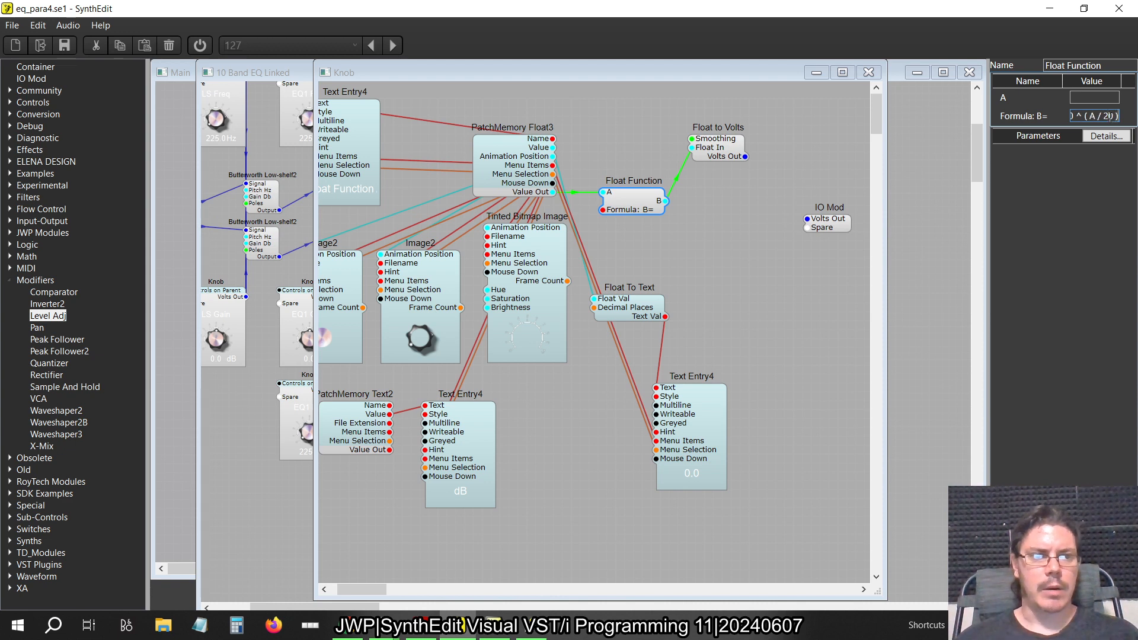
{"action": "key", "text": "Tab"}
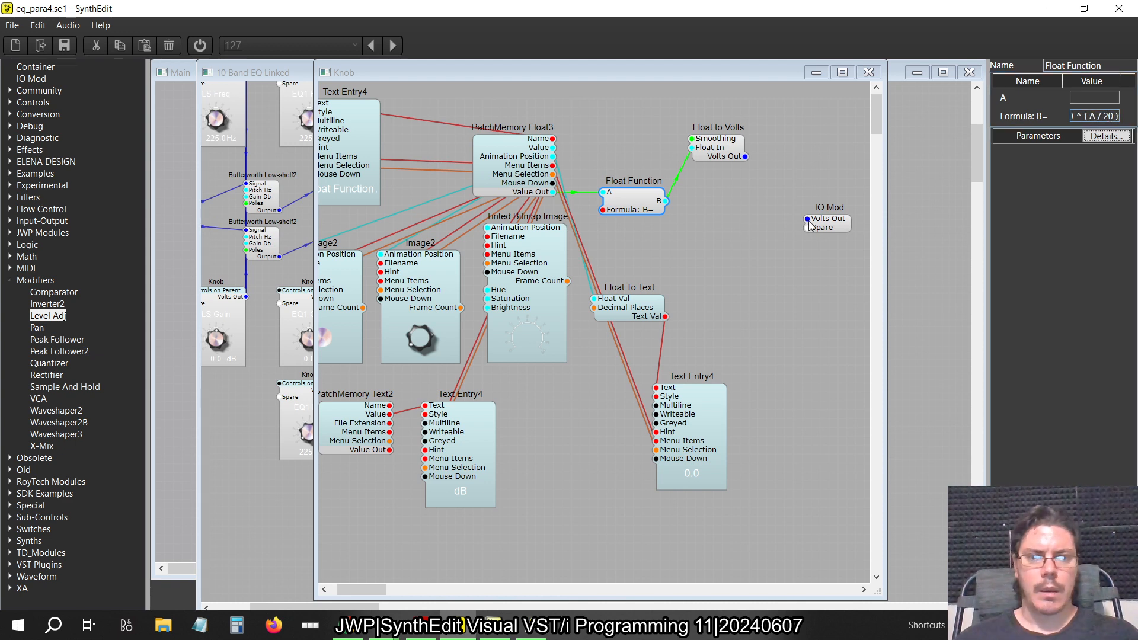
{"action": "left_click_drag", "start_coordinate": [722, 157], "coordinate": [800, 224]}
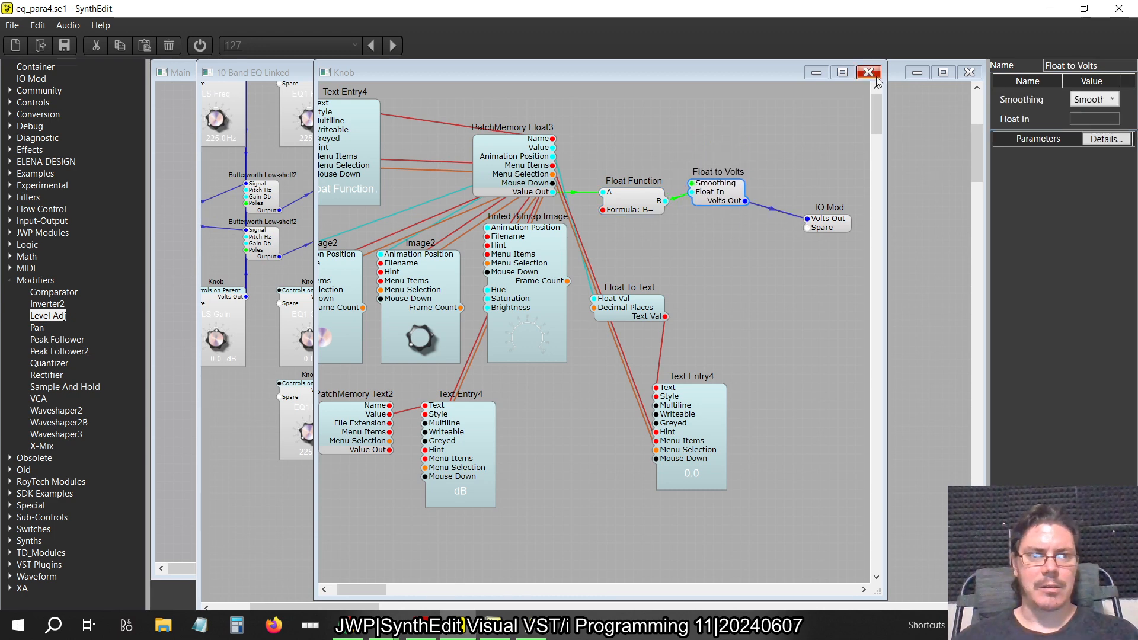
{"action": "left_click", "coordinate": [869, 72]}
Inside LevelAdj, connect the IO Mod's Level (dB) to Input 2 of both Level Adj modules and each Output pin to one module's Input 1.
{"action": "double_click", "coordinate": [725, 264]}
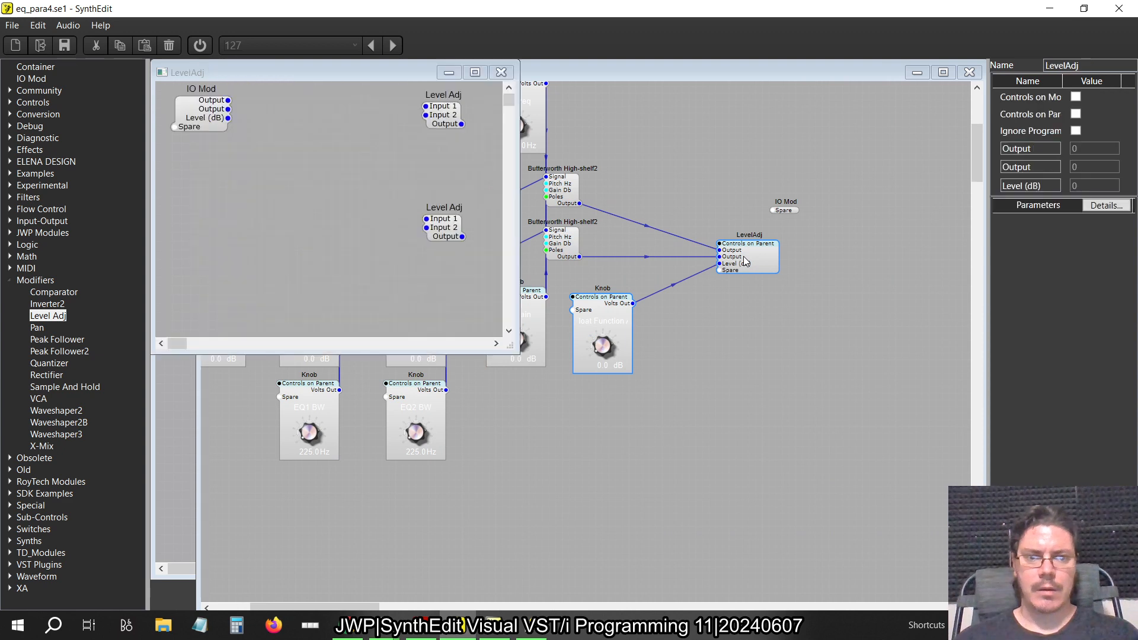
{"action": "left_click_drag", "start_coordinate": [228, 118], "coordinate": [426, 115]}
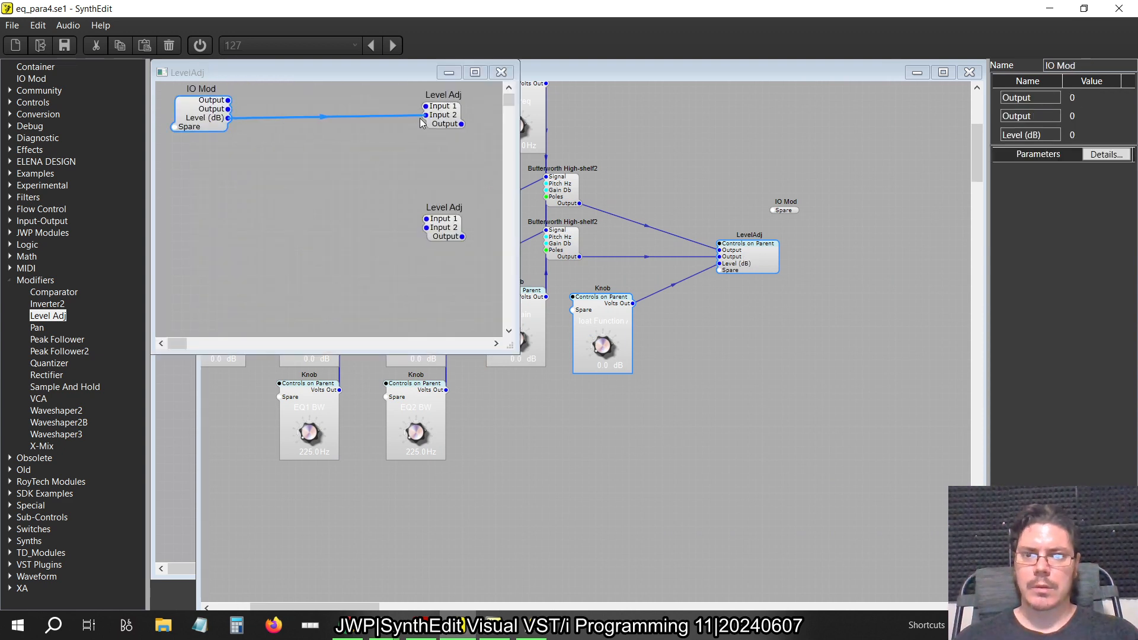
{"action": "left_click_drag", "start_coordinate": [229, 118], "coordinate": [427, 221]}
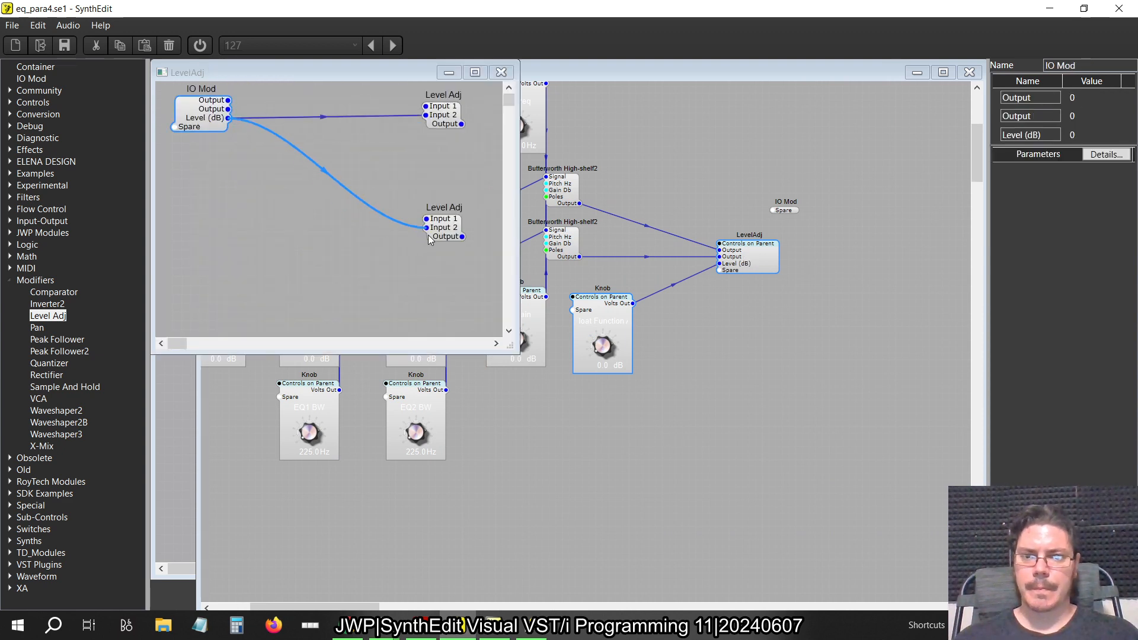
{"action": "left_click_drag", "start_coordinate": [228, 101], "coordinate": [426, 106]}
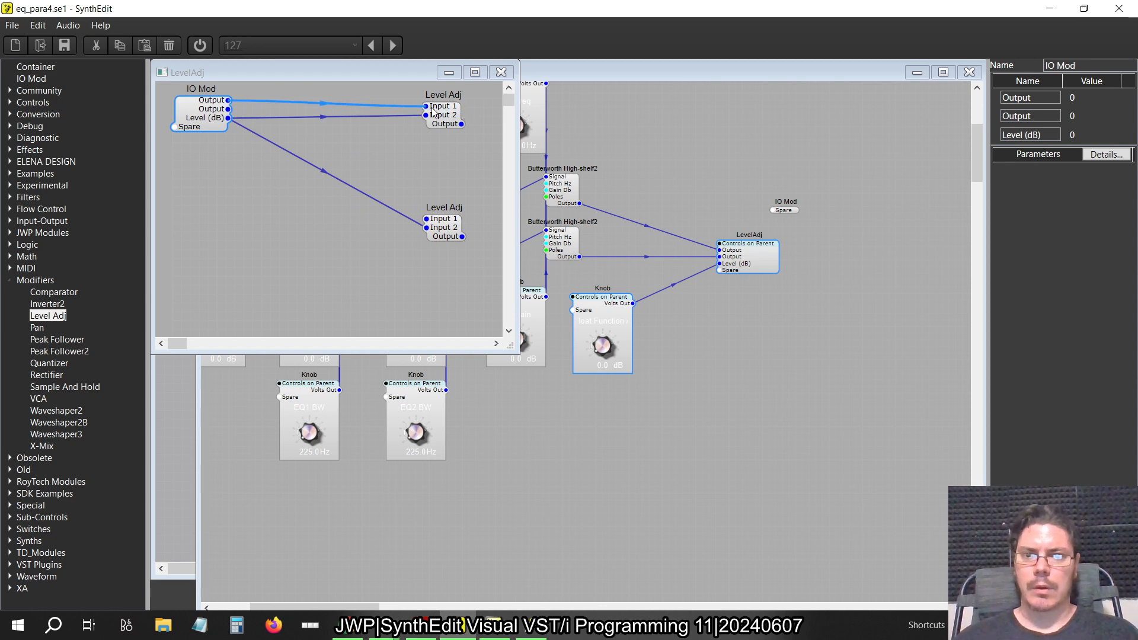
{"action": "left_click_drag", "start_coordinate": [229, 109], "coordinate": [426, 228]}
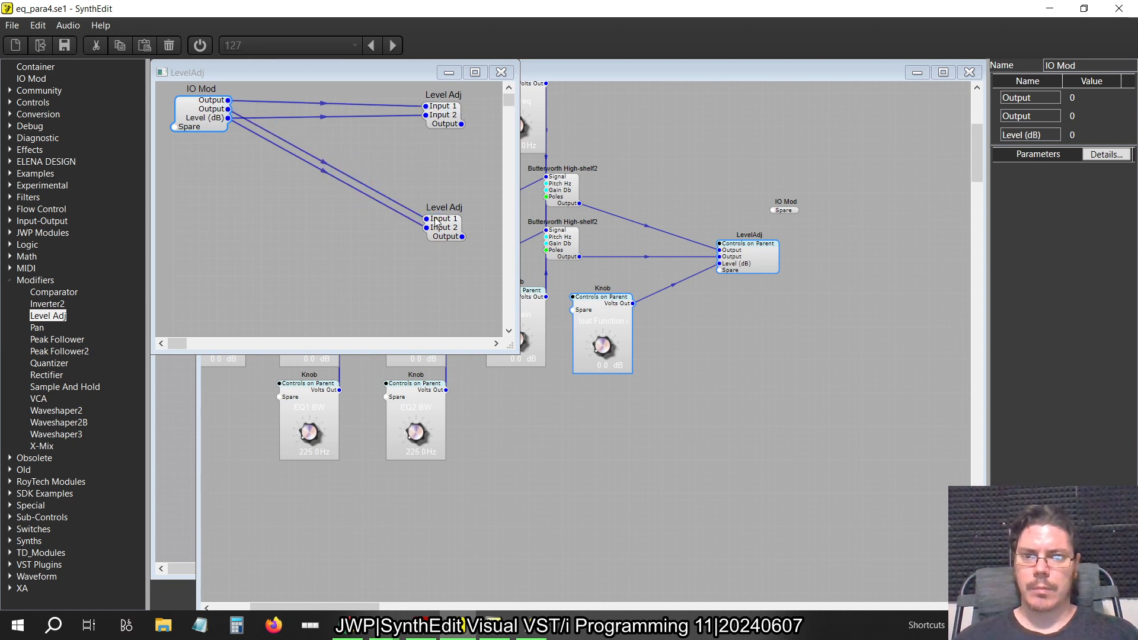
{"action": "left_click_drag", "start_coordinate": [519, 269], "coordinate": [635, 284]}
Set the Float Function A knob's range to a low of -18 and a high of 18.
{"action": "left_click", "coordinate": [642, 390]}
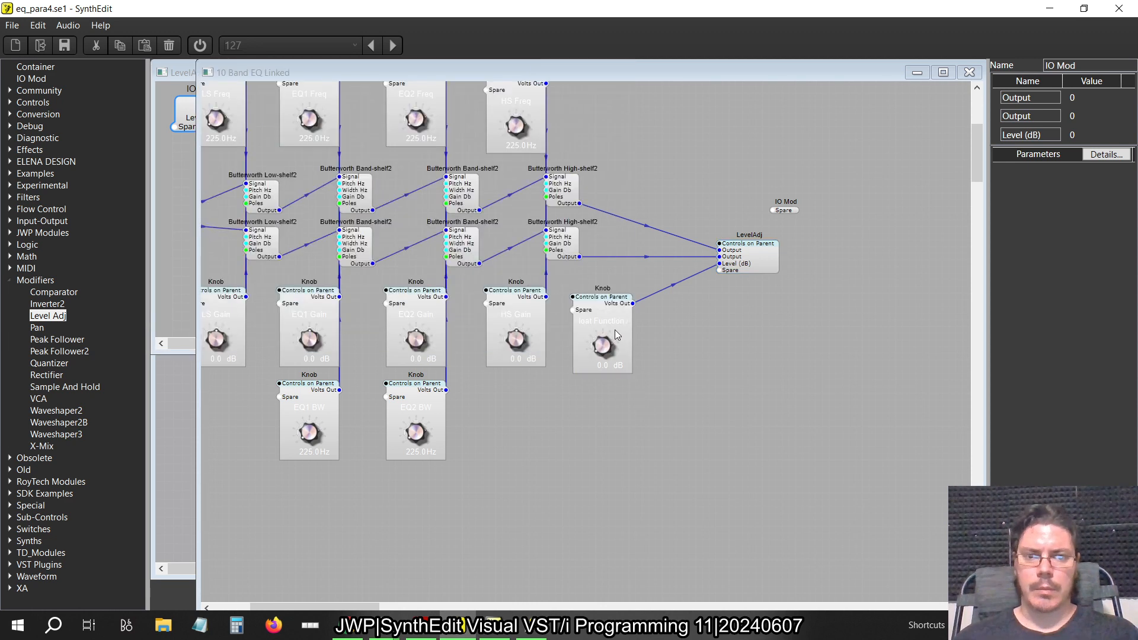
{"action": "left_click", "coordinate": [606, 322]}
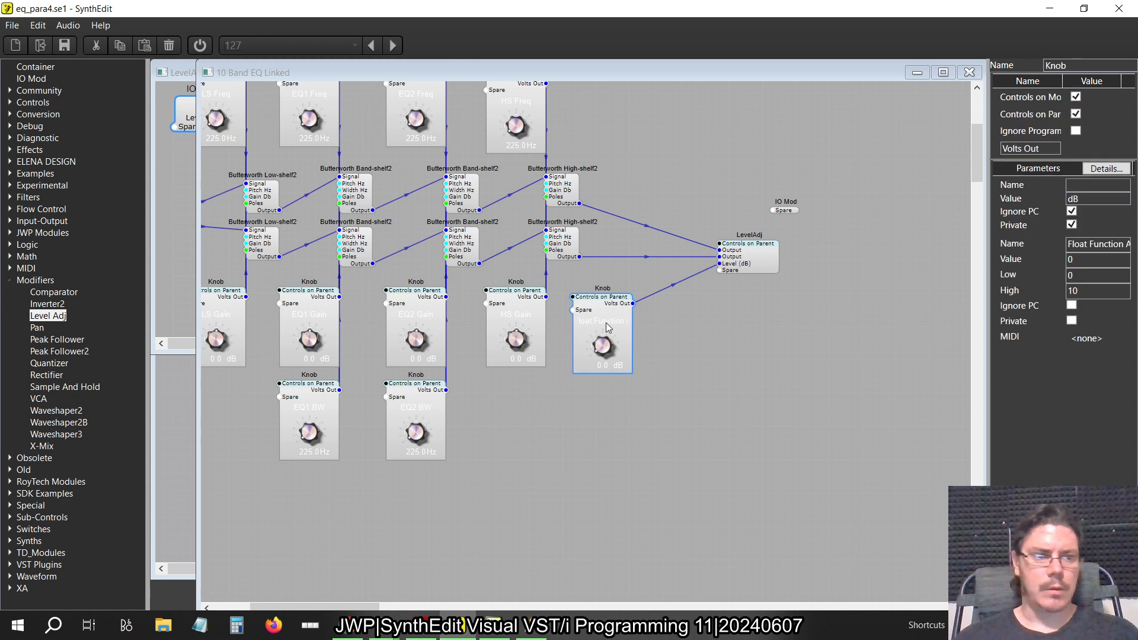
{"action": "double_click", "coordinate": [1119, 276]}
{"action": "type", "text": "-18"}
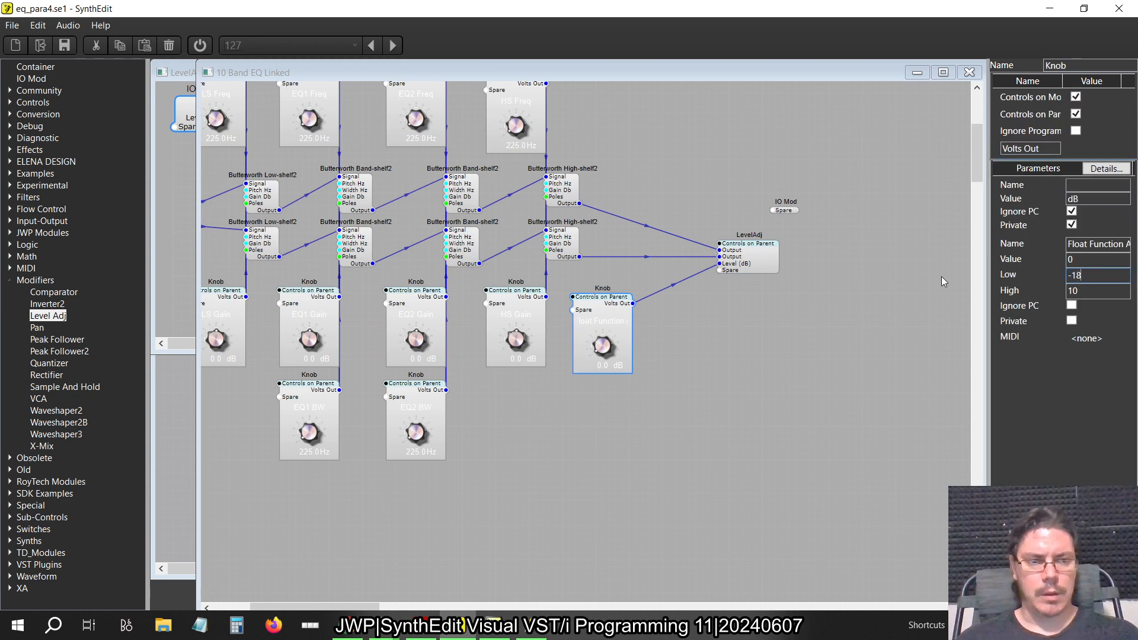
{"action": "double_click", "coordinate": [1095, 294]}
{"action": "type", "text": "18"}
{"action": "key", "text": "Tab"}
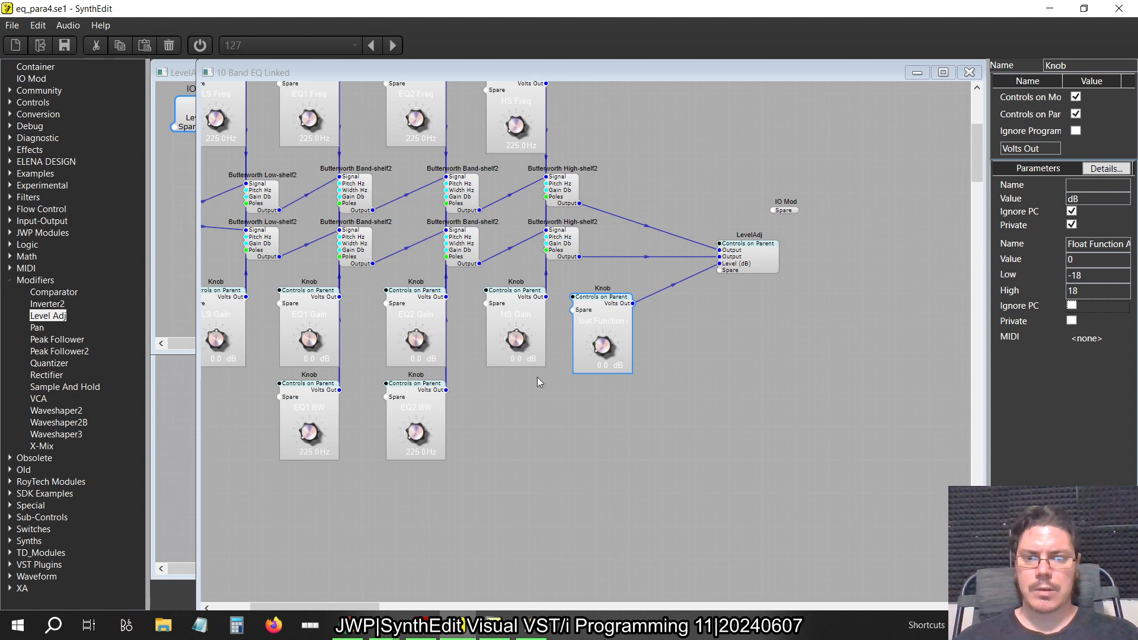
Check the parameter ranges of the HS, EQ2 and EQ1 Gain knobs, the EQ1 and EQ2 BW knobs, and the Float Function A knob.
{"action": "left_click", "coordinate": [535, 309]}
{"action": "left_click", "coordinate": [409, 298]}
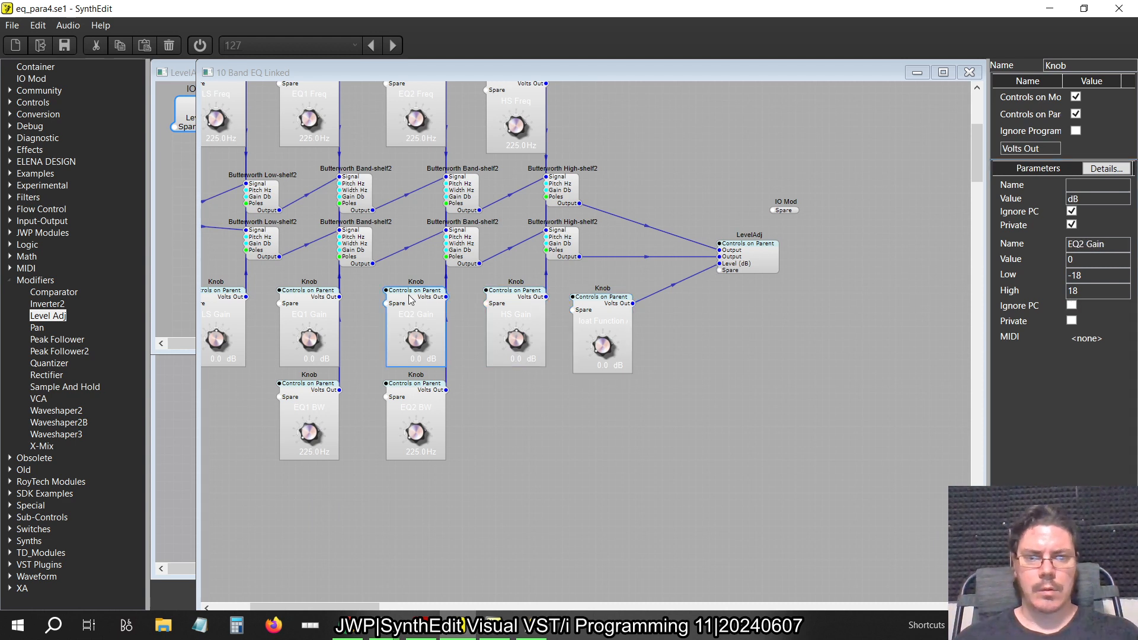
{"action": "left_click", "coordinate": [292, 301]}
{"action": "left_click", "coordinate": [319, 397]}
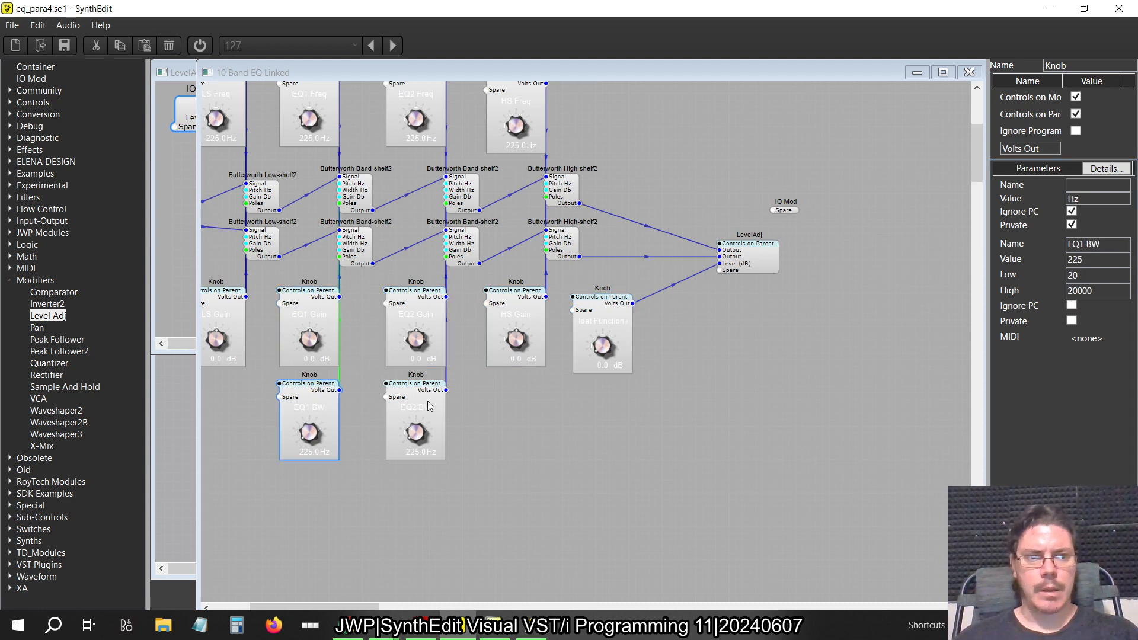
{"action": "left_click", "coordinate": [439, 404]}
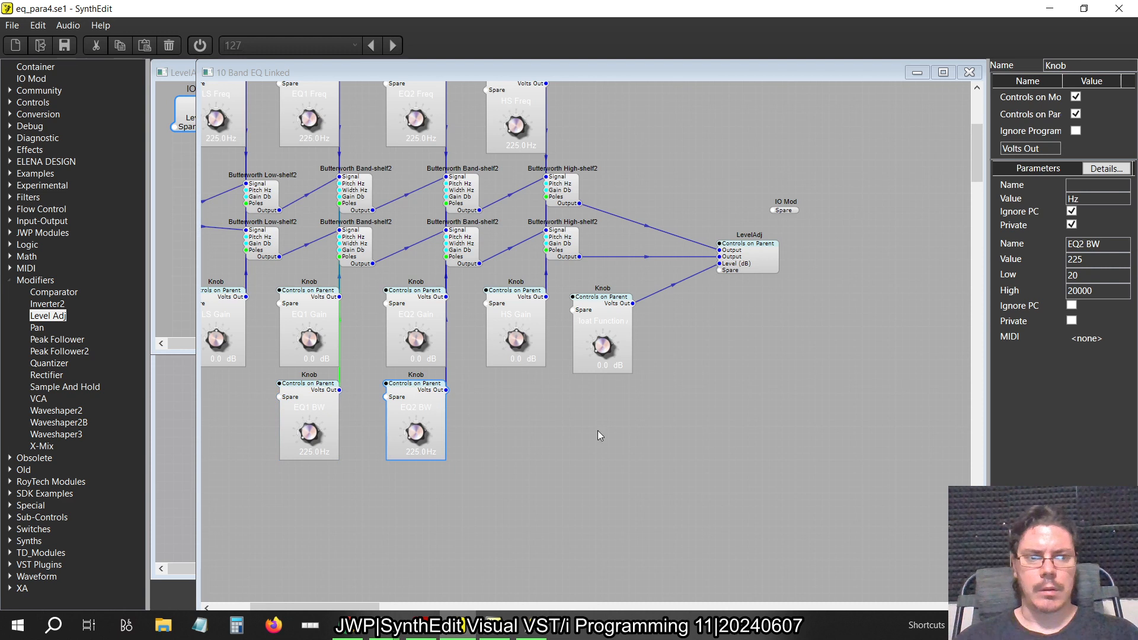
{"action": "left_click", "coordinate": [610, 323]}
{"action": "left_click", "coordinate": [763, 291]}
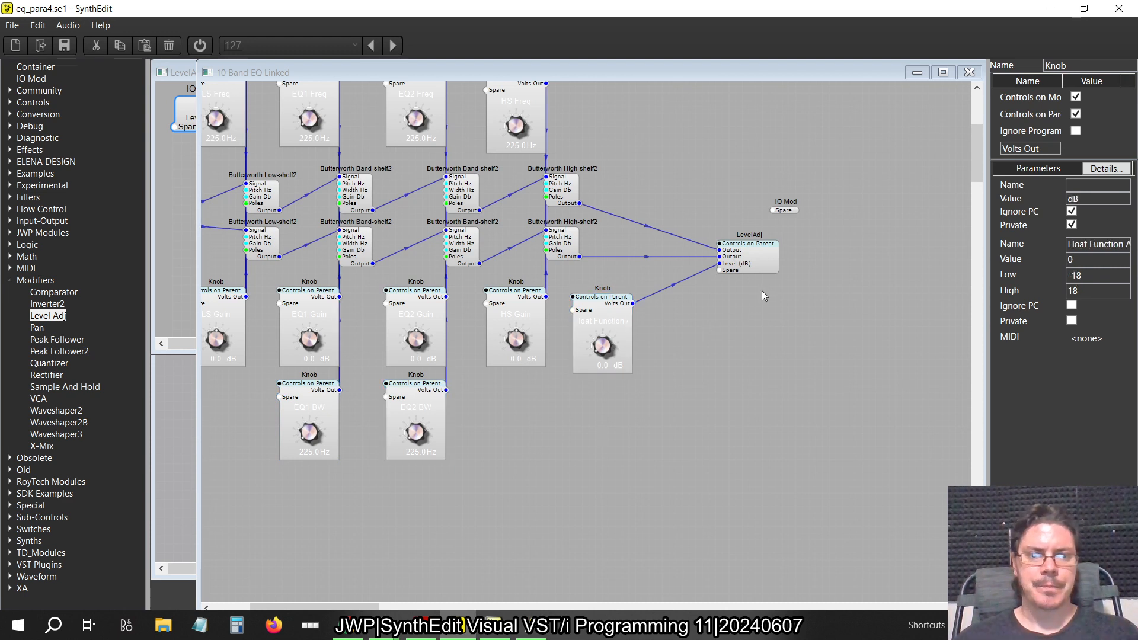
Add a second IO Mod to the LevelAdj container and stack the two Level Adj modules close beside the input IO Mod.
{"action": "double_click", "coordinate": [759, 264]}
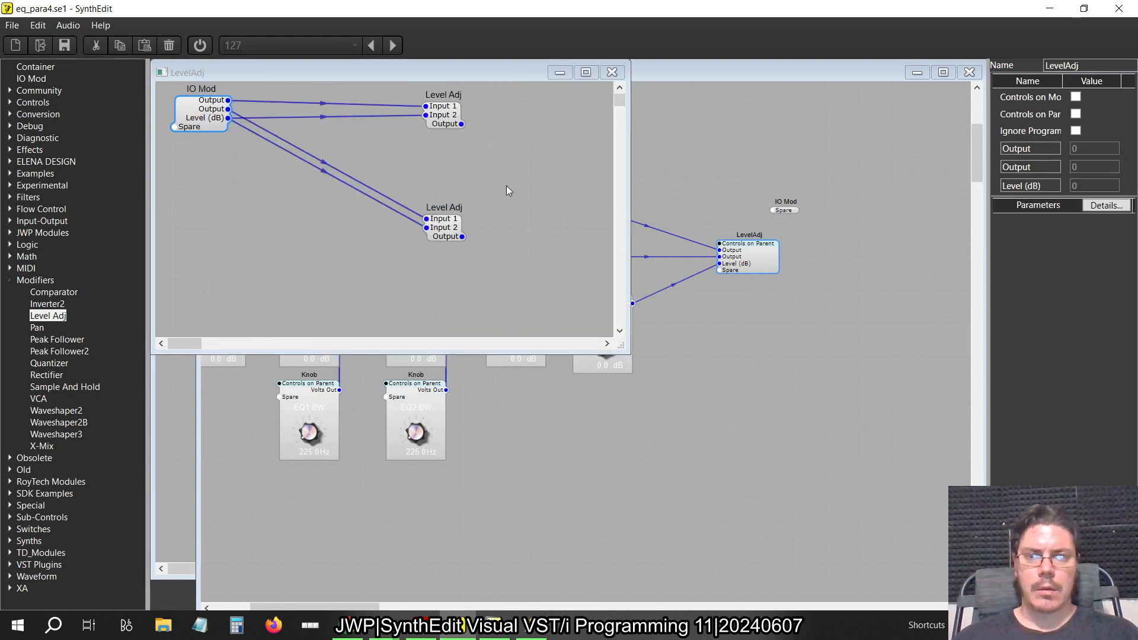
{"action": "left_click_drag", "start_coordinate": [37, 79], "coordinate": [537, 145]}
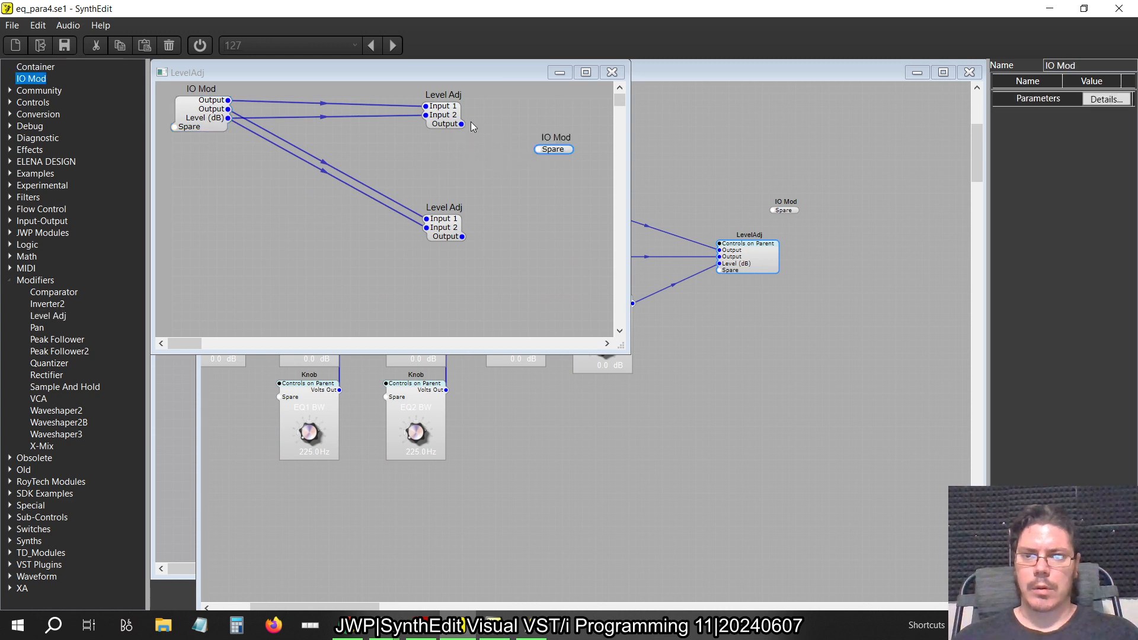
{"action": "left_click_drag", "start_coordinate": [435, 116], "coordinate": [447, 173]}
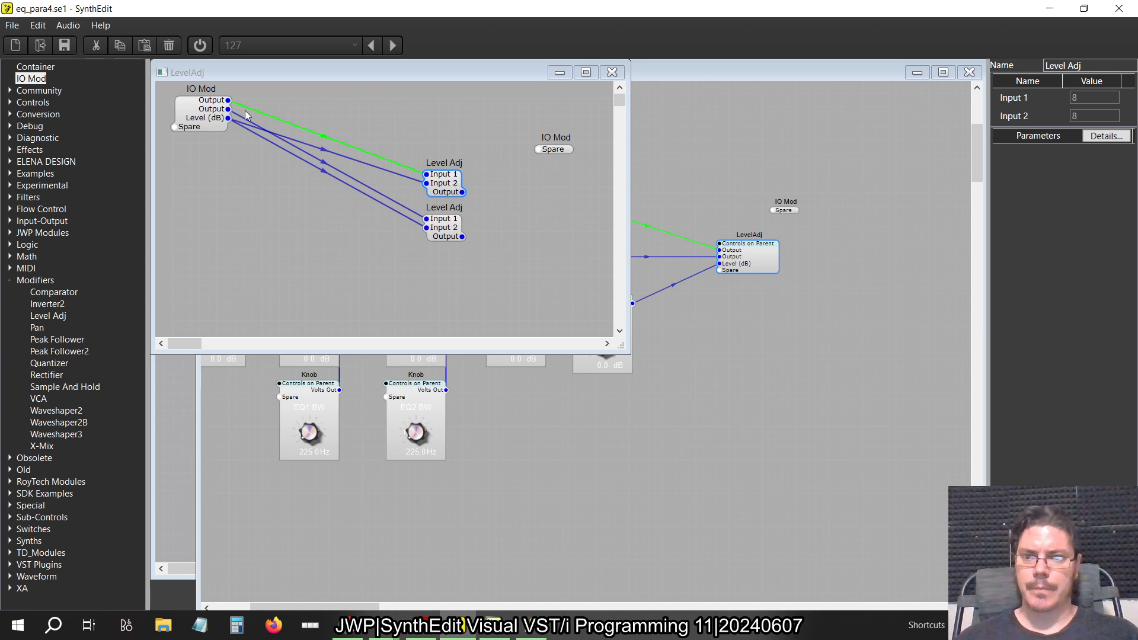
{"action": "left_click_drag", "start_coordinate": [200, 121], "coordinate": [212, 150]}
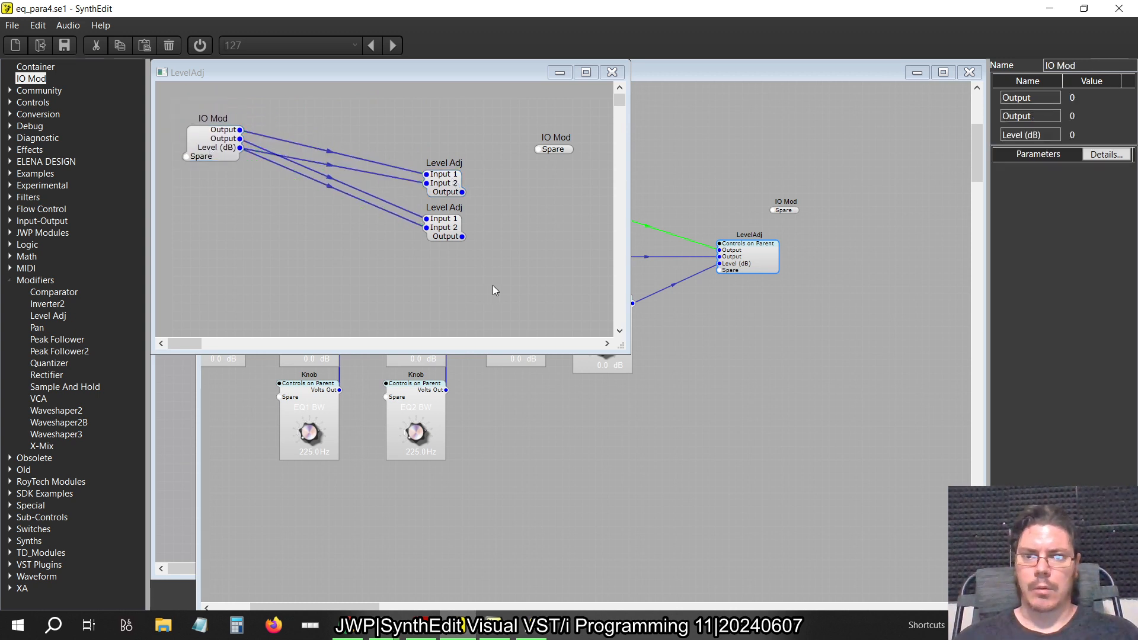
{"action": "left_click_drag", "start_coordinate": [493, 286], "coordinate": [359, 133]}
{"action": "left_click_drag", "start_coordinate": [440, 192], "coordinate": [529, 148]}
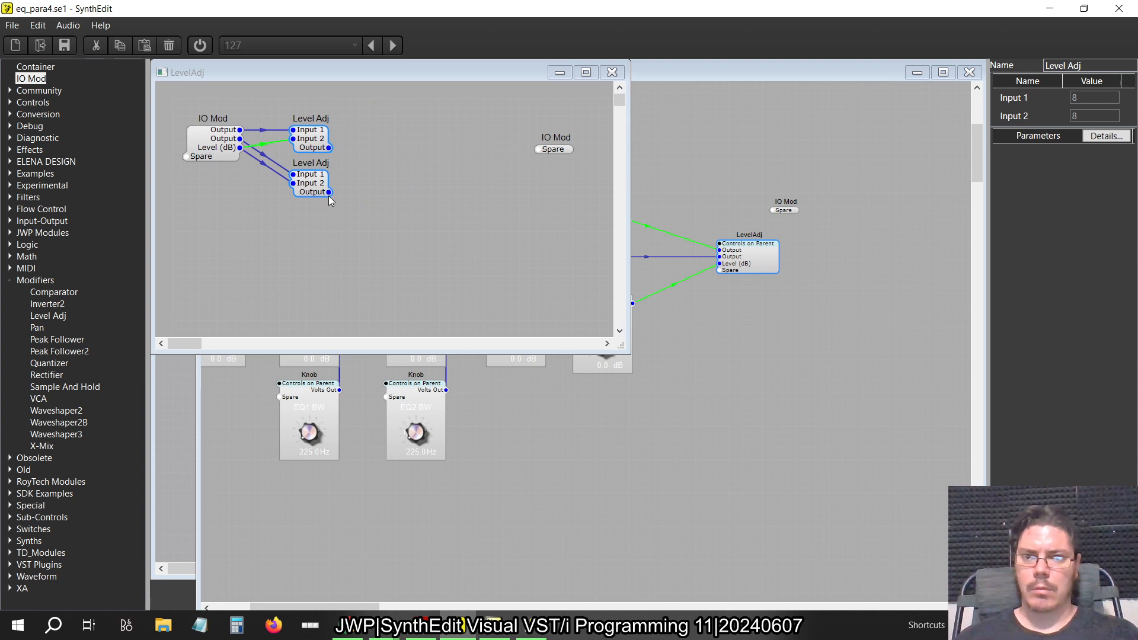
Connect both Level Adj outputs to the new IO Mod, and the LevelAdj container's two outputs to the EQ container's IO Mod.
{"action": "left_click_drag", "start_coordinate": [330, 193], "coordinate": [395, 148]}
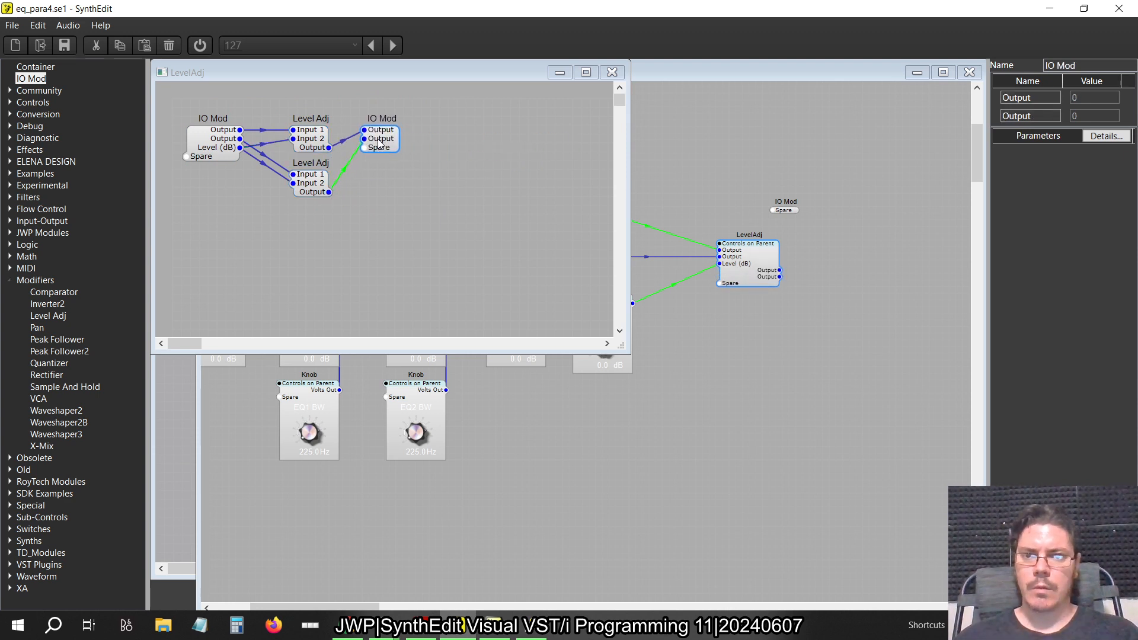
{"action": "left_click", "coordinate": [612, 73]}
{"action": "left_click_drag", "start_coordinate": [753, 261], "coordinate": [727, 248]}
Open the EQ container's panel for editing and place the Float Function A knob beside the HS Freq and HS Gain knobs, as in the old ParaEQ4 panel.
{"action": "right_click", "coordinate": [770, 190]}
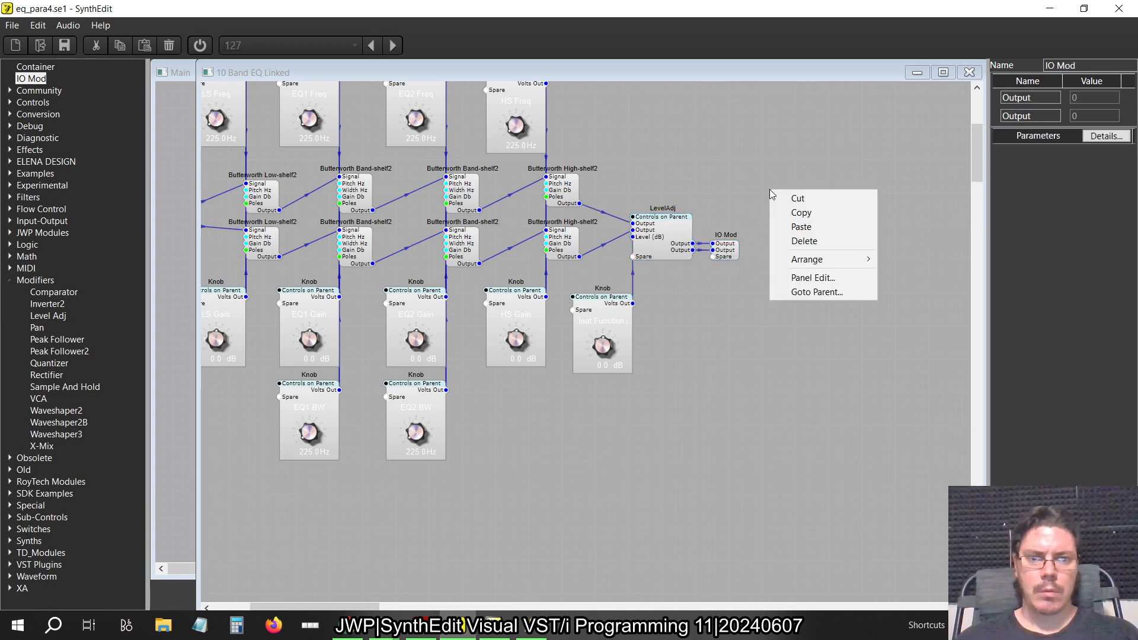
{"action": "left_click", "coordinate": [811, 278]}
{"action": "left_click_drag", "start_coordinate": [456, 238], "coordinate": [495, 156]}
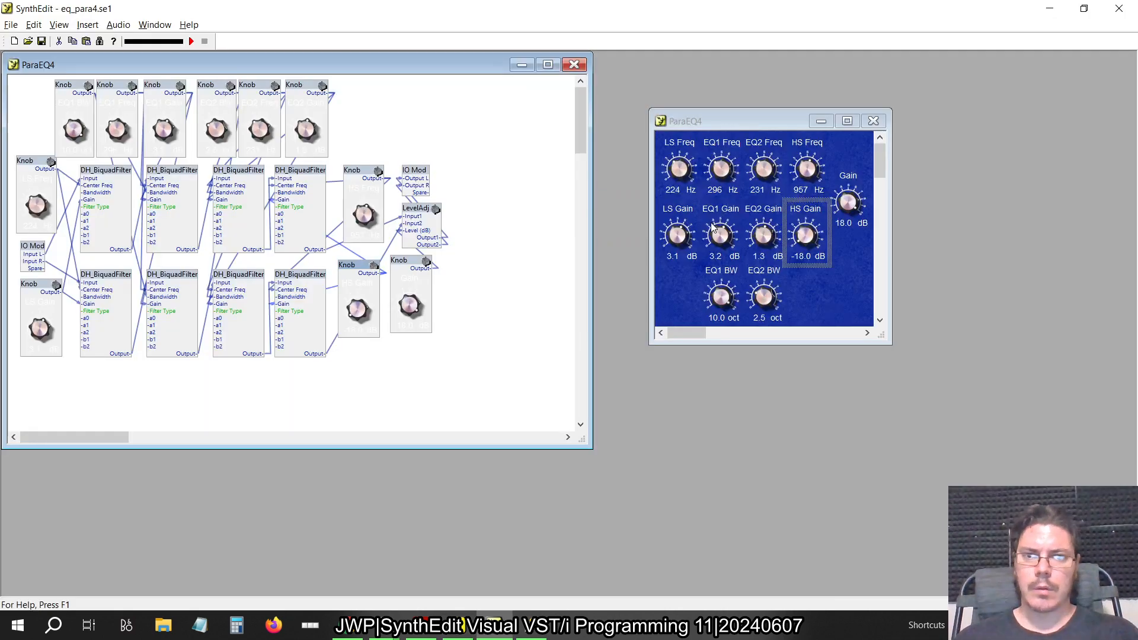
{"action": "left_click", "coordinate": [849, 301]}
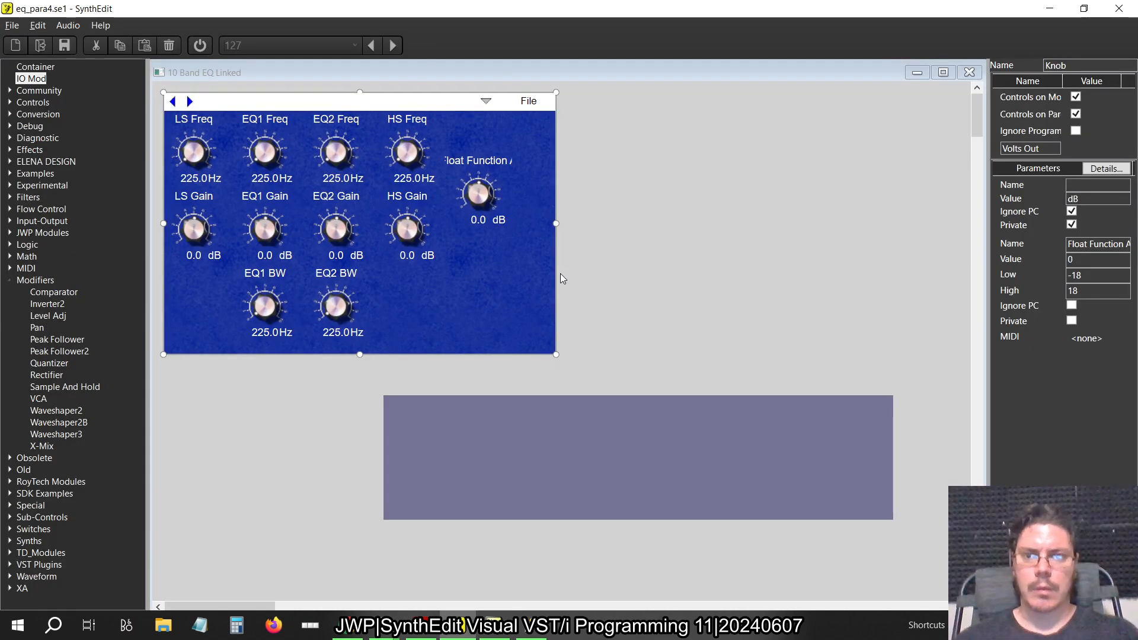
Select the Float Function A knob on the panel and rename its parameter to Gain.
{"action": "left_click_drag", "start_coordinate": [643, 321], "coordinate": [296, 83]}
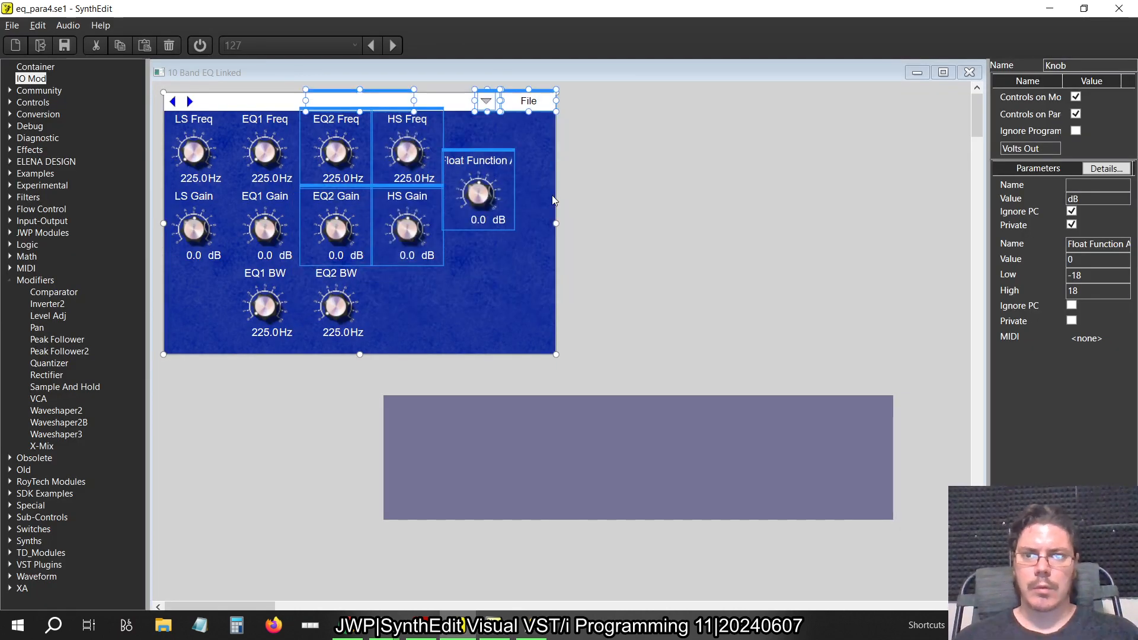
{"action": "left_click", "coordinate": [600, 284]}
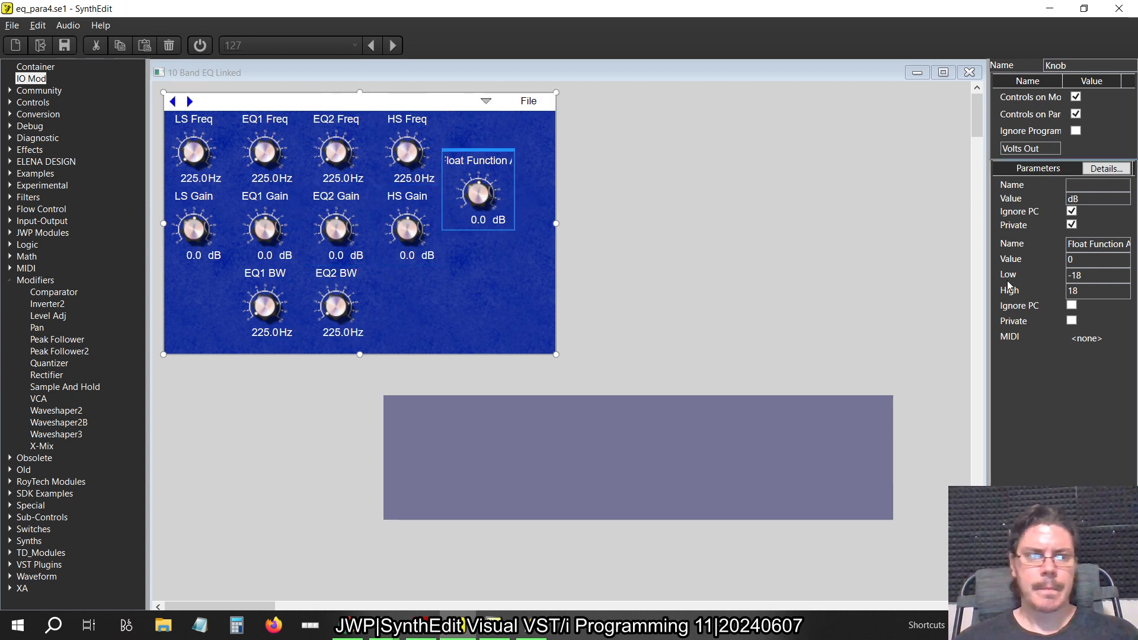
{"action": "left_click", "coordinate": [1115, 247]}
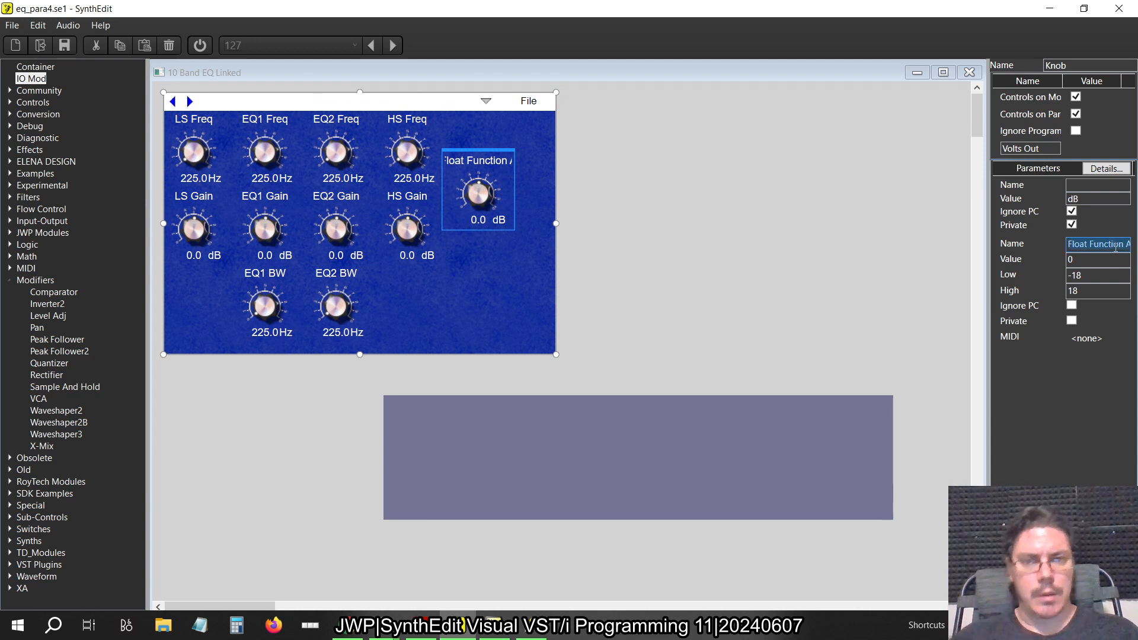
{"action": "type", "text": "Gain"}
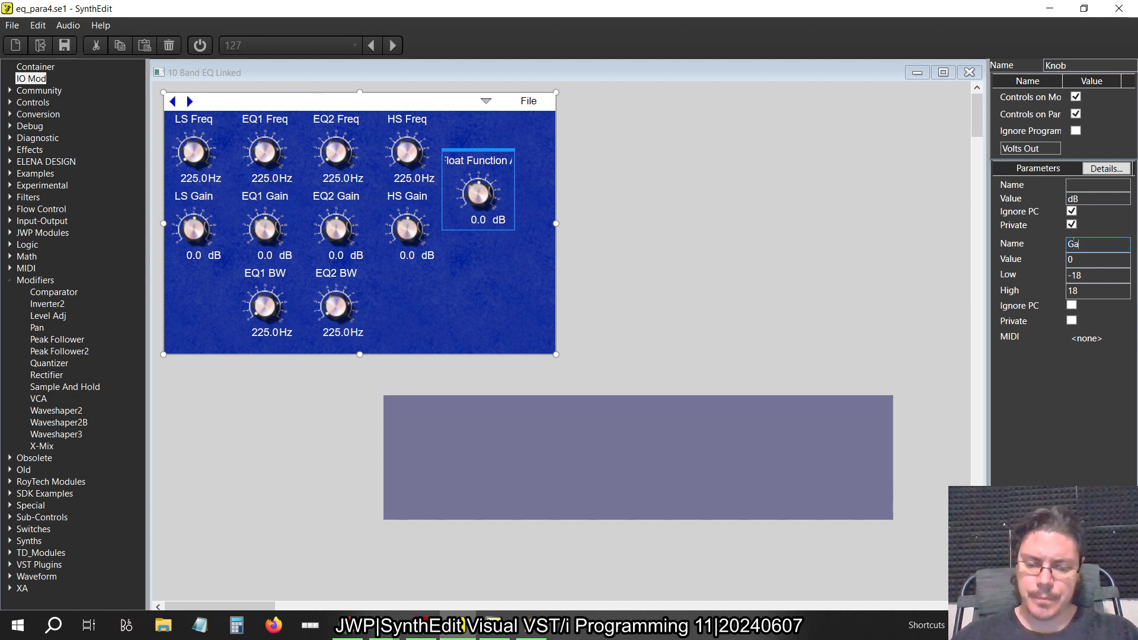
{"action": "key", "text": "Return"}
Move the translucent rectangle onto the blue panel and resize it to enclose all the knobs, and switch to the old SynthEdit's ParaEQ4 panel.
{"action": "left_click_drag", "start_coordinate": [719, 395], "coordinate": [498, 106]}
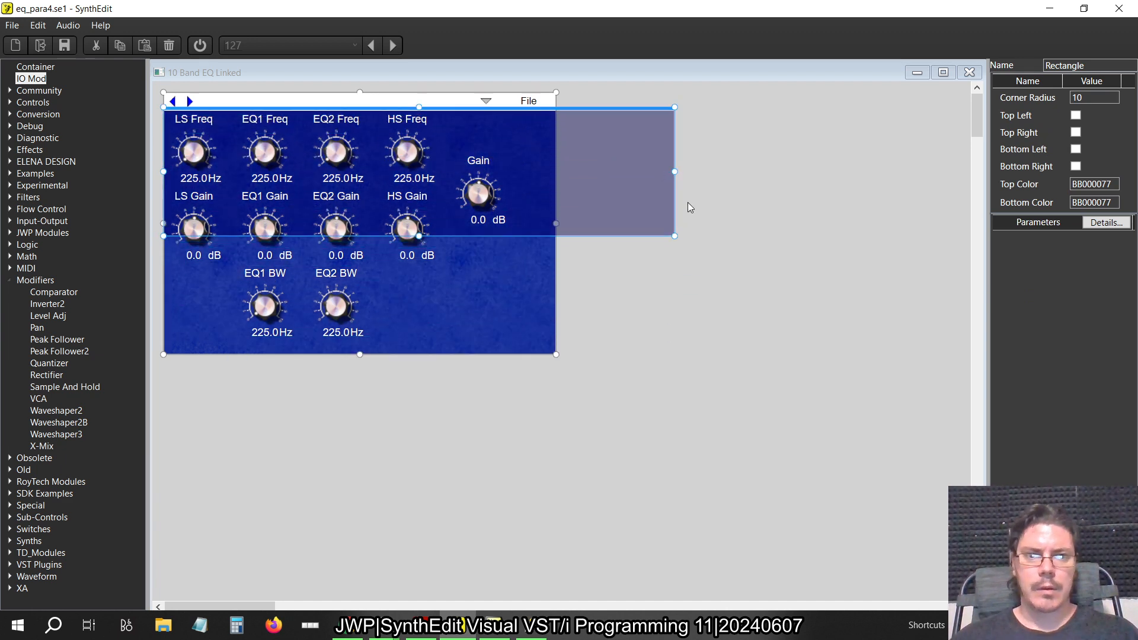
{"action": "left_click_drag", "start_coordinate": [677, 236], "coordinate": [512, 345]}
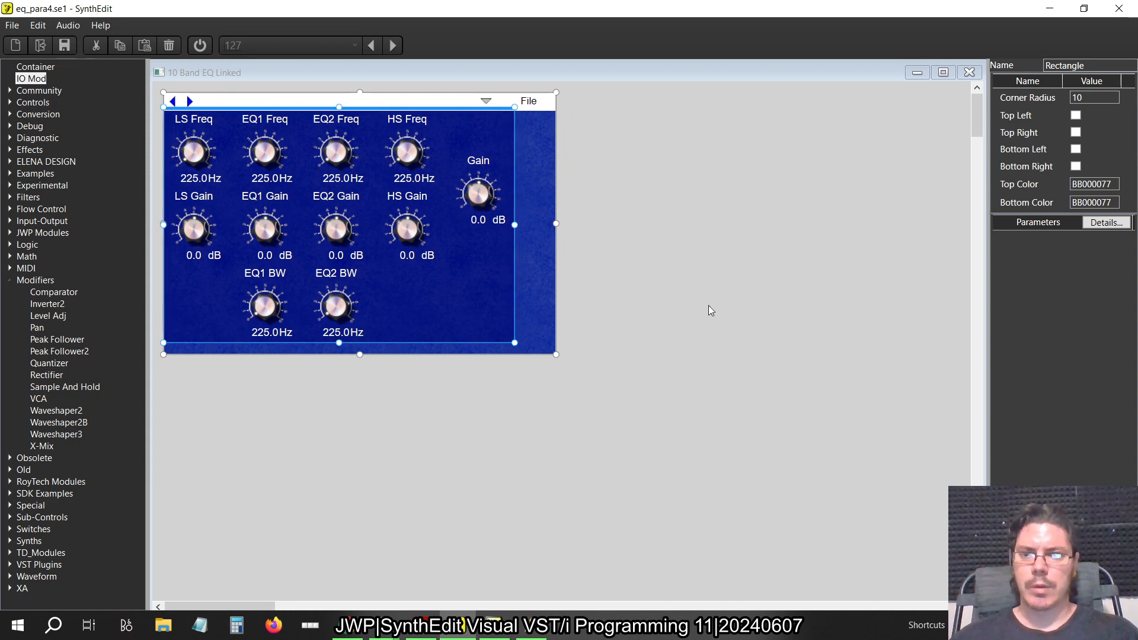
{"action": "key", "text": "alt+Tab"}
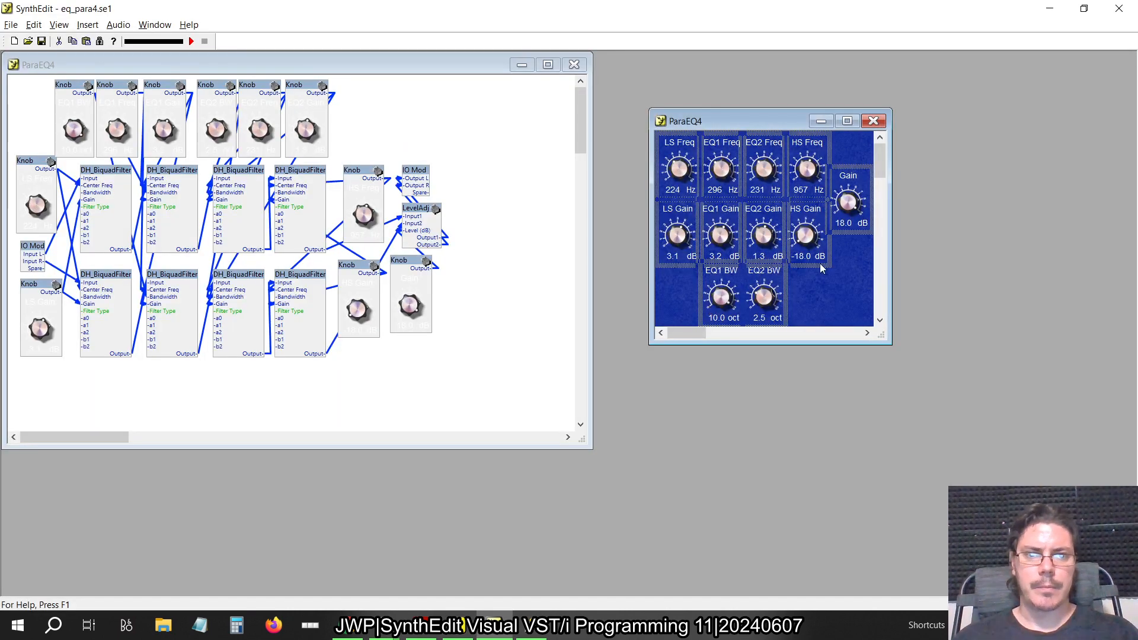
Reduce the blue background panel's width and height to match the translucent rectangle around the knobs, comparing with the old ParaEQ4 panel.
{"action": "key", "text": "alt+Tab"}
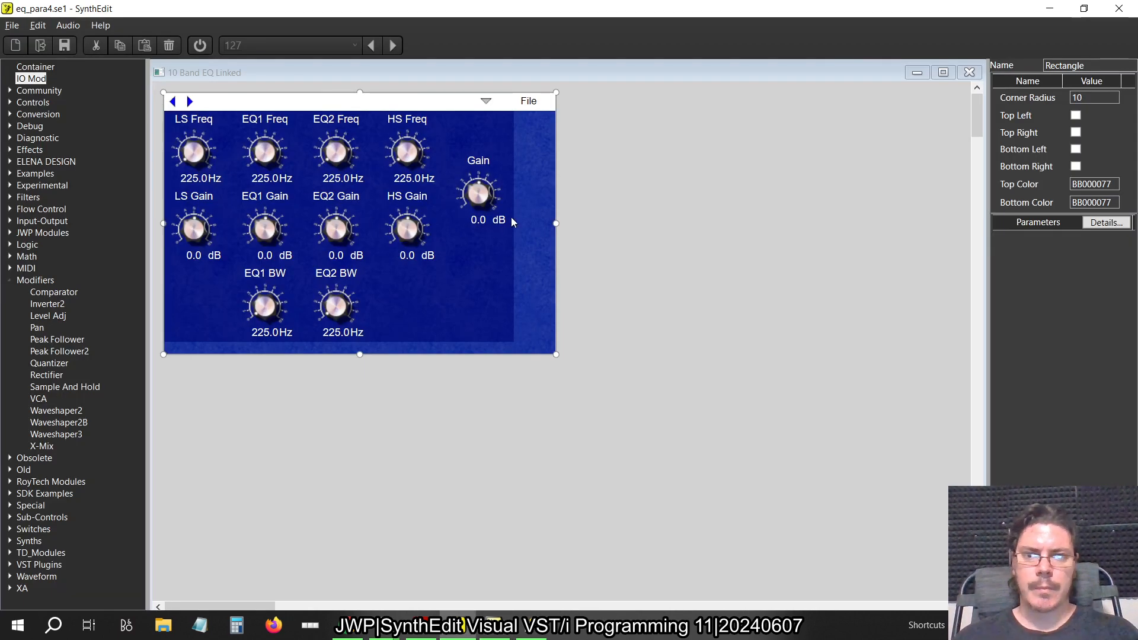
{"action": "key", "text": "alt+Tab"}
{"action": "key", "text": "alt+Tab"}
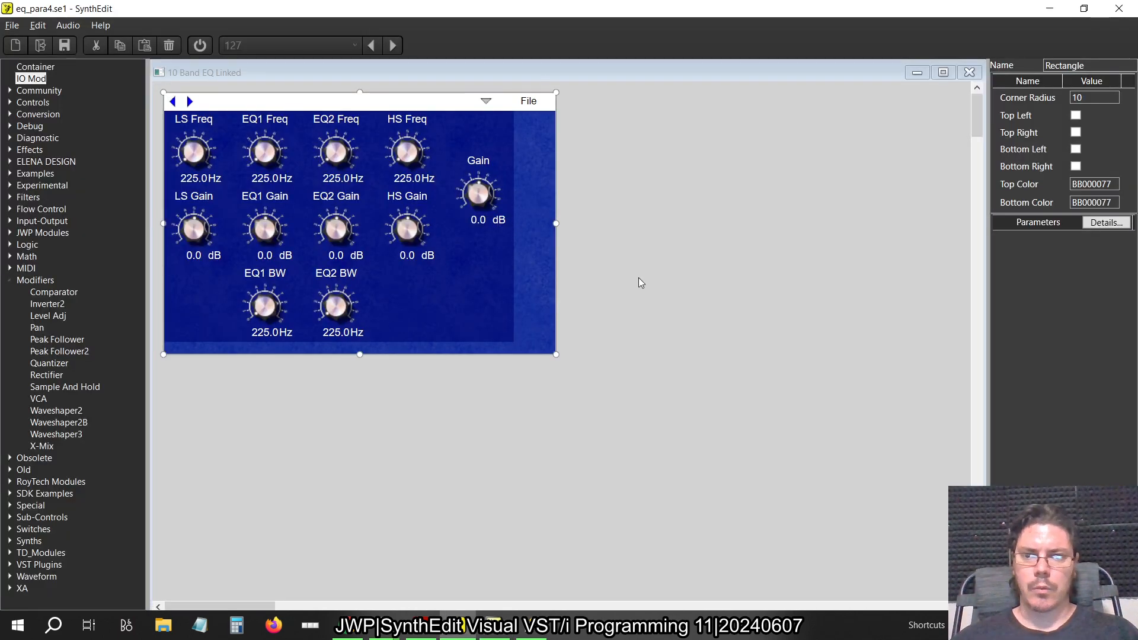
{"action": "left_click_drag", "start_coordinate": [555, 224], "coordinate": [514, 231]}
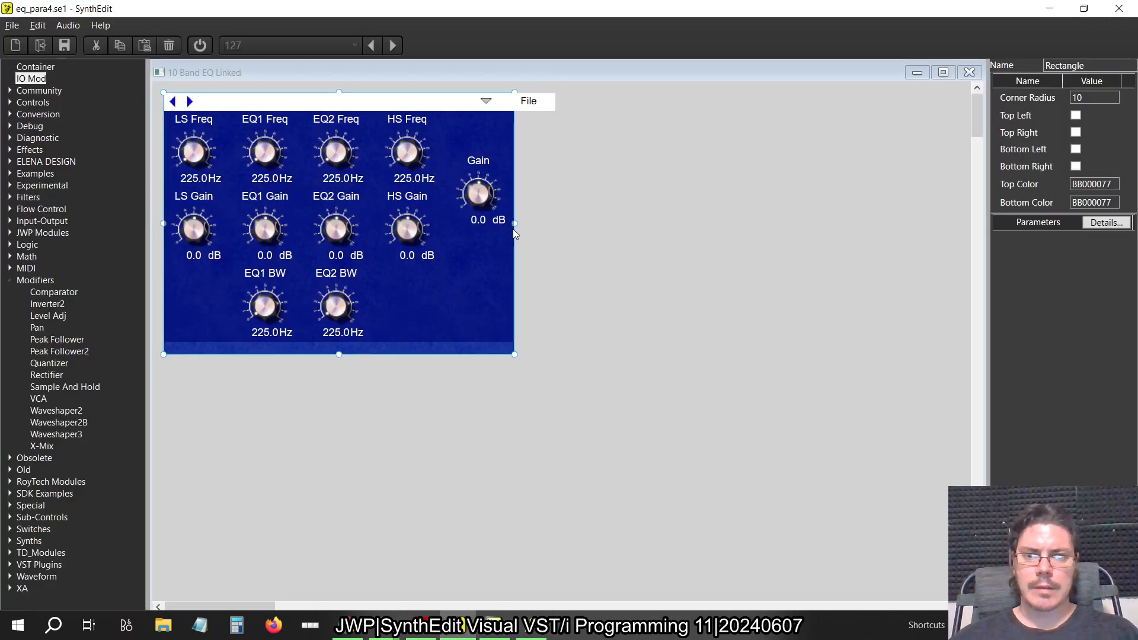
{"action": "left_click_drag", "start_coordinate": [340, 353], "coordinate": [342, 343]}
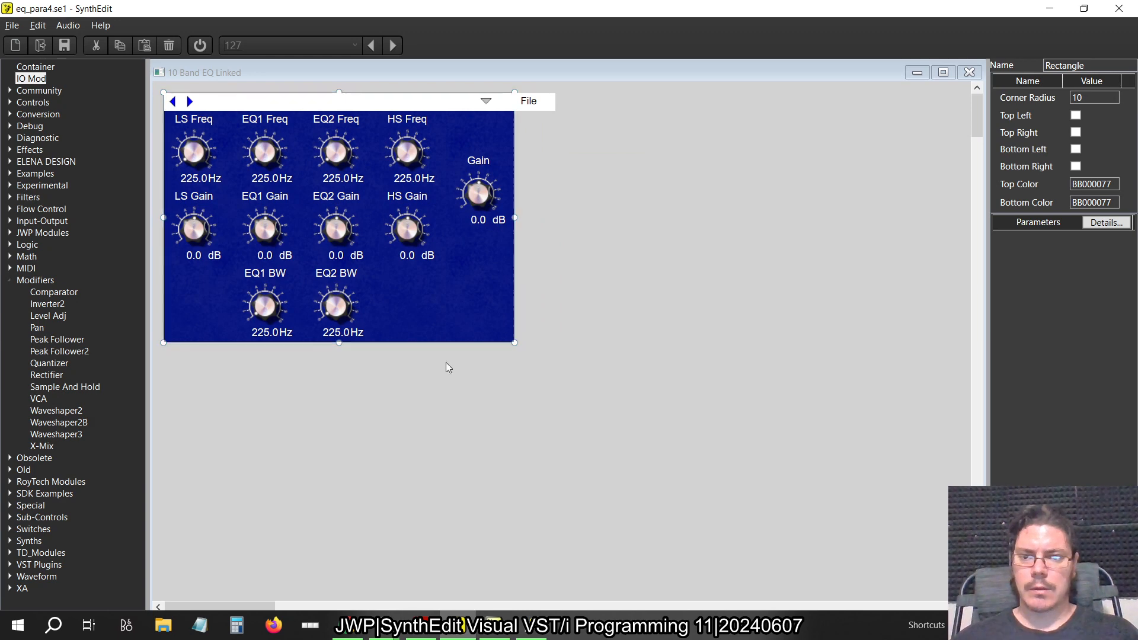
Switch to the old SynthEdit, close eq_para4.se1 without saving its changes, and reopen it from the recent files.
{"action": "key", "text": "alt+Tab"}
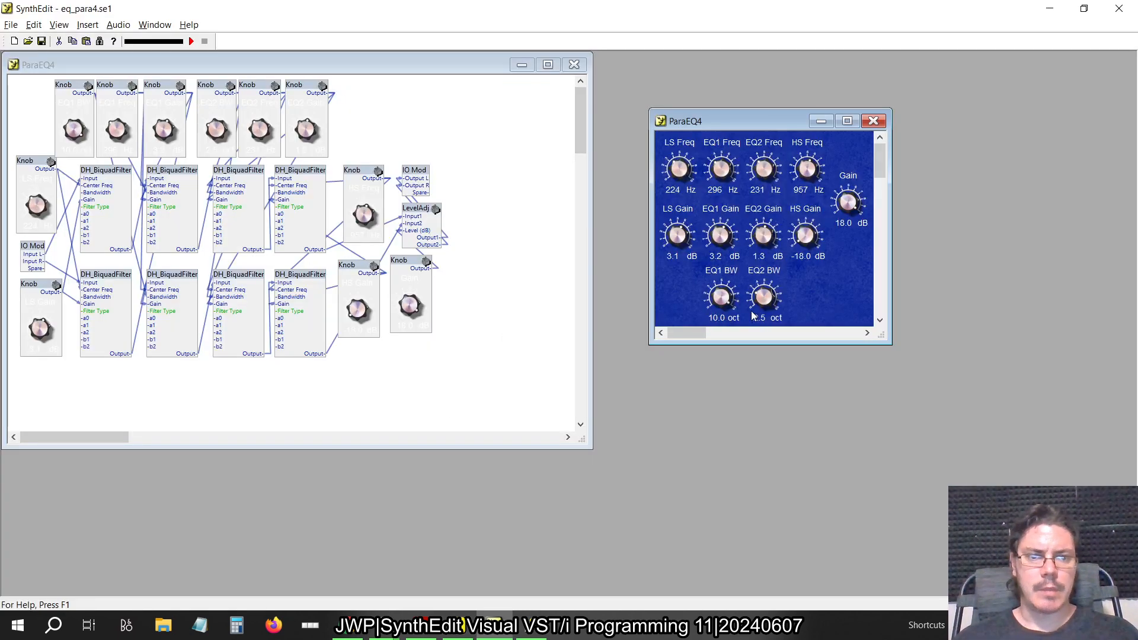
{"action": "left_click", "coordinate": [18, 25]}
{"action": "left_click", "coordinate": [33, 68]}
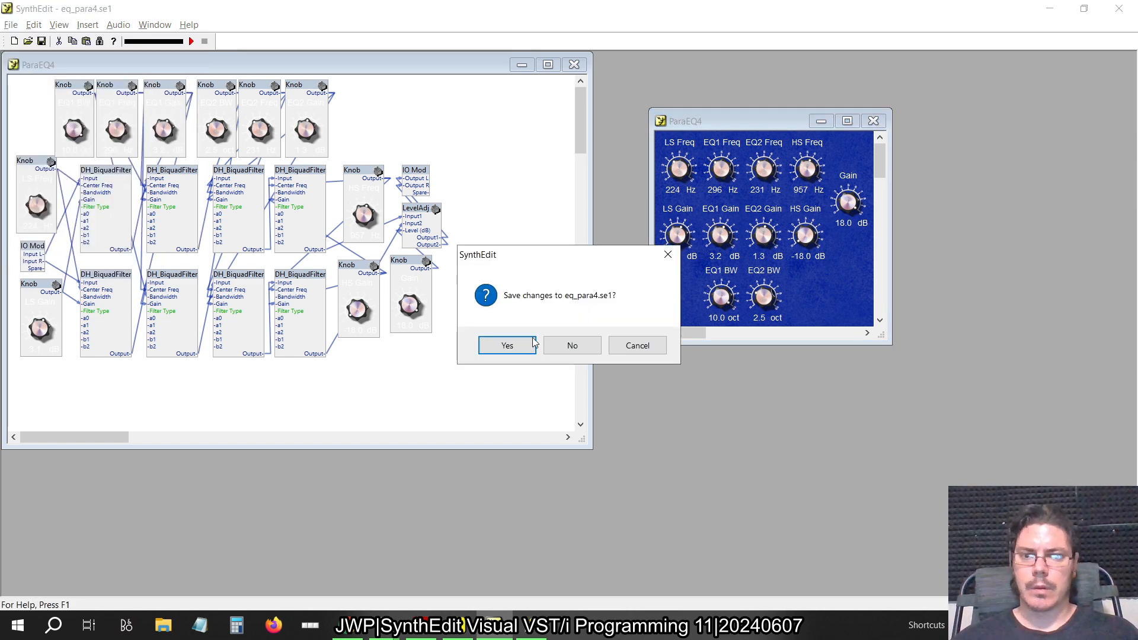
{"action": "left_click", "coordinate": [573, 346]}
{"action": "left_click", "coordinate": [12, 24]}
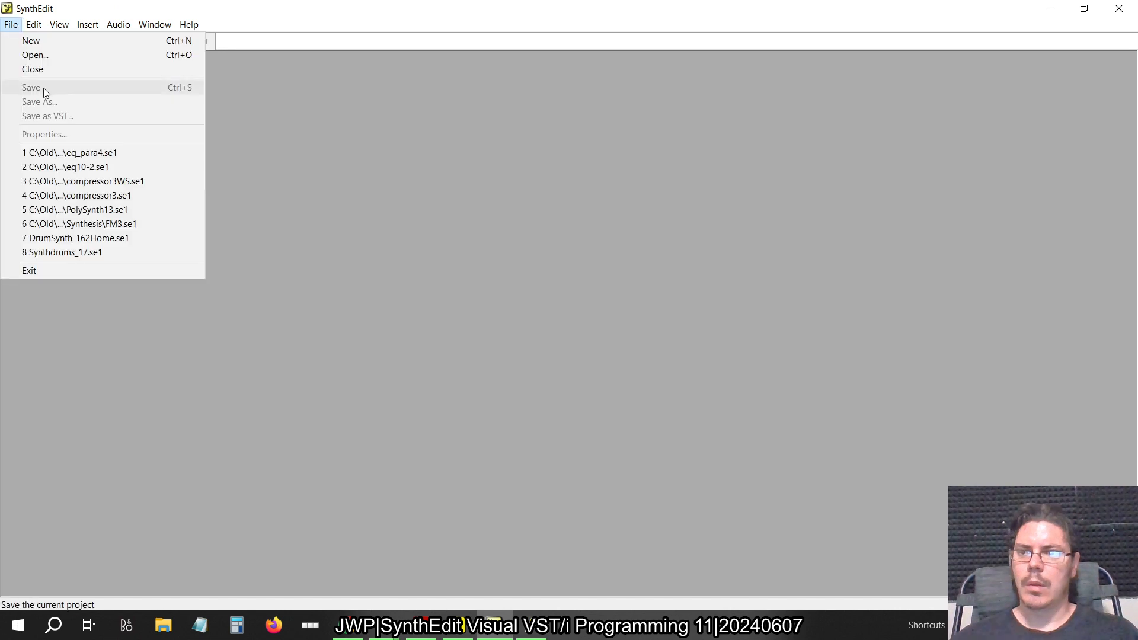
{"action": "left_click", "coordinate": [46, 153]}
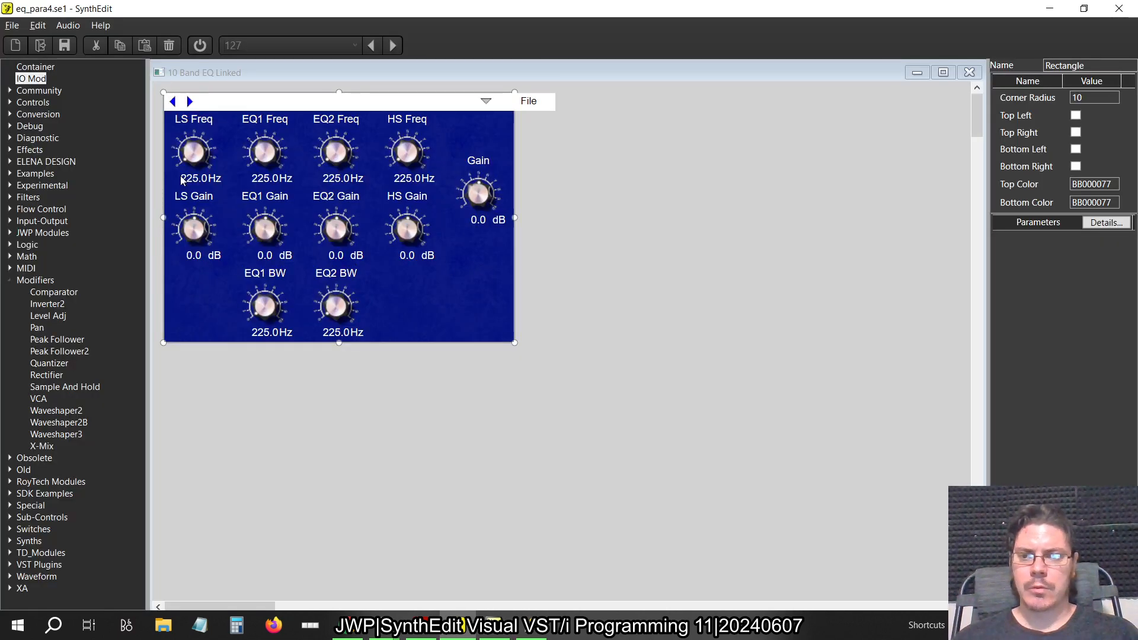
In the newer SynthEdit's panel, set LS Freq to 250 Hz, EQ1 Freq to 1000 Hz and EQ2 Freq to 2500 Hz.
{"action": "double_click", "coordinate": [198, 189]}
{"action": "type", "text": "250"}
{"action": "key", "text": "Return"}
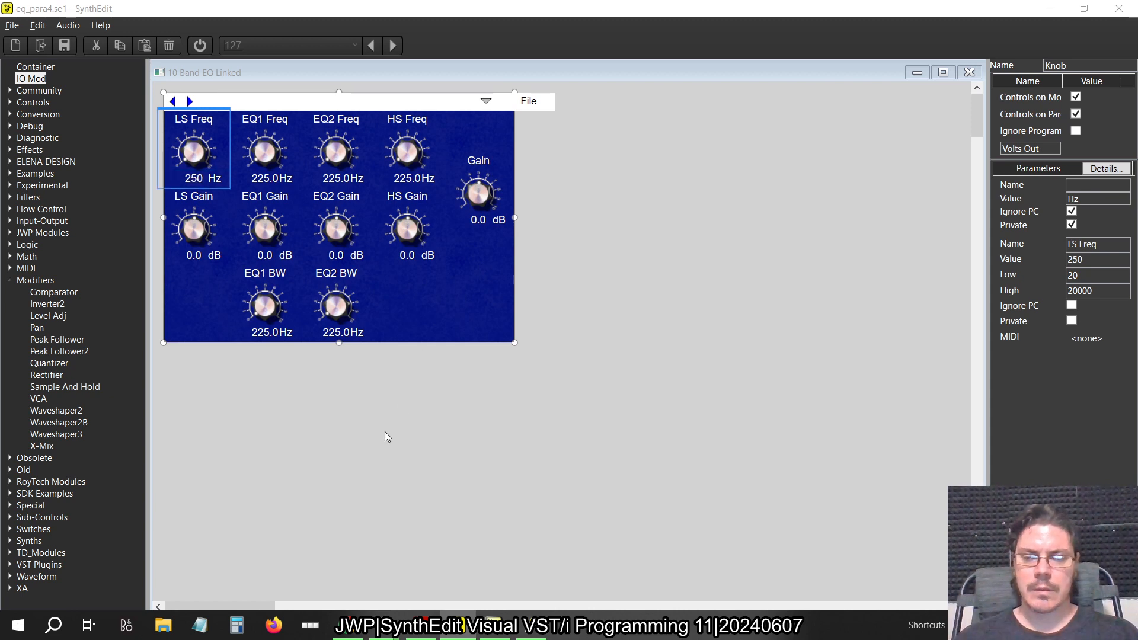
{"action": "double_click", "coordinate": [268, 186]}
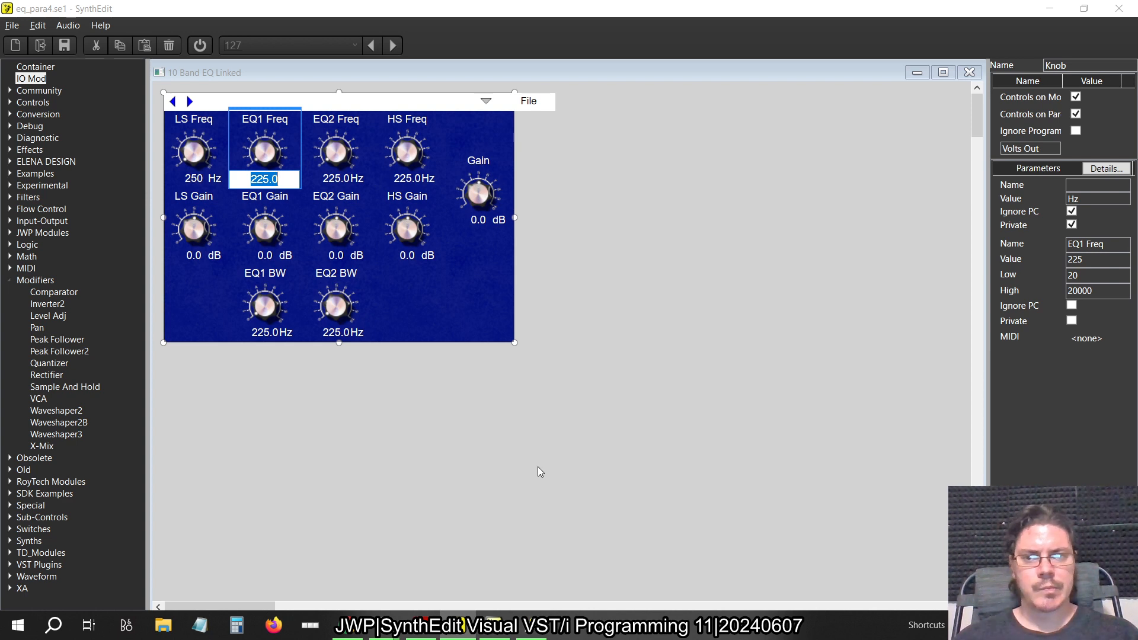
{"action": "type", "text": "1000"}
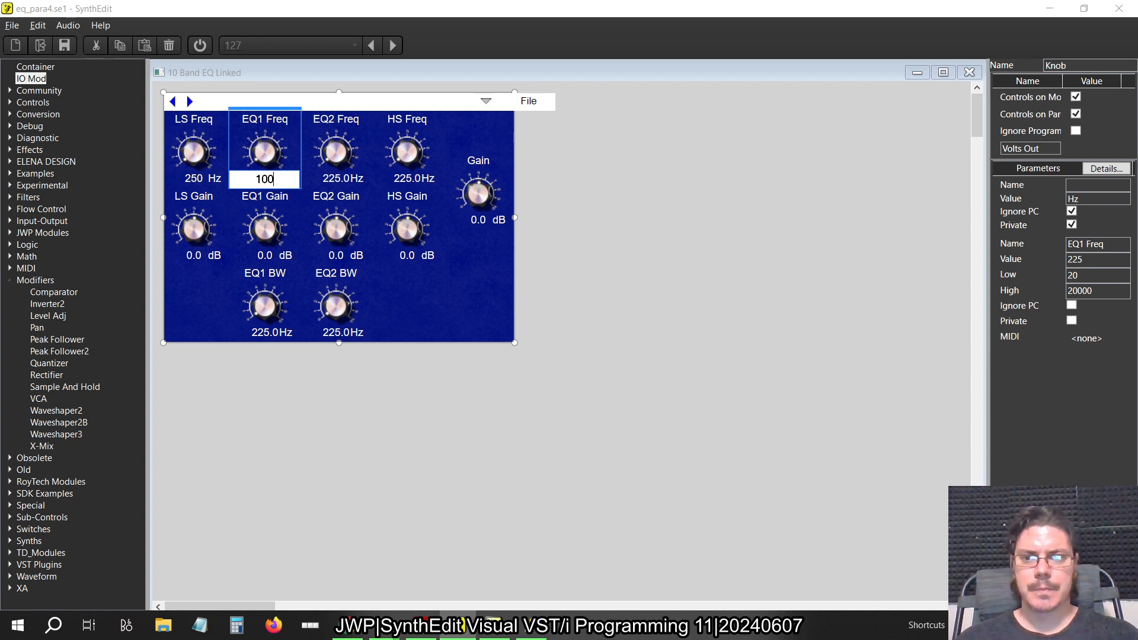
{"action": "key", "text": "Return"}
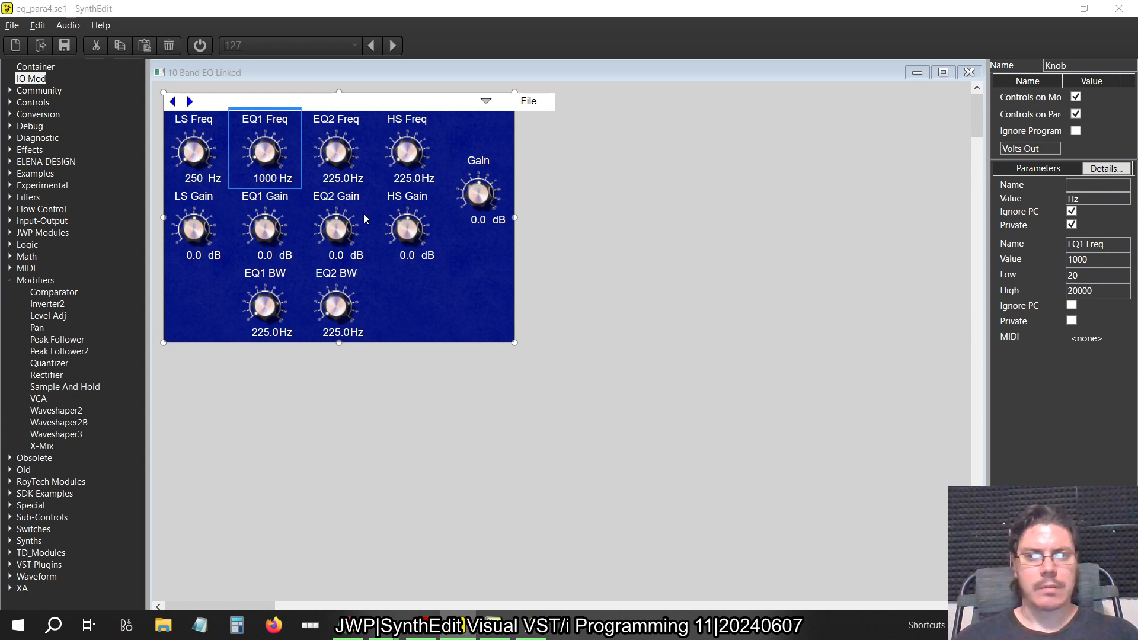
{"action": "double_click", "coordinate": [338, 186]}
{"action": "type", "text": "250"}
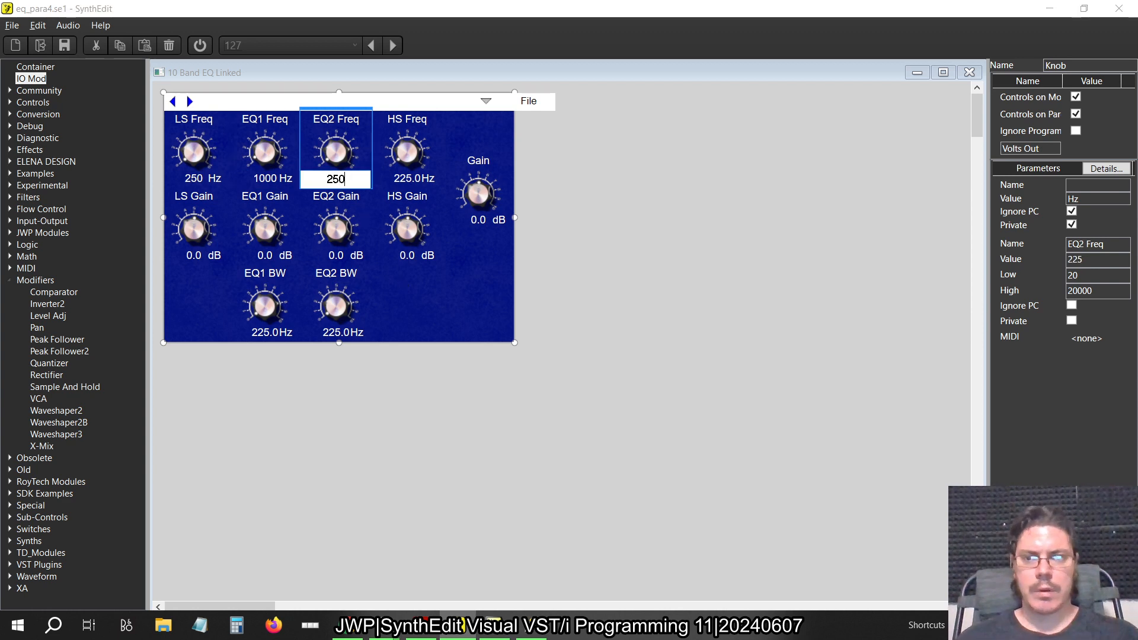
{"action": "type", "text": "0"}
{"action": "key", "text": "Return"}
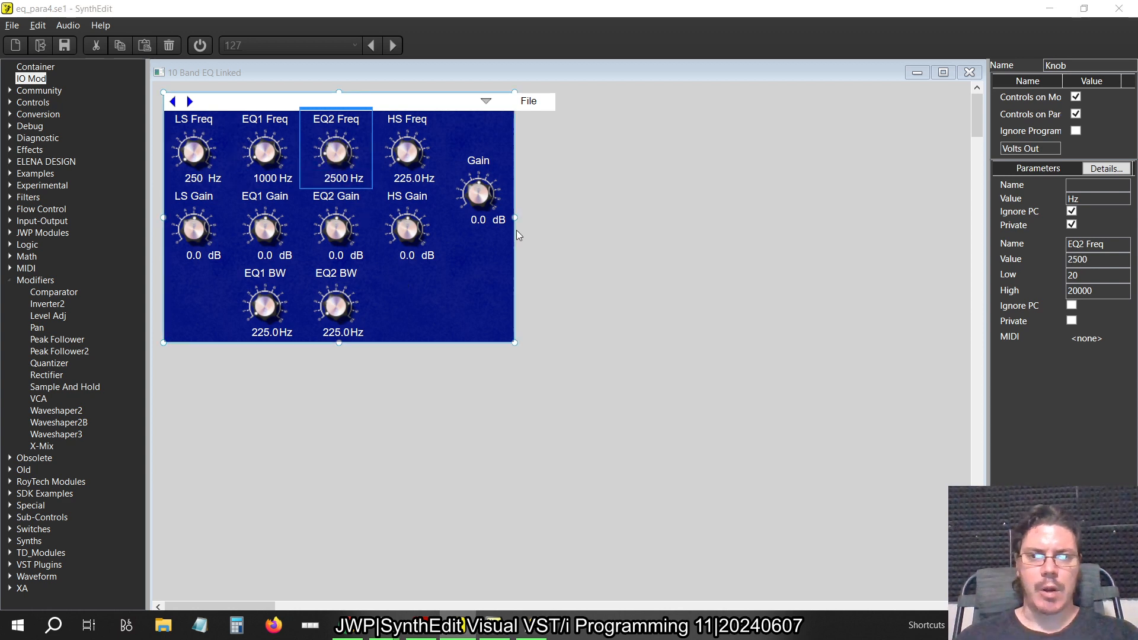
Set the HS Freq knob's value to 16000 Hz.
{"action": "double_click", "coordinate": [412, 180]}
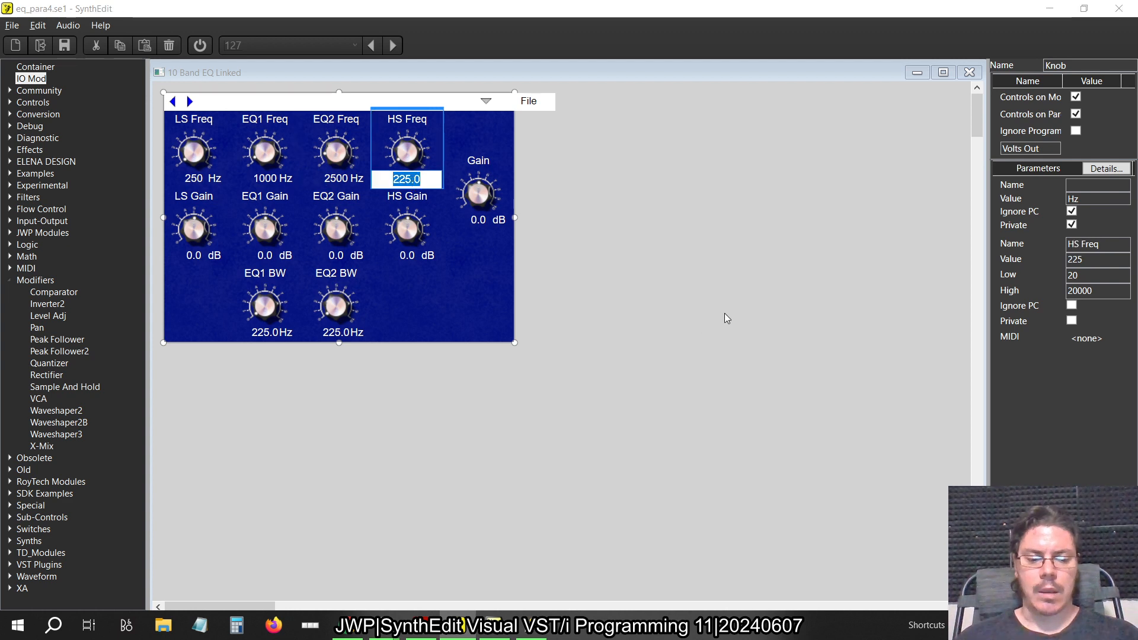
{"action": "type", "text": "16"}
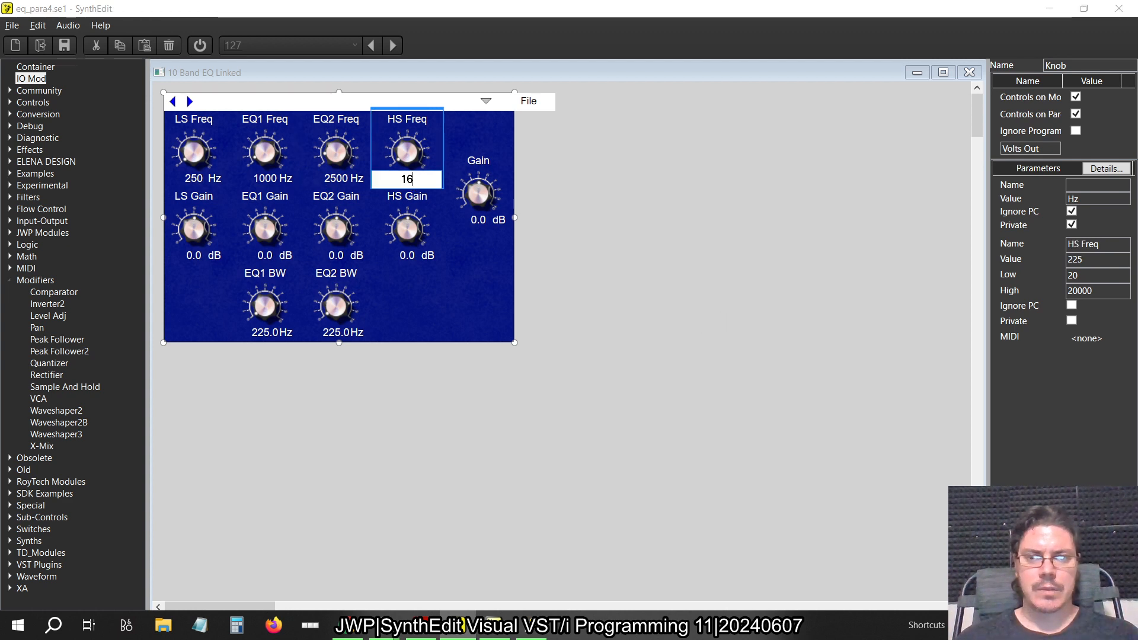
{"action": "type", "text": "000"}
{"action": "key", "text": "Return"}
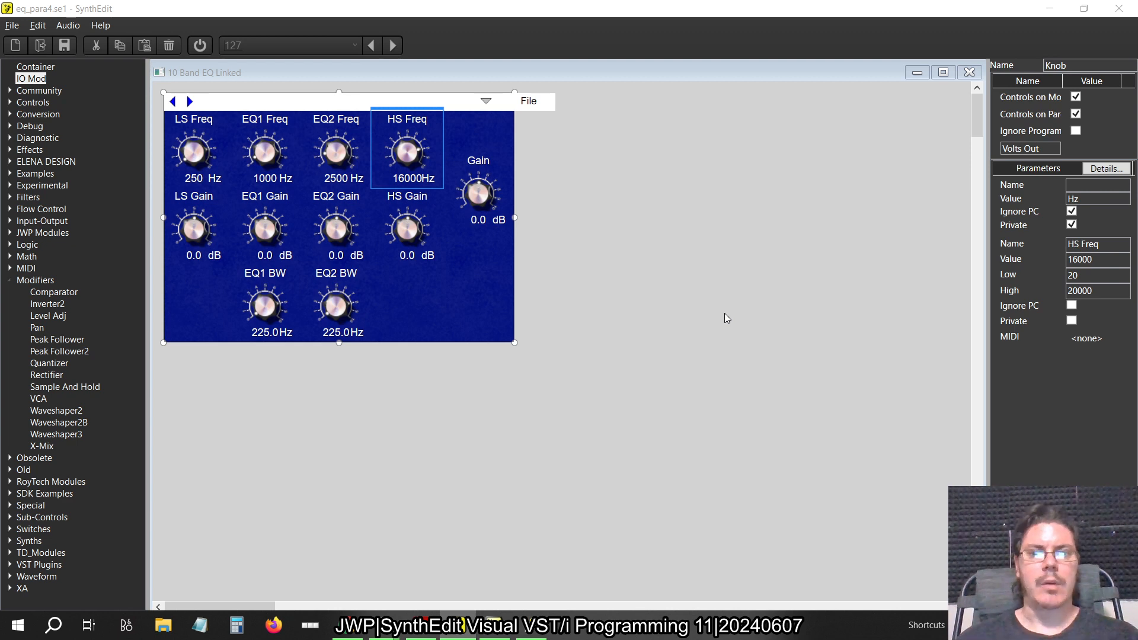
Set the HS Freq knob's value to 9500 Hz.
{"action": "left_click", "coordinate": [406, 180]}
{"action": "double_click", "coordinate": [405, 185]}
{"action": "type", "text": "8"}
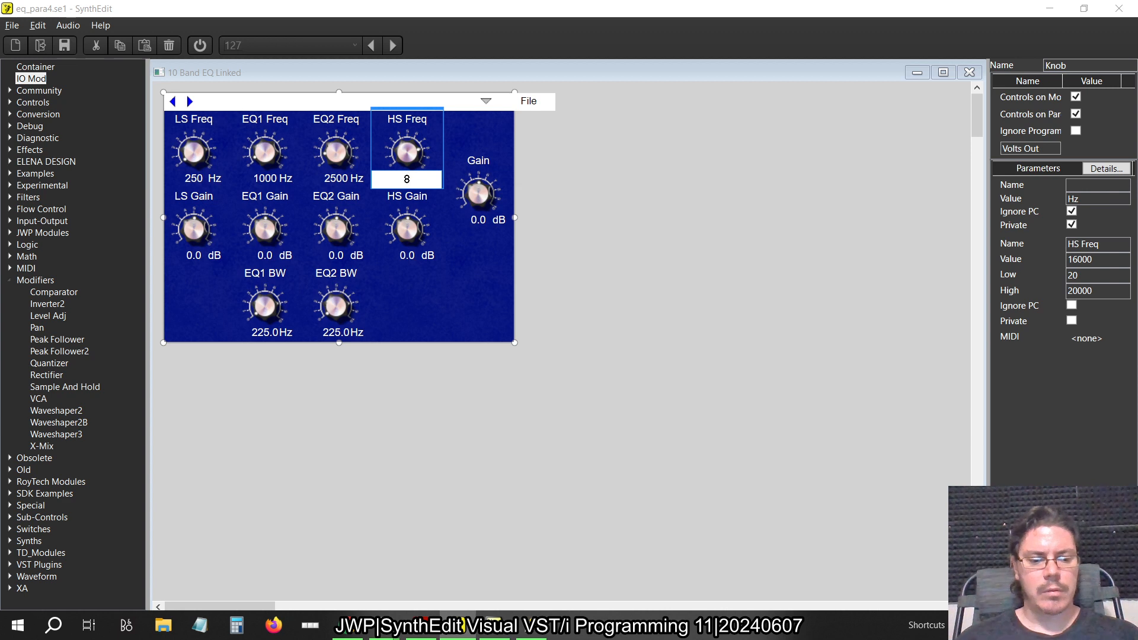
{"action": "key", "text": "BackSpace"}
{"action": "type", "text": "9500"}
{"action": "key", "text": "Return"}
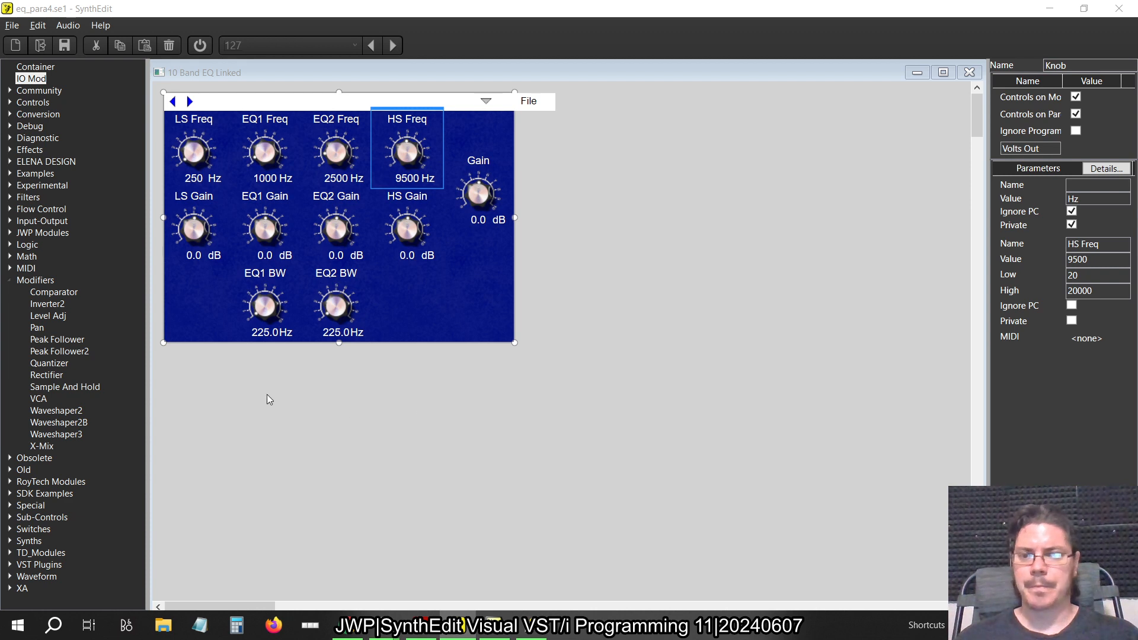
{"action": "left_click", "coordinate": [266, 330]}
{"action": "key", "text": "Escape"}
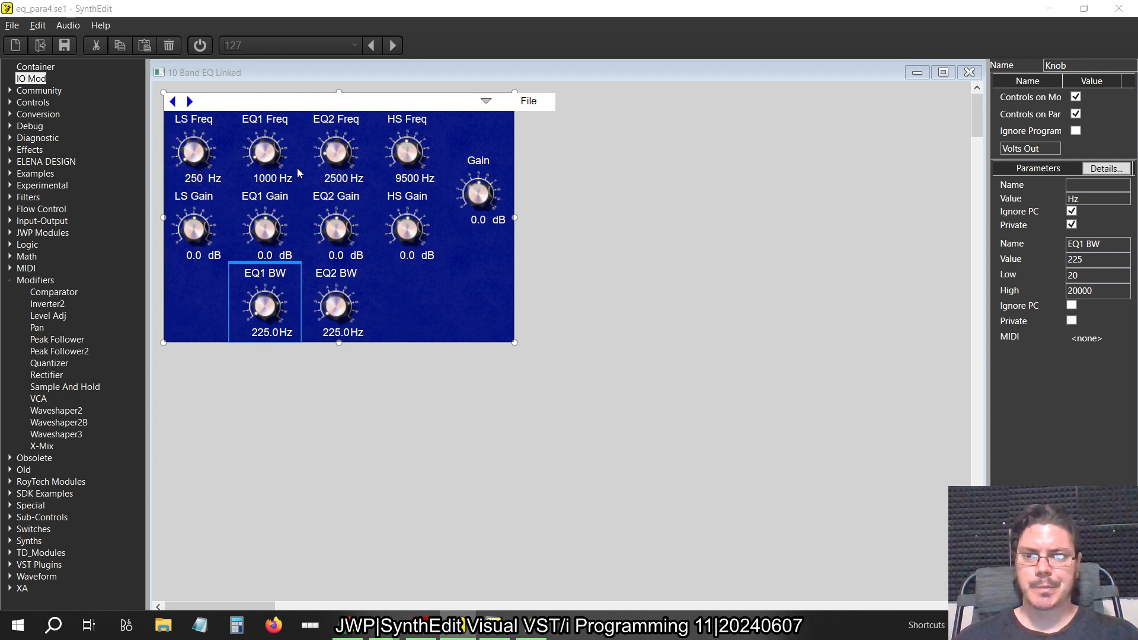
{"action": "left_click", "coordinate": [276, 333]}
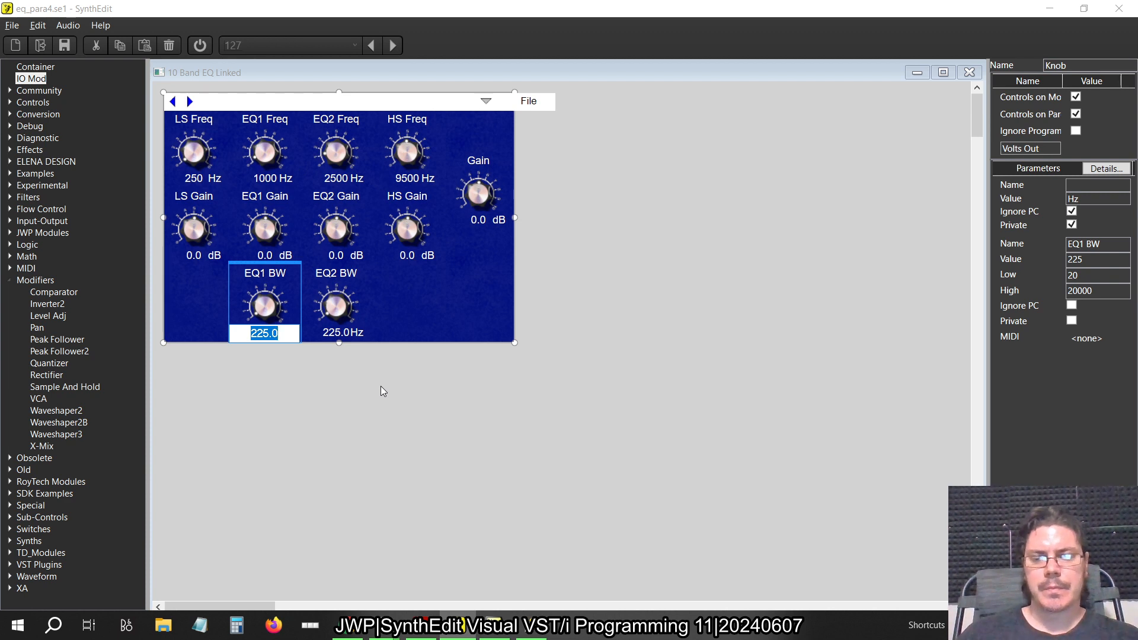
{"action": "key", "text": "Return"}
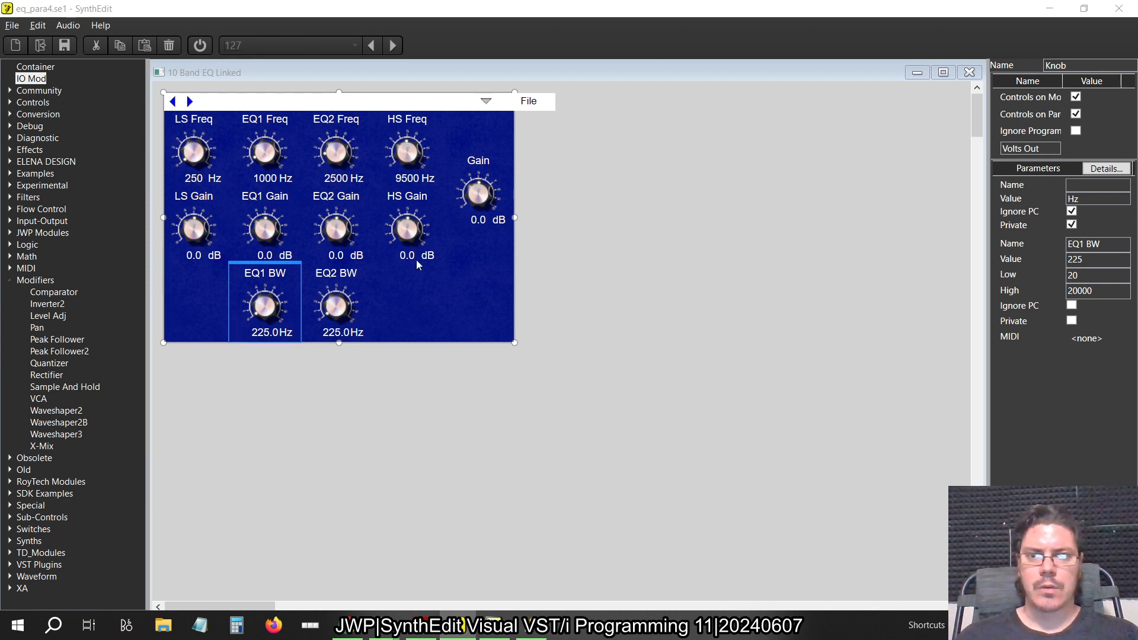
Shorten the white preset bar to the blue panel's width and re-centre its text entry within the bar.
{"action": "left_click", "coordinate": [454, 97]}
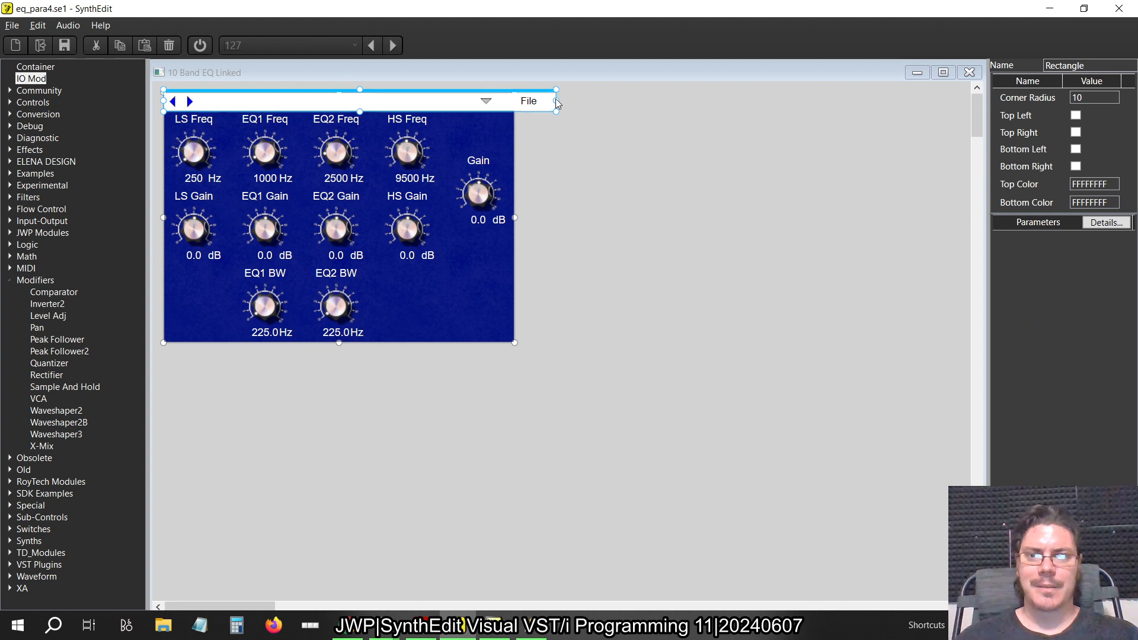
{"action": "left_click_drag", "start_coordinate": [556, 98], "coordinate": [514, 110]}
{"action": "left_click", "coordinate": [382, 98]}
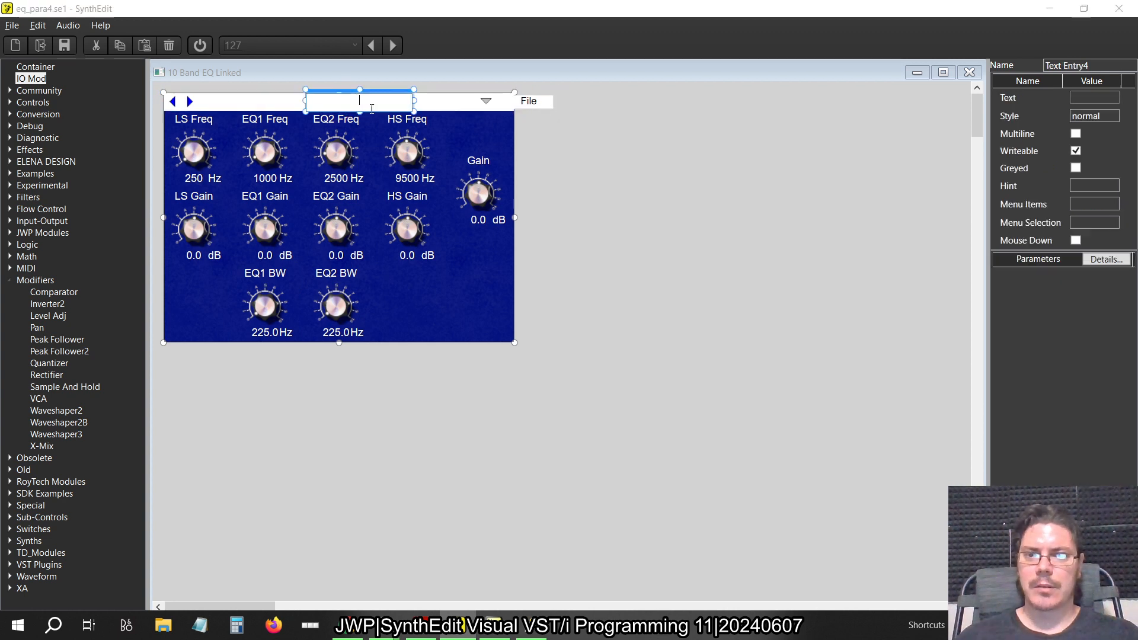
{"action": "left_click_drag", "start_coordinate": [385, 91], "coordinate": [362, 92]}
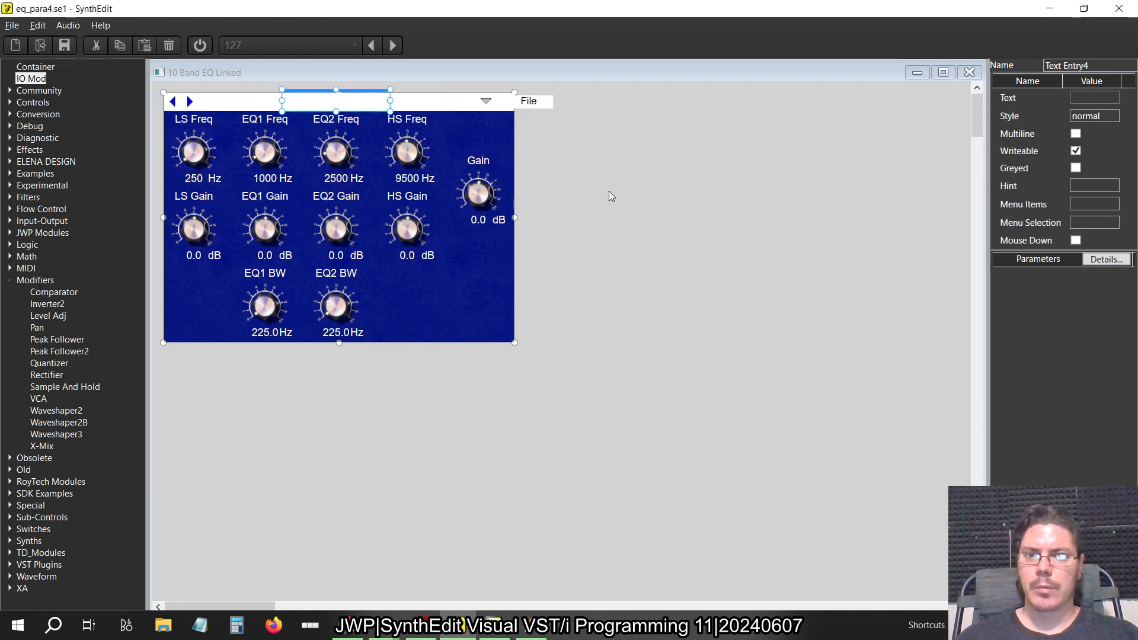
{"action": "left_click", "coordinate": [610, 191]}
{"action": "left_click", "coordinate": [359, 98]}
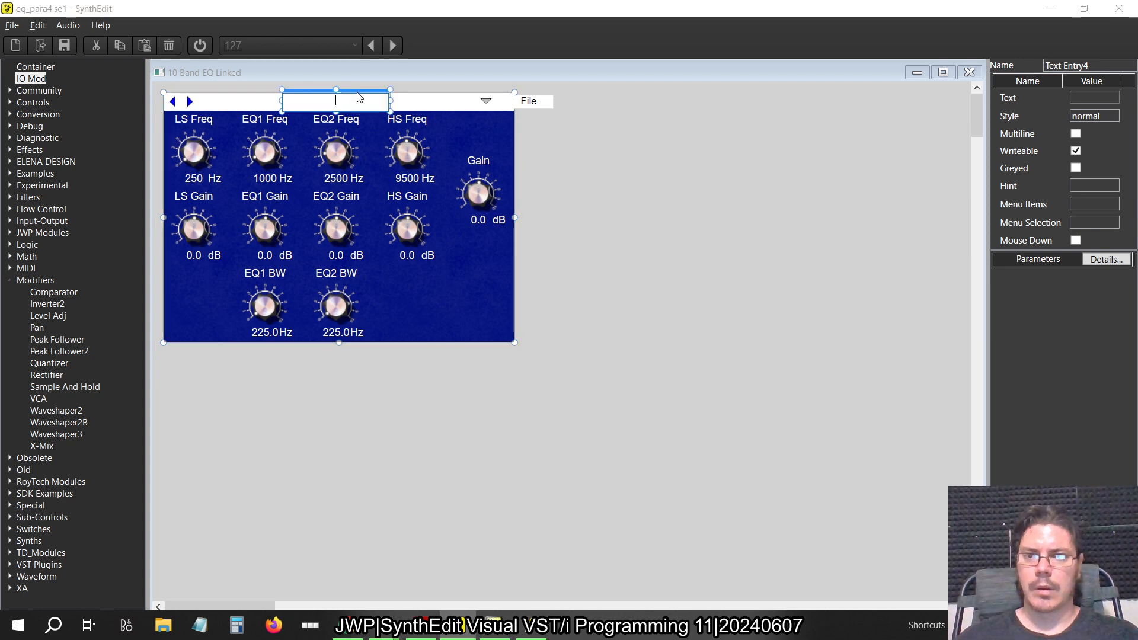
{"action": "left_click_drag", "start_coordinate": [356, 91], "coordinate": [361, 93]}
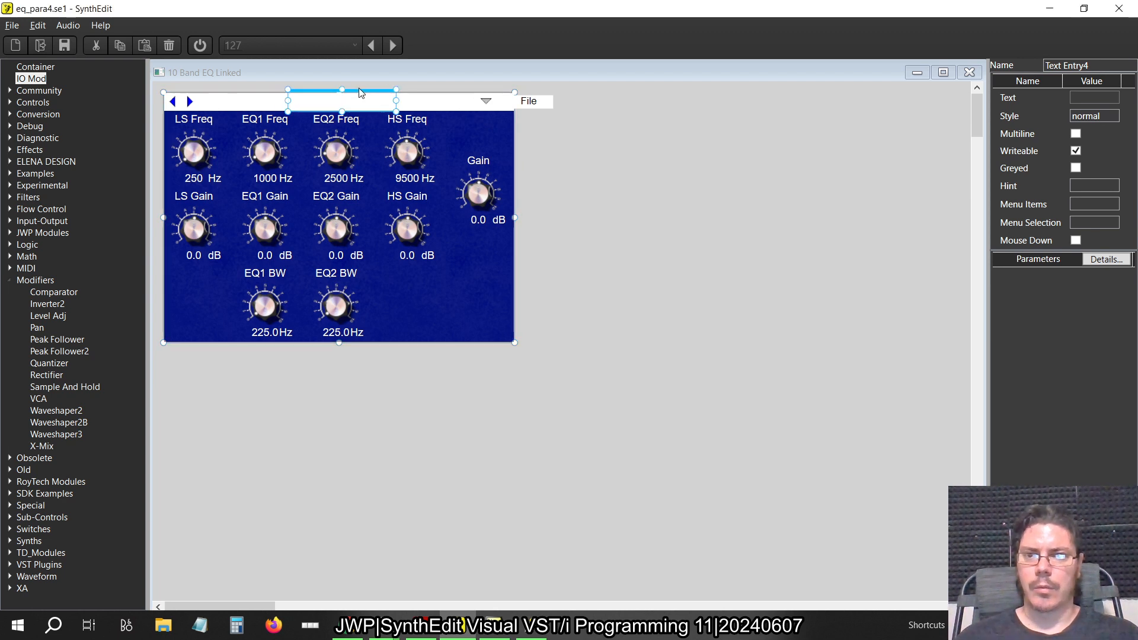
Move the translucent rectangle out of the way and widen the blue background panel slightly beyond the Gain knob.
{"action": "left_click", "coordinate": [508, 273]}
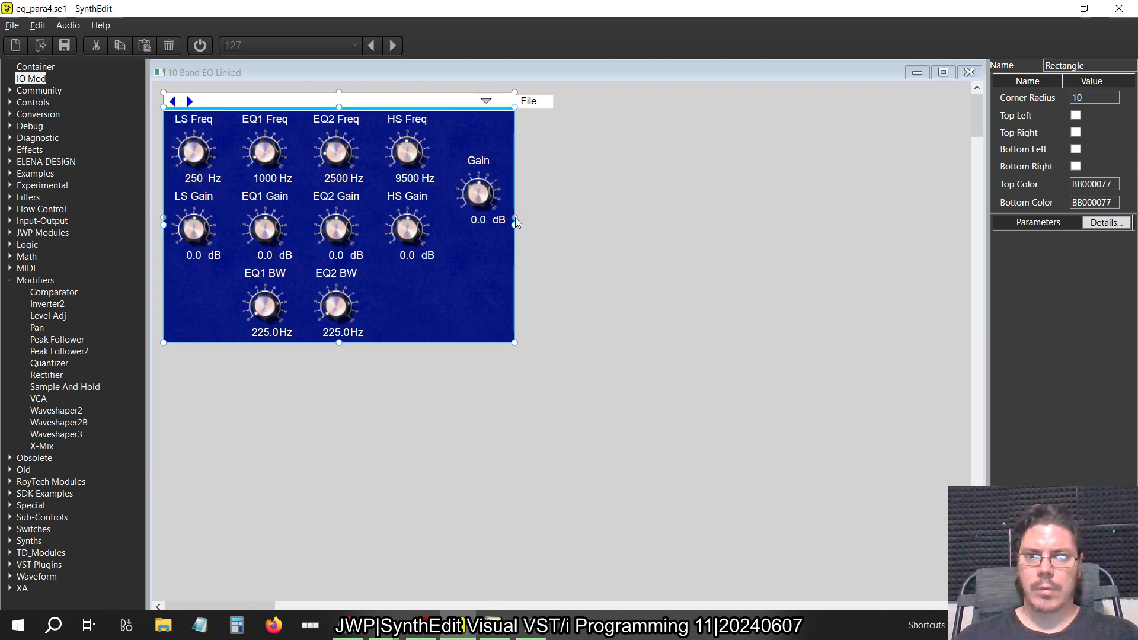
{"action": "left_click_drag", "start_coordinate": [514, 218], "coordinate": [605, 411]}
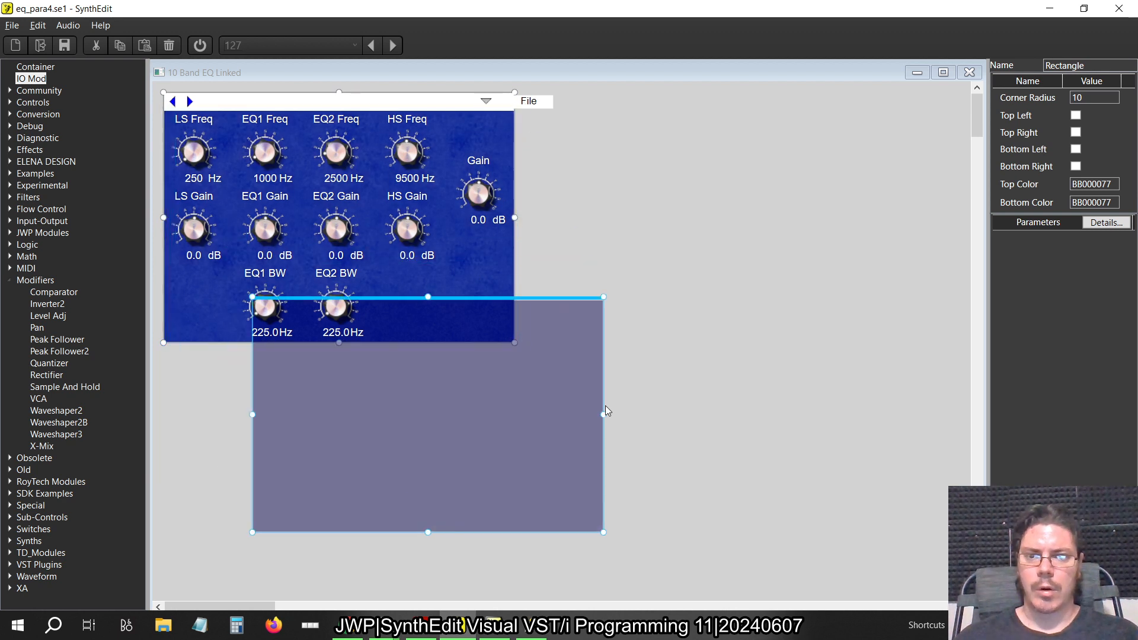
{"action": "left_click", "coordinate": [515, 220]}
{"action": "left_click", "coordinate": [517, 220]}
{"action": "left_click", "coordinate": [539, 235]}
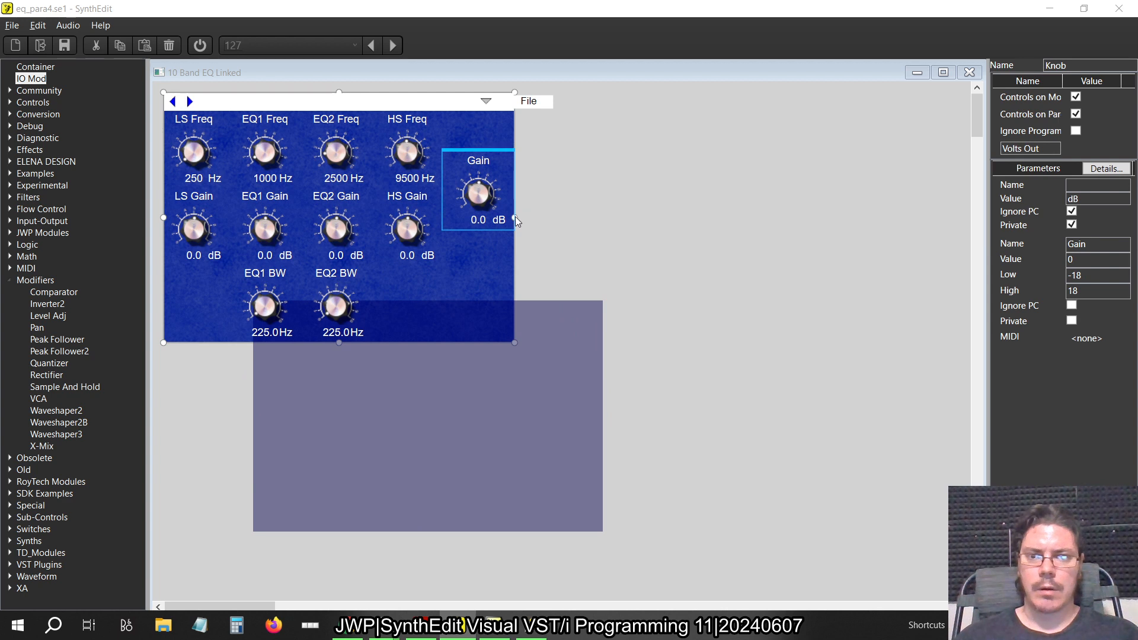
{"action": "left_click", "coordinate": [517, 216]}
{"action": "left_click_drag", "start_coordinate": [517, 216], "coordinate": [521, 219]}
Move the translucent rectangle back over the blue panel and extend its width and height to the panel's edges.
{"action": "left_click_drag", "start_coordinate": [507, 442], "coordinate": [422, 239]}
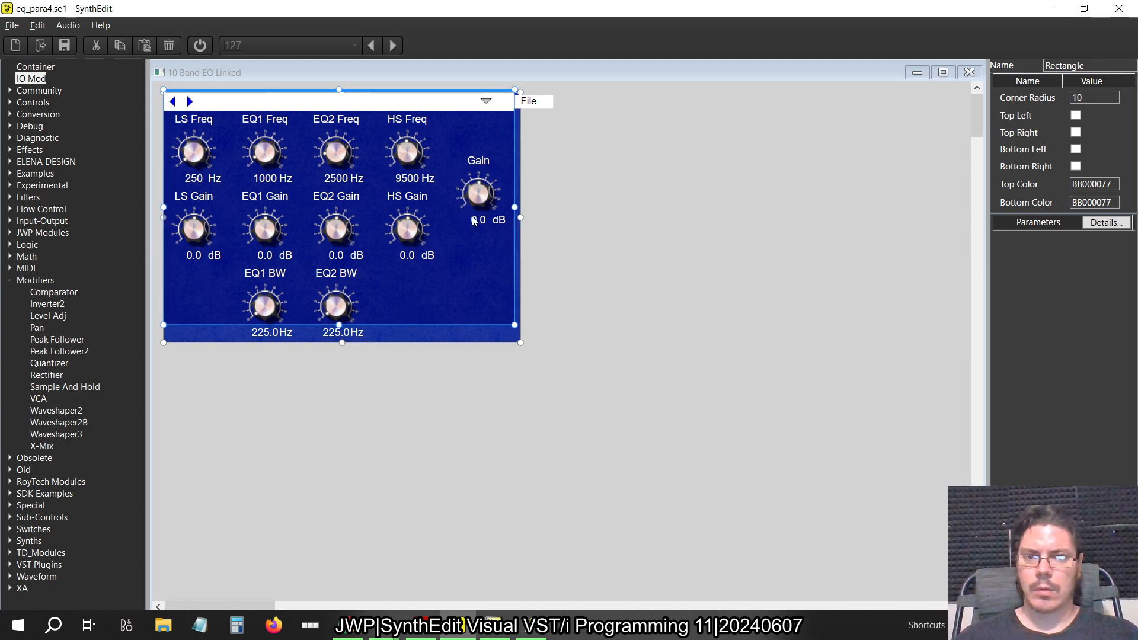
{"action": "left_click_drag", "start_coordinate": [514, 209], "coordinate": [520, 209]}
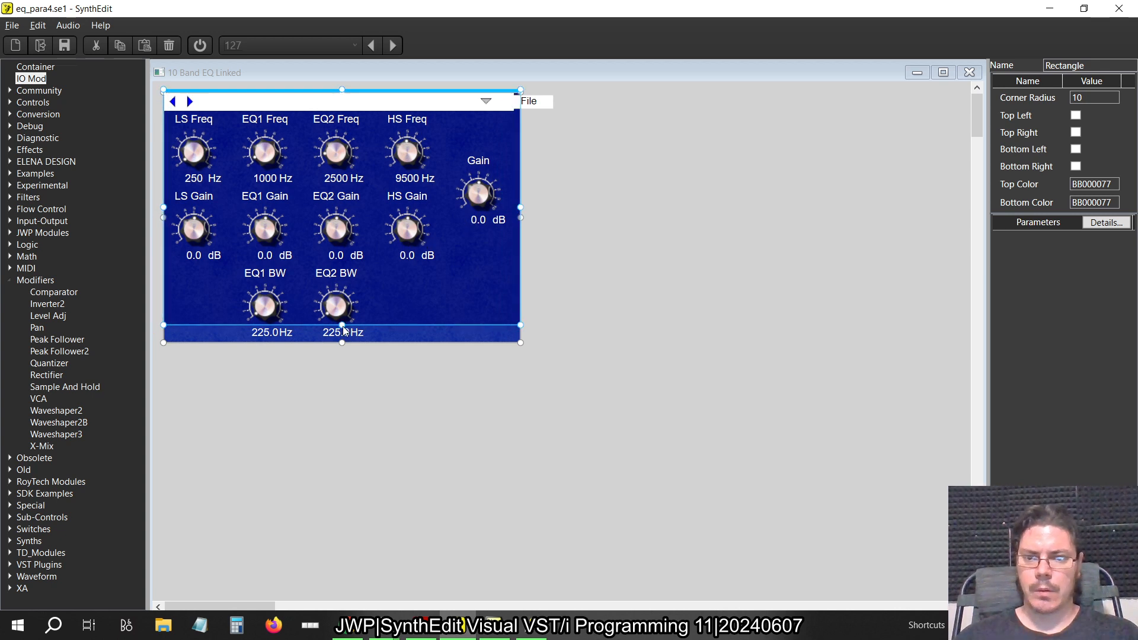
{"action": "left_click_drag", "start_coordinate": [342, 326], "coordinate": [342, 341]}
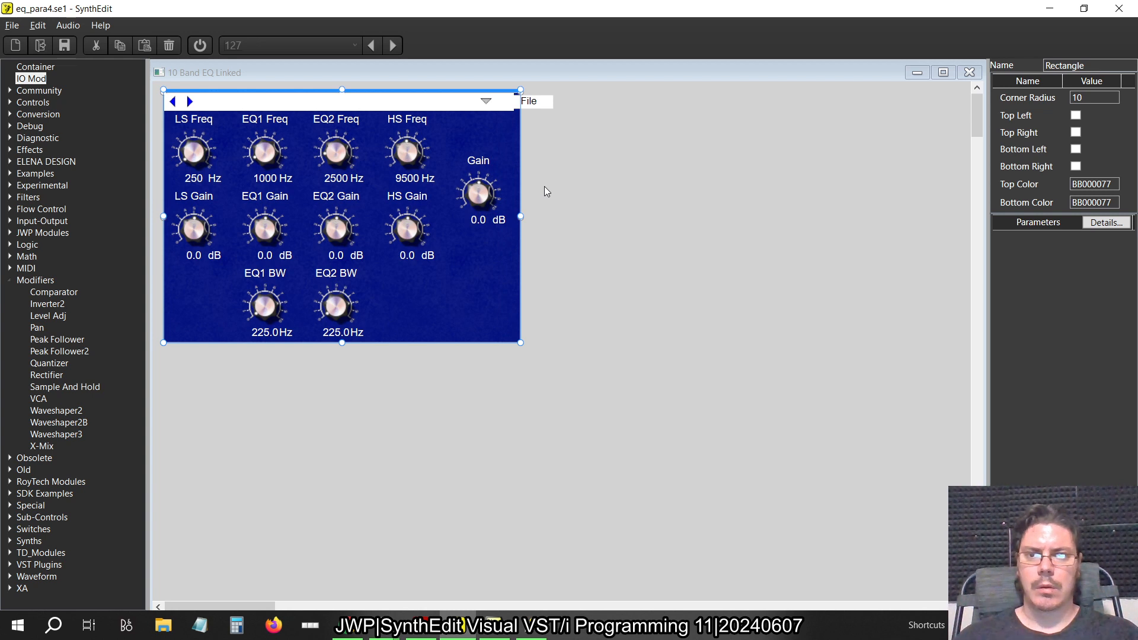
Select all the knobs on the panel and shift them together slightly to the right within the widened background.
{"action": "left_click_drag", "start_coordinate": [599, 379], "coordinate": [144, 104]}
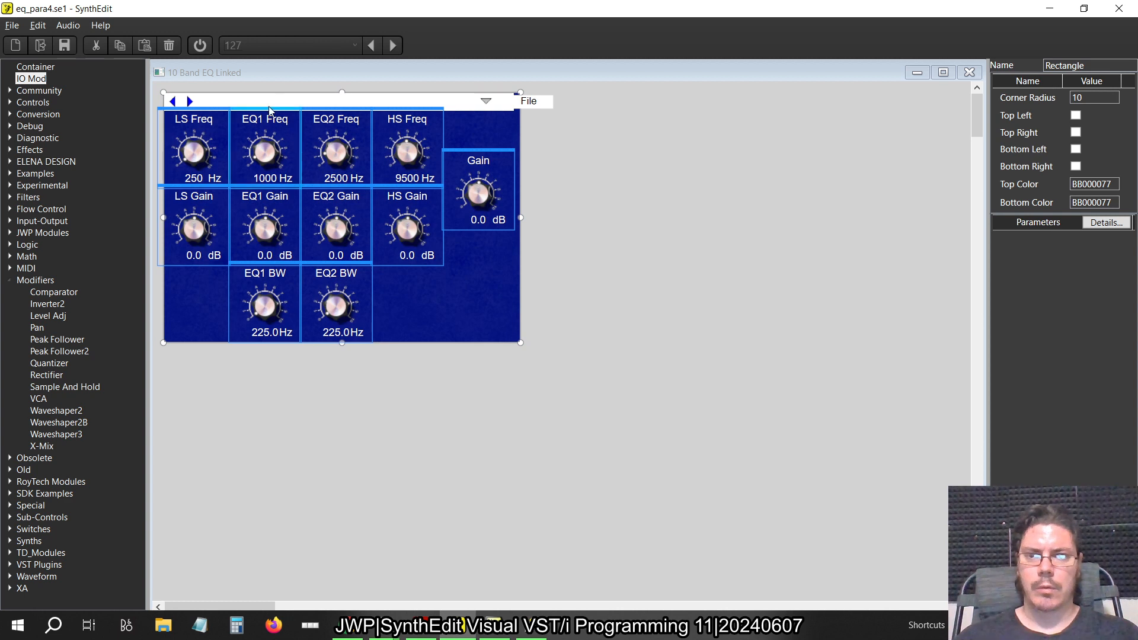
{"action": "left_click_drag", "start_coordinate": [270, 108], "coordinate": [276, 108]}
{"action": "left_click", "coordinate": [659, 304]}
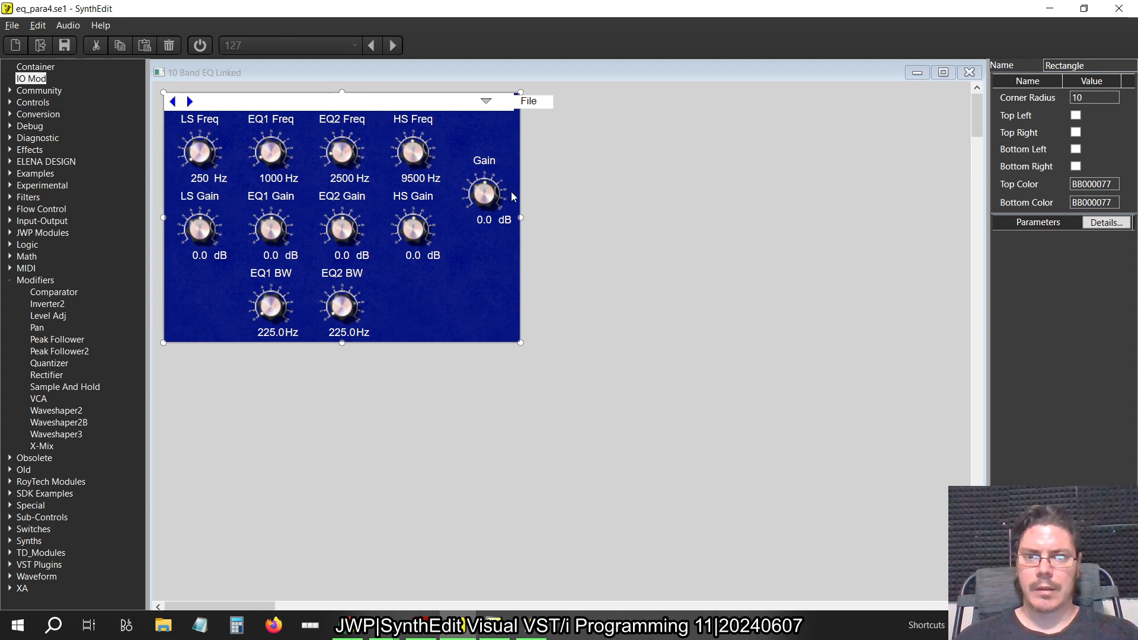
Extend the white preset bar's width to the blue panel's right edge.
{"action": "left_click", "coordinate": [230, 185]}
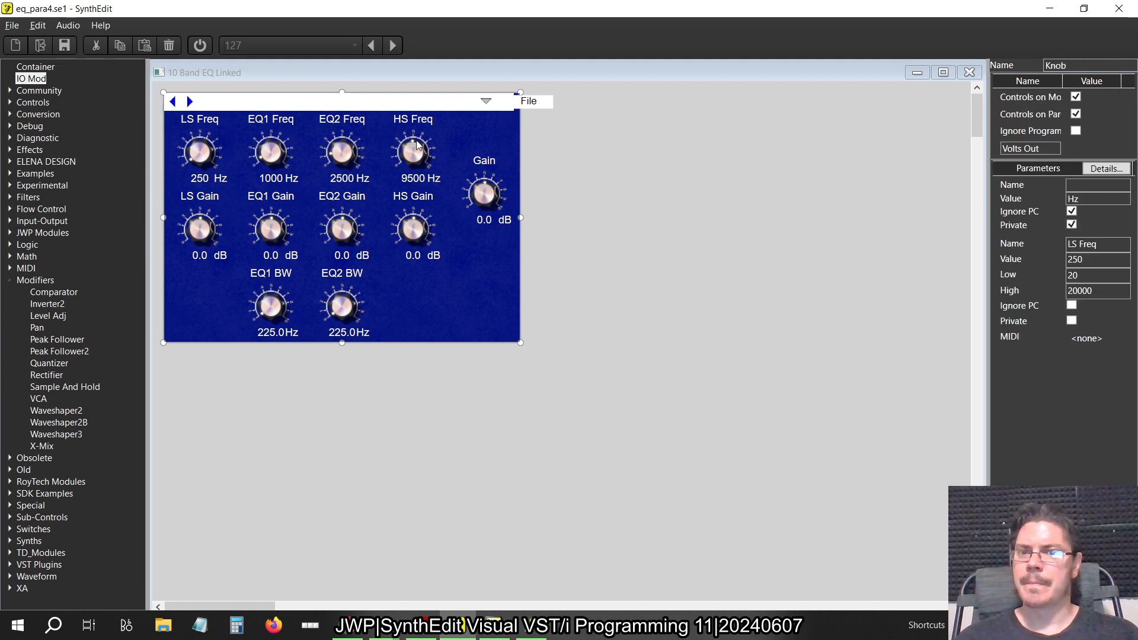
{"action": "left_click", "coordinate": [447, 101]}
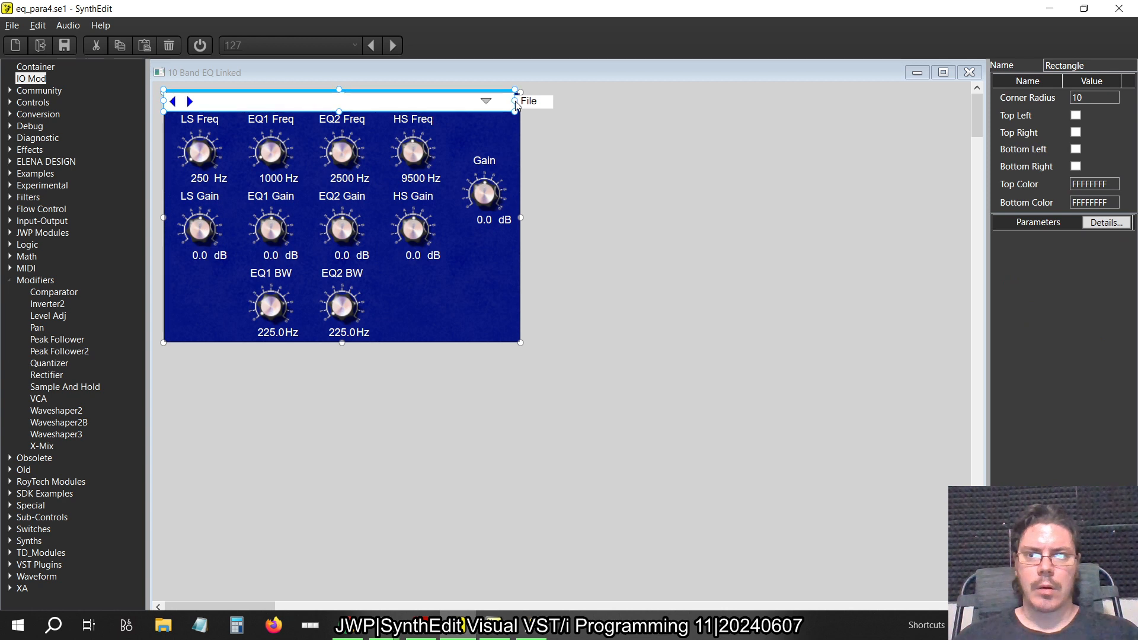
{"action": "left_click_drag", "start_coordinate": [514, 101], "coordinate": [521, 101]}
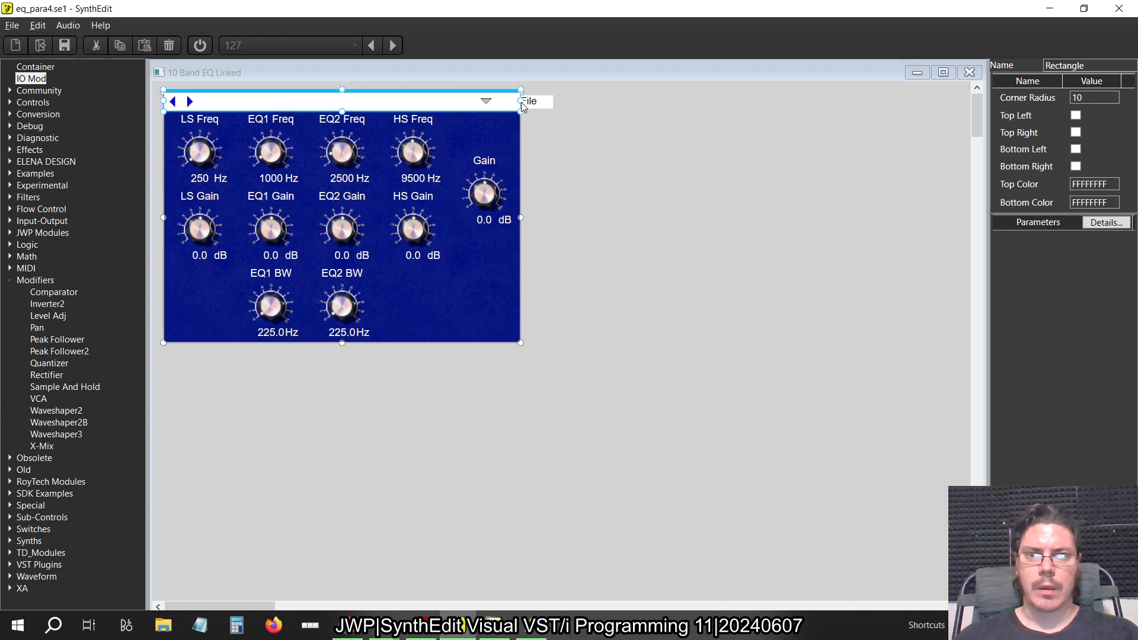
Shift the preset dropdown arrow and File menu together left so both sit inside the white preset bar.
{"action": "left_click", "coordinate": [329, 100]}
{"action": "left_click_drag", "start_coordinate": [686, 147], "coordinate": [468, 89]}
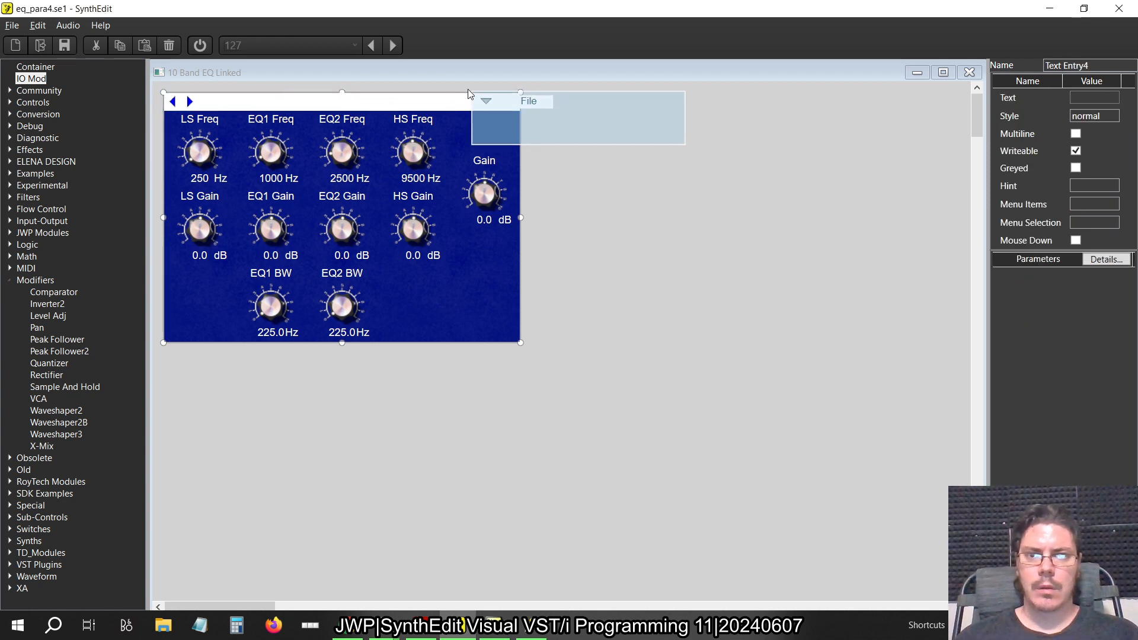
{"action": "left_click_drag", "start_coordinate": [544, 95], "coordinate": [509, 96]}
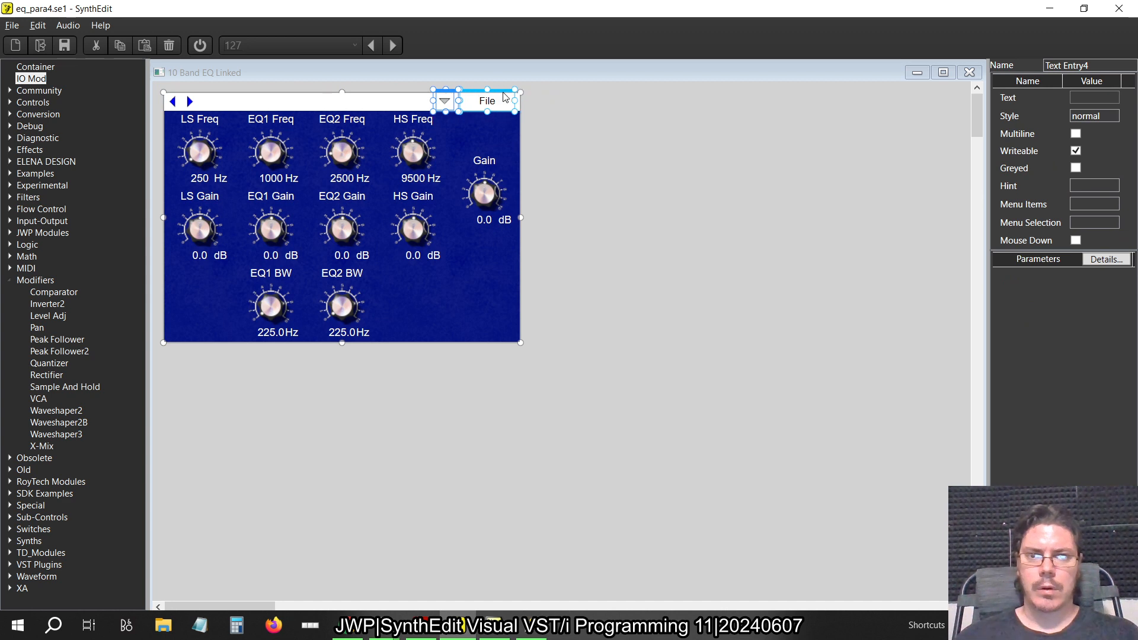
{"action": "left_click", "coordinate": [665, 156]}
Nudge the Gain knob slightly left, away from the blue panel's edge.
{"action": "left_click", "coordinate": [486, 203]}
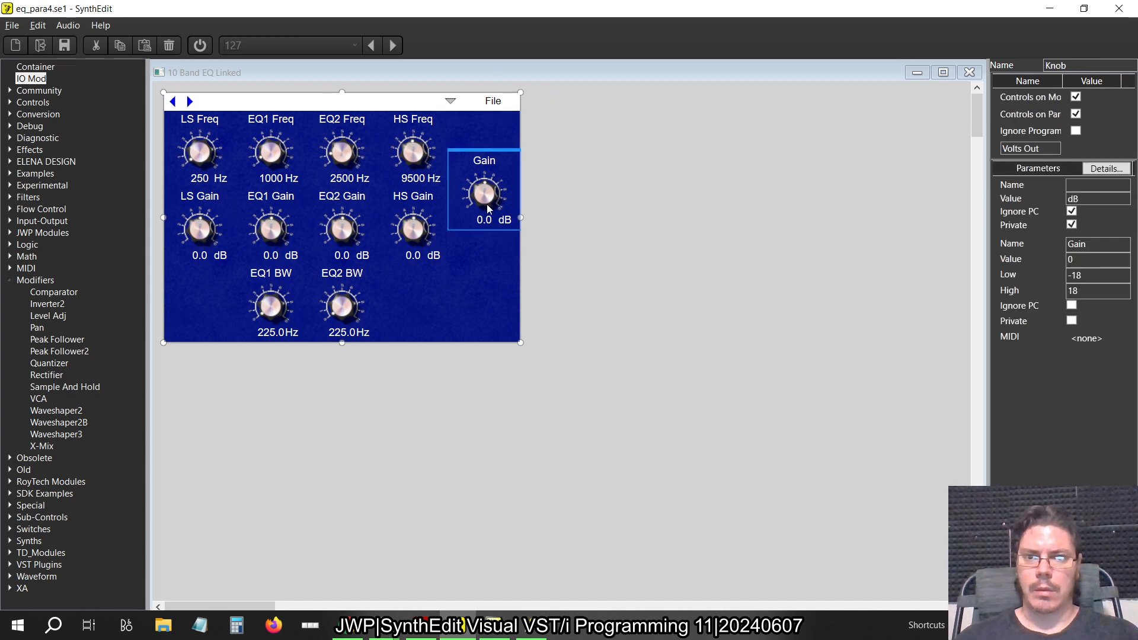
{"action": "left_click_drag", "start_coordinate": [487, 155], "coordinate": [481, 156]}
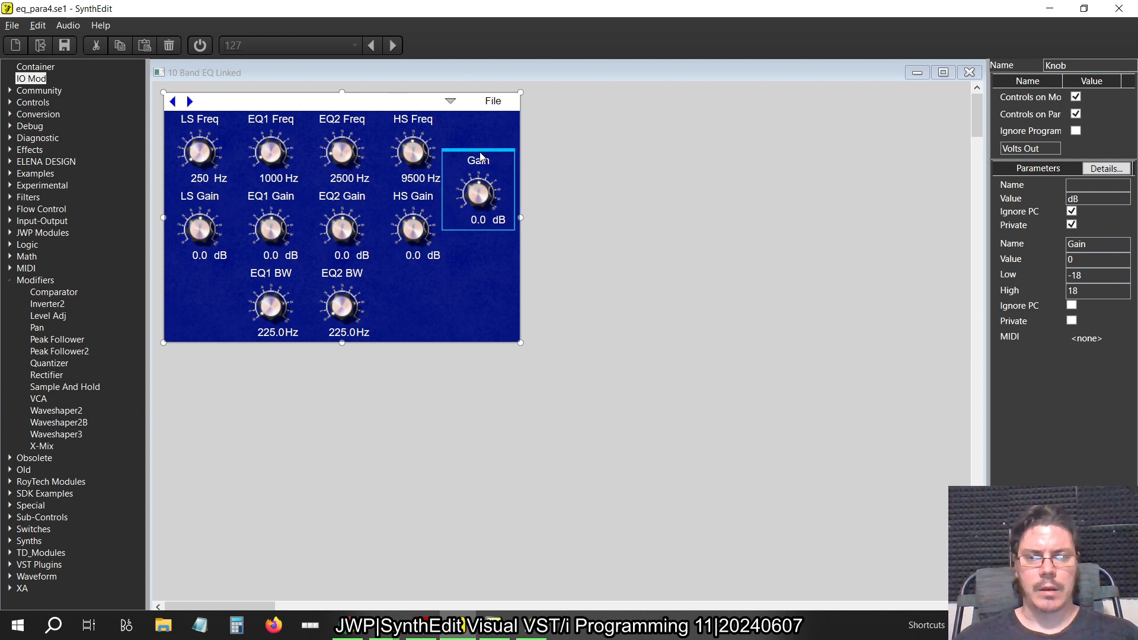
{"action": "left_click", "coordinate": [681, 249]}
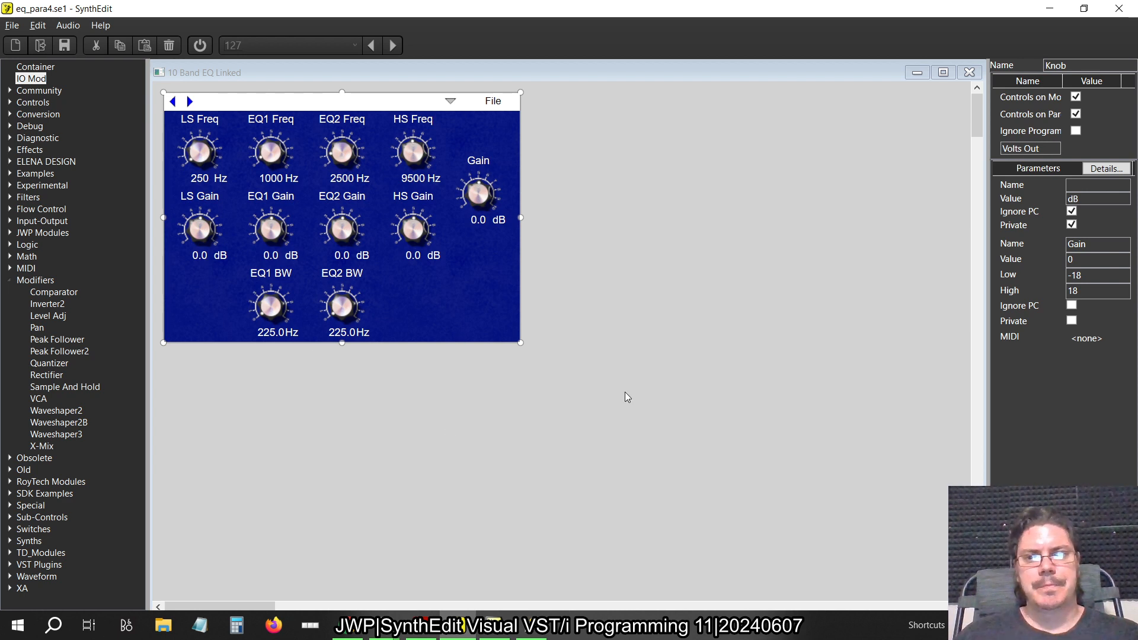
Try shifting all the knobs together slightly left within the blue panel.
{"action": "left_click_drag", "start_coordinate": [627, 398], "coordinate": [153, 107]}
{"action": "left_click_drag", "start_coordinate": [222, 113], "coordinate": [210, 112]}
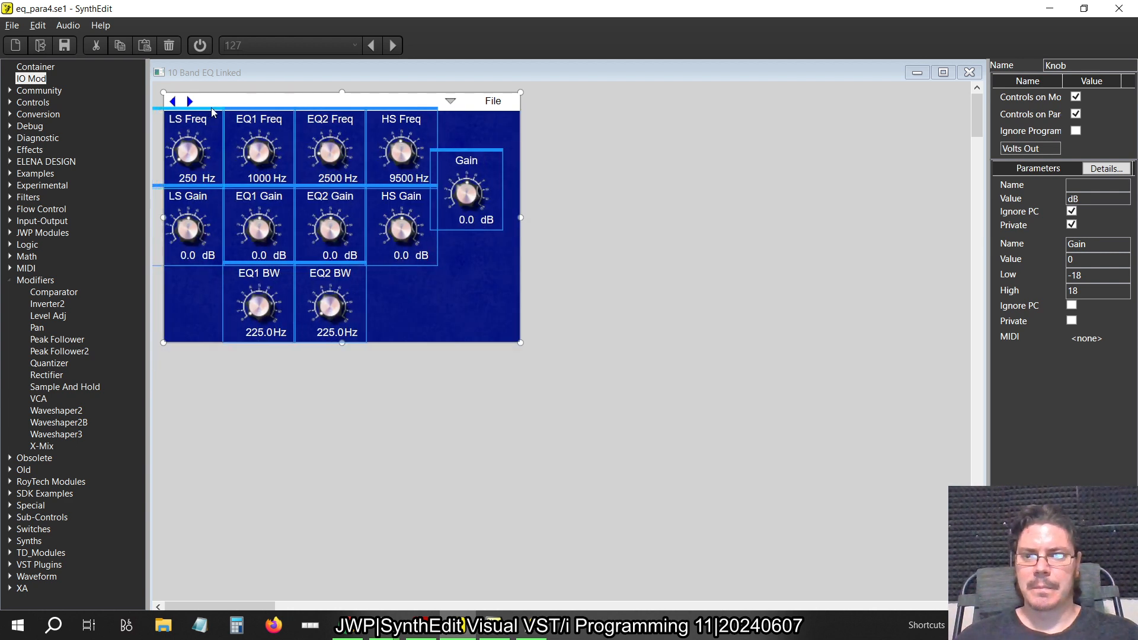
{"action": "left_click", "coordinate": [573, 247]}
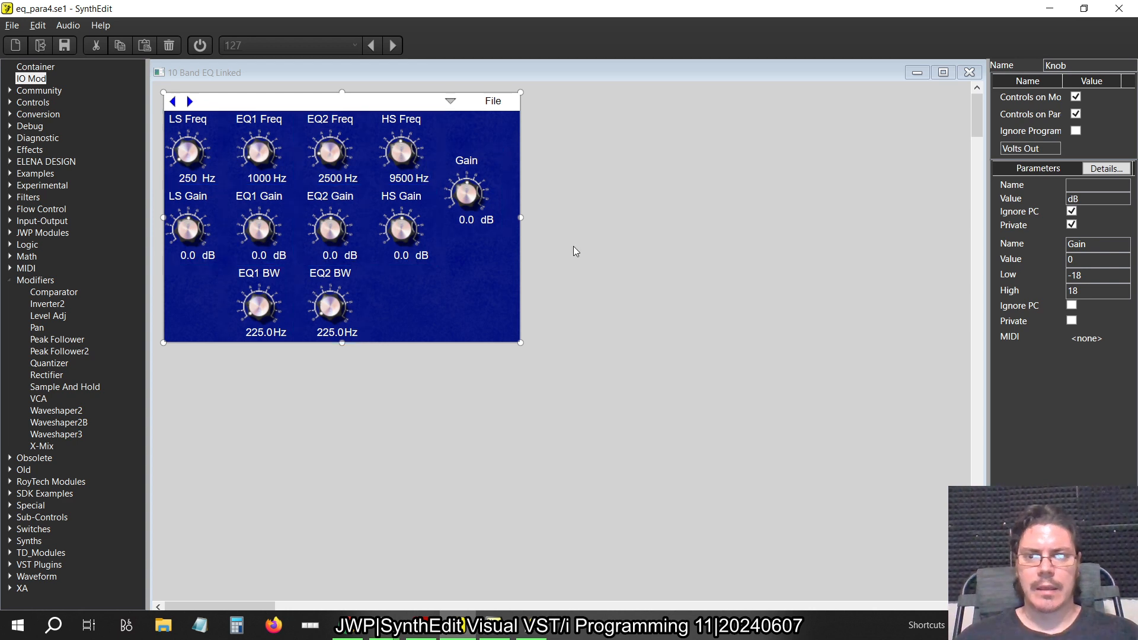
{"action": "left_click", "coordinate": [521, 221]}
{"action": "mouse_move", "coordinate": [521, 220]}
{"action": "left_mouse_down"}
{"action": "mouse_move", "coordinate": [493, 224]}
{"action": "mouse_move", "coordinate": [521, 223]}
{"action": "left_mouse_up"}
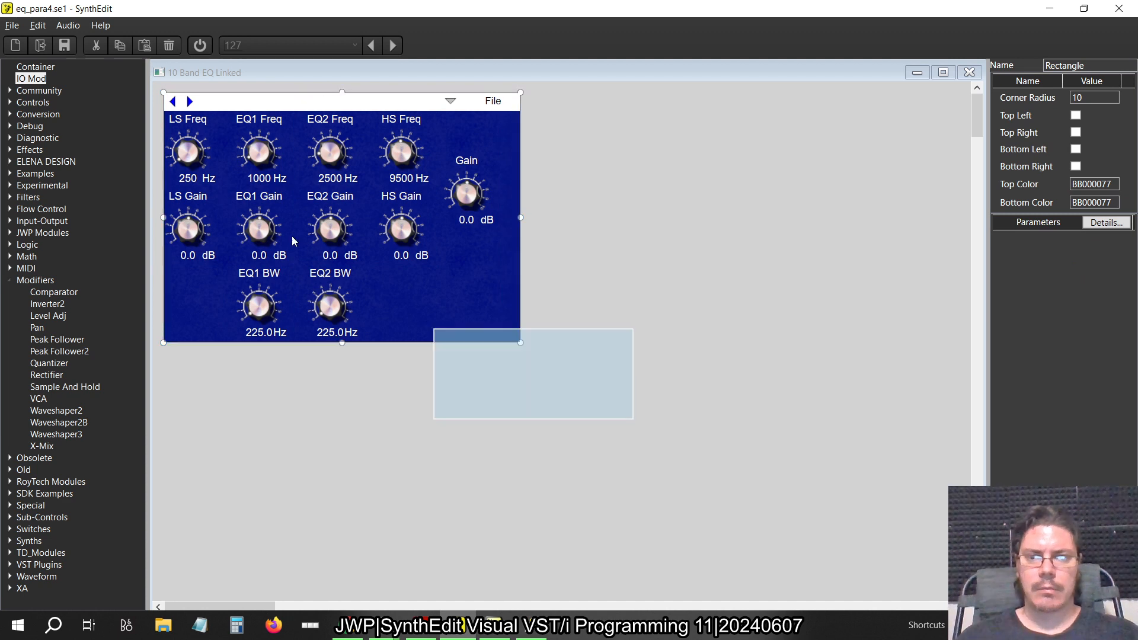
{"action": "left_click_drag", "start_coordinate": [292, 236], "coordinate": [189, 114]}
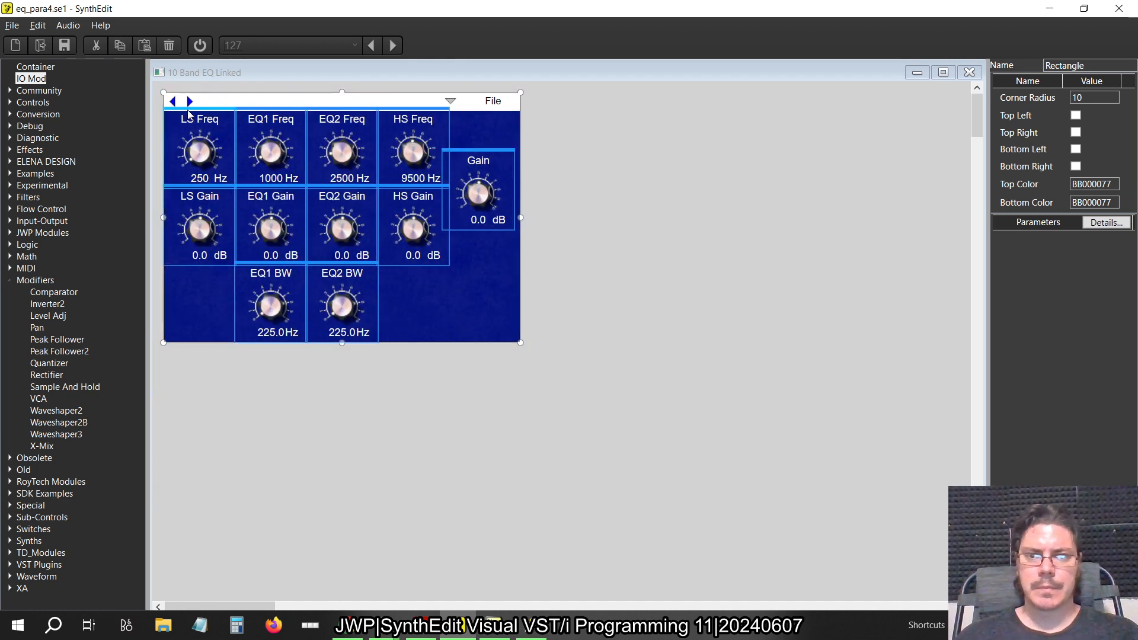
{"action": "left_click", "coordinate": [638, 318]}
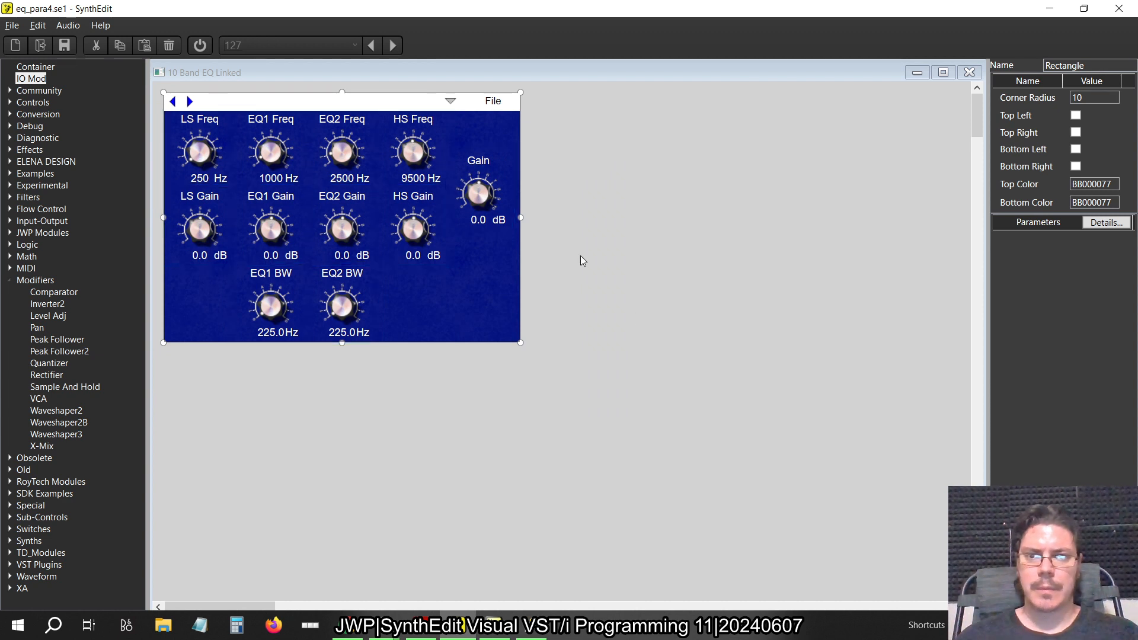
Nudge the Gain knob slightly right, back toward the blue panel's edge.
{"action": "left_click_drag", "start_coordinate": [617, 384], "coordinate": [194, 109]}
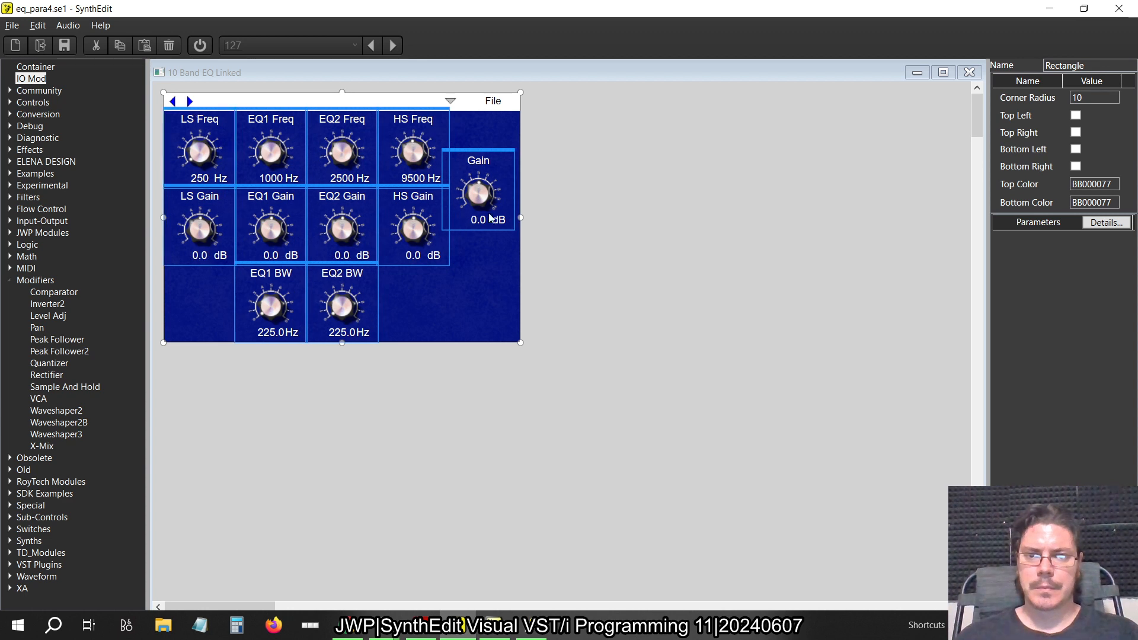
{"action": "left_click", "coordinate": [507, 224]}
{"action": "left_click", "coordinate": [574, 194]}
{"action": "left_click", "coordinate": [478, 194]}
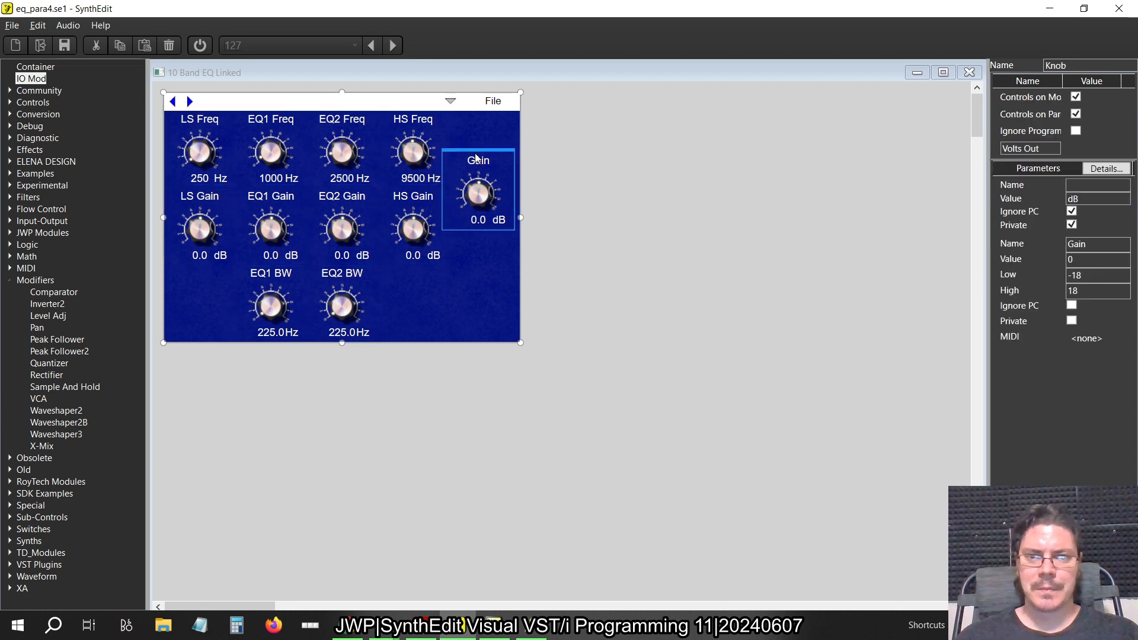
{"action": "left_click_drag", "start_coordinate": [476, 155], "coordinate": [481, 154]}
{"action": "left_click_drag", "start_coordinate": [631, 289], "coordinate": [409, 115]}
{"action": "left_click", "coordinate": [671, 205]}
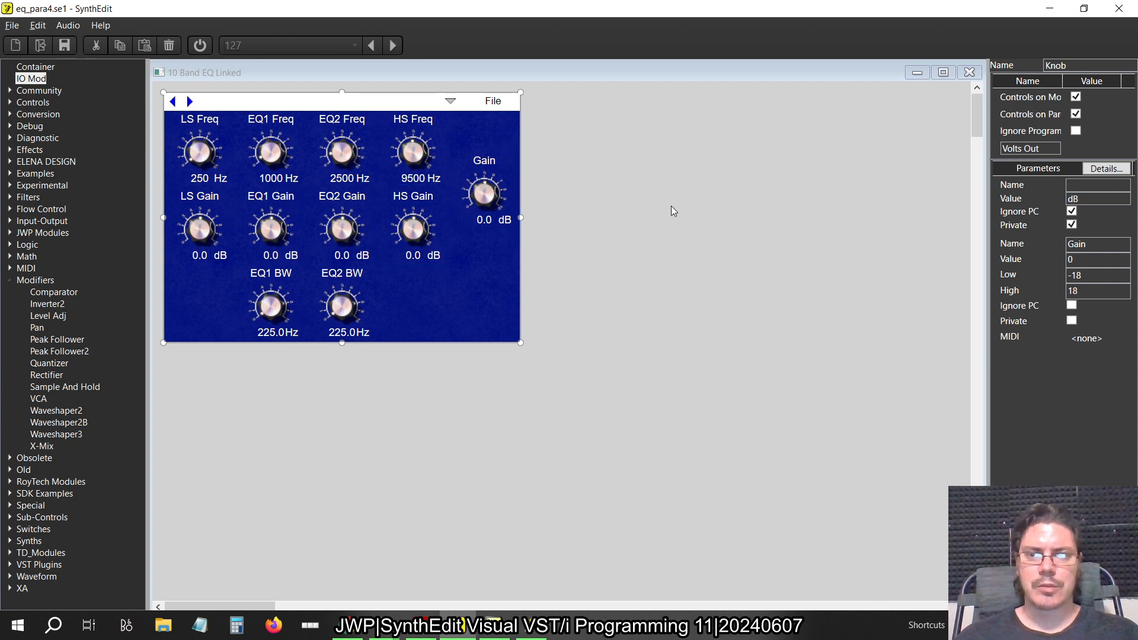
{"action": "left_click", "coordinate": [356, 100]}
{"action": "left_click", "coordinate": [557, 160]}
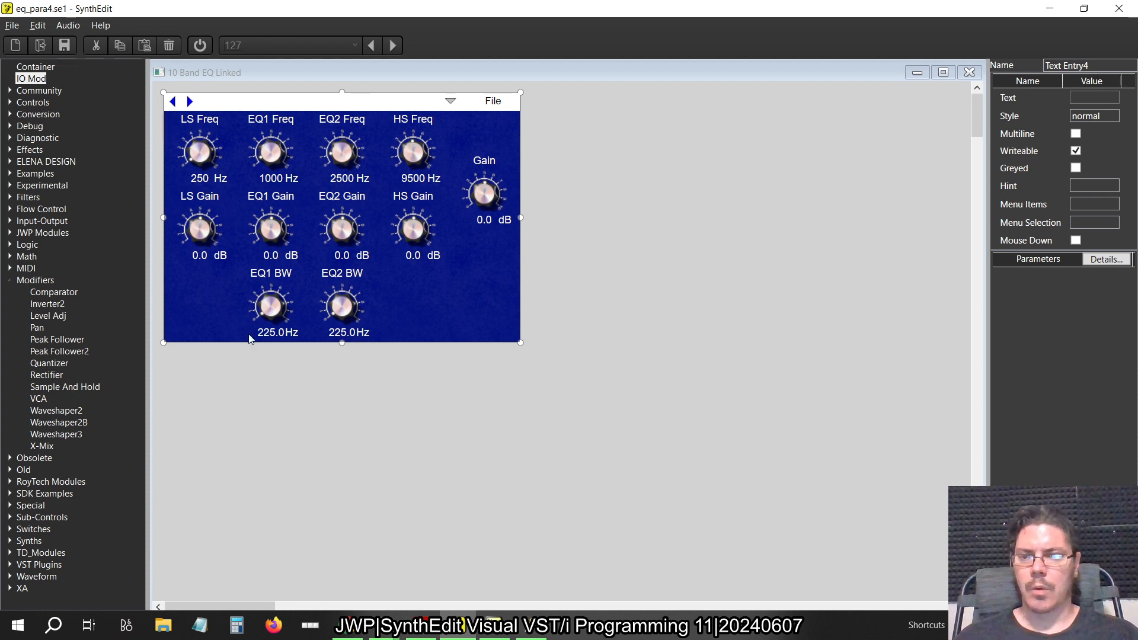
Switch to Calculator, set it to Standard mode and subtract 250 from 2500.
{"action": "left_click", "coordinate": [236, 624]}
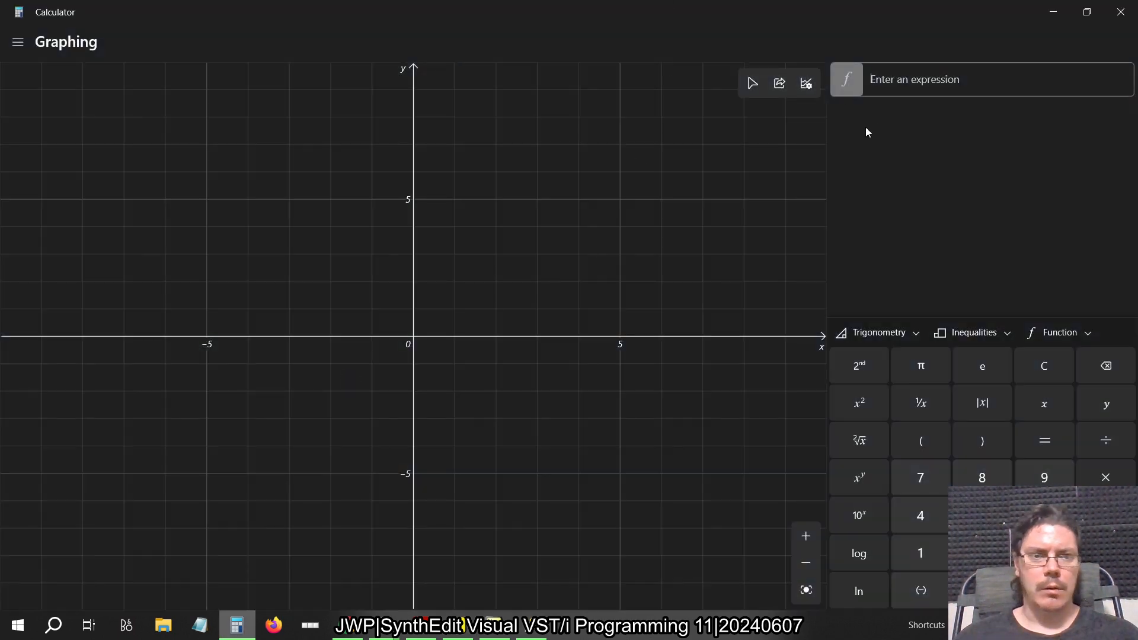
{"action": "left_click", "coordinate": [1087, 11]}
{"action": "left_click", "coordinate": [629, 134]}
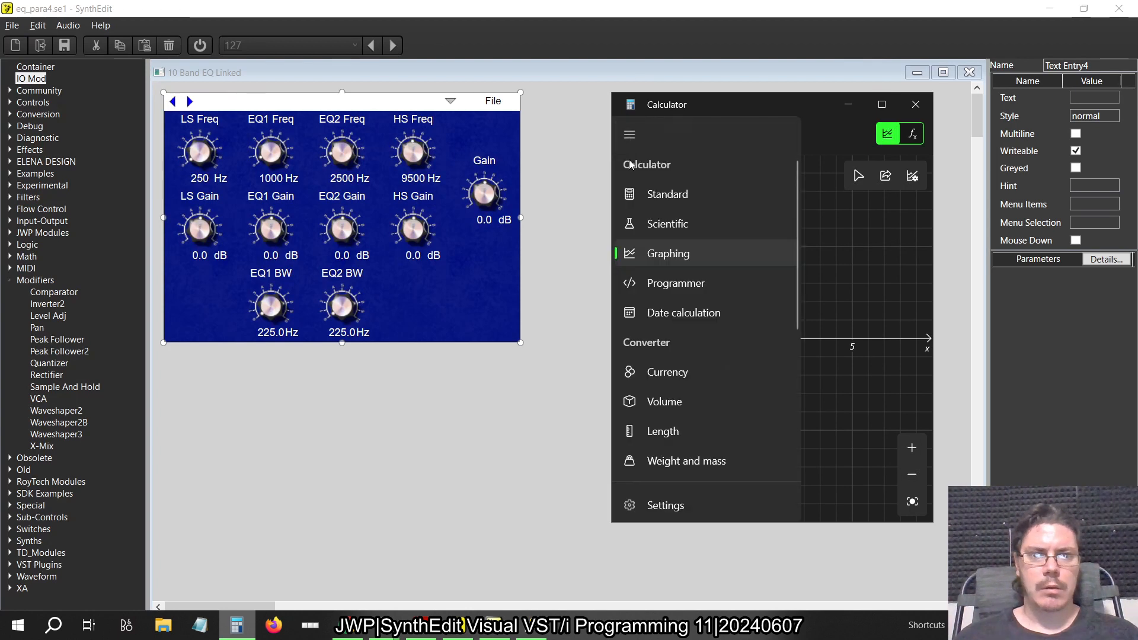
{"action": "left_click", "coordinate": [639, 191]}
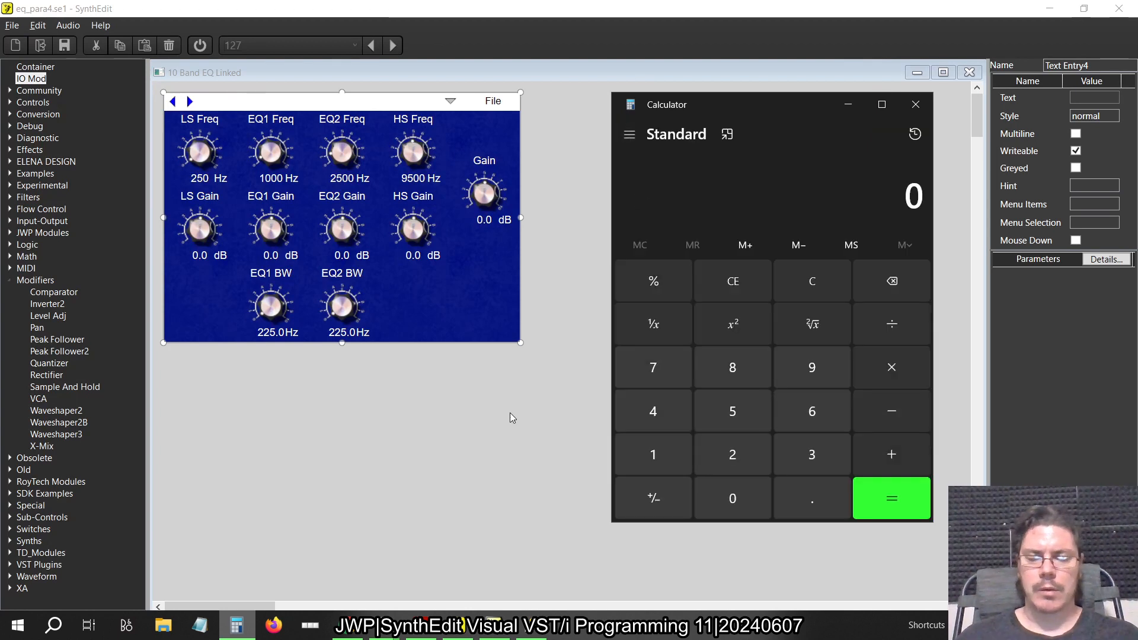
{"action": "type", "text": "2500"}
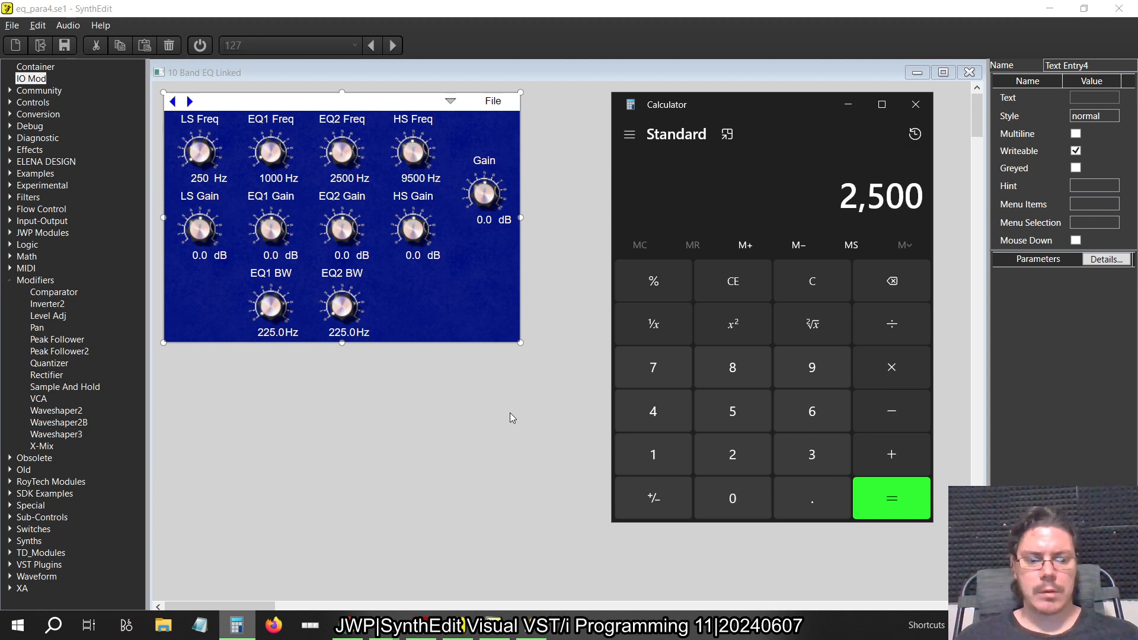
{"action": "key", "text": "minus"}
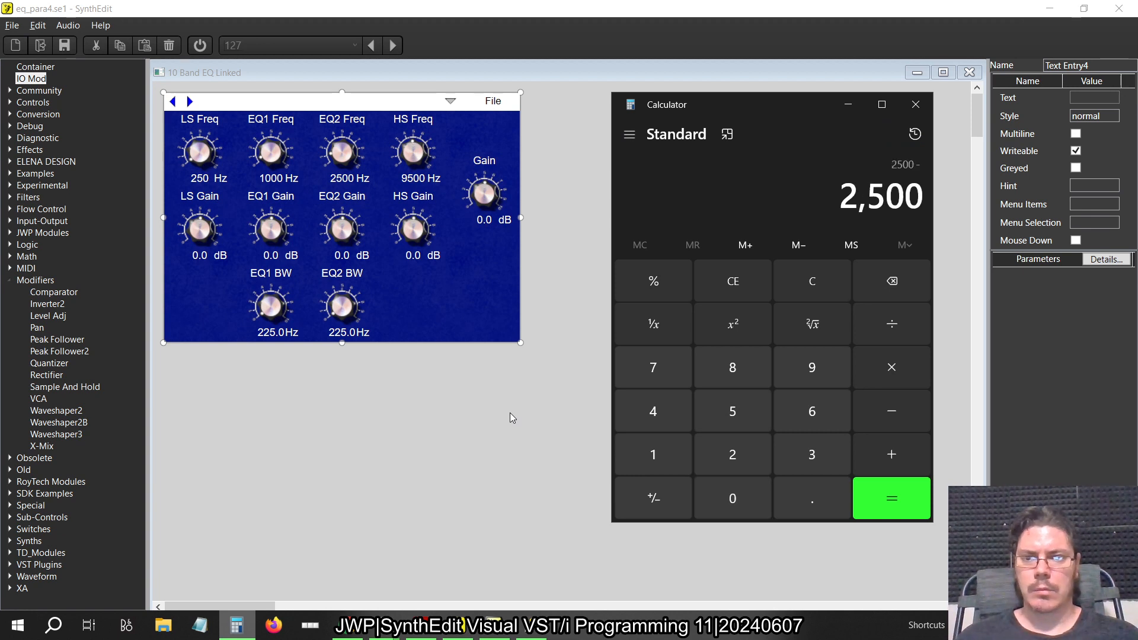
{"action": "type", "text": "1"}
{"action": "key", "text": "BackSpace"}
{"action": "type", "text": "250"}
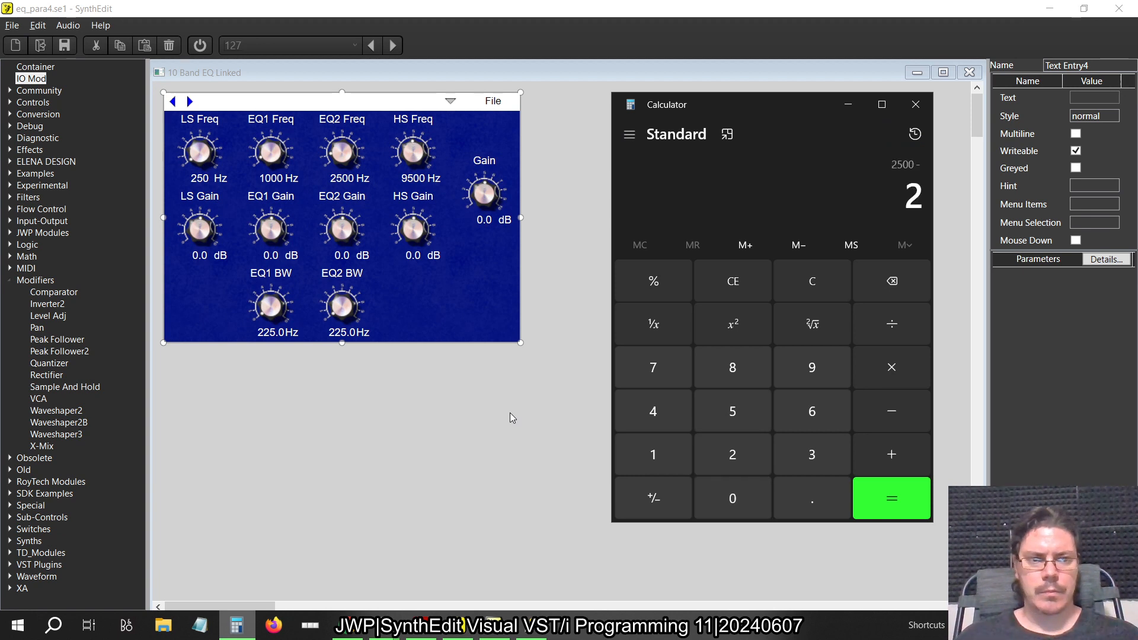
{"action": "key", "text": "Return"}
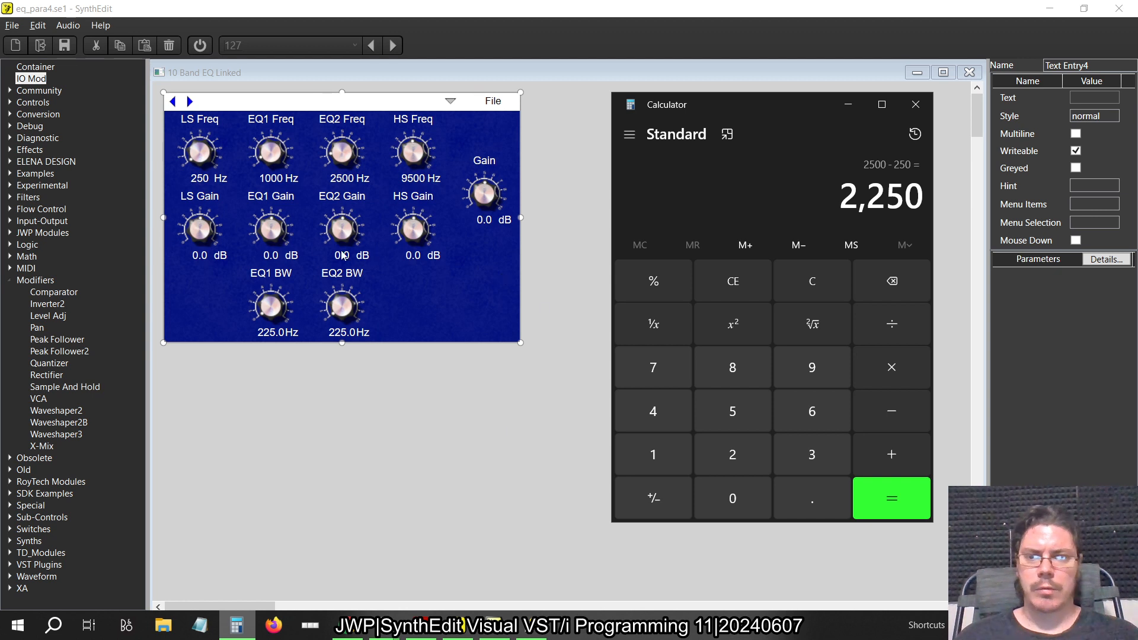
Switch back to SynthEdit and set the EQ1 BW knob's value to 2250 Hz.
{"action": "left_click", "coordinate": [268, 335]}
{"action": "type", "text": "2250"}
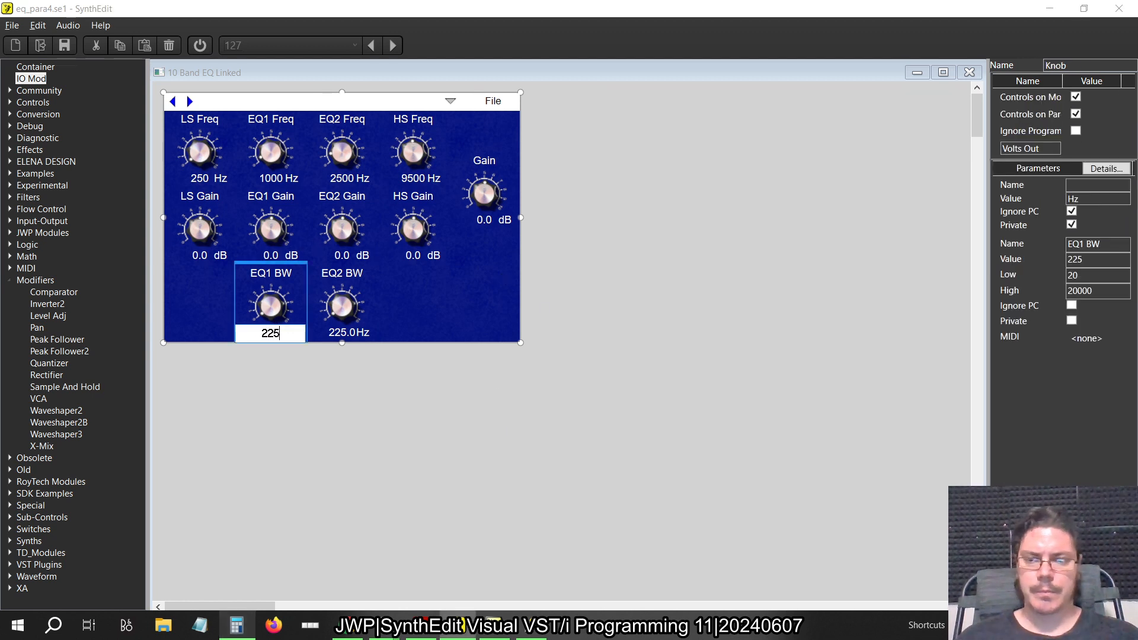
{"action": "key", "text": "Return"}
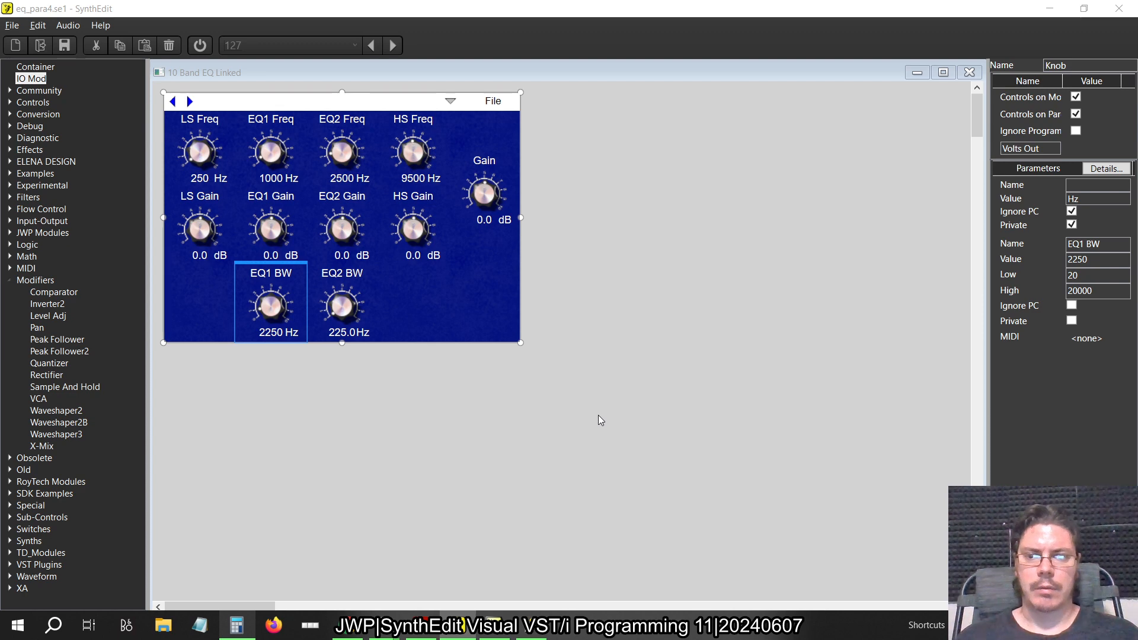
Clear the Calculator and set the EQ2 BW knob's value to 8500 Hz in SynthEdit.
{"action": "key", "text": "alt+Tab"}
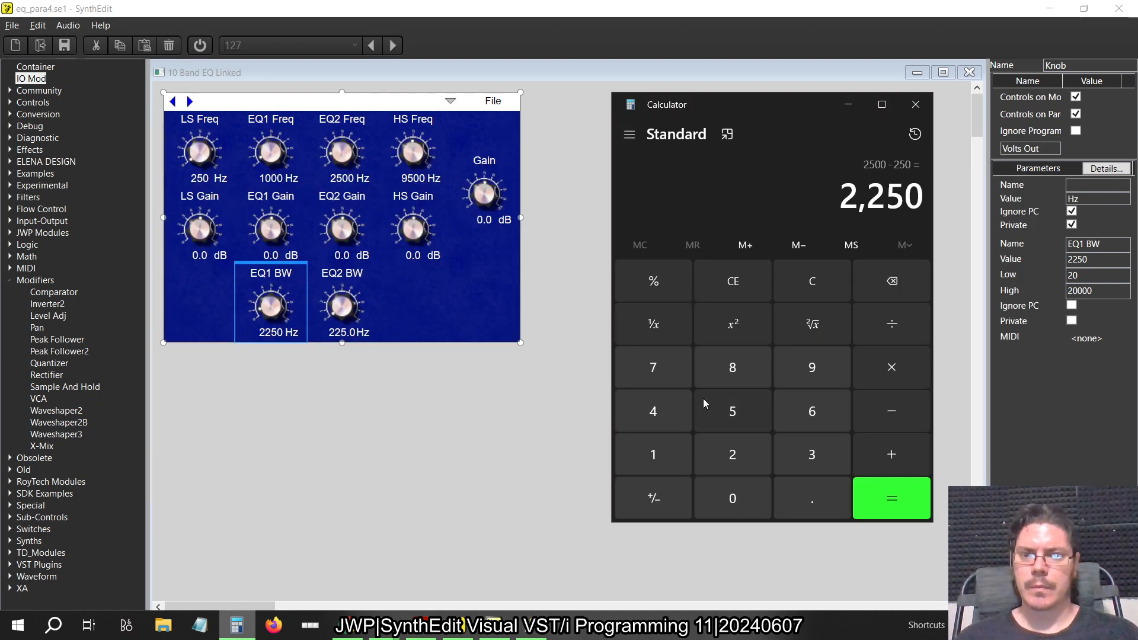
{"action": "key", "text": "Escape"}
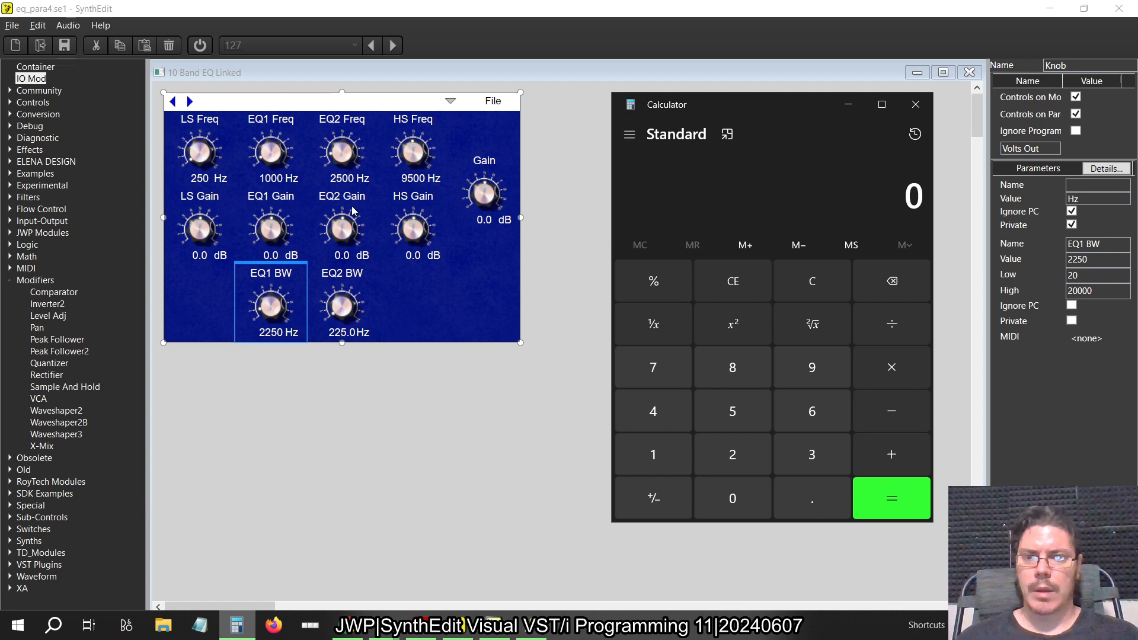
{"action": "double_click", "coordinate": [341, 333]}
{"action": "type", "text": "8500"}
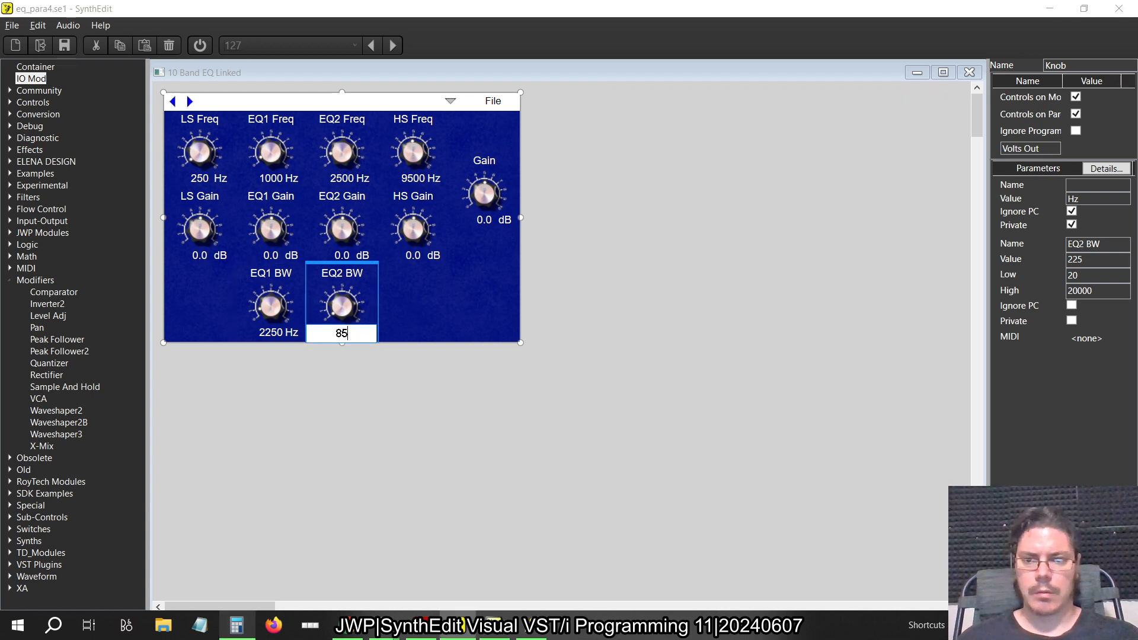
{"action": "key", "text": "Return"}
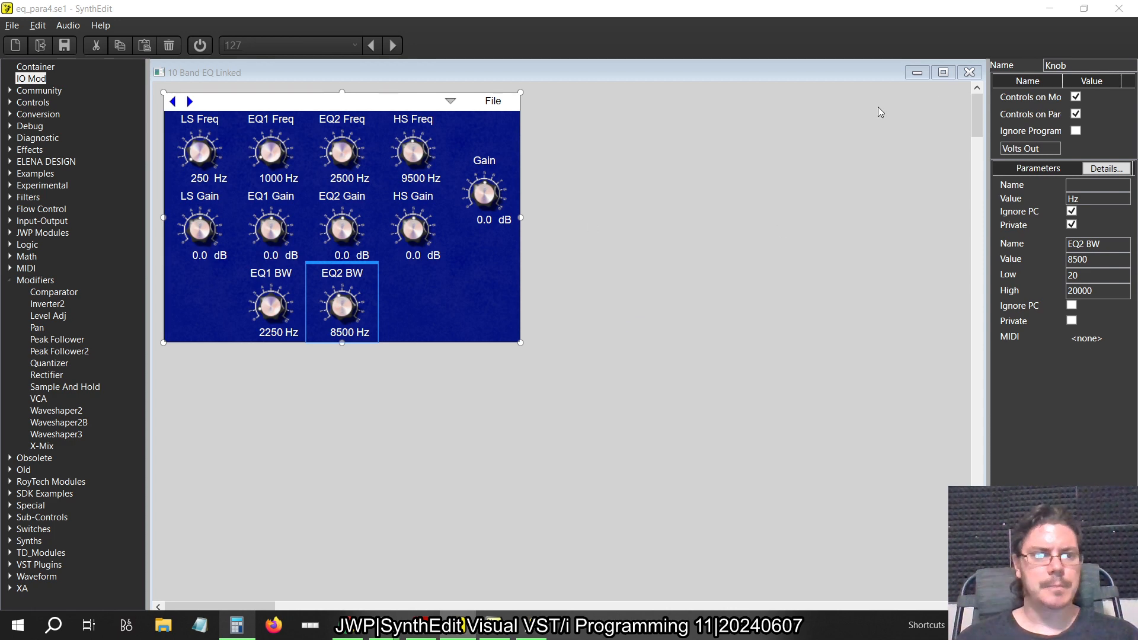
Close the 10 Band EQ Linked panel and structure windows and delete the 3 Band EQ container from the main structure.
{"action": "left_click", "coordinate": [969, 72]}
{"action": "scroll", "coordinate": [750, 343], "scroll_direction": "up", "scroll_amount": 2}
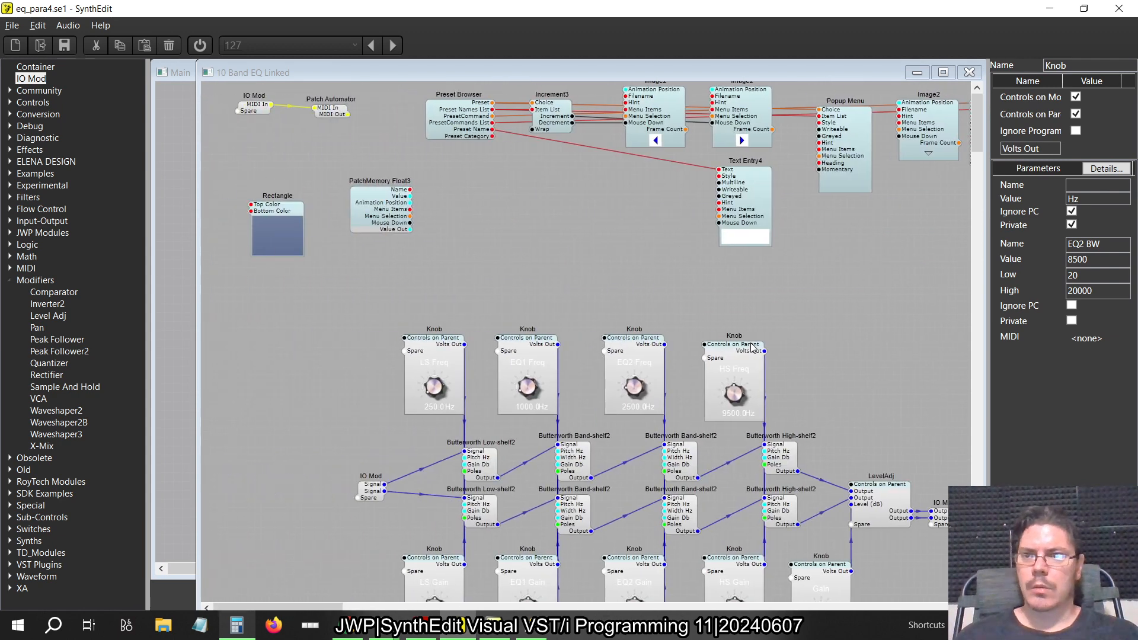
{"action": "scroll", "coordinate": [752, 346], "scroll_direction": "down", "scroll_amount": 4}
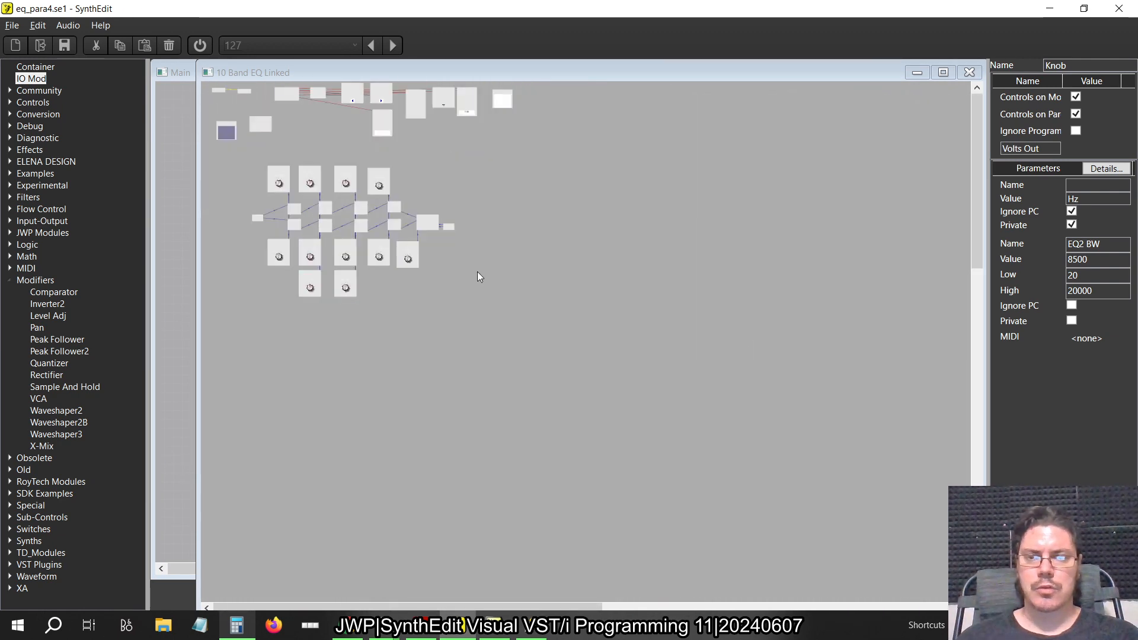
{"action": "scroll", "coordinate": [382, 191], "scroll_direction": "up", "scroll_amount": 4}
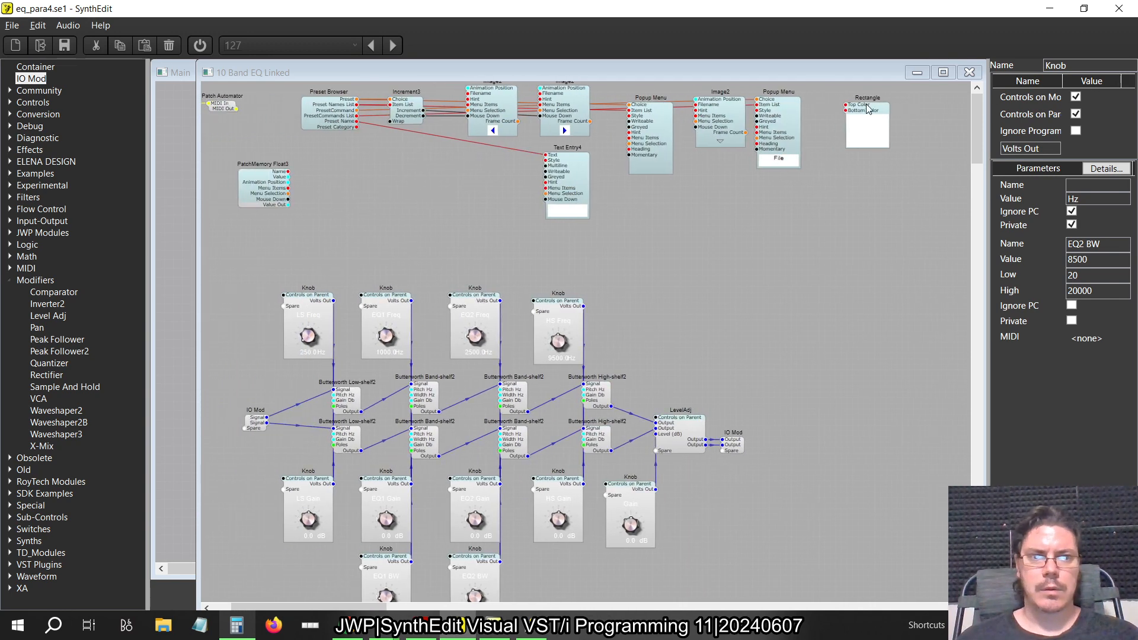
{"action": "left_click", "coordinate": [969, 72]}
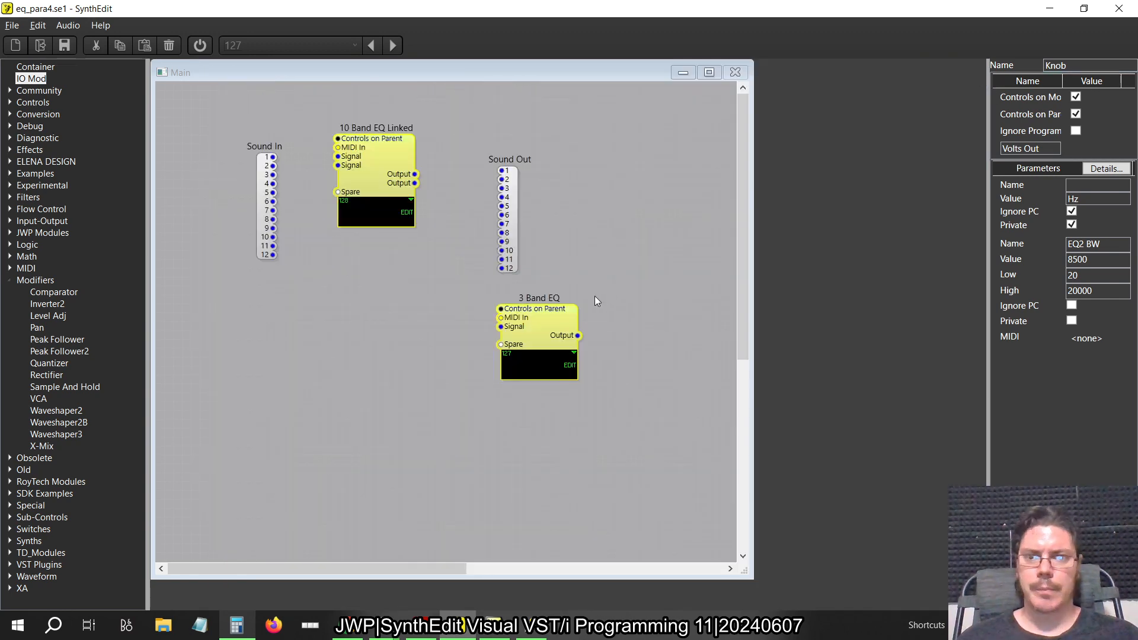
{"action": "left_click", "coordinate": [556, 345]}
{"action": "key", "text": "Delete"}
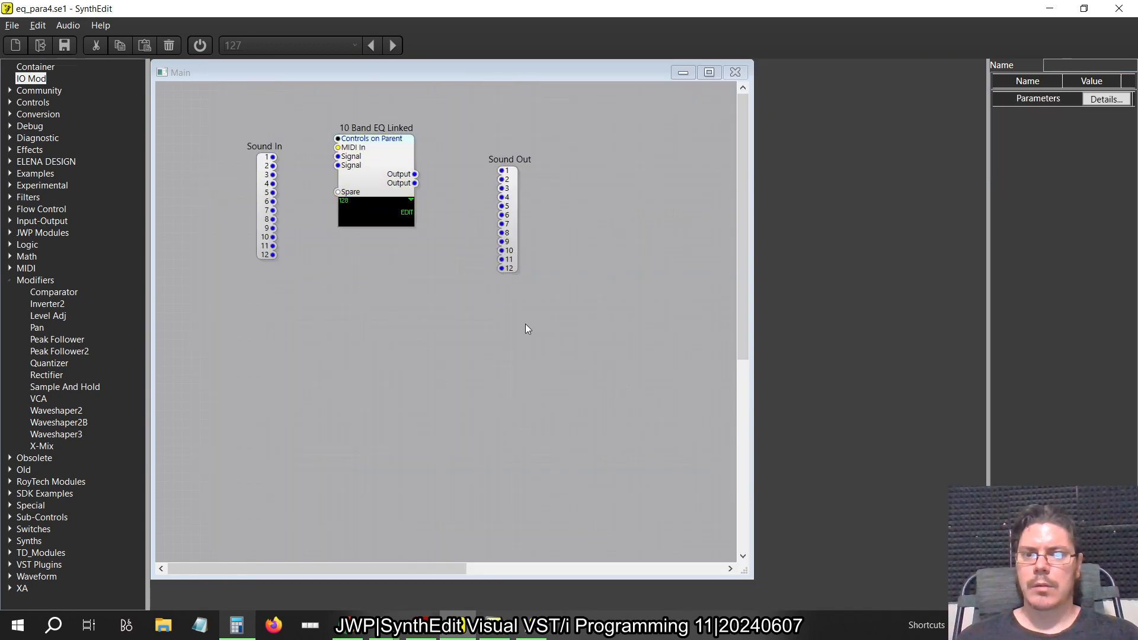
Inspect the structure inside the 10 Band EQ Linked container and close it again.
{"action": "left_click", "coordinate": [516, 233]}
{"action": "left_click", "coordinate": [360, 333]}
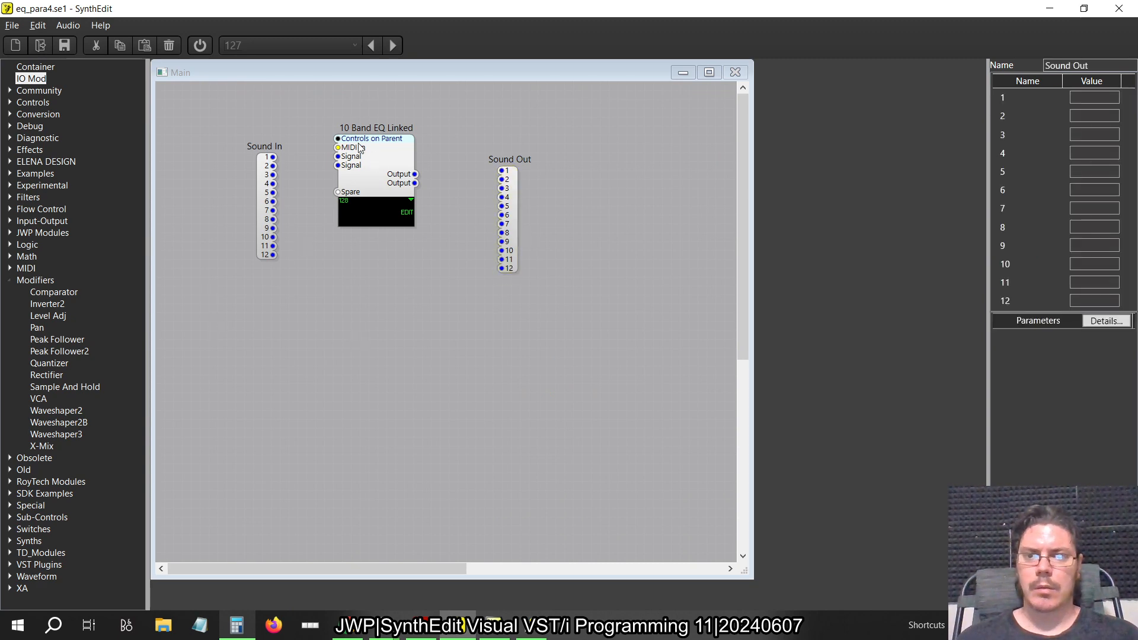
{"action": "double_click", "coordinate": [375, 161]}
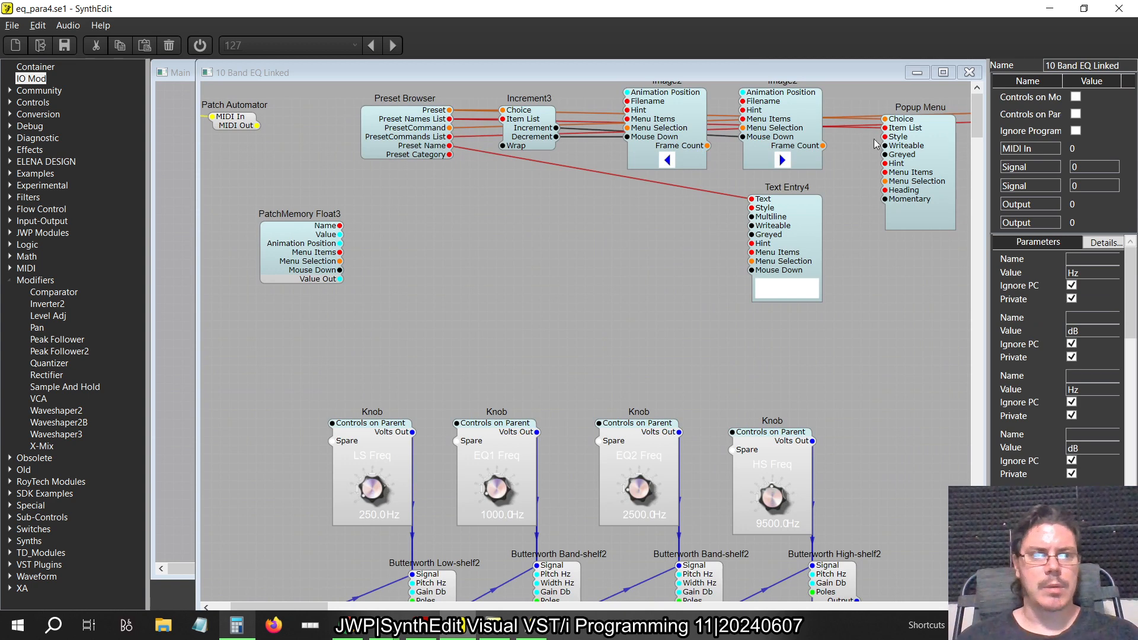
{"action": "left_click", "coordinate": [970, 74]}
{"action": "left_click", "coordinate": [439, 398]}
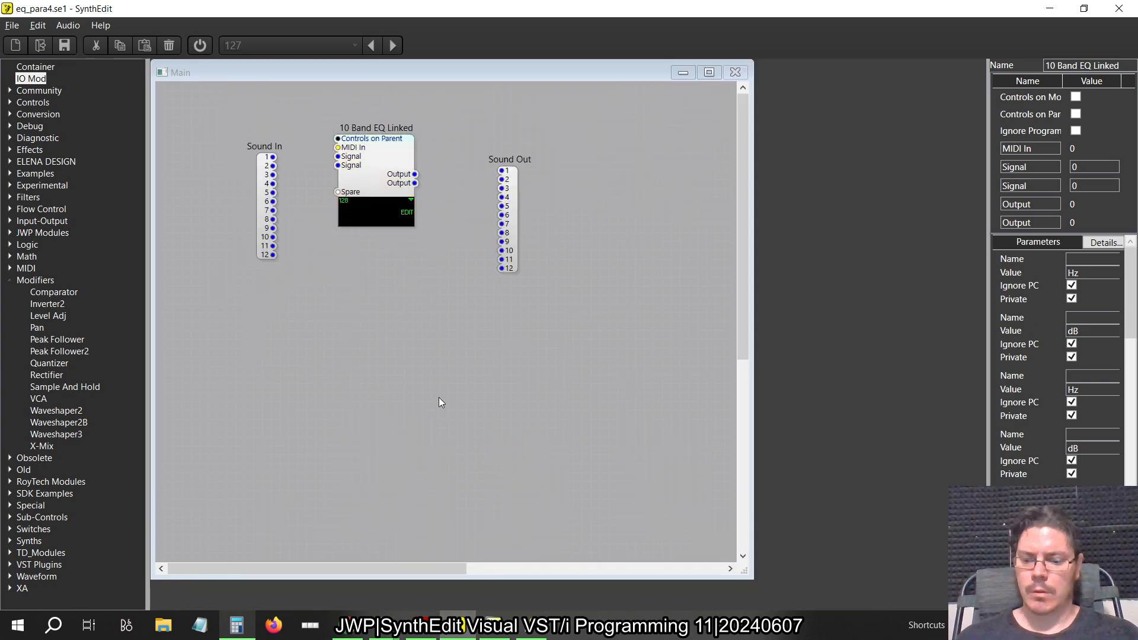
{"action": "left_click", "coordinate": [15, 27]}
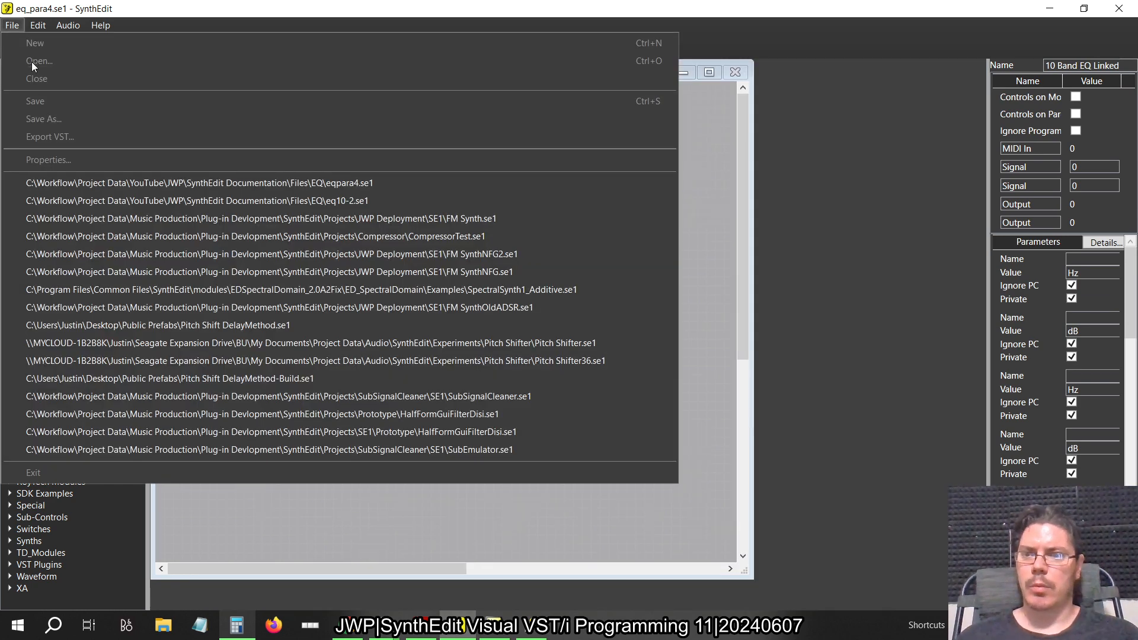
{"action": "left_click", "coordinate": [14, 26]}
{"action": "left_click", "coordinate": [14, 26]}
{"action": "left_click", "coordinate": [14, 29]}
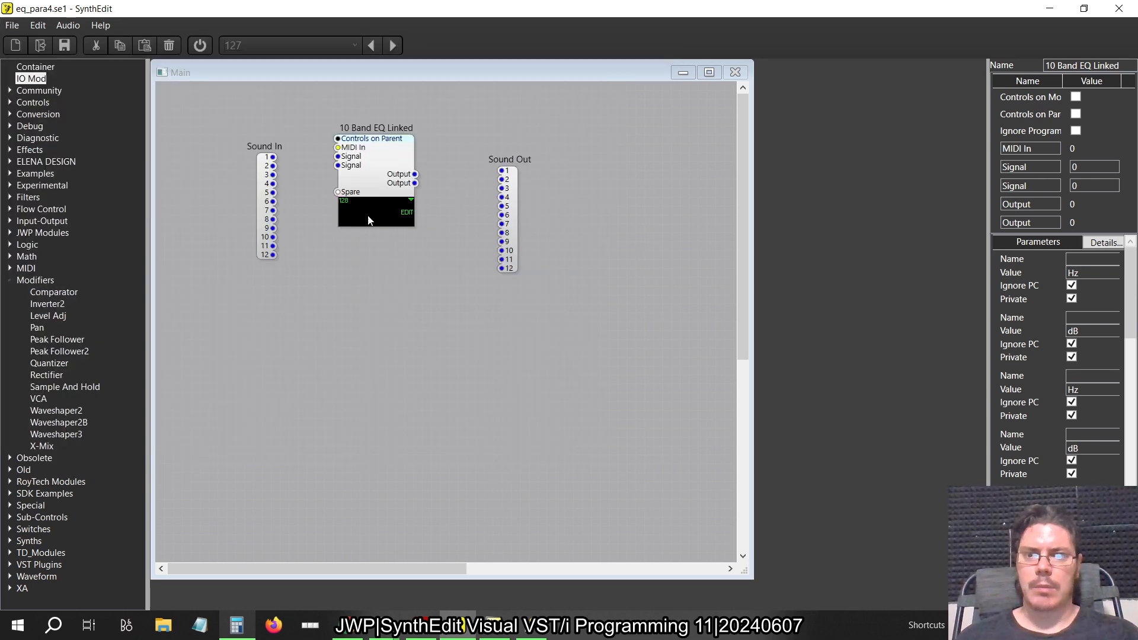
Switch to the older SynthEdit, close its ParaEQ4 structure and panel windows, and return to the newer SynthEdit.
{"action": "left_click", "coordinate": [369, 150]}
{"action": "left_click_drag", "start_coordinate": [1119, 66], "coordinate": [906, 89]}
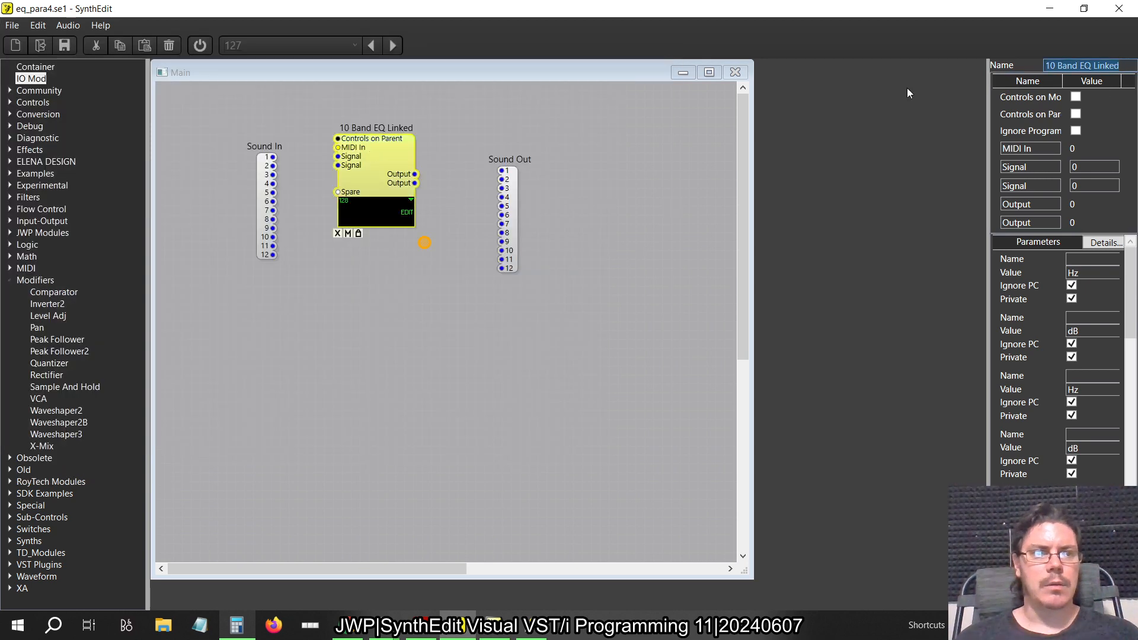
{"action": "type", "text": "q"}
{"action": "key", "text": "alt+Tab"}
{"action": "key", "text": "alt+Tab"}
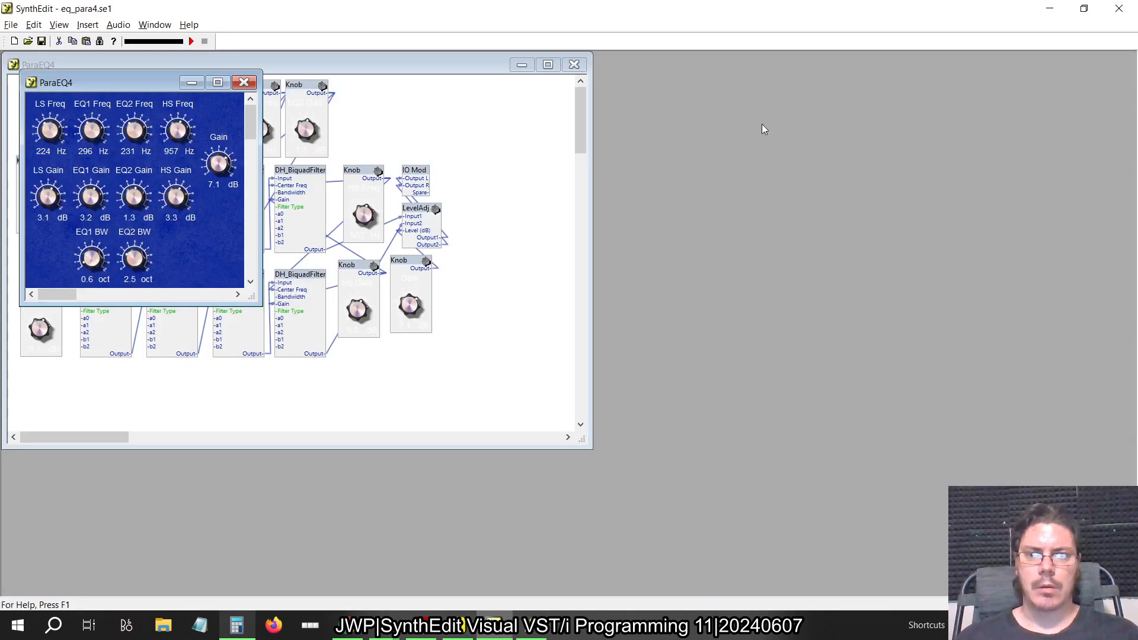
{"action": "left_click", "coordinate": [574, 66]}
{"action": "left_click", "coordinate": [243, 82]}
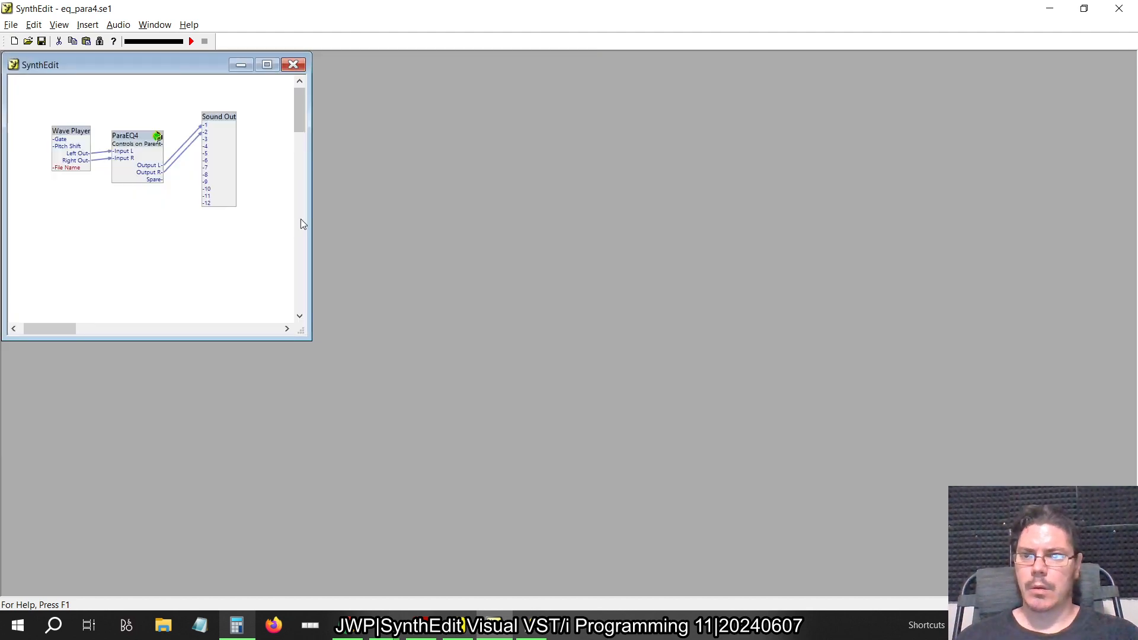
{"action": "key", "text": "alt+Tab"}
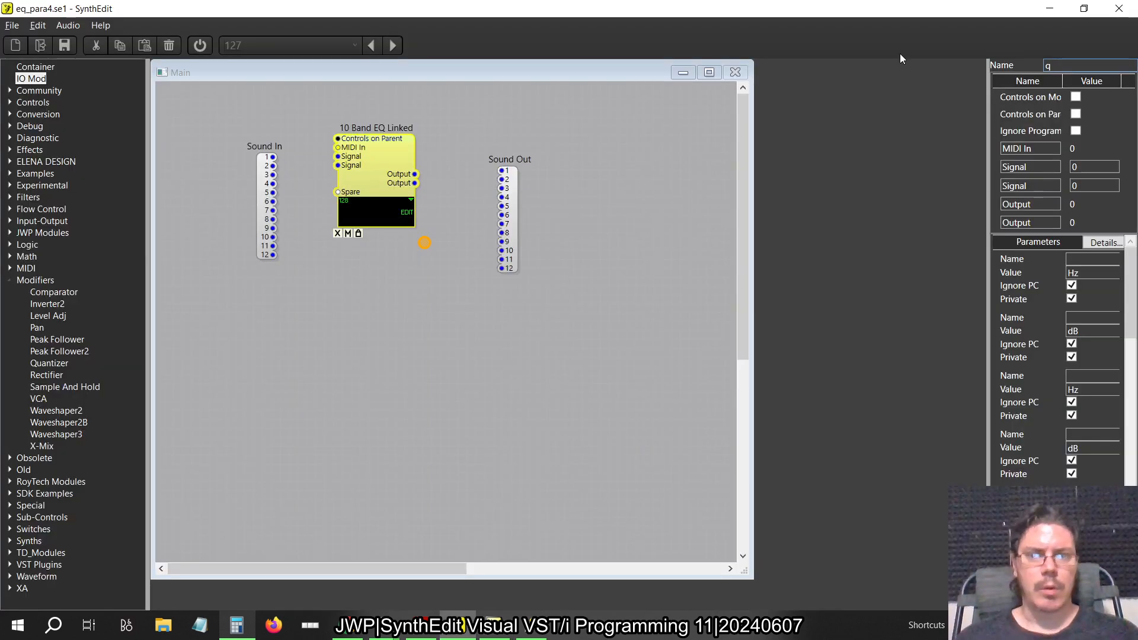
Rename the 10 Band EQ Linked container to ParaEQ4.
{"action": "type", "text": "PAra"}
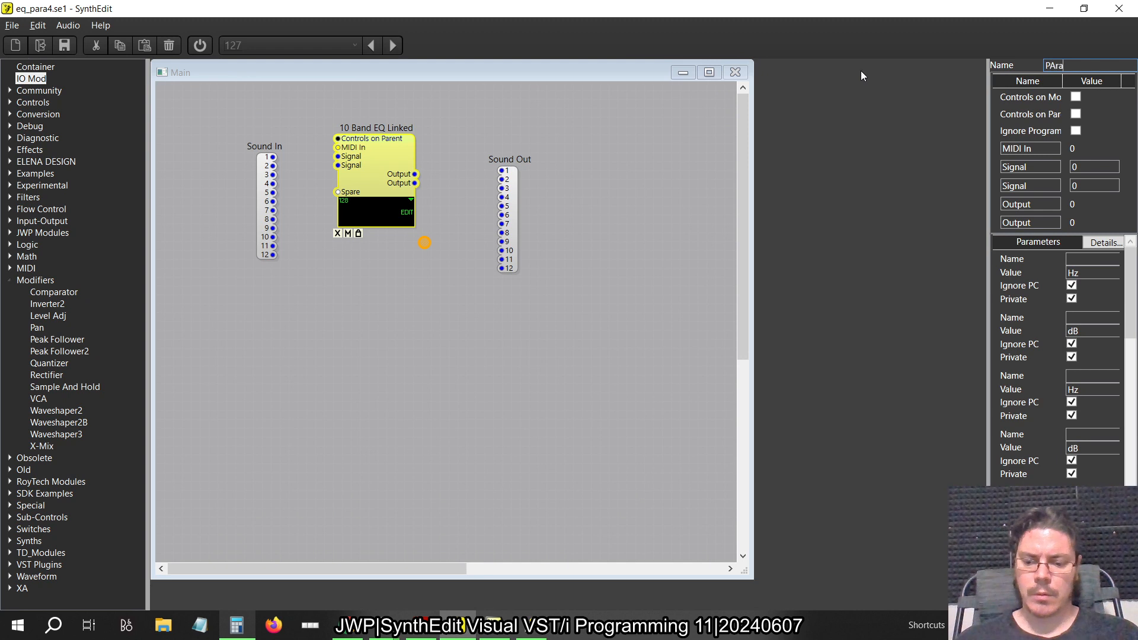
{"action": "type", "text": "EQ4"}
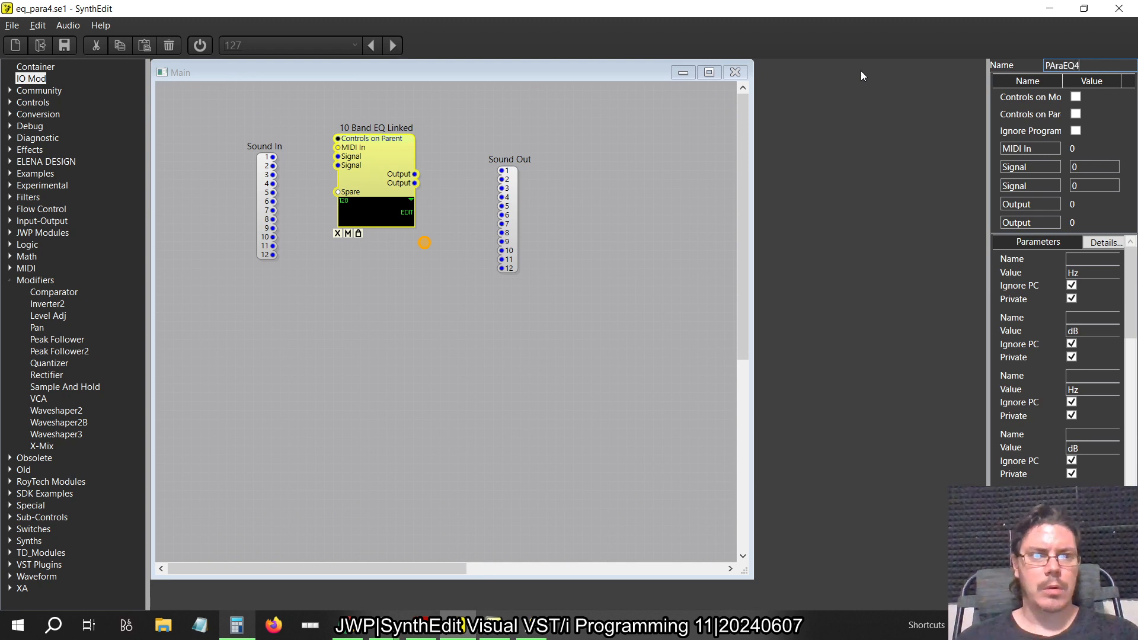
{"action": "key", "text": "Right"}
{"action": "key", "text": "Delete"}
{"action": "type", "text": "a"}
{"action": "key", "text": "Tab"}
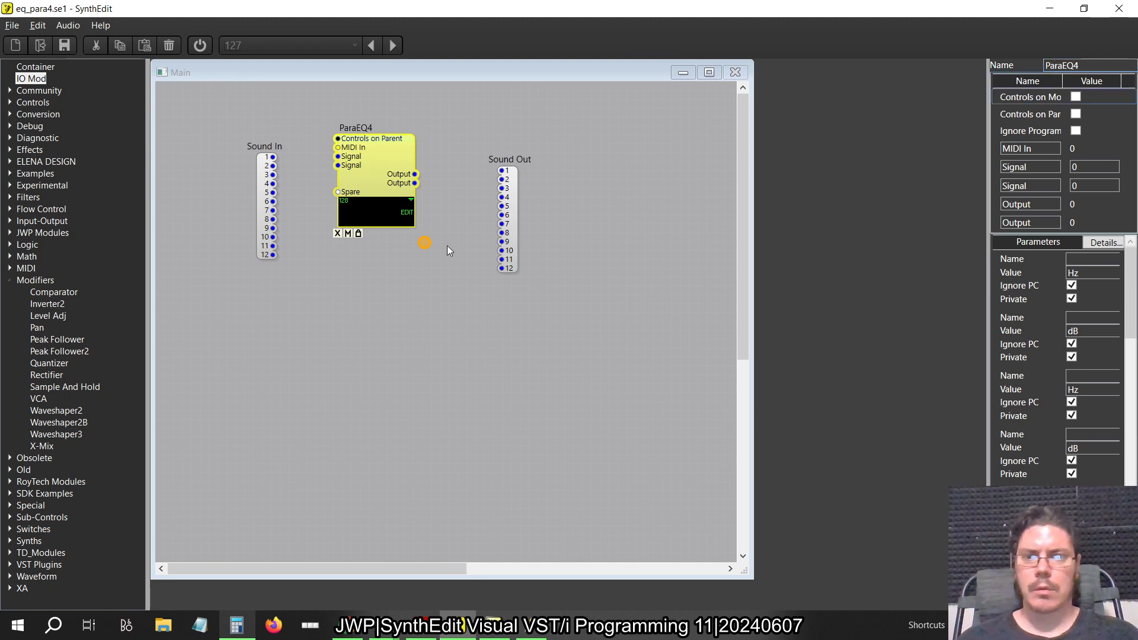
Copy the container's name and set up a VST export with ParaEQ4 as both the product name and the filename.
{"action": "left_click", "coordinate": [1128, 68]}
{"action": "key", "text": "ctrl+c"}
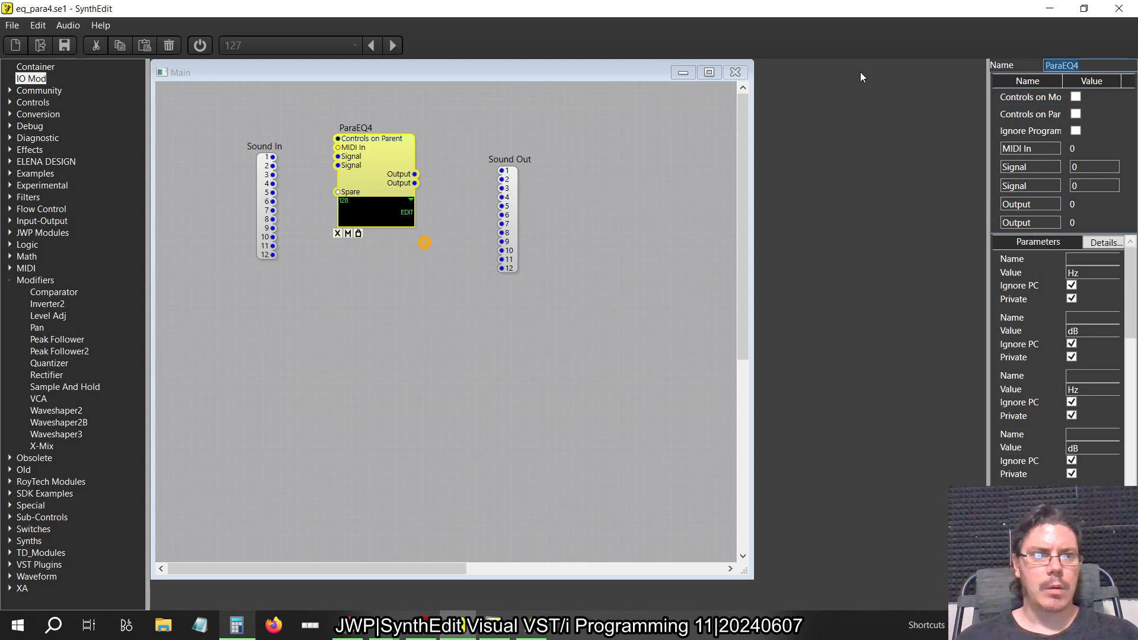
{"action": "left_click", "coordinate": [12, 25]}
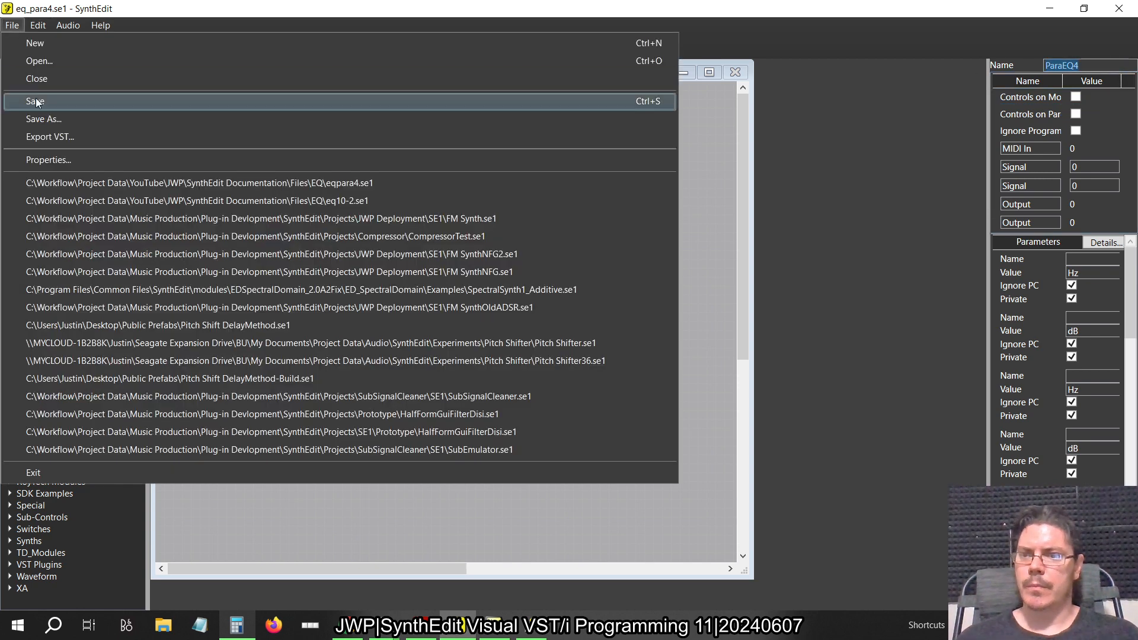
{"action": "left_click", "coordinate": [36, 138]}
{"action": "key", "text": "ctrl+v"}
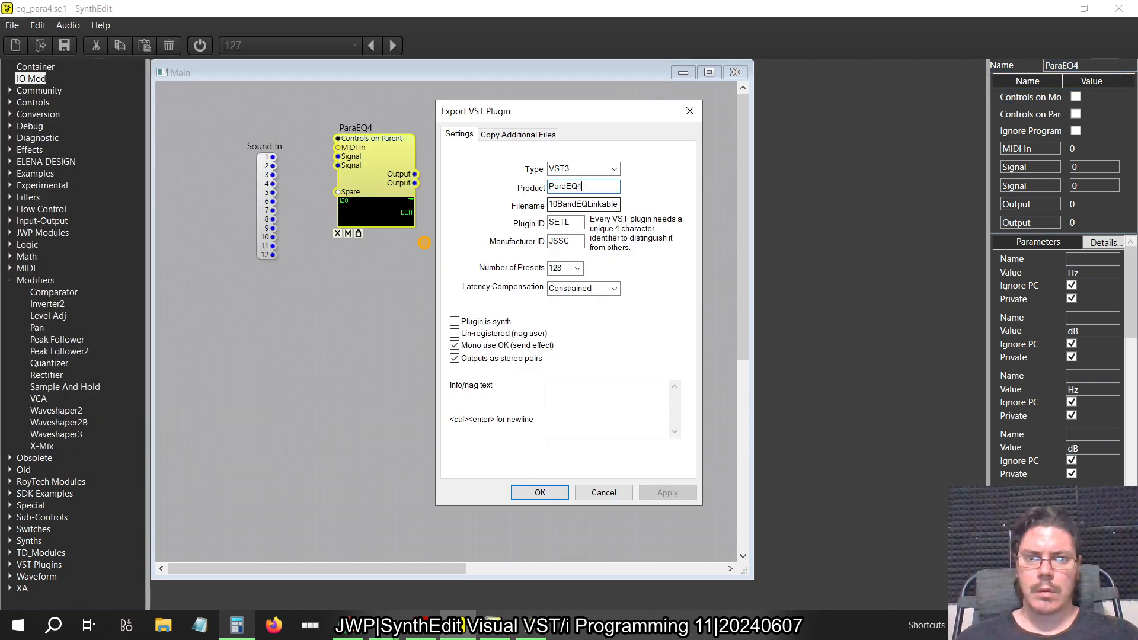
{"action": "left_click", "coordinate": [614, 204]}
{"action": "double_click", "coordinate": [614, 205]}
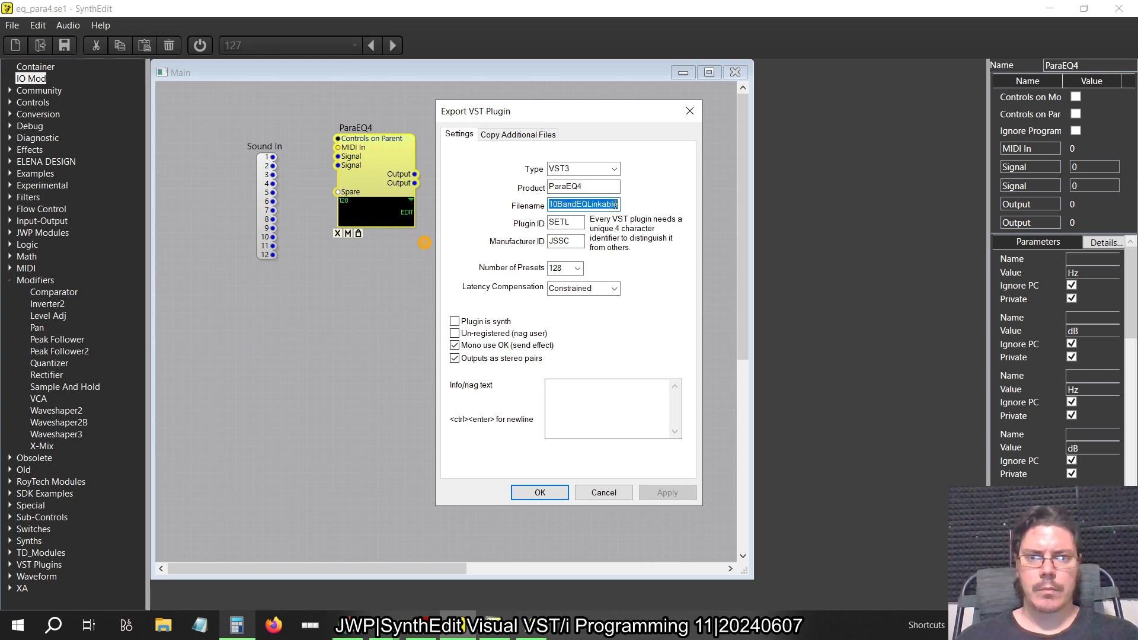
{"action": "key", "text": "ctrl+v"}
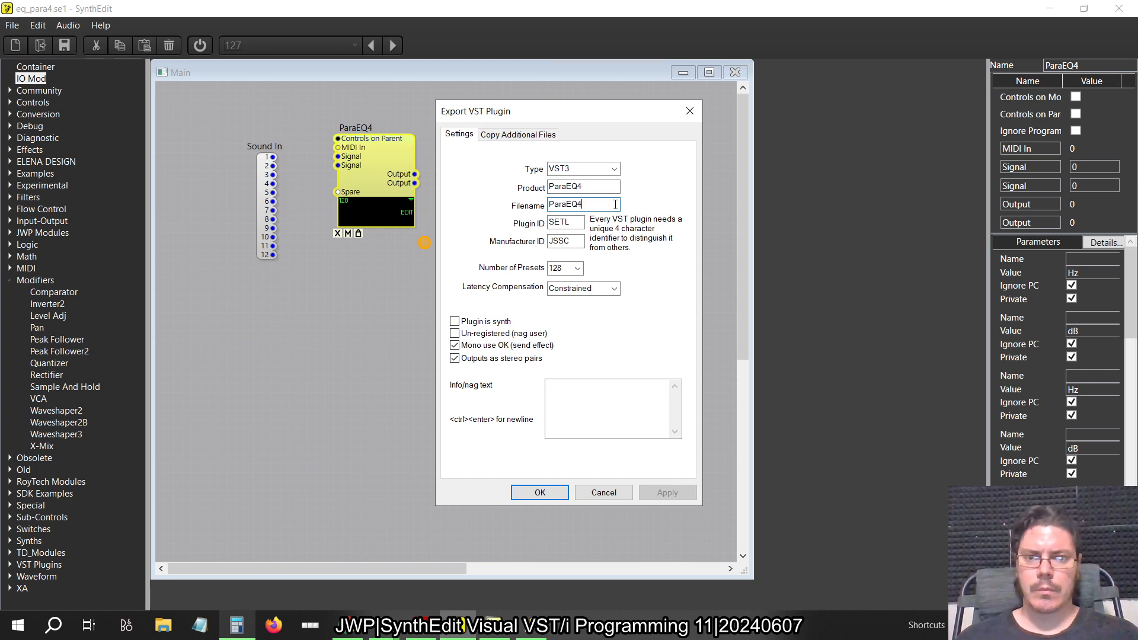
Set the export's plugin ID to SEPE and its manufacturer ID to ABCD.
{"action": "left_click", "coordinate": [572, 223]}
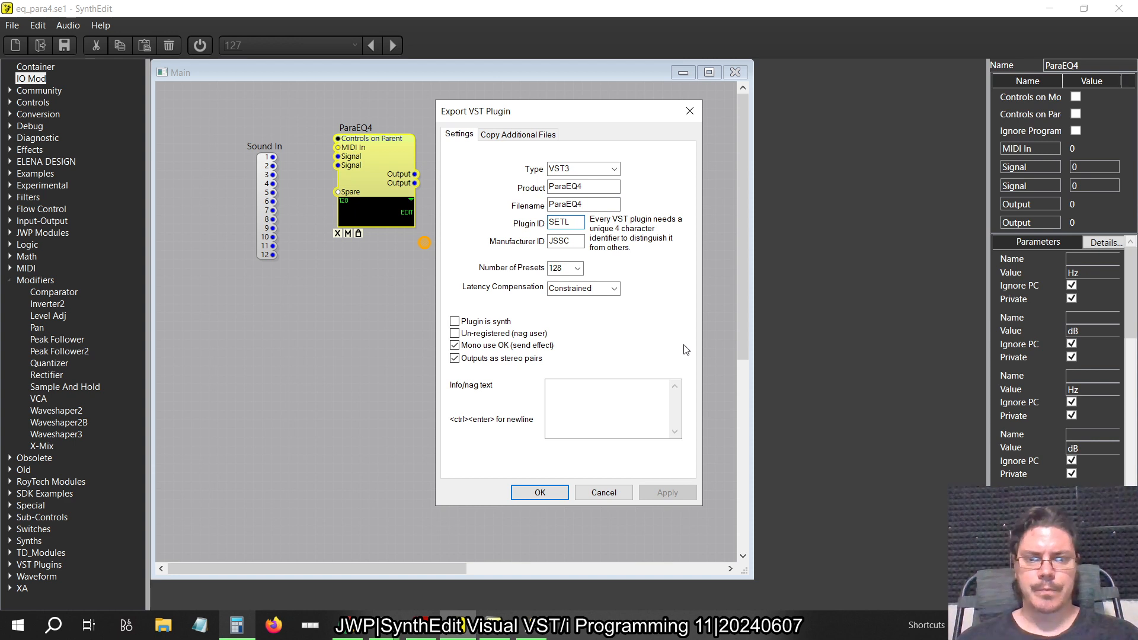
{"action": "key", "text": "BackSpace"}
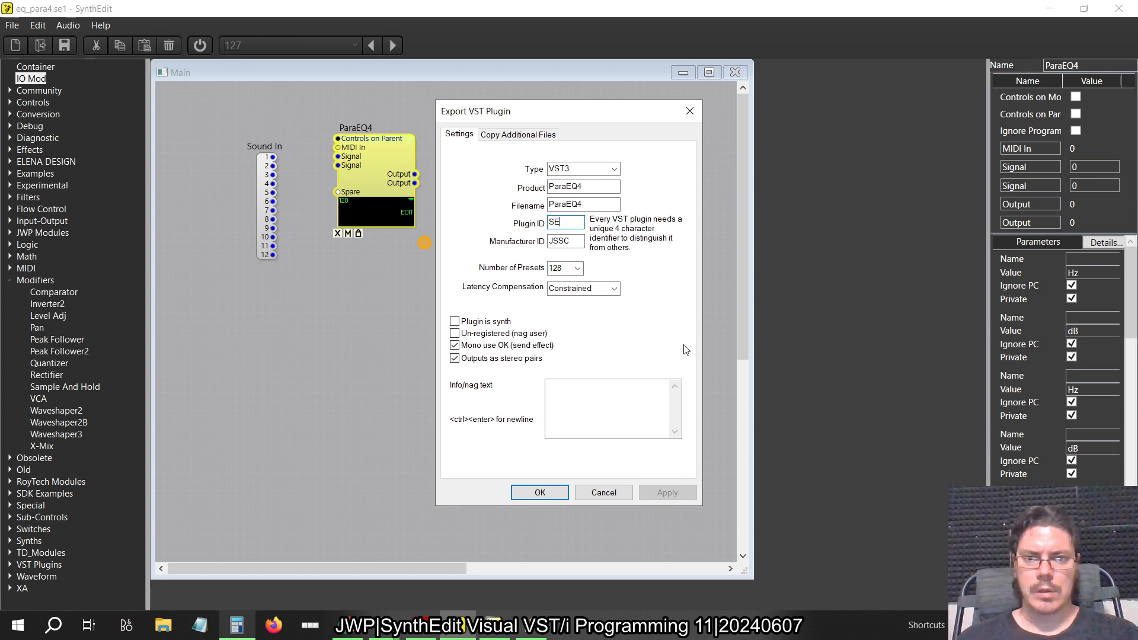
{"action": "type", "text": "P"}
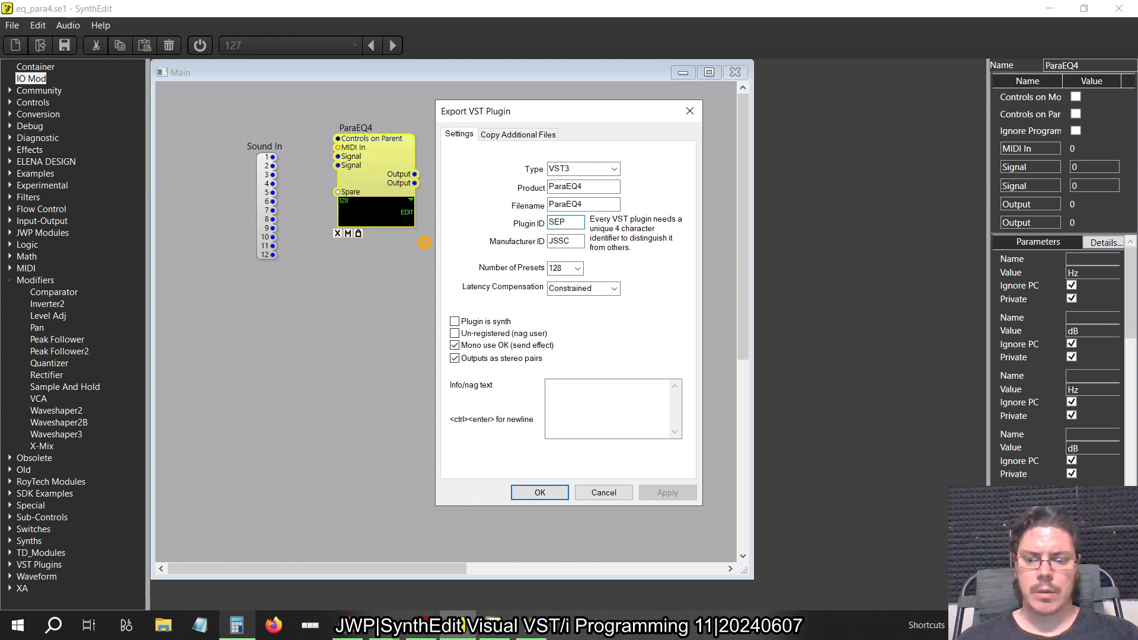
{"action": "type", "text": "E"}
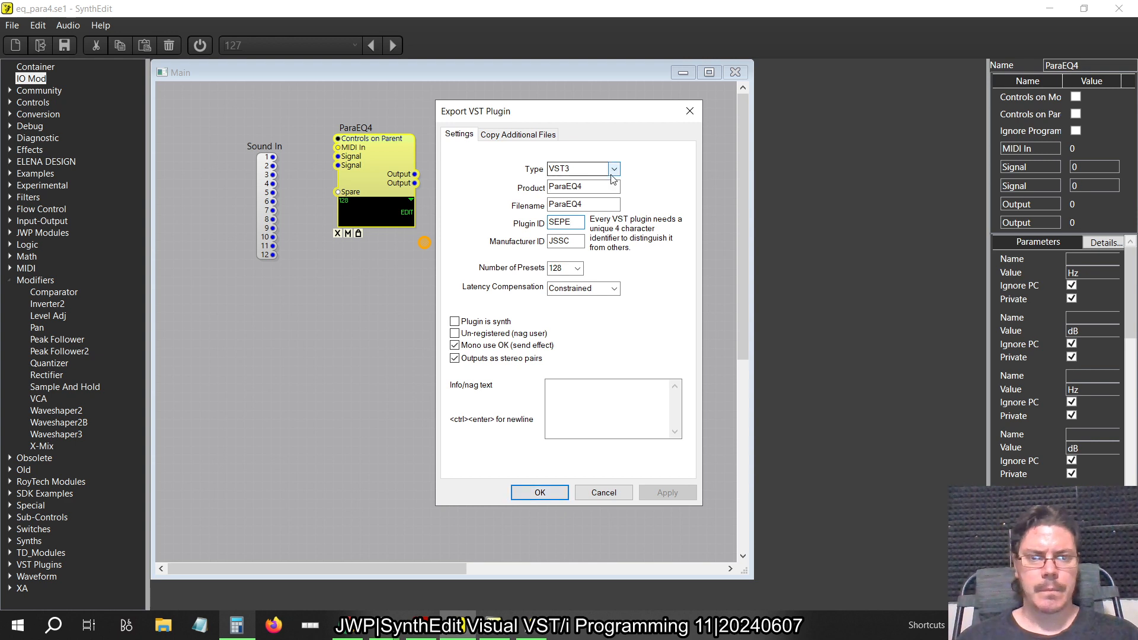
{"action": "key", "text": "Tab"}
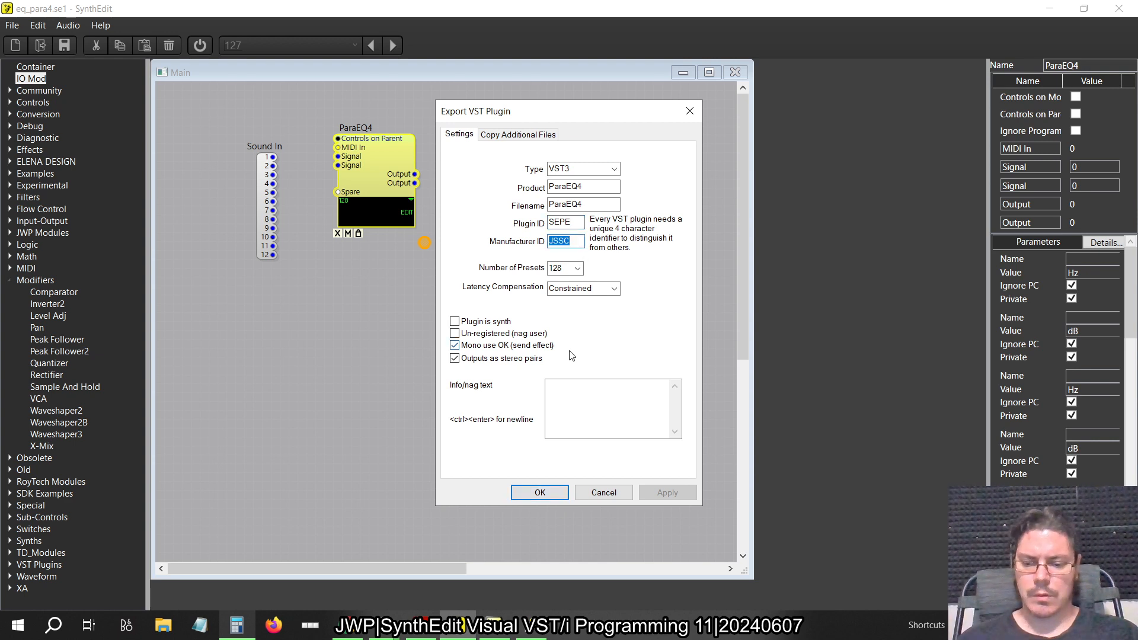
{"action": "type", "text": "J"}
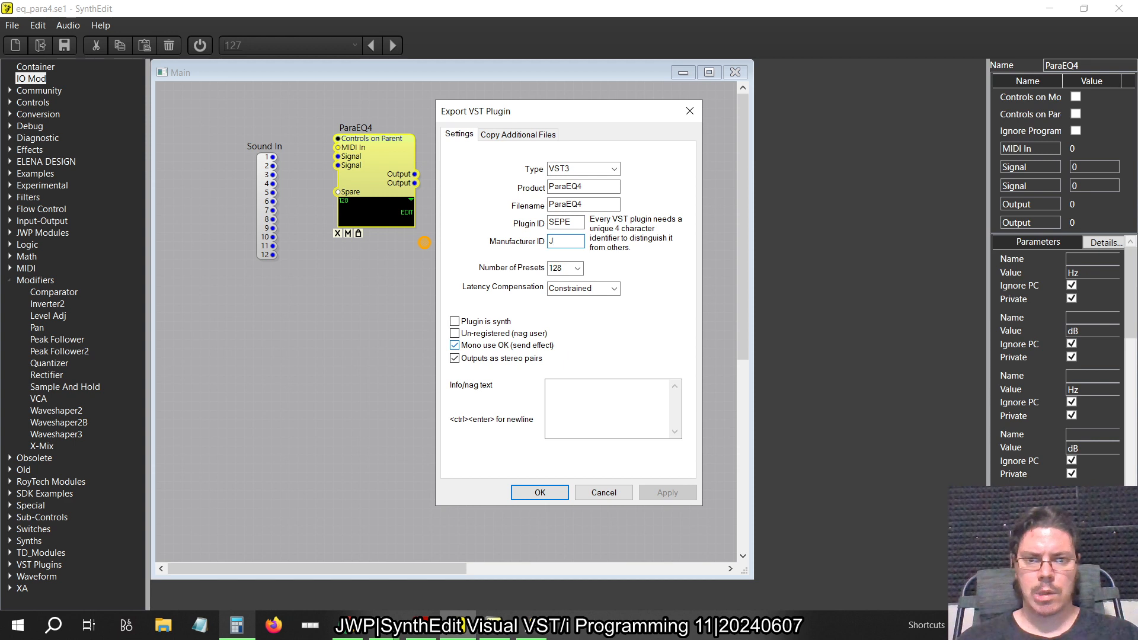
{"action": "type", "text": "AB"}
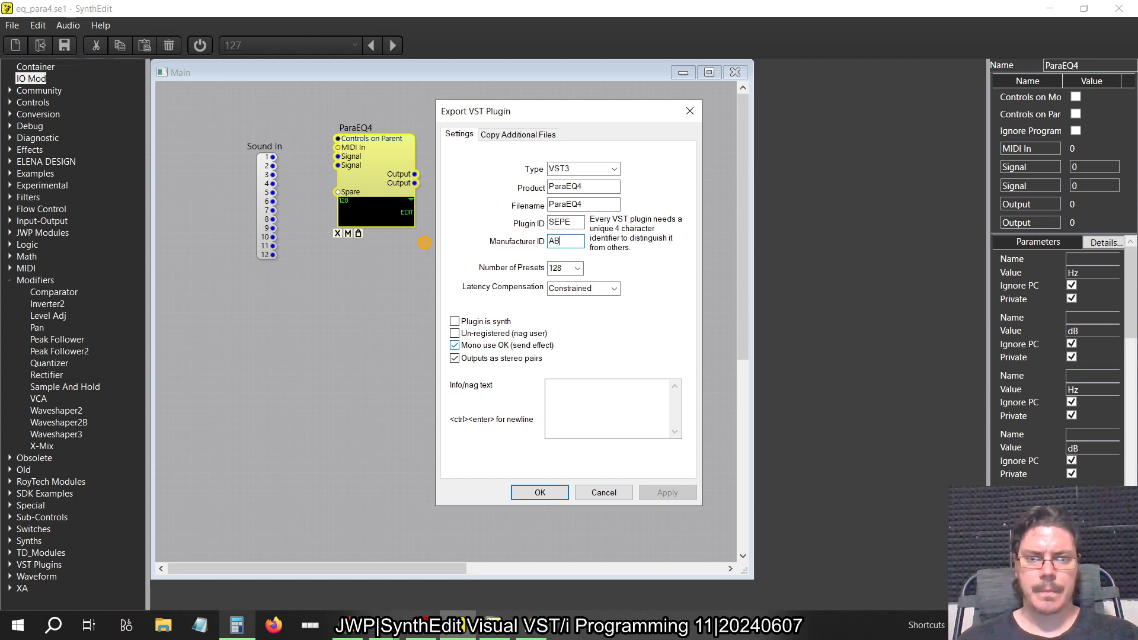
{"action": "type", "text": "CD"}
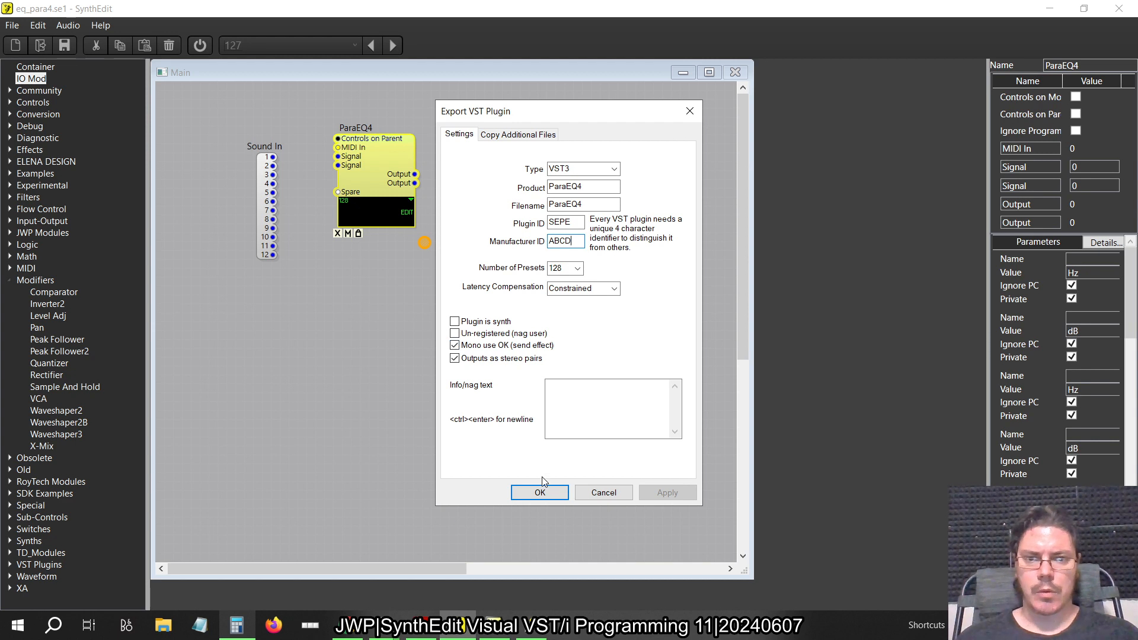
Export the VST3 plugin, saving the project file first, and launch FL Studio.
{"action": "left_click", "coordinate": [540, 492]}
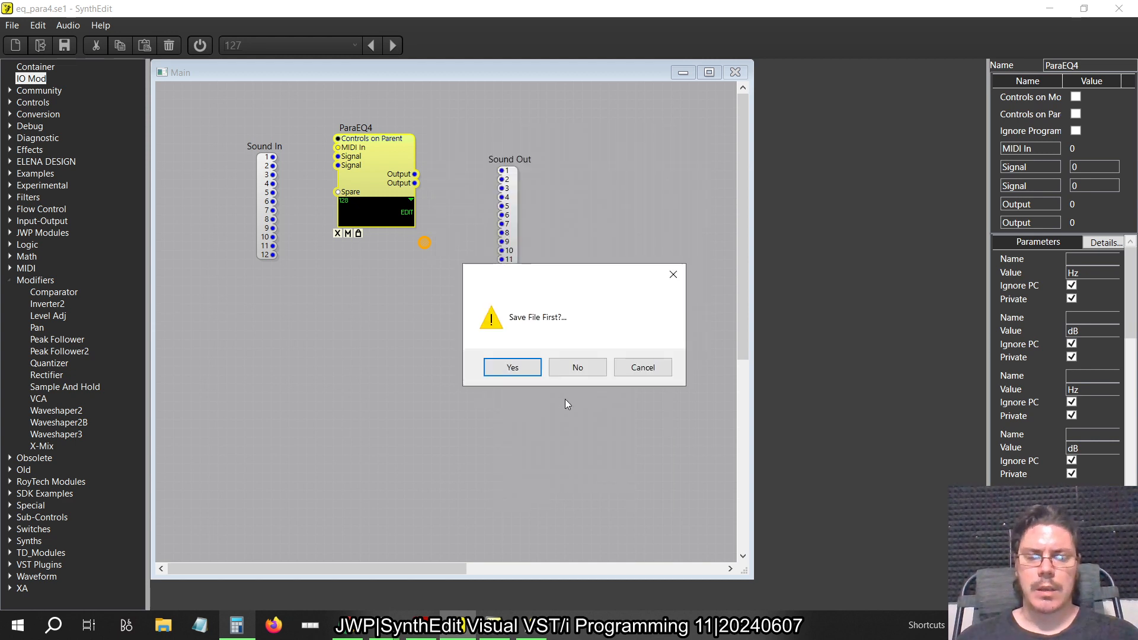
{"action": "left_click", "coordinate": [521, 372]}
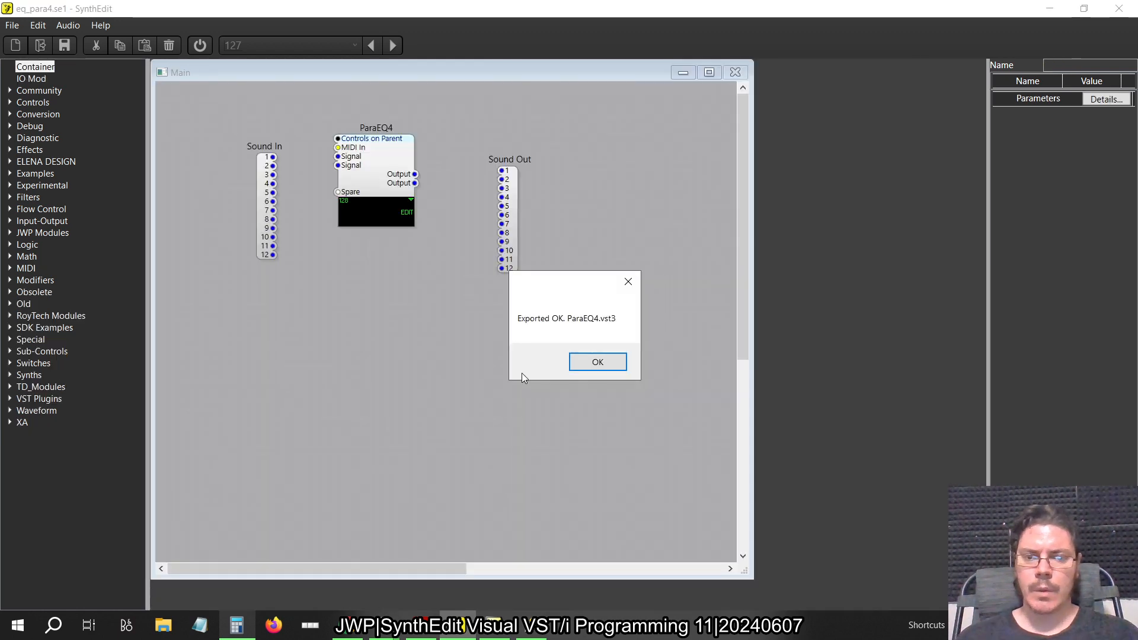
{"action": "key", "text": "super"}
{"action": "key", "text": "Escape"}
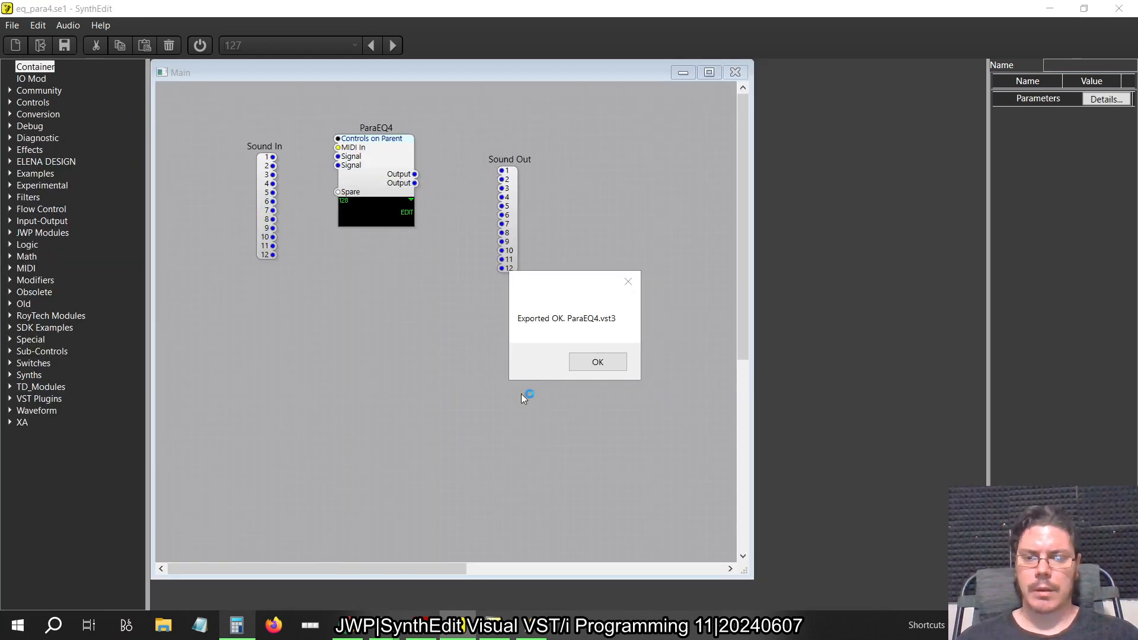
{"action": "left_click", "coordinate": [597, 362]}
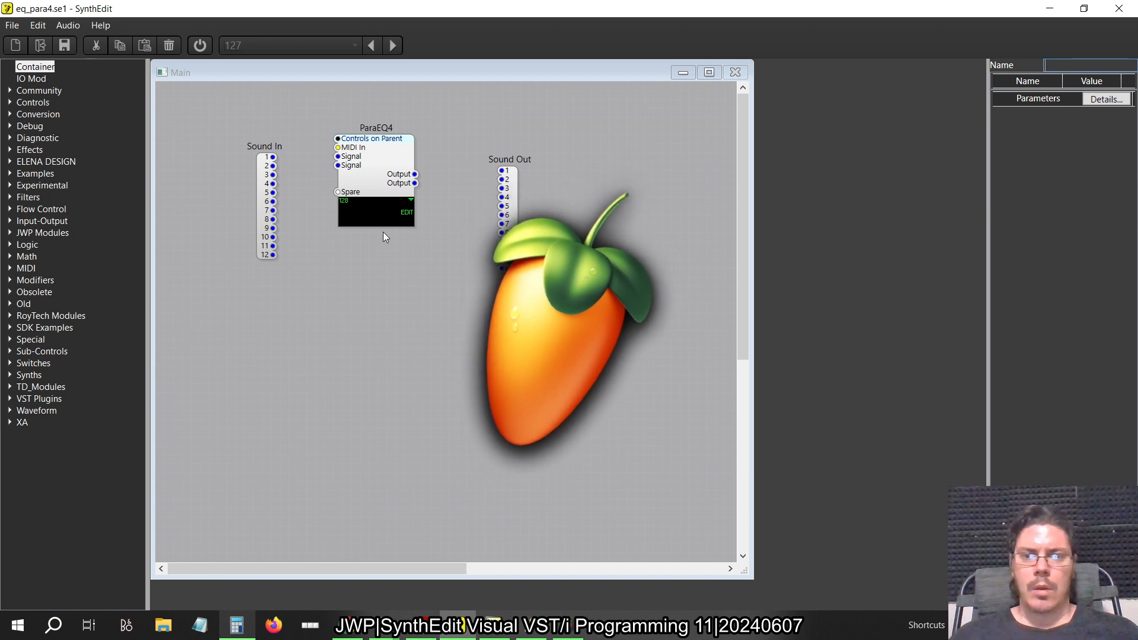
Switch to FL Studio and refresh the plugin list with a fast scan from the browser's plugin database.
{"action": "key", "text": "alt+Tab"}
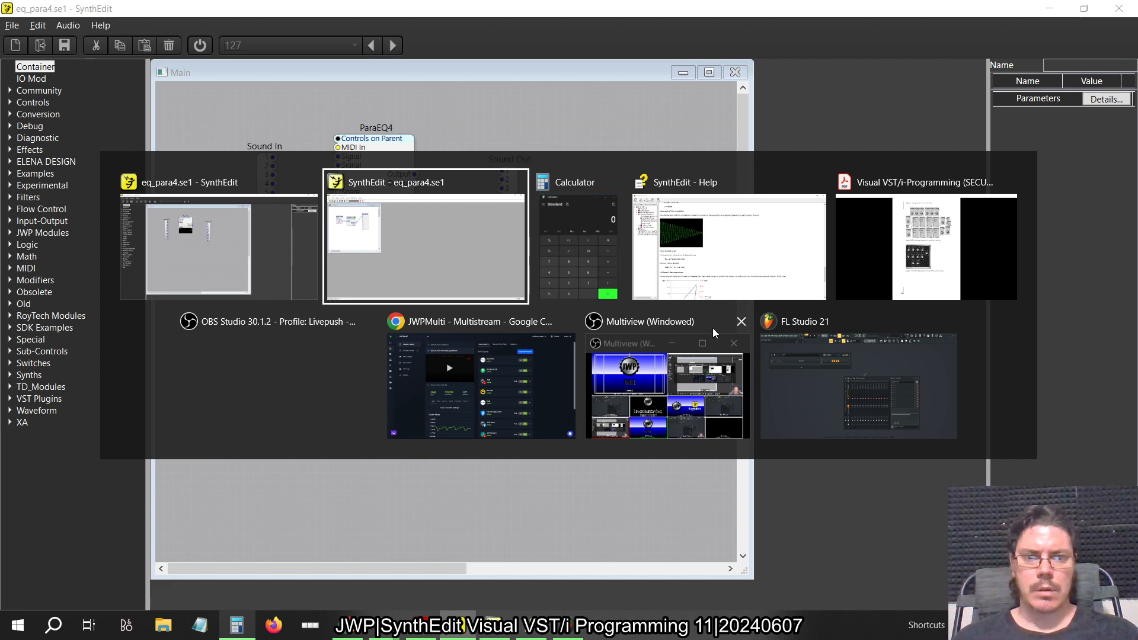
{"action": "left_click", "coordinate": [820, 353]}
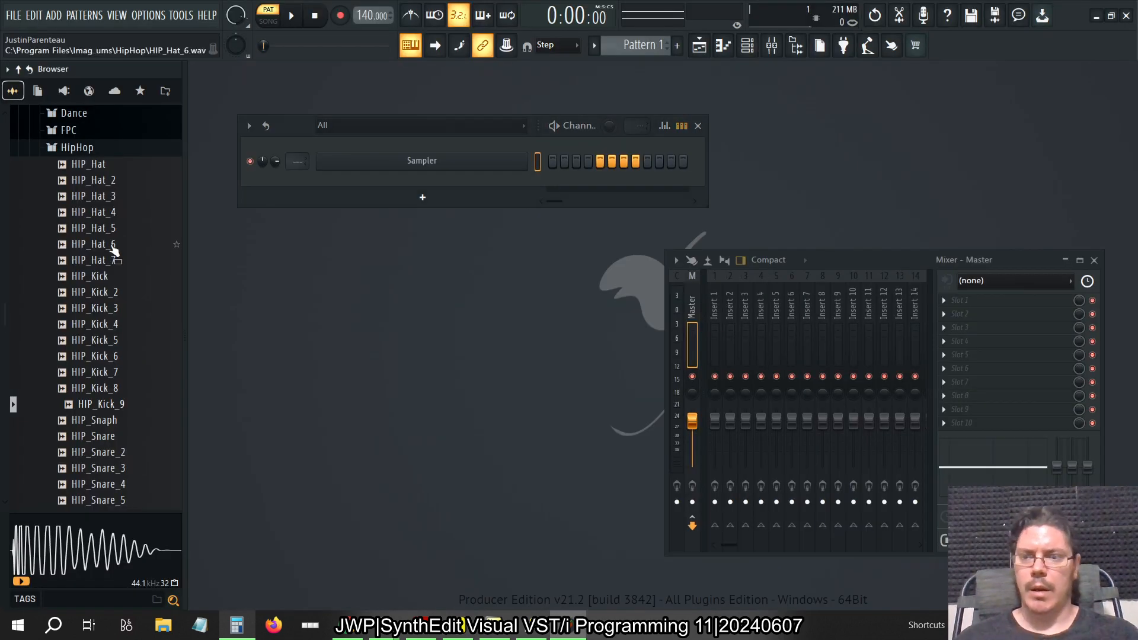
{"action": "left_click", "coordinate": [108, 149]}
{"action": "left_click", "coordinate": [64, 90]}
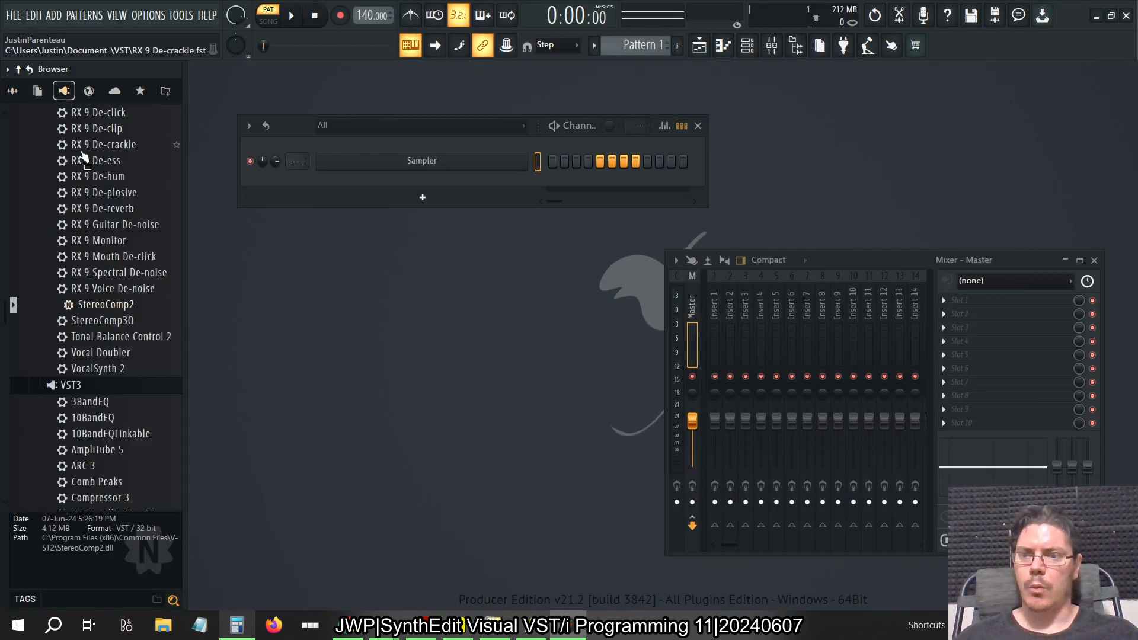
{"action": "scroll", "coordinate": [83, 160], "scroll_direction": "down", "scroll_amount": 5}
{"action": "scroll", "coordinate": [83, 160], "scroll_direction": "up", "scroll_amount": 5}
{"action": "left_click", "coordinate": [64, 184]}
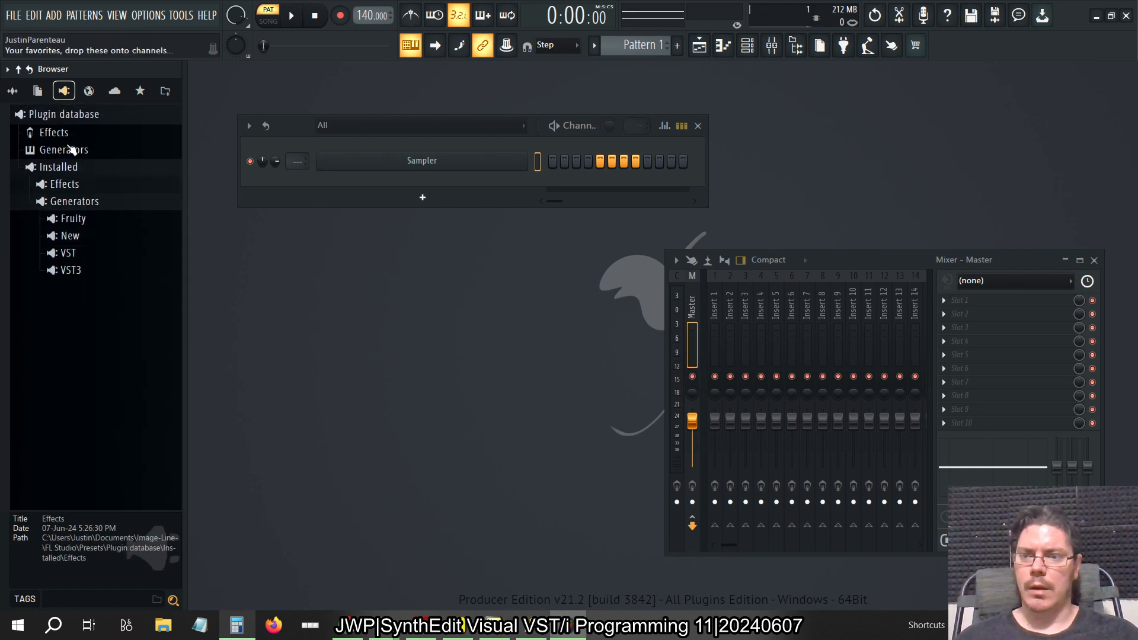
{"action": "right_click", "coordinate": [76, 116]}
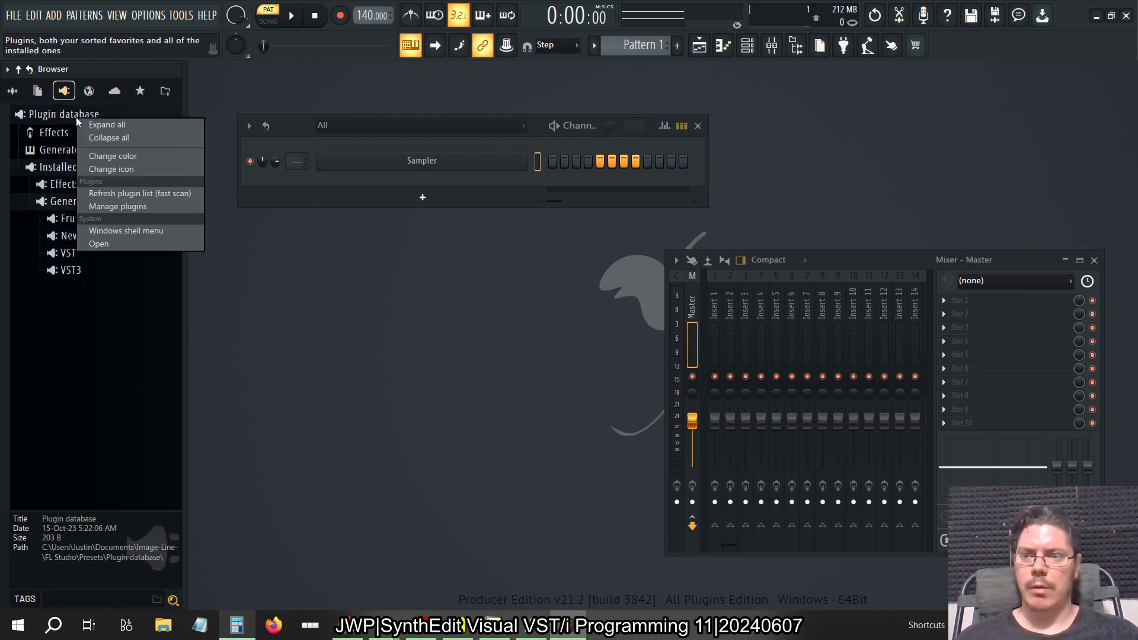
{"action": "left_click", "coordinate": [130, 196]}
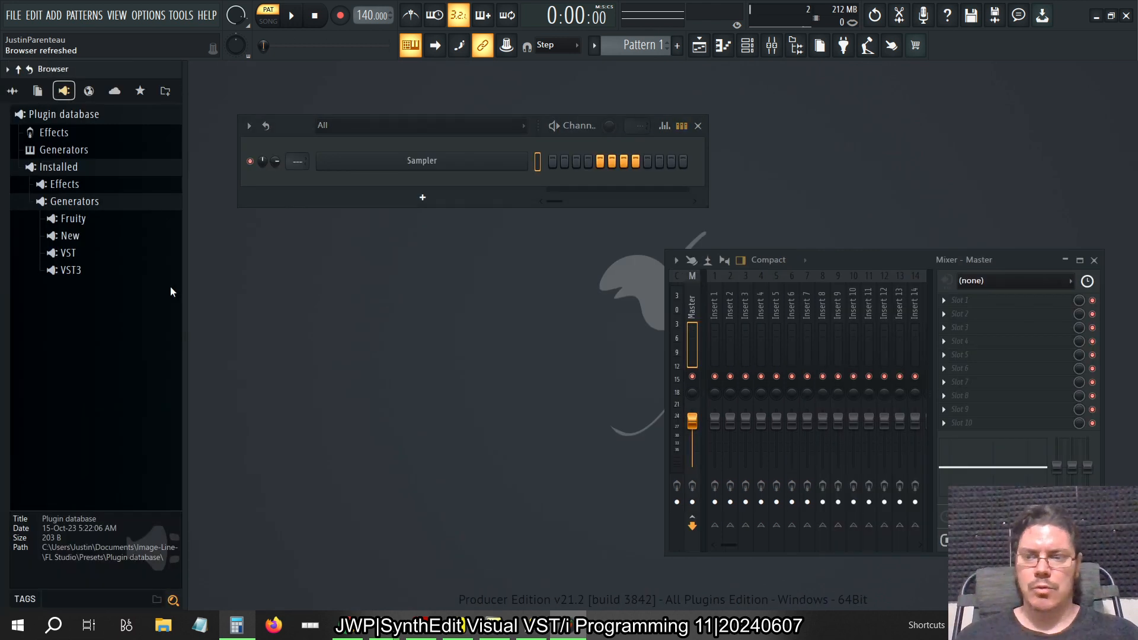
Collapse the installed generators and list the installed VST3 effects in the plugin database.
{"action": "left_click", "coordinate": [90, 201]}
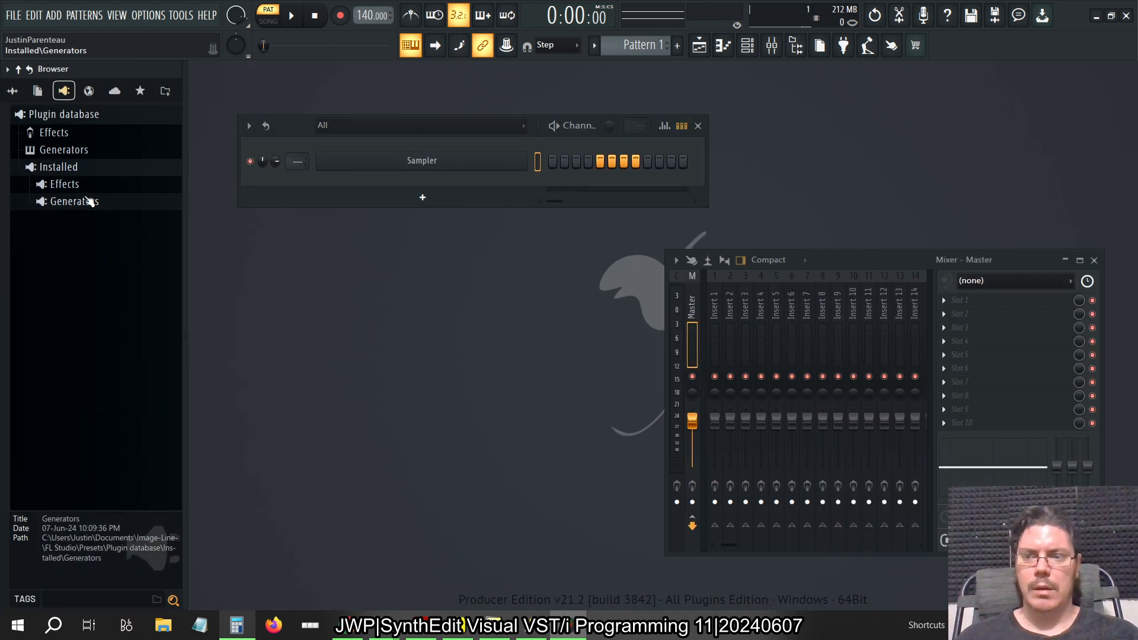
{"action": "left_click", "coordinate": [82, 185]}
{"action": "left_click", "coordinate": [95, 254]}
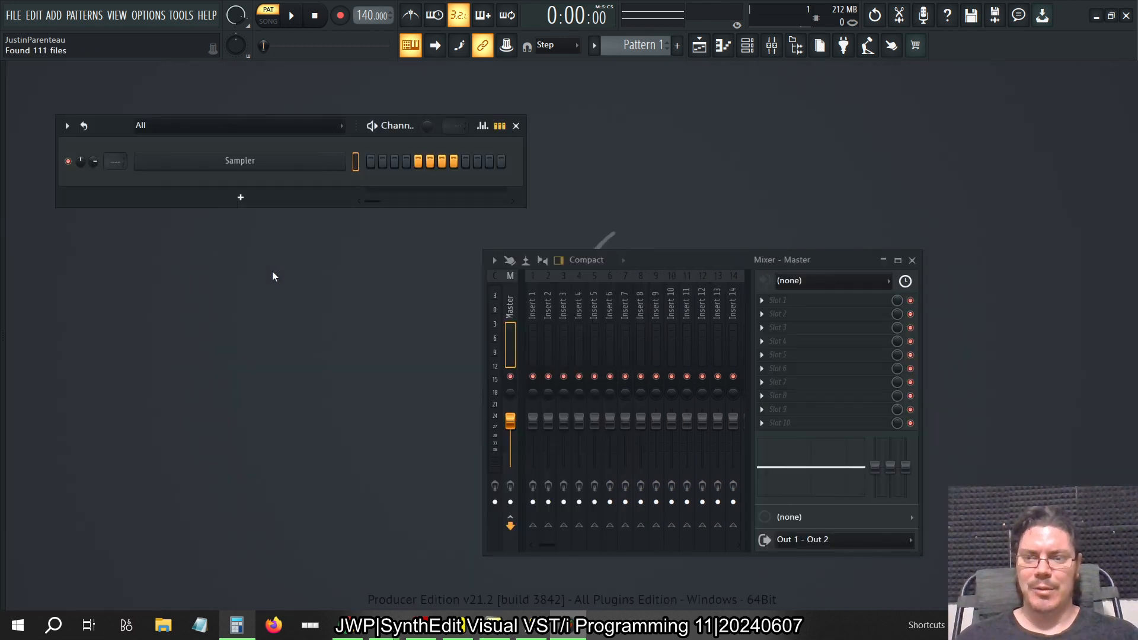
Replace the Sampler channel with 3x Osc and set its oscillator 1 shape to noise.
{"action": "right_click", "coordinate": [240, 167]}
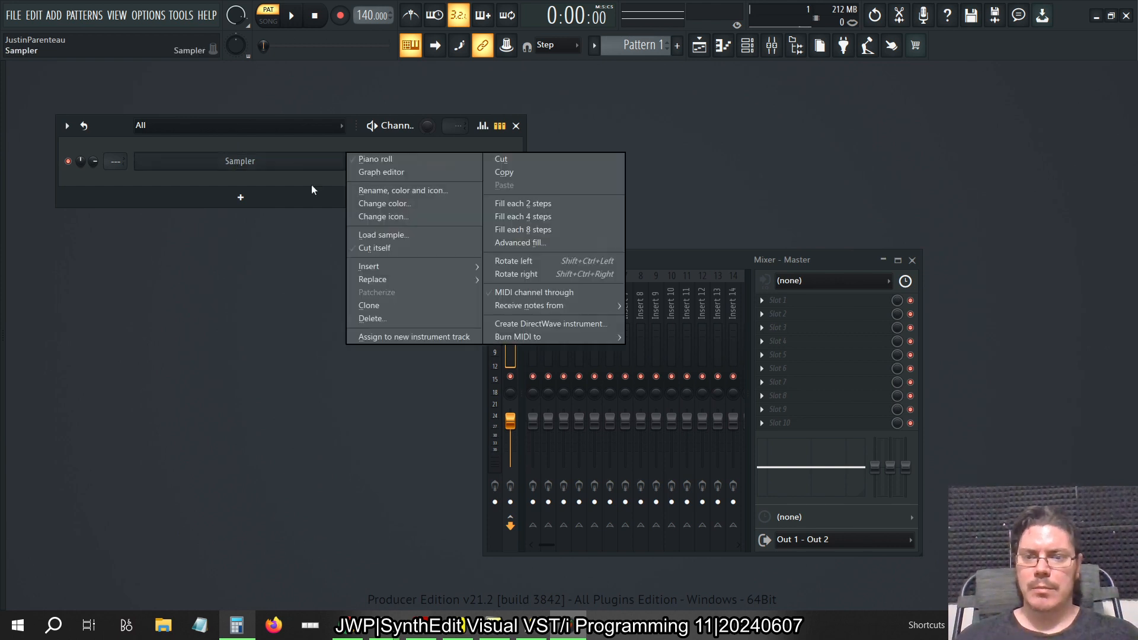
{"action": "mouse_move", "coordinate": [418, 279]}
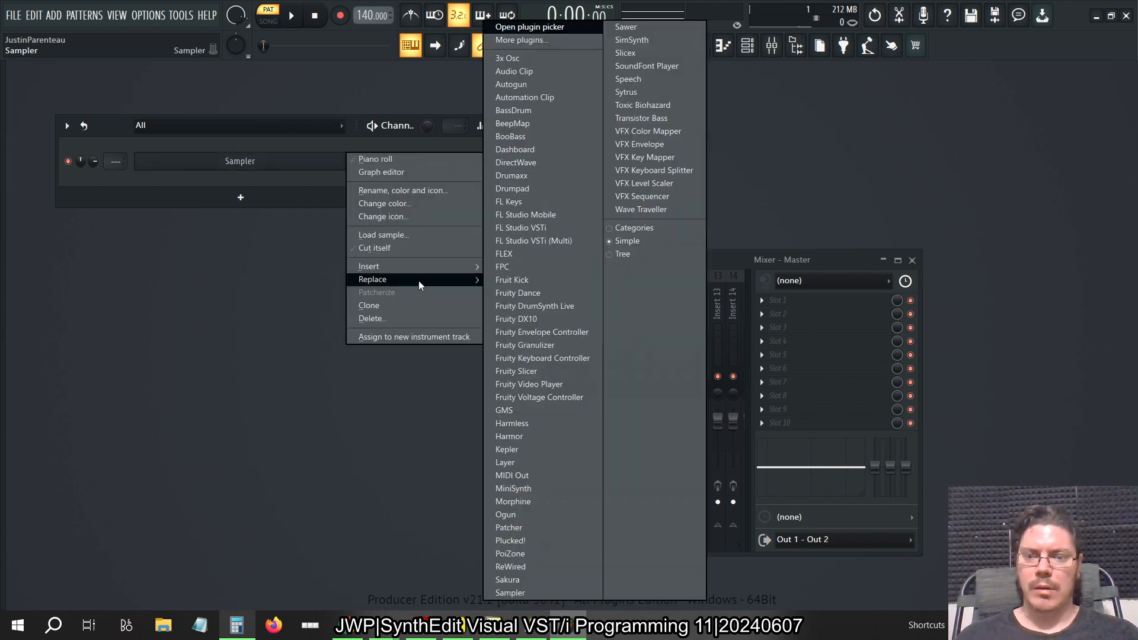
{"action": "left_click", "coordinate": [542, 59]}
{"action": "left_click_drag", "start_coordinate": [332, 268], "coordinate": [353, 151]}
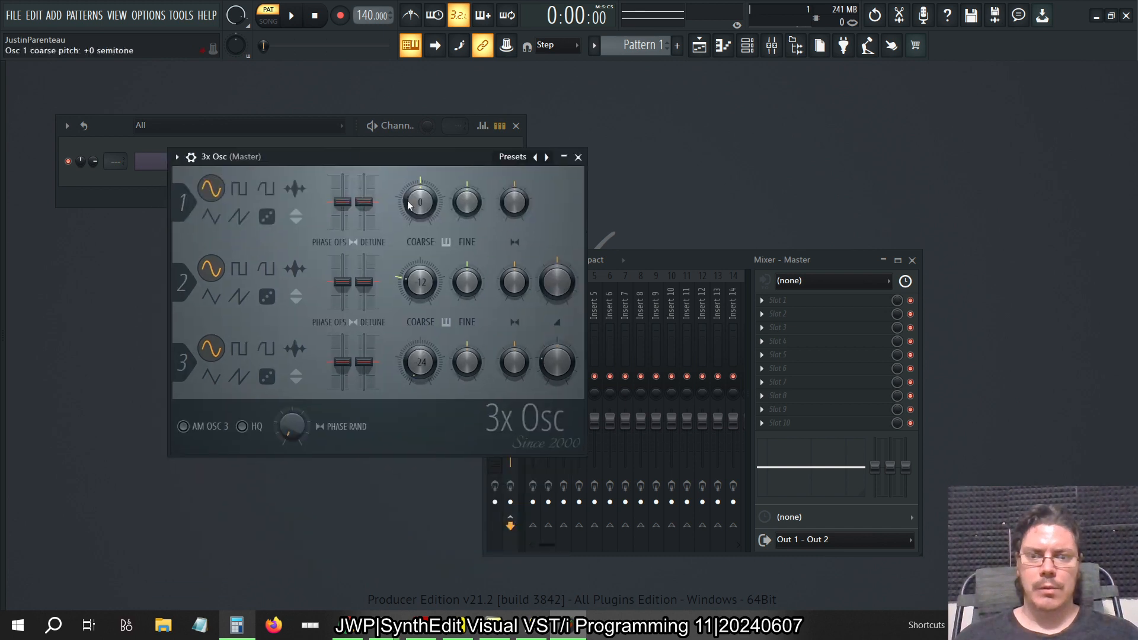
{"action": "left_click_drag", "start_coordinate": [565, 278], "coordinate": [560, 409]}
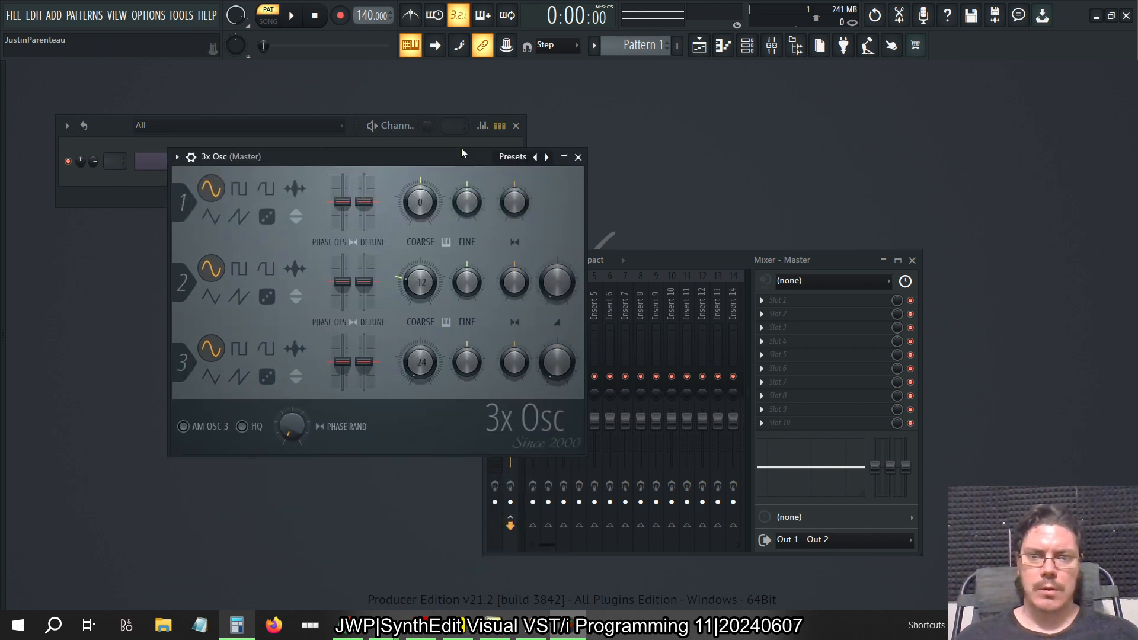
{"action": "left_click", "coordinate": [267, 217]}
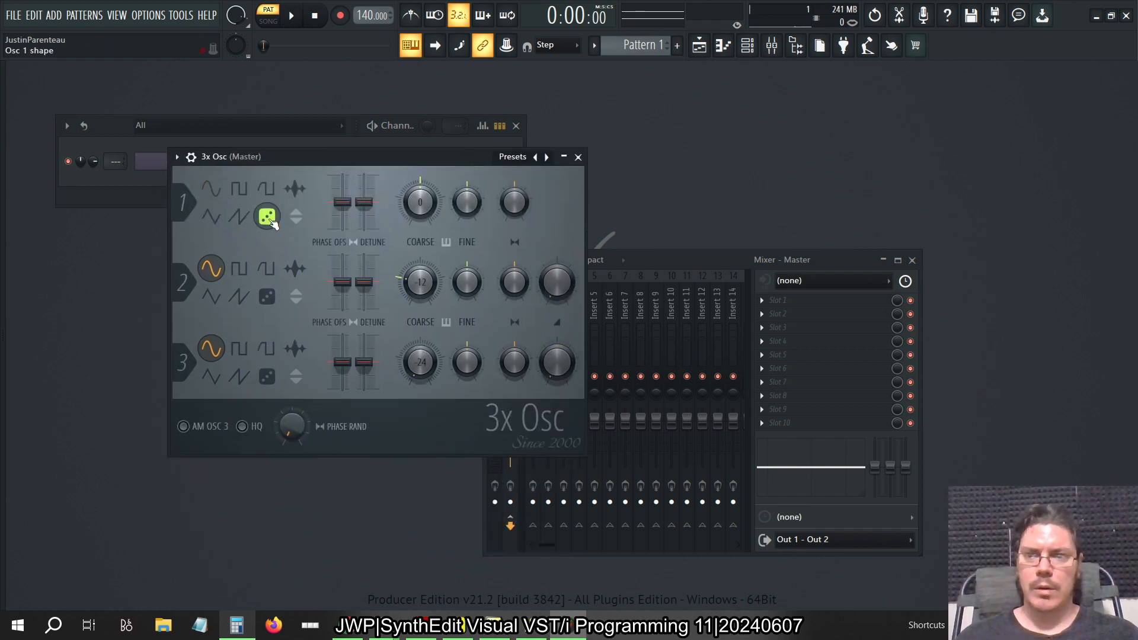
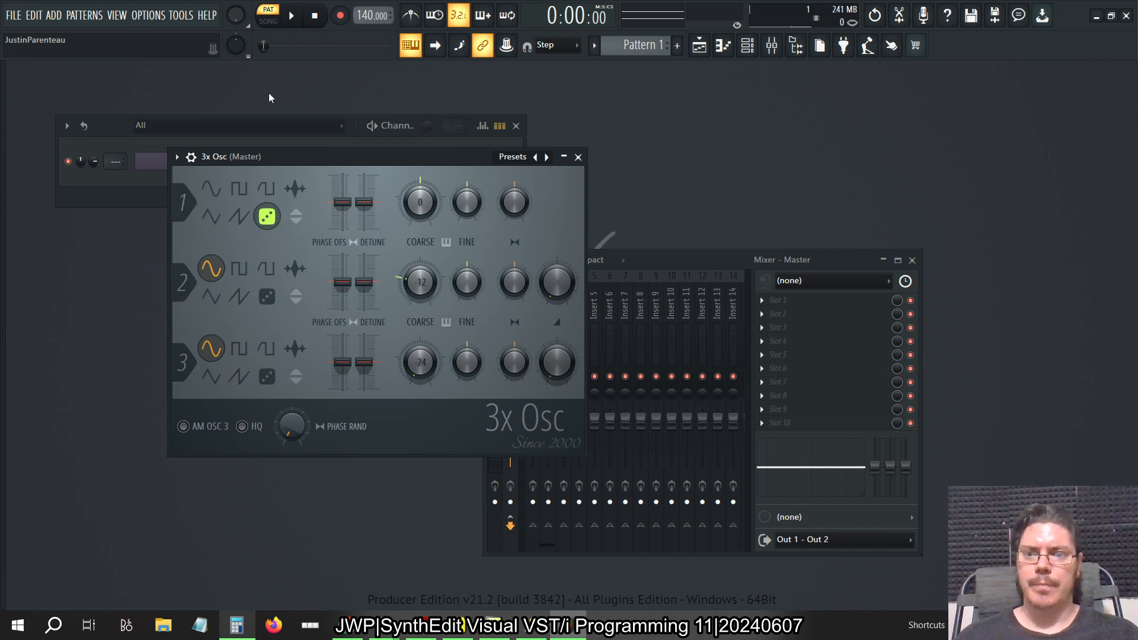
Arrange the 3x Osc and mixer windows side by side and start playback of the pattern.
{"action": "left_click_drag", "start_coordinate": [287, 157], "coordinate": [221, 262]}
{"action": "left_click_drag", "start_coordinate": [662, 265], "coordinate": [758, 194]}
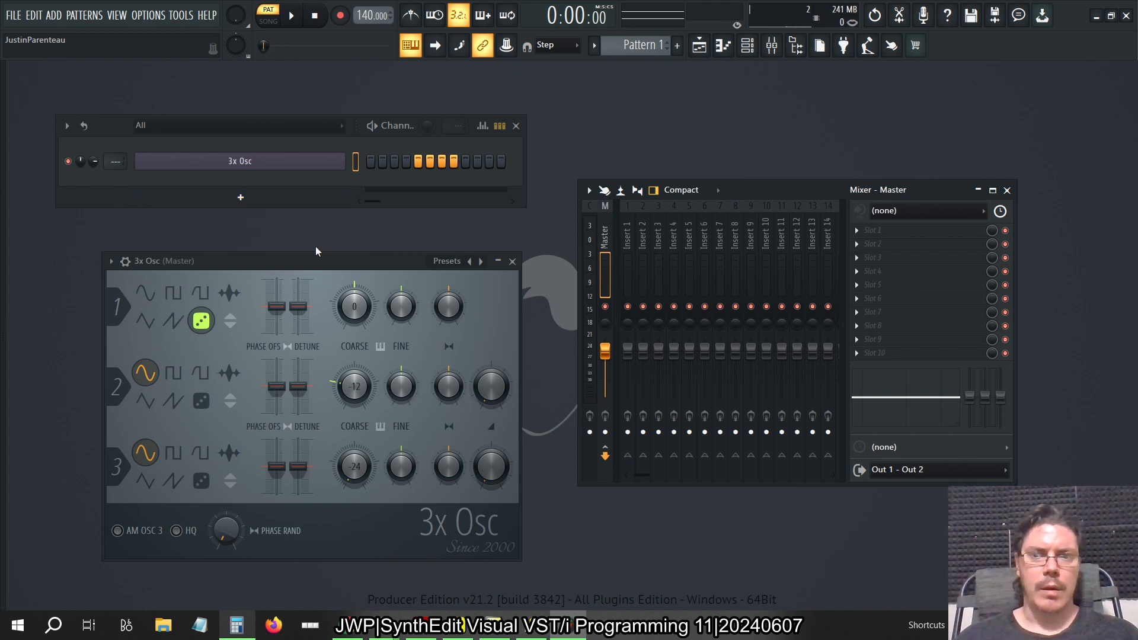
{"action": "key", "text": "space"}
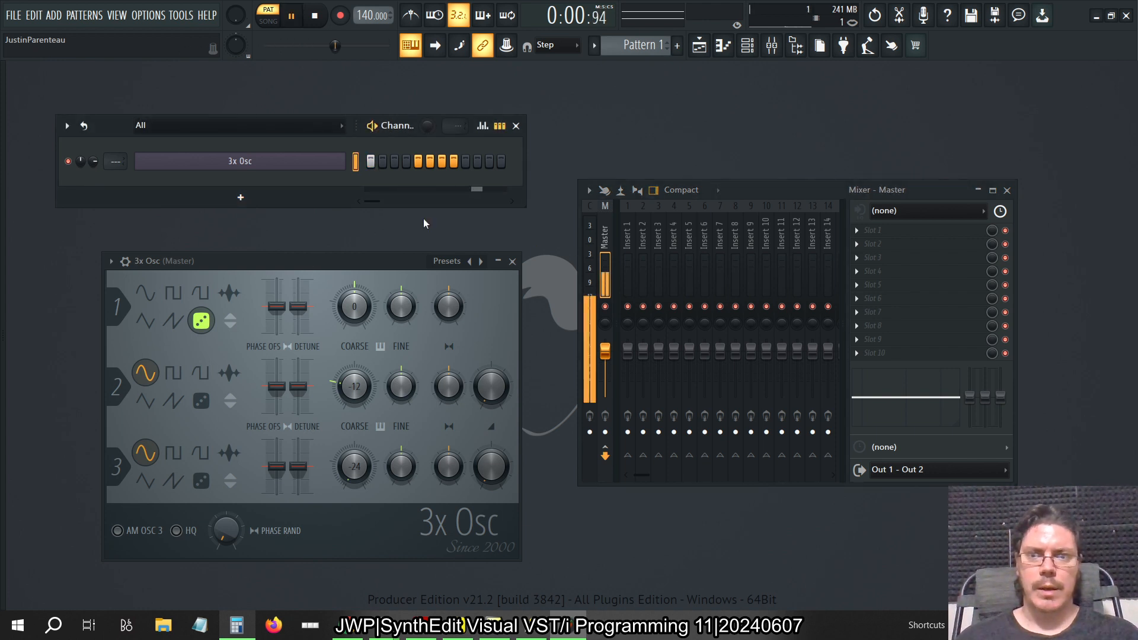
Load SPAN Plus into slot 7 of the master track and move its window clear of the mixer's effect slots.
{"action": "left_click", "coordinate": [875, 312]}
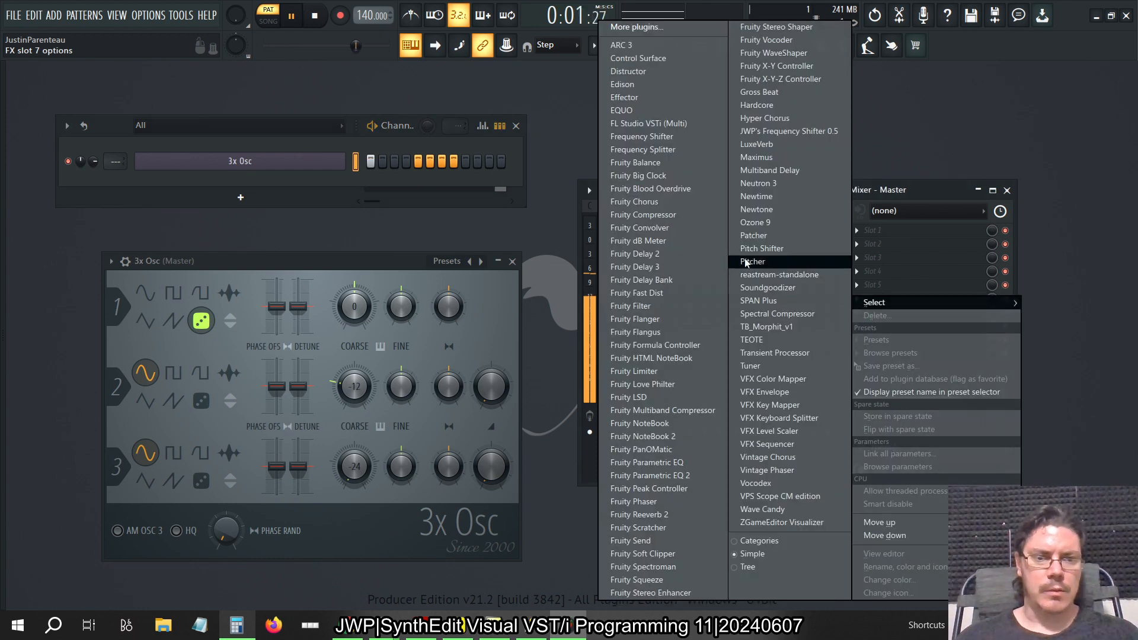
{"action": "left_click", "coordinate": [758, 301]}
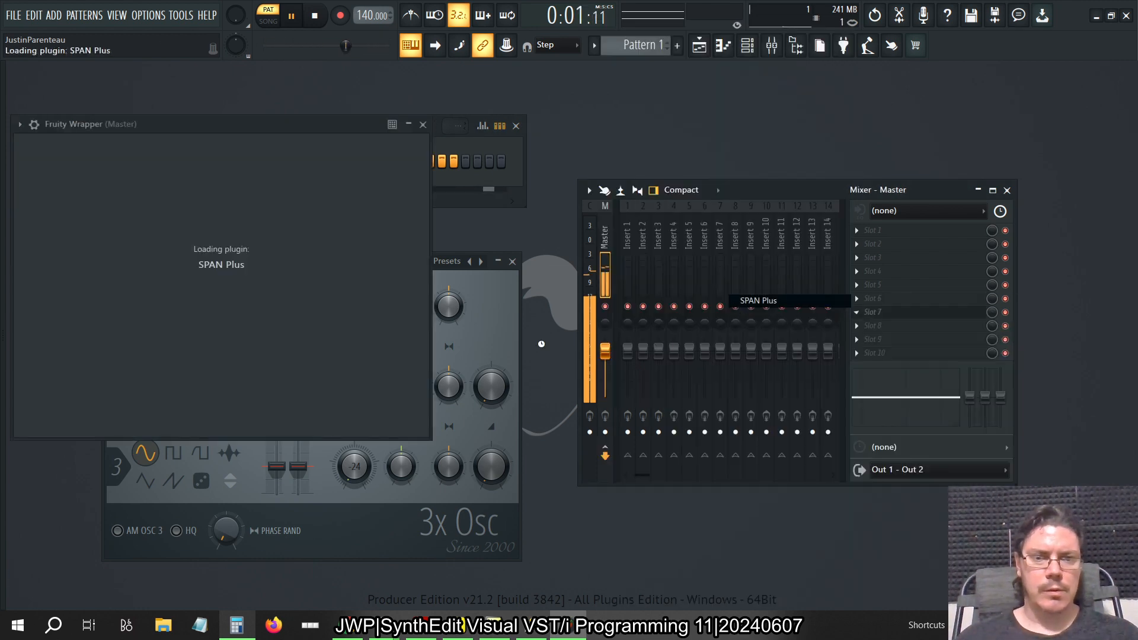
{"action": "left_click_drag", "start_coordinate": [246, 128], "coordinate": [472, 168]}
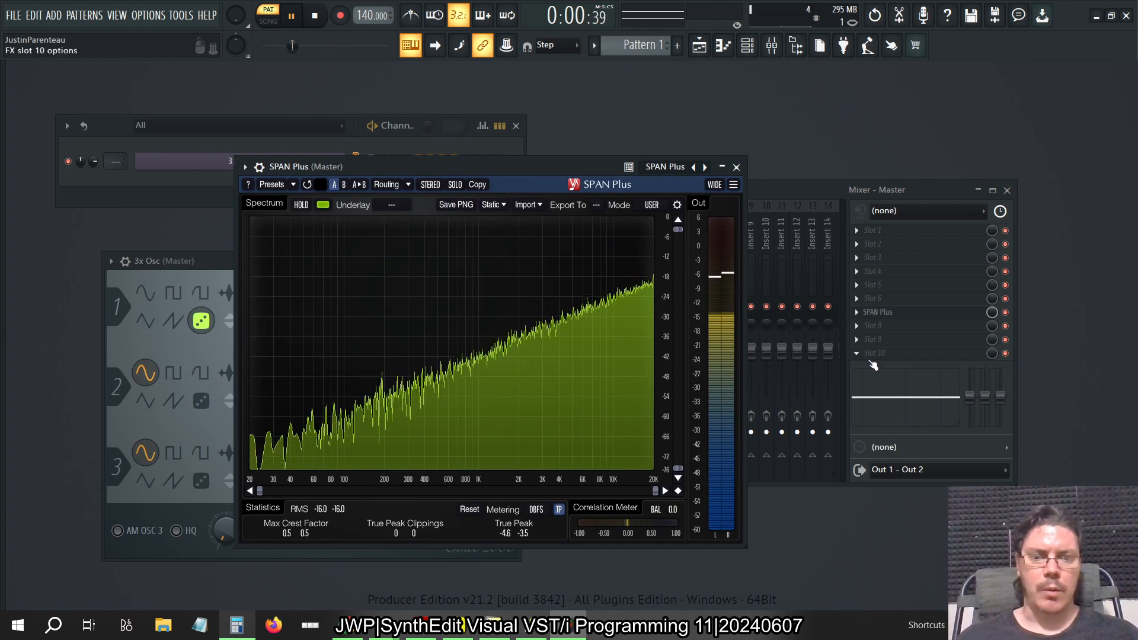
Set SPAN Plus's spectrum slope to 0.00 and close the spectrum mode editor.
{"action": "left_click", "coordinate": [677, 205]}
{"action": "left_click_drag", "start_coordinate": [444, 303], "coordinate": [208, 234]}
{"action": "mouse_move", "coordinate": [283, 363]}
{"action": "left_mouse_down"}
{"action": "mouse_move", "coordinate": [283, 346]}
{"action": "mouse_move", "coordinate": [283, 416]}
{"action": "mouse_move", "coordinate": [286, 383]}
{"action": "left_mouse_up"}
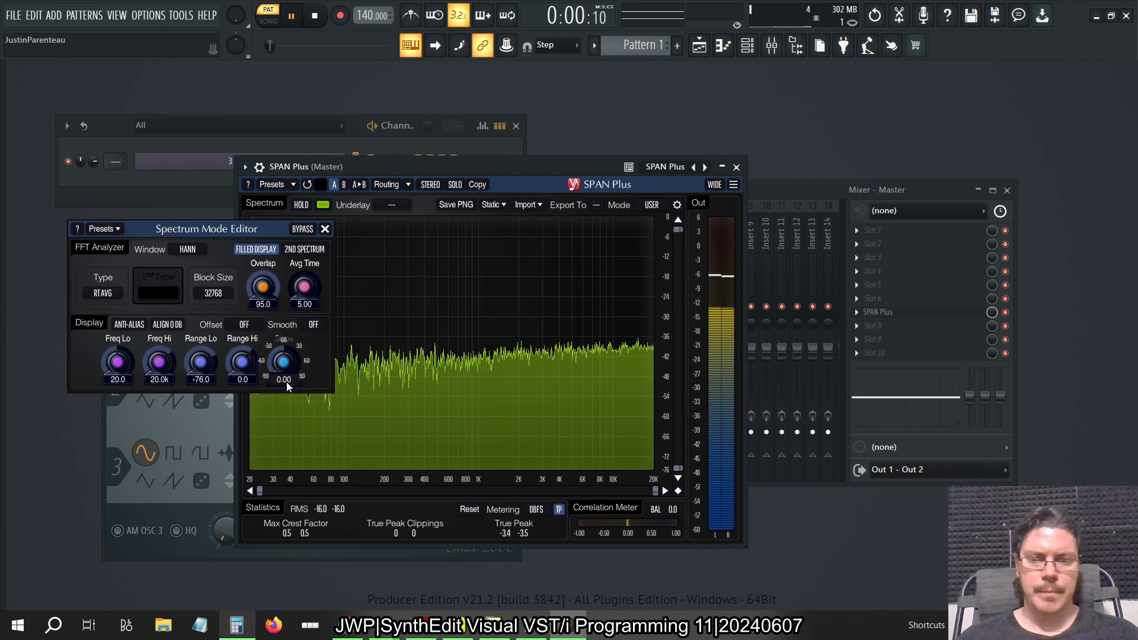
{"action": "left_click", "coordinate": [325, 229]}
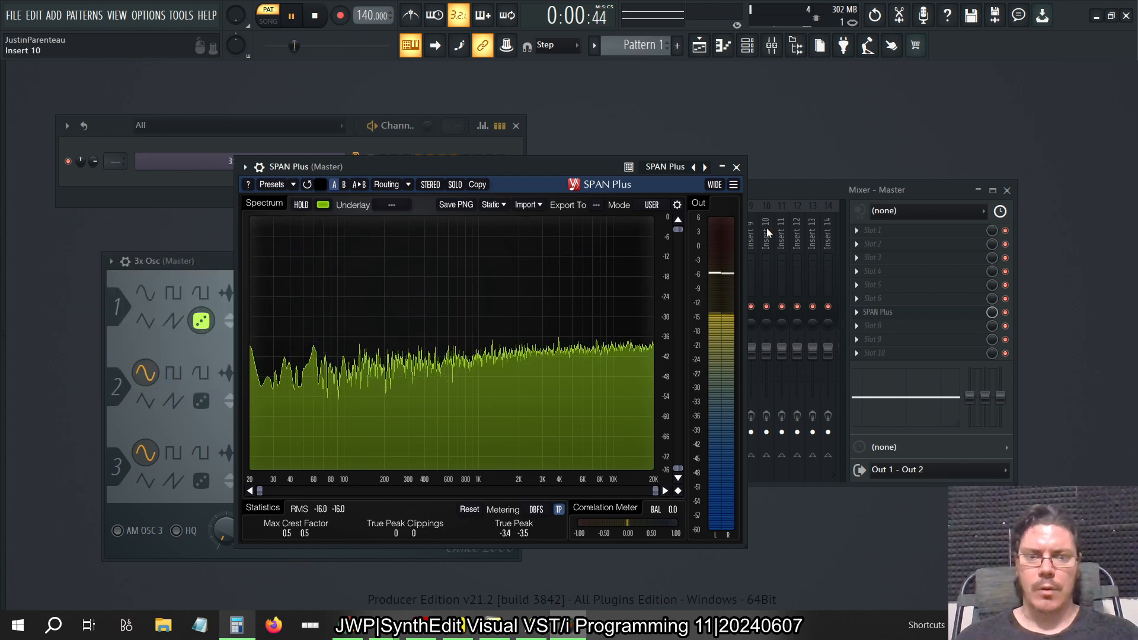
Select mixer track Insert 1 and route the 3x Osc channel to mixer track 1.
{"action": "left_click", "coordinate": [784, 195]}
{"action": "left_click_drag", "start_coordinate": [736, 225], "coordinate": [620, 223]}
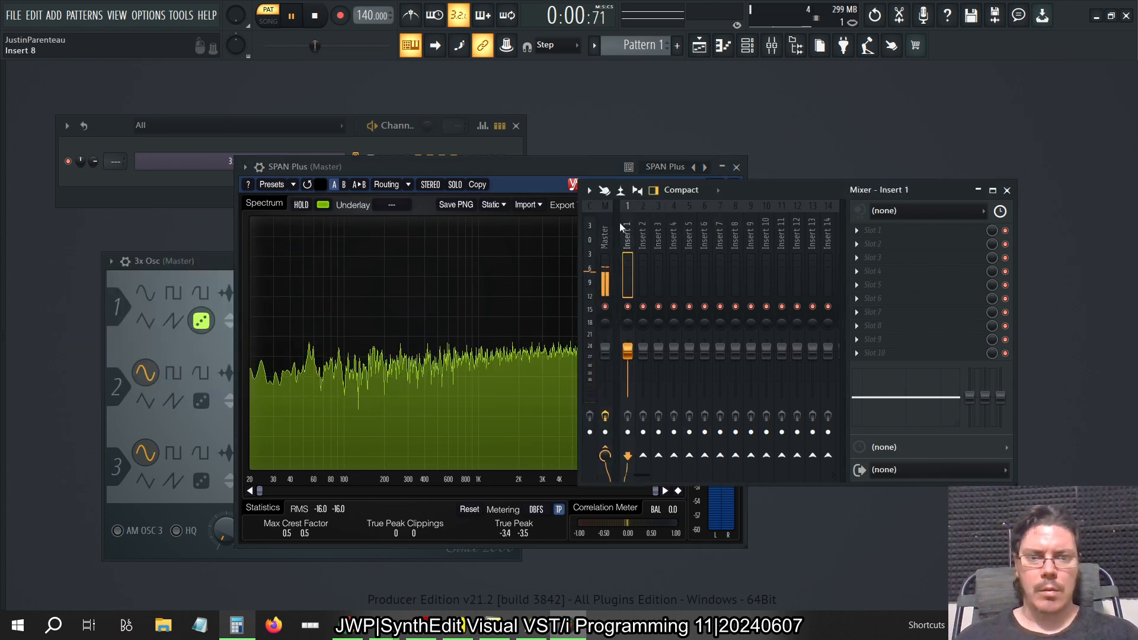
{"action": "left_click_drag", "start_coordinate": [115, 161], "coordinate": [115, 154]}
Load ParaEQ4 from the installed VST3 effects onto Insert 1 and move its window below the spectrum display.
{"action": "mouse_move", "coordinate": [1, 236]}
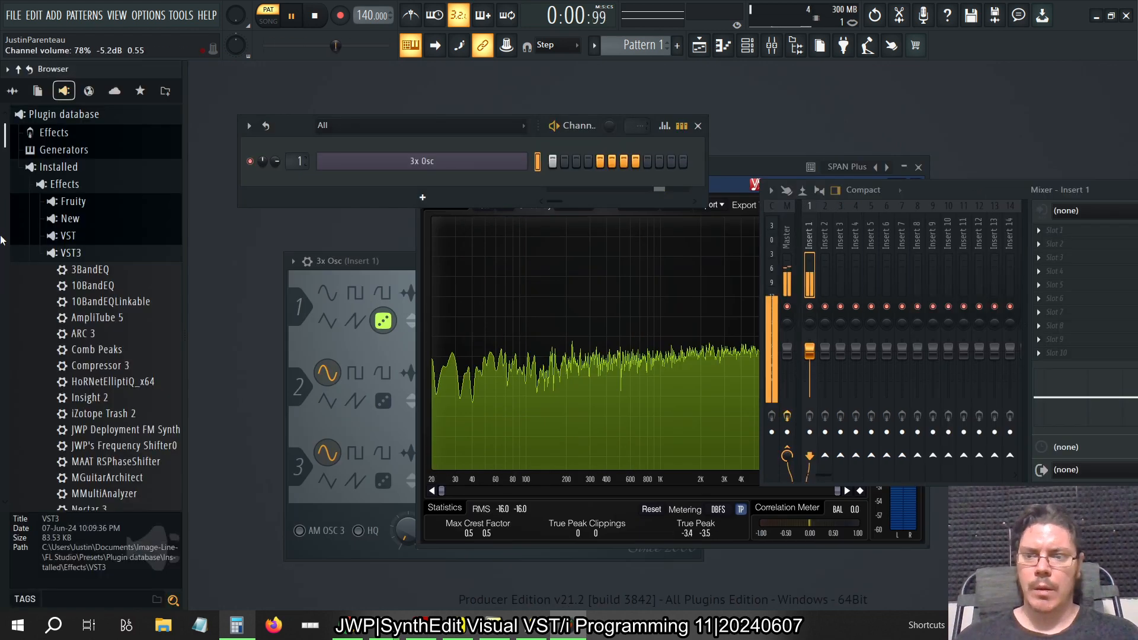
{"action": "scroll", "coordinate": [115, 332], "scroll_direction": "down", "scroll_amount": 15}
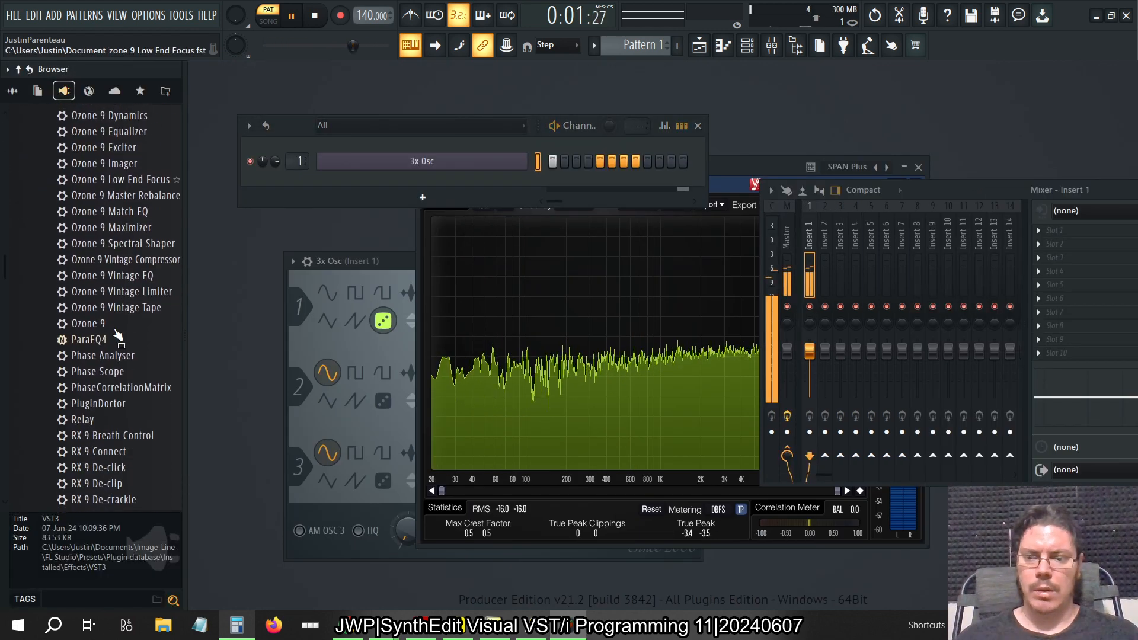
{"action": "left_click_drag", "start_coordinate": [117, 336], "coordinate": [626, 233]}
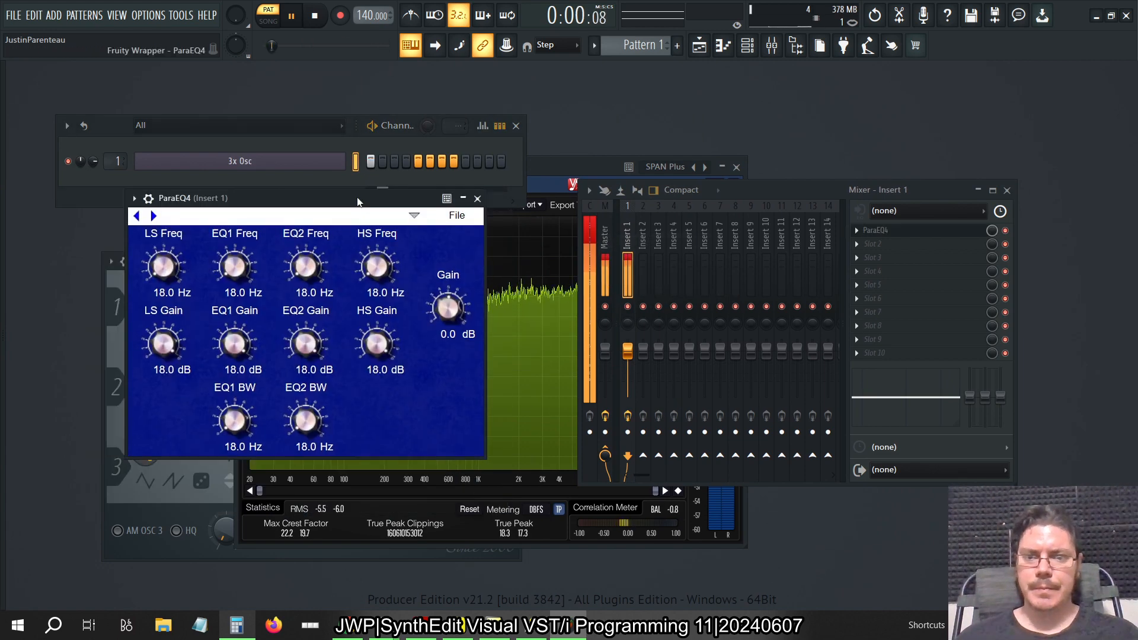
{"action": "left_click_drag", "start_coordinate": [357, 202], "coordinate": [636, 341]}
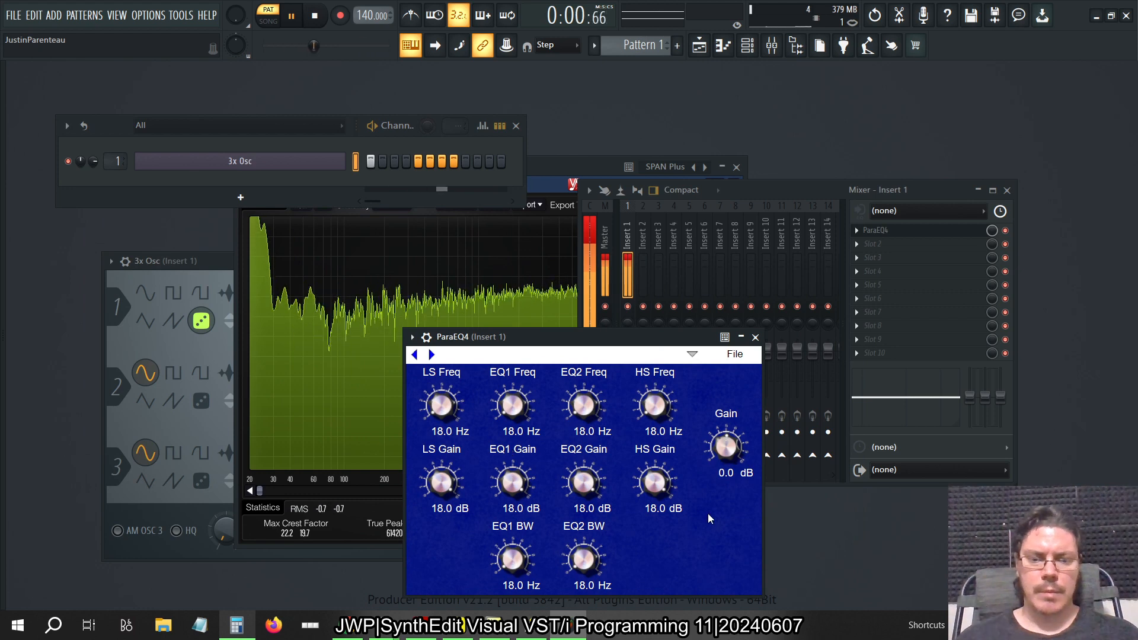
Stop playback and delete ParaEQ4 from the first effect slot of Insert 1.
{"action": "left_click", "coordinate": [314, 15]}
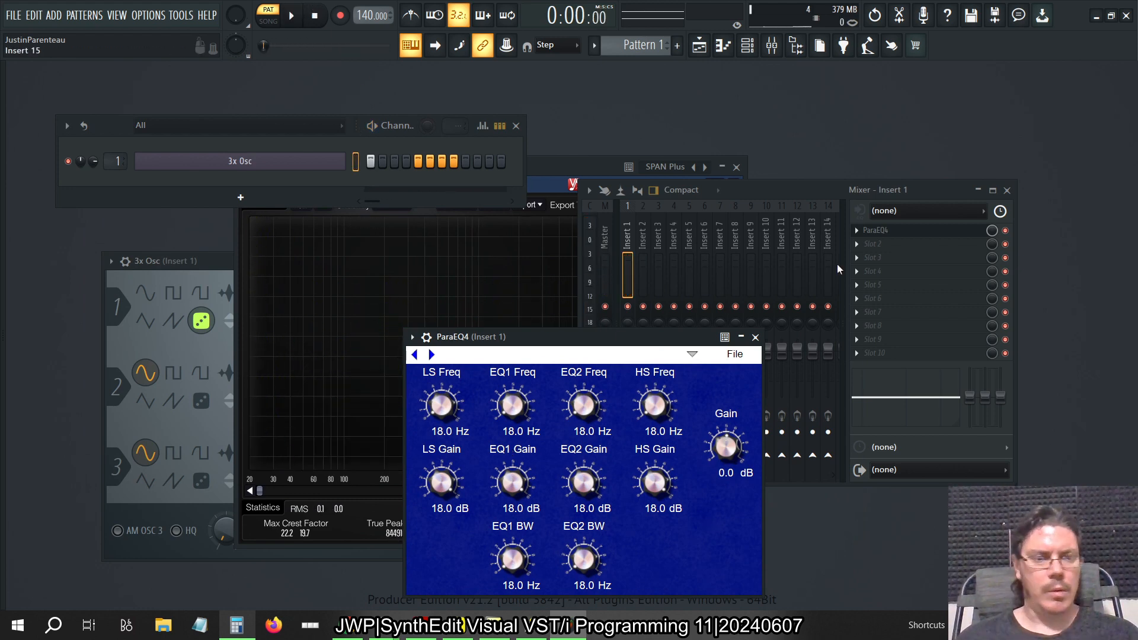
{"action": "left_click", "coordinate": [857, 231]}
{"action": "left_click", "coordinate": [869, 258]}
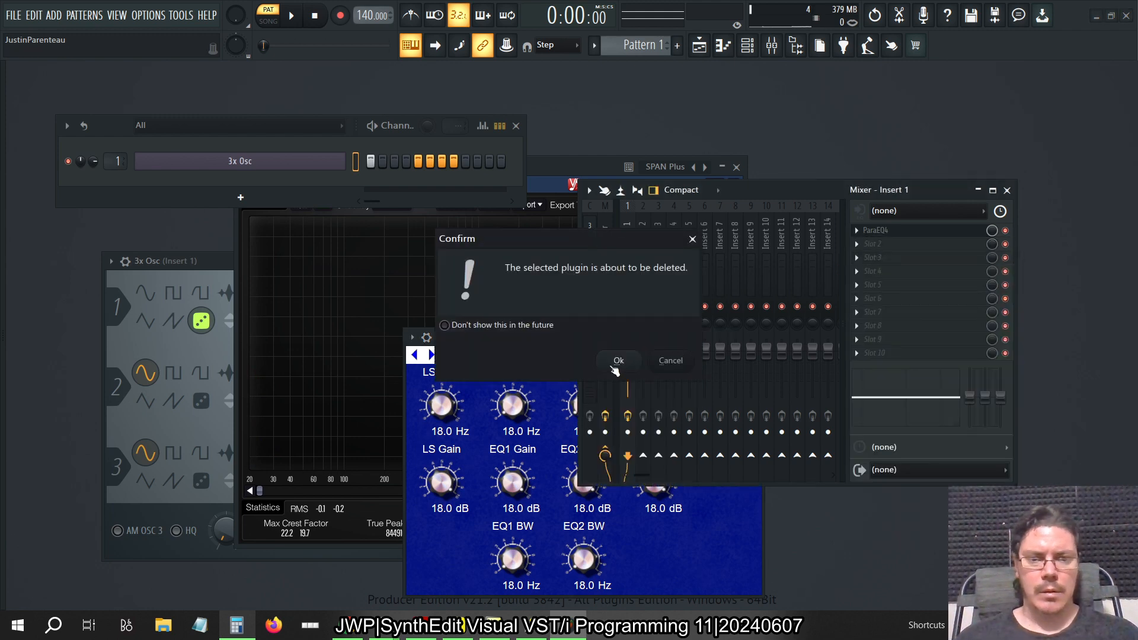
{"action": "left_click", "coordinate": [614, 367]}
{"action": "key", "text": "space"}
Switch to SynthEdit and open the ParaEQ4 container's panel for editing.
{"action": "key", "text": "alt+Tab"}
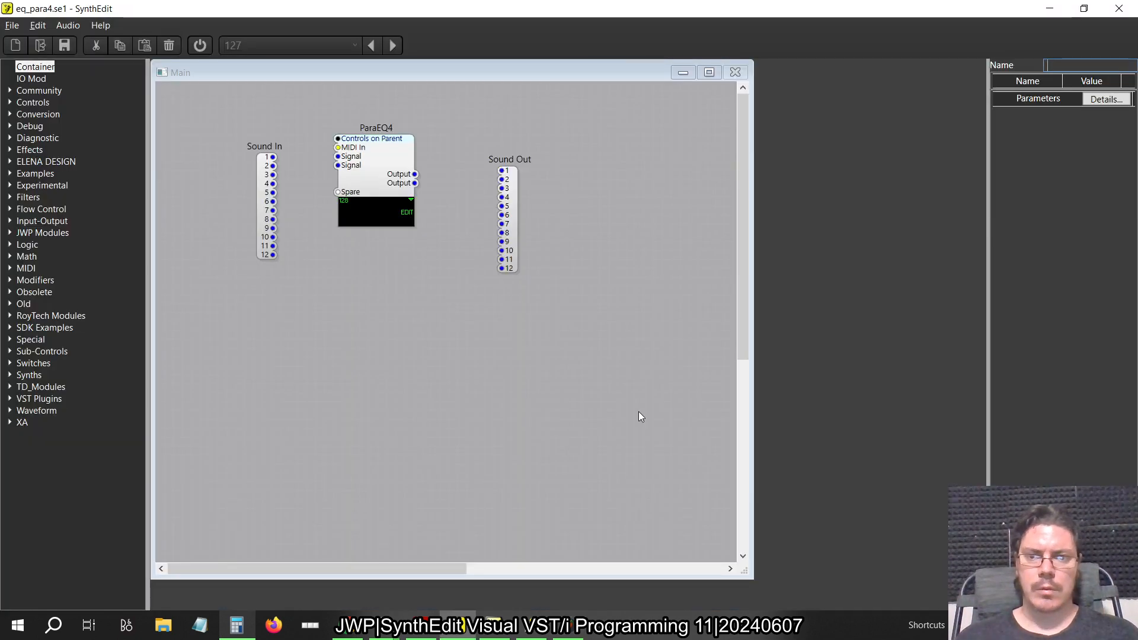
{"action": "key", "text": "alt+Tab"}
{"action": "key", "text": "alt+Tab"}
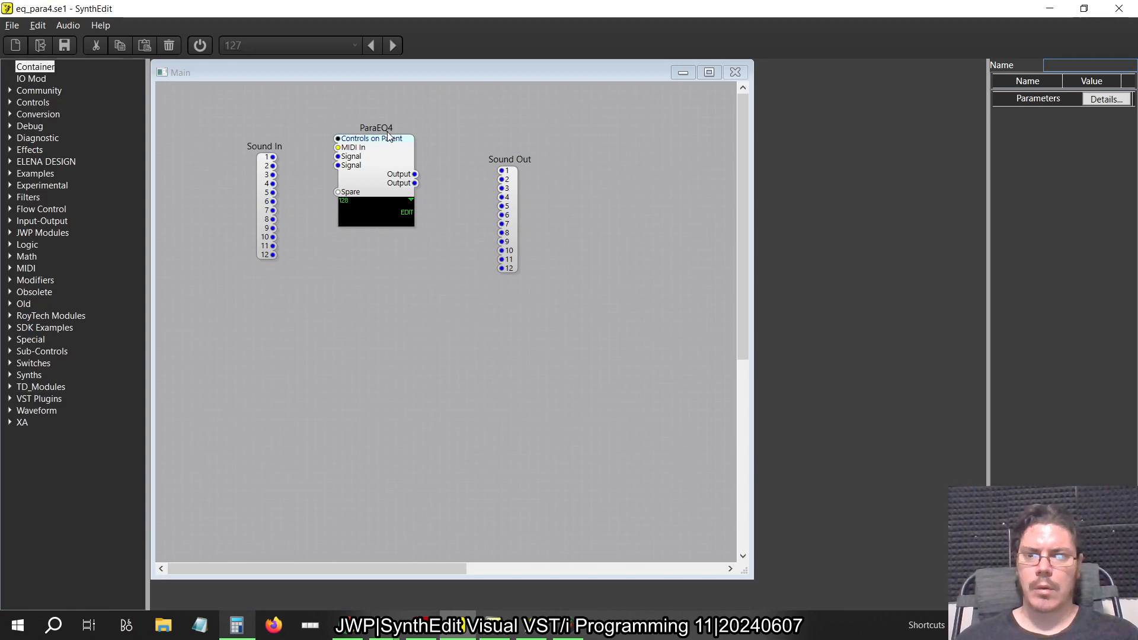
{"action": "right_click", "coordinate": [375, 161]}
{"action": "left_click", "coordinate": [438, 294]}
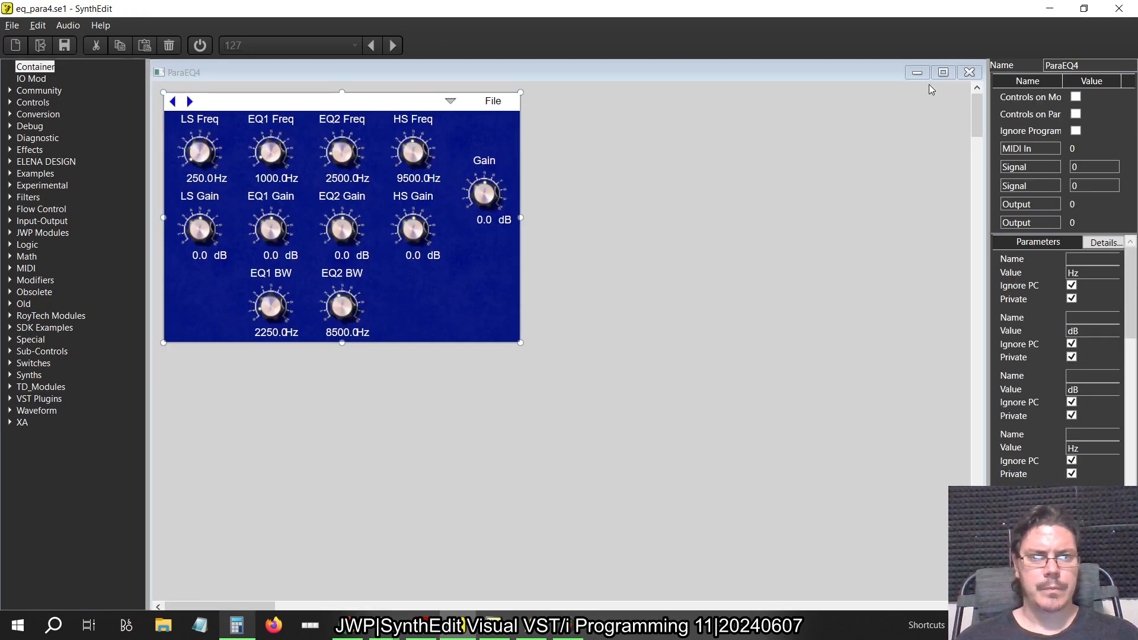
{"action": "left_click", "coordinate": [969, 72]}
{"action": "right_click", "coordinate": [354, 145]}
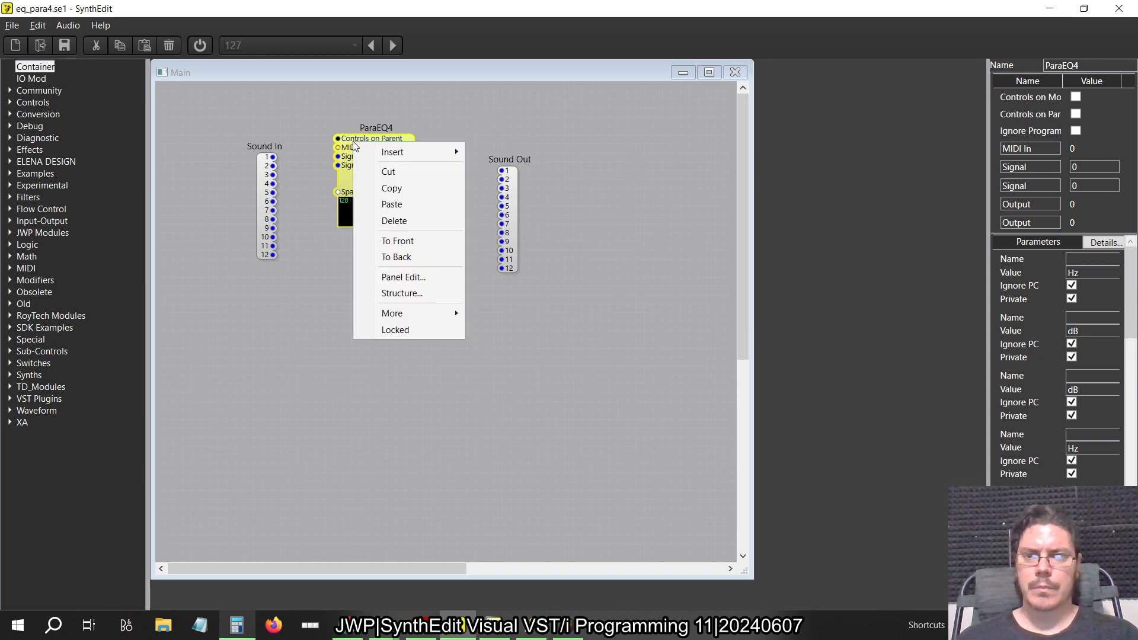
{"action": "left_click", "coordinate": [397, 275]}
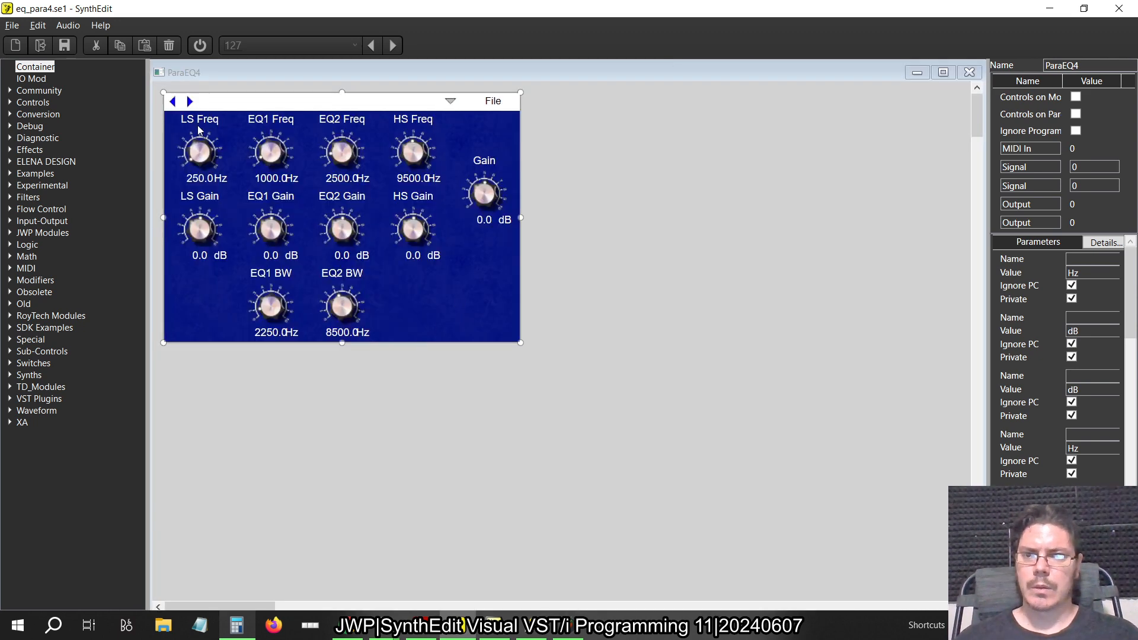
{"action": "left_click", "coordinate": [454, 106]}
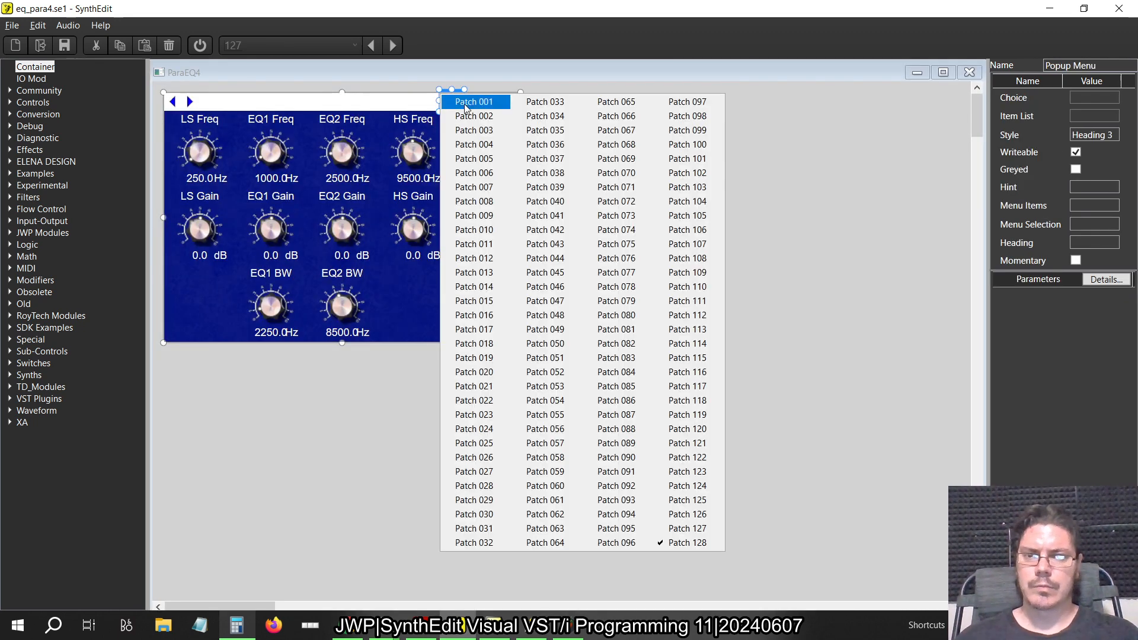
{"action": "left_click", "coordinate": [780, 155]}
{"action": "left_click", "coordinate": [454, 105]}
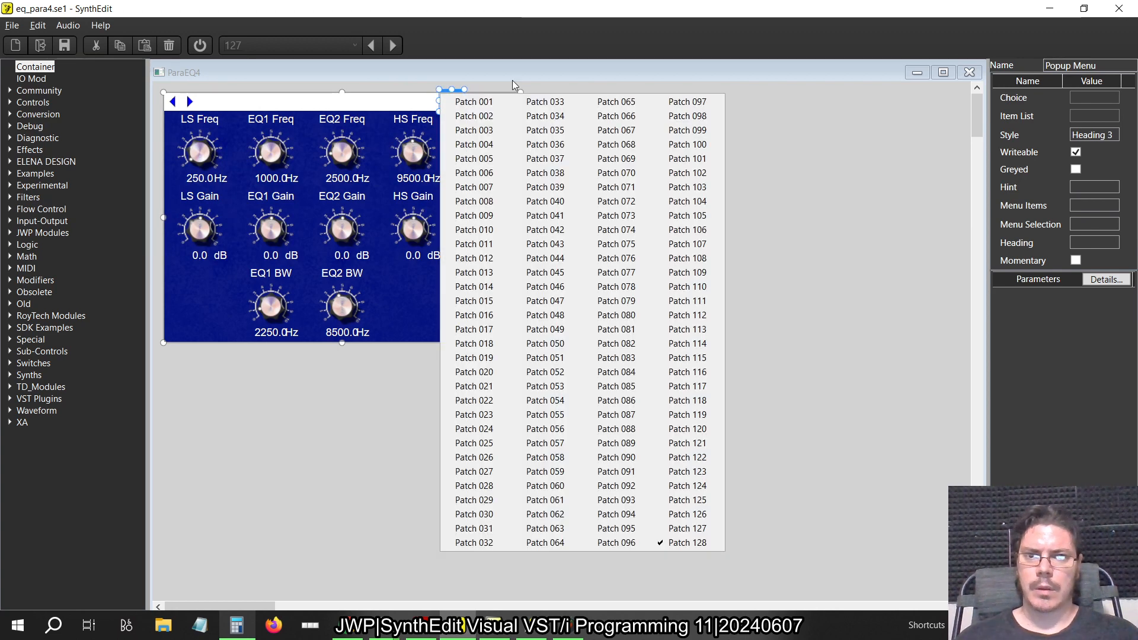
{"action": "left_click", "coordinate": [766, 141]}
Save the current ParaEQ4 settings as an xmlpreset file named Init in the EQ folder.
{"action": "left_click", "coordinate": [491, 100]}
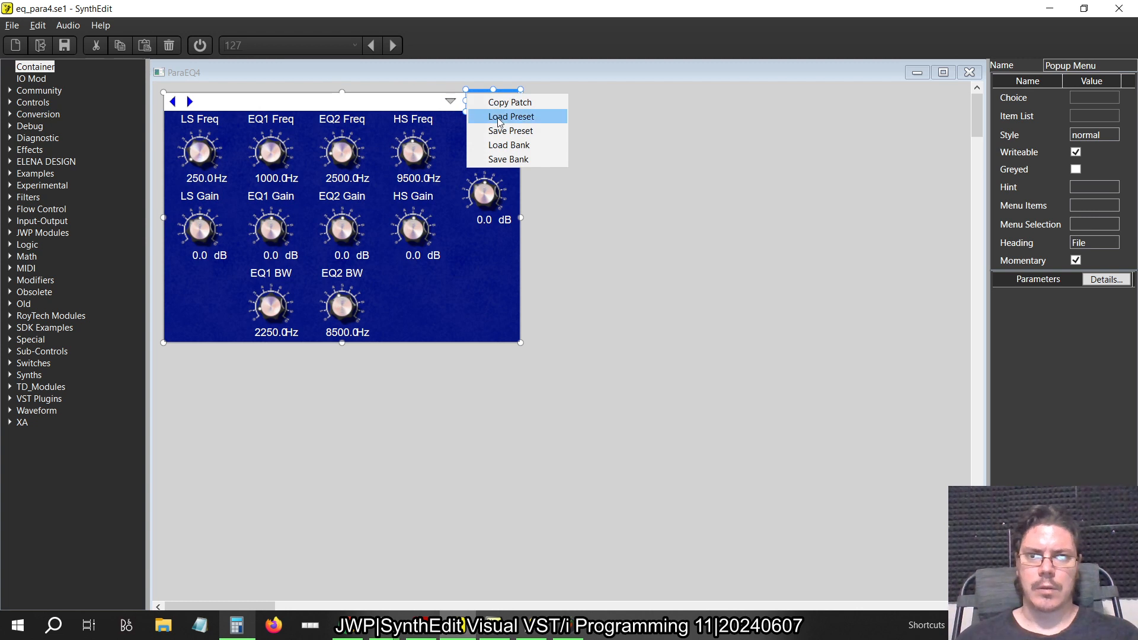
{"action": "left_click", "coordinate": [499, 136]}
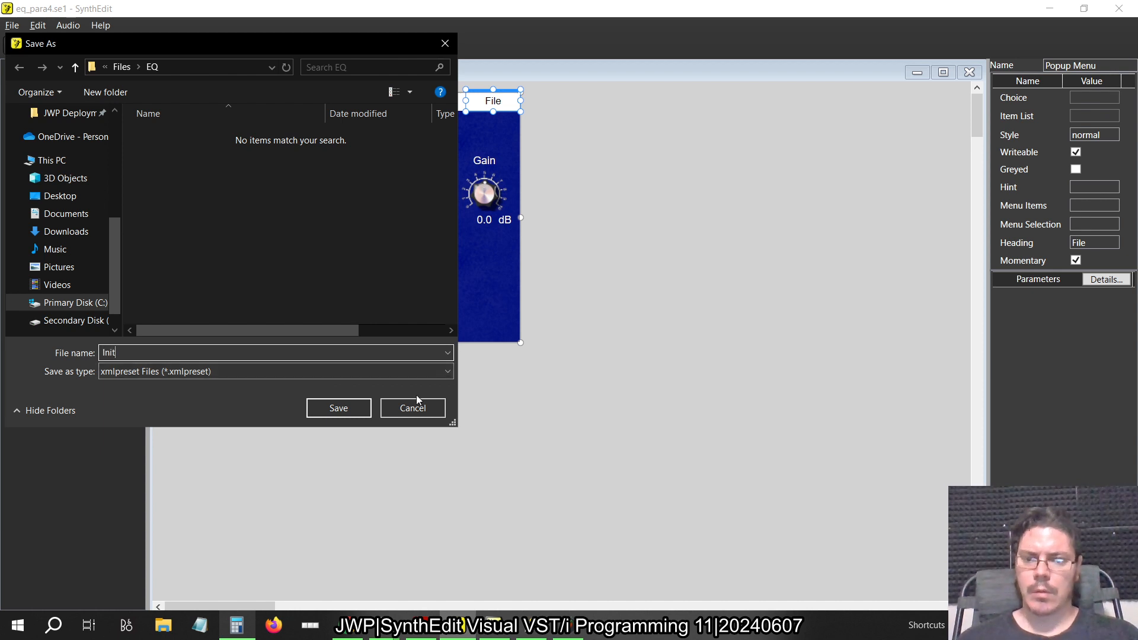
{"action": "left_click", "coordinate": [353, 407]}
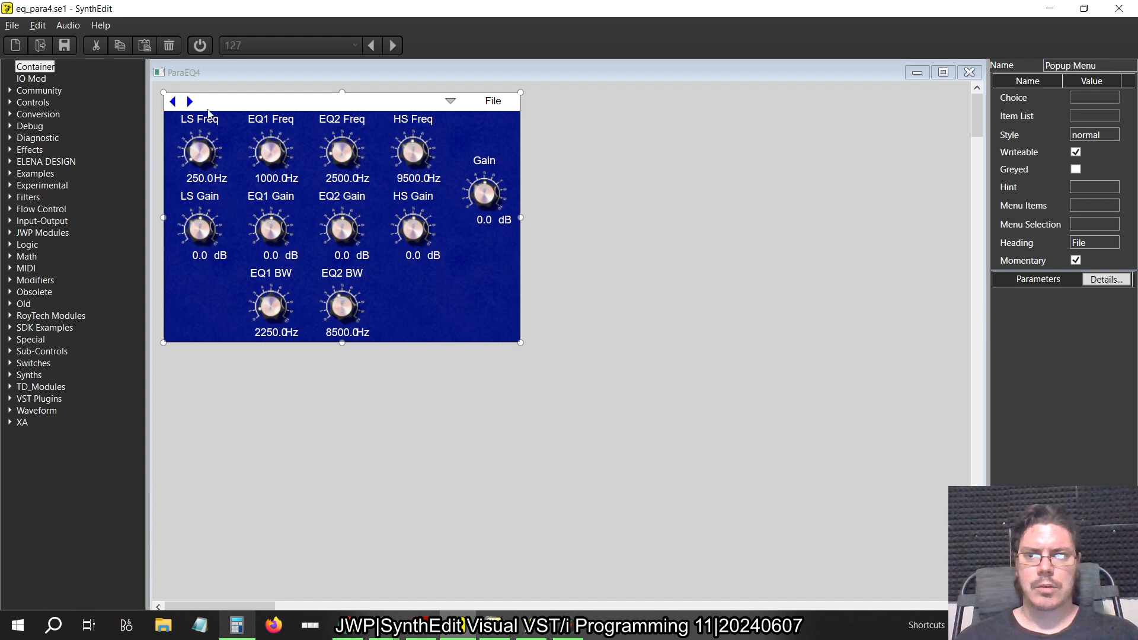
Step to the next patch and back to check the knob values, and close the ParaEQ4 panel.
{"action": "left_click", "coordinate": [191, 103]}
{"action": "left_click", "coordinate": [172, 103]}
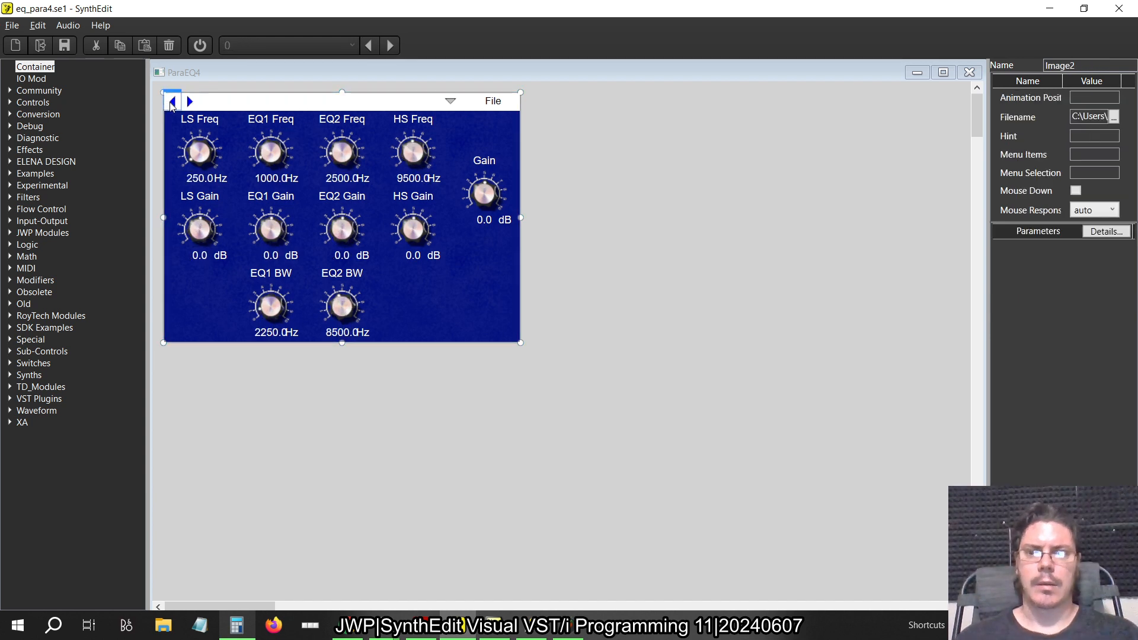
{"action": "left_click", "coordinate": [969, 73]}
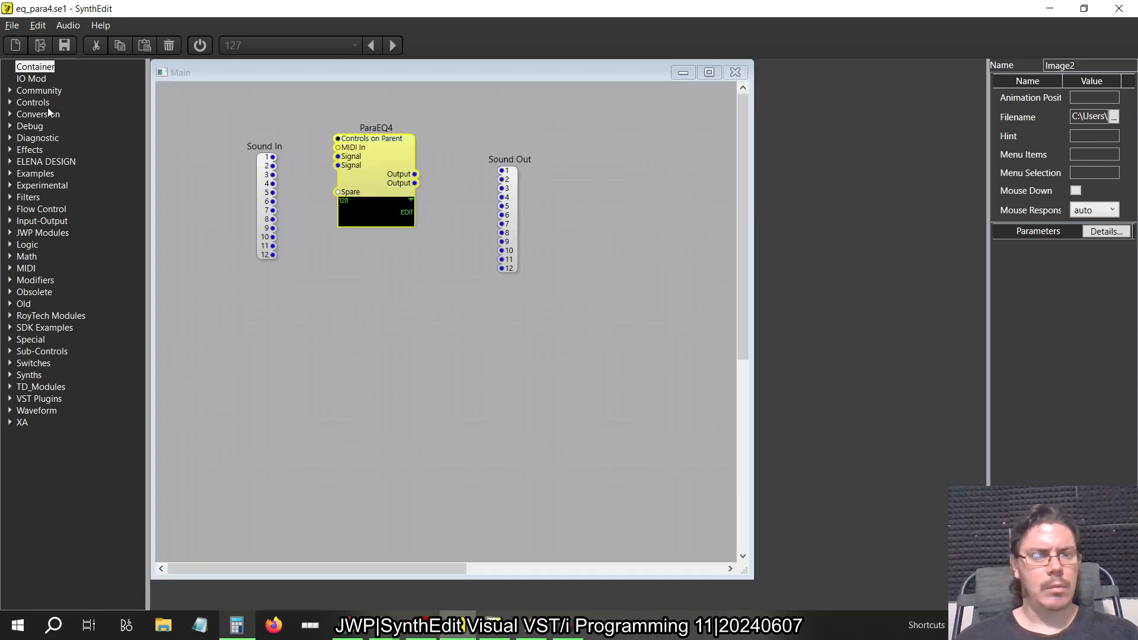
Save the eq_para4 project, switch to FL Studio and load ParaEQ4 into the first effect slot of Insert 1.
{"action": "left_click", "coordinate": [12, 25]}
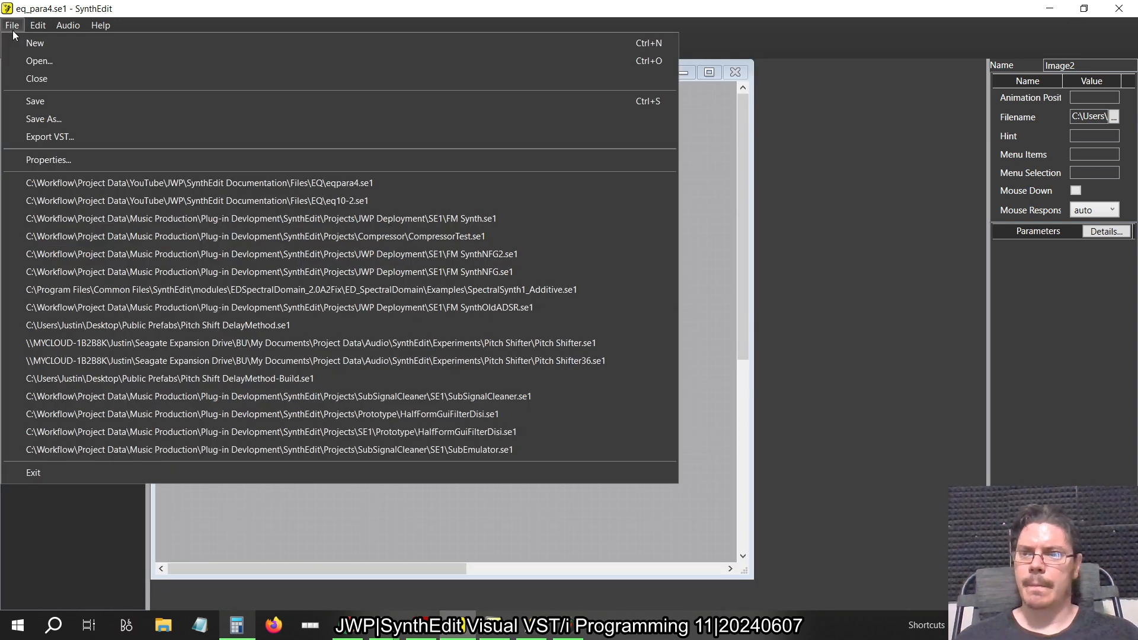
{"action": "left_click", "coordinate": [57, 105]}
{"action": "key", "text": "alt+Tab"}
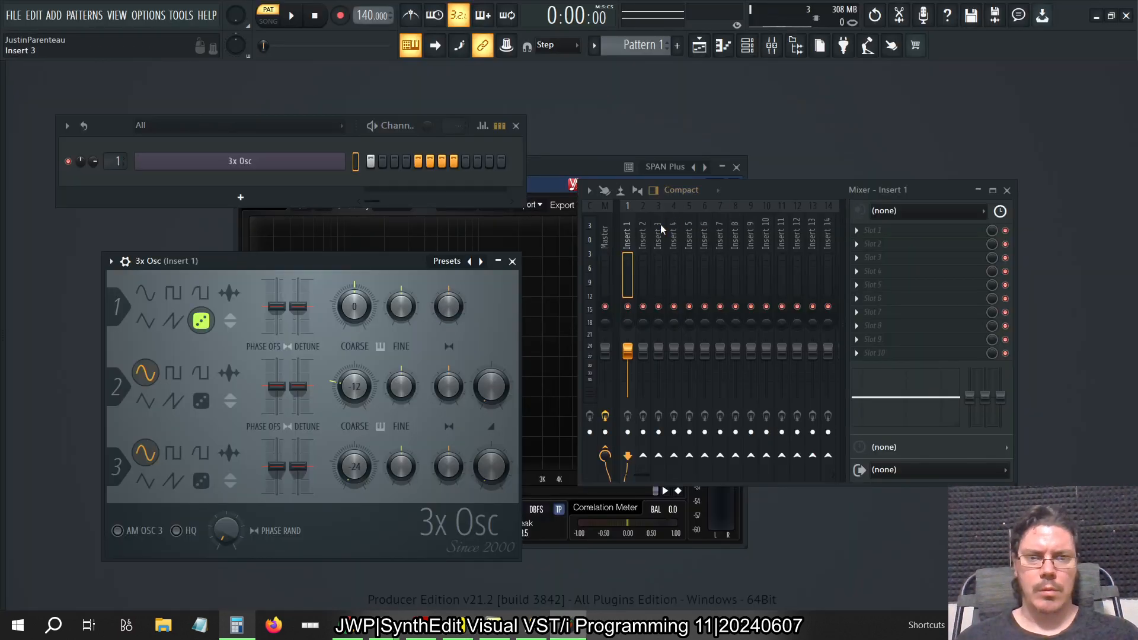
{"action": "left_click", "coordinate": [605, 234]}
{"action": "left_click", "coordinate": [630, 236]}
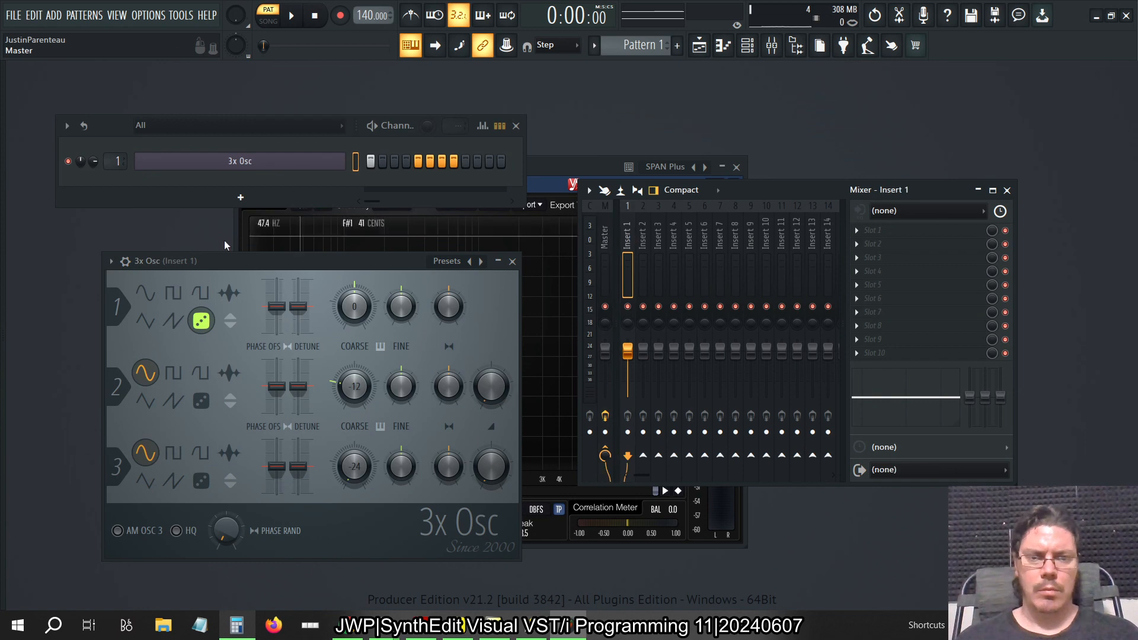
{"action": "mouse_move", "coordinate": [3, 267]}
{"action": "left_click_drag", "start_coordinate": [143, 343], "coordinate": [627, 268]}
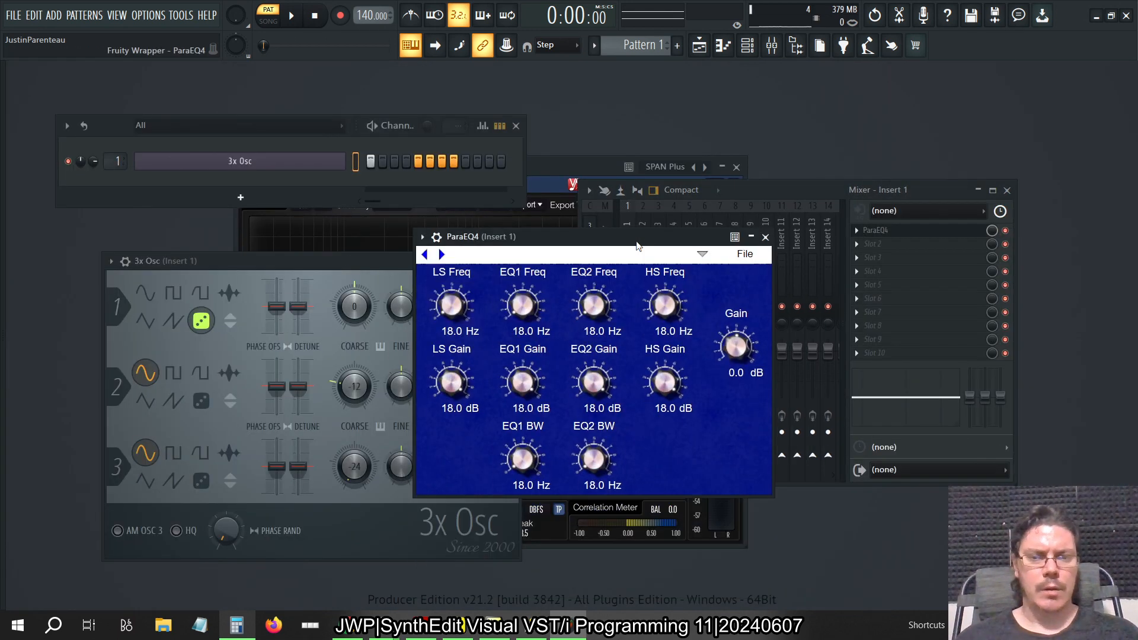
Try to load a preset into ParaEQ4 with the file type set to XML Preset (*.xmlpreset), and cancel.
{"action": "left_click", "coordinate": [744, 243]}
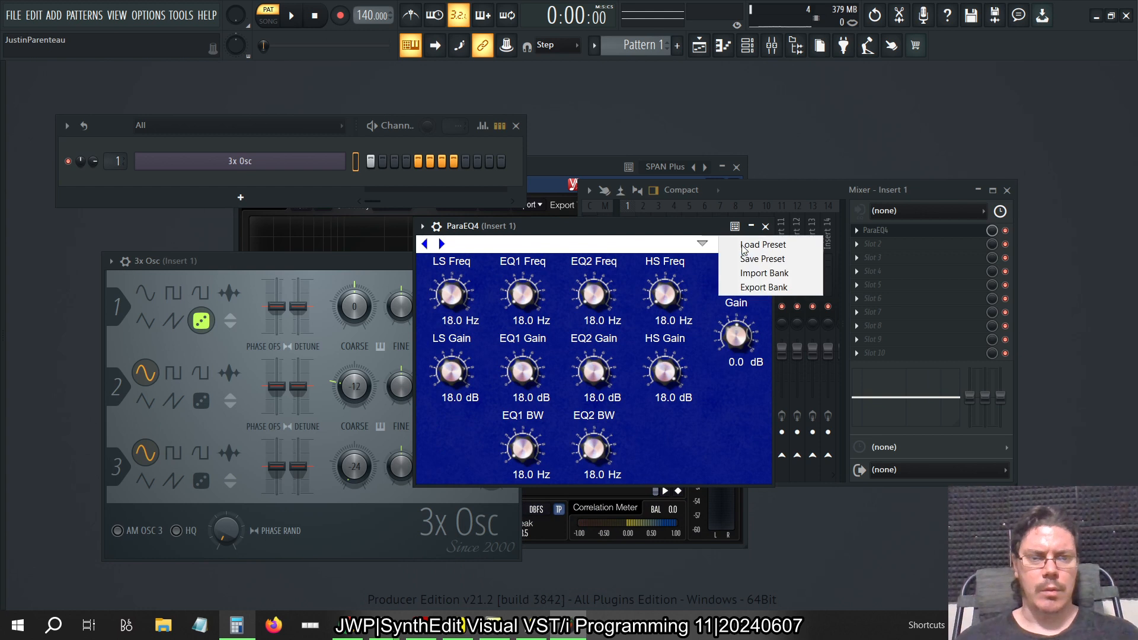
{"action": "left_click", "coordinate": [702, 248]}
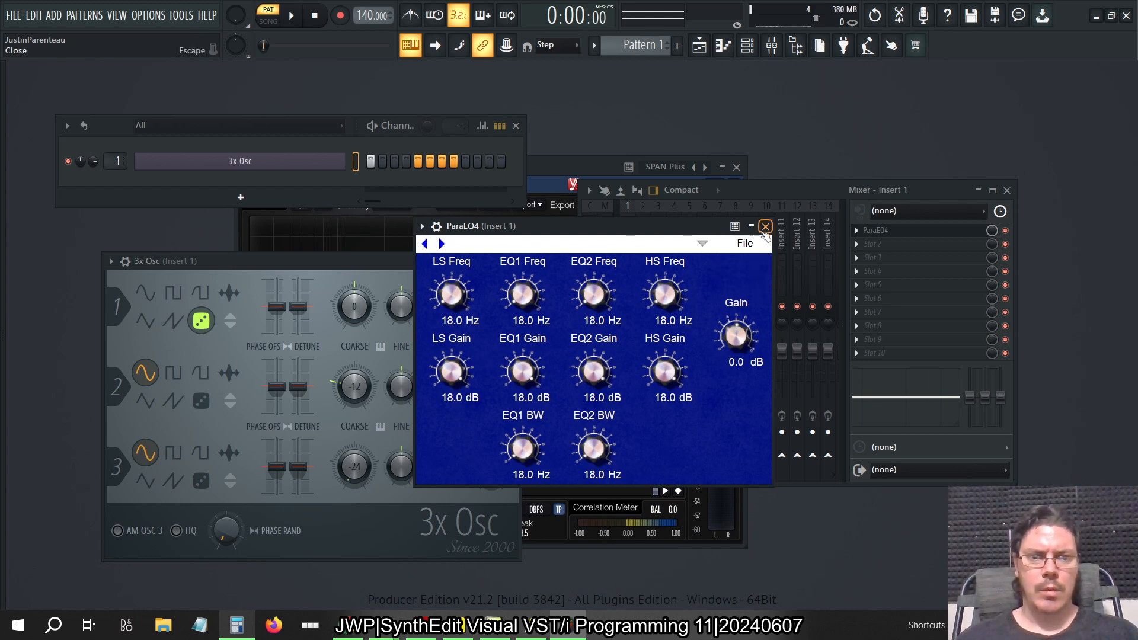
{"action": "left_click", "coordinate": [745, 243]}
{"action": "left_click", "coordinate": [782, 243]}
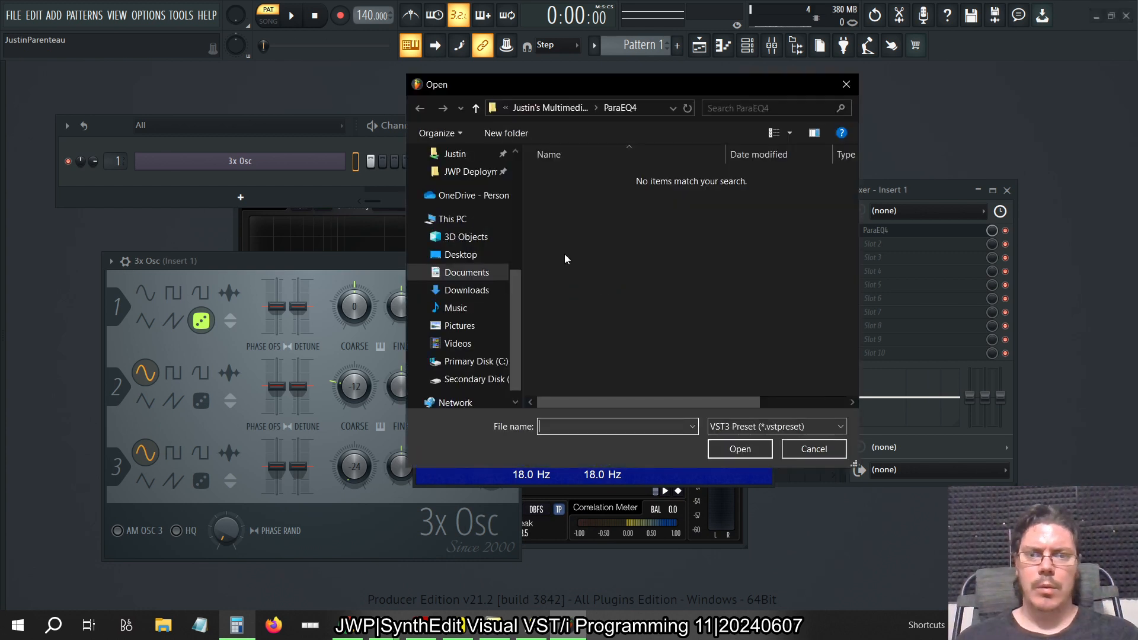
{"action": "left_click", "coordinate": [781, 424]}
{"action": "left_click", "coordinate": [771, 441]}
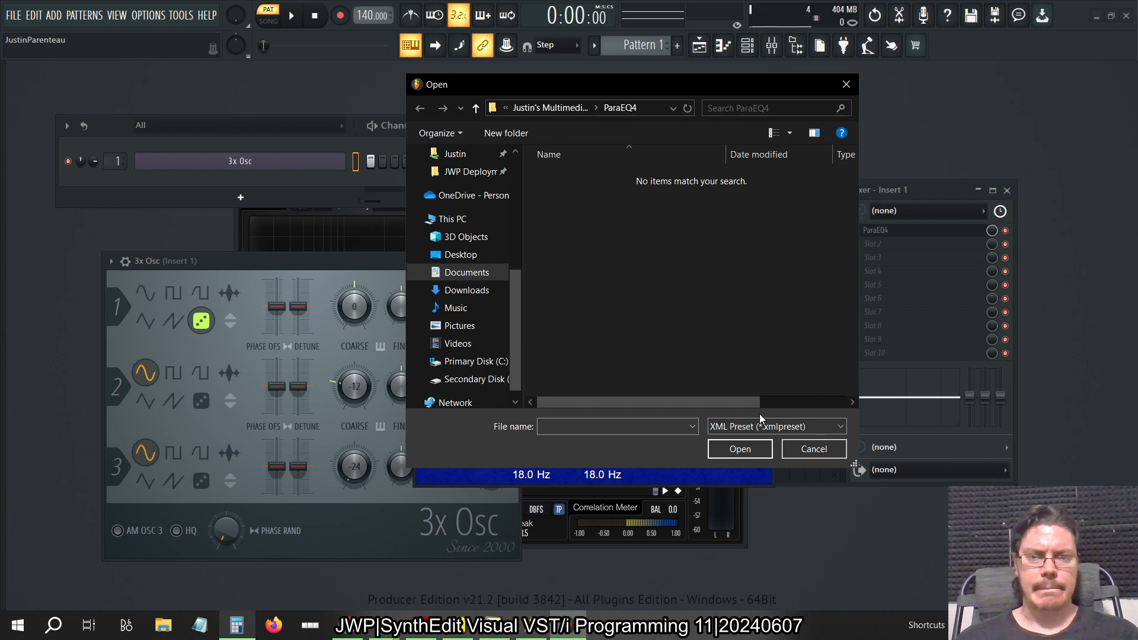
{"action": "left_click", "coordinate": [807, 448]}
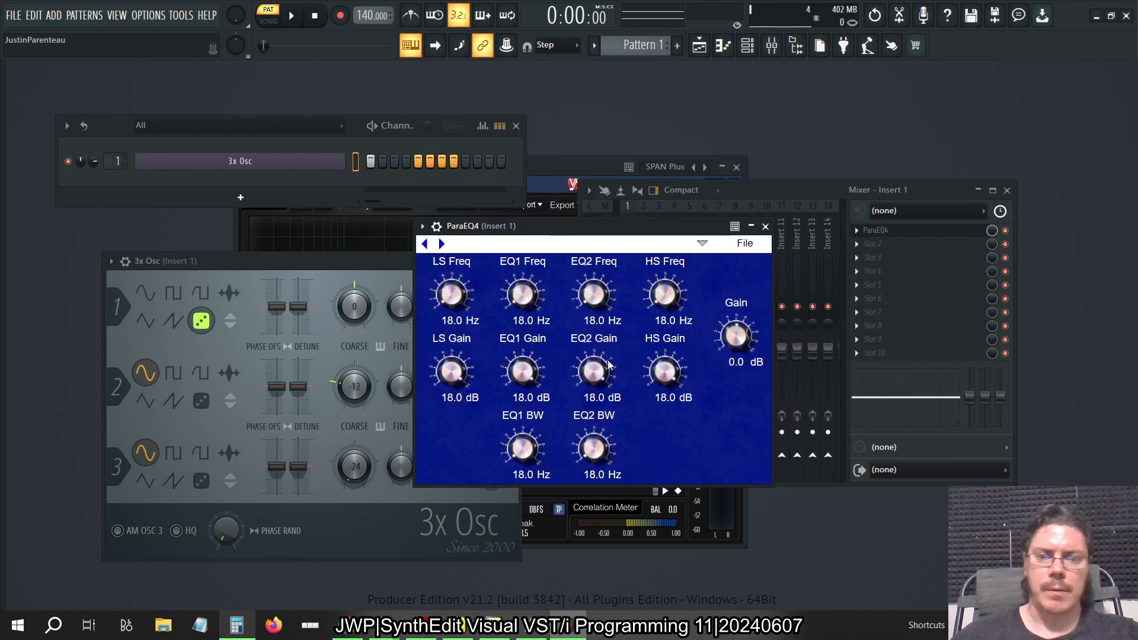
Switch to SynthEdit and open the VST export settings for ParaEQ4.
{"action": "key", "text": "alt+Tab"}
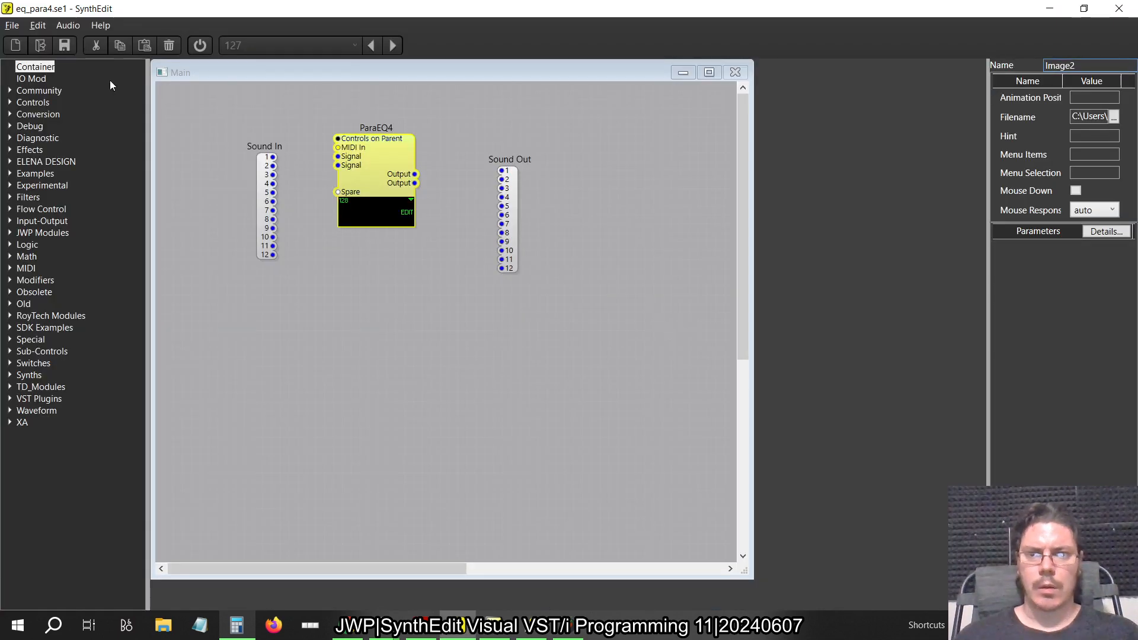
{"action": "left_click", "coordinate": [11, 25]}
{"action": "left_click", "coordinate": [46, 140]}
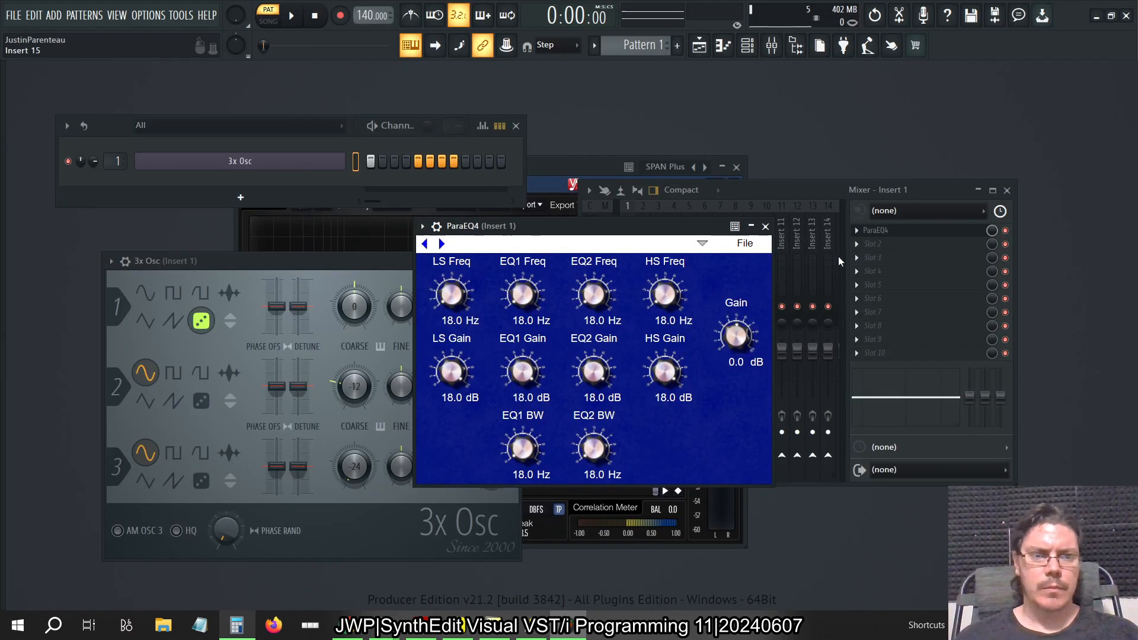
Delete ParaEQ4 from the first effect slot of Insert 1 in FL Studio and confirm the deletion.
{"action": "right_click", "coordinate": [861, 228]}
{"action": "left_click", "coordinate": [862, 253]}
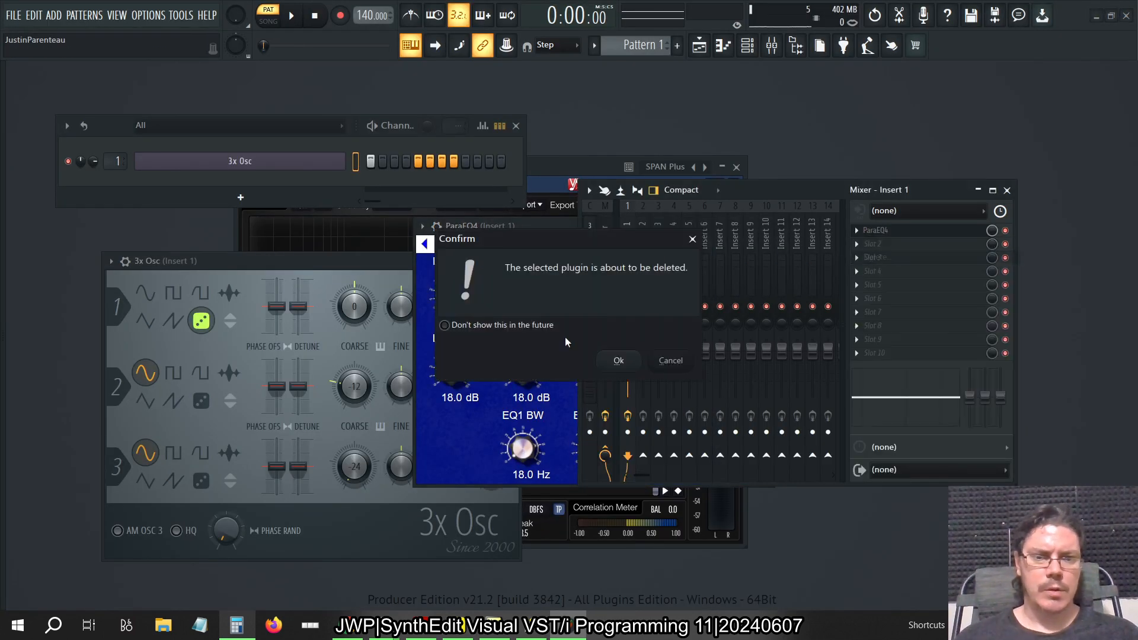
{"action": "left_click", "coordinate": [618, 363]}
Switch to SynthEdit and export ParaEQ4 as a VST3 plugin with the existing export settings.
{"action": "key", "text": "alt+Tab"}
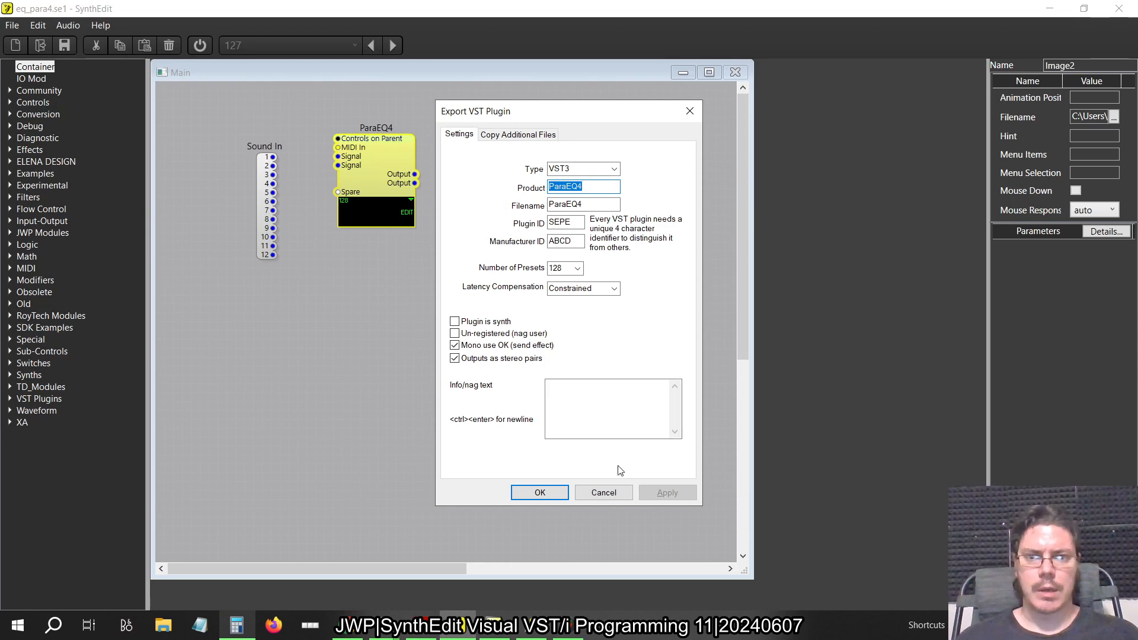
{"action": "left_click", "coordinate": [540, 493]}
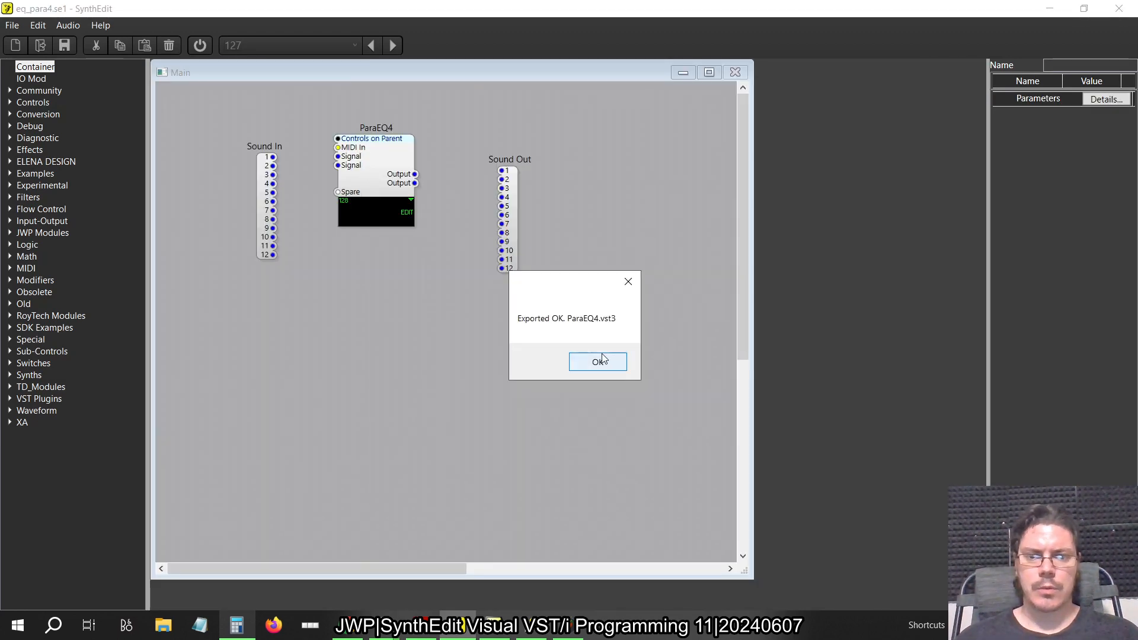
{"action": "left_click", "coordinate": [598, 362]}
Switch to FL Studio and load the newly exported ParaEQ4 into the first effect slot of Insert 1.
{"action": "key", "text": "alt+Tab"}
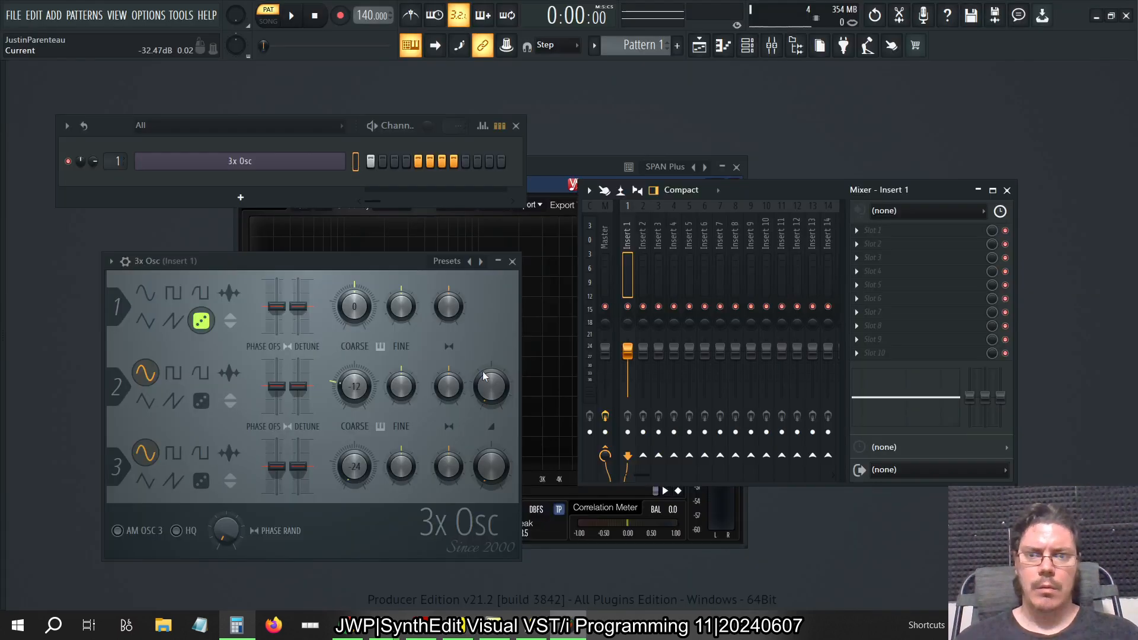
{"action": "mouse_move", "coordinate": [1, 402]}
{"action": "left_click_drag", "start_coordinate": [92, 346], "coordinate": [641, 216]}
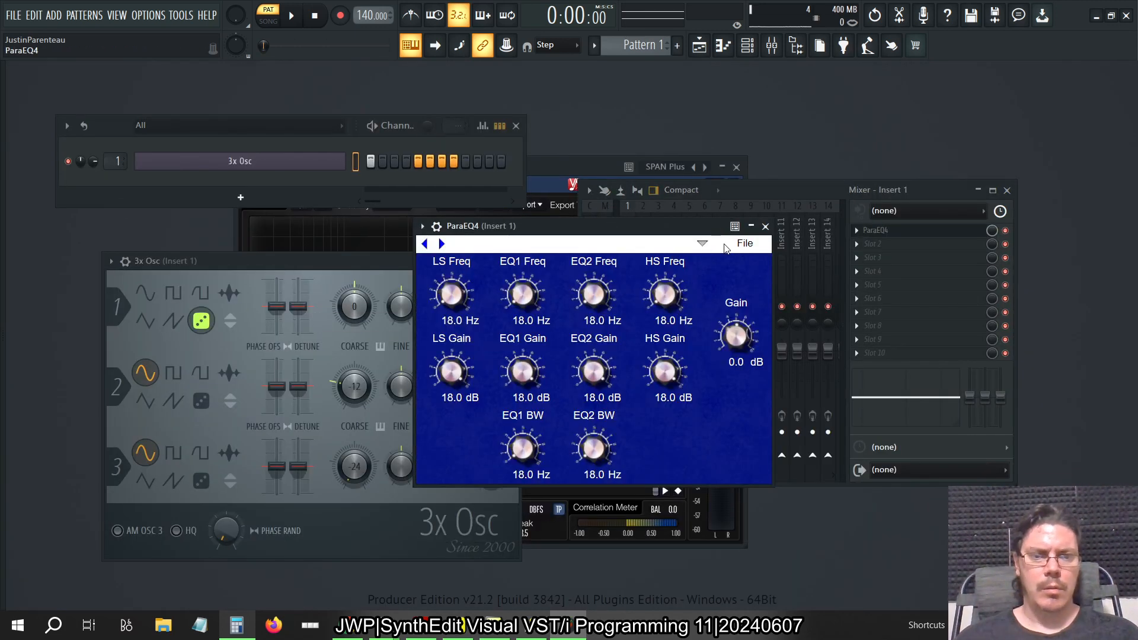
{"action": "left_click", "coordinate": [747, 244]}
{"action": "left_click", "coordinate": [528, 337]}
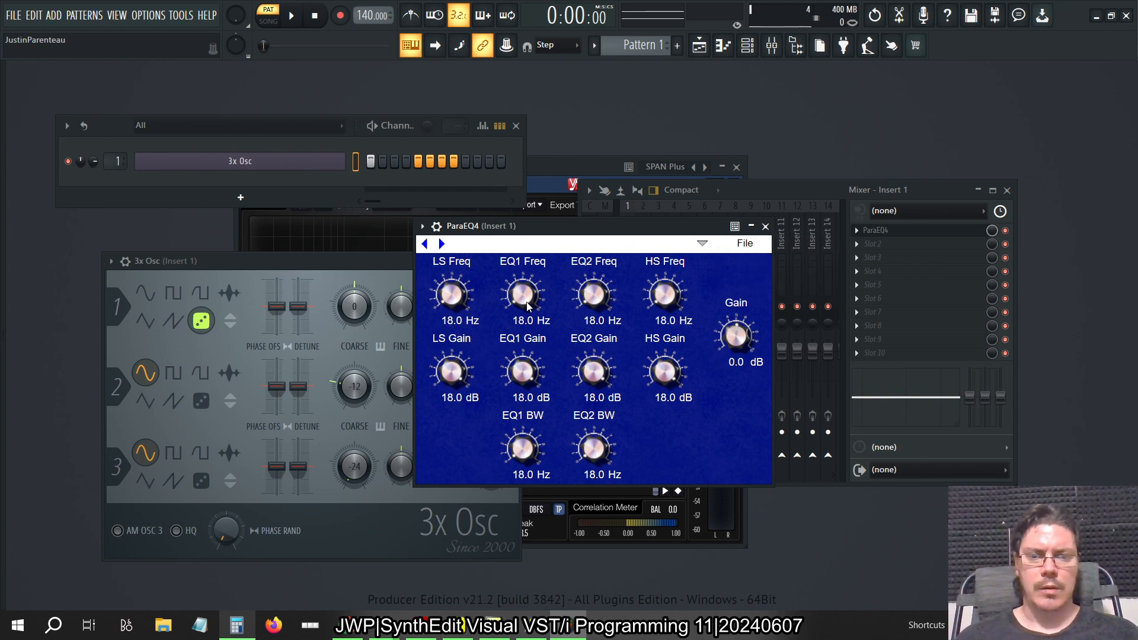
Set ParaEQ4's LS Freq to 250 Hz and EQ1 Freq to 1000 Hz.
{"action": "left_click", "coordinate": [455, 326]}
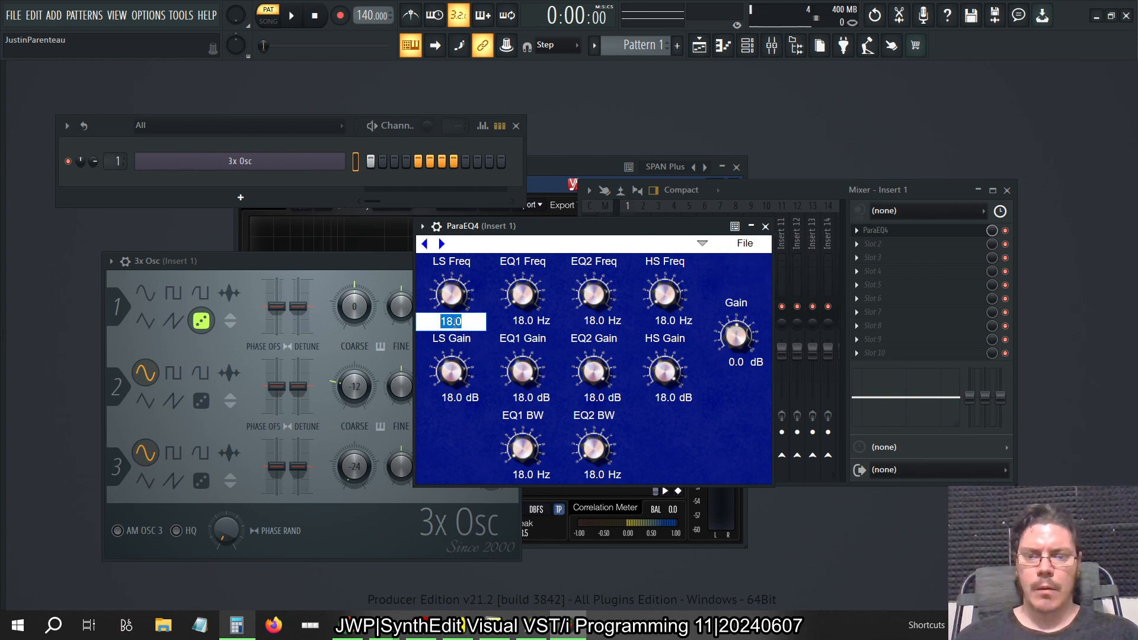
{"action": "type", "text": "250"}
{"action": "key", "text": "Return"}
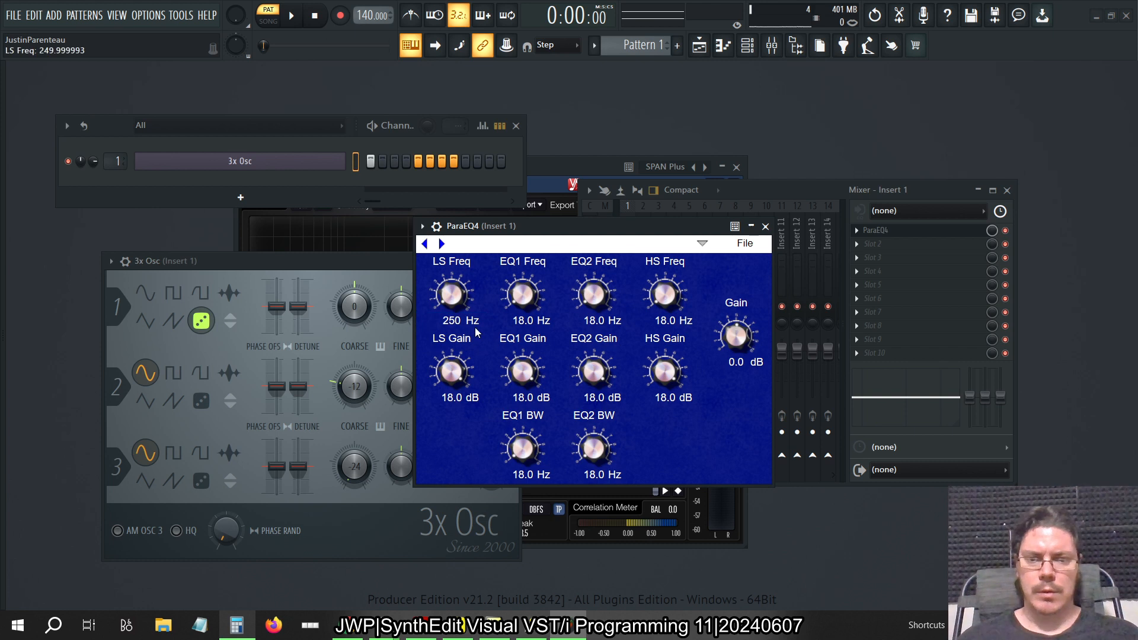
{"action": "left_click", "coordinate": [507, 323]}
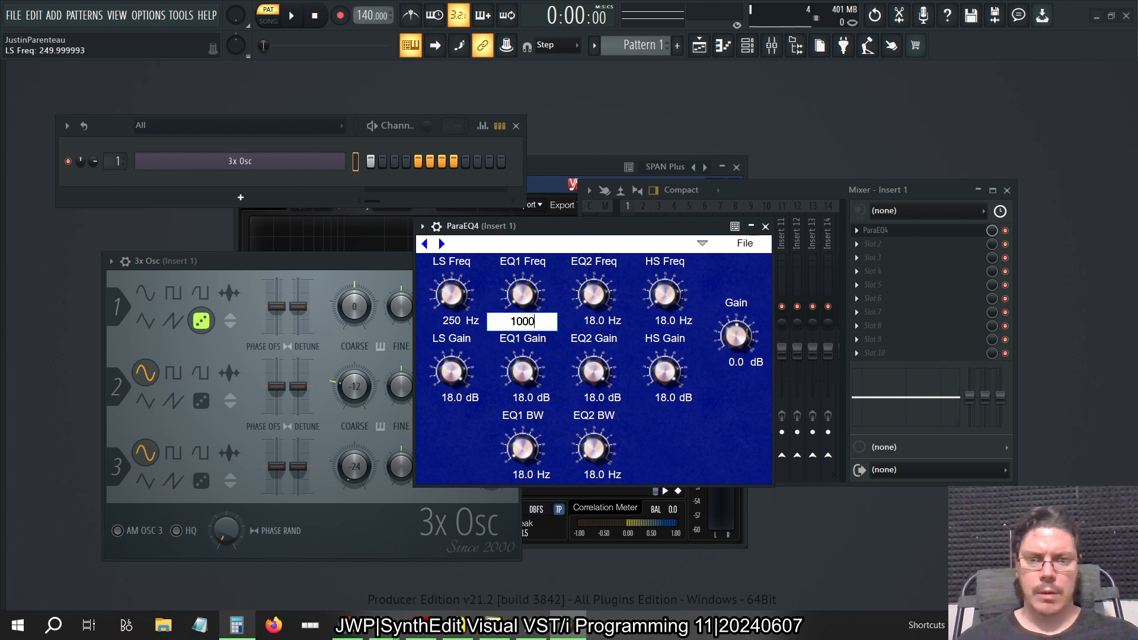
{"action": "type", "text": "1000"}
{"action": "key", "text": "Return"}
Set ParaEQ4's EQ2 Freq to 2500 Hz and HS Freq to 9500 Hz.
{"action": "left_click", "coordinate": [596, 325]}
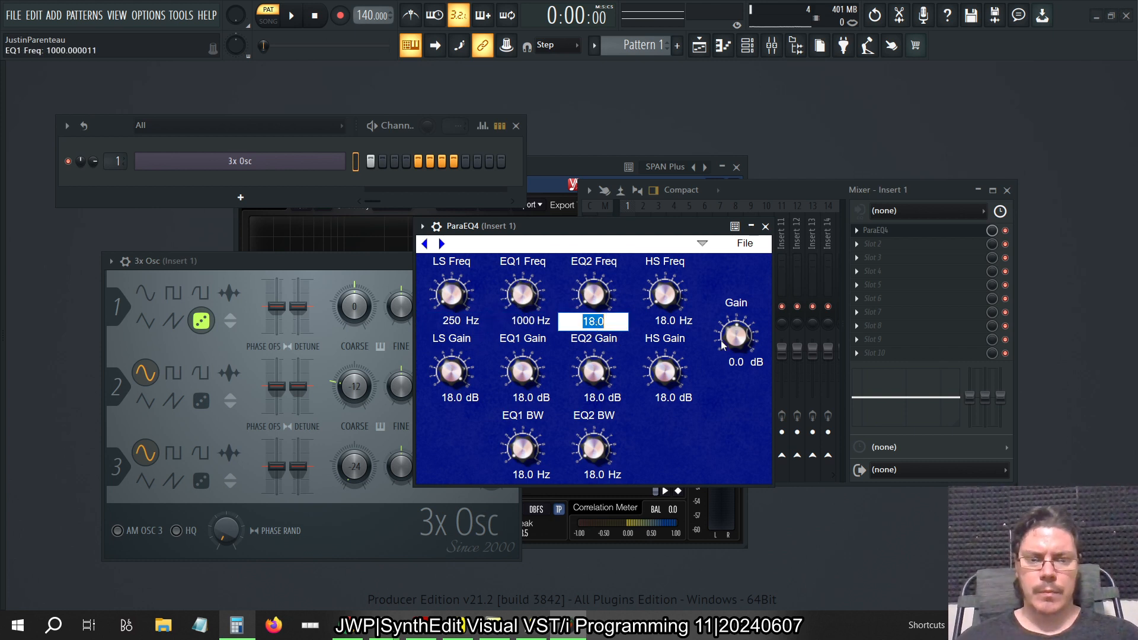
{"action": "type", "text": "9"}
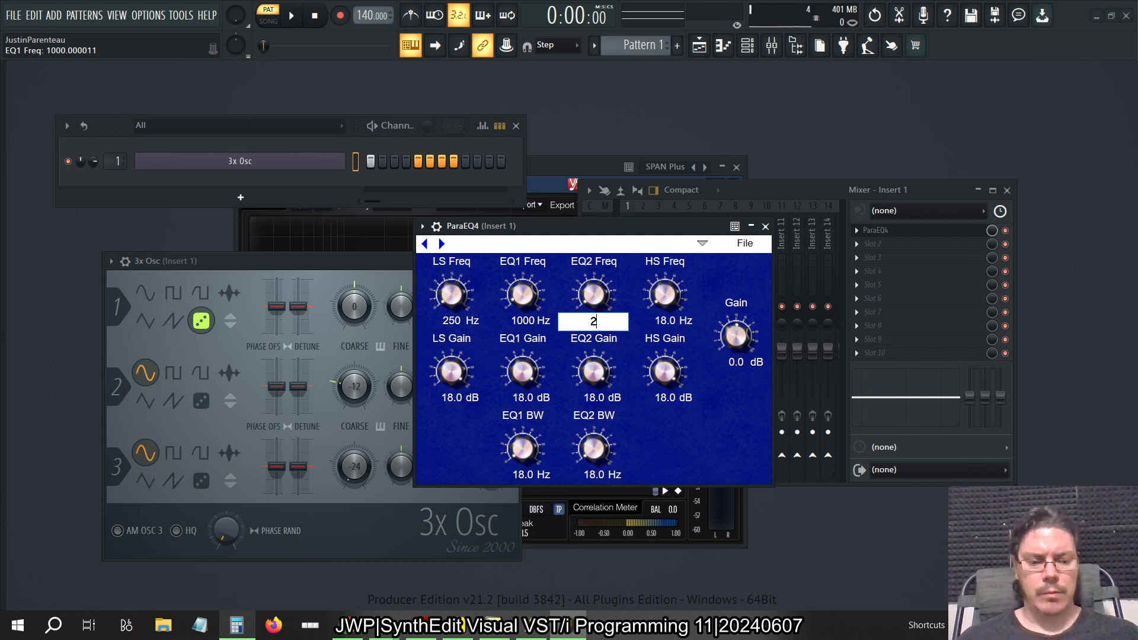
{"action": "type", "text": "500"}
{"action": "key", "text": "Return"}
{"action": "double_click", "coordinate": [677, 330]}
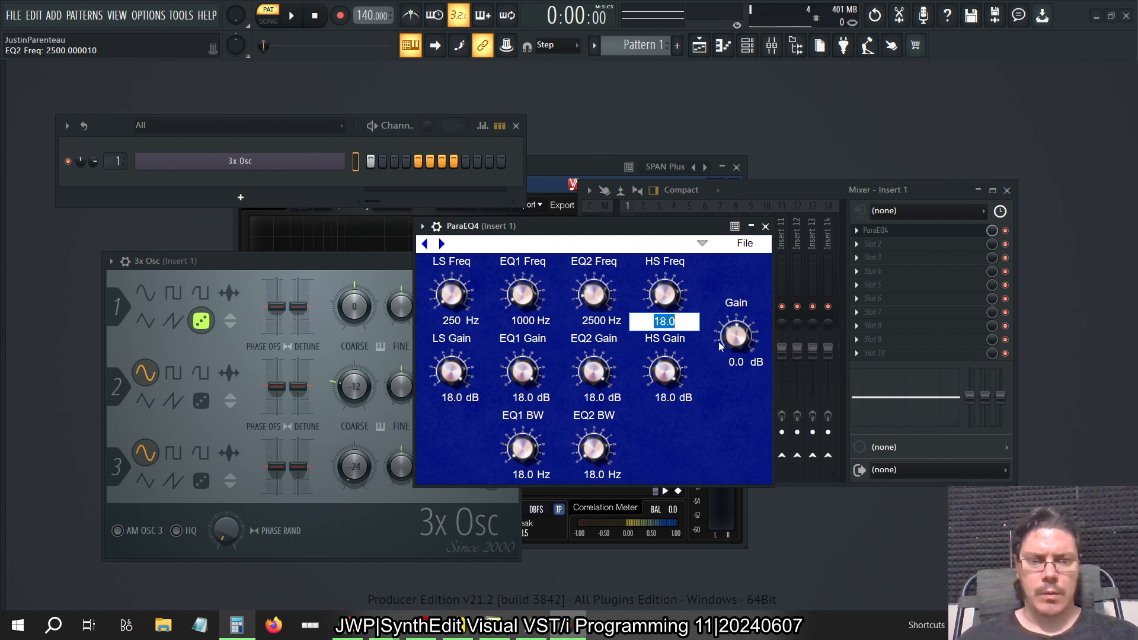
{"action": "type", "text": "9500"}
{"action": "key", "text": "Return"}
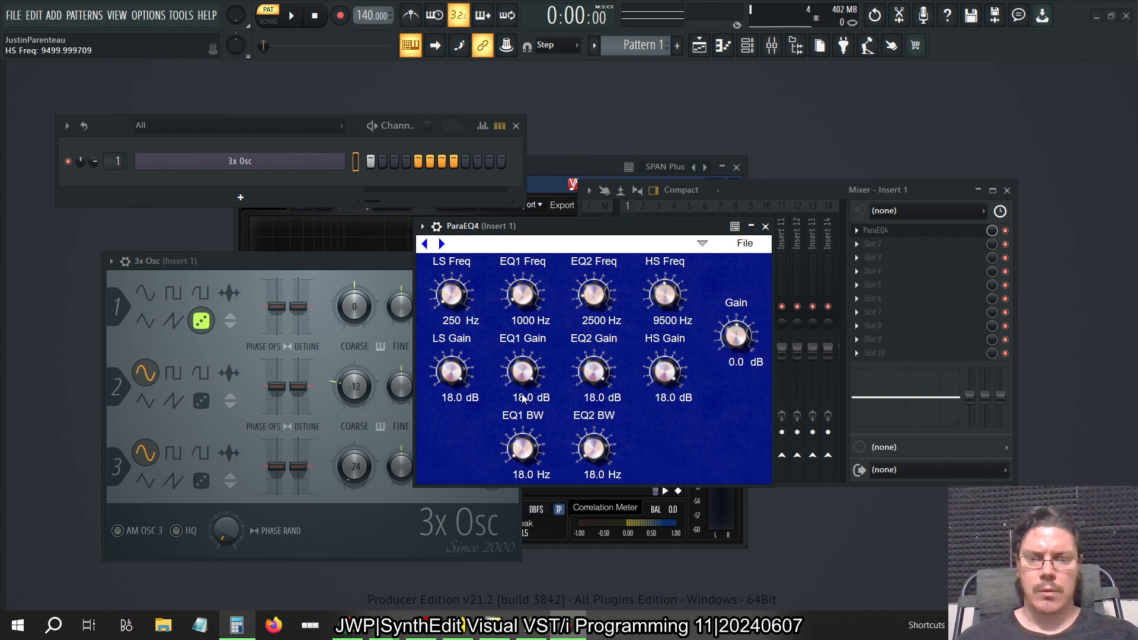
Set the LS, EQ1, EQ2 and HS Gain values of ParaEQ4 to 0 dB.
{"action": "double_click", "coordinate": [457, 401]}
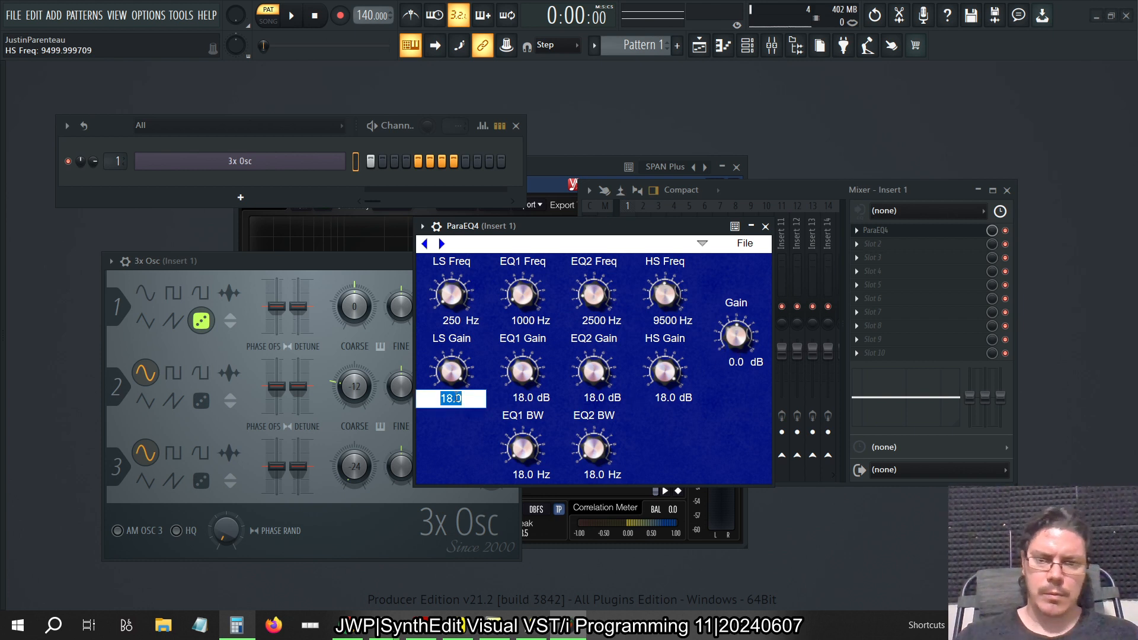
{"action": "key", "text": "Return"}
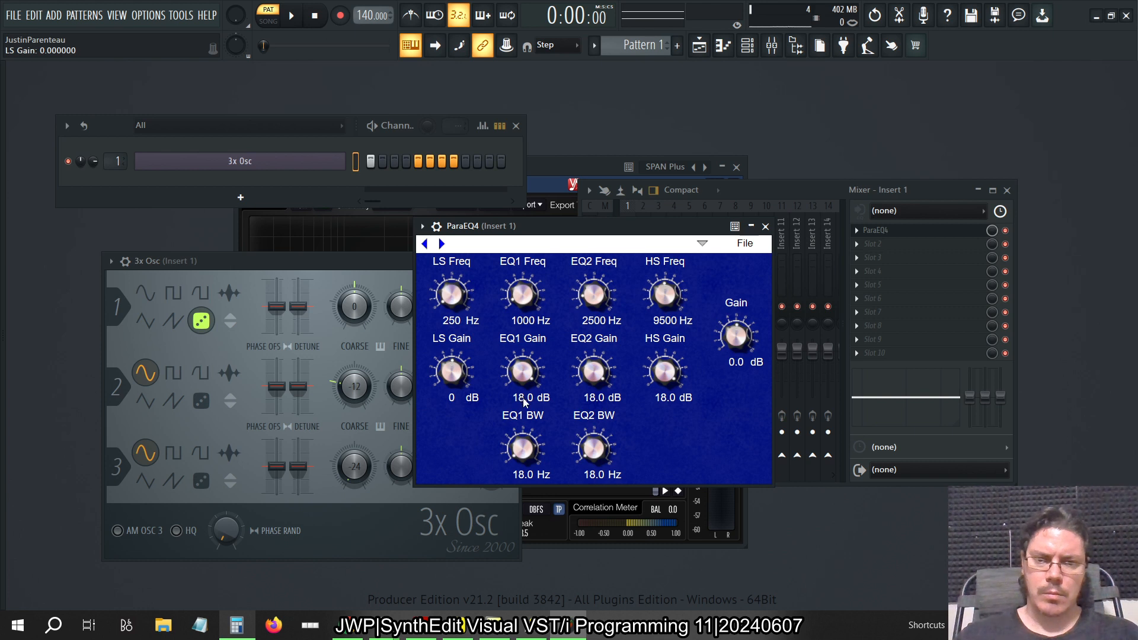
{"action": "double_click", "coordinate": [524, 401]}
{"action": "key", "text": "Return"}
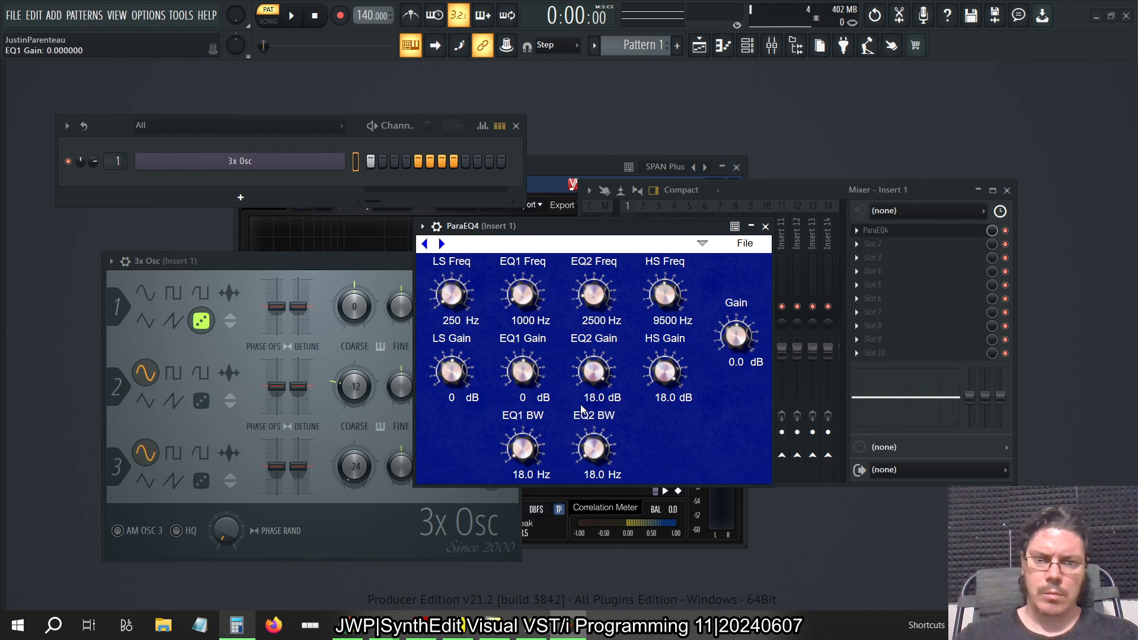
{"action": "double_click", "coordinate": [589, 406]}
{"action": "type", "text": "0"}
{"action": "key", "text": "Return"}
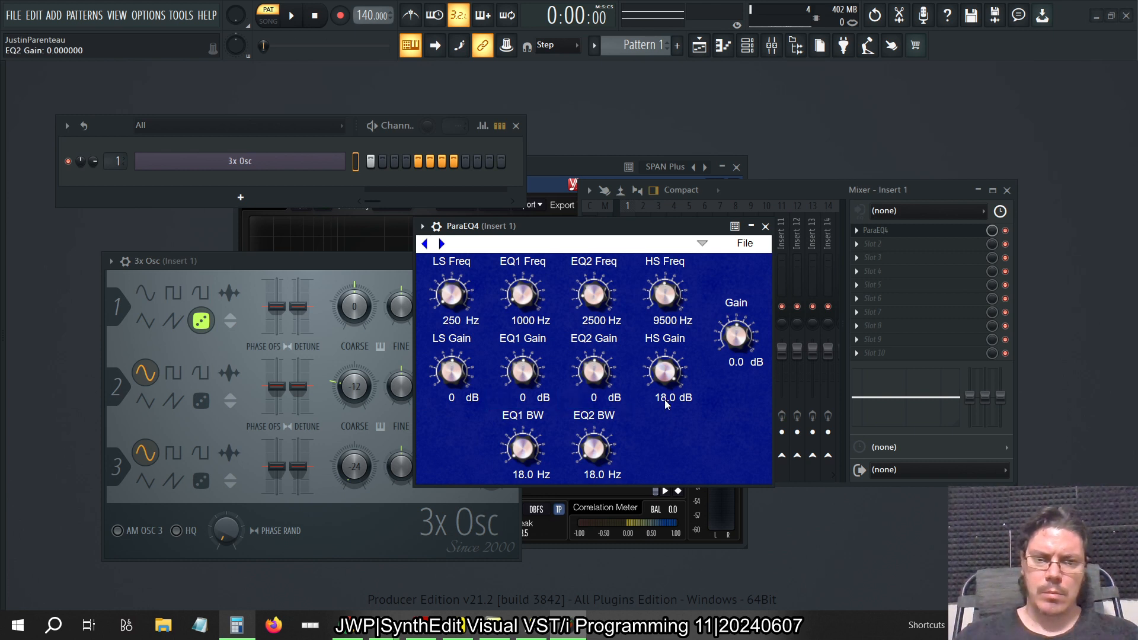
{"action": "double_click", "coordinate": [664, 399]}
{"action": "key", "text": "Return"}
Switch to SynthEdit and open the ParaEQ4 container's panel to check the EQ1 and EQ2 bandwidth values.
{"action": "key", "text": "alt+Tab"}
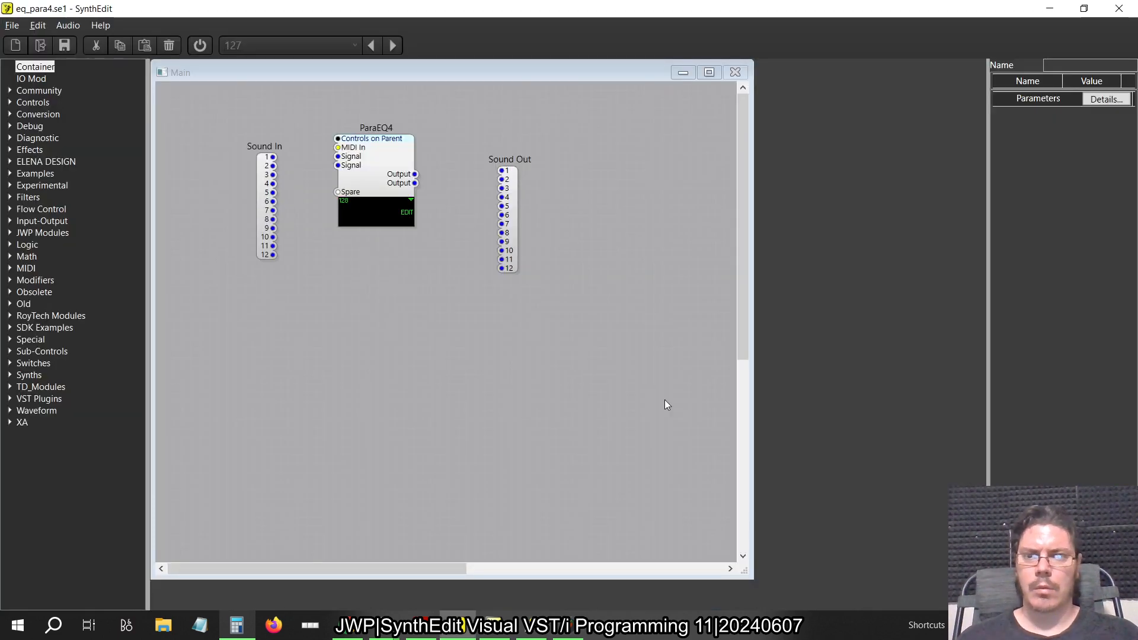
{"action": "right_click", "coordinate": [391, 169]}
{"action": "left_click", "coordinate": [479, 307]}
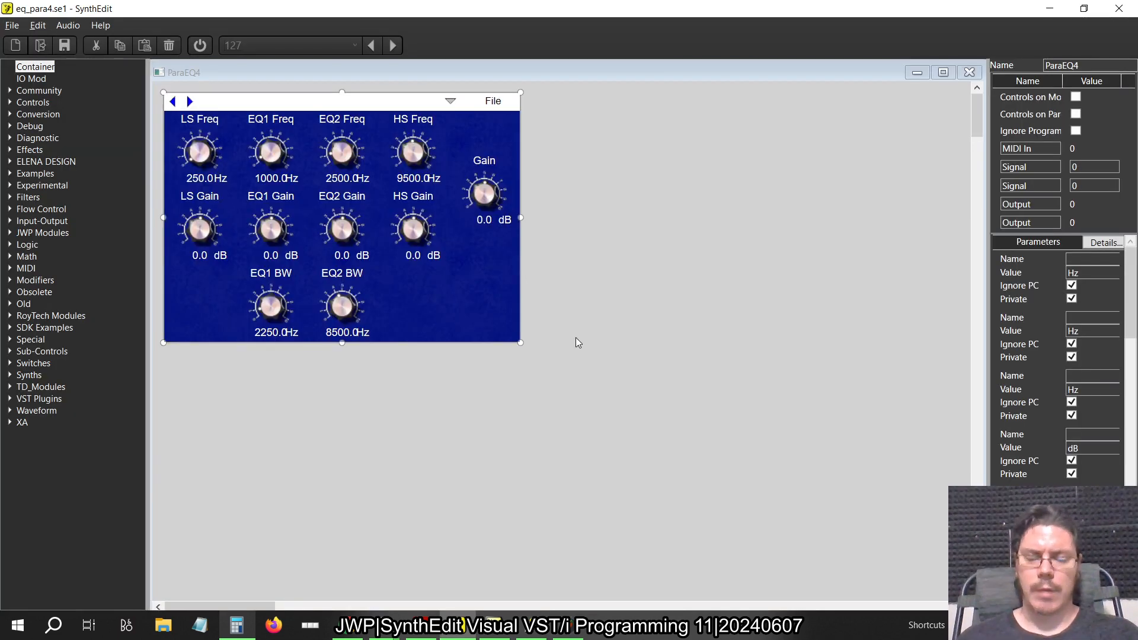
Switch to FL Studio and set ParaEQ4's EQ1 BW to 2250 Hz and EQ2 BW to 8500 Hz.
{"action": "key", "text": "alt+Tab"}
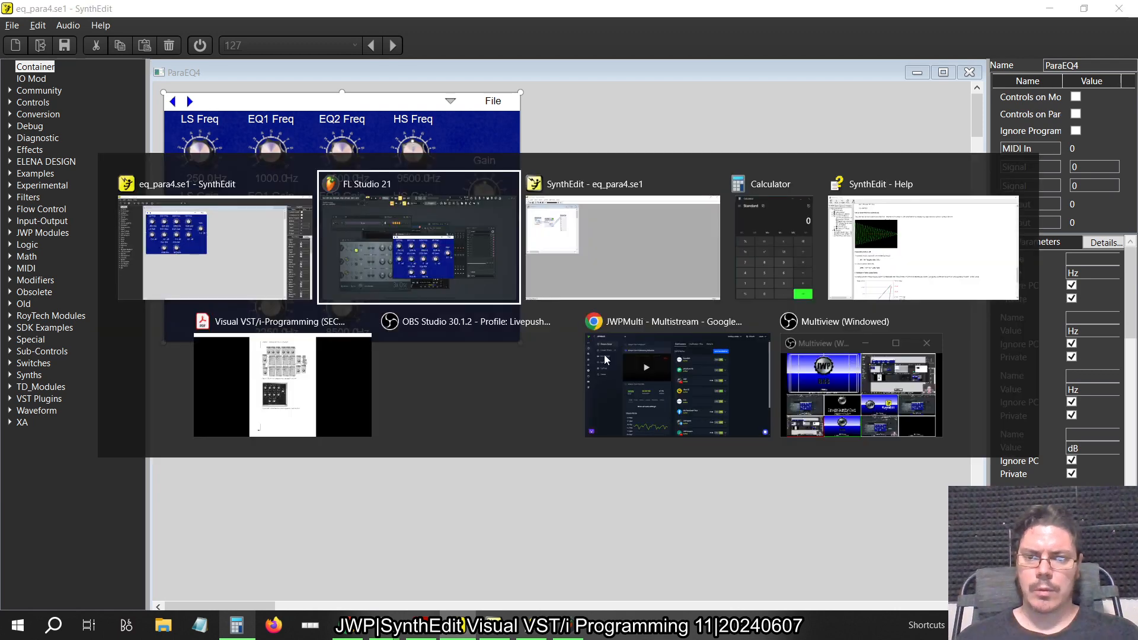
{"action": "left_click", "coordinate": [521, 474]}
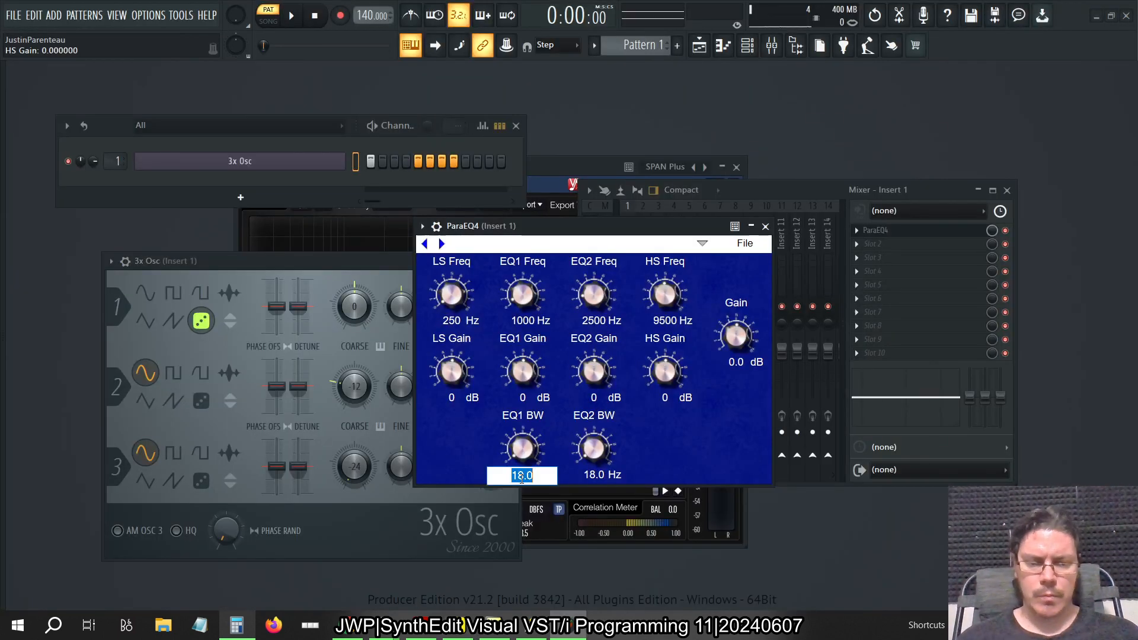
{"action": "type", "text": "2250"}
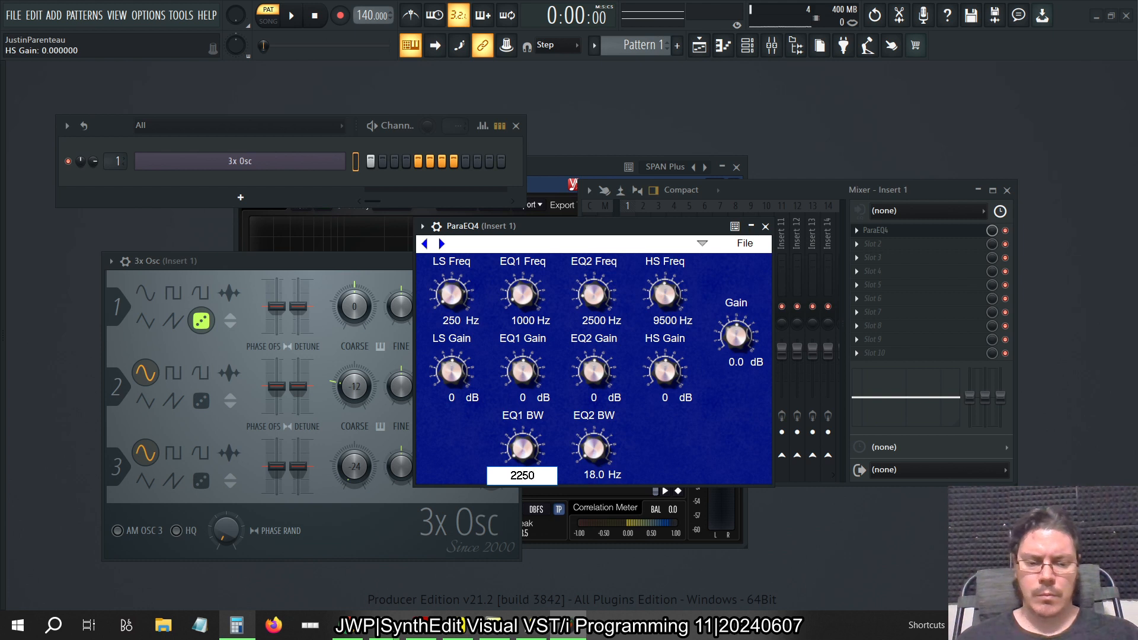
{"action": "key", "text": "Return"}
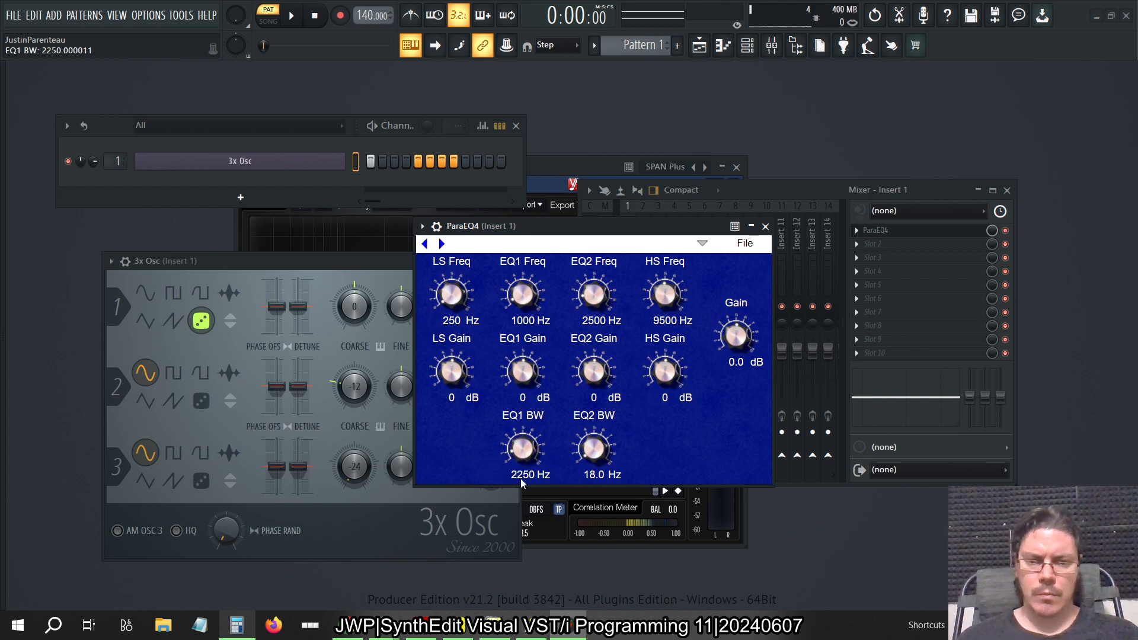
{"action": "left_click", "coordinate": [601, 476]}
{"action": "type", "text": "8500"}
{"action": "key", "text": "Return"}
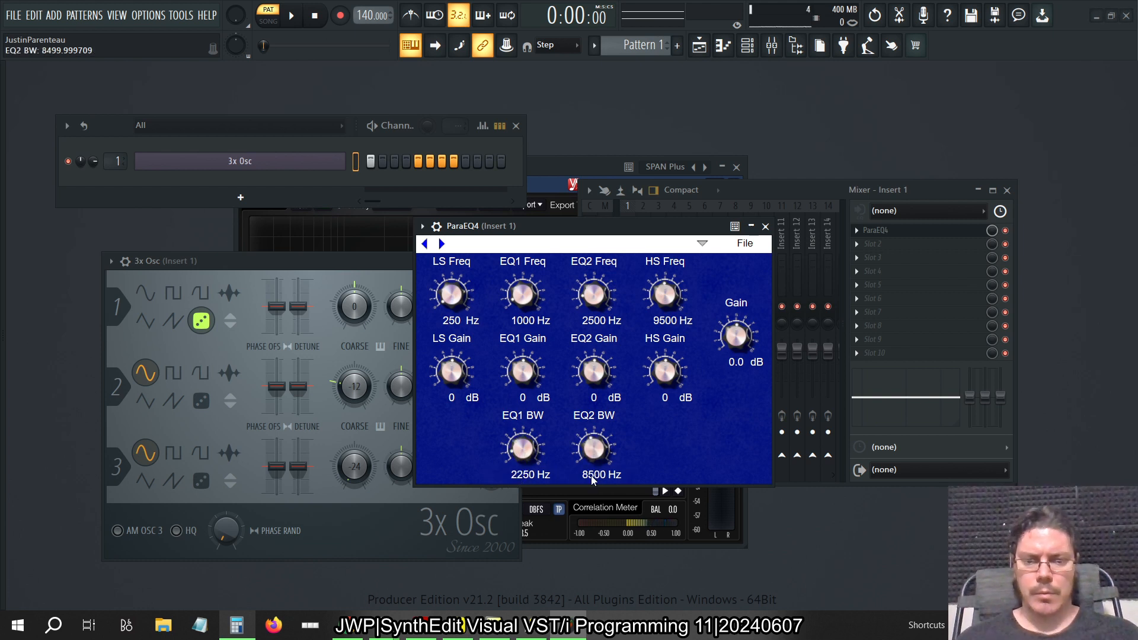
Arrange the SPAN Plus analyzer, mixer and ParaEQ4 windows side by side and start pattern playback.
{"action": "left_click_drag", "start_coordinate": [544, 165], "coordinate": [342, 77]}
{"action": "left_click_drag", "start_coordinate": [621, 221], "coordinate": [767, 233]}
{"action": "left_click", "coordinate": [291, 15]}
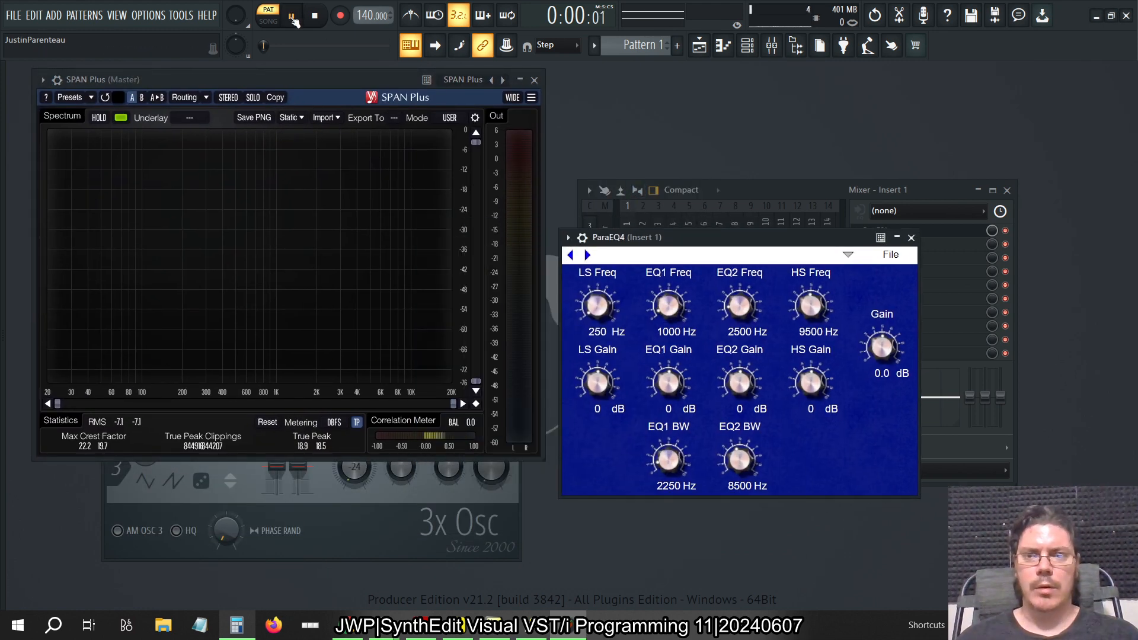
{"action": "left_click", "coordinate": [1012, 234]}
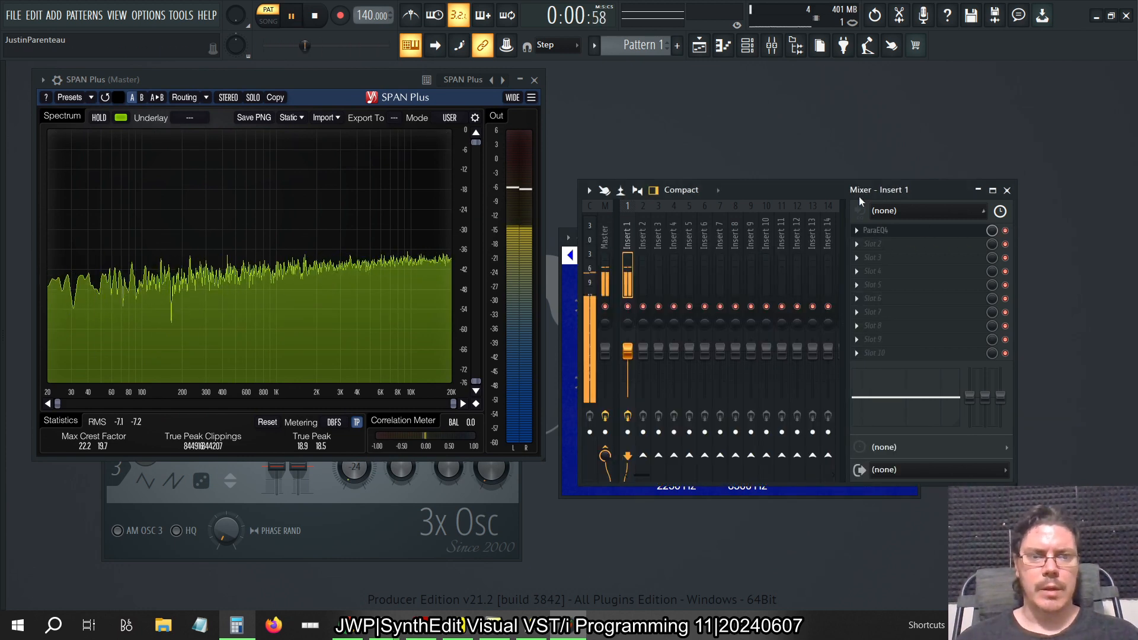
{"action": "left_click_drag", "start_coordinate": [800, 187], "coordinate": [907, 203]}
{"action": "left_click_drag", "start_coordinate": [670, 242], "coordinate": [652, 272]}
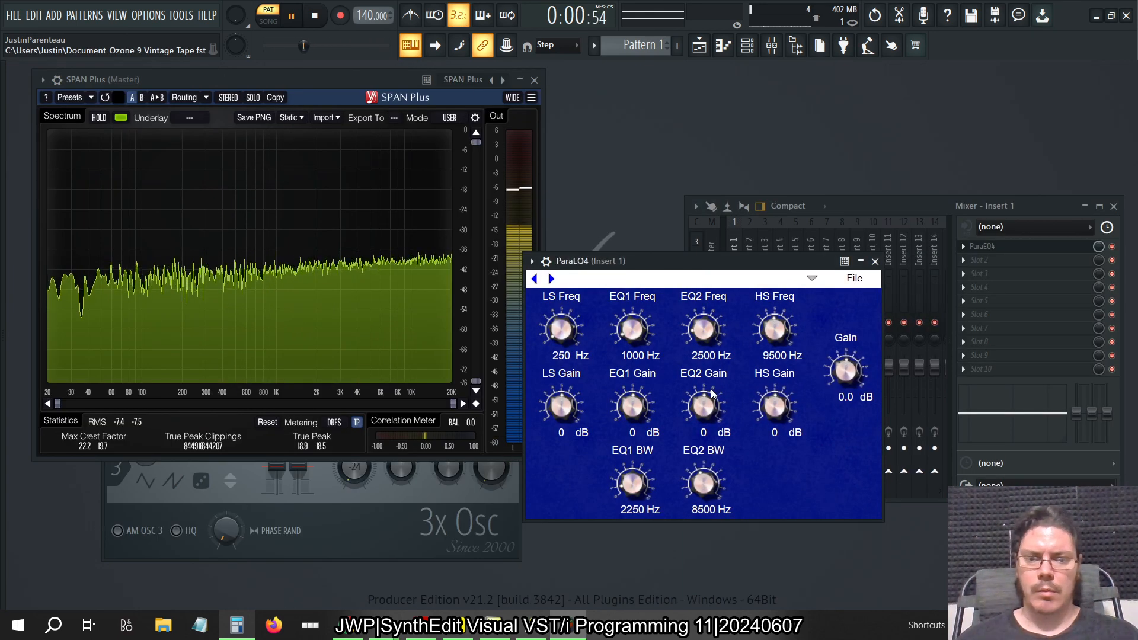
Test ParaEQ4's four band gains against the spectrum, sweeping LS Gain to 18 dB and bringing the gains back near 0 dB.
{"action": "left_click_drag", "start_coordinate": [555, 418], "coordinate": [570, 342]}
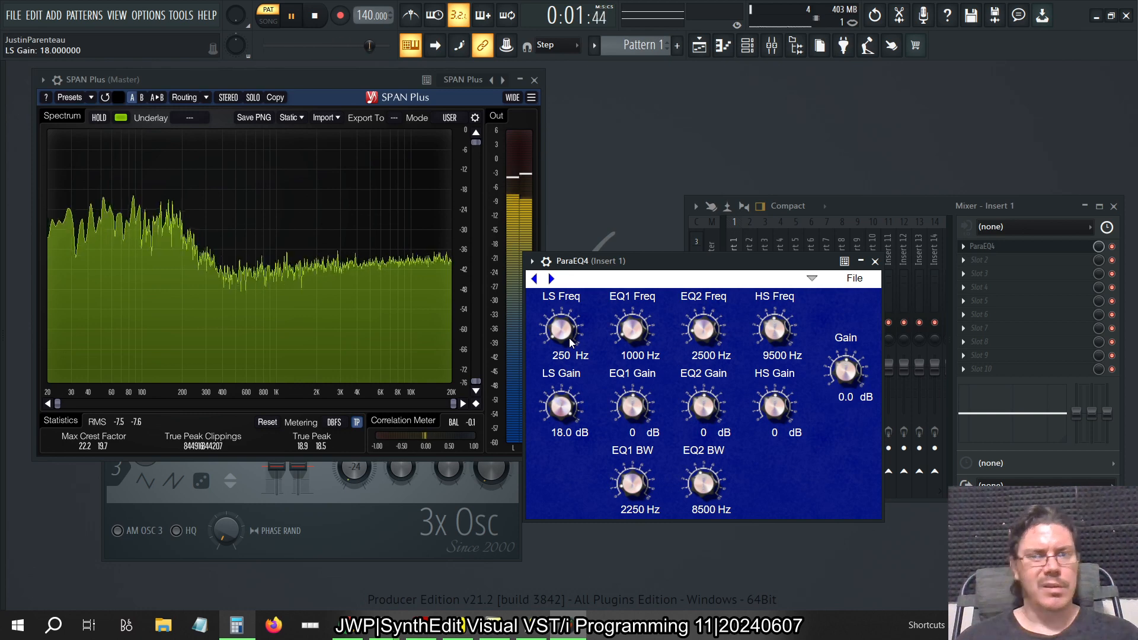
{"action": "left_click_drag", "start_coordinate": [570, 342], "coordinate": [577, 438]}
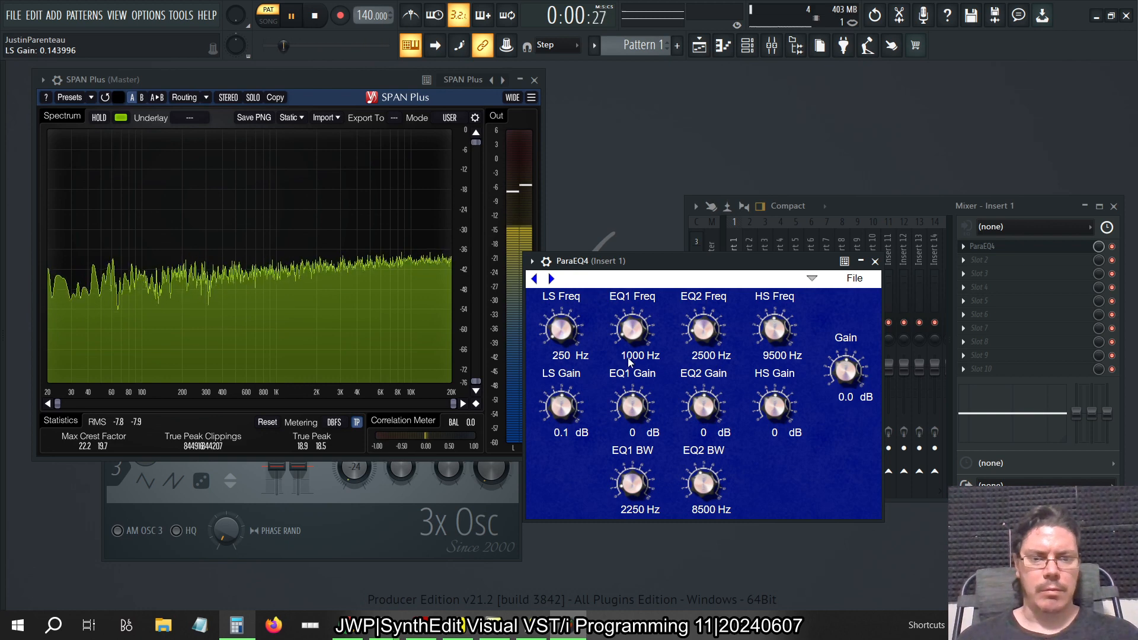
{"action": "left_click_drag", "start_coordinate": [633, 404], "coordinate": [652, 354]}
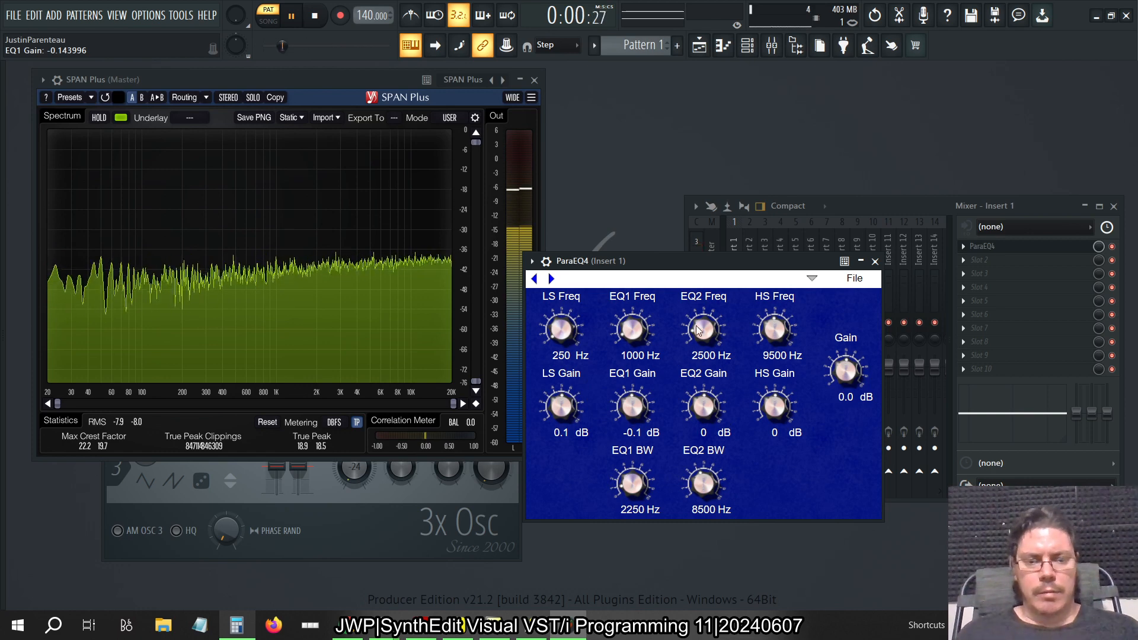
{"action": "left_click_drag", "start_coordinate": [704, 418], "coordinate": [770, 395]}
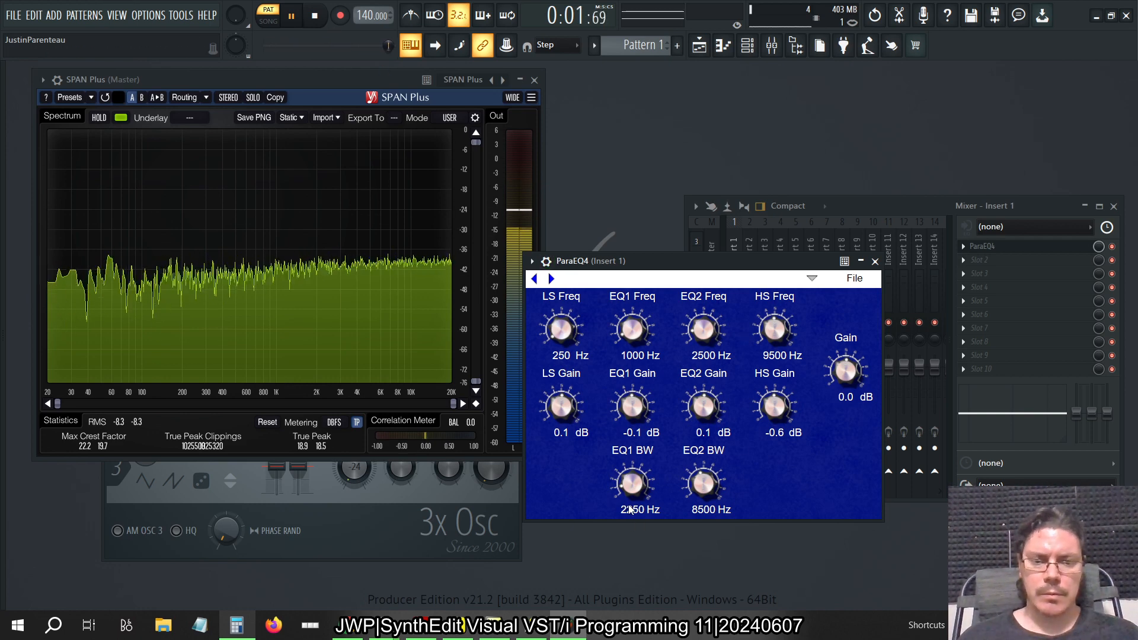
Set EQ1 BW to 1500 Hz and raise EQ1 Gain to about 16 dB.
{"action": "left_click", "coordinate": [640, 521]}
{"action": "type", "text": "1500"}
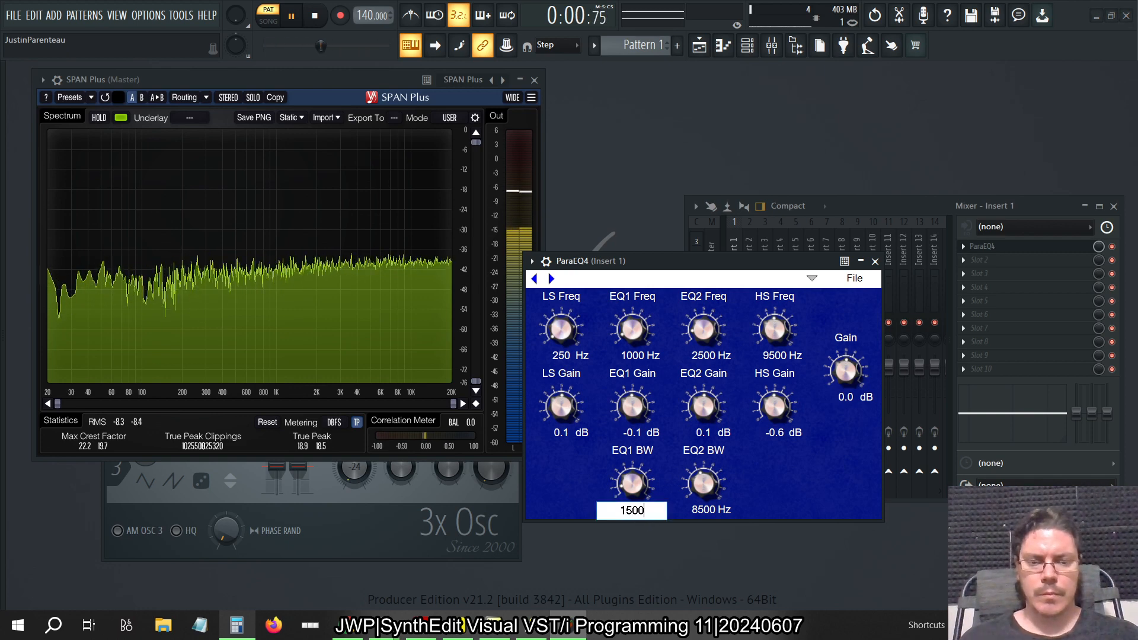
{"action": "key", "text": "Return"}
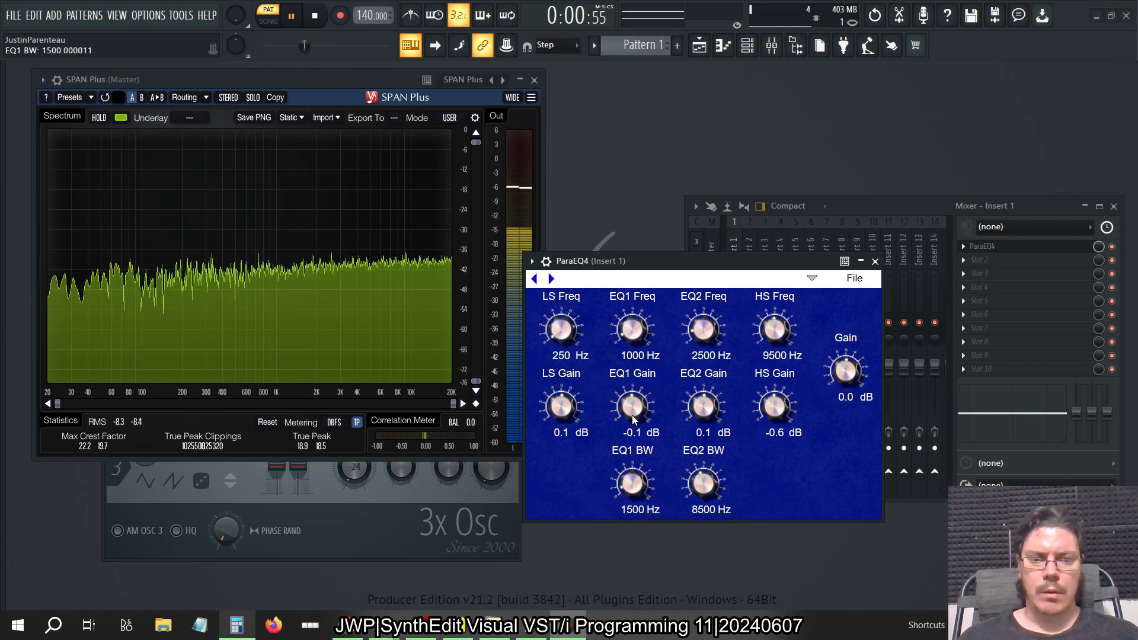
{"action": "left_click_drag", "start_coordinate": [633, 408], "coordinate": [644, 345]}
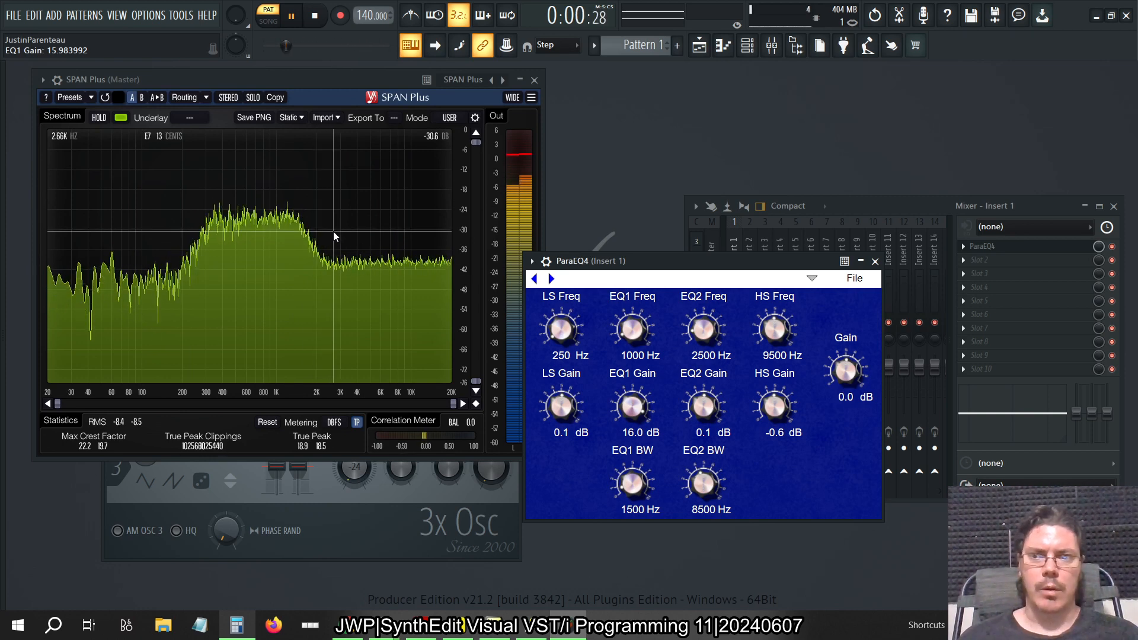
Boost LS Gain to 18 dB, and lower both EQ1 Gain and LS Gain to about 0.4 dB.
{"action": "left_click_drag", "start_coordinate": [581, 387], "coordinate": [605, 225]}
{"action": "left_click_drag", "start_coordinate": [632, 406], "coordinate": [644, 474]}
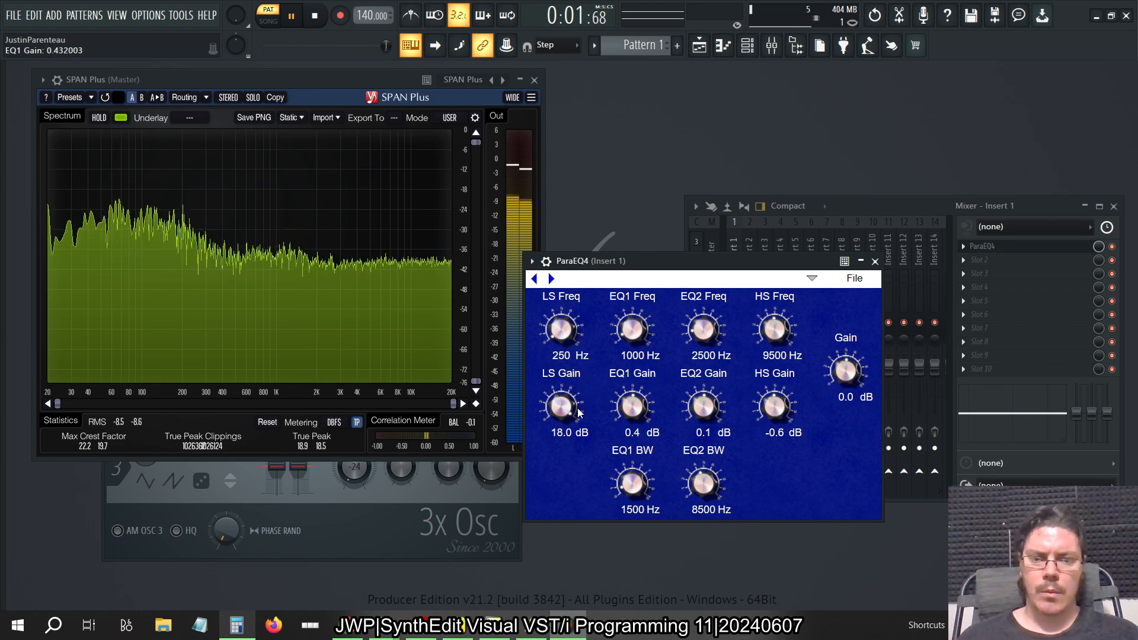
{"action": "left_click_drag", "start_coordinate": [562, 406], "coordinate": [582, 481]}
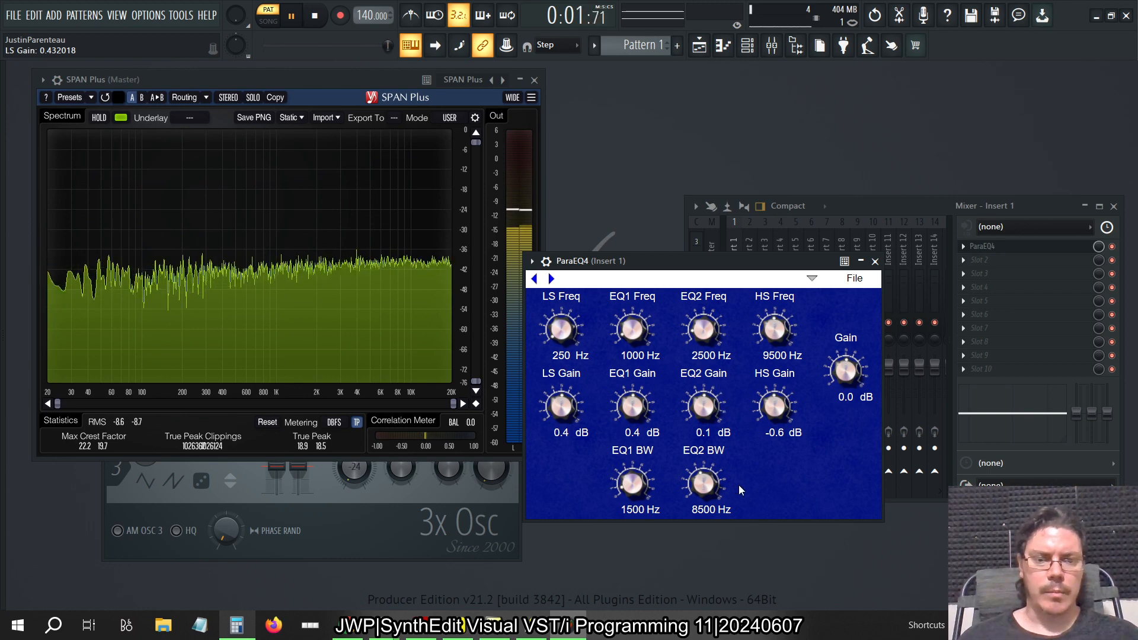
Set EQ2 BW to 1000 Hz and raise EQ2 Gain to about 11.8 dB.
{"action": "left_click", "coordinate": [711, 510]}
{"action": "type", "text": "1000"}
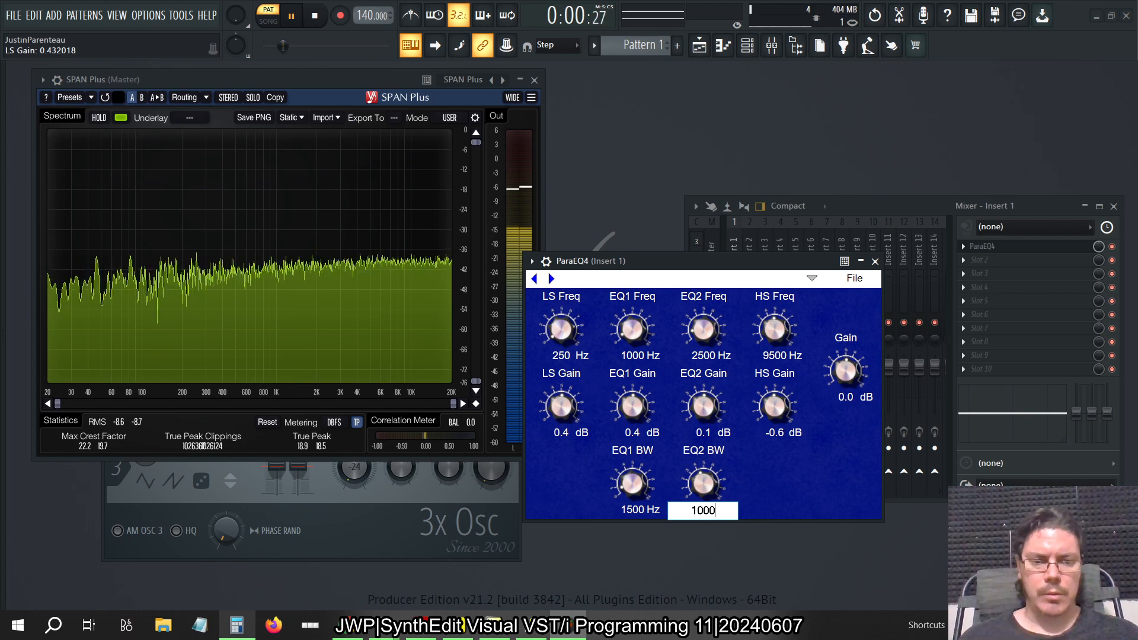
{"action": "key", "text": "Return"}
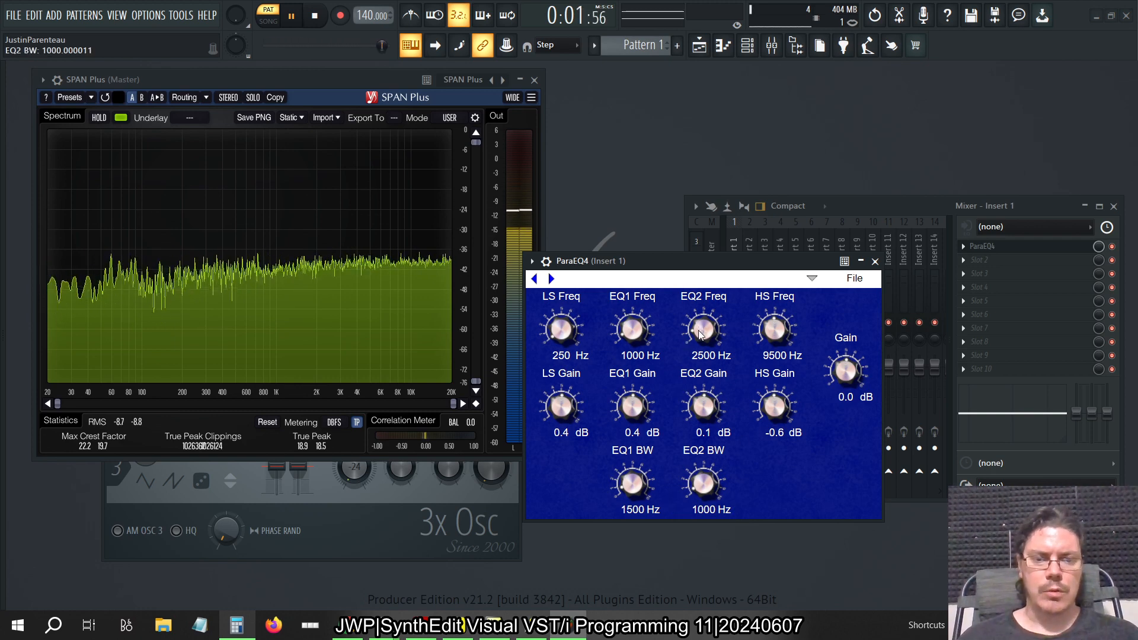
{"action": "left_click_drag", "start_coordinate": [703, 406], "coordinate": [709, 359]}
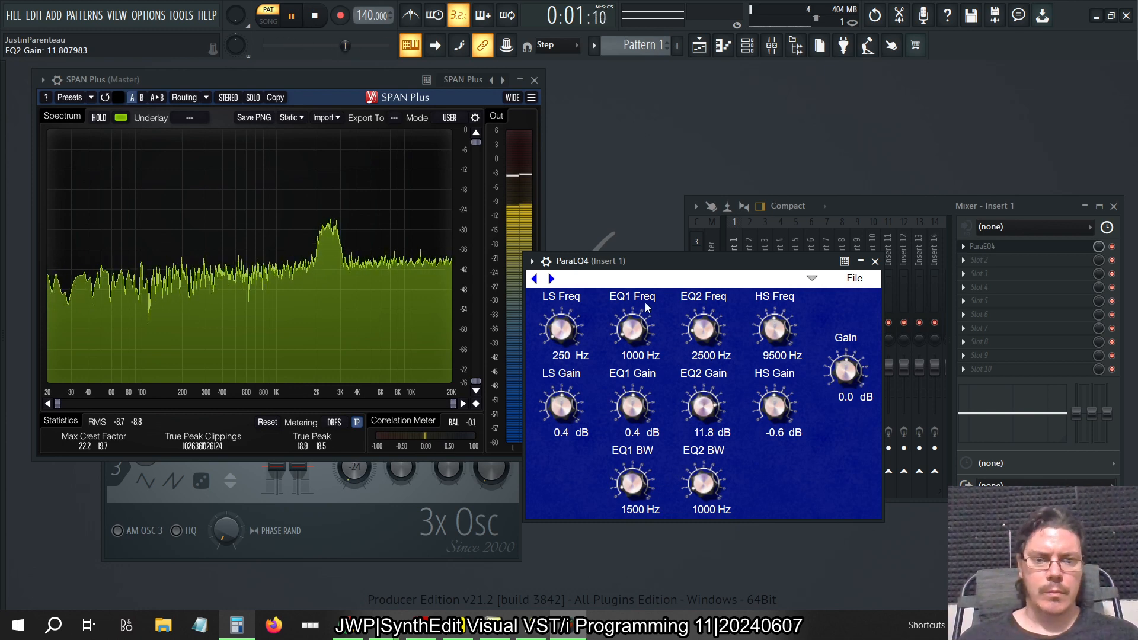
Raise HS Gain to 18 dB and EQ1 Gain to about 16.1 dB.
{"action": "key", "text": "alt+F8"}
{"action": "key", "text": "alt+F8"}
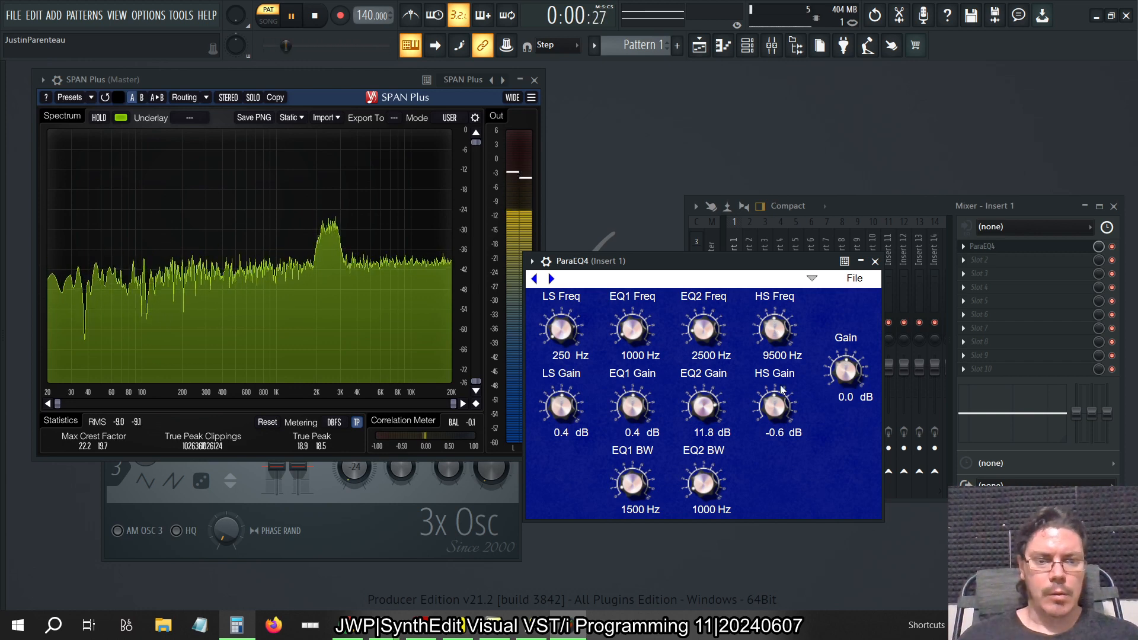
{"action": "left_click_drag", "start_coordinate": [775, 407], "coordinate": [799, 311]}
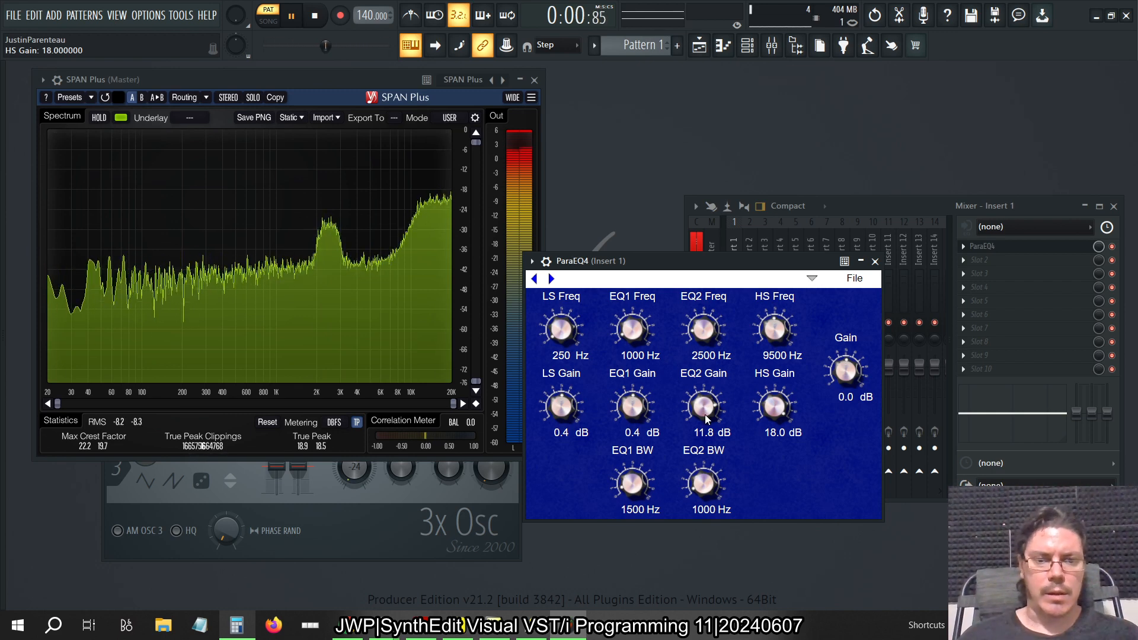
{"action": "left_click_drag", "start_coordinate": [632, 408], "coordinate": [639, 346]}
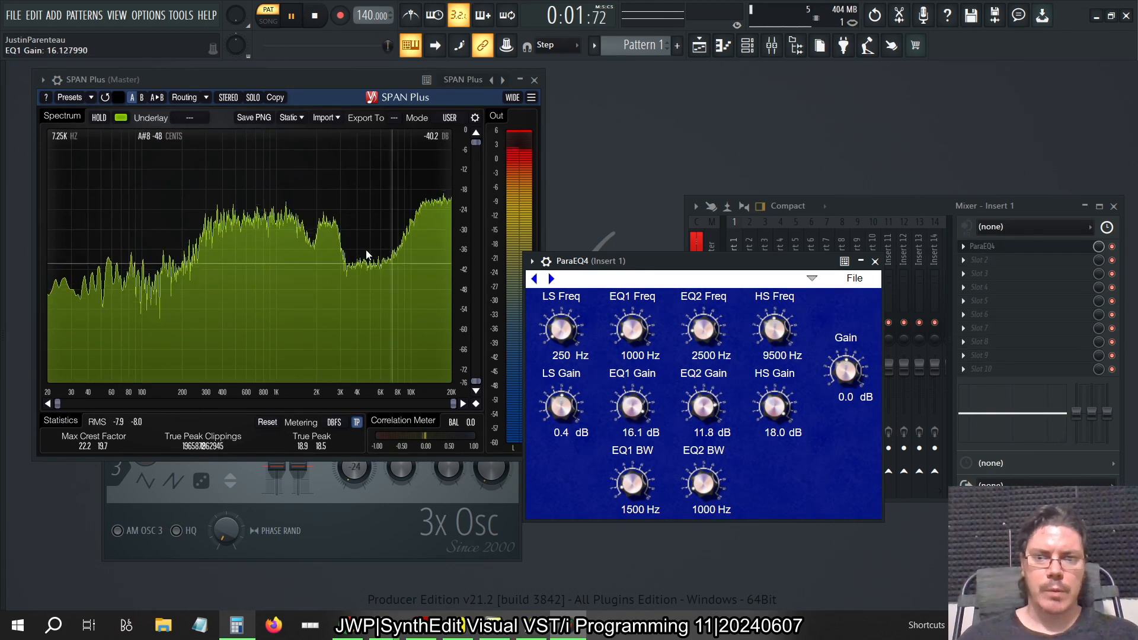